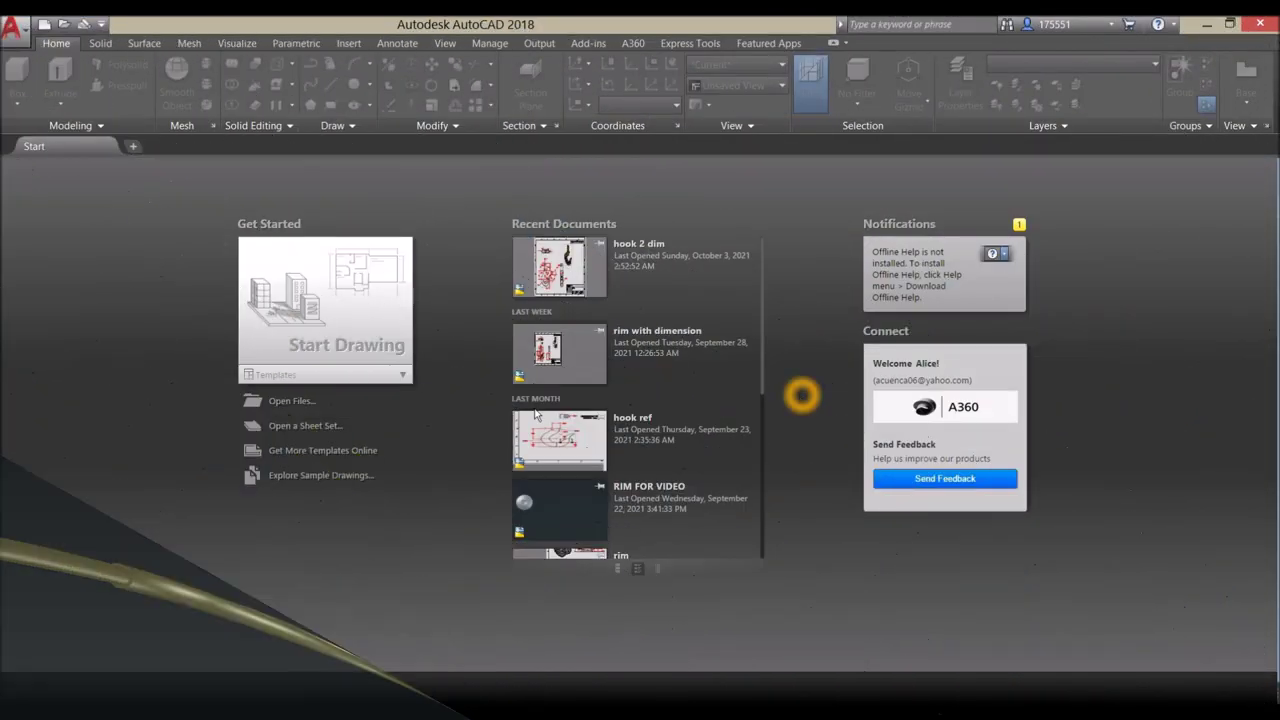
# - Create a new drawing from the acad3D template and switch its view to parallel projection
pyautogui.click(14, 32)
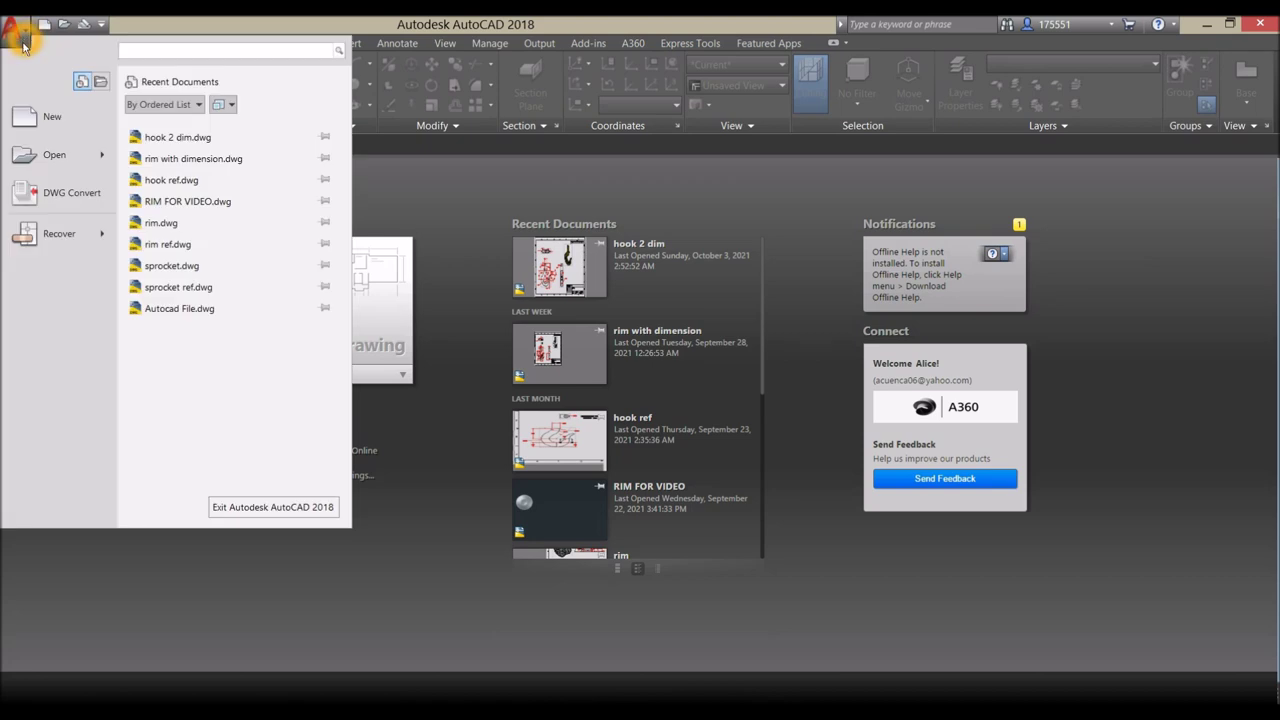
pyautogui.click(50, 124)
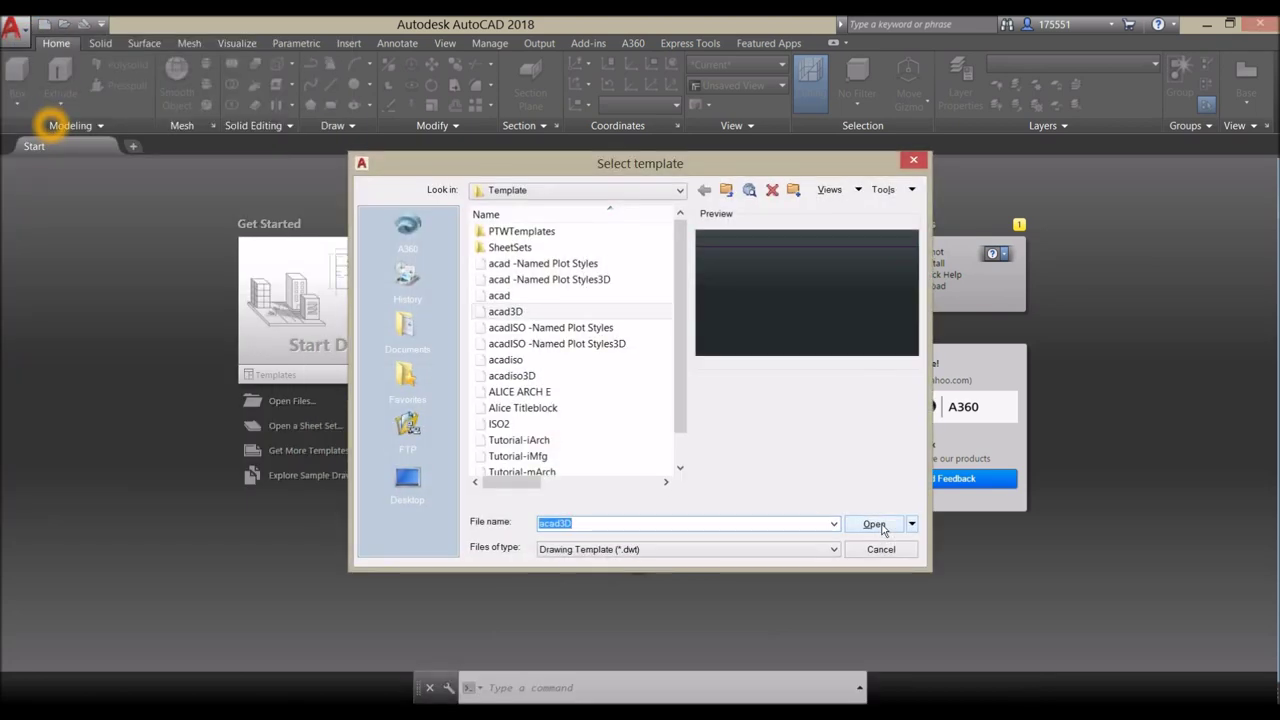
pyautogui.click(550, 314)
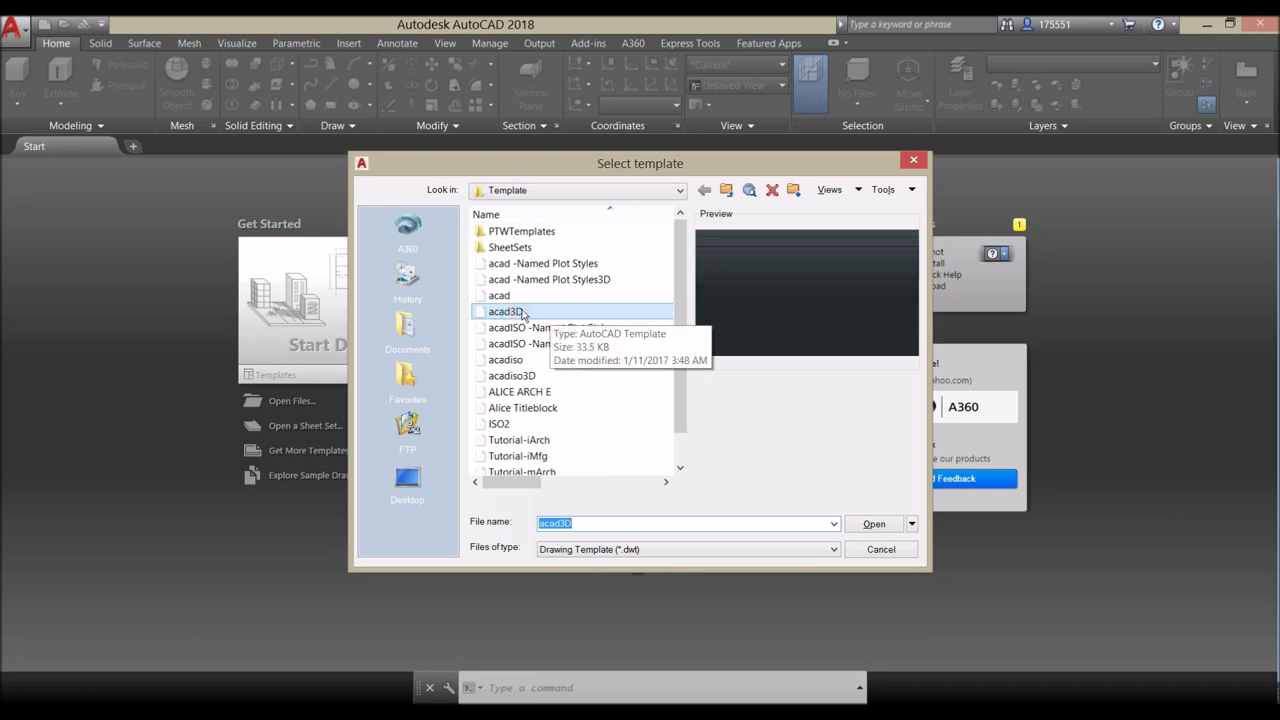
pyautogui.click(521, 313)
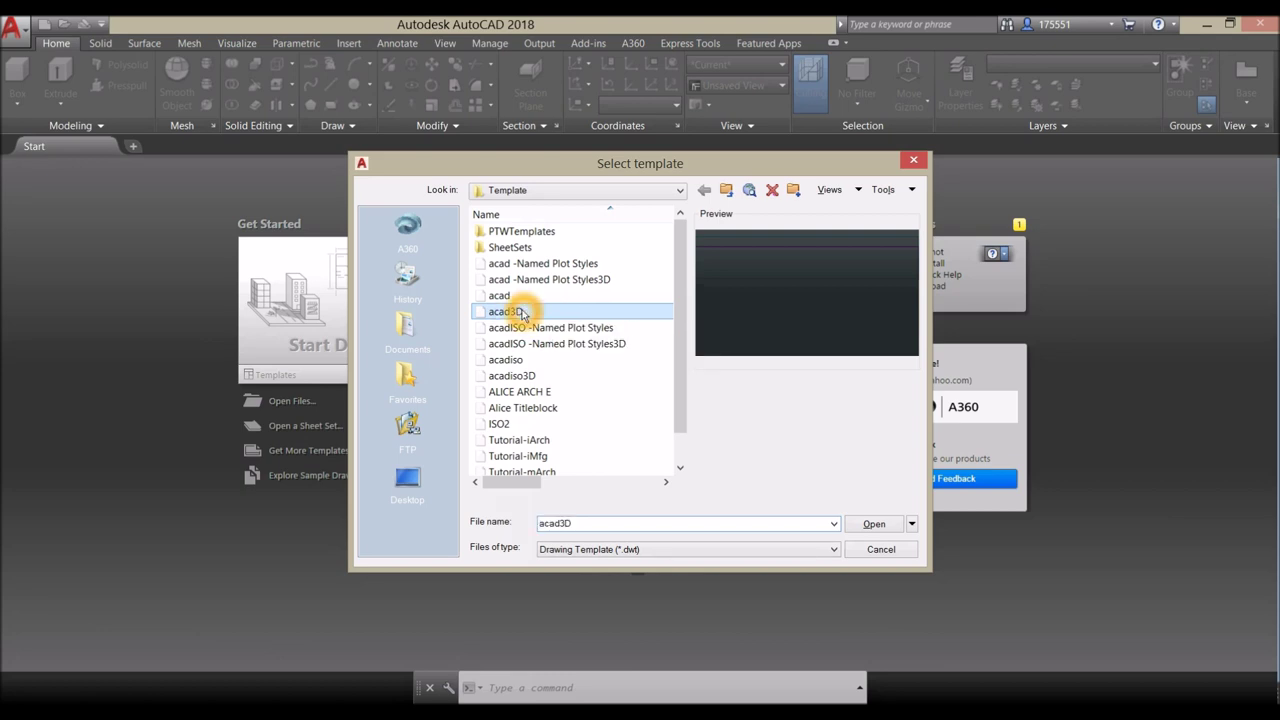
pyautogui.click(870, 525)
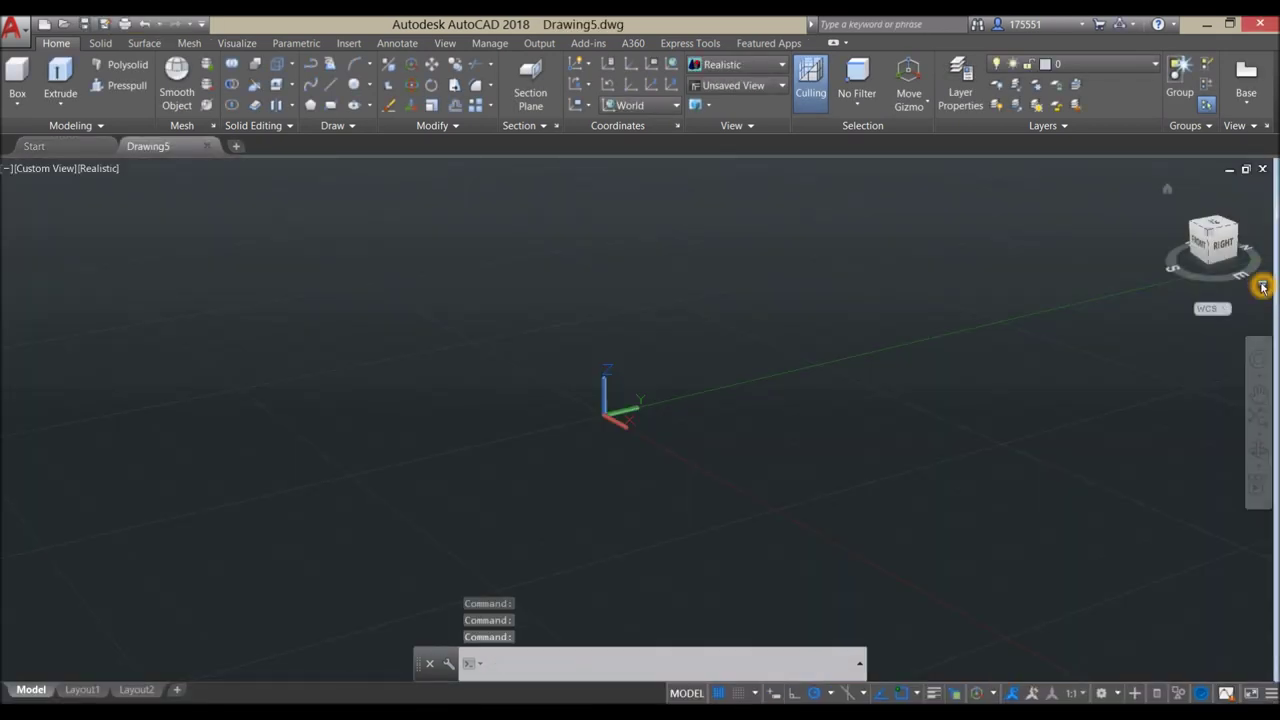
pyautogui.click(1263, 287)
pyautogui.click(1133, 316)
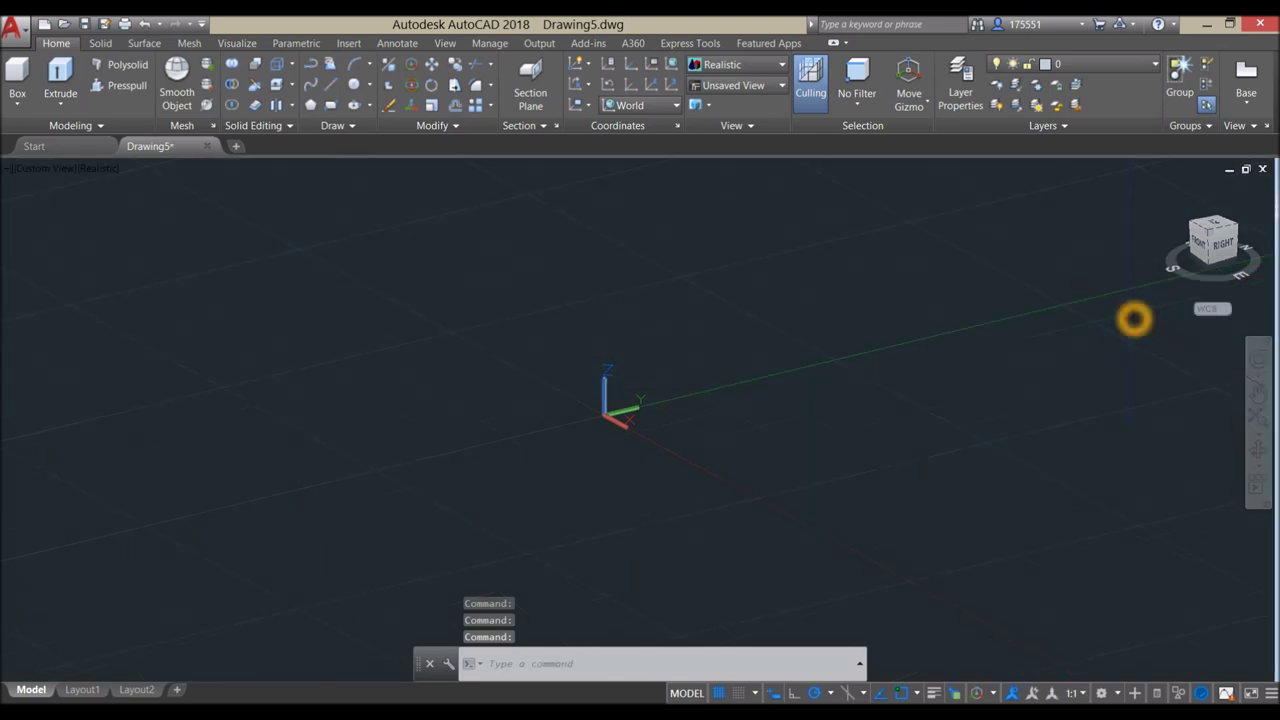
# - Open the recent drawing hook 2 dim.dwg as the reference
pyautogui.click(14, 30)
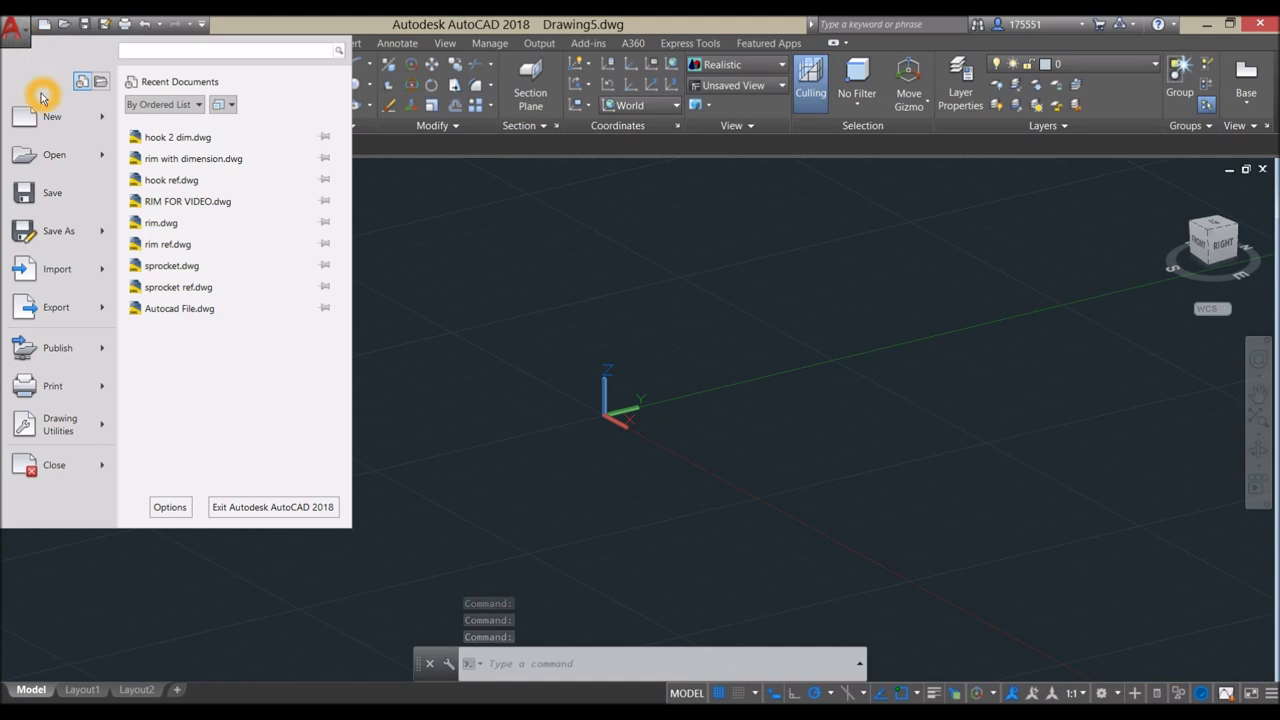
pyautogui.click(179, 140)
pyautogui.moveTo(205, 144)
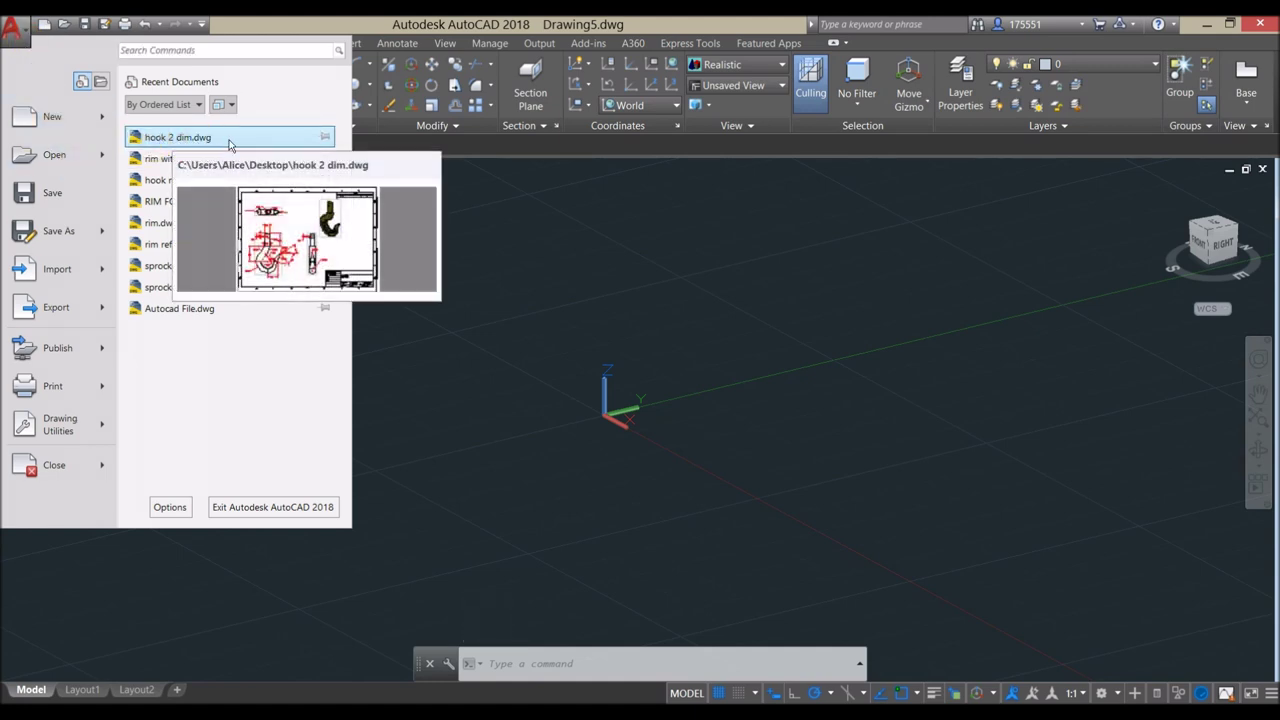
pyautogui.click(200, 139)
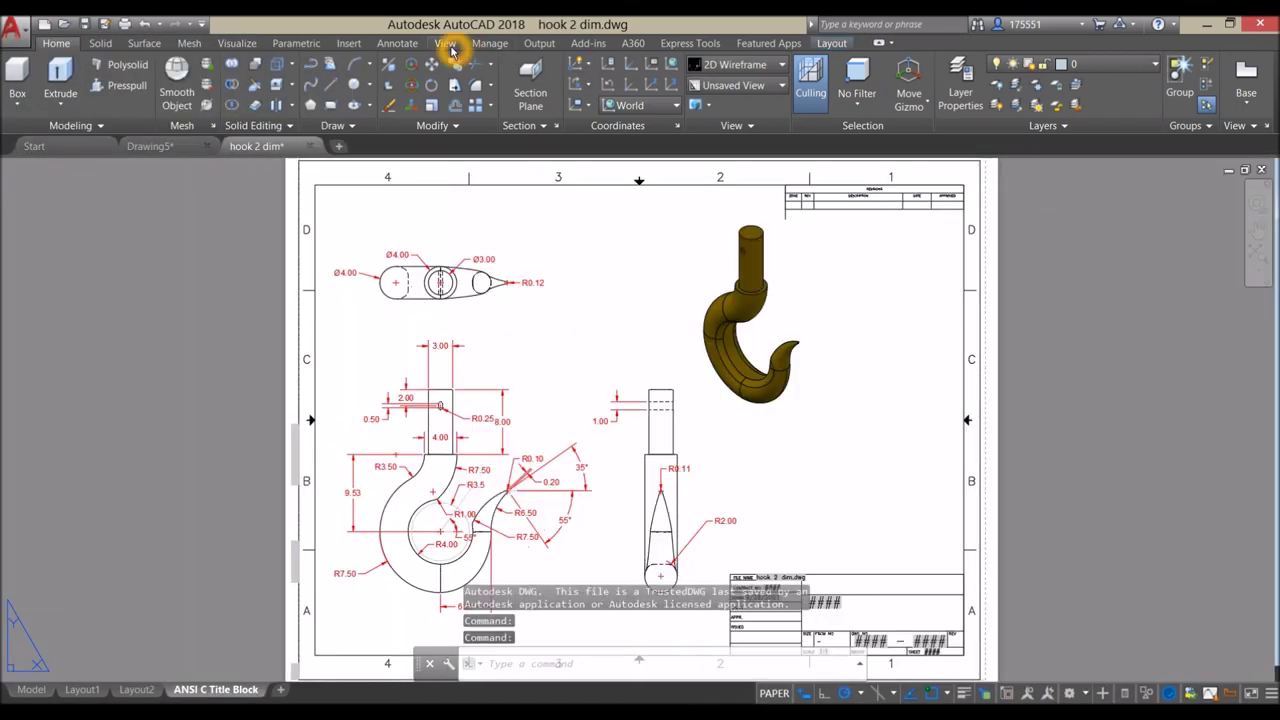
# - Tile both drawings vertically, narrow the hook 2 dim window and enlarge the Drawing5 window to fill the remaining space
pyautogui.click(447, 44)
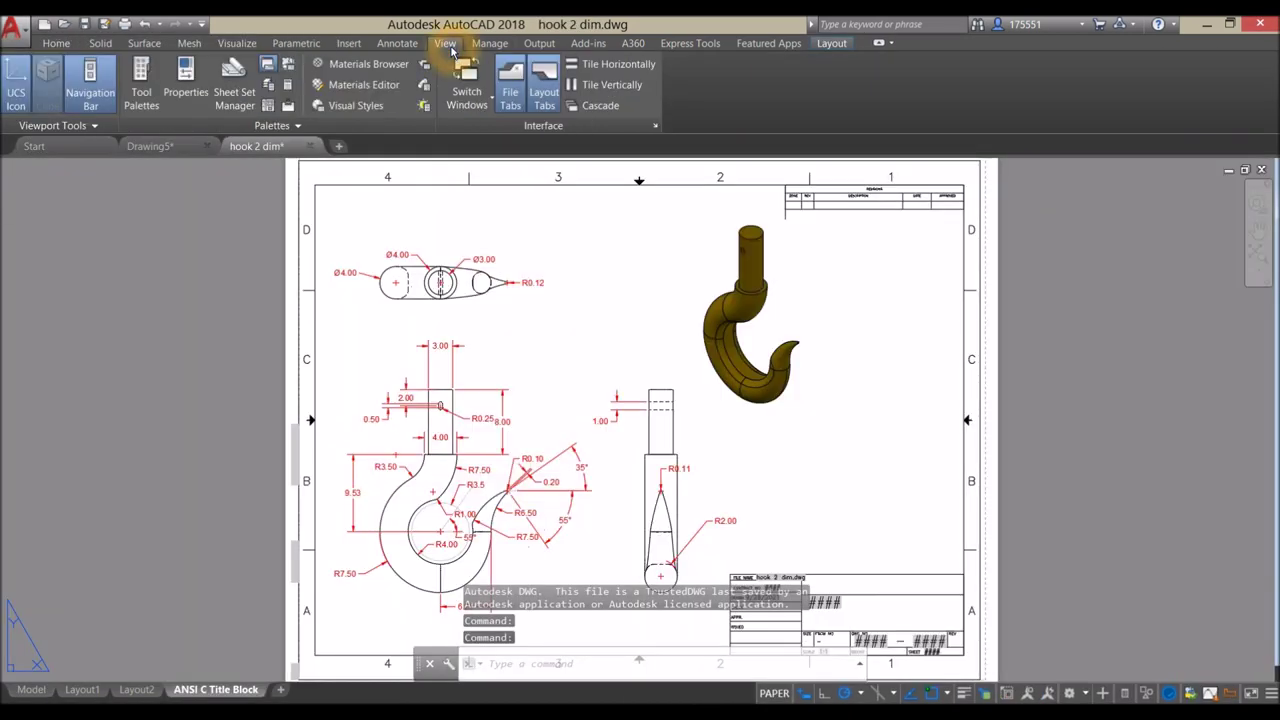
pyautogui.click(632, 87)
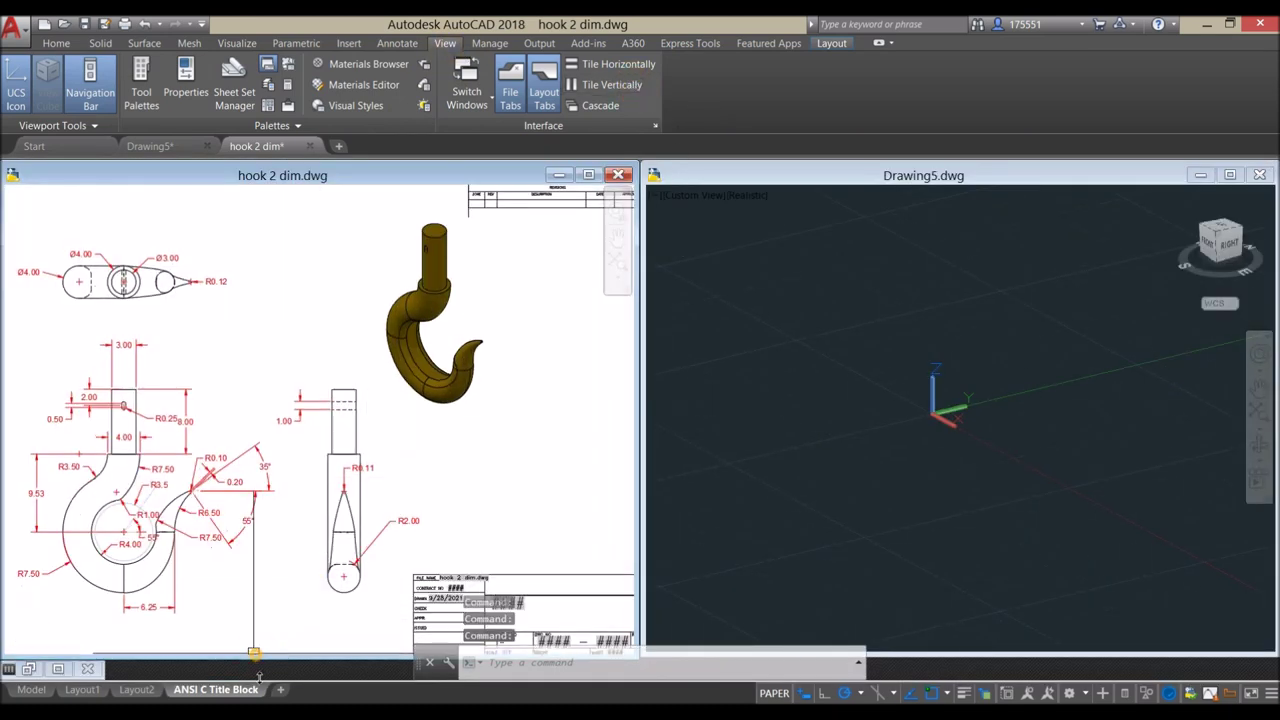
pyautogui.moveTo(635, 381); pyautogui.dragTo(452, 390)
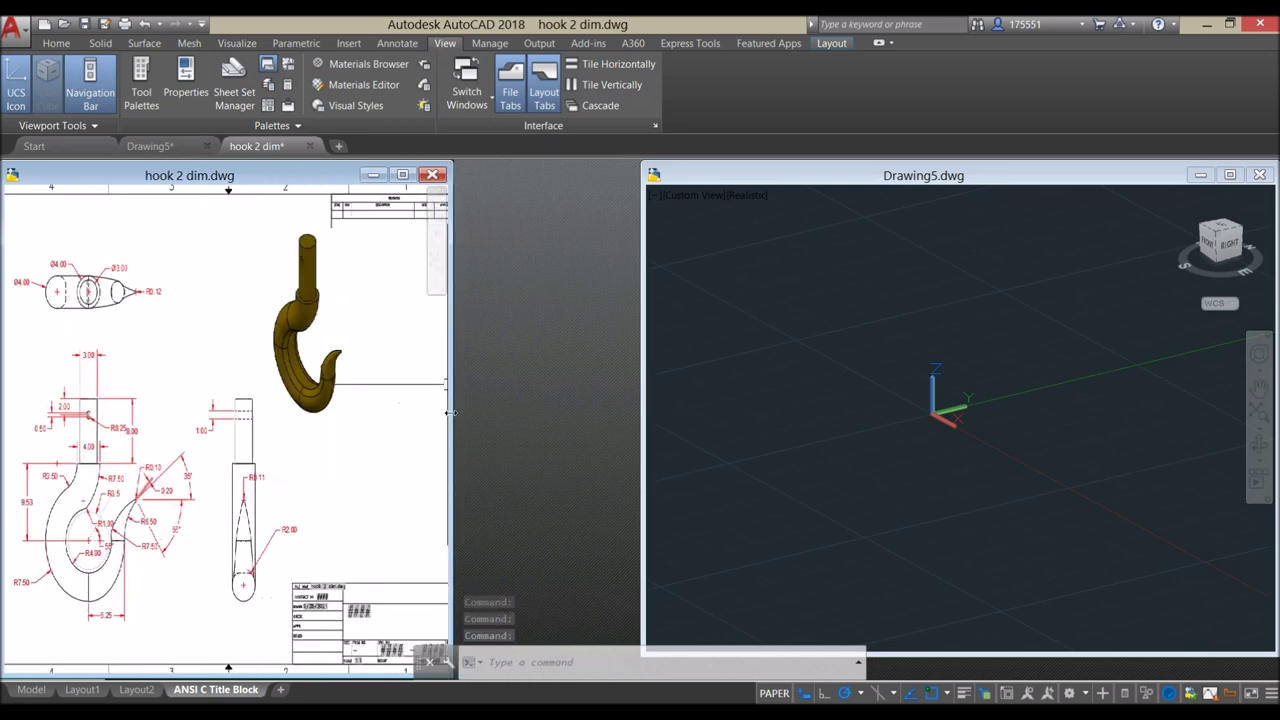
pyautogui.moveTo(645, 393); pyautogui.dragTo(458, 414)
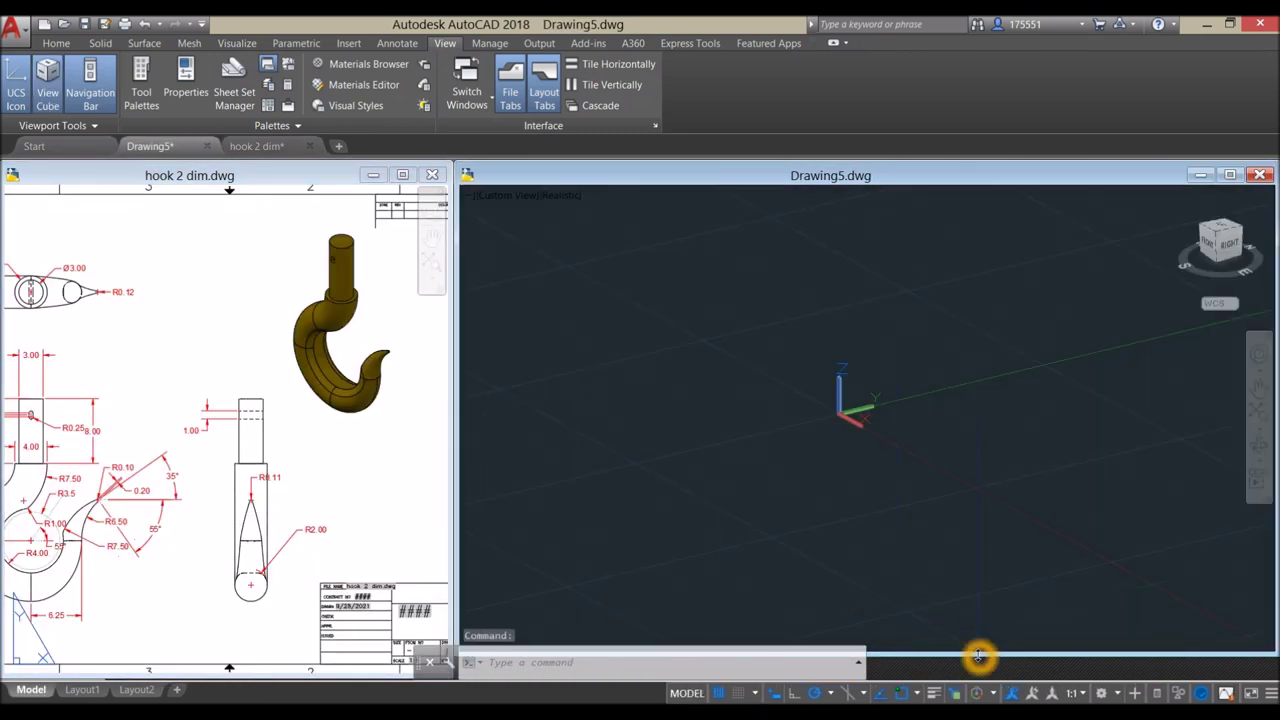
pyautogui.moveTo(979, 656); pyautogui.dragTo(988, 676)
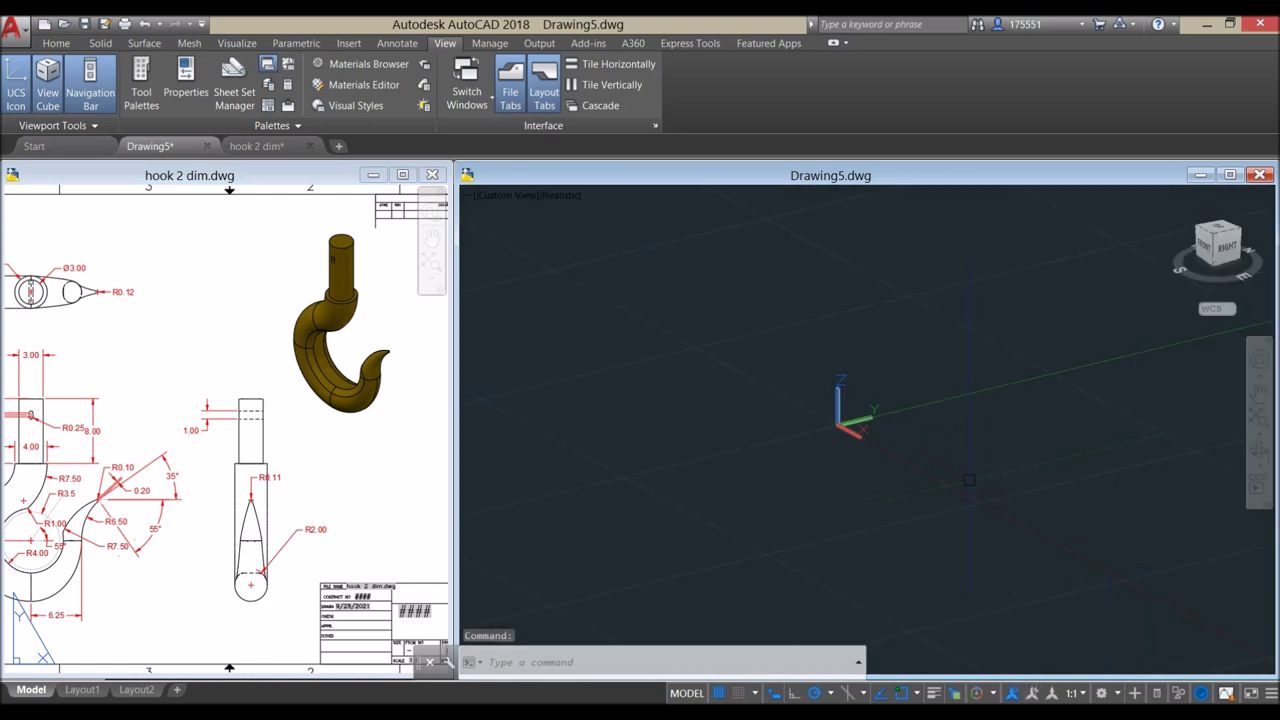
# - Set the Drawing5 view to Front
pyautogui.click(1120, 694)
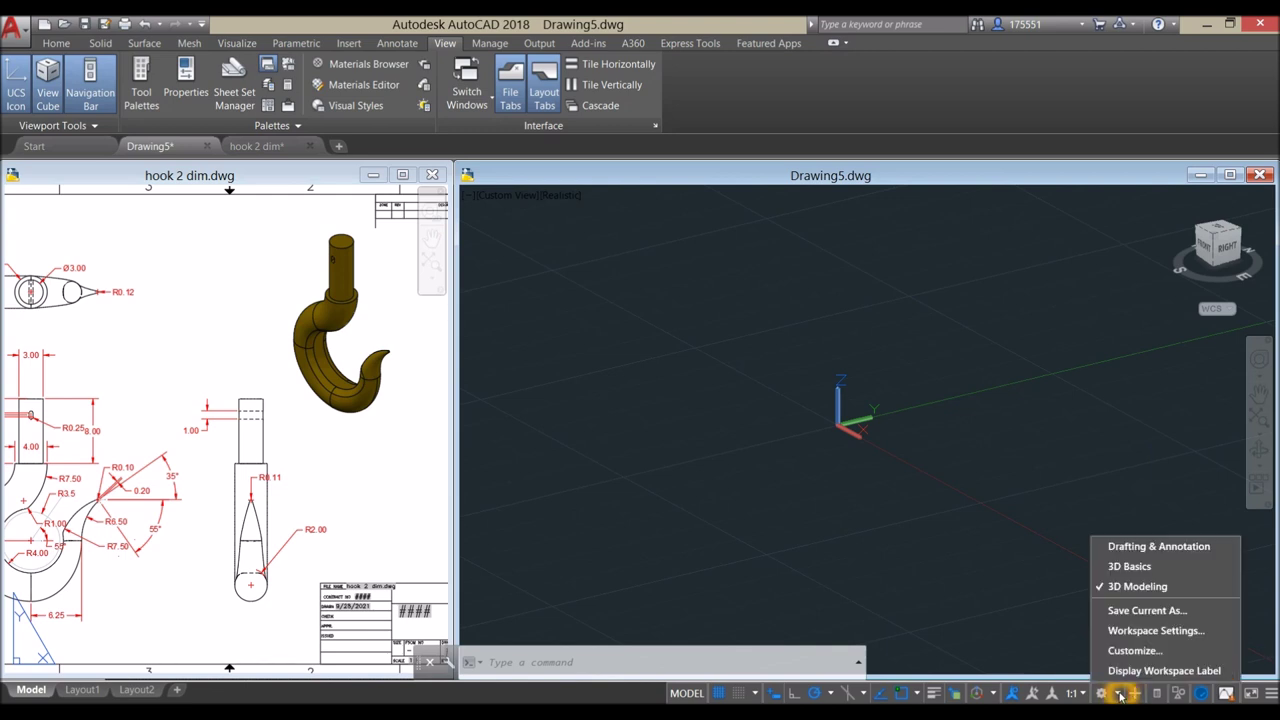
pyautogui.click(881, 561)
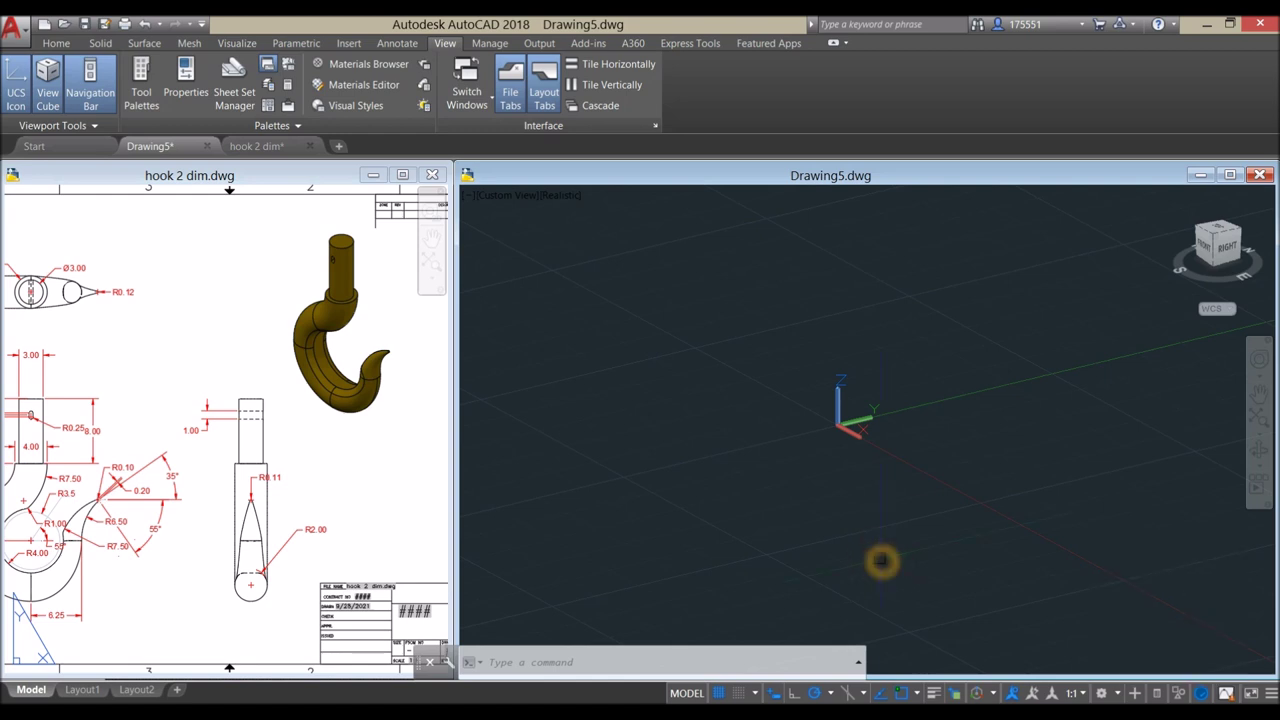
pyautogui.click(508, 194)
pyautogui.click(549, 298)
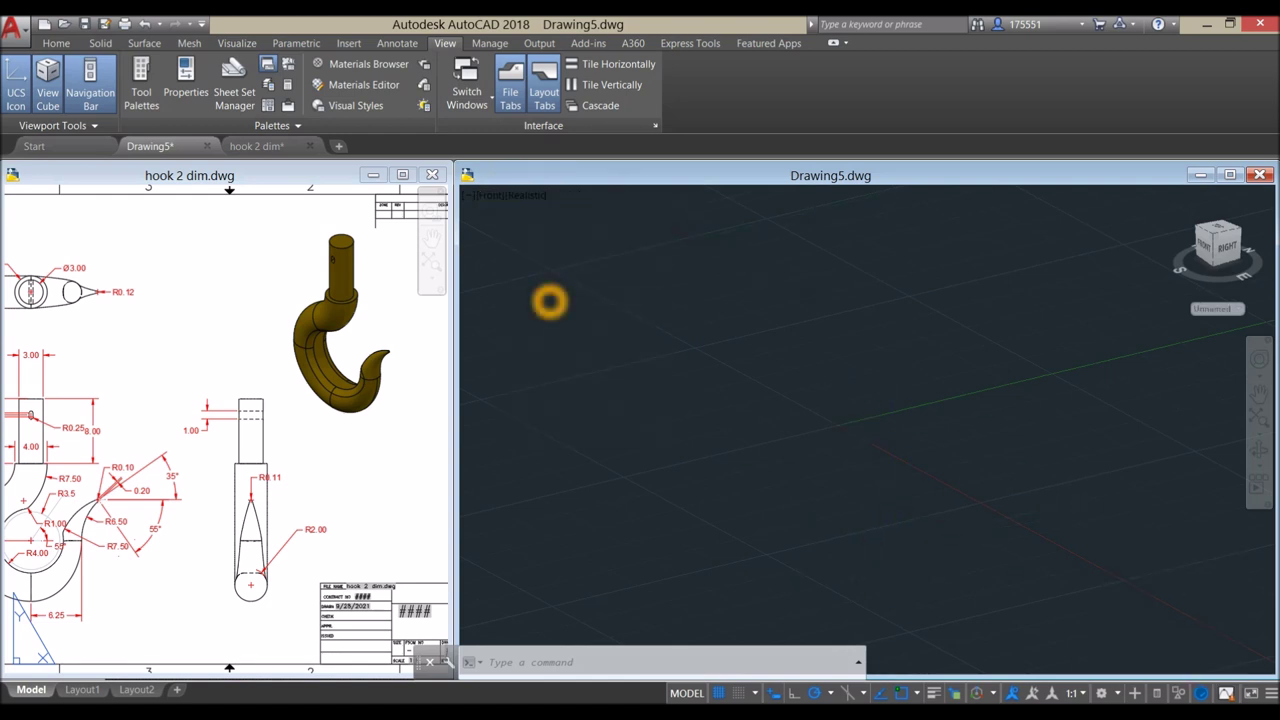
# - Draw a circle of radius 7.5 in Drawing5 for the hook's outer curve, following the reference's front view
pyautogui.click(320, 520)
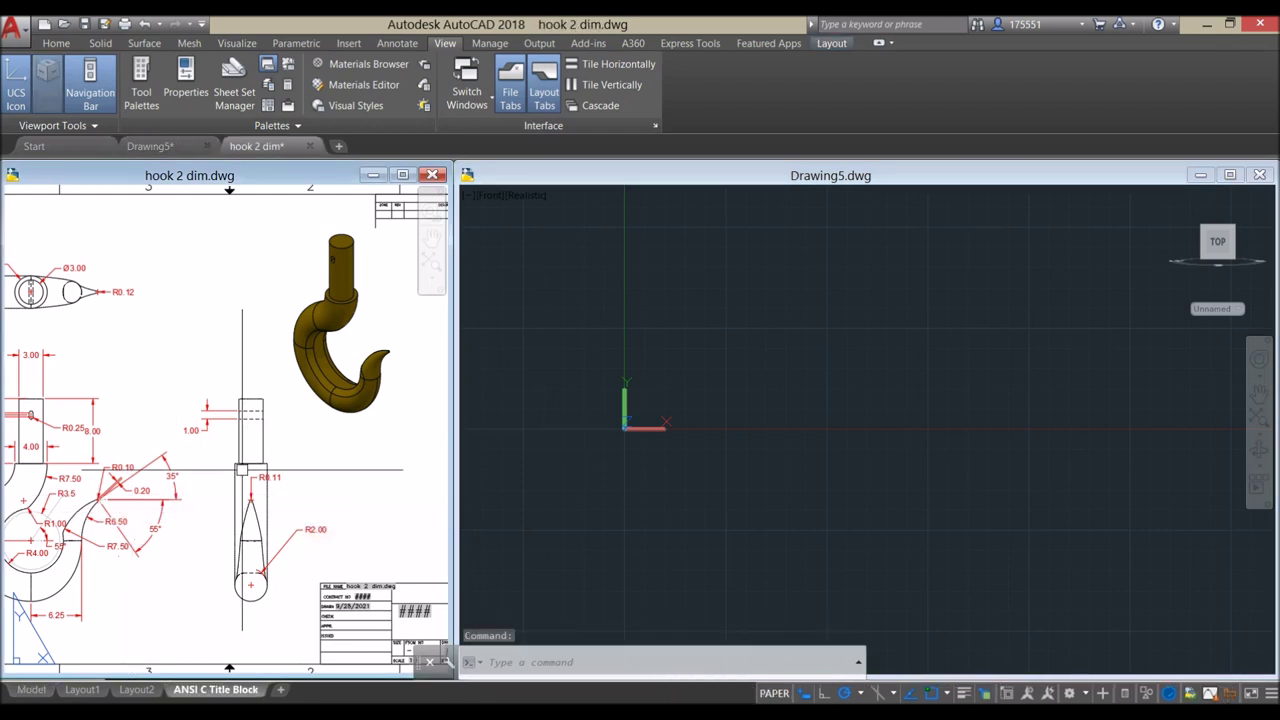
pyautogui.scroll(-5, 281, 495)
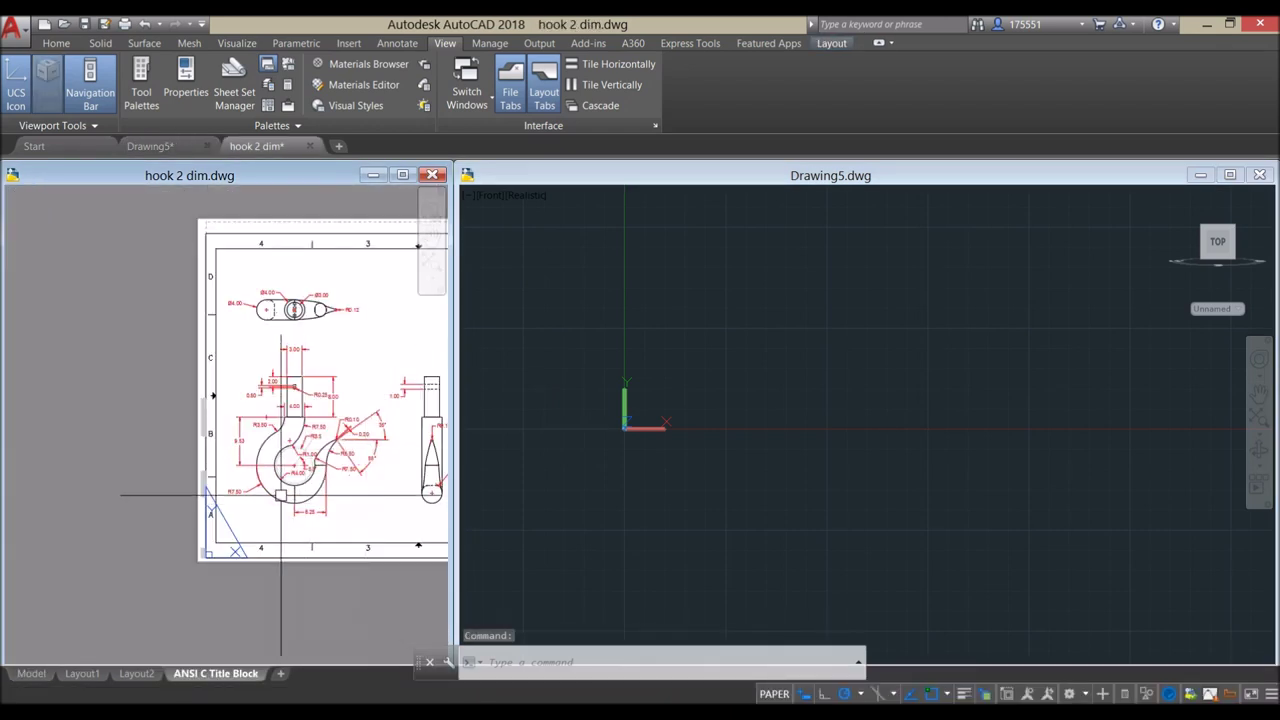
pyautogui.scroll(5, 281, 495)
pyautogui.click(771, 389)
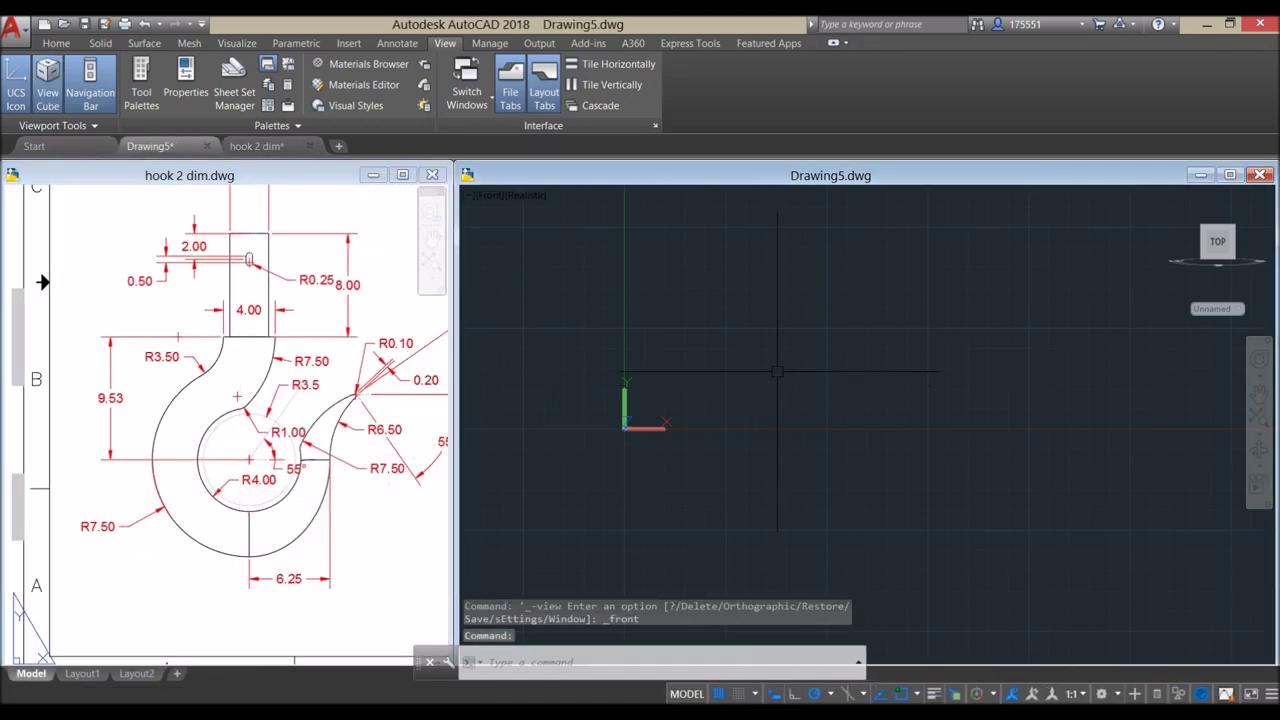
pyautogui.click(783, 368)
pyautogui.press('Return')
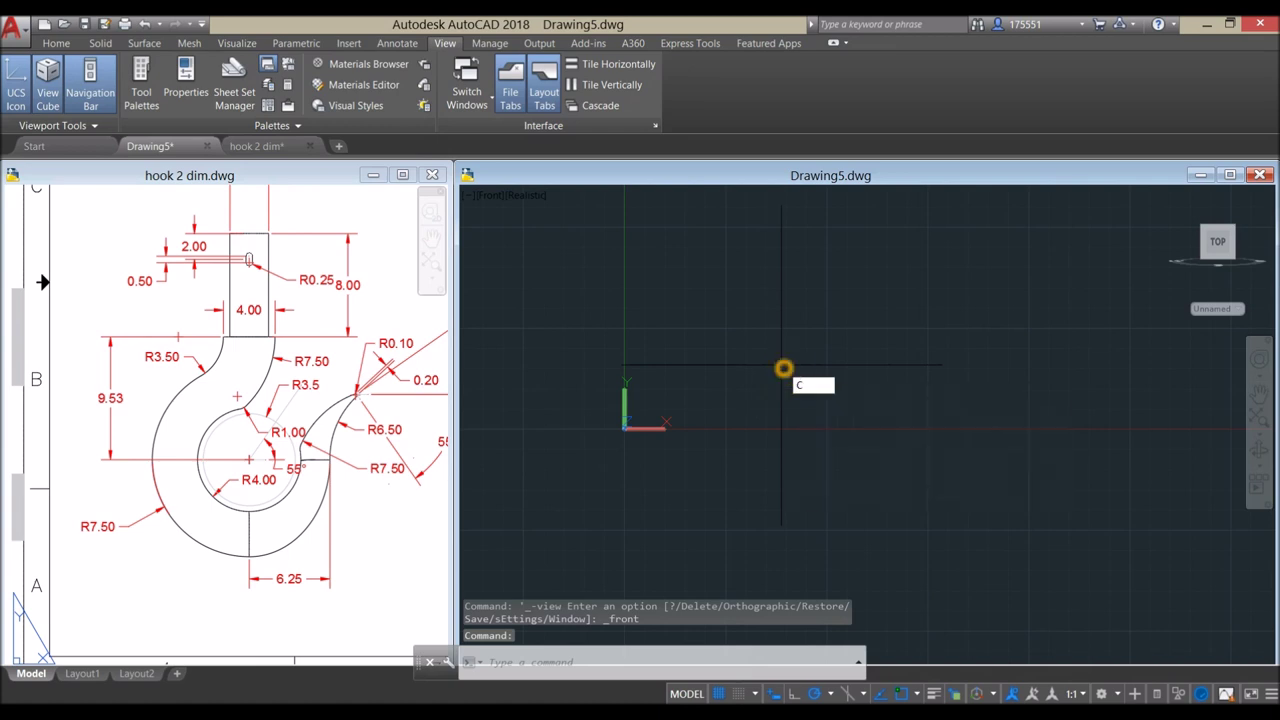
pyautogui.moveTo(783, 368); pyautogui.dragTo(695, 508, button='middle')
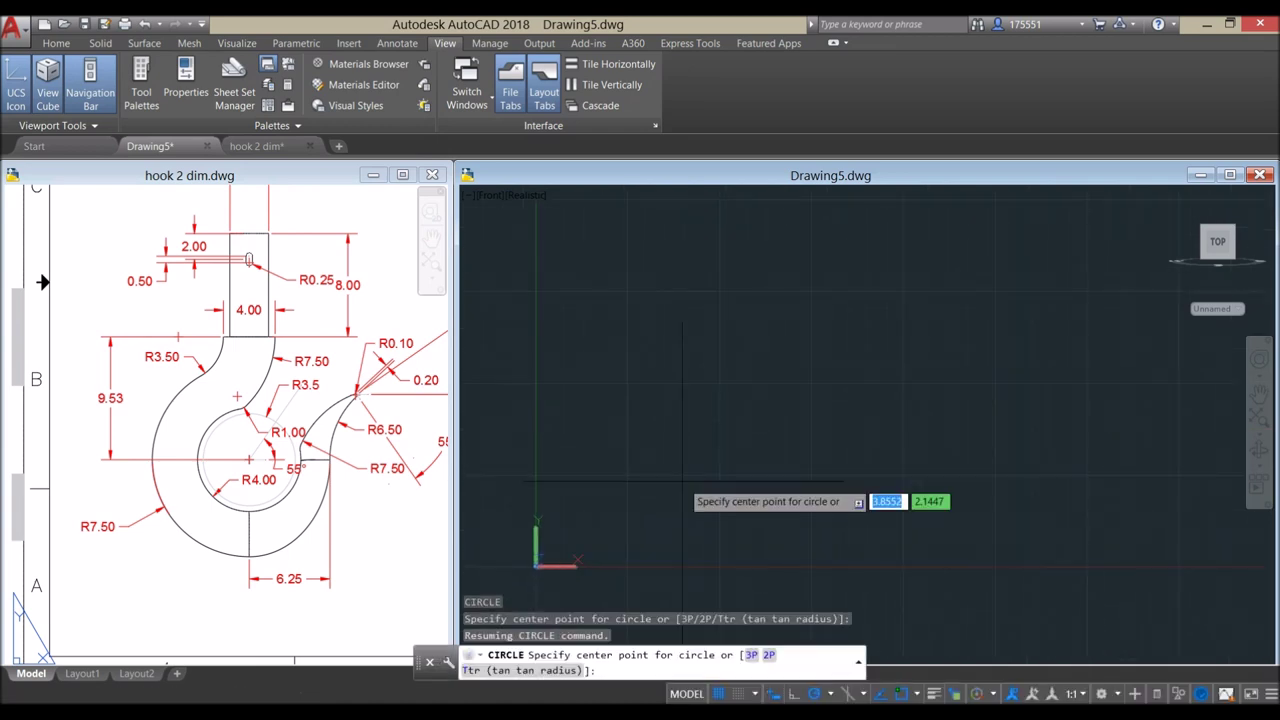
pyautogui.scroll(-2, 859, 282)
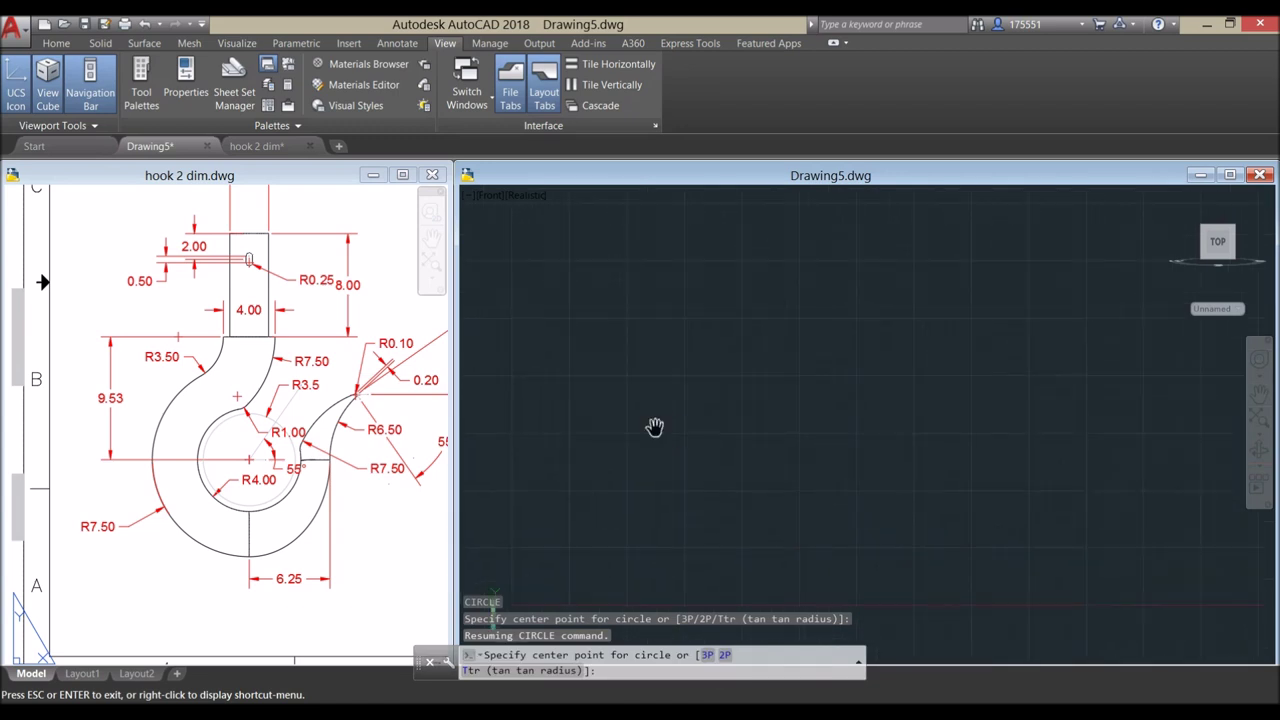
pyautogui.scroll(5, 760, 381)
pyautogui.click(764, 379)
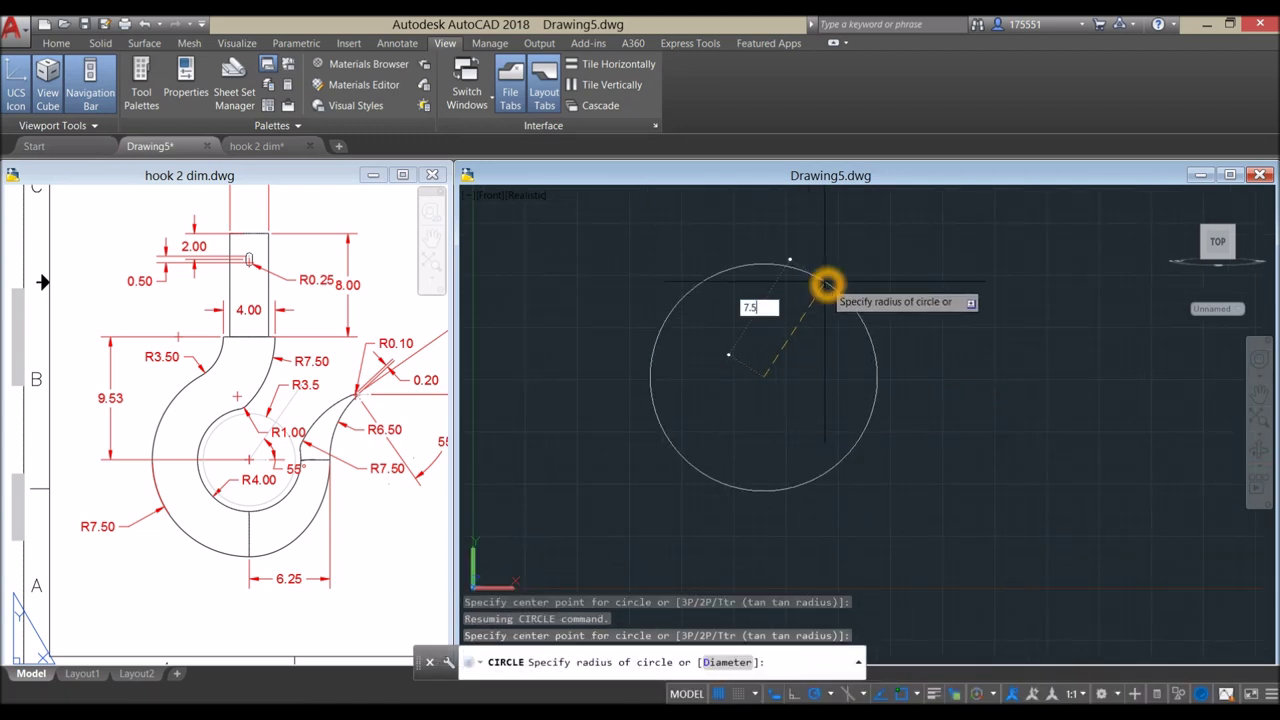
pyautogui.write('7.5')
pyautogui.press('Return')
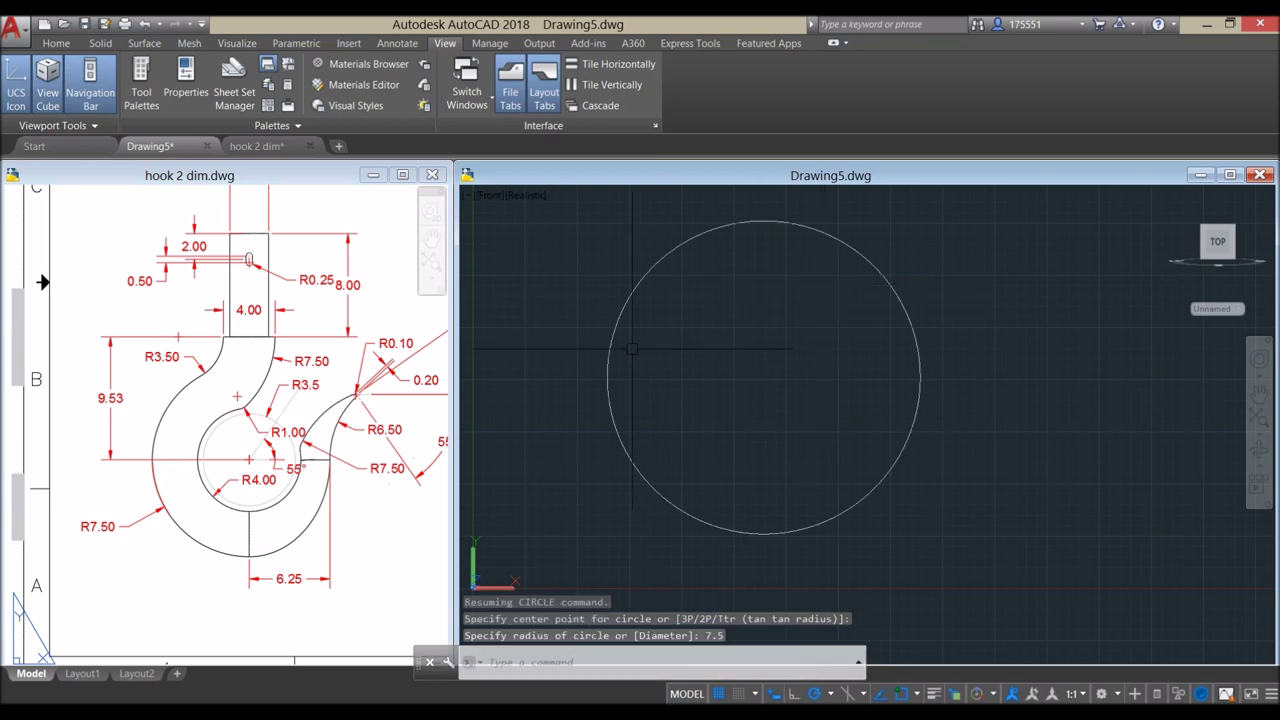
# - Offset the 7.5-radius circle inward by 4, matching the hook's neck width in the reference
pyautogui.click(426, 388)
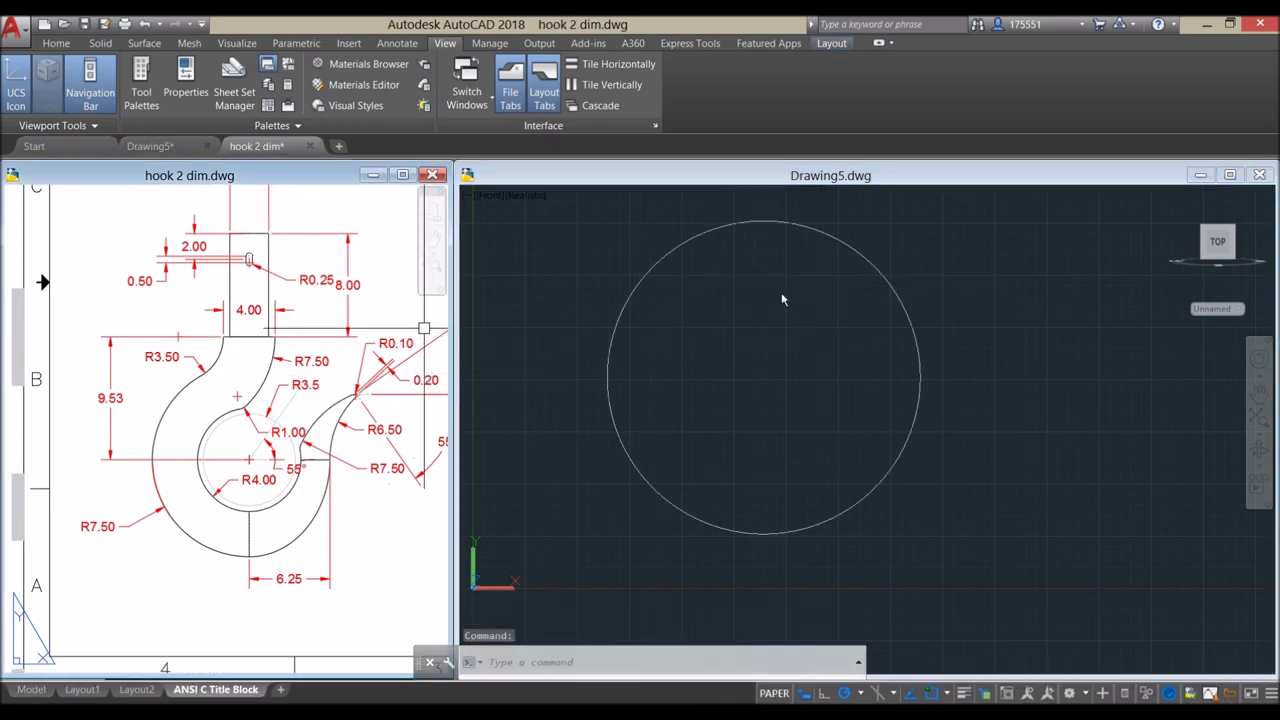
pyautogui.scroll(5, 265, 342)
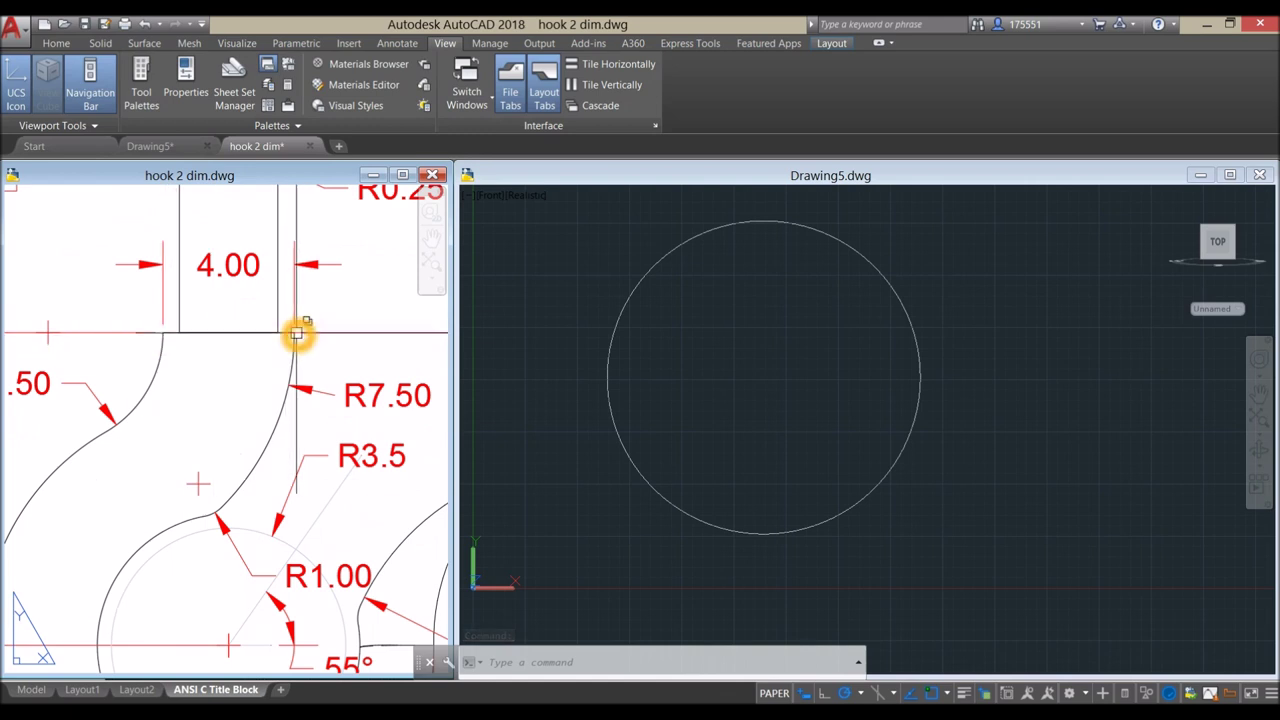
pyautogui.click(163, 334)
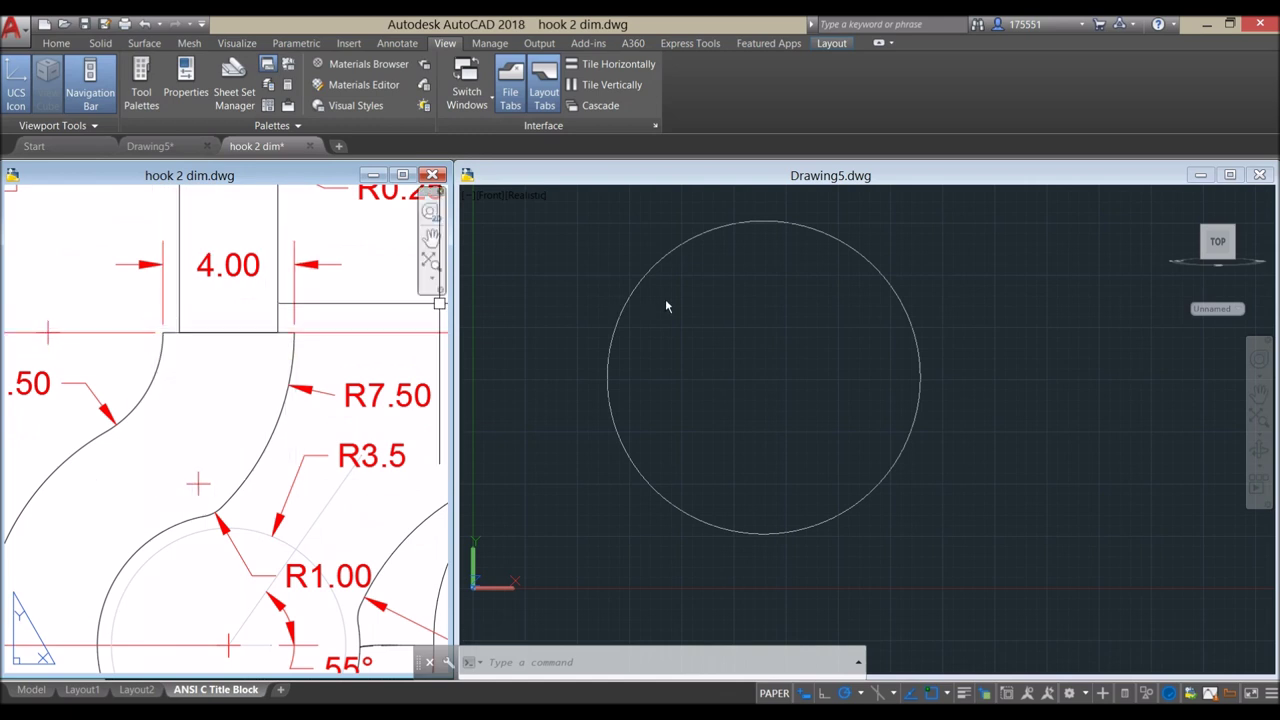
pyautogui.click(732, 298)
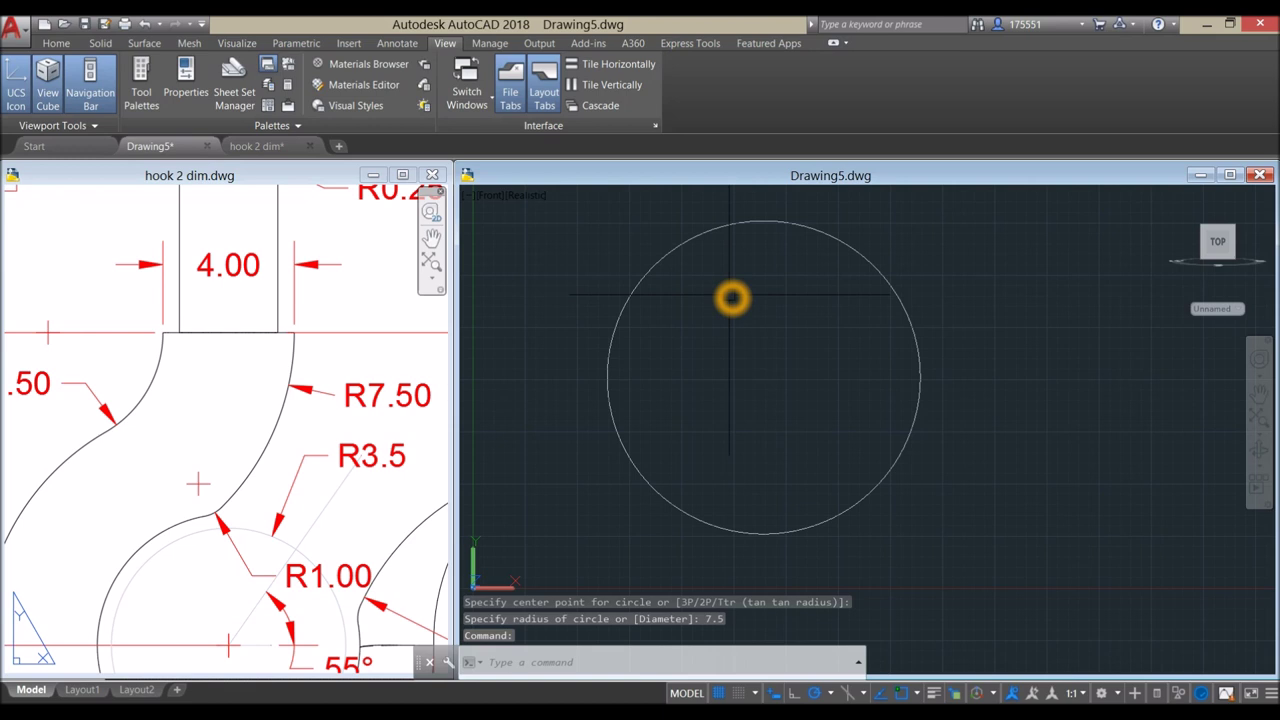
pyautogui.press('Return')
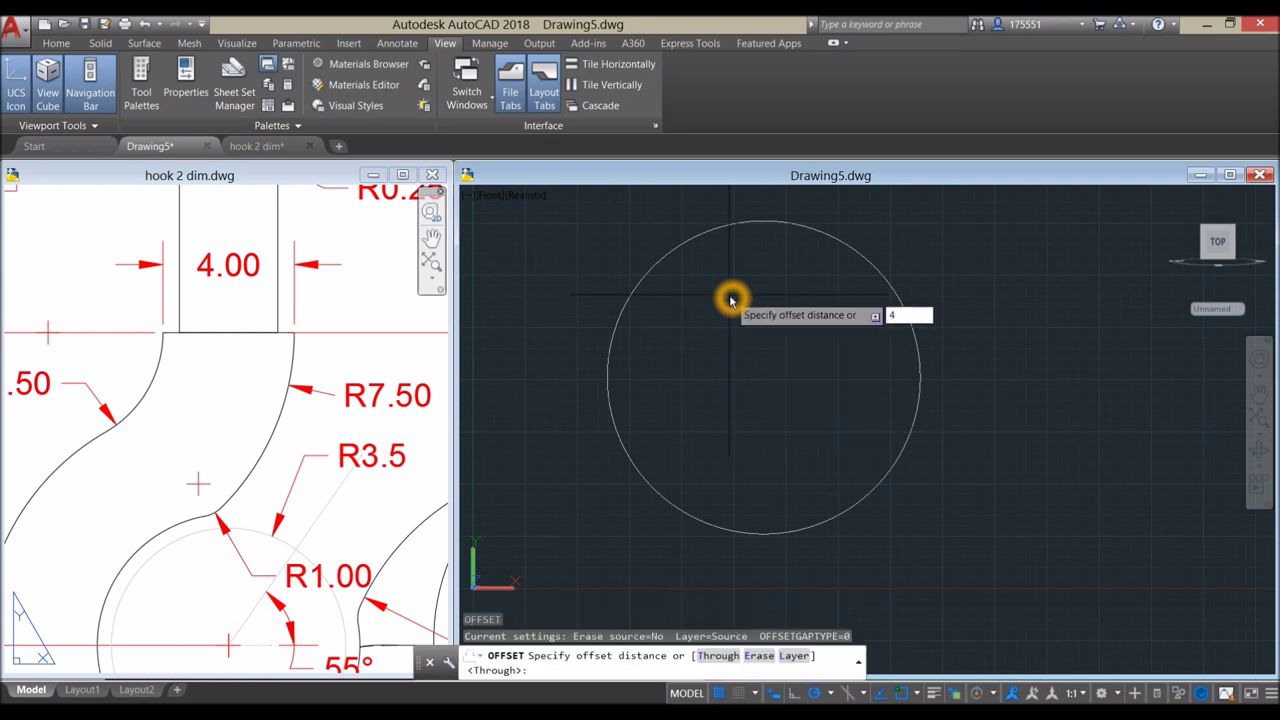
pyautogui.press('Return')
pyautogui.click(703, 234)
pyautogui.click(735, 310)
pyautogui.rightClick(756, 333)
pyautogui.click(770, 333)
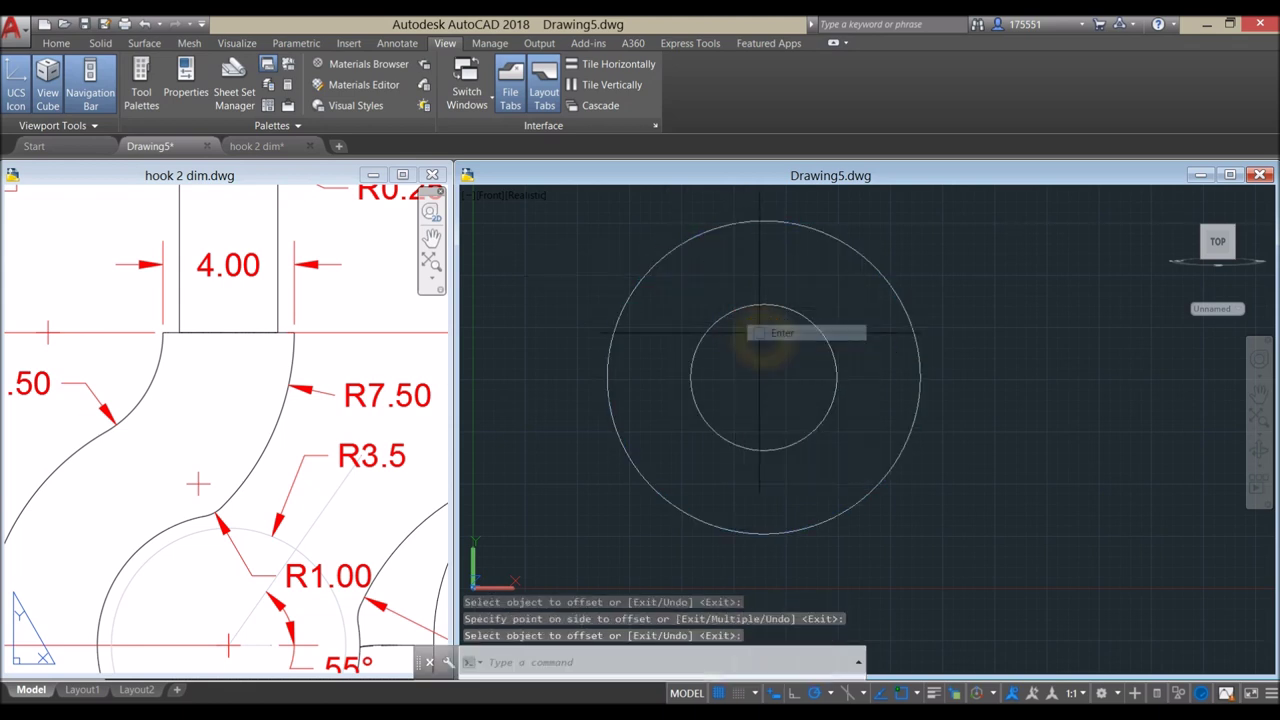
# - Draw a 9.53-long vertical line straight up from the circles' centre in Drawing5, following the reference height
pyautogui.click(294, 454)
pyautogui.scroll(-5, 306, 449)
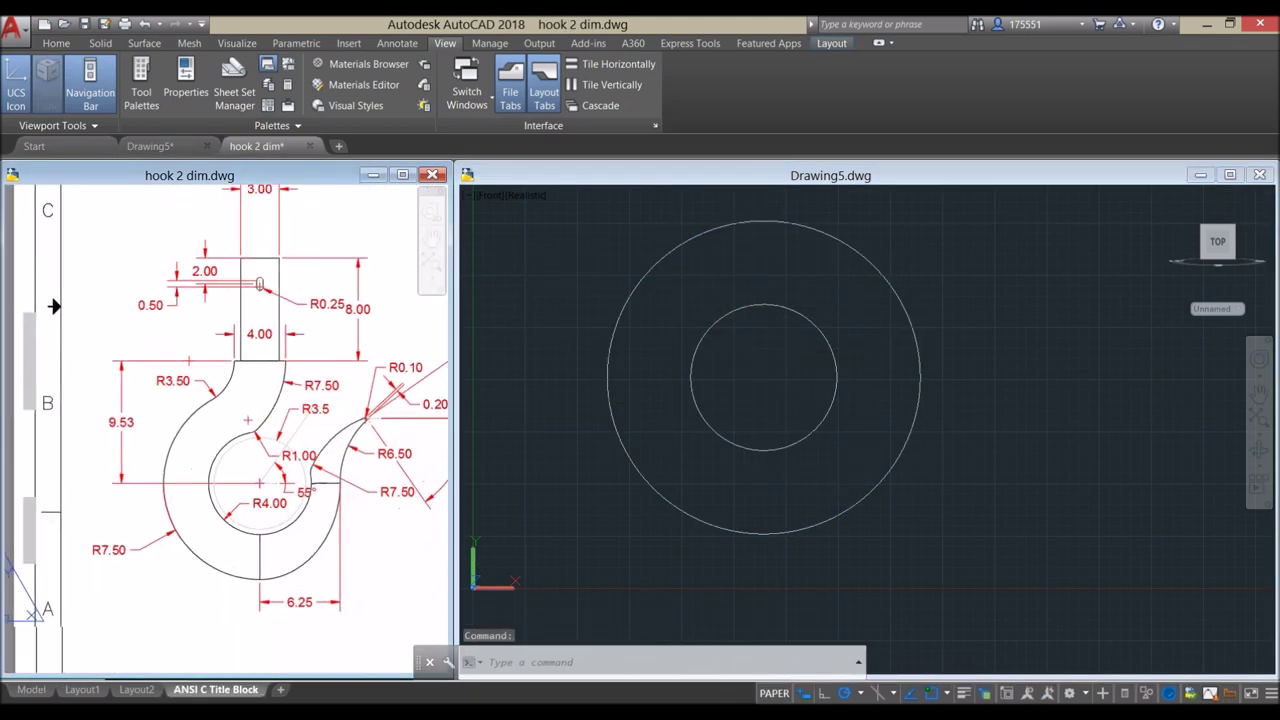
pyautogui.scroll(4, 262, 465)
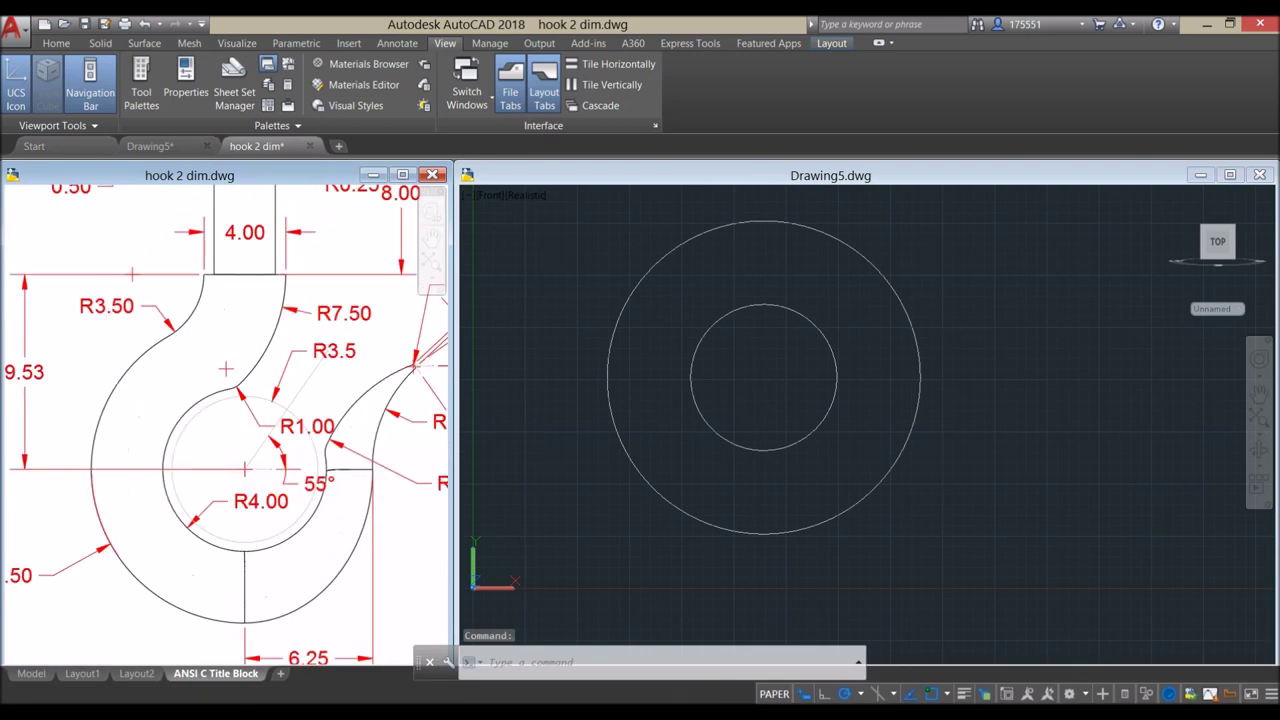
pyautogui.scroll(-2, 245, 468)
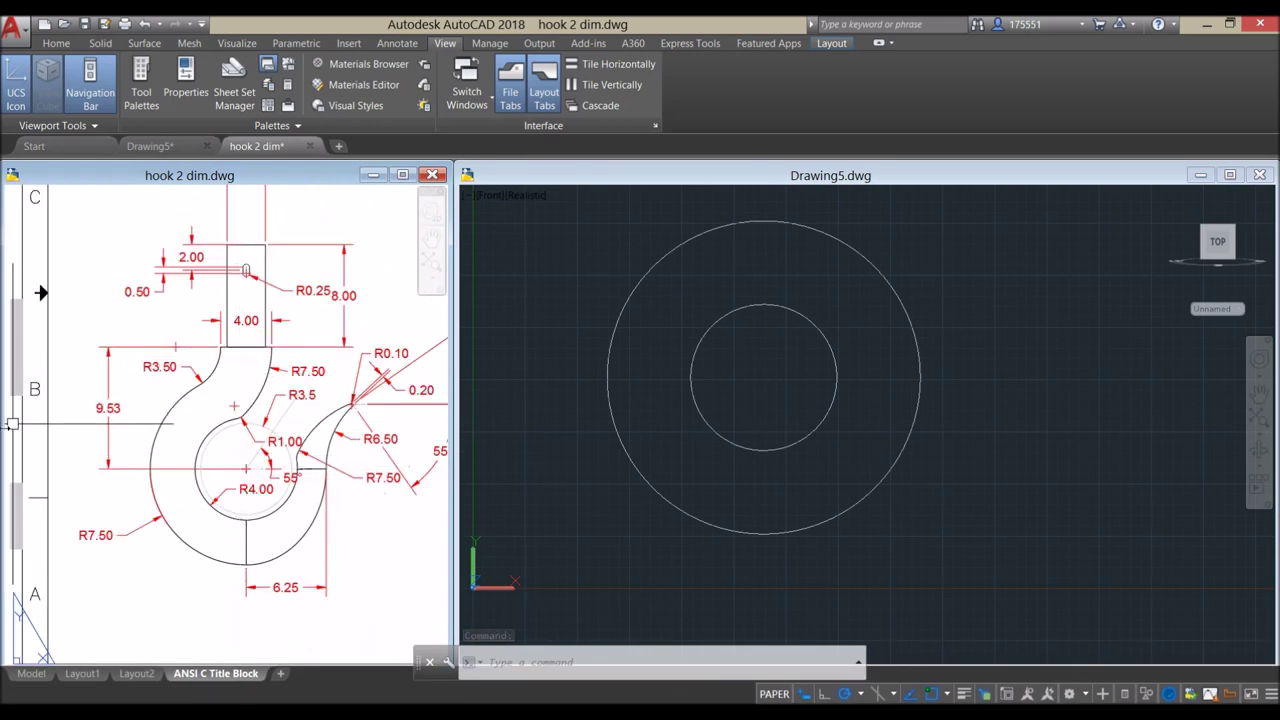
pyautogui.scroll(2, 136, 425)
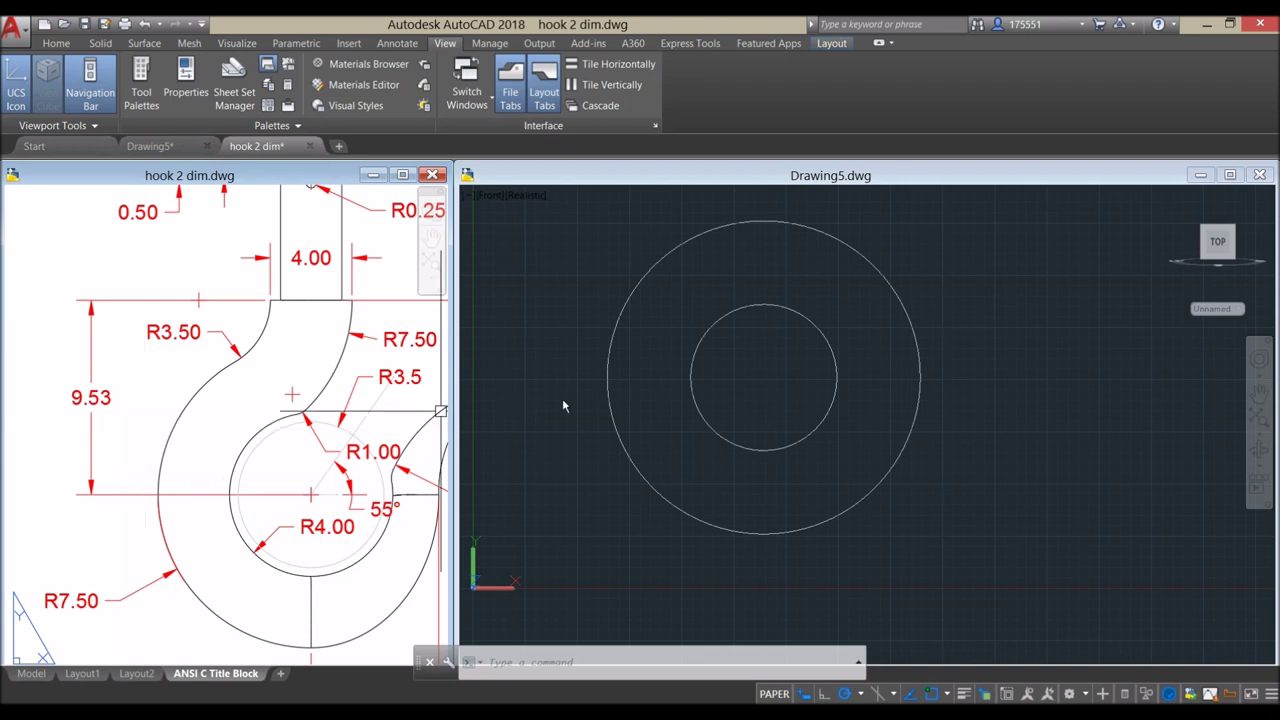
pyautogui.click(744, 364)
pyautogui.write('l')
pyautogui.press('Return')
pyautogui.click(763, 377)
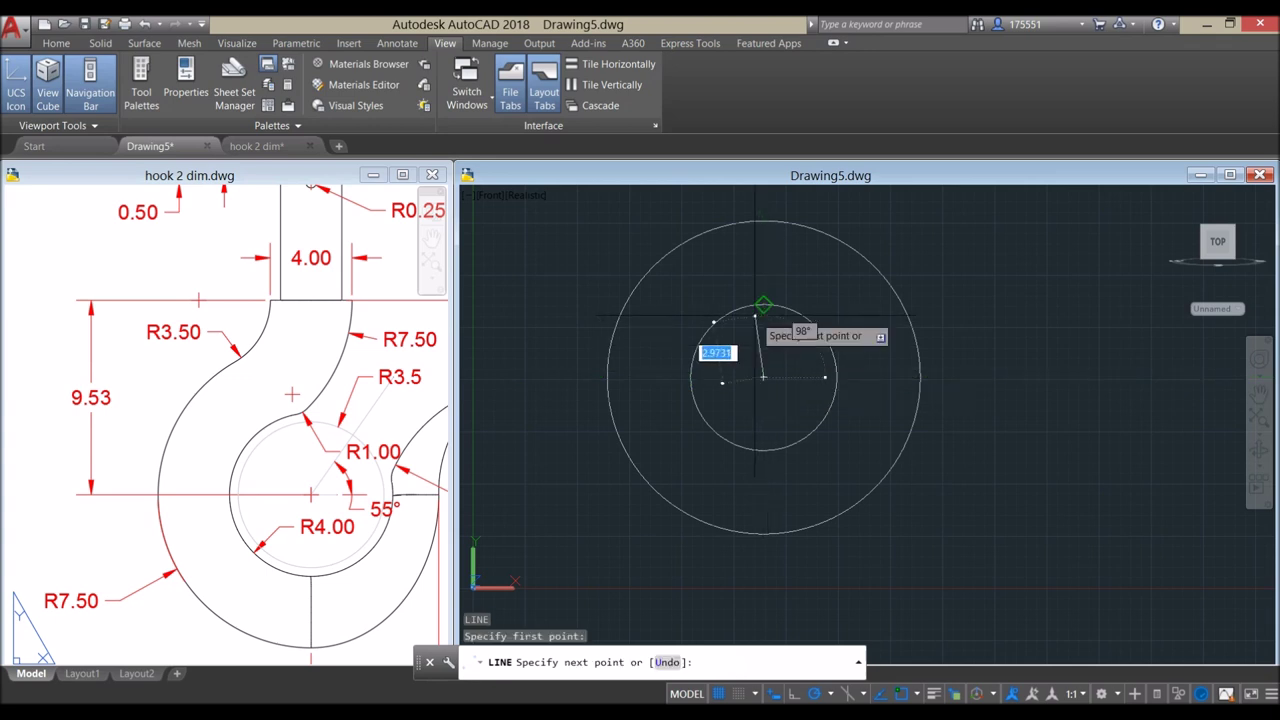
pyautogui.moveTo(756, 316); pyautogui.dragTo(770, 450, button='middle')
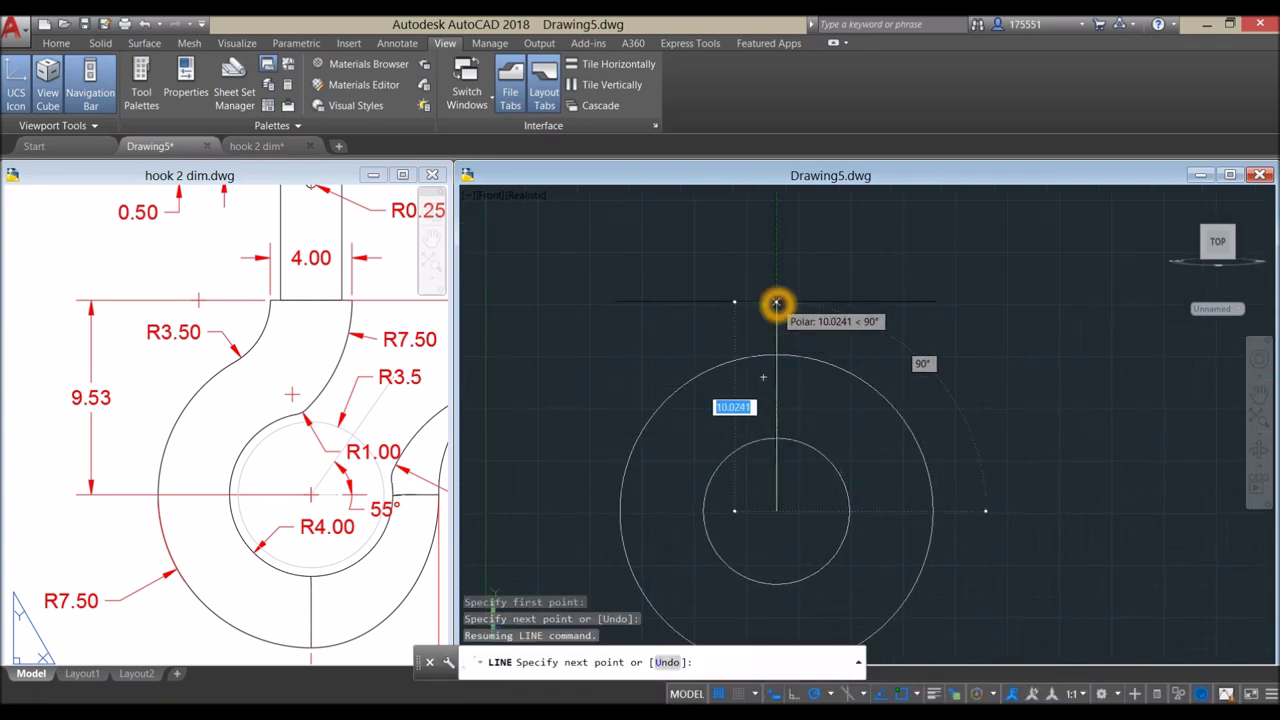
pyautogui.write('9.53')
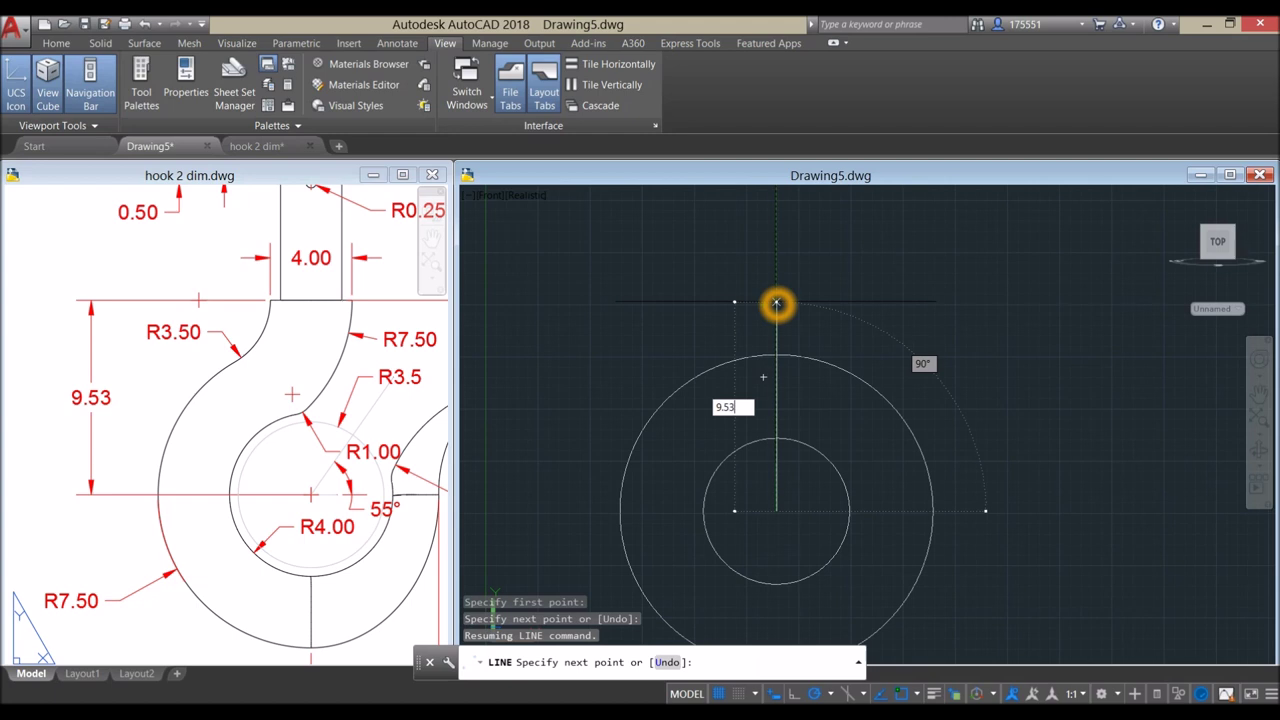
pyautogui.press('Return')
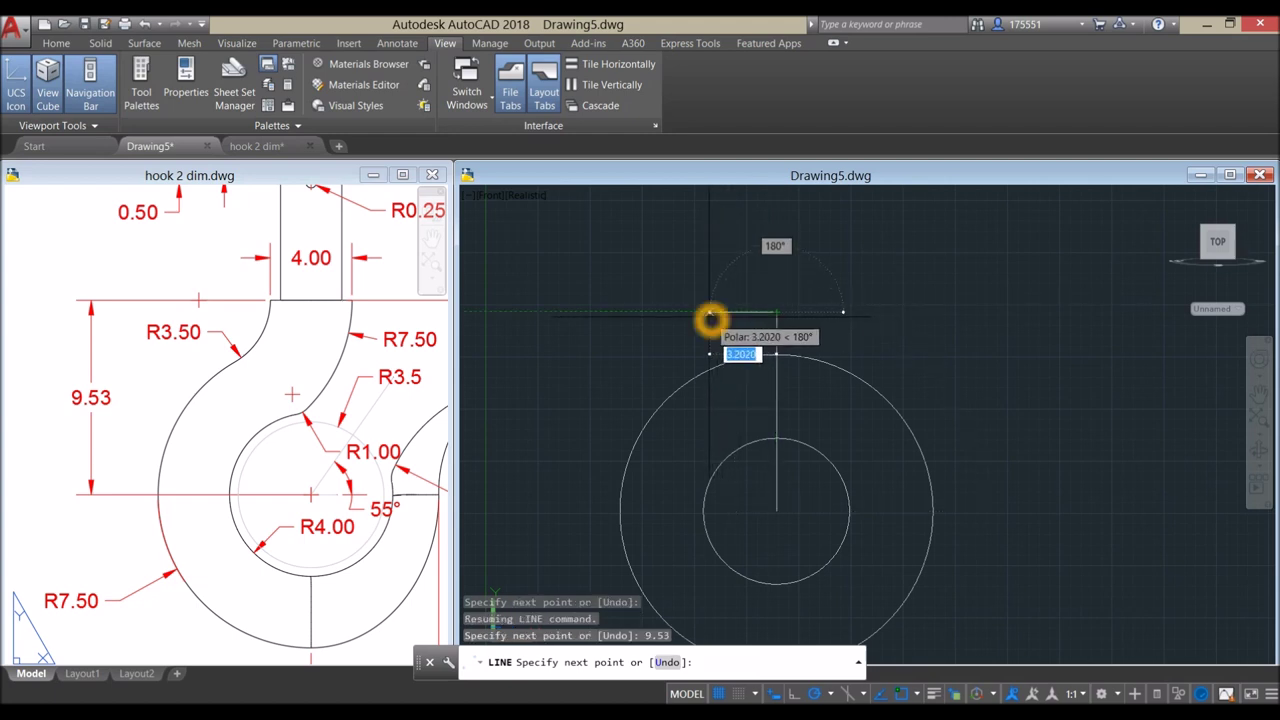
# - Continue the line 2 units to the left for half the neck width, and straight down to the outer circle
pyautogui.write('2')
pyautogui.press('Return')
pyautogui.scroll(4, 718, 337)
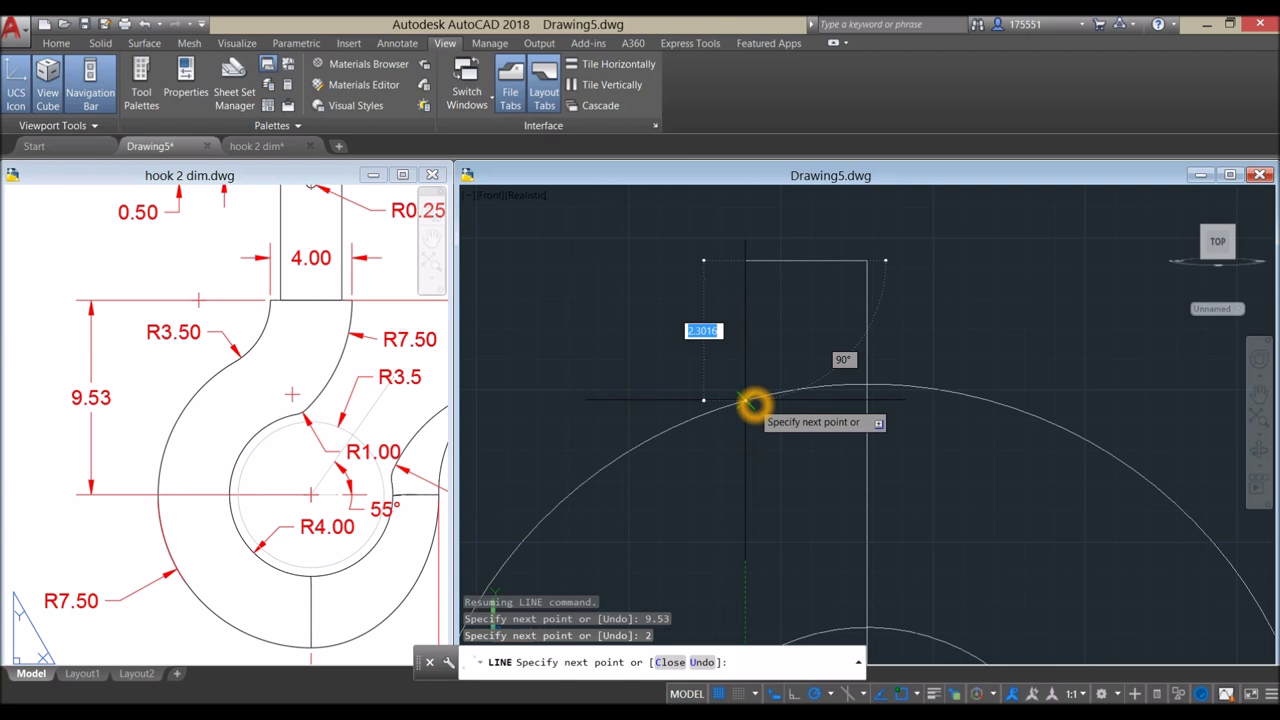
pyautogui.click(745, 400)
pyautogui.rightClick(780, 345)
pyautogui.click(811, 354)
# - Extend the vertical centre line down through the inner circle to the bottom of the outer circle
pyautogui.scroll(-4, 806, 364)
pyautogui.scroll(1, 789, 430)
pyautogui.click(789, 426)
pyautogui.scroll(1, 789, 426)
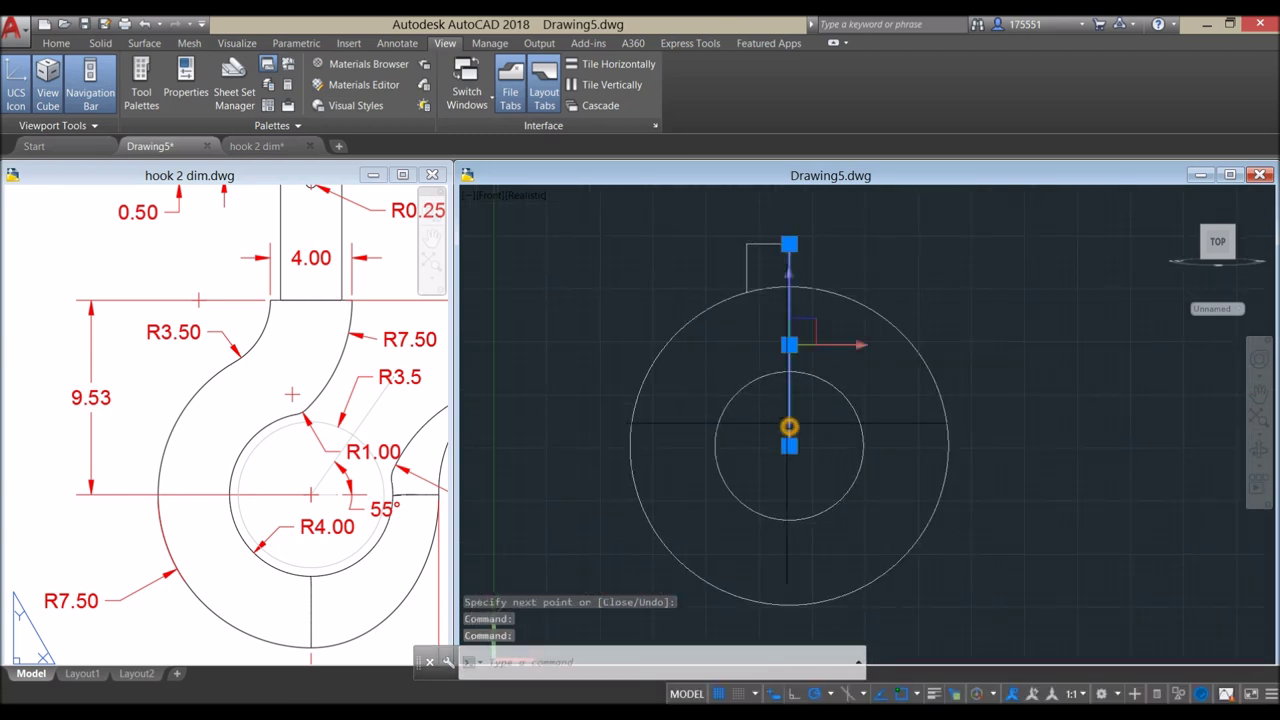
pyautogui.press('Escape')
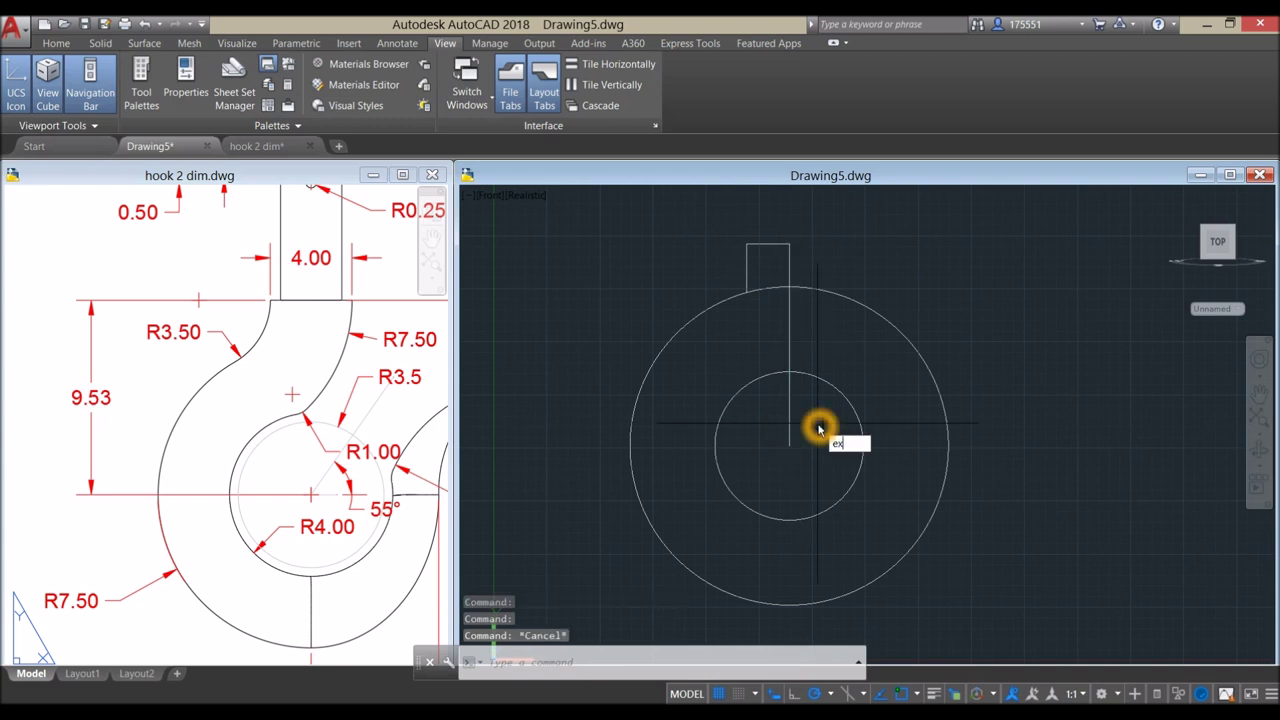
pyautogui.write('ex')
pyautogui.press('Return')
pyautogui.press('Return')
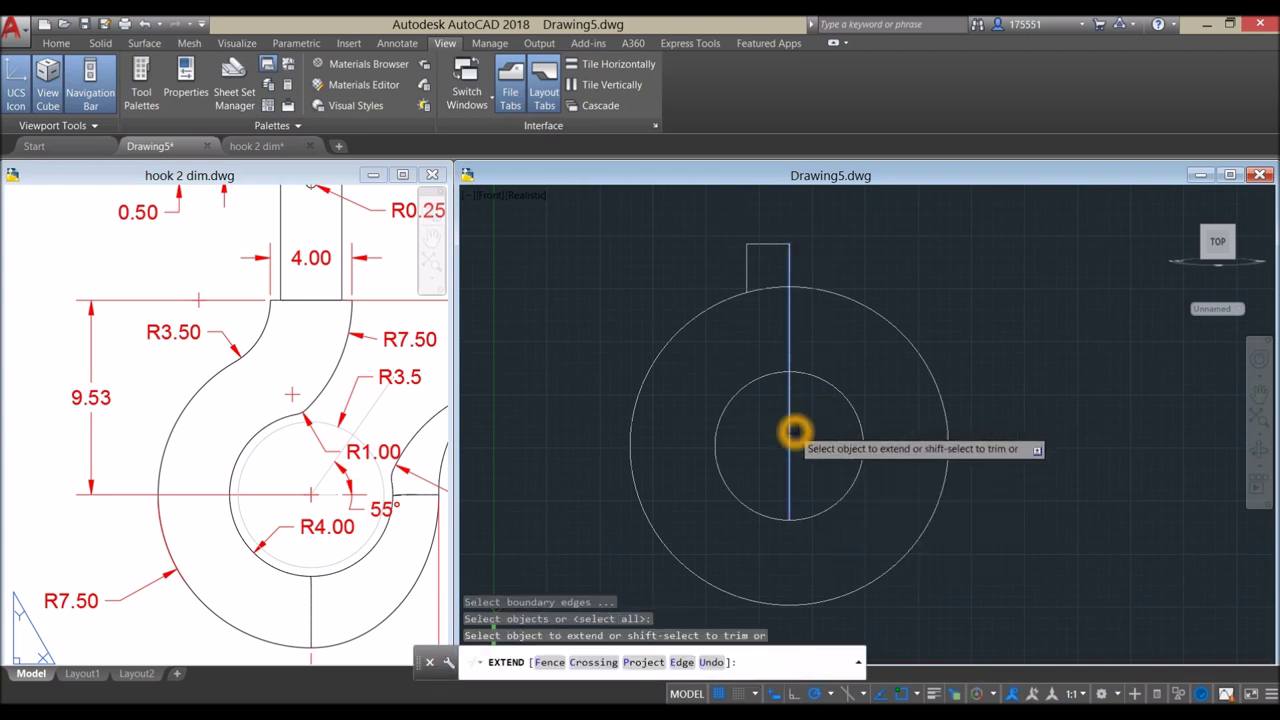
pyautogui.click(788, 481)
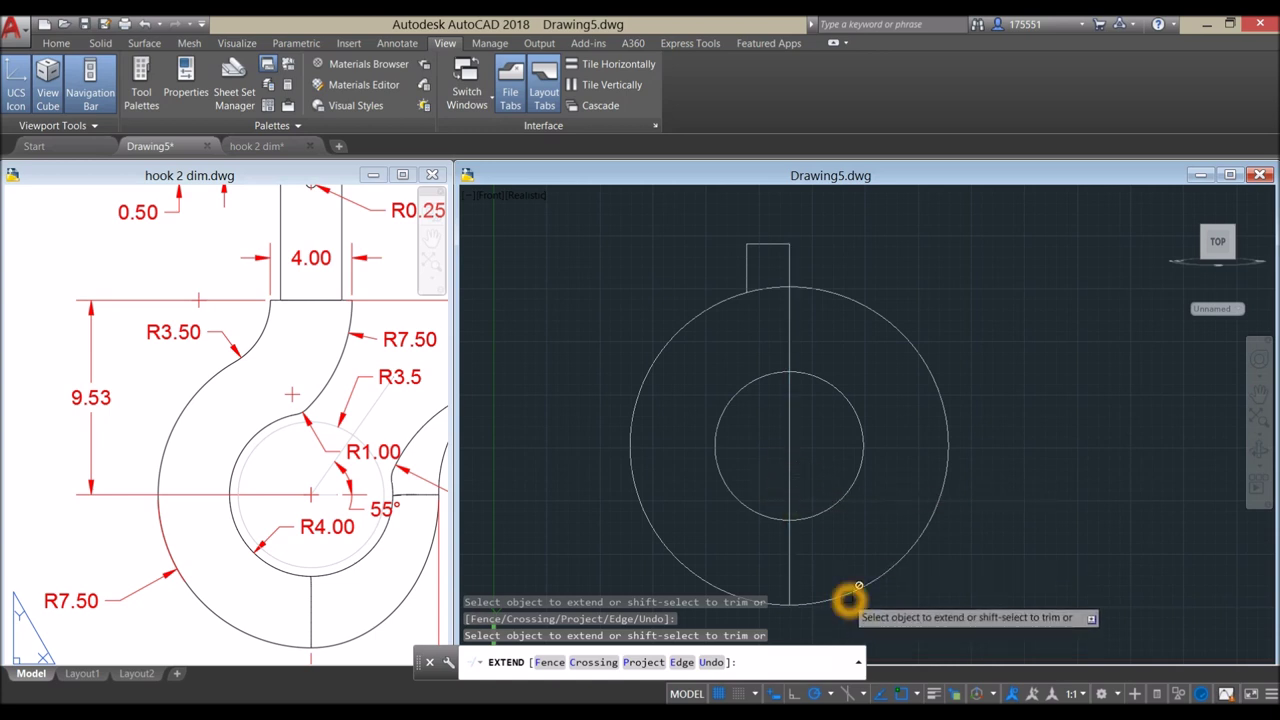
pyautogui.rightClick(886, 522)
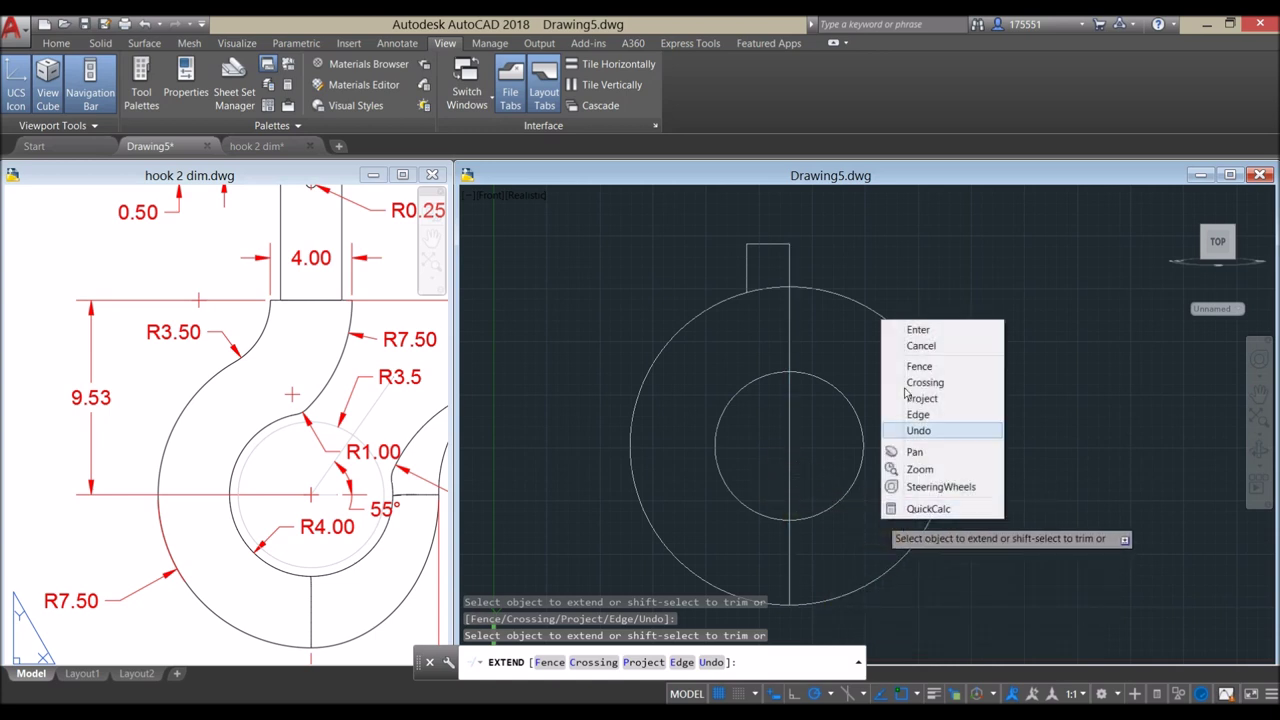
pyautogui.click(918, 334)
pyautogui.click(885, 322)
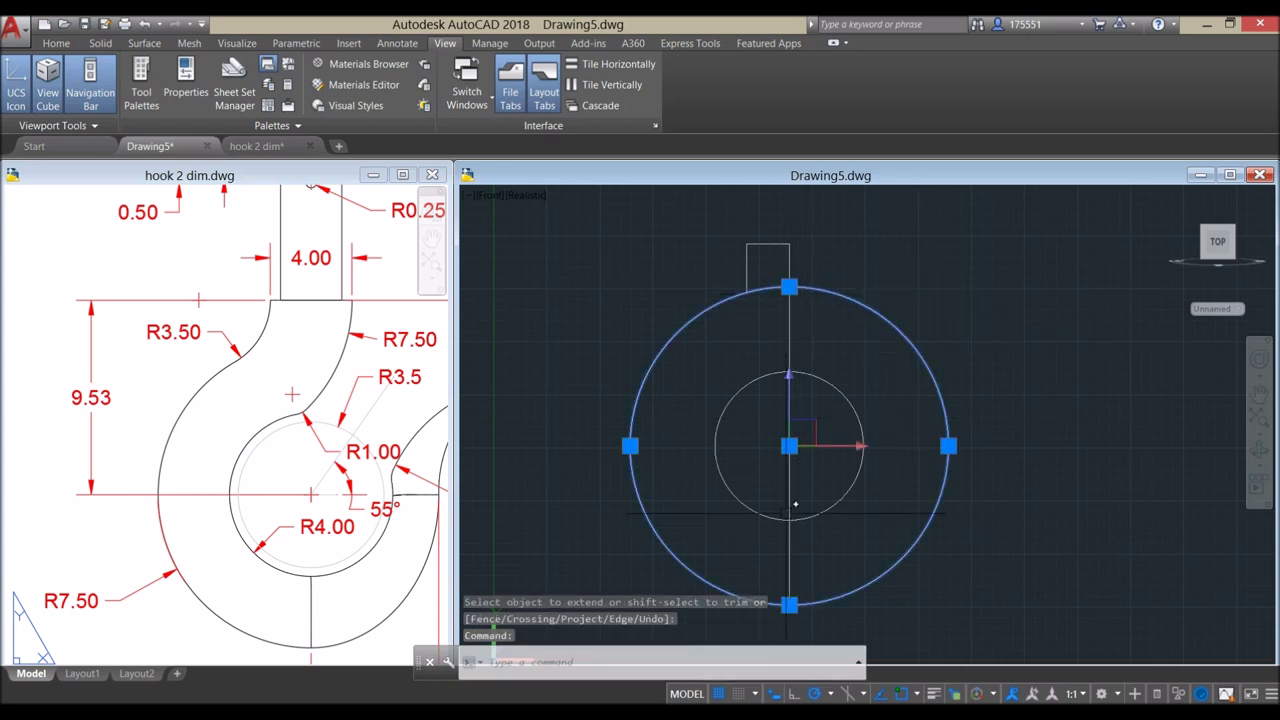
pyautogui.press('Escape')
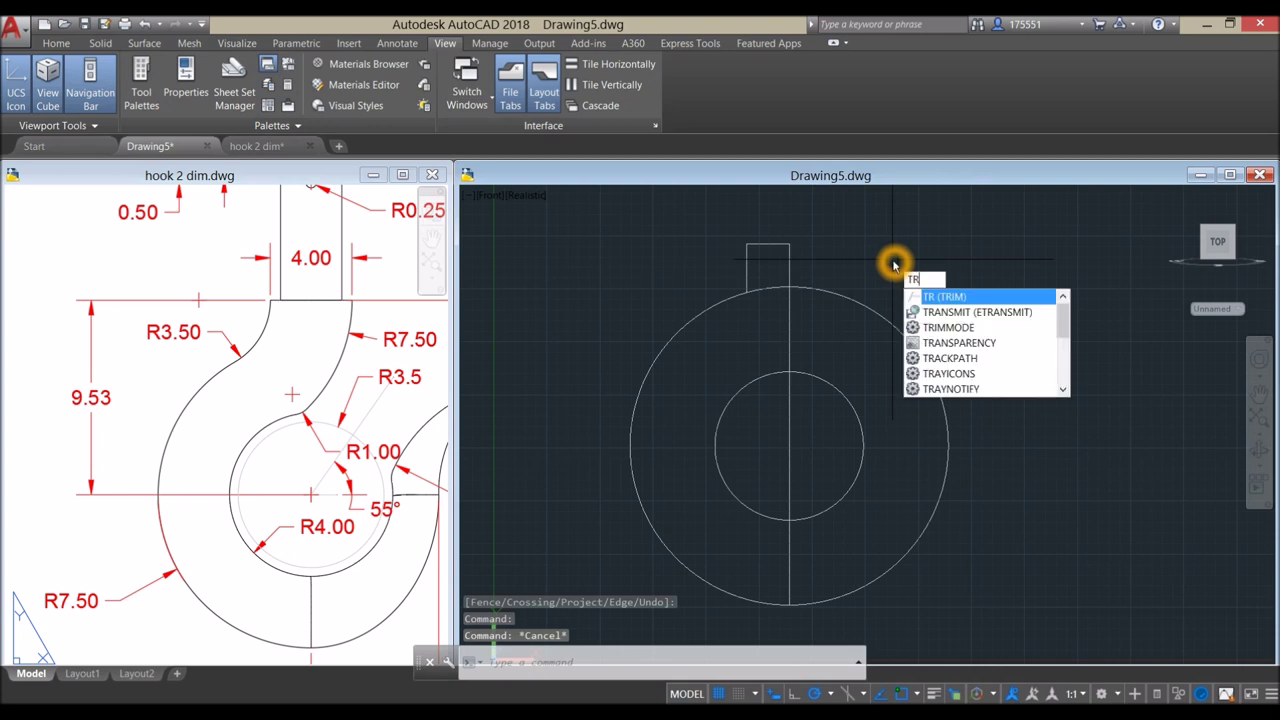
# - Trim away the outer circle's right half and its short piece between the two vertical neck lines
pyautogui.press('Return')
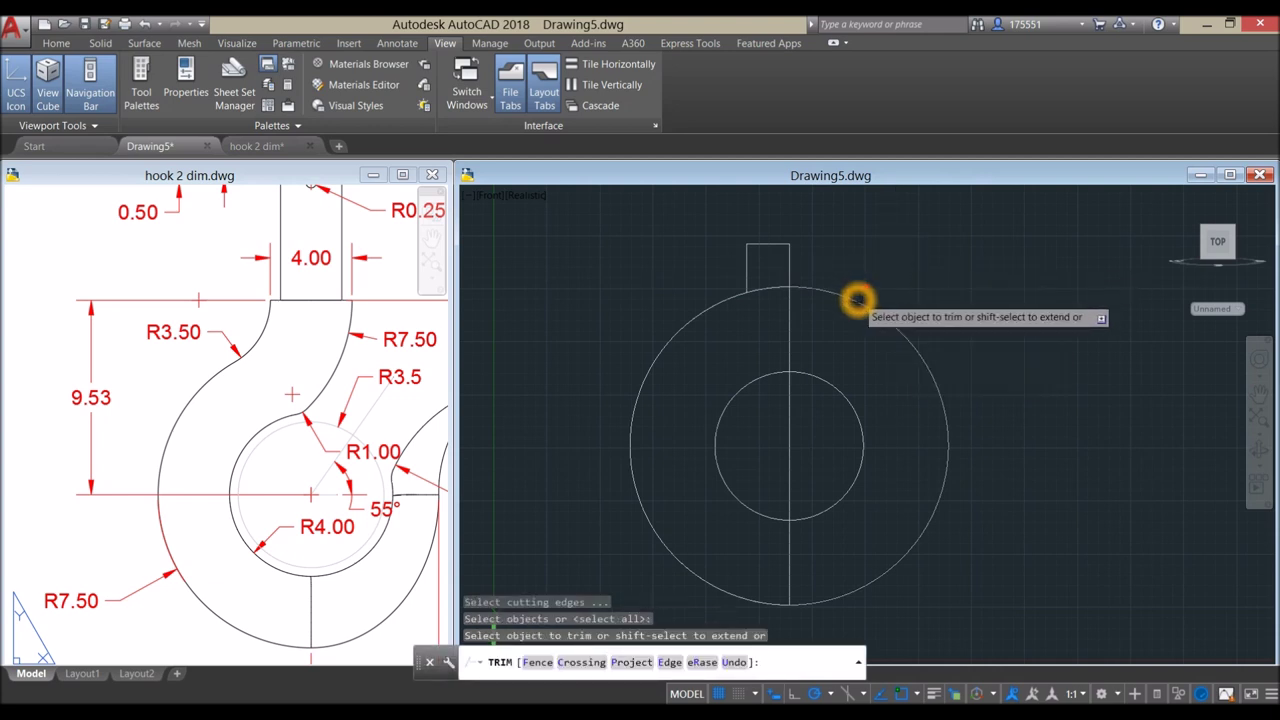
pyautogui.click(855, 297)
pyautogui.click(765, 284)
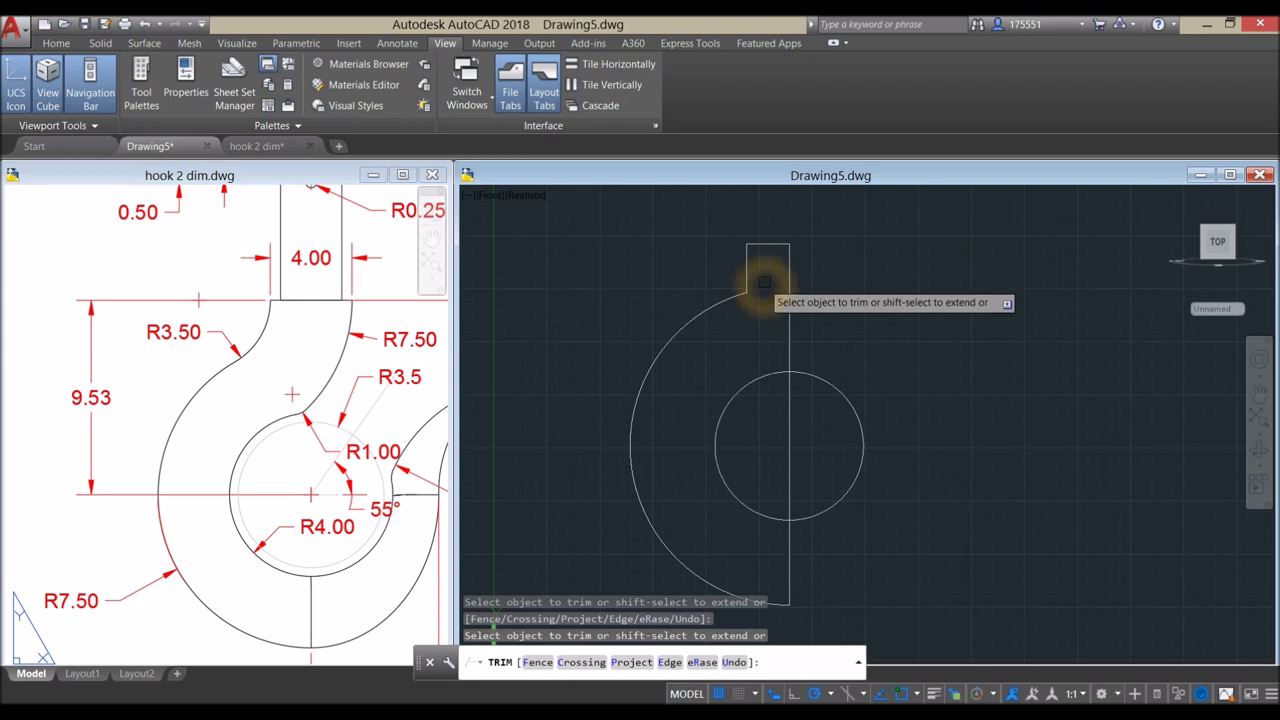
pyautogui.rightClick(848, 271)
pyautogui.click(866, 281)
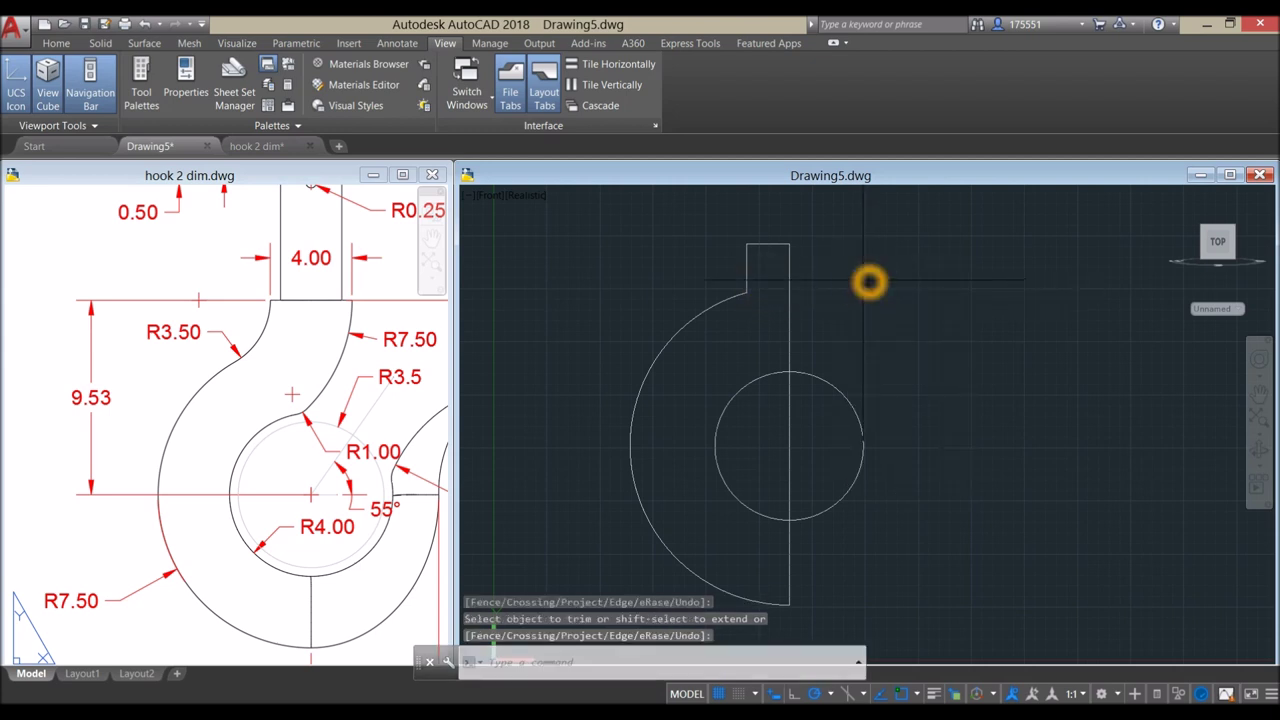
# - Fillet the corner between the outer arc and the neck's short left vertical line with a radius of 3.5
pyautogui.click(276, 366)
pyautogui.scroll(4, 239, 360)
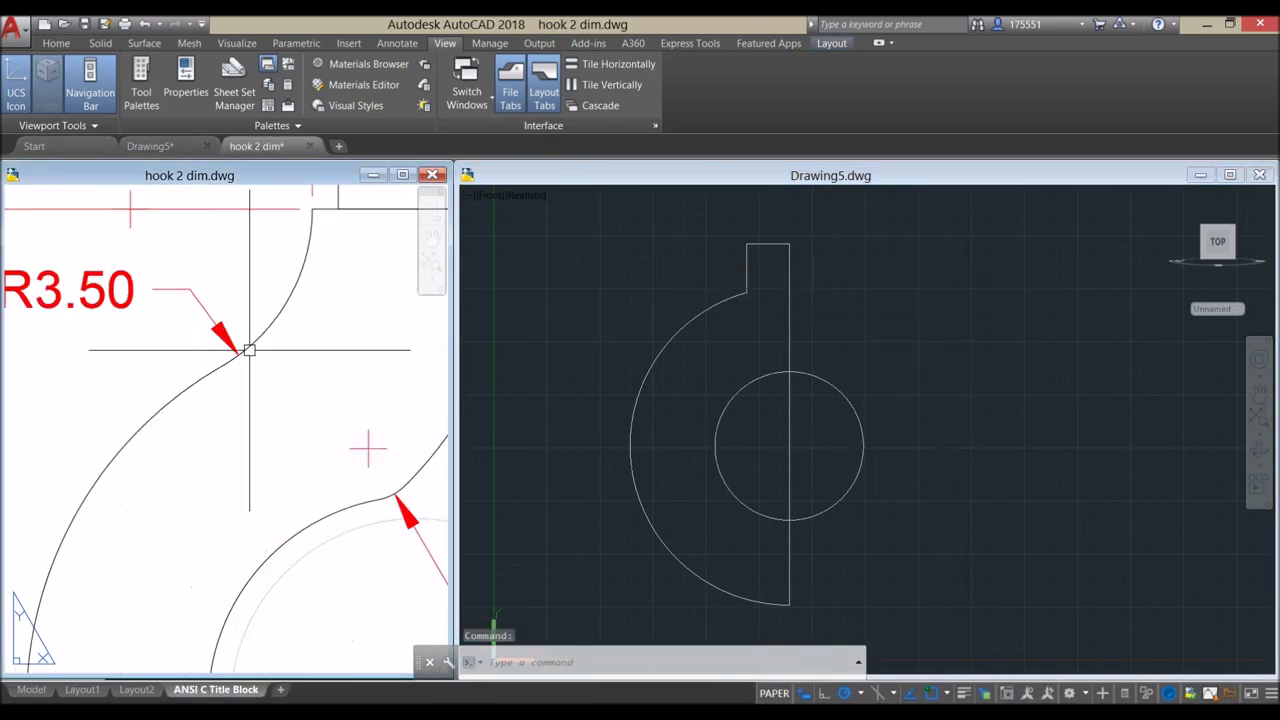
pyautogui.click(57, 43)
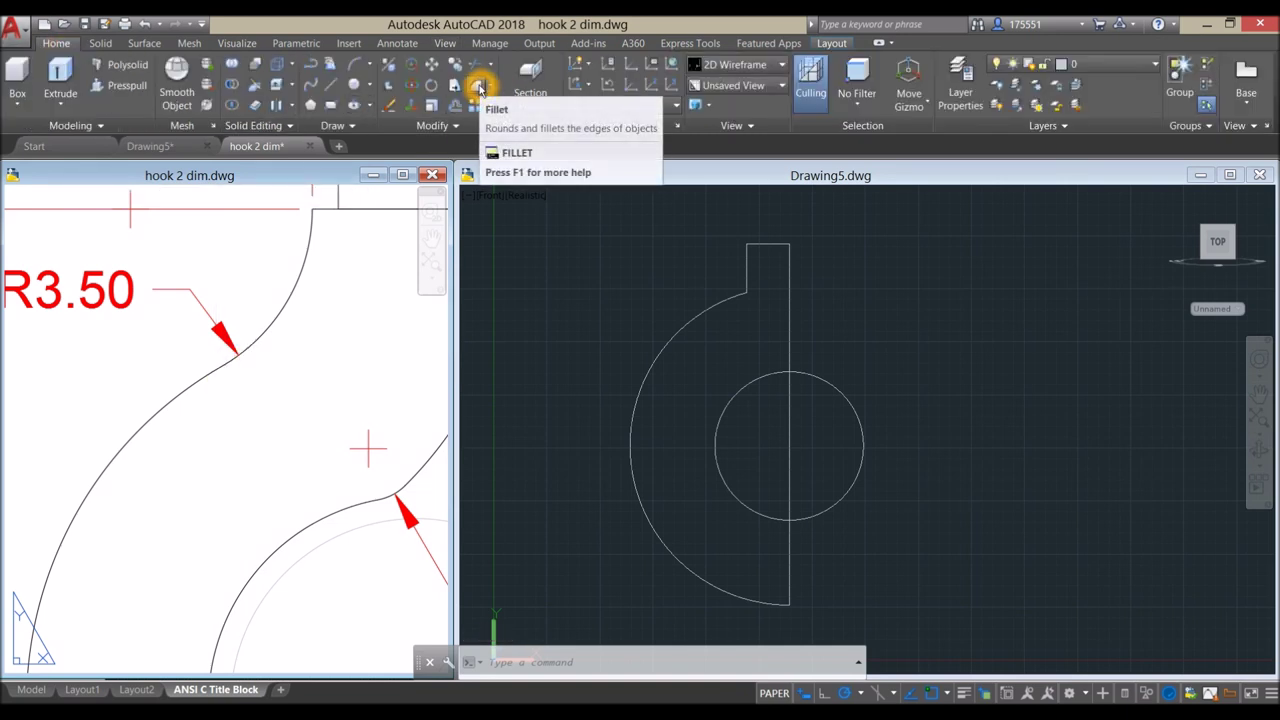
pyautogui.click(479, 87)
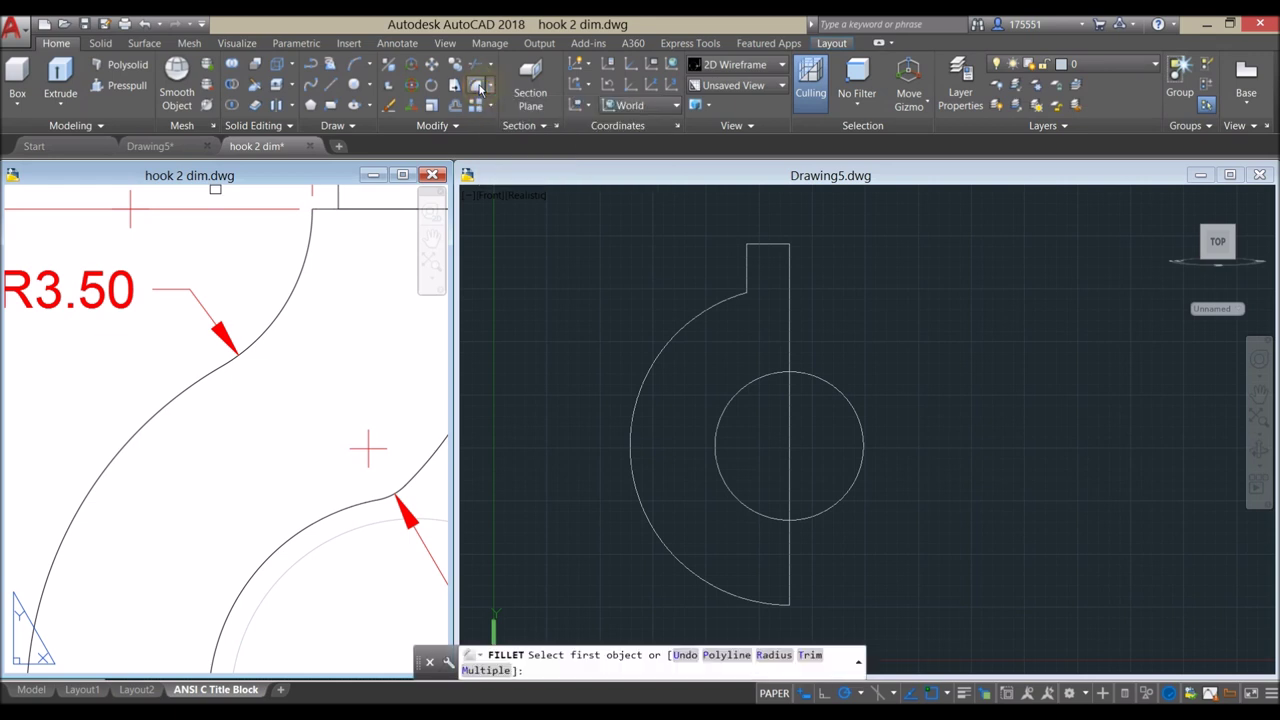
pyautogui.click(867, 302)
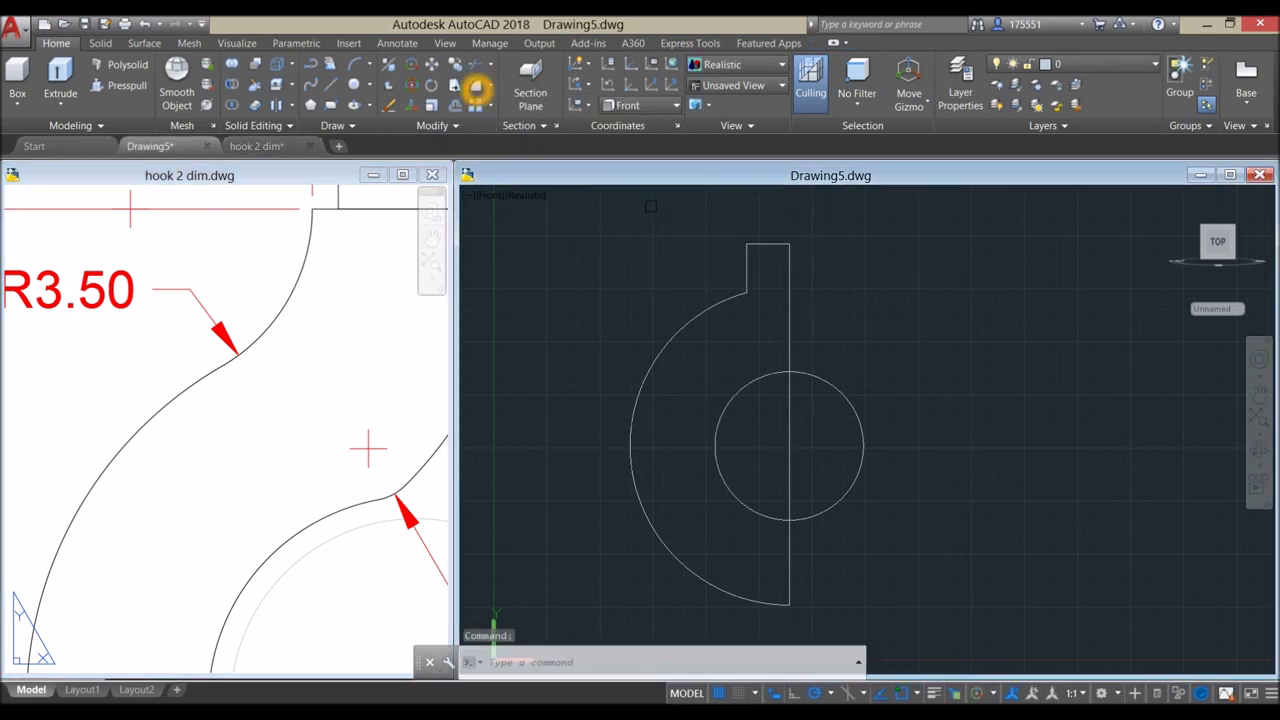
pyautogui.click(477, 87)
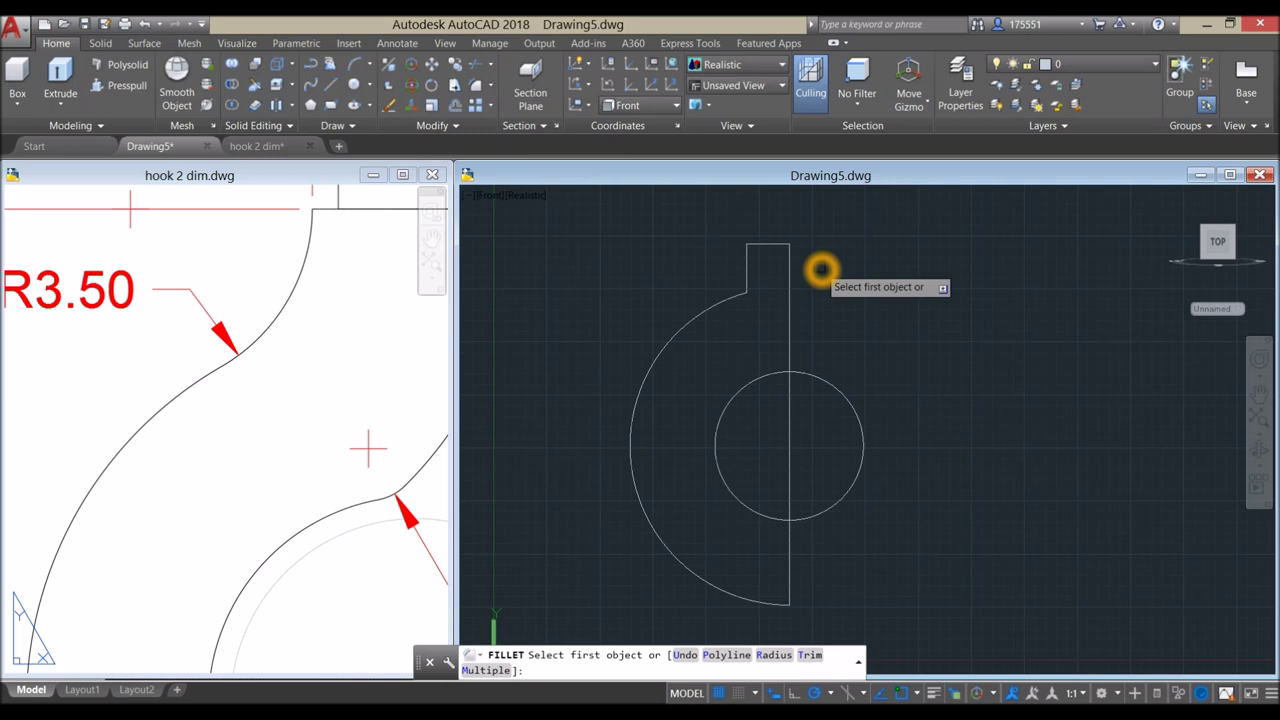
pyautogui.rightClick(821, 270)
pyautogui.click(868, 363)
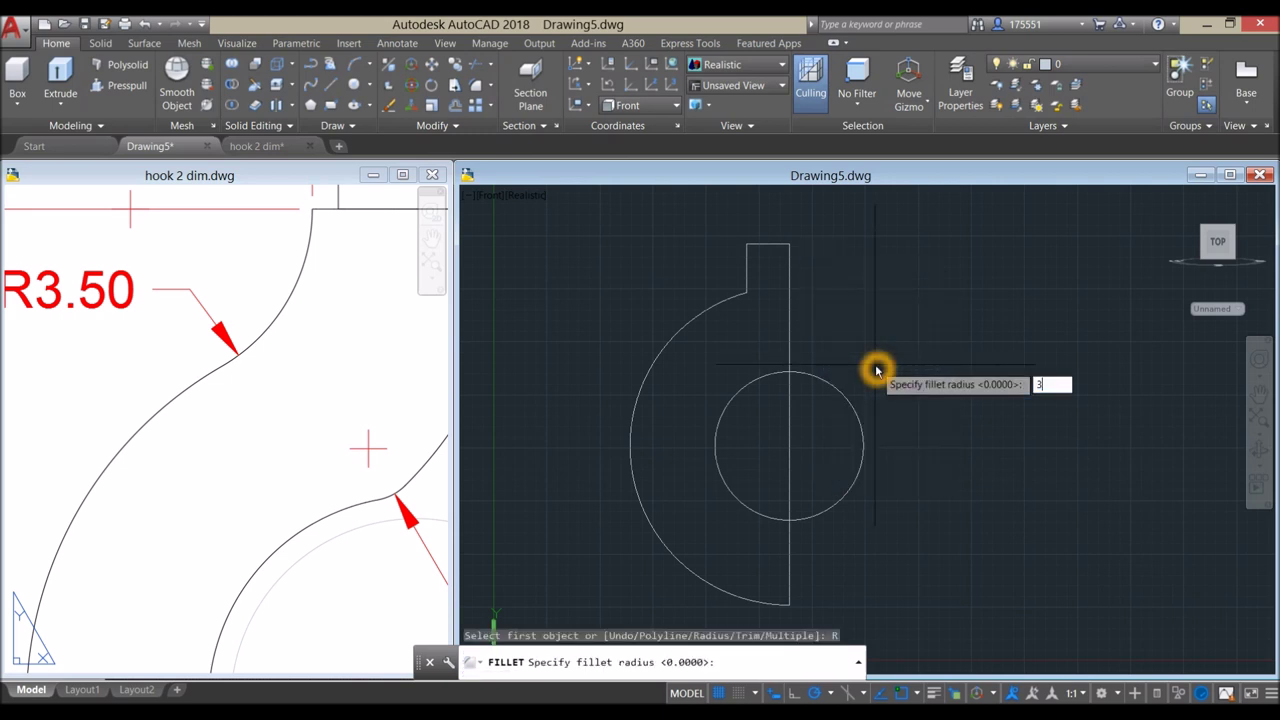
pyautogui.press('Return')
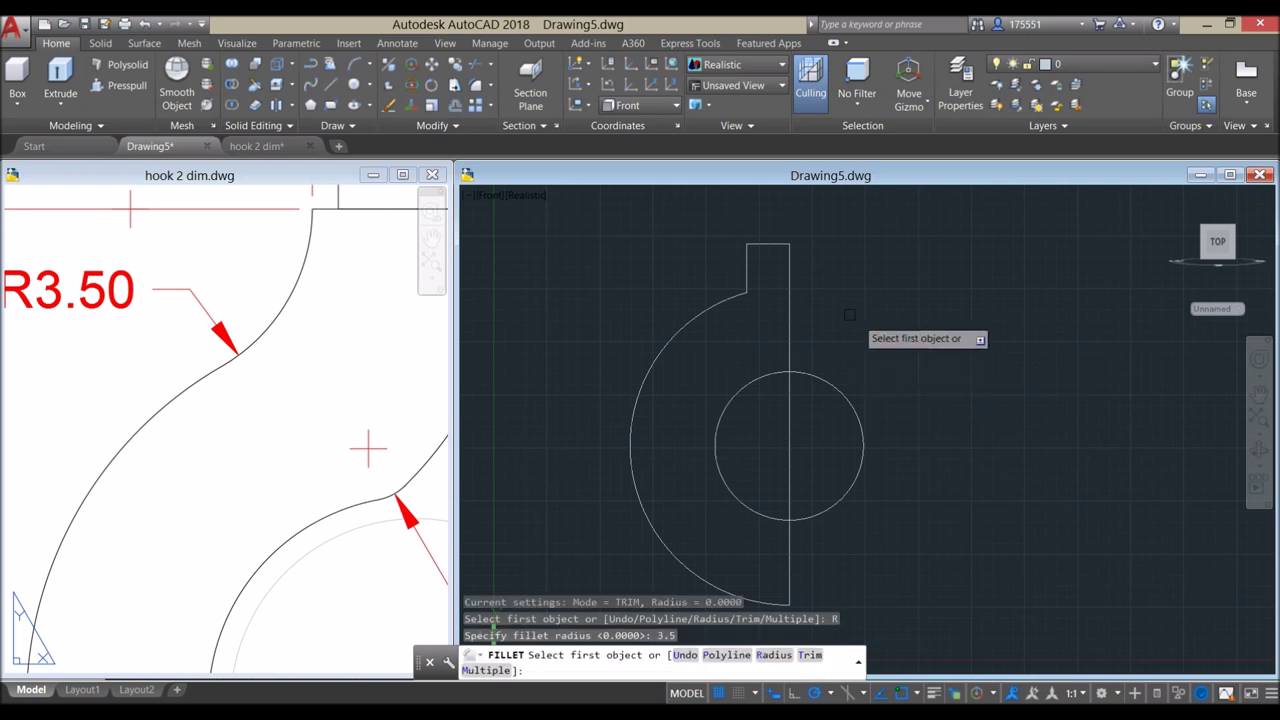
pyautogui.click(733, 306)
pyautogui.click(749, 287)
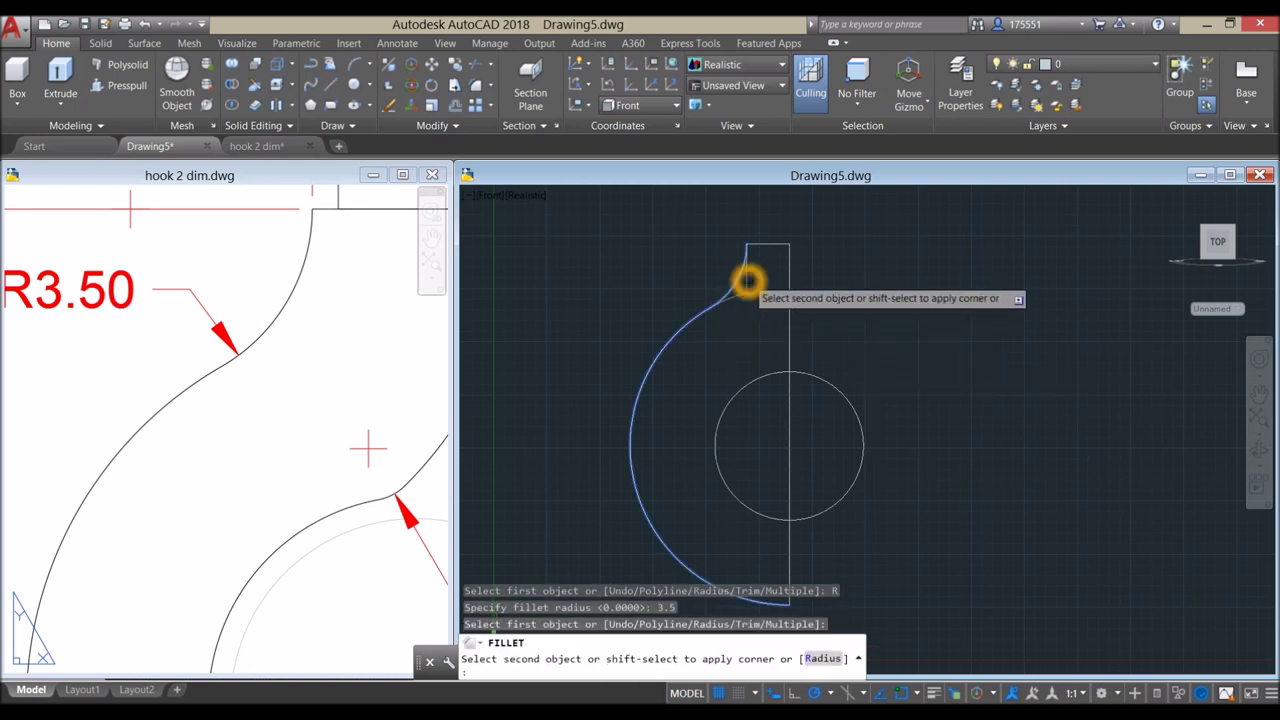
pyautogui.moveTo(818, 305); pyautogui.dragTo(800, 271, button='middle')
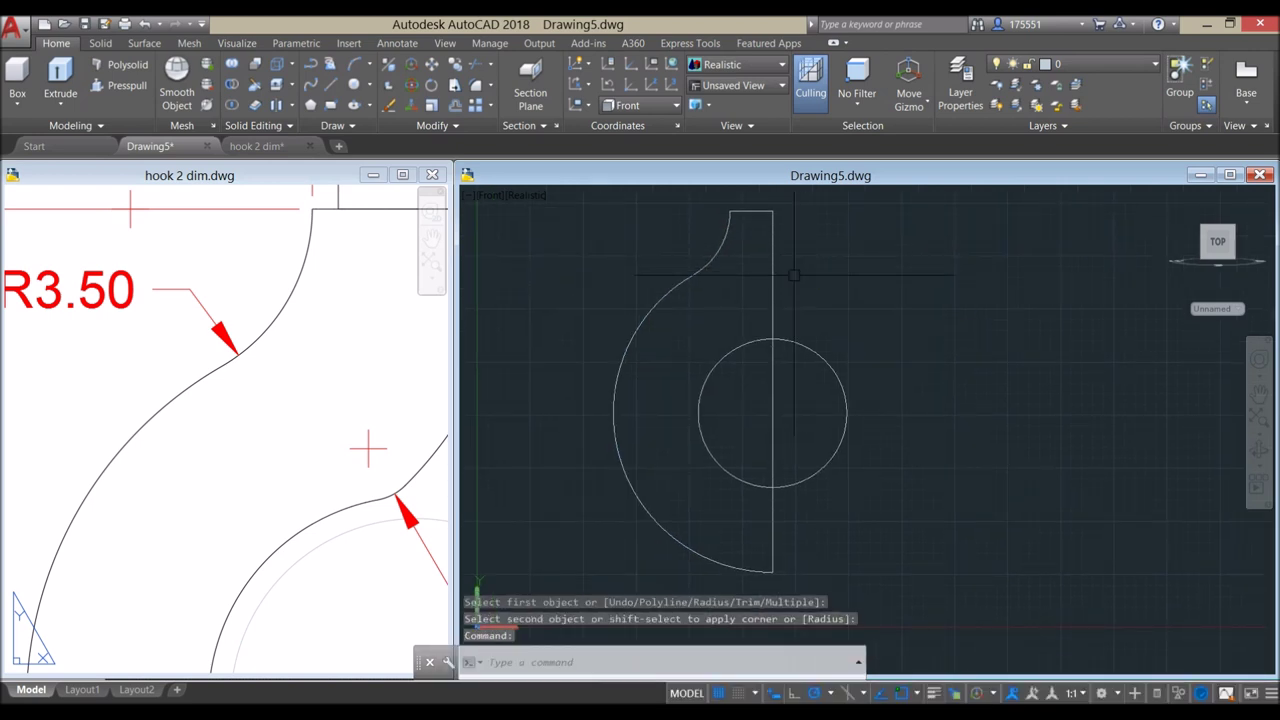
# - Offset the neck's 3.5-radius fillet arc by 4 to the right to form the neck's opposite side
pyautogui.click(236, 478)
pyautogui.scroll(-5, 236, 478)
pyautogui.click(229, 457)
pyautogui.click(806, 260)
pyautogui.click(733, 246)
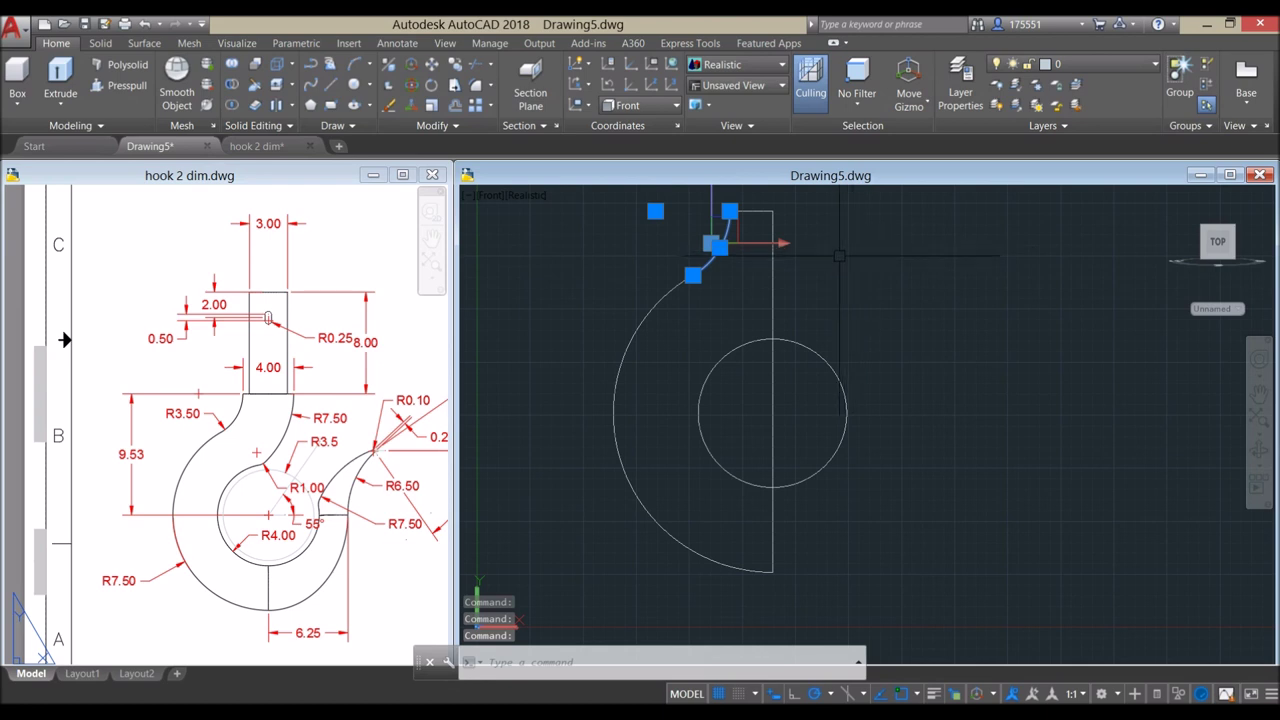
pyautogui.press('Escape')
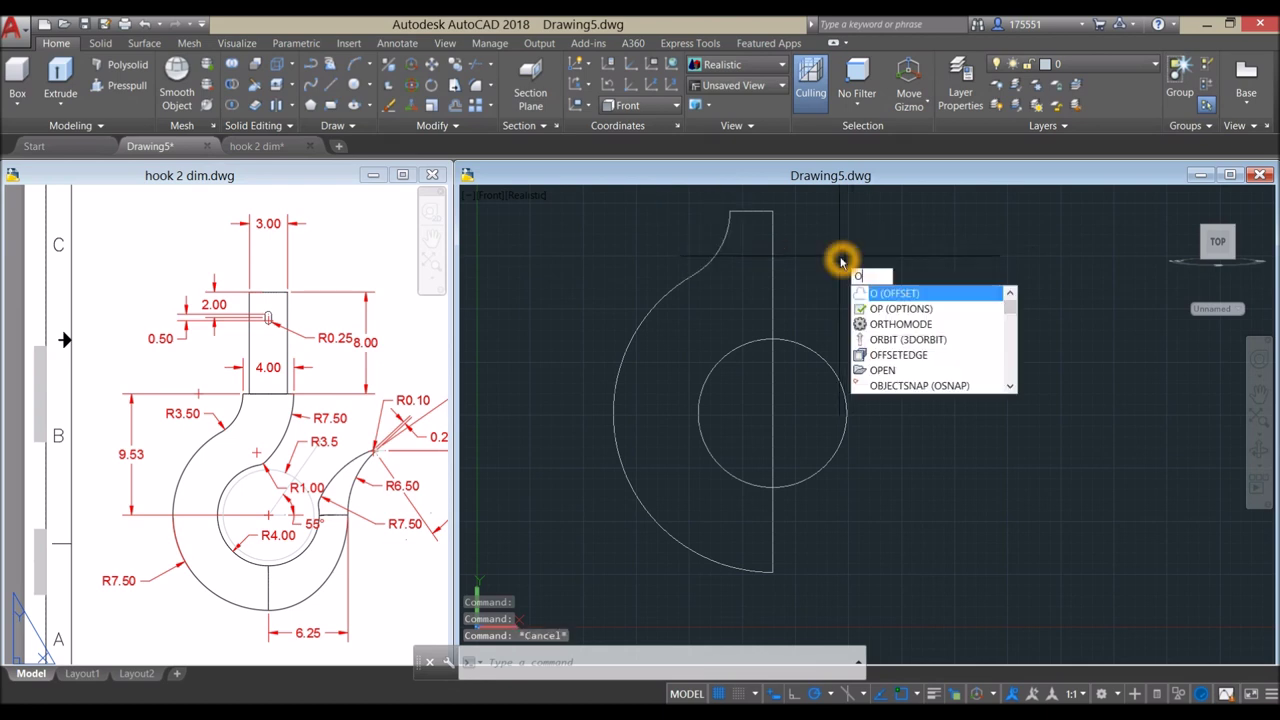
pyautogui.press('Return')
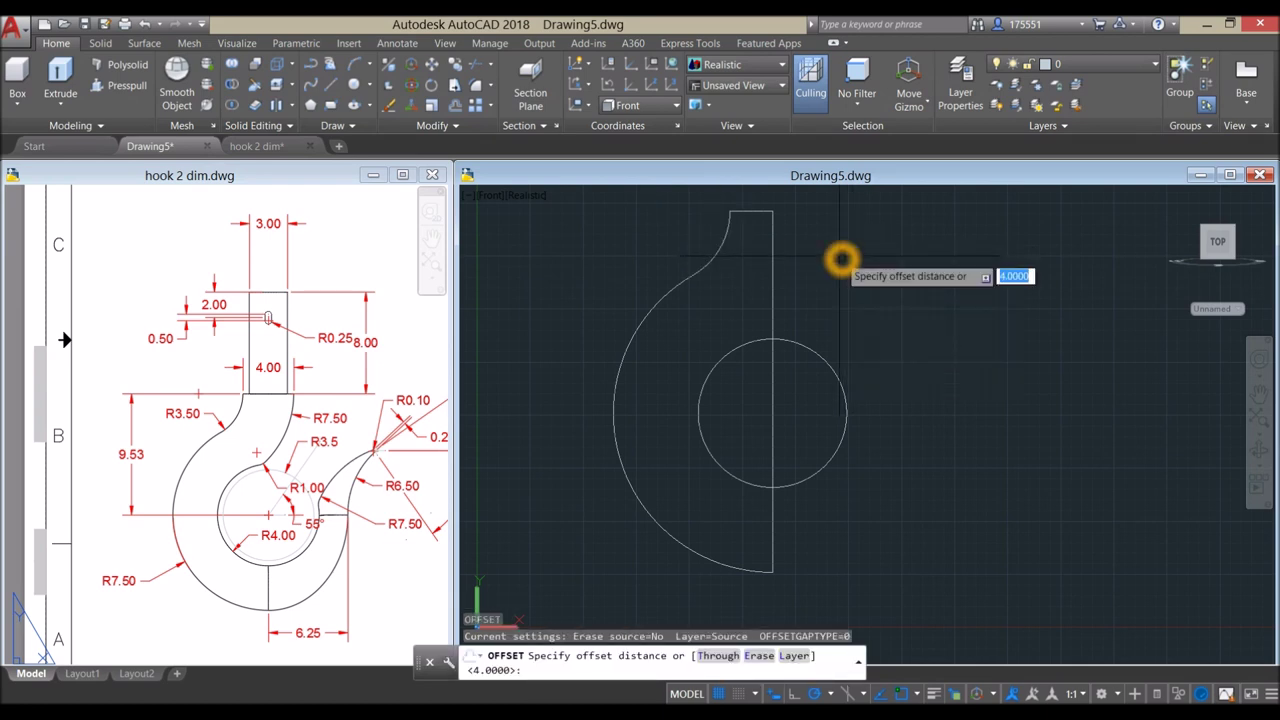
pyautogui.press('Return')
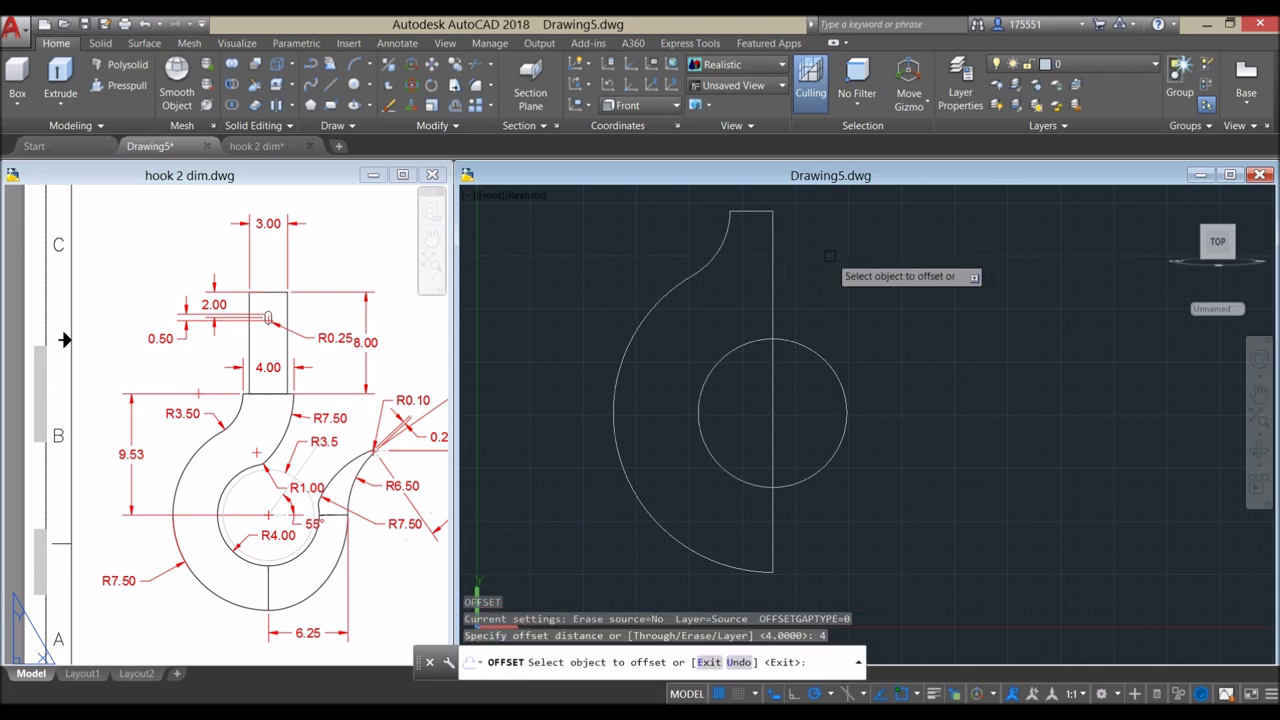
pyautogui.click(722, 251)
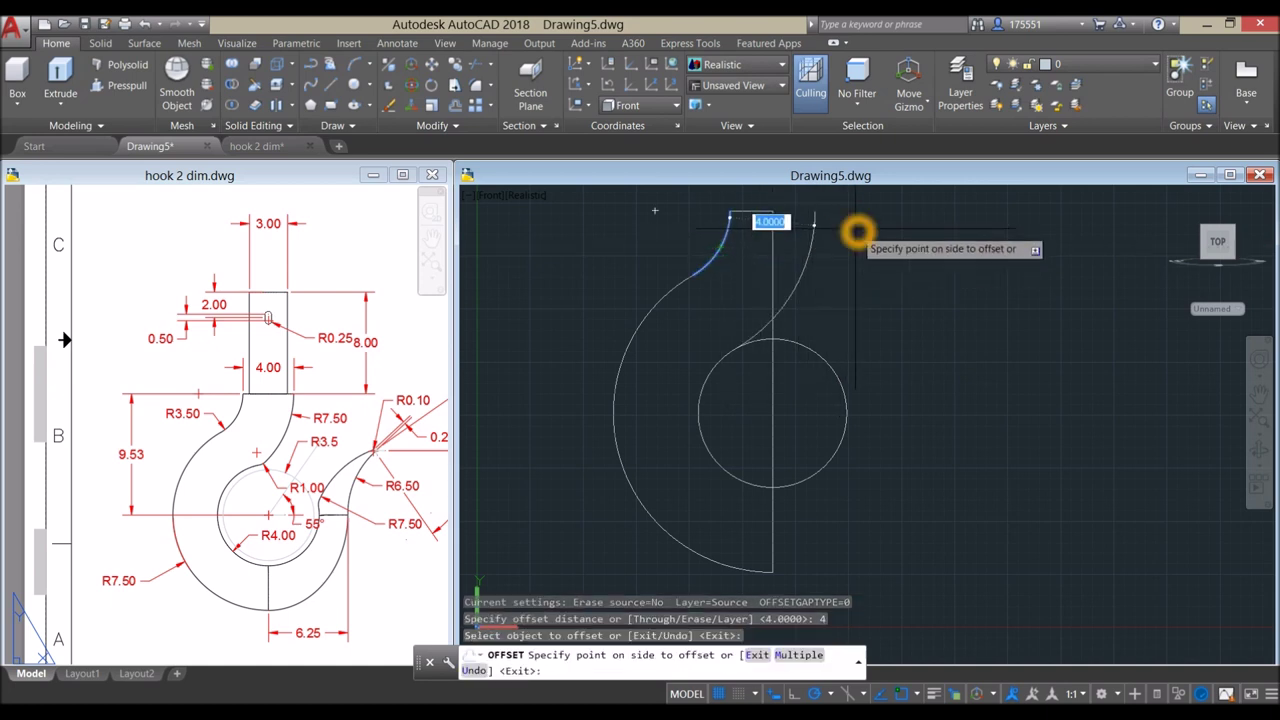
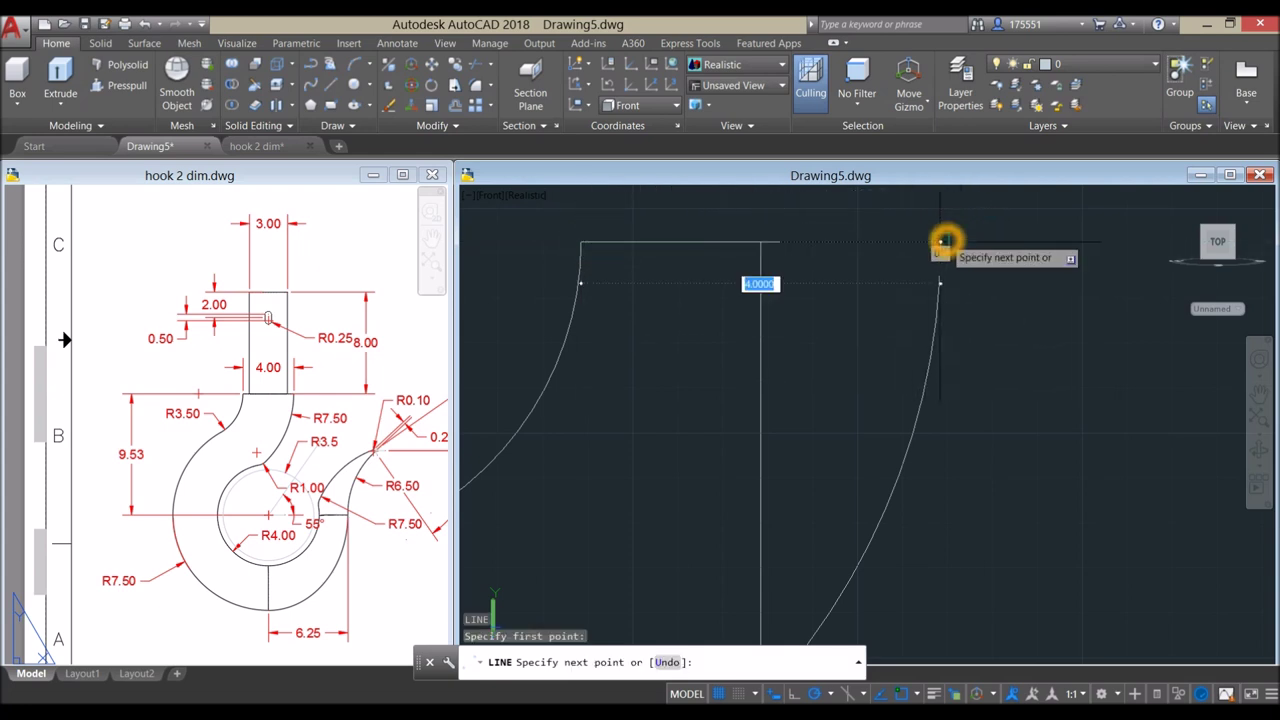
# - Draw a 4-long horizontal line across the neck's top, from the fillet arc's upper end to the offset arc's upper end
pyautogui.click(940, 242)
pyautogui.rightClick(1001, 212)
pyautogui.click(1038, 223)
pyautogui.scroll(-5, 963, 280)
pyautogui.scroll(4, 855, 307)
pyautogui.moveTo(825, 415); pyautogui.dragTo(803, 471, button='middle')
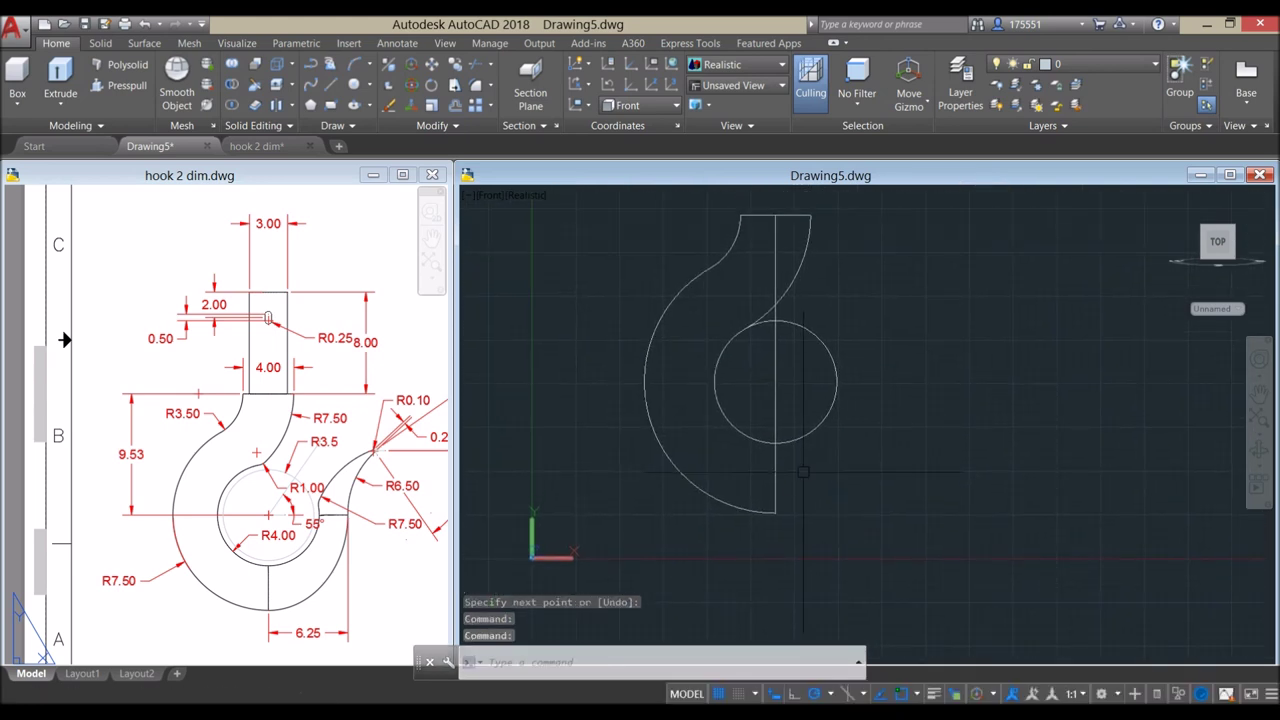
# - Draw a construction line about 21.2 long from the inner circle's center up to the right at 55°
pyautogui.click(302, 493)
pyautogui.scroll(4, 268, 505)
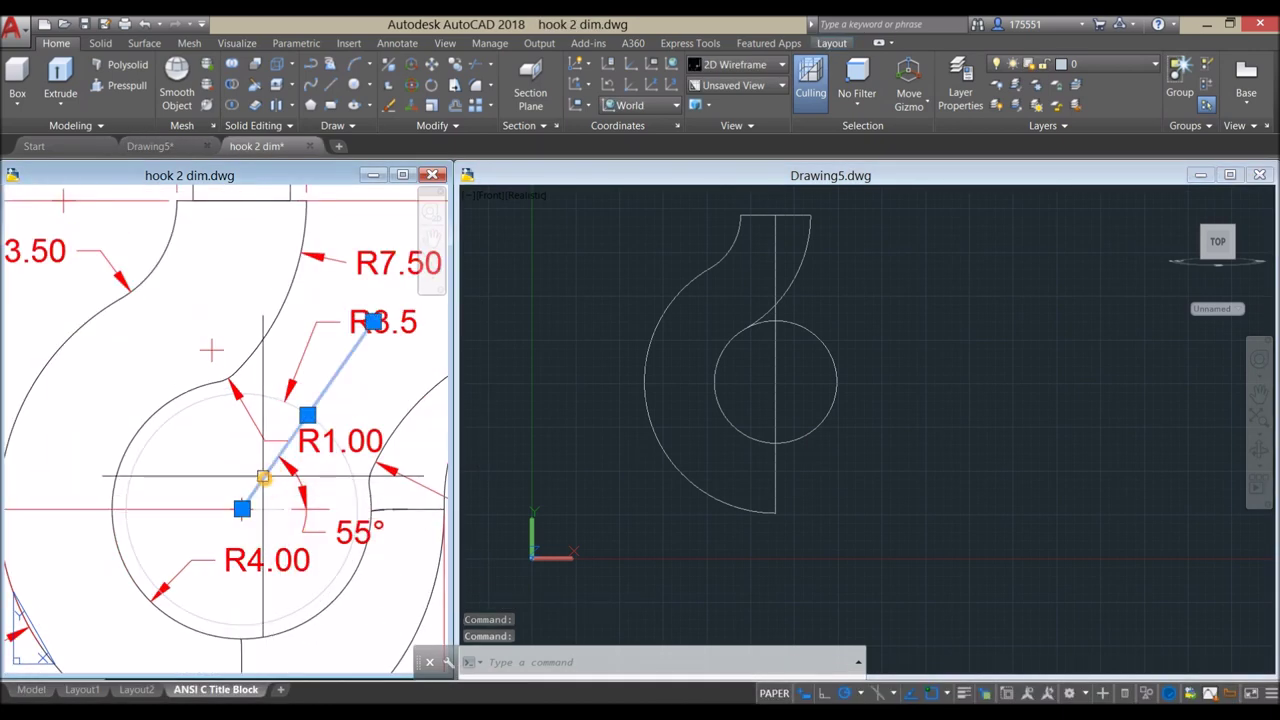
pyautogui.scroll(-3, 264, 477)
pyautogui.scroll(2, 266, 472)
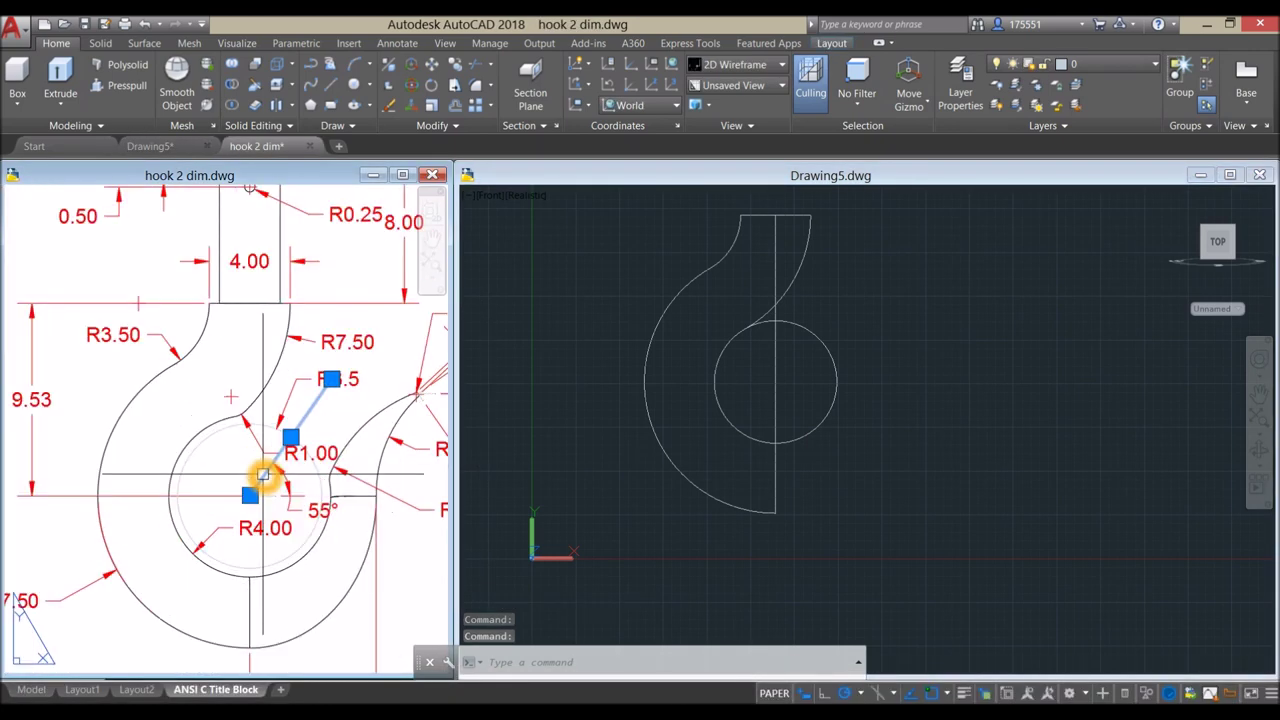
pyautogui.press('Escape')
pyautogui.click(882, 368)
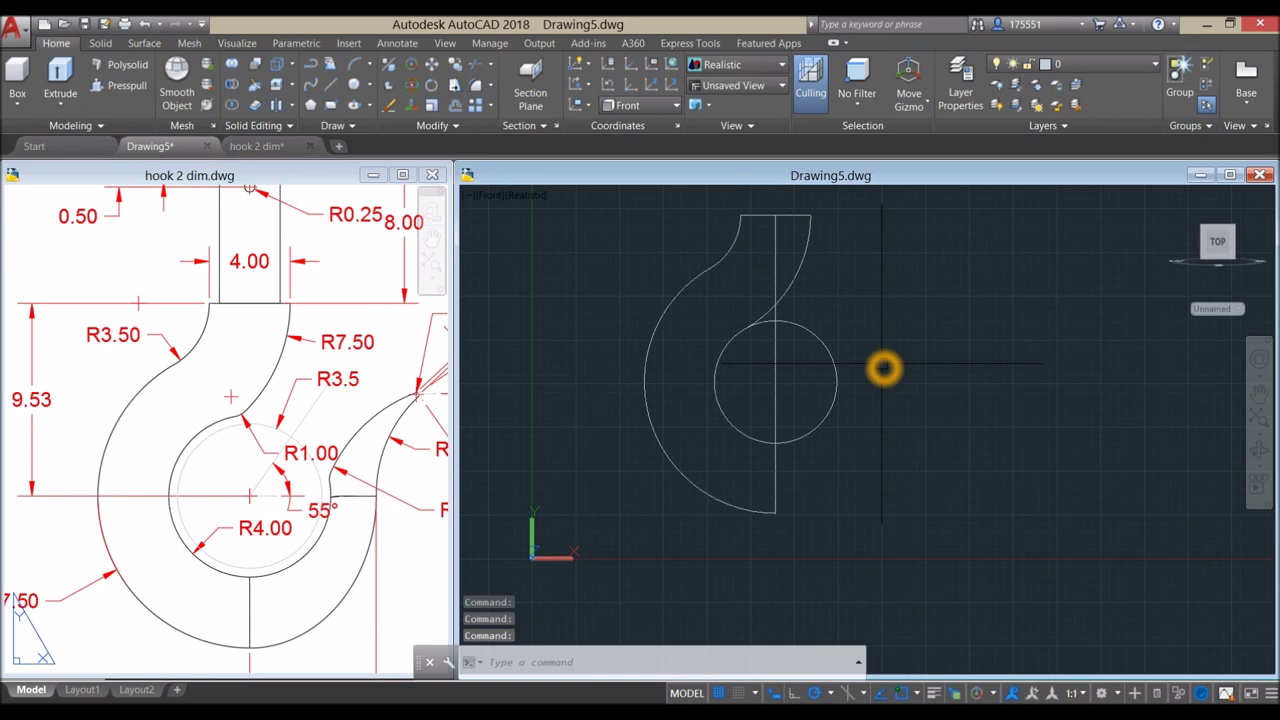
pyautogui.write('l')
pyautogui.press('Return')
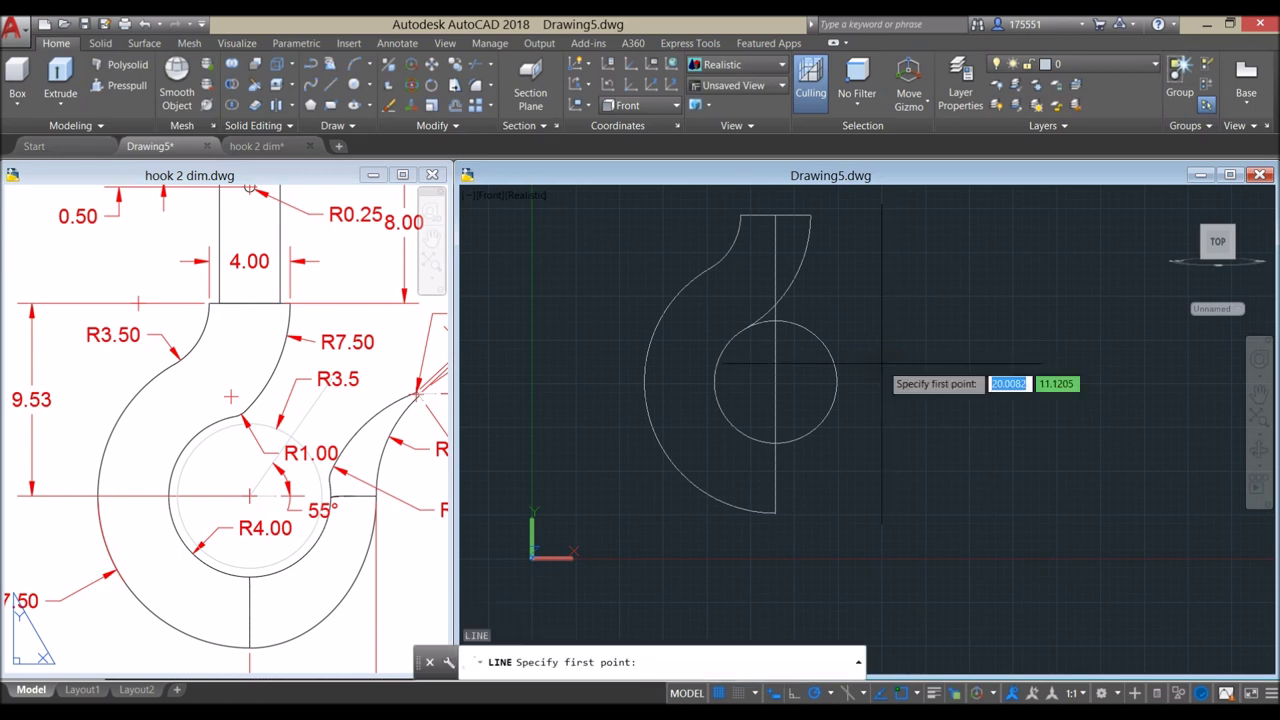
pyautogui.keyDown('shift'); pyautogui.rightClick(883, 366); pyautogui.keyUp('shift')
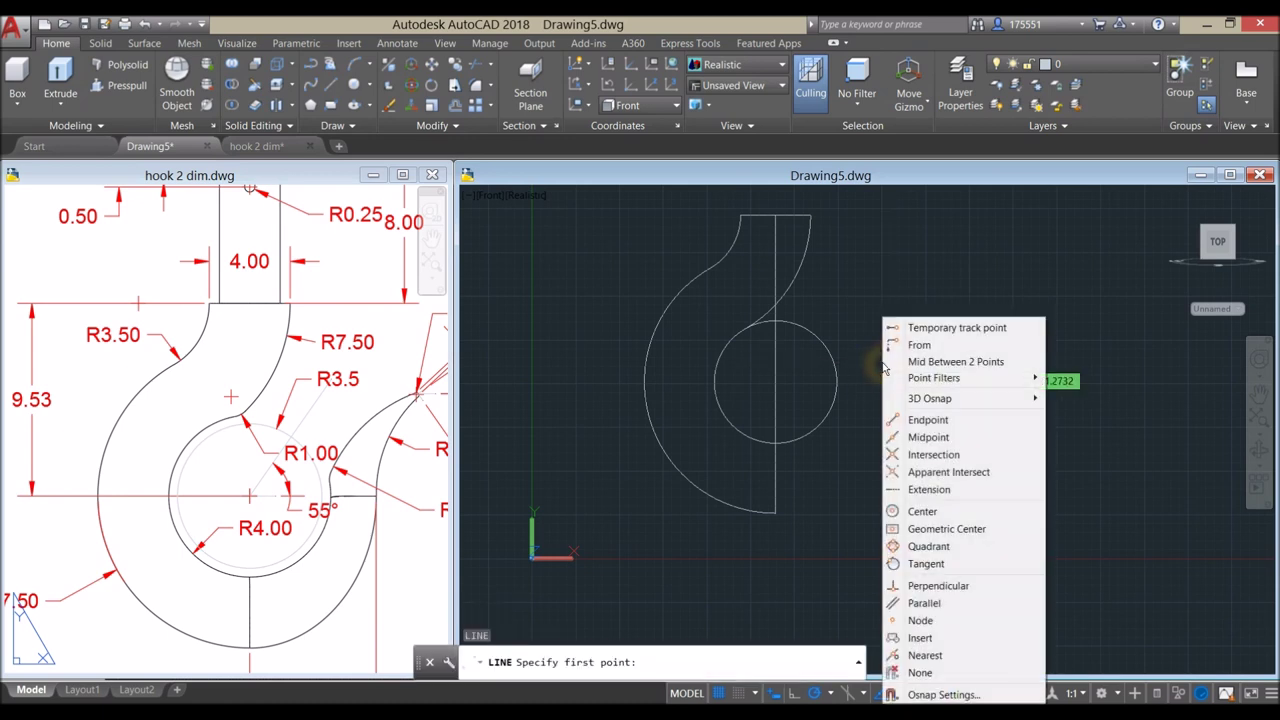
pyautogui.click(922, 511)
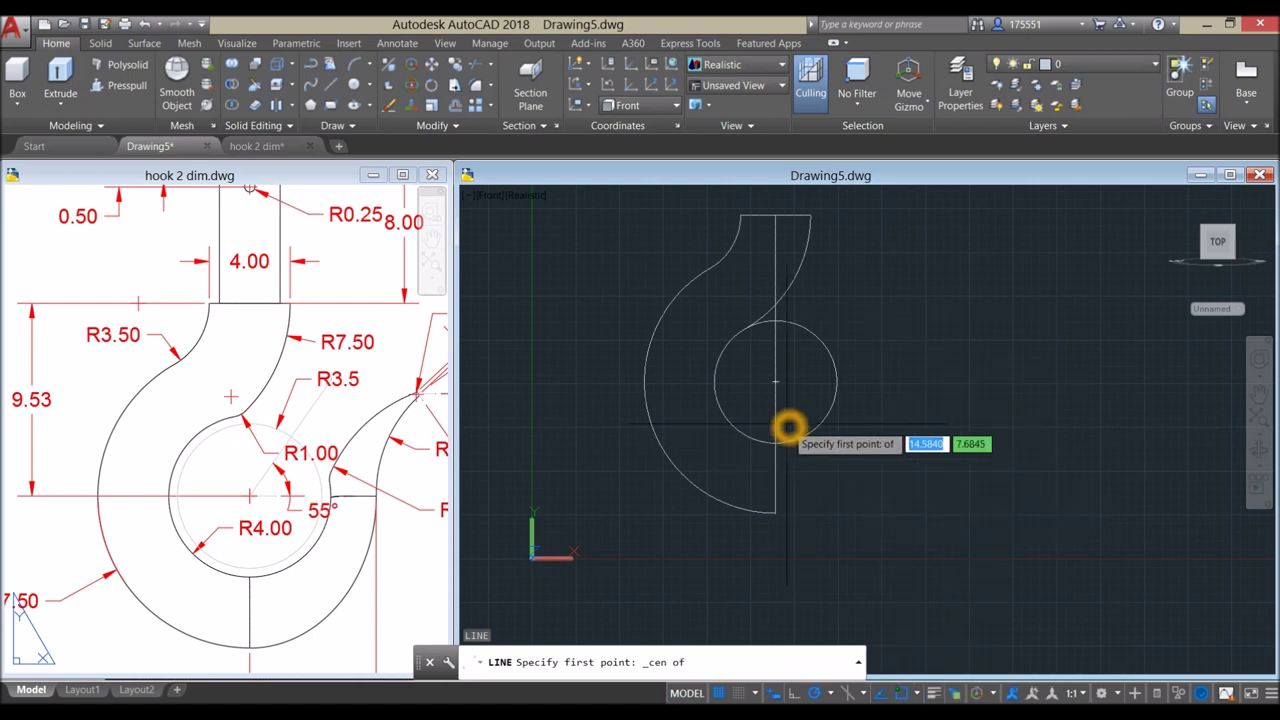
pyautogui.click(776, 378)
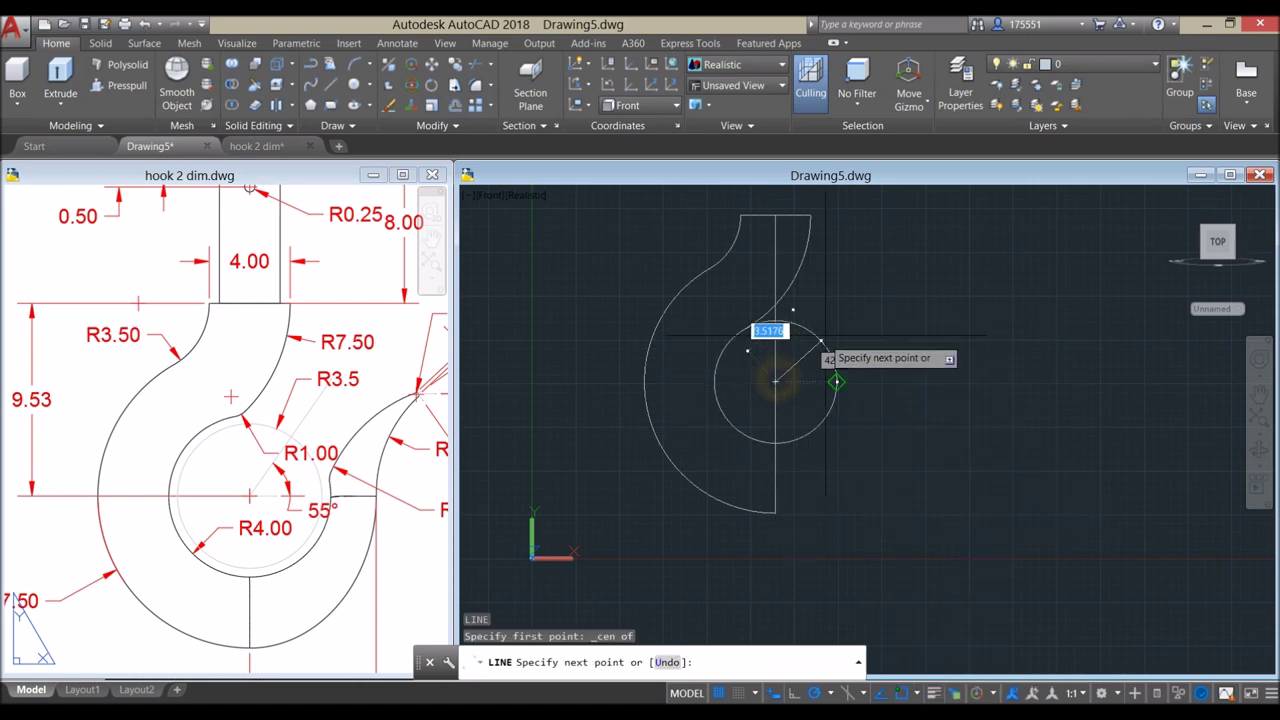
pyautogui.scroll(-2, 889, 286)
pyautogui.moveTo(889, 286); pyautogui.dragTo(778, 350, button='middle')
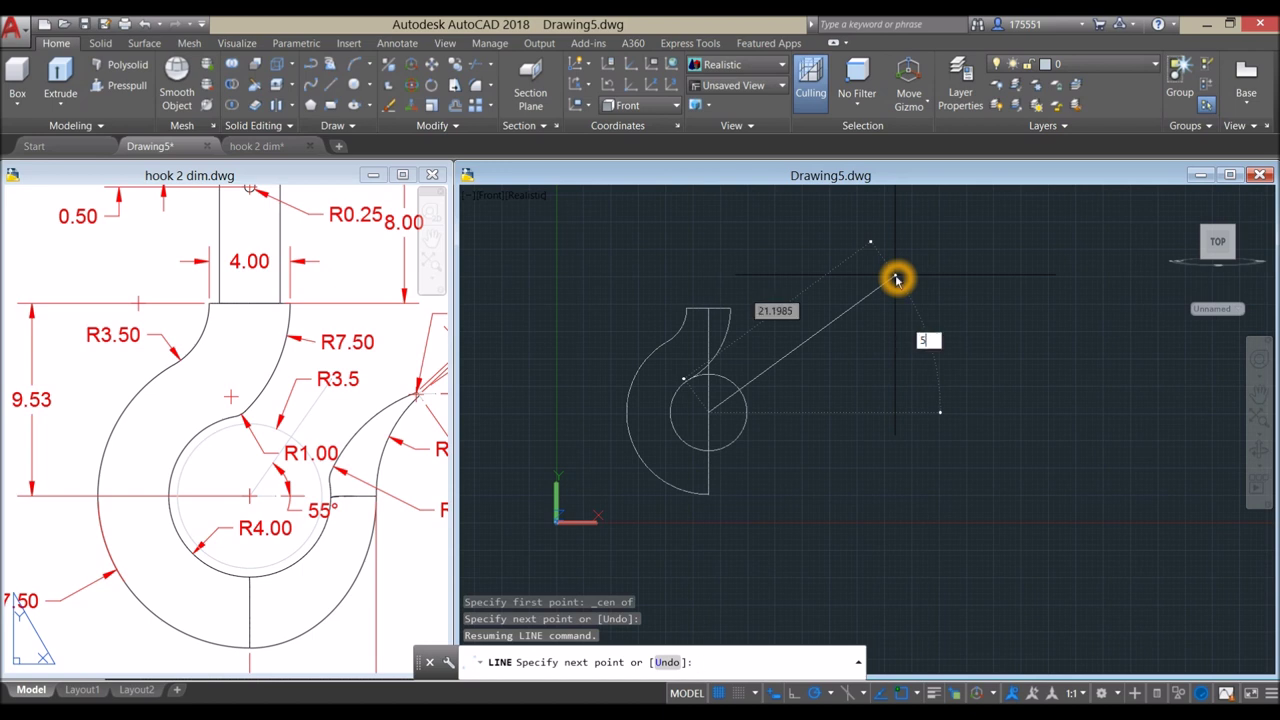
pyautogui.press('Return')
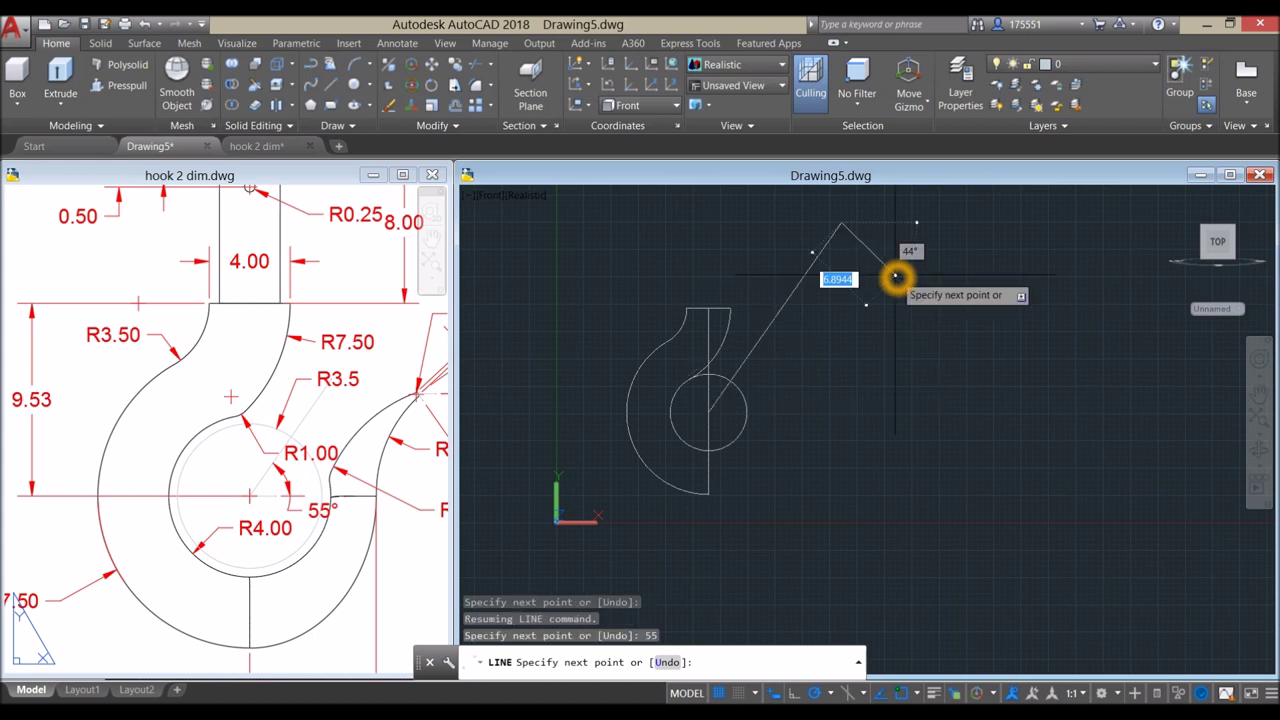
pyautogui.rightClick(815, 239)
pyautogui.click(855, 249)
# - Mirror the neck's right arc across the 55° construction line, keeping the source arc
pyautogui.scroll(3, 737, 343)
pyautogui.click(717, 328)
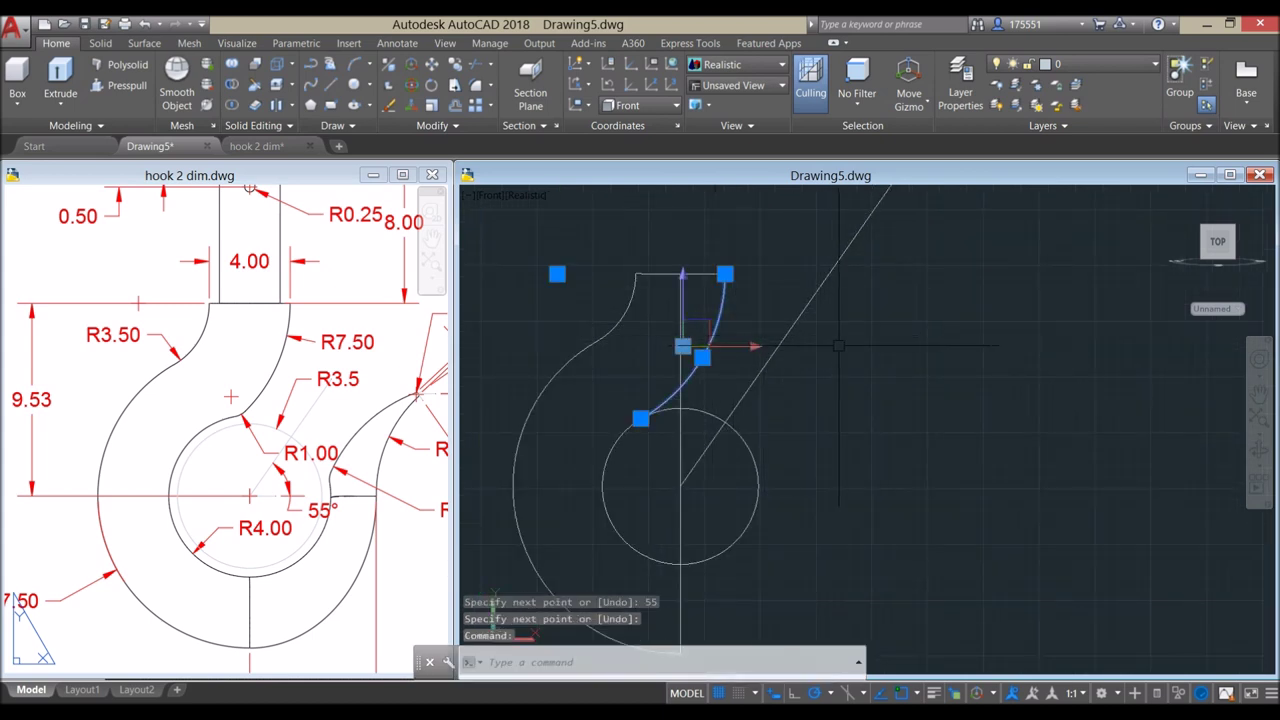
pyautogui.press('Escape')
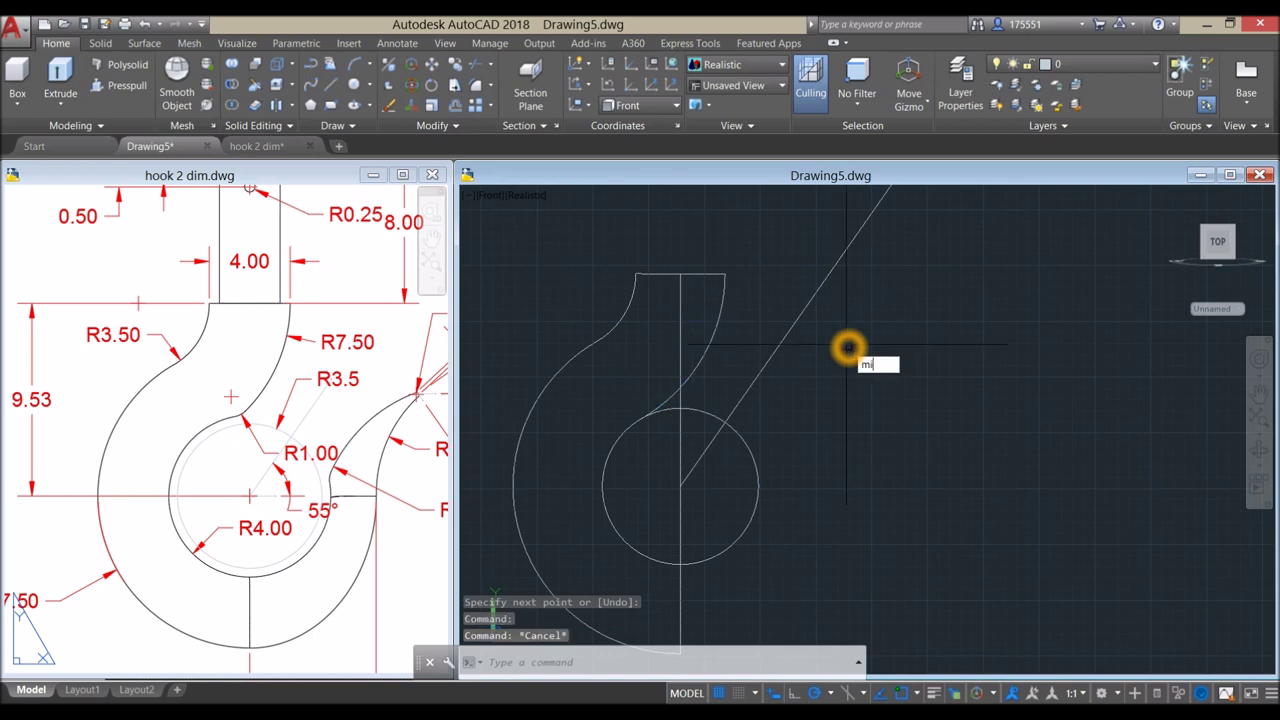
pyautogui.write('mi')
pyautogui.press('Return')
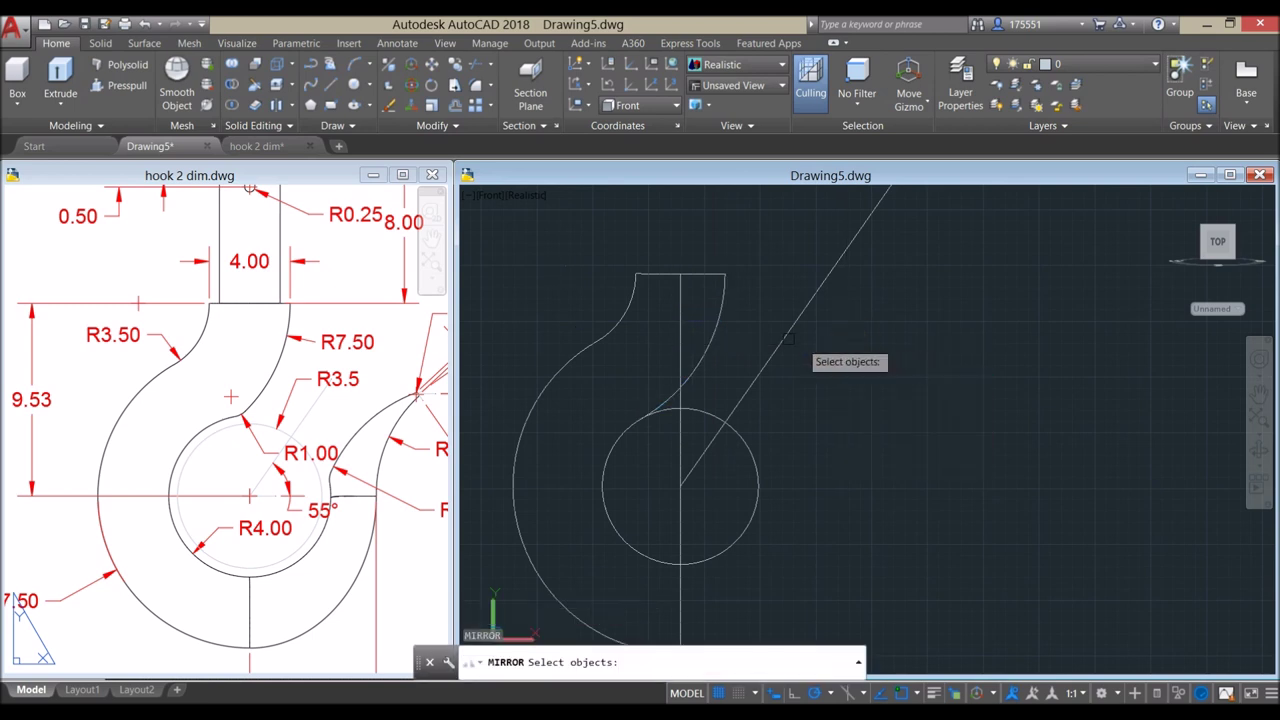
pyautogui.click(714, 345)
pyautogui.press('Return')
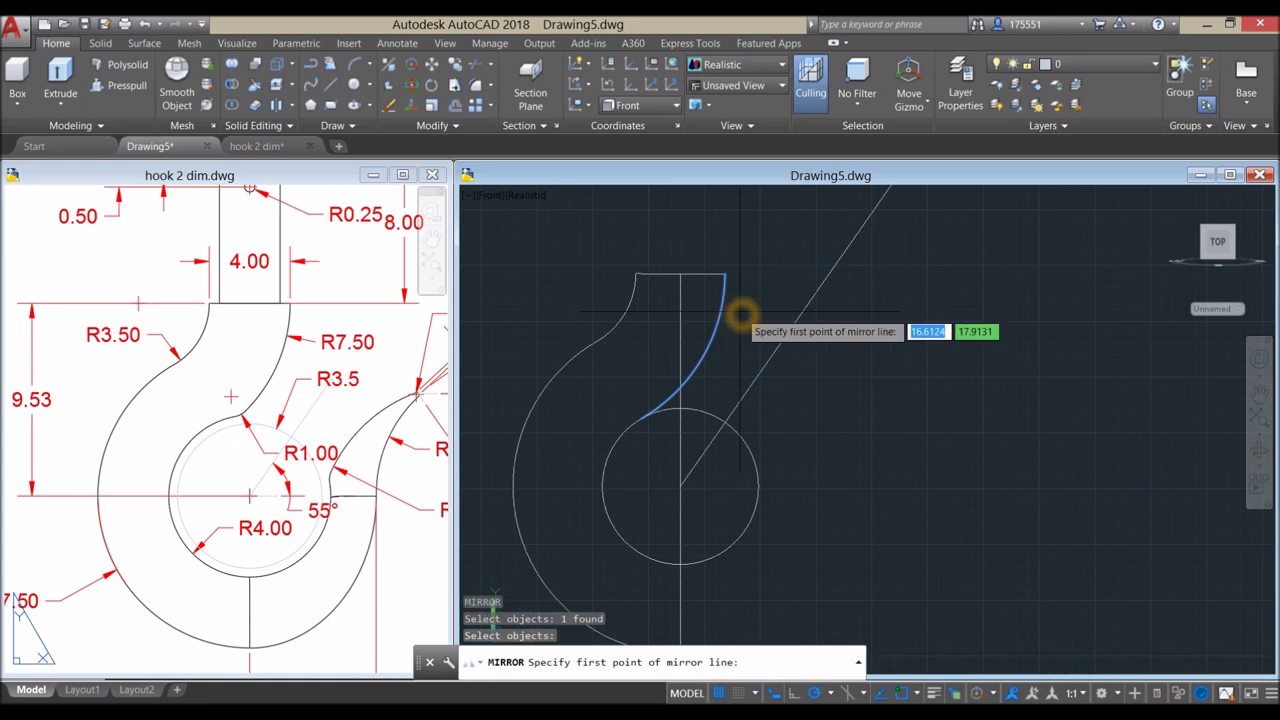
pyautogui.click(685, 485)
pyautogui.scroll(-3, 800, 375)
pyautogui.moveTo(800, 371); pyautogui.dragTo(771, 428, button='middle')
pyautogui.click(794, 330)
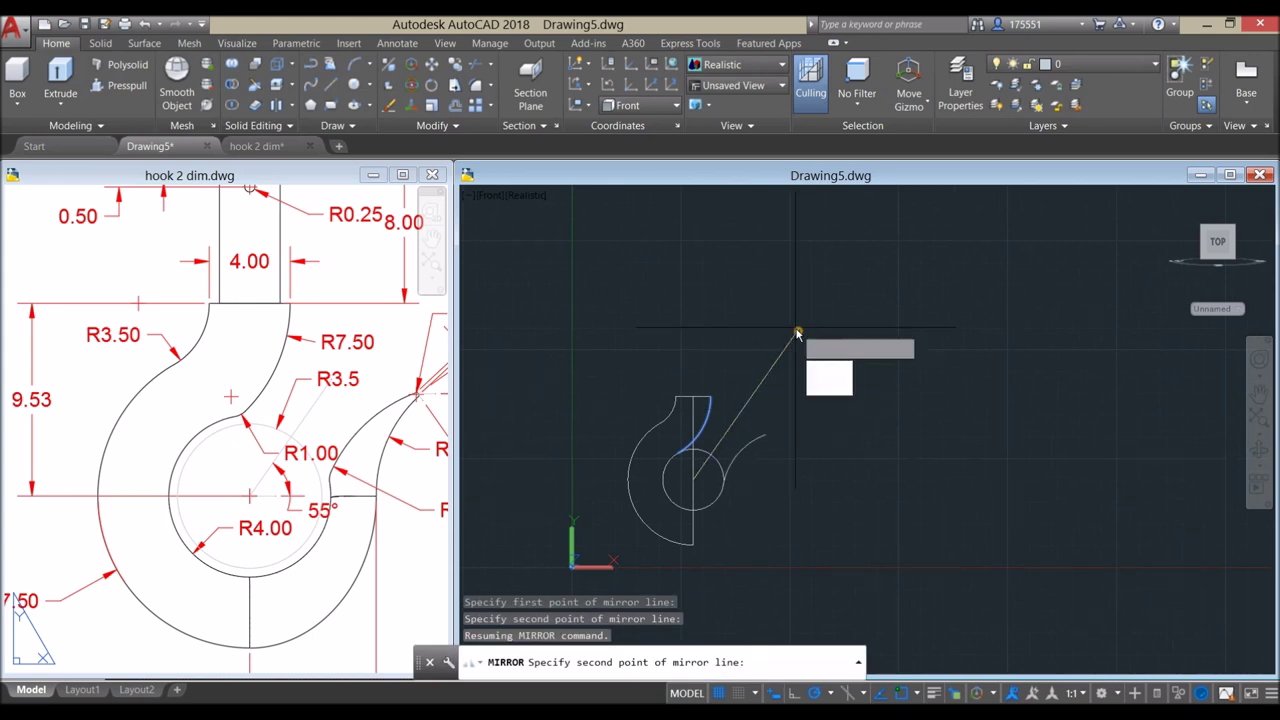
pyautogui.click(831, 388)
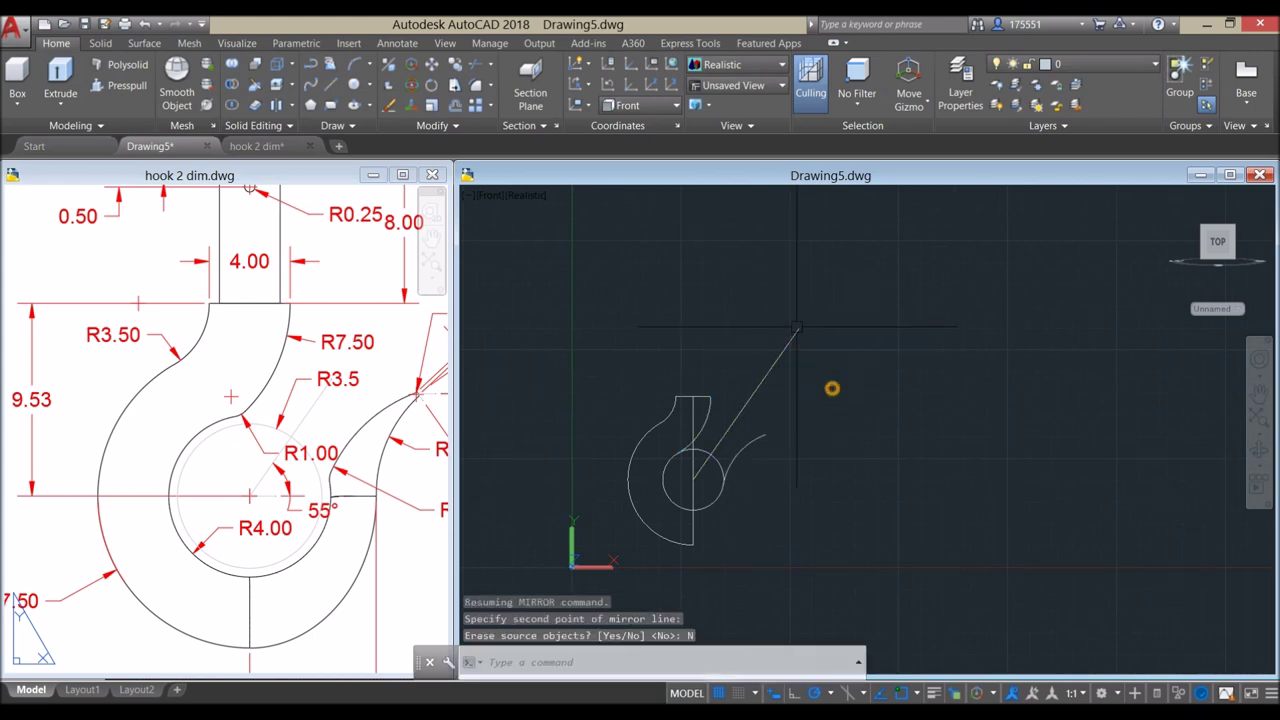
# - Draw a 6.25-long horizontal line to the right from the outer arc's lower end
pyautogui.click(362, 566)
pyautogui.moveTo(362, 566); pyautogui.dragTo(349, 406, button='middle')
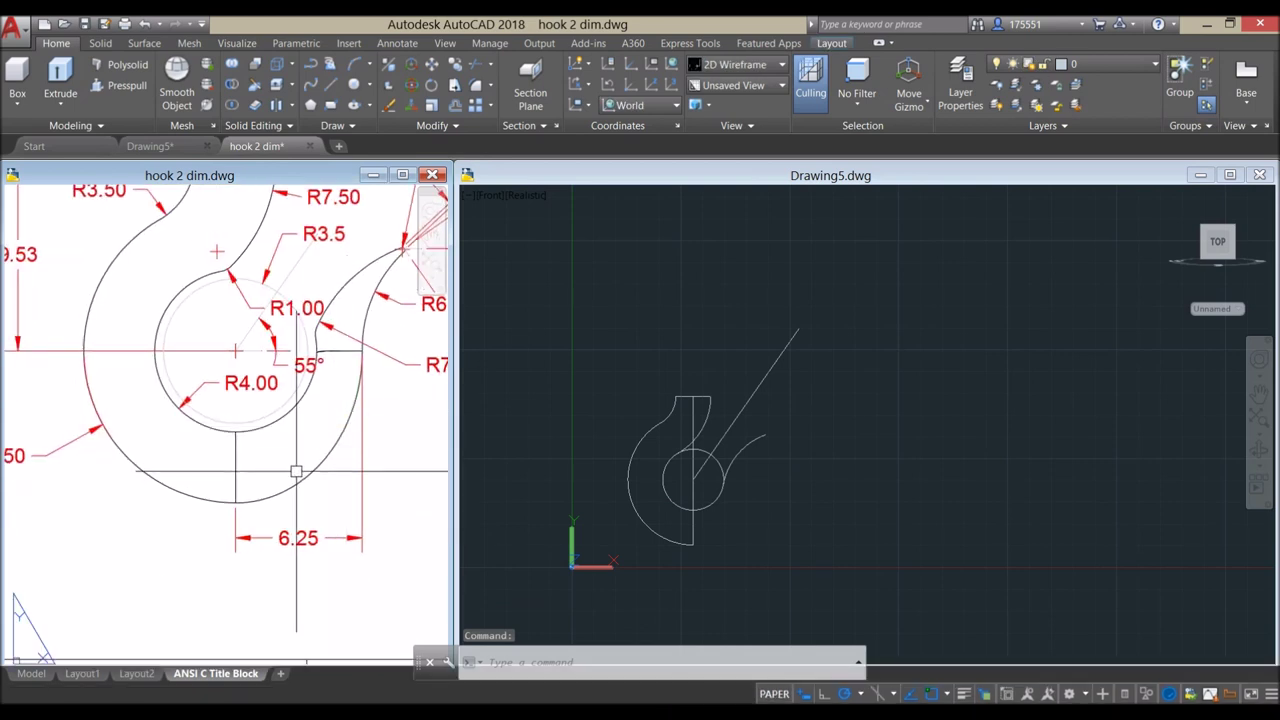
pyautogui.click(350, 354)
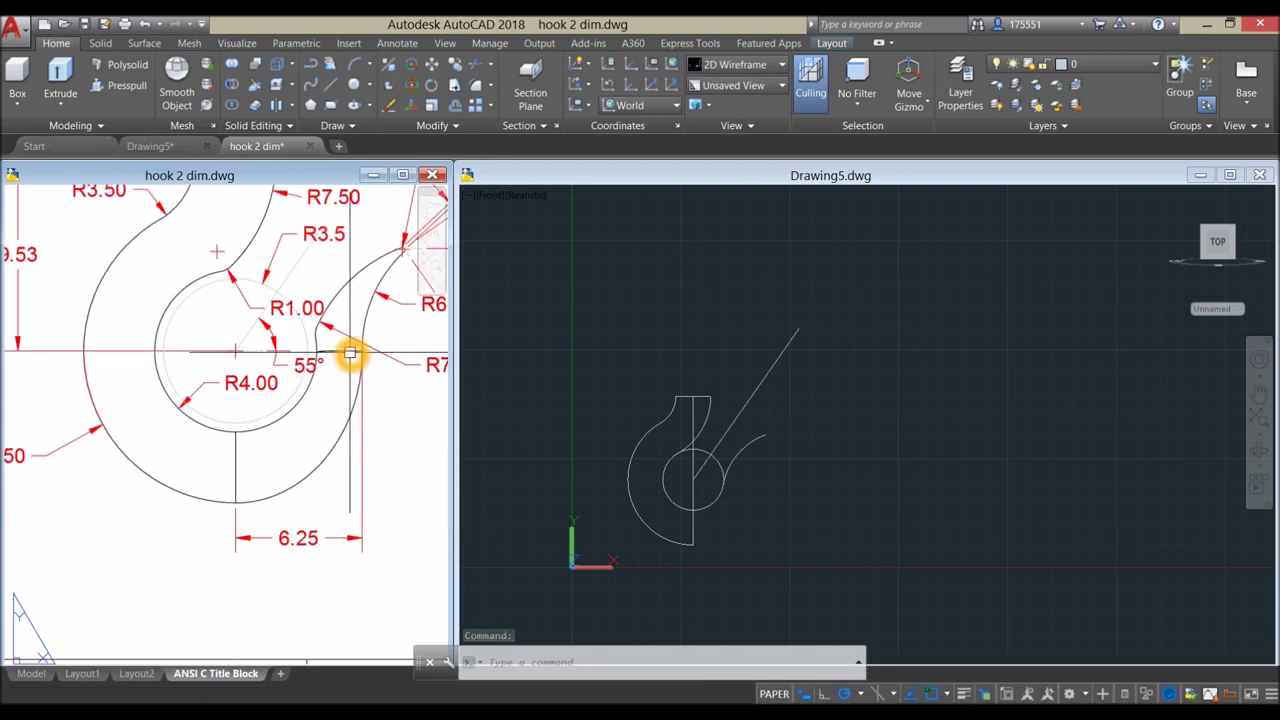
pyautogui.click(786, 466)
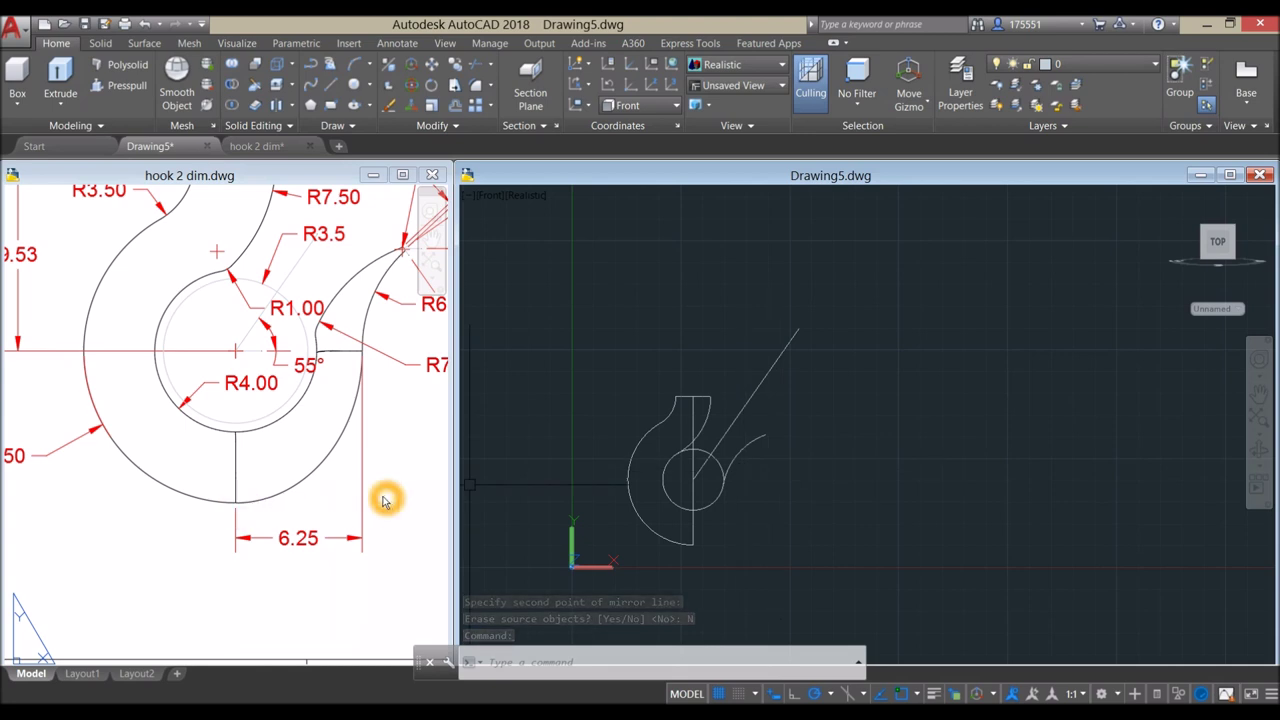
pyautogui.click(876, 459)
pyautogui.scroll(3, 700, 528)
pyautogui.moveTo(680, 528); pyautogui.dragTo(668, 437, button='middle')
pyautogui.press('Escape')
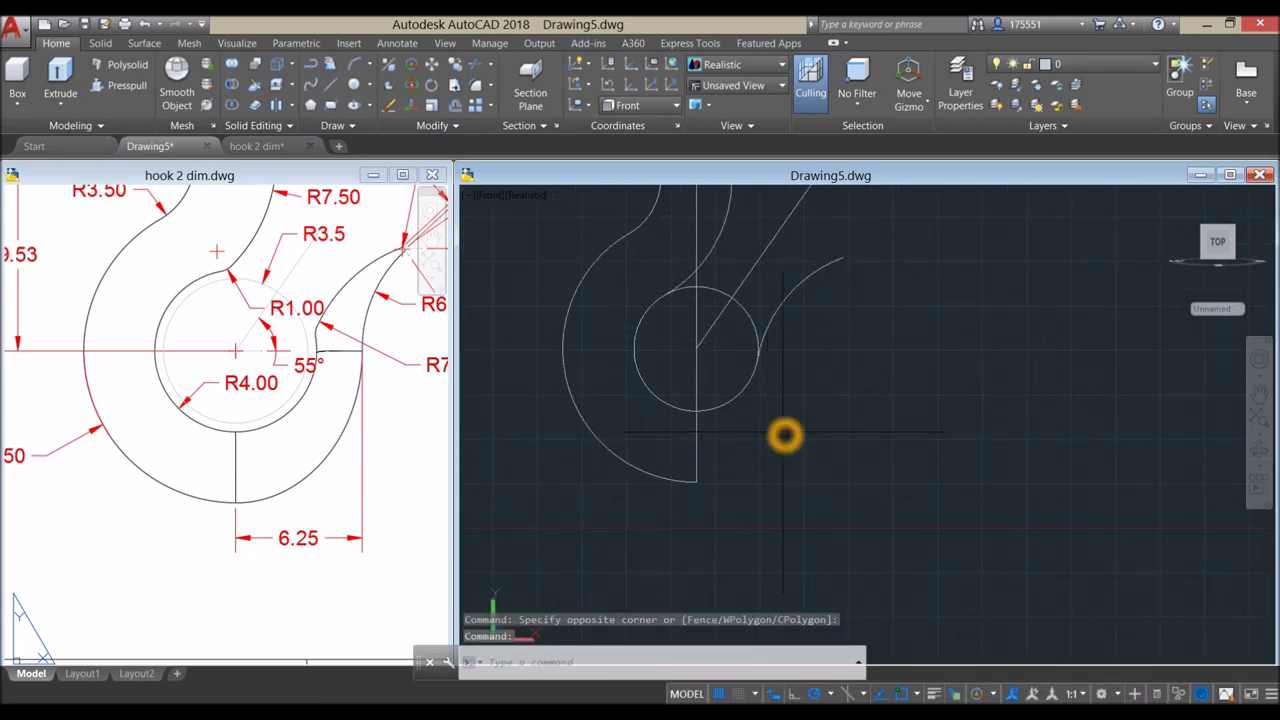
pyautogui.write('L')
pyautogui.press('Return')
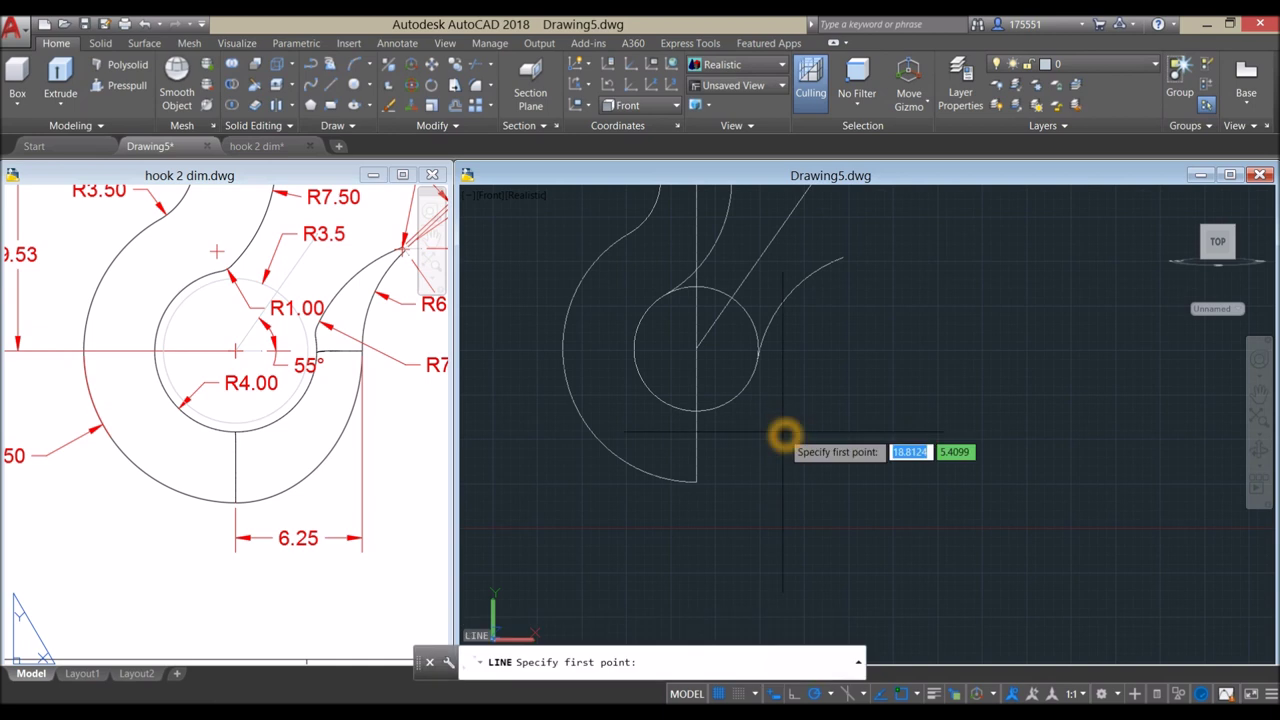
pyautogui.click(705, 484)
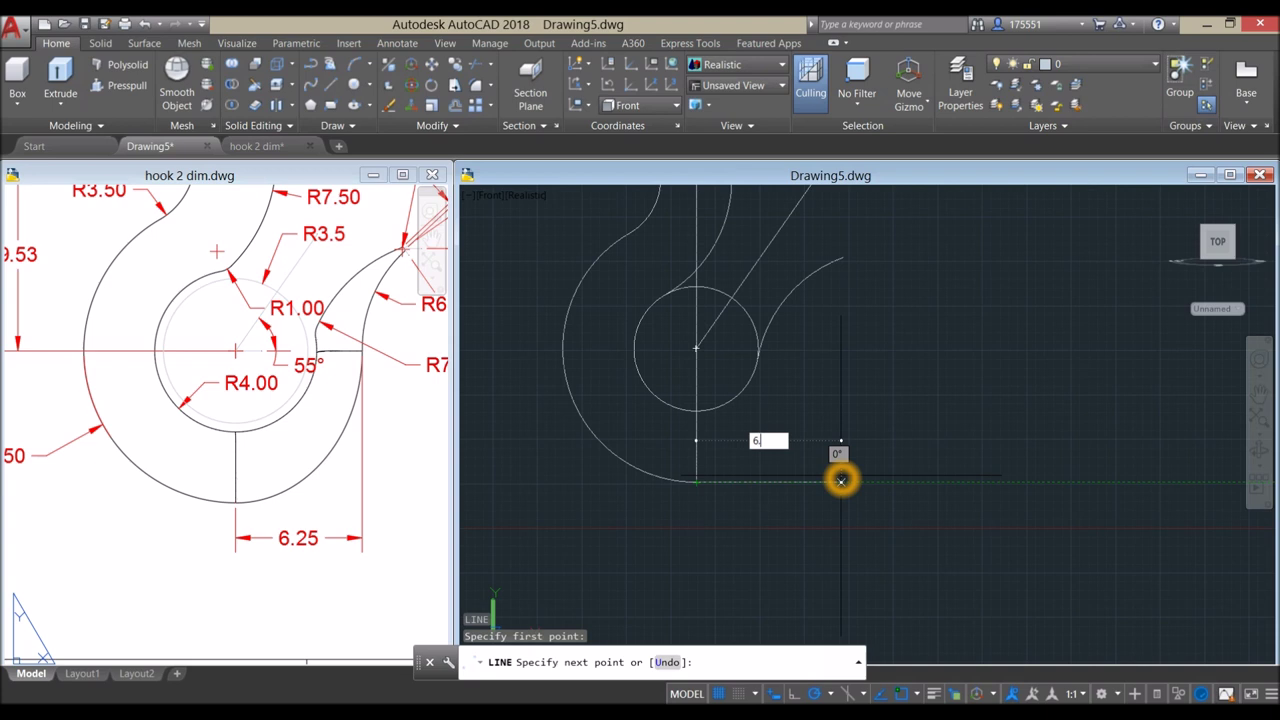
pyautogui.write('6.25')
pyautogui.press('Return')
pyautogui.rightClick(864, 396)
pyautogui.click(890, 404)
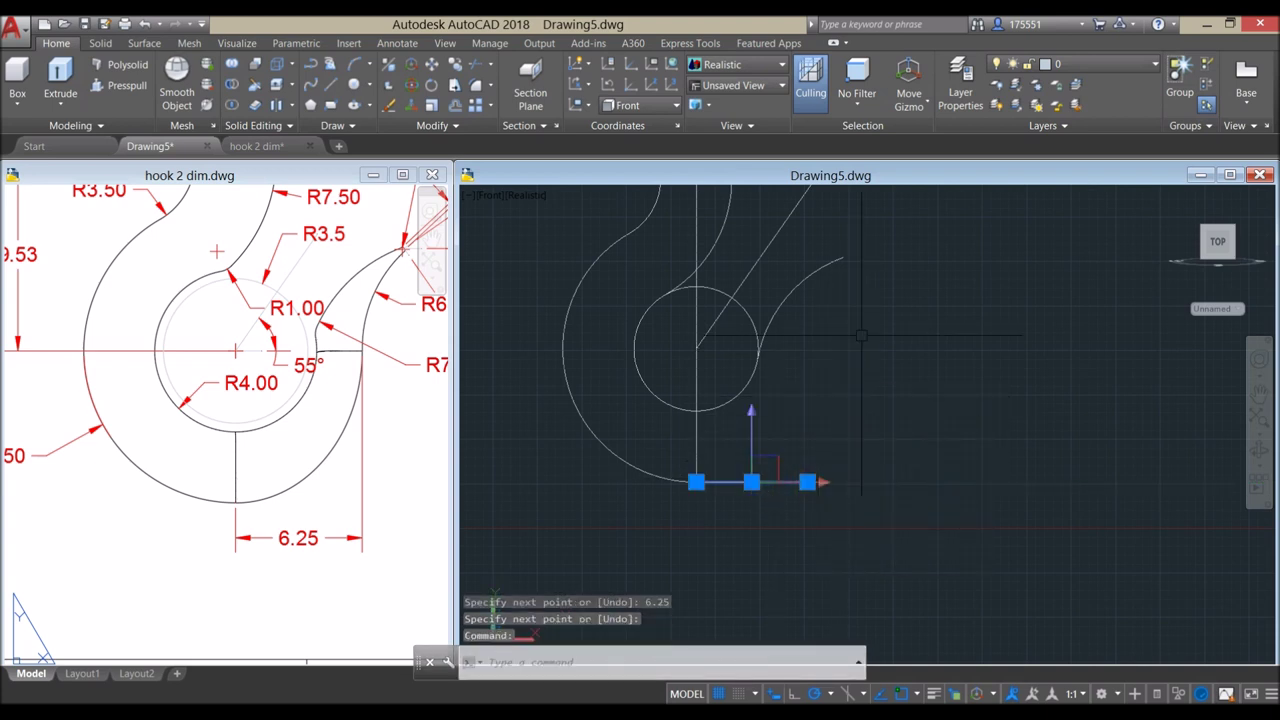
# - Copy the 6.25-long horizontal line from its left end to the inner circle's center
pyautogui.rightClick(866, 335)
pyautogui.click(900, 458)
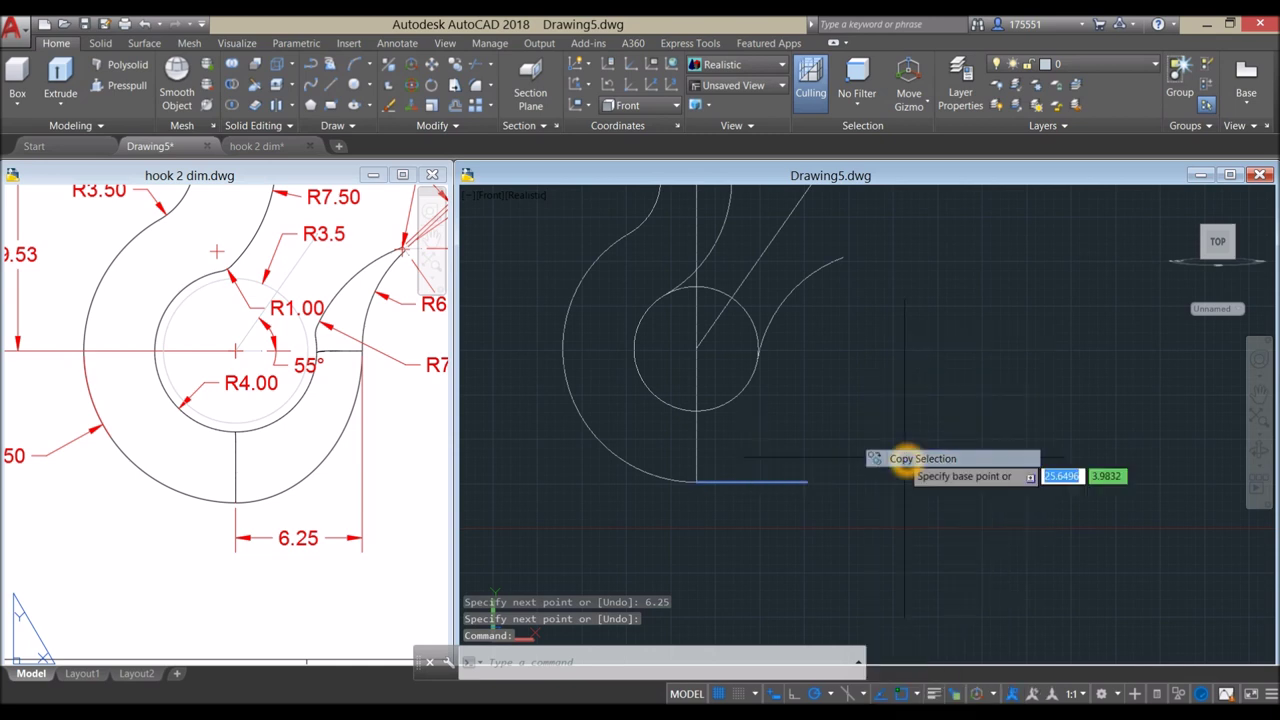
pyautogui.click(697, 482)
pyautogui.click(697, 348)
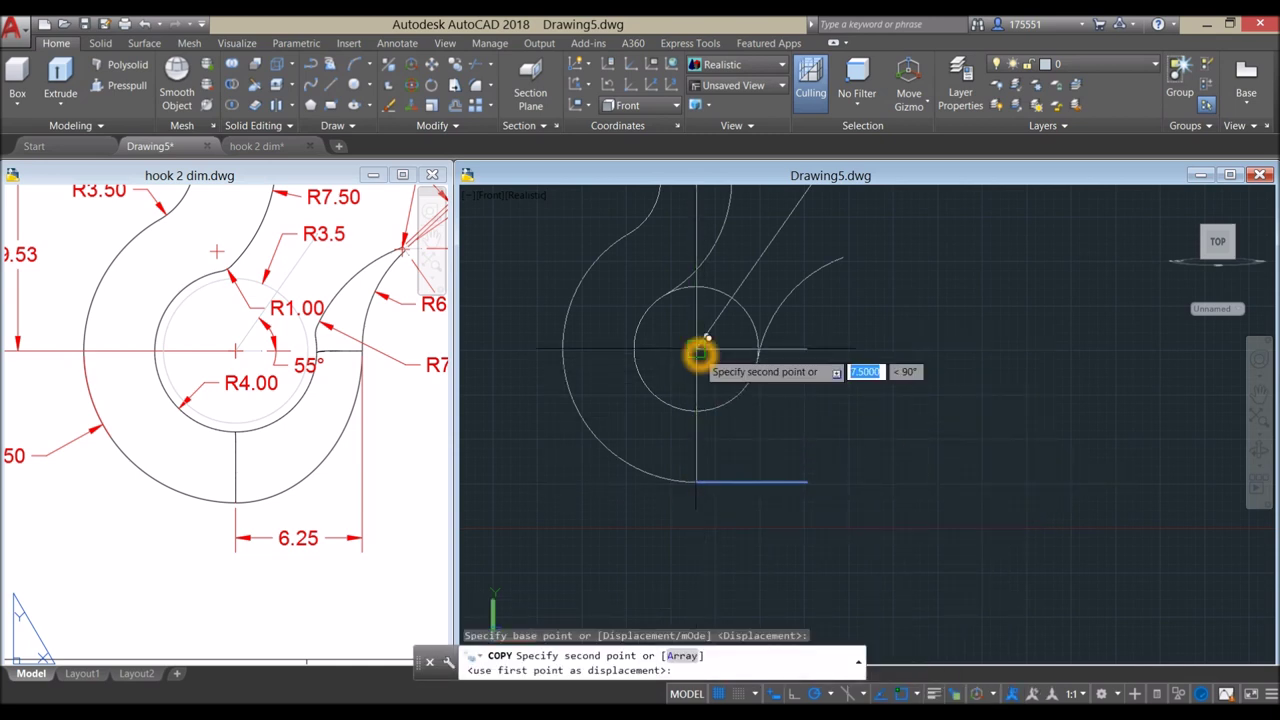
pyautogui.rightClick(758, 360)
pyautogui.click(795, 393)
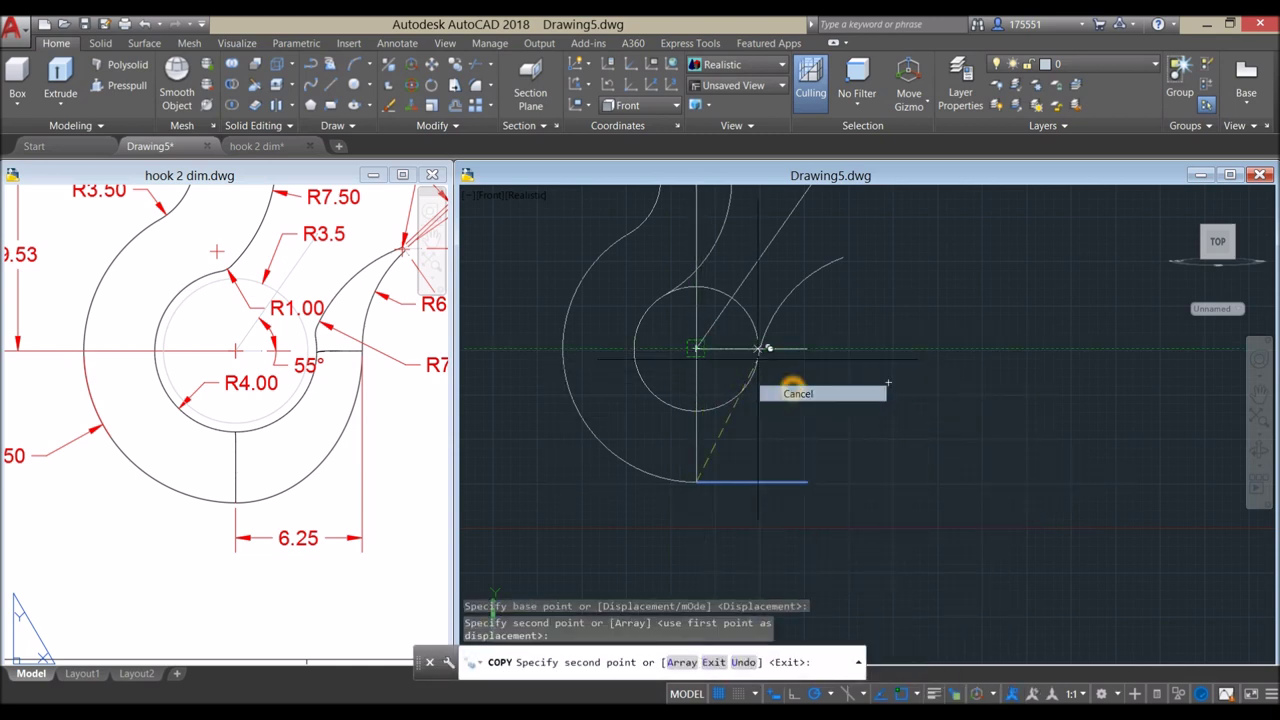
# - Draw a 7.5-long vertical line joining the right ends of the two horizontal lines
pyautogui.write('l')
pyautogui.press('Return')
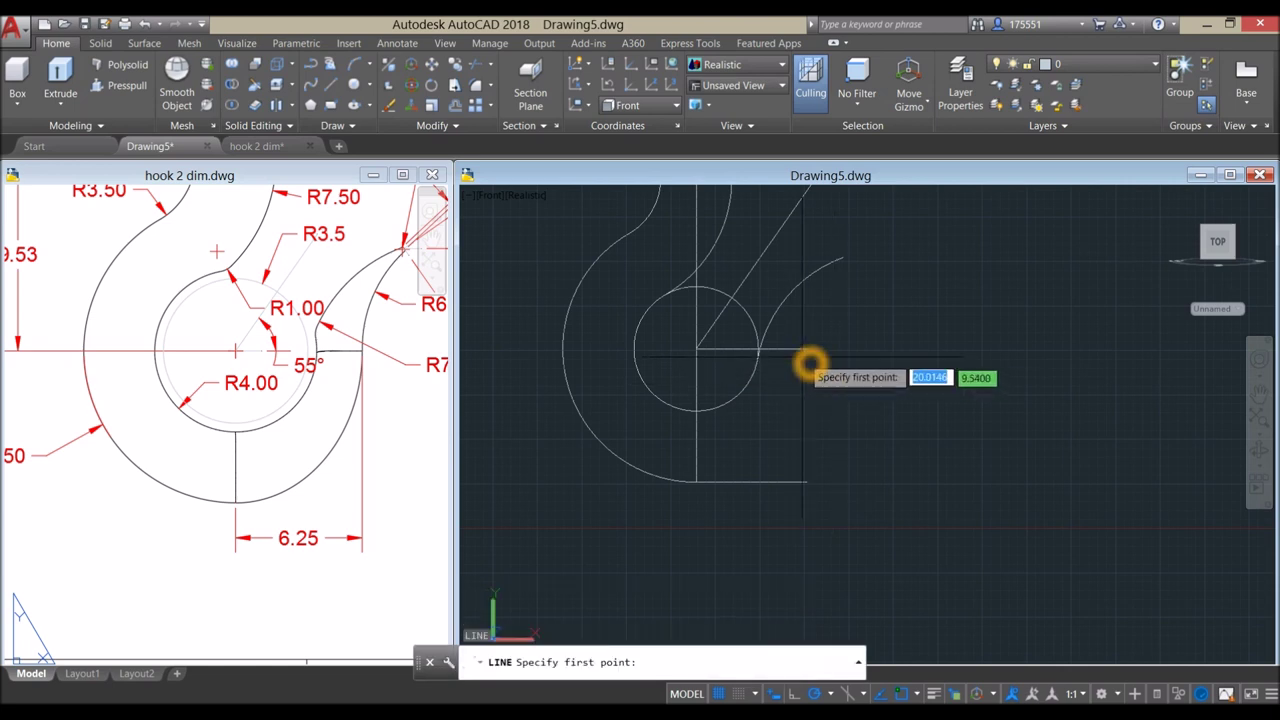
pyautogui.click(807, 348)
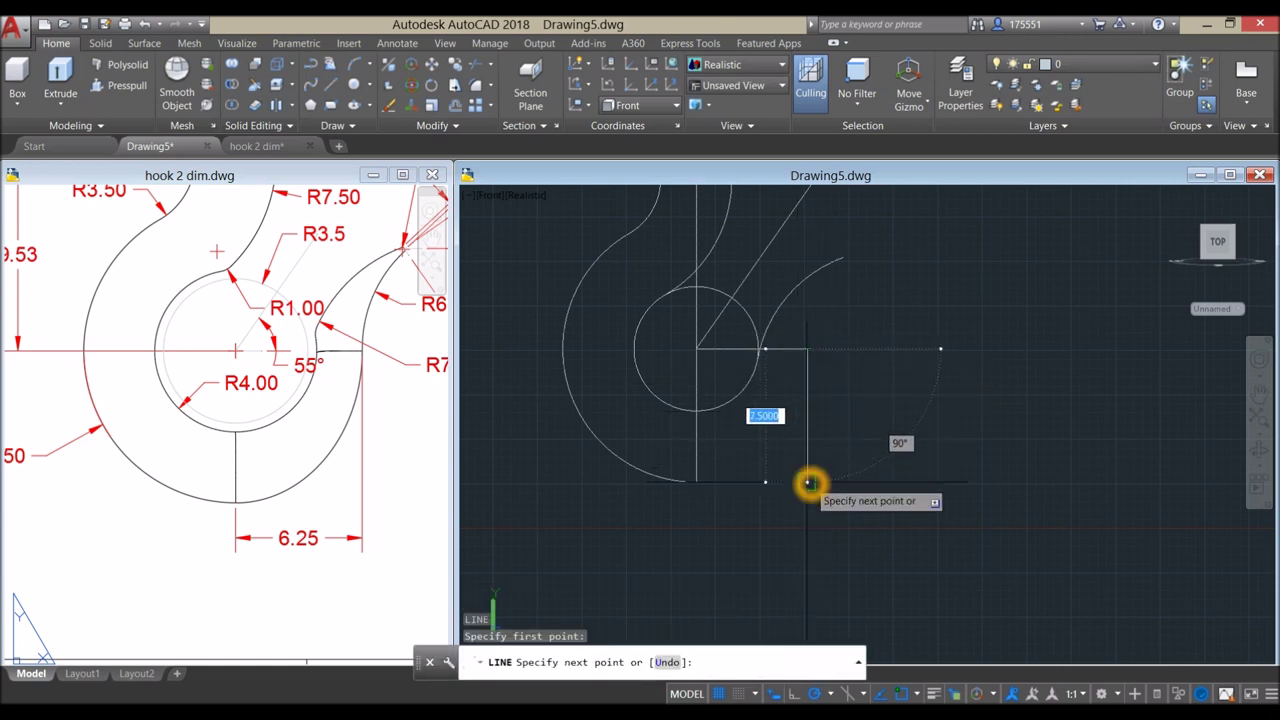
pyautogui.click(808, 482)
pyautogui.rightClick(837, 386)
pyautogui.click(866, 402)
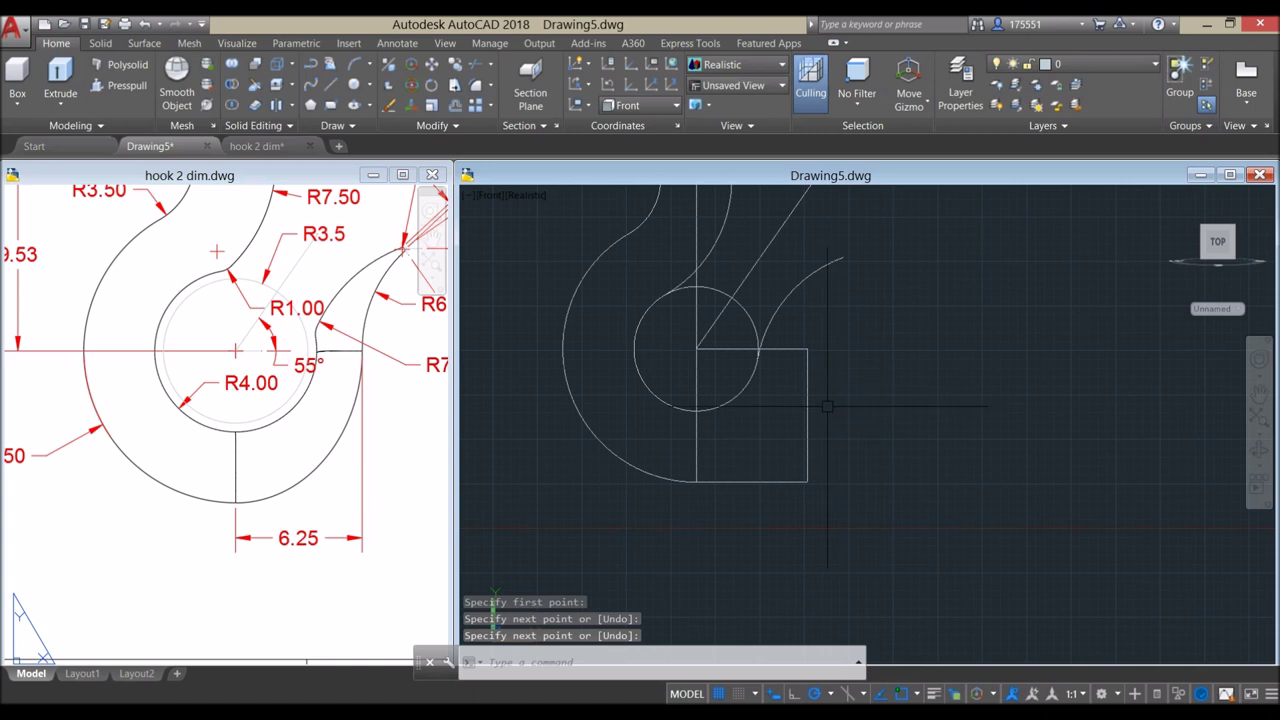
pyautogui.scroll(-2, 830, 407)
pyautogui.moveTo(834, 408); pyautogui.dragTo(829, 429, button='middle')
pyautogui.click(311, 443)
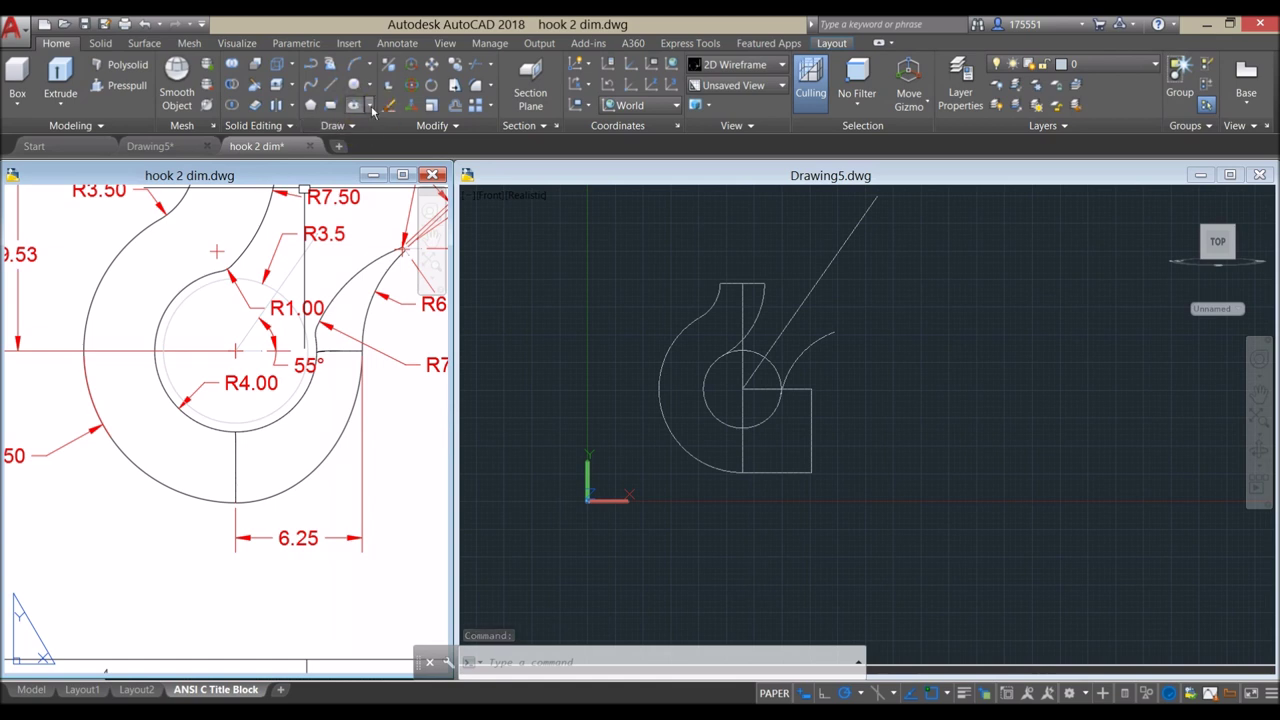
pyautogui.click(355, 108)
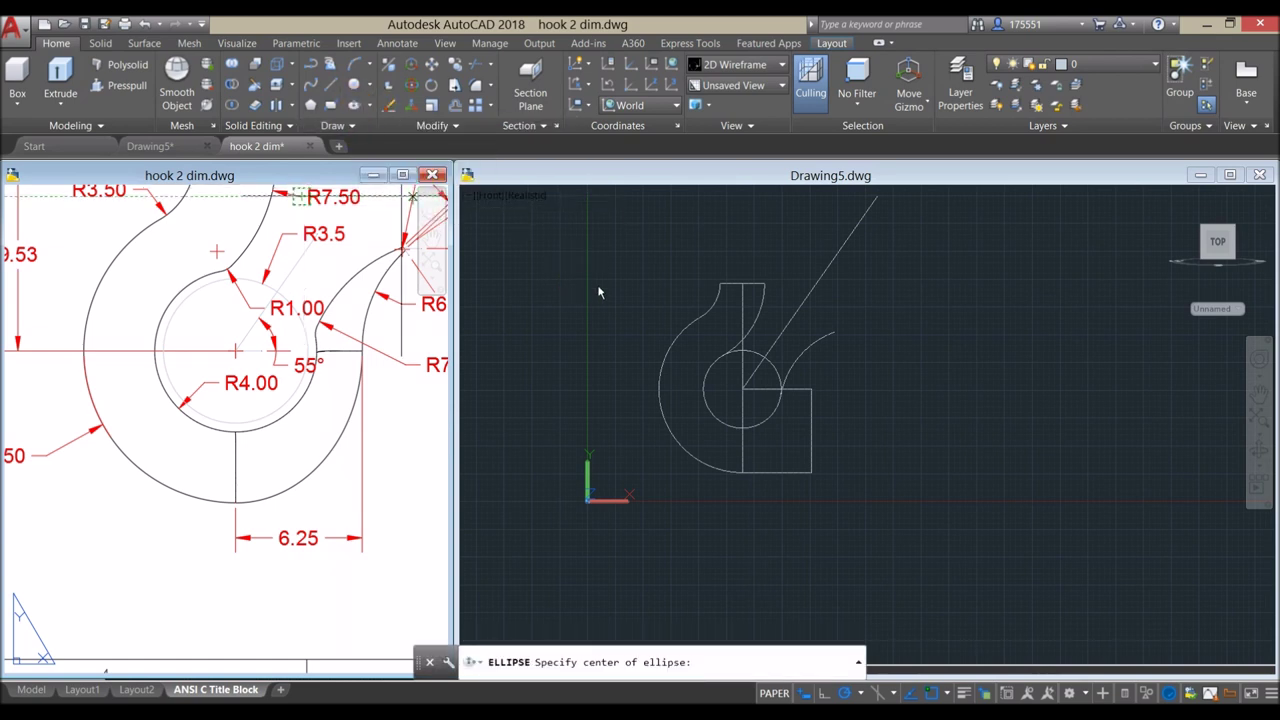
pyautogui.click(628, 316)
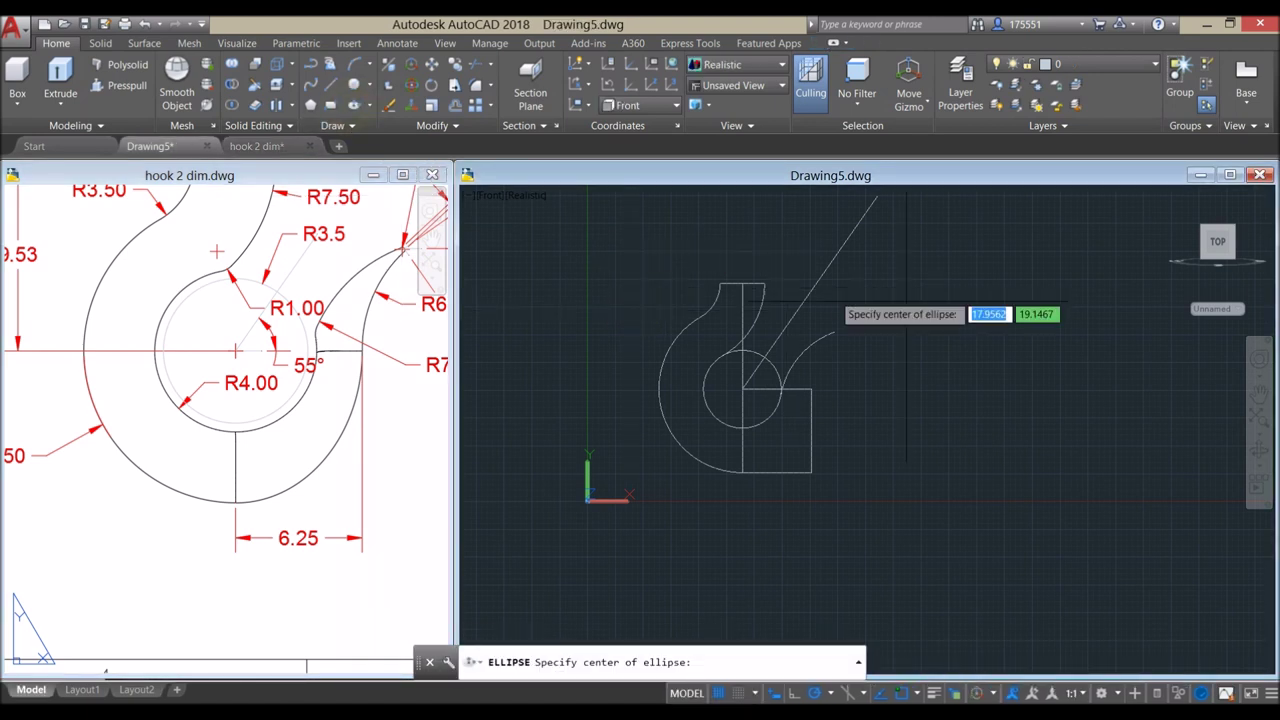
pyautogui.scroll(2, 872, 335)
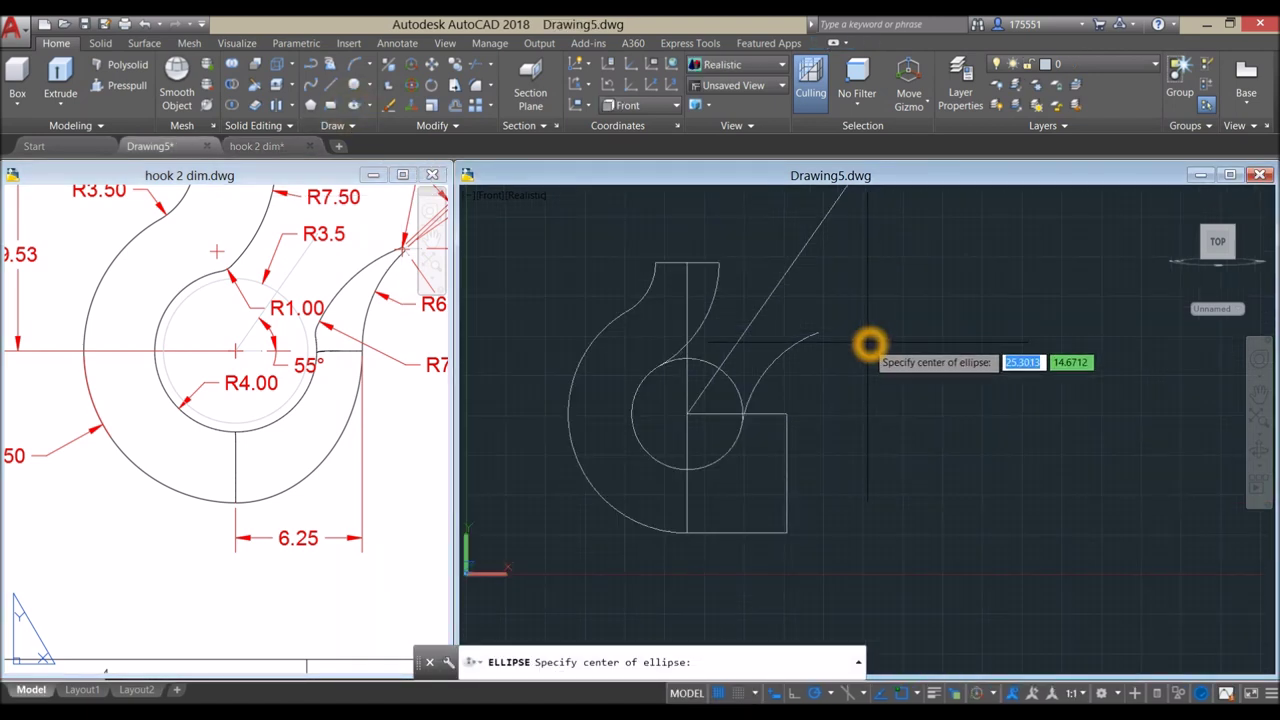
pyautogui.scroll(2, 681, 455)
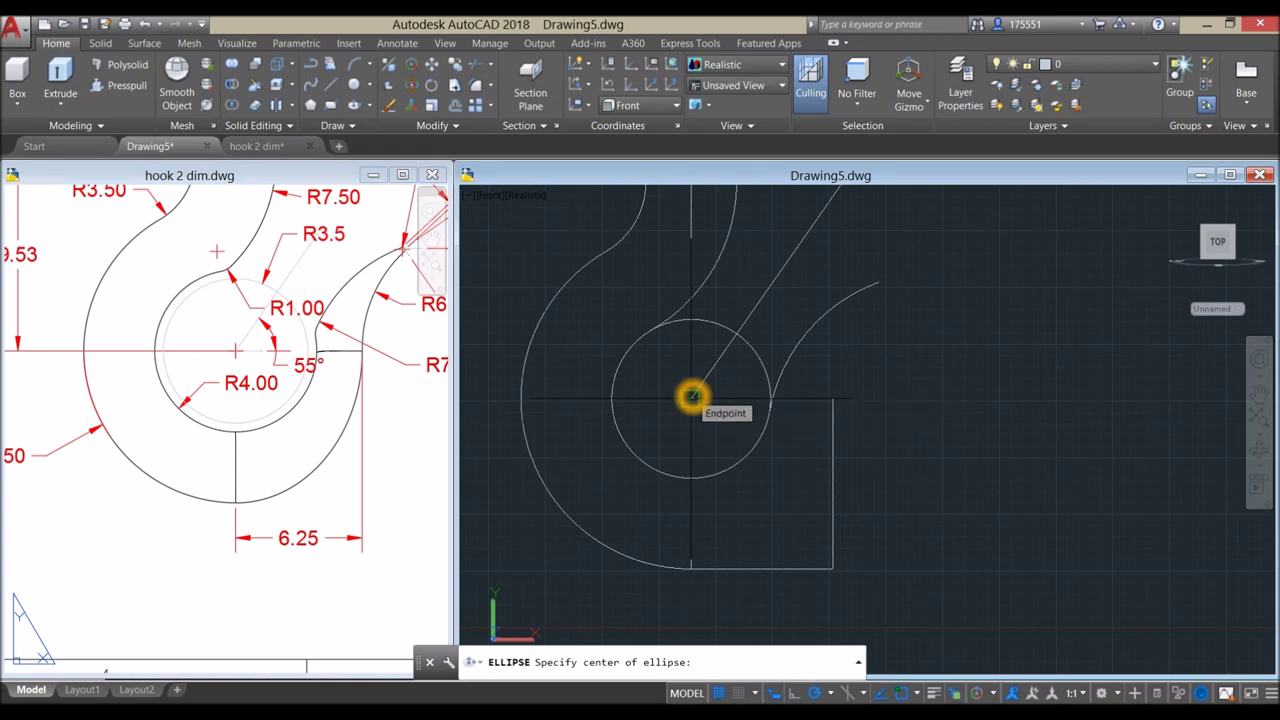
pyautogui.keyDown('shift'); pyautogui.rightClick(692, 397); pyautogui.keyUp('shift')
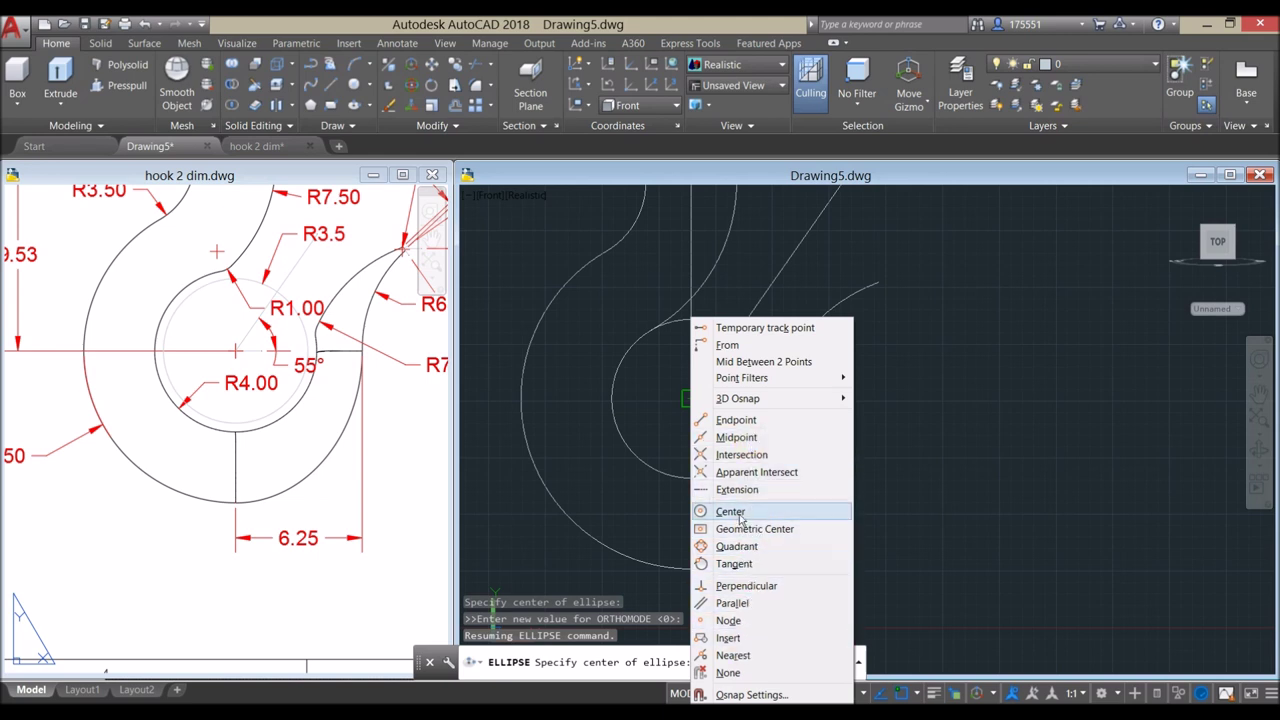
pyautogui.click(733, 513)
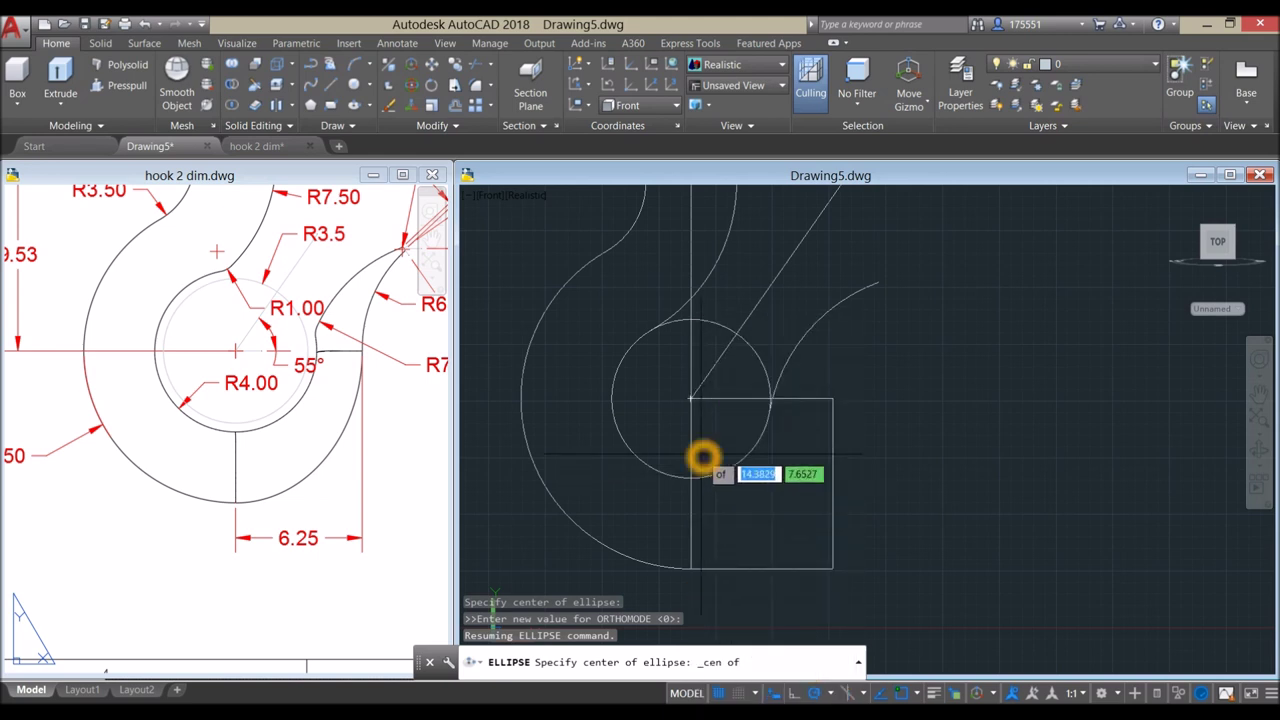
pyautogui.click(690, 400)
pyautogui.scroll(-2, 738, 500)
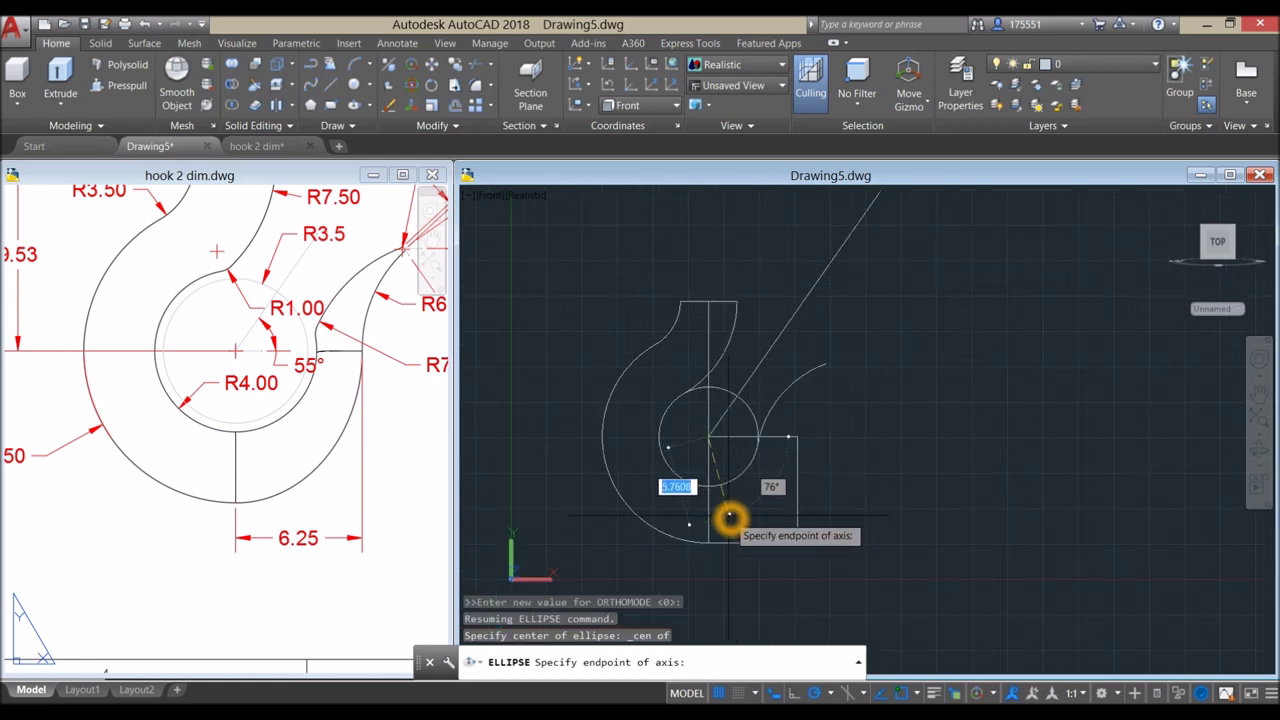
pyautogui.scroll(4, 731, 517)
pyautogui.click(669, 603)
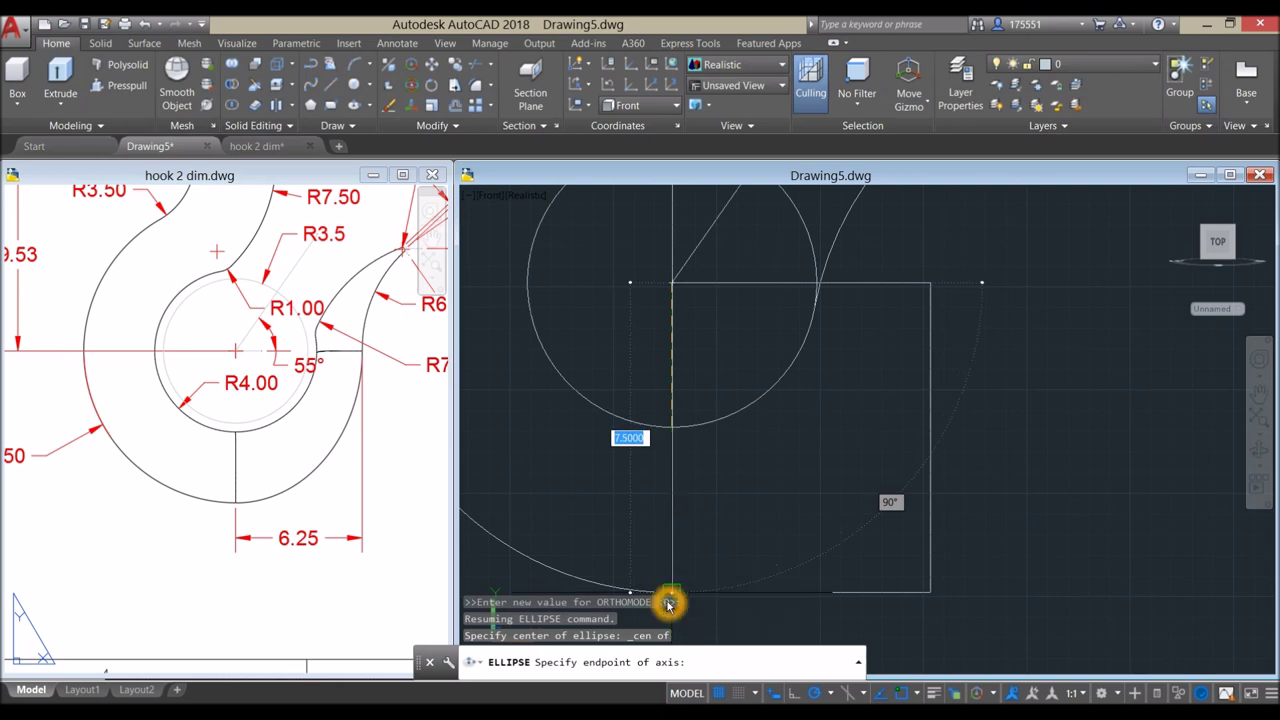
pyautogui.click(929, 283)
pyautogui.scroll(-3, 766, 363)
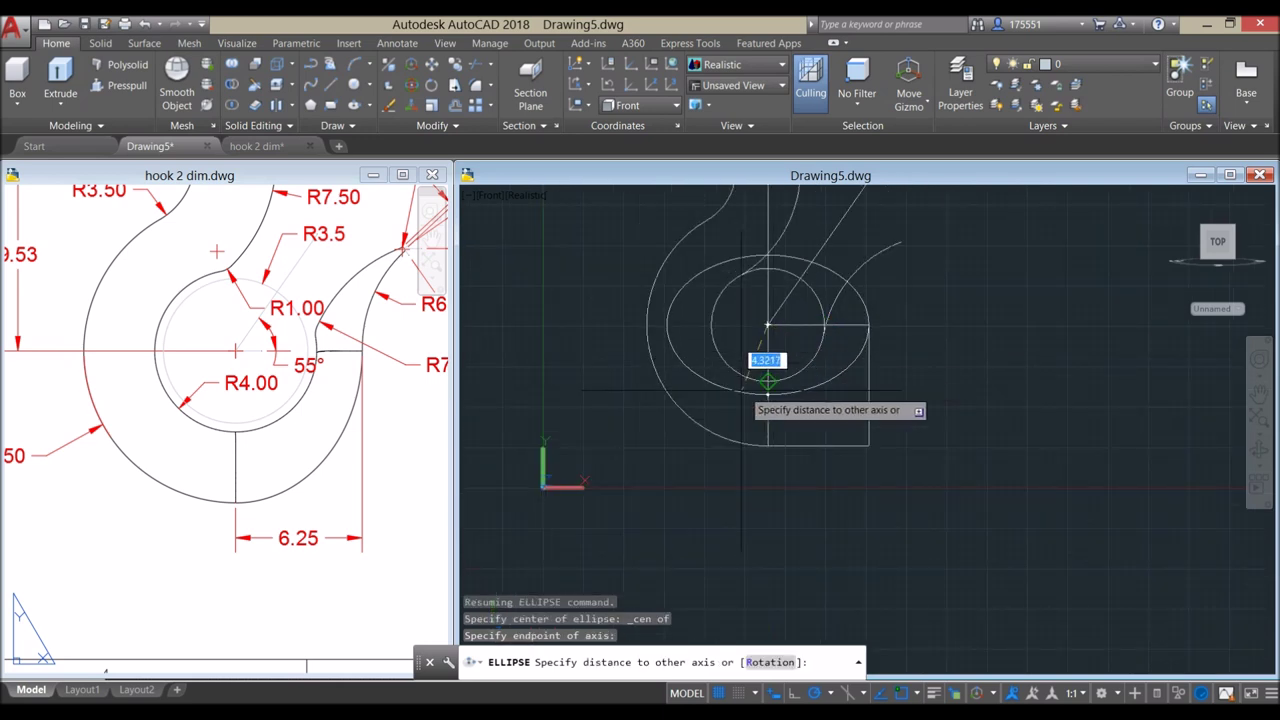
pyautogui.press('Escape')
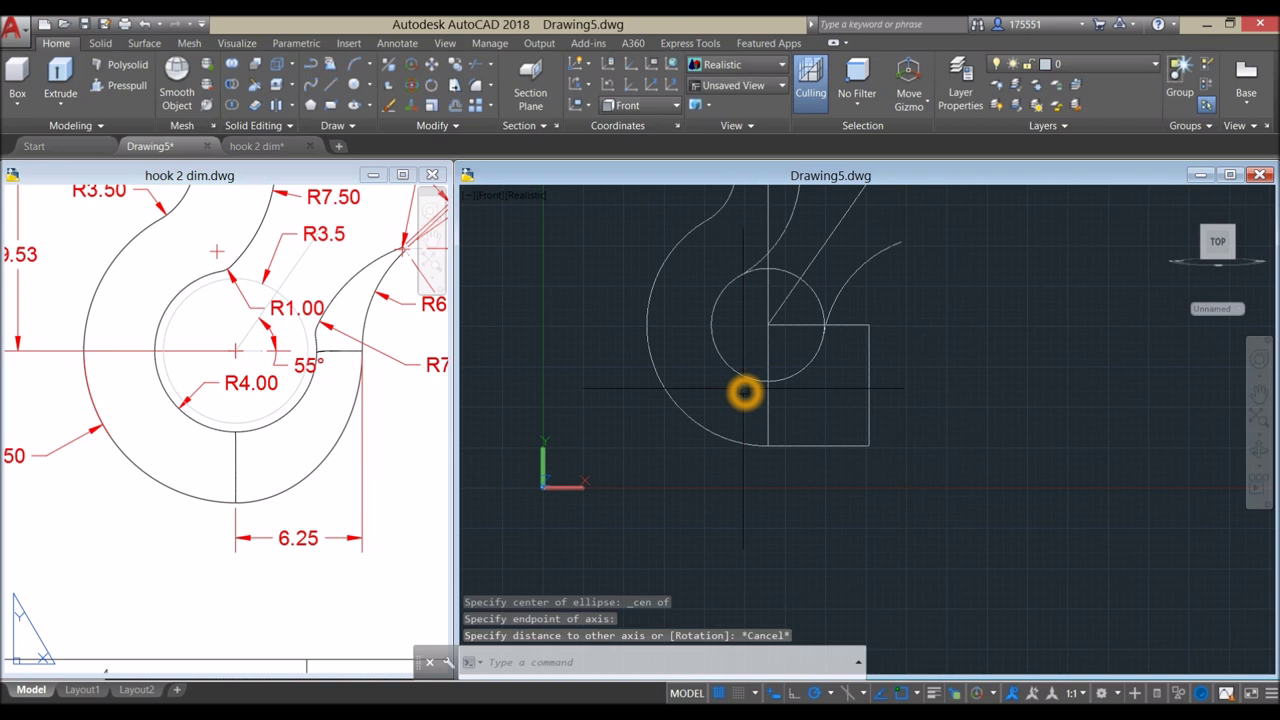
# - Draw an ellipse from the inner circle's center, with a 7.5 vertical semi-axis to the outer arc's lower end and a 6.25 horizontal one
pyautogui.click(360, 112)
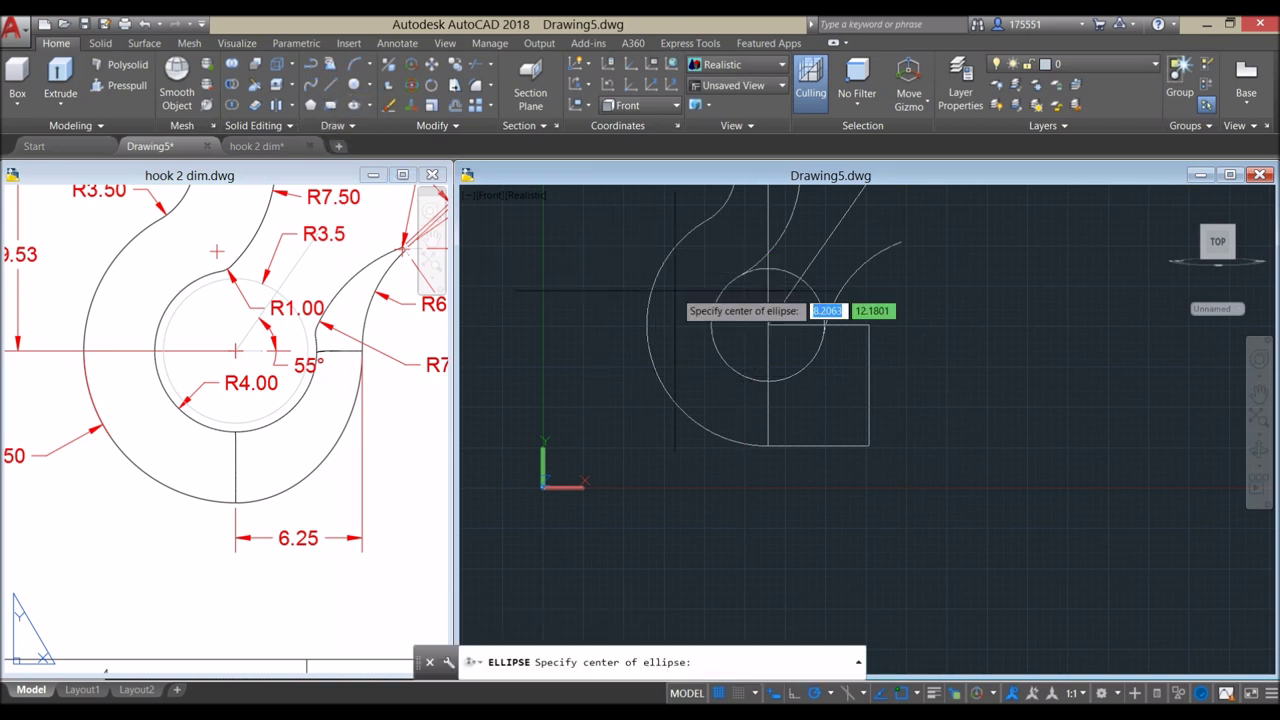
pyautogui.click(769, 325)
pyautogui.click(768, 445)
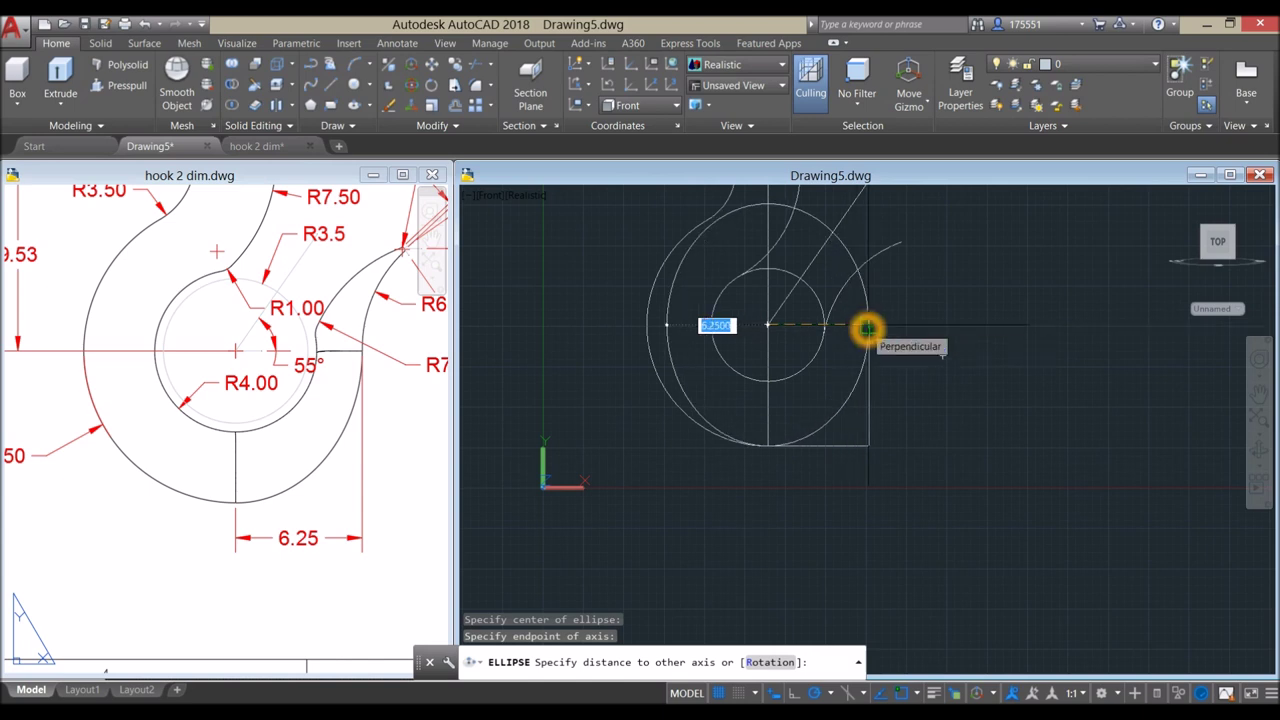
pyautogui.click(868, 328)
# - Trim the inner circle's upper-right portion between the neck arc and the tip arc, and the horizontal line inside the circle
pyautogui.scroll(2, 908, 305)
pyautogui.moveTo(908, 305)
pyautogui.mouseDown(button='middle')
pyautogui.moveTo(734, 397)
pyautogui.moveTo(769, 393)
pyautogui.mouseUp(button='middle')
pyautogui.write('TR')
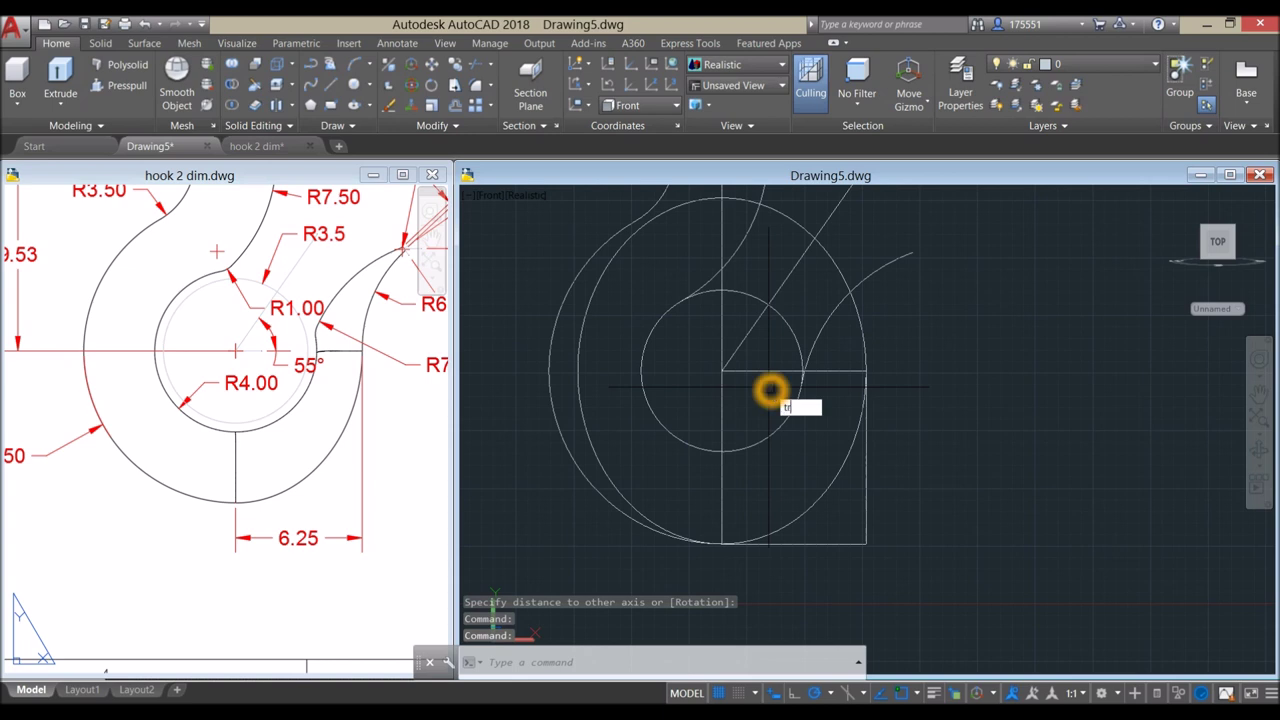
pyautogui.press('Return')
pyautogui.press('Return')
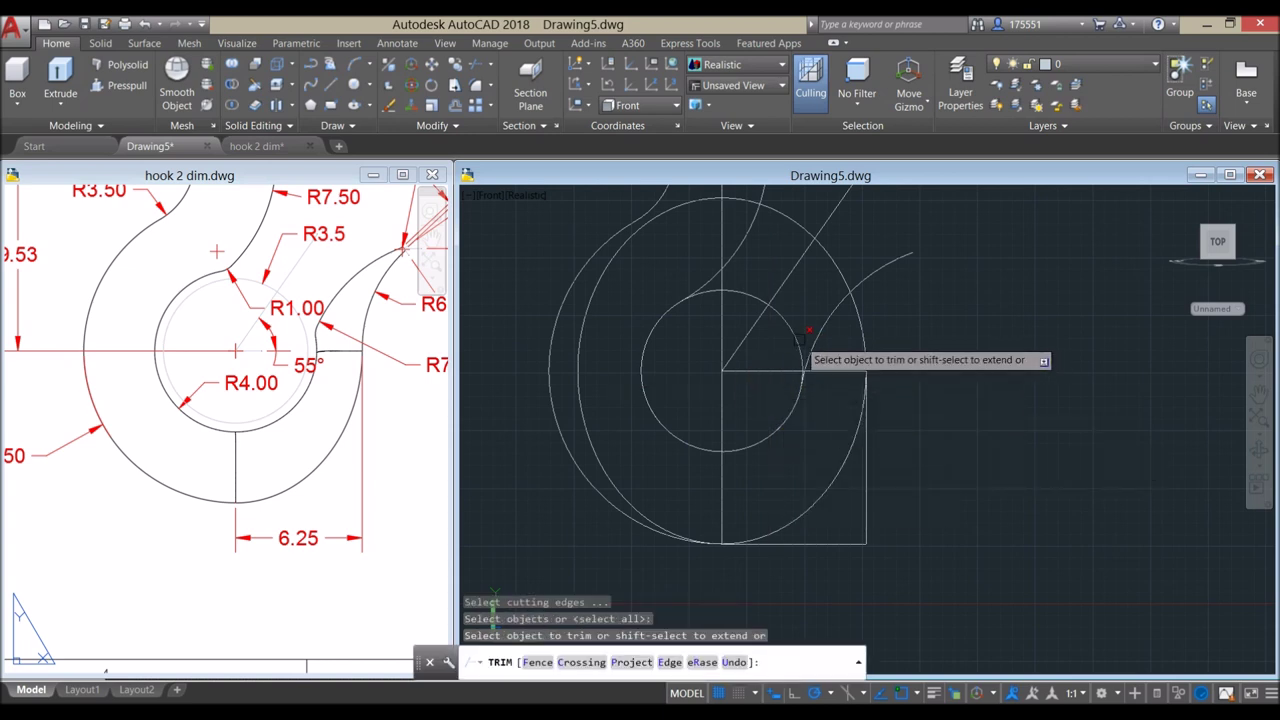
pyautogui.click(778, 314)
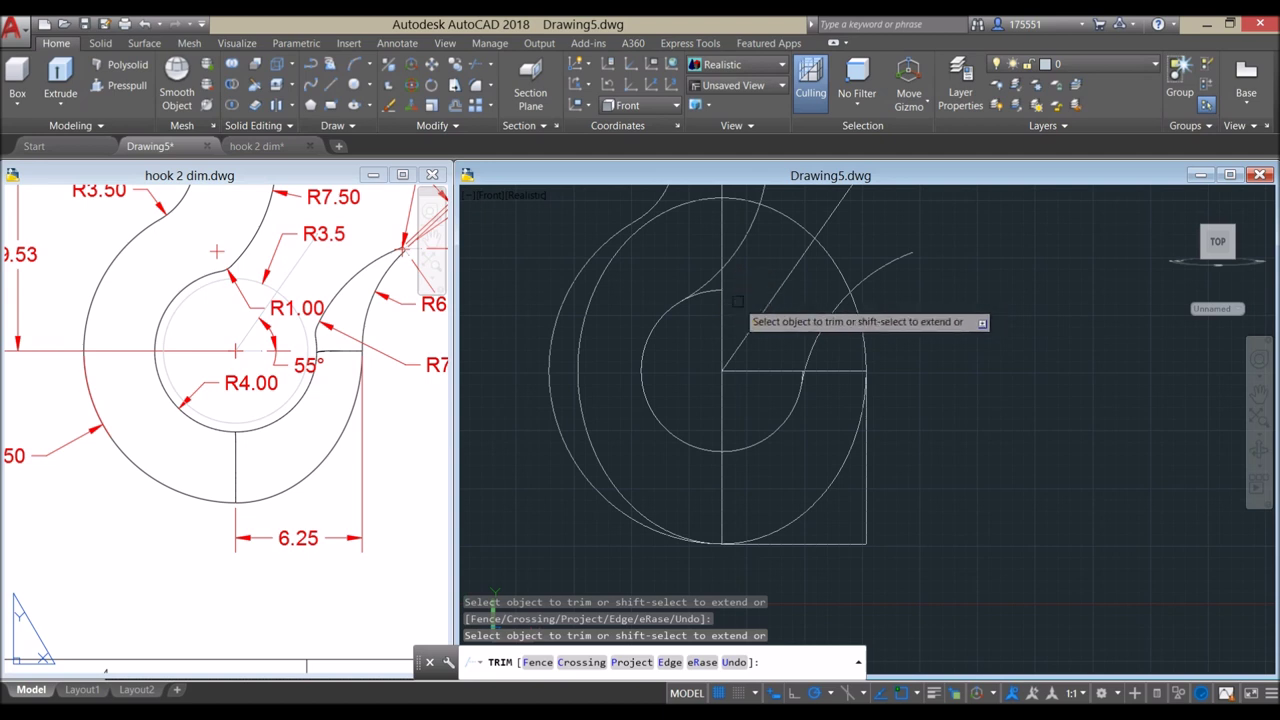
pyautogui.scroll(3, 737, 303)
pyautogui.scroll(-3, 675, 285)
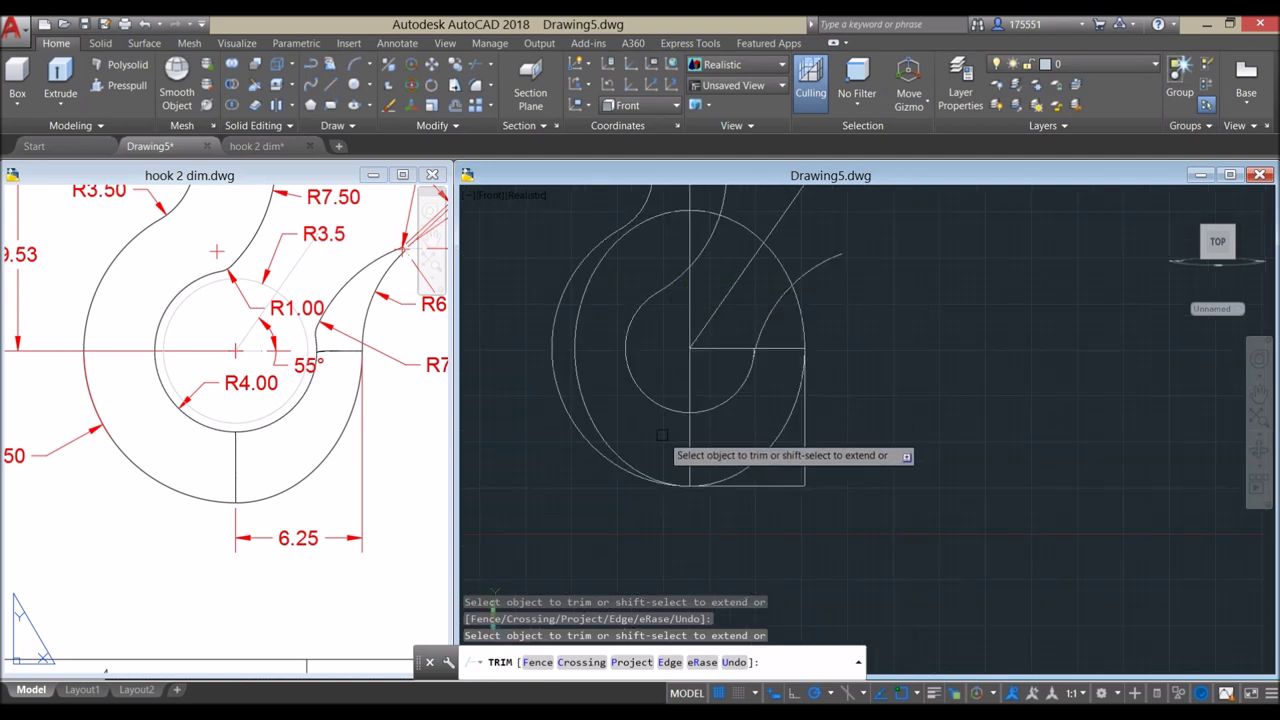
pyautogui.scroll(5, 756, 352)
pyautogui.click(756, 356)
pyautogui.scroll(-5, 754, 320)
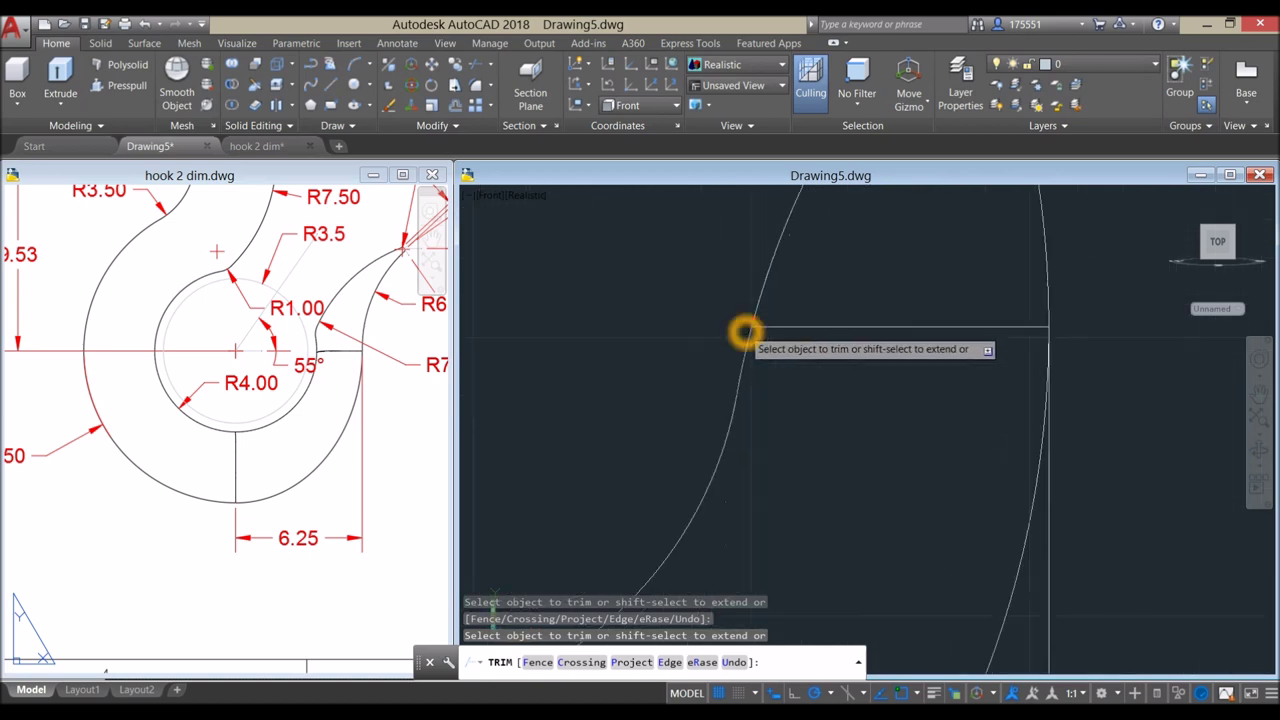
pyautogui.rightClick(873, 318)
pyautogui.click(873, 318)
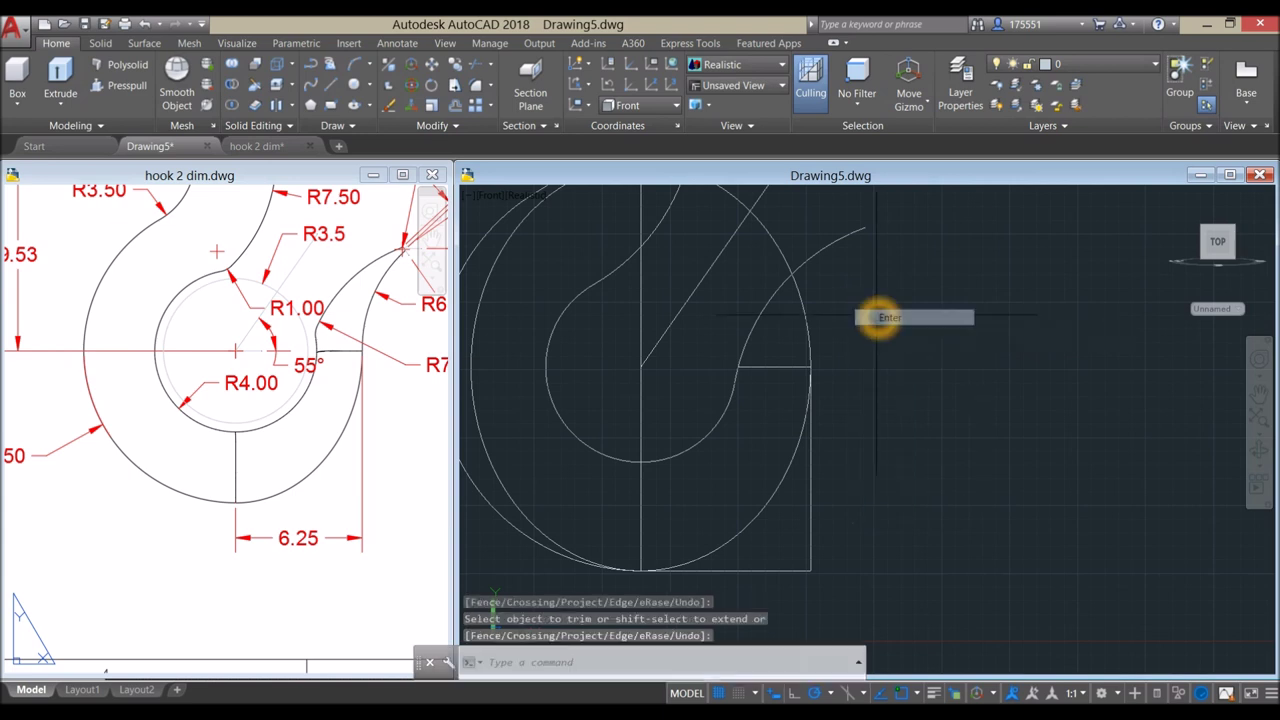
# - Trim the ellipse down to its lower-right quarter between the vertical centerline and the short horizontal line
pyautogui.scroll(-3, 876, 316)
pyautogui.rightClick(816, 312)
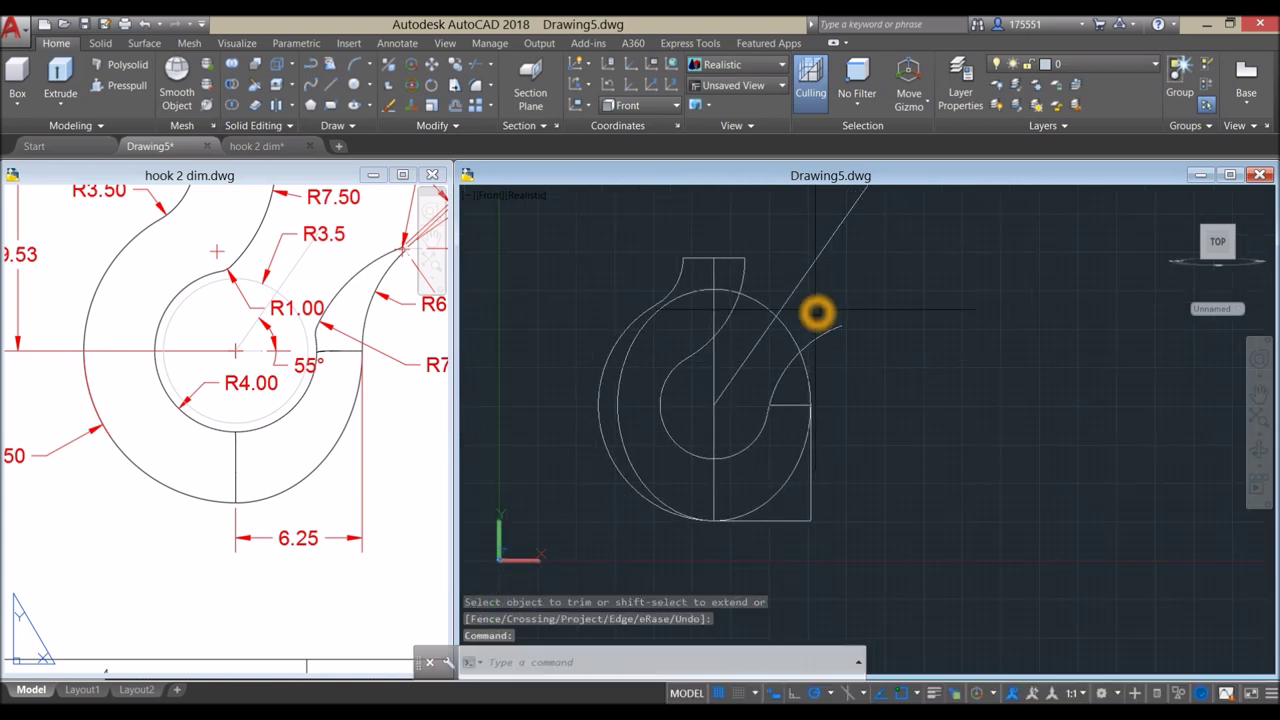
pyautogui.write('tr')
pyautogui.press('Return')
pyautogui.press('Return')
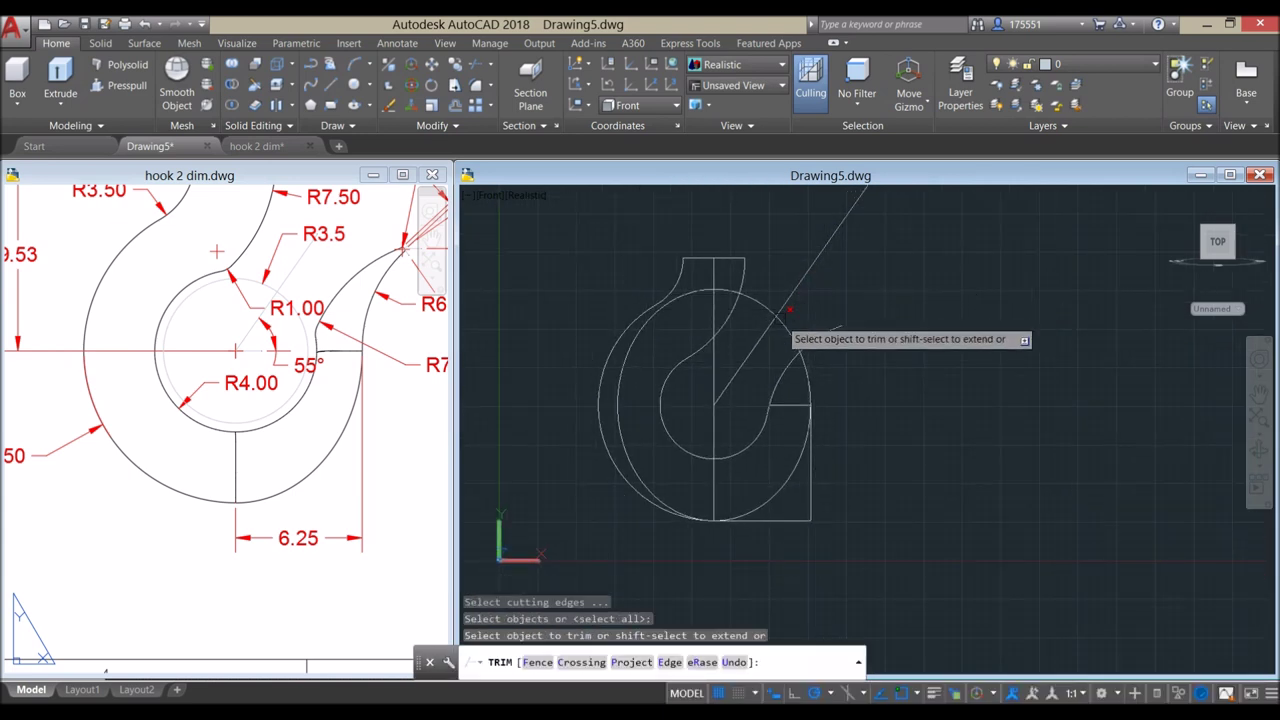
pyautogui.scroll(3, 780, 310)
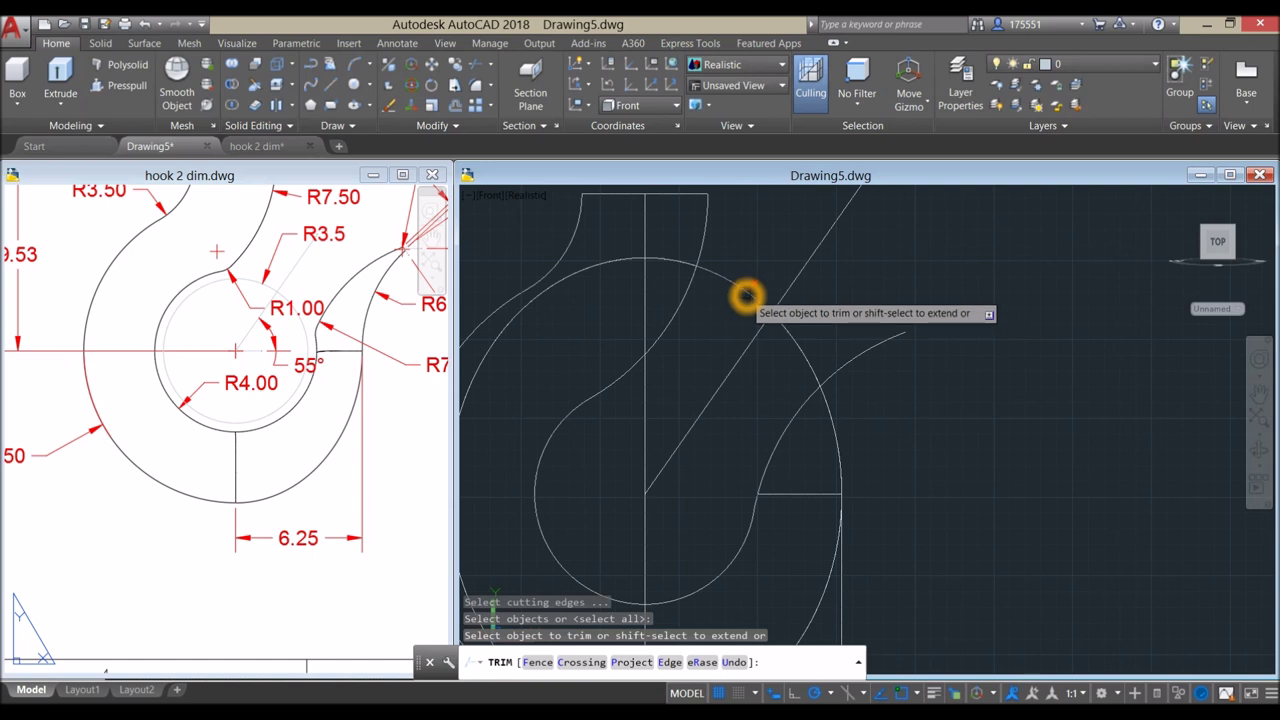
pyautogui.click(745, 296)
pyautogui.click(797, 346)
pyautogui.click(670, 264)
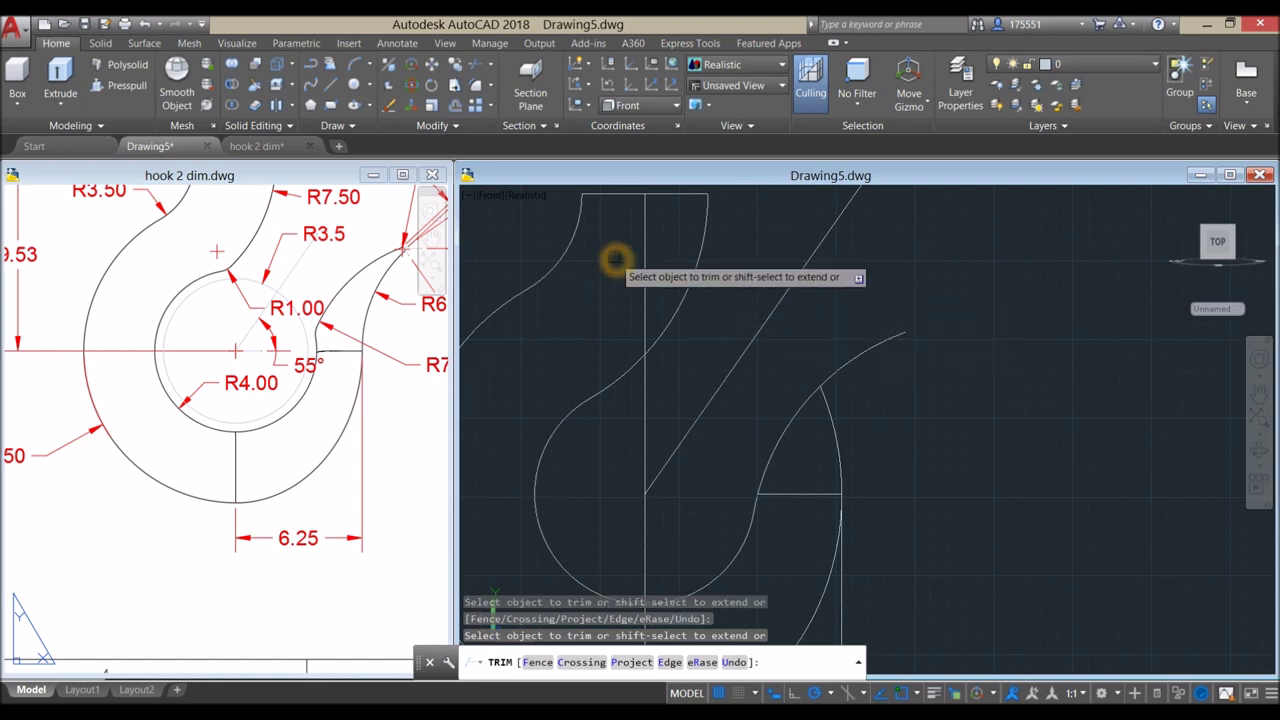
pyautogui.scroll(-2, 635, 272)
pyautogui.scroll(3, 695, 338)
pyautogui.scroll(-4, 735, 305)
pyautogui.rightClick(747, 300)
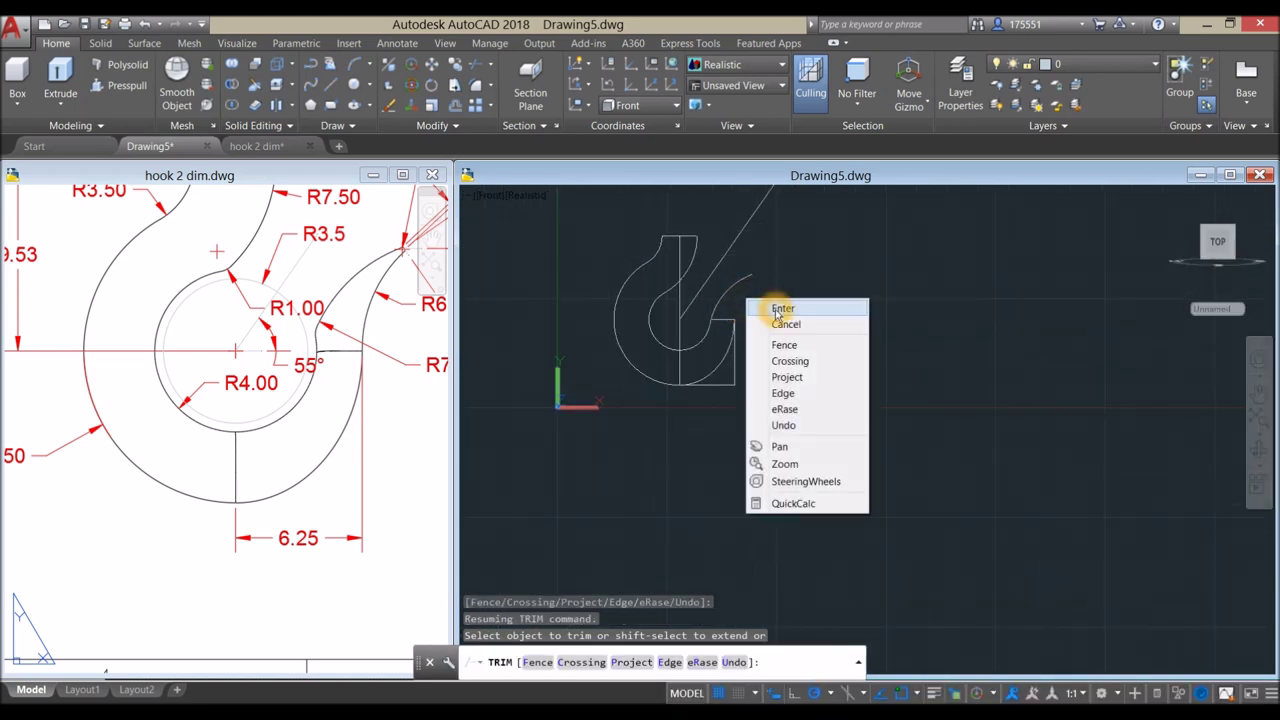
pyautogui.click(781, 309)
# - Delete the vertical 7.5 line and the lower horizontal 6.25 line around the ellipse quarter
pyautogui.scroll(3, 737, 337)
pyautogui.click(740, 355)
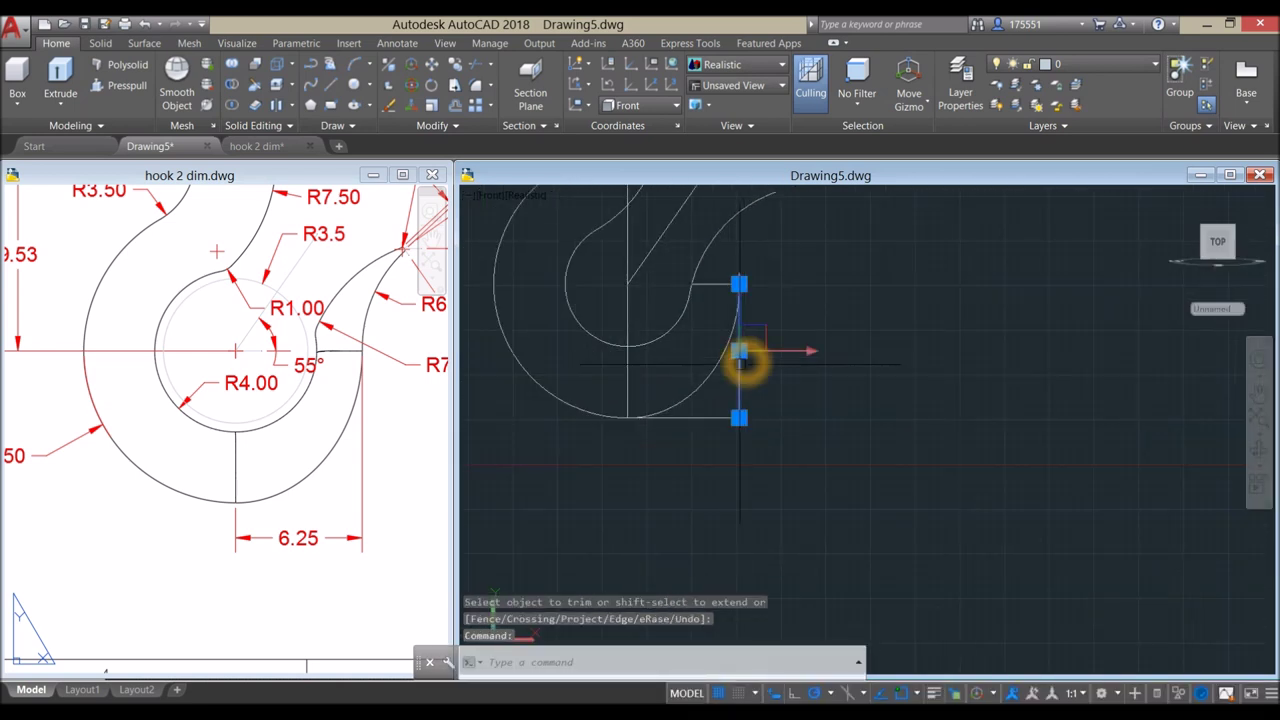
pyautogui.click(702, 419)
pyautogui.press('Delete')
# - Examine the hook tip's radii, angles and end-width dimensions in the hook 2 dim reference drawing
pyautogui.scroll(2, 700, 429)
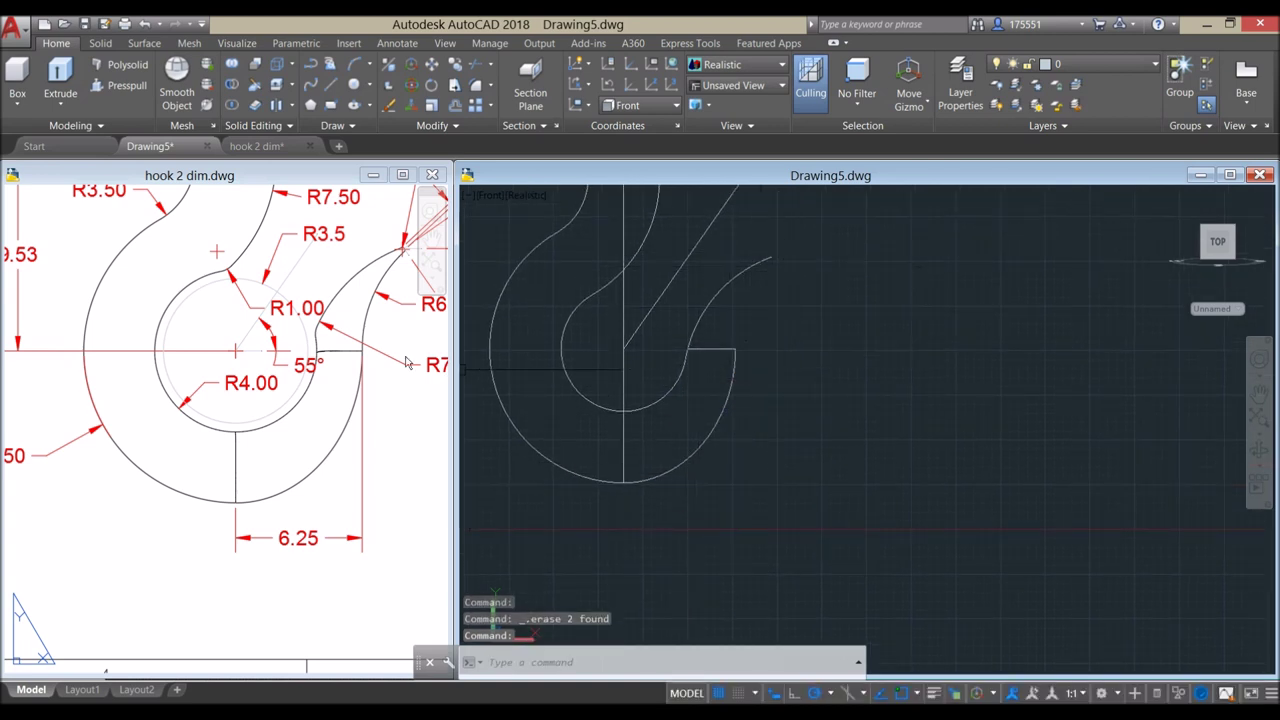
pyautogui.moveTo(736, 318); pyautogui.dragTo(728, 332, button='middle')
pyautogui.click(334, 294)
pyautogui.moveTo(334, 294); pyautogui.dragTo(286, 349, button='middle')
pyautogui.scroll(2, 286, 349)
pyautogui.scroll(3, 321, 267)
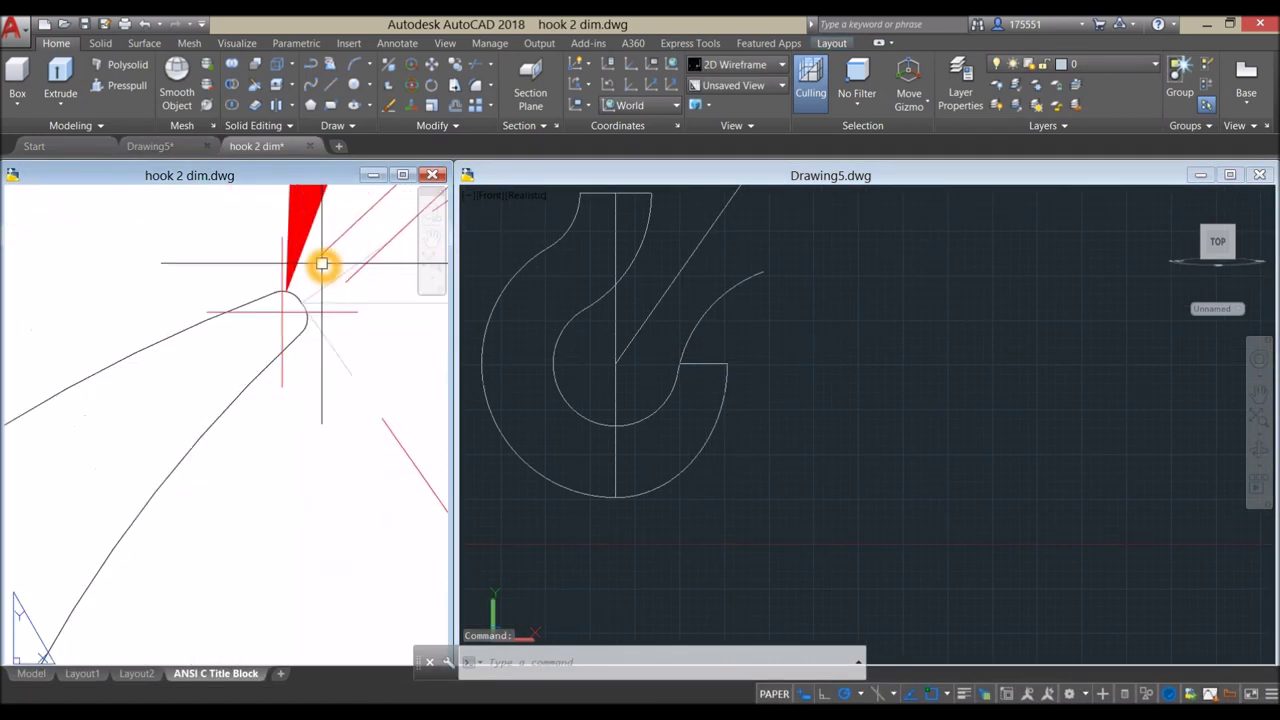
pyautogui.scroll(1, 280, 297)
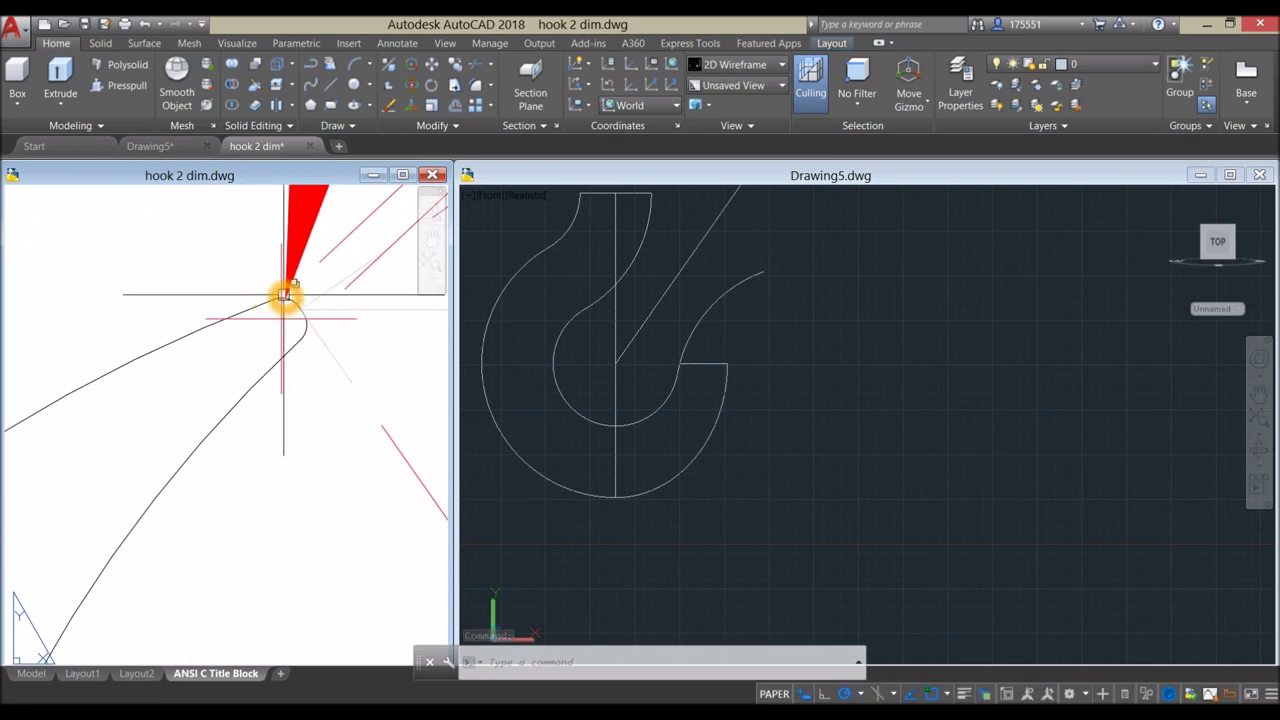
pyautogui.click(823, 304)
pyautogui.click(309, 351)
pyautogui.scroll(-1, 308, 345)
pyautogui.scroll(-3, 308, 345)
pyautogui.moveTo(308, 345); pyautogui.dragTo(30, 383, button='middle')
pyautogui.scroll(-2, 106, 466)
pyautogui.scroll(3, 43, 434)
pyautogui.scroll(-1, 206, 423)
pyautogui.scroll(-1, 143, 354)
pyautogui.scroll(2, 30, 383)
pyautogui.scroll(-1, 30, 383)
pyautogui.scroll(1, 63, 371)
pyautogui.scroll(-2, 280, 261)
pyautogui.scroll(-3, 280, 261)
pyautogui.scroll(3, 237, 323)
pyautogui.scroll(2, 240, 327)
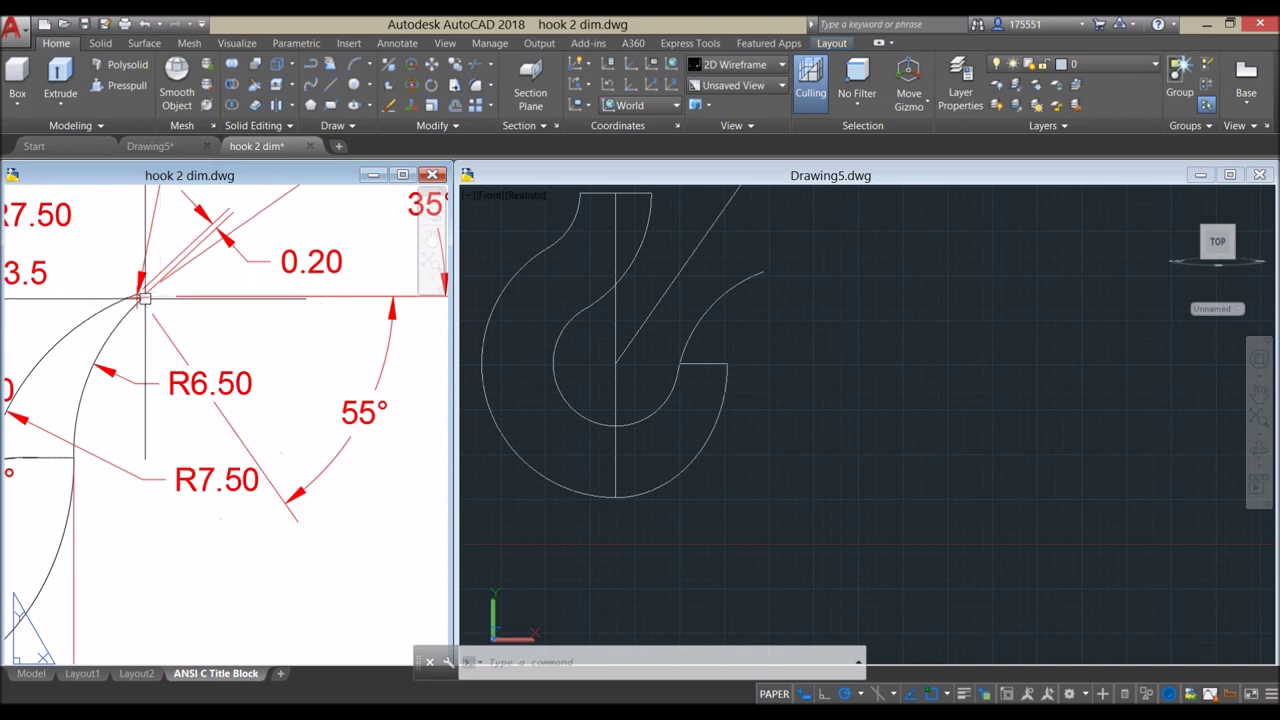
pyautogui.scroll(3, 144, 297)
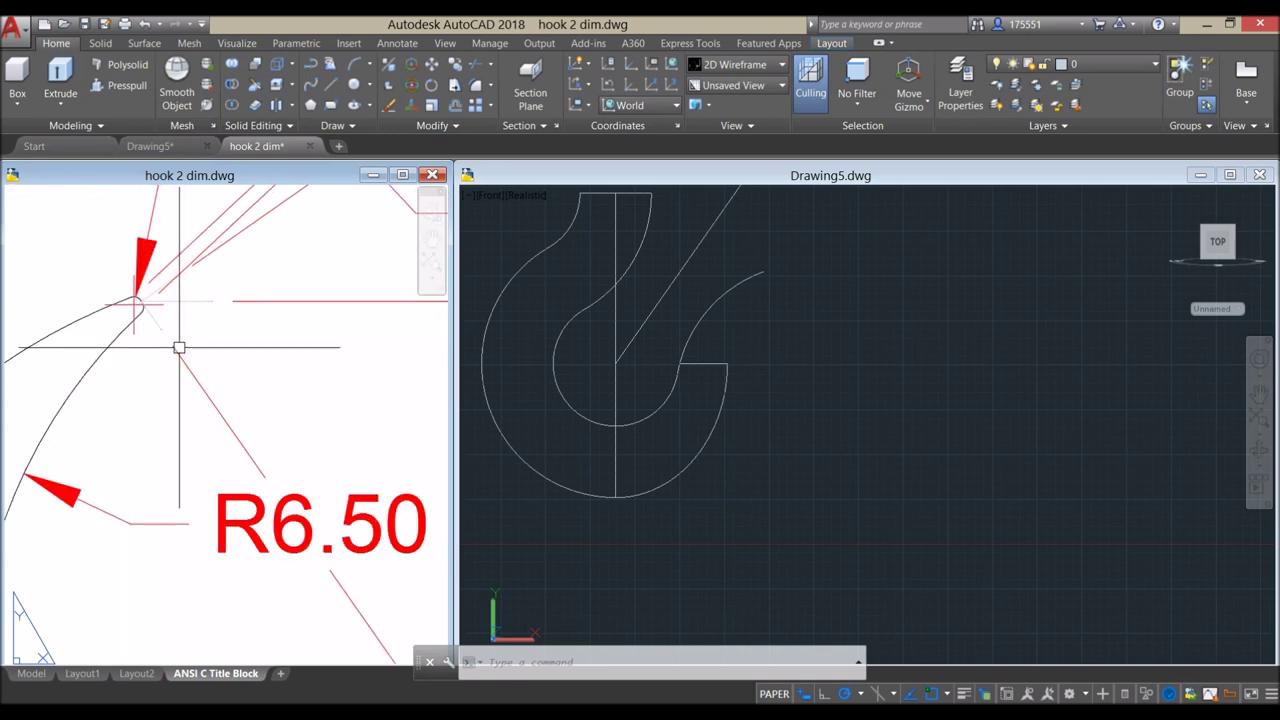
pyautogui.scroll(-3, 179, 348)
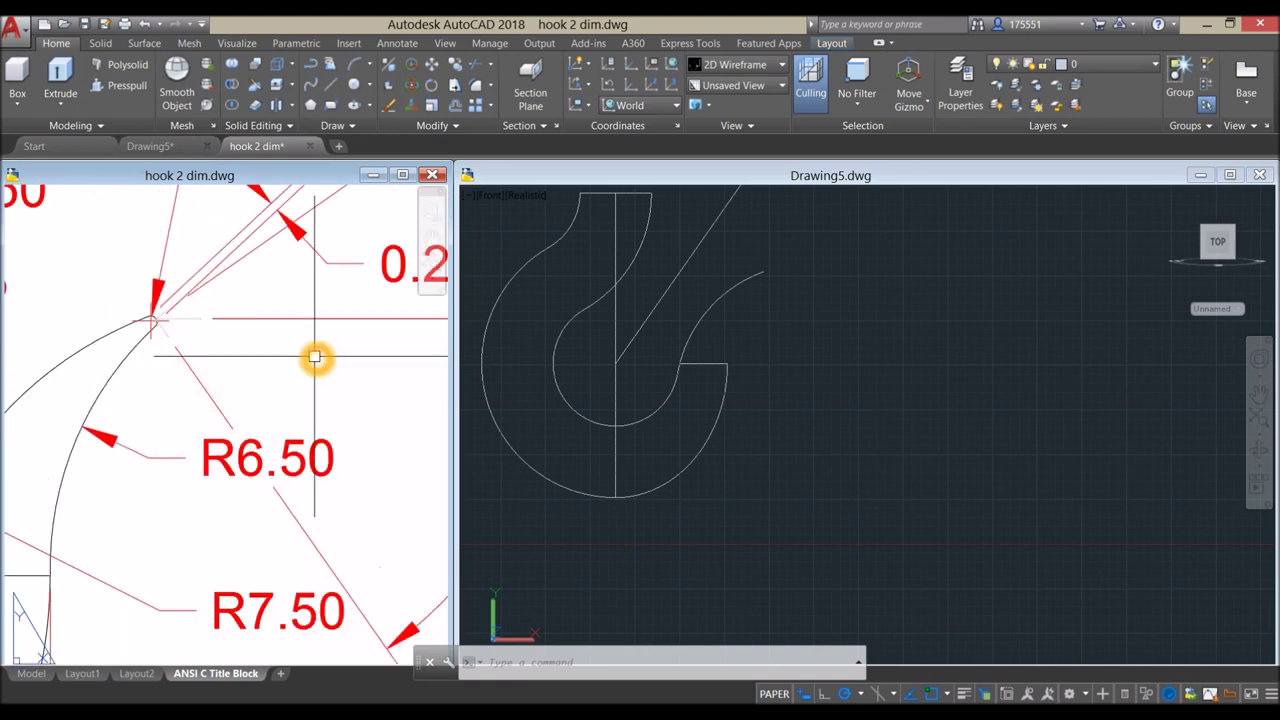
pyautogui.scroll(-1, 314, 357)
pyautogui.scroll(-2, 262, 338)
pyautogui.moveTo(266, 340); pyautogui.dragTo(320, 364, button='middle')
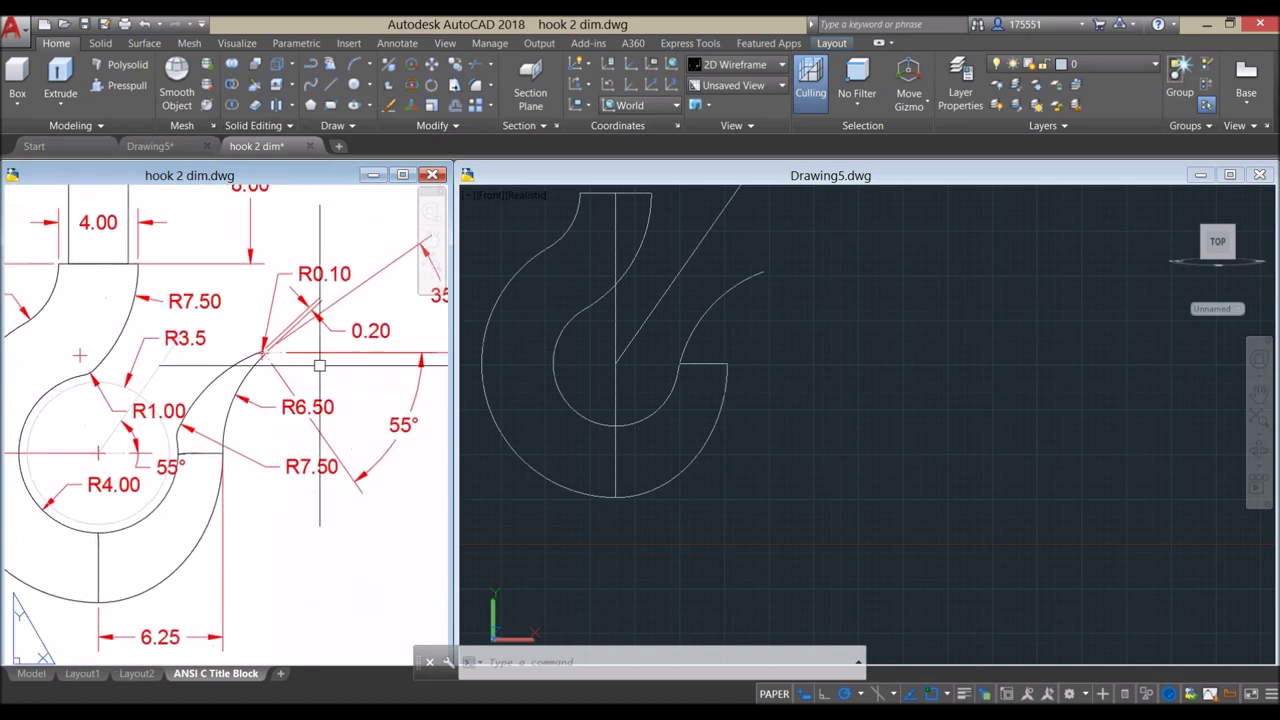
# - Draw a 0.20-long line at -55° from the upper end of the tip's inner arc in Drawing5
pyautogui.click(773, 343)
pyautogui.write('l')
pyautogui.press('Return')
pyautogui.scroll(5, 763, 277)
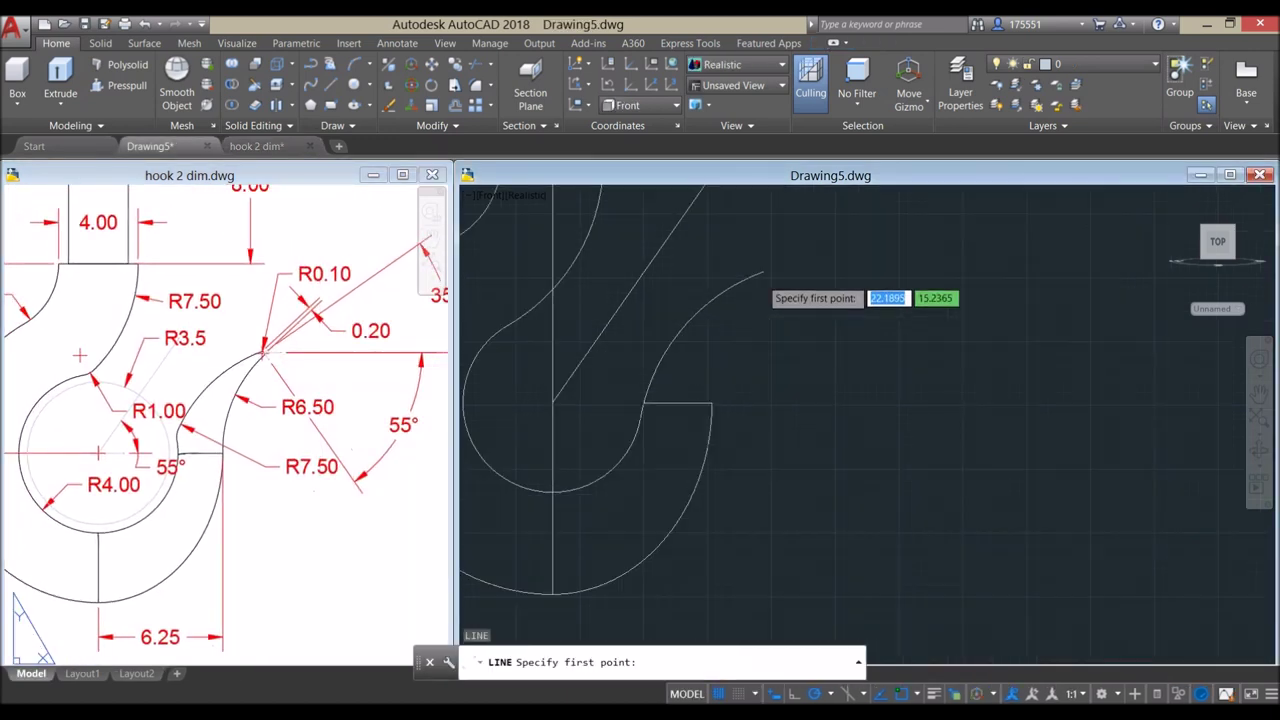
pyautogui.click(763, 275)
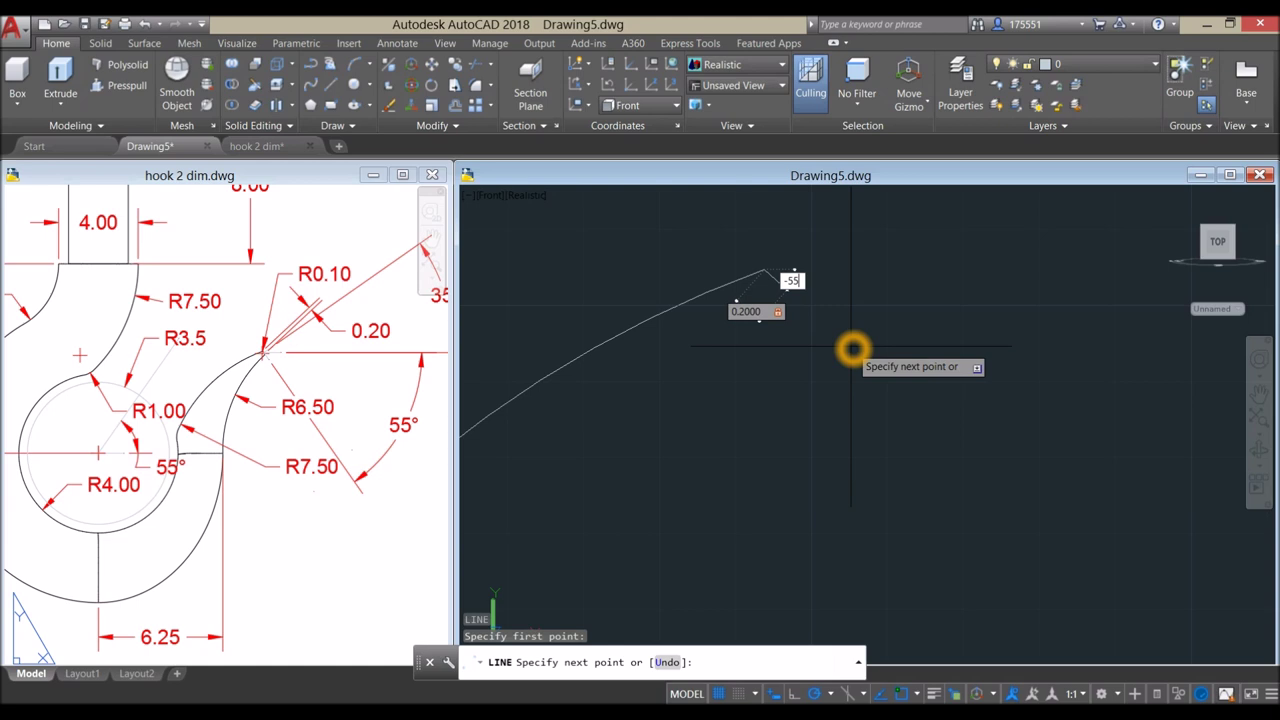
pyautogui.press('Return')
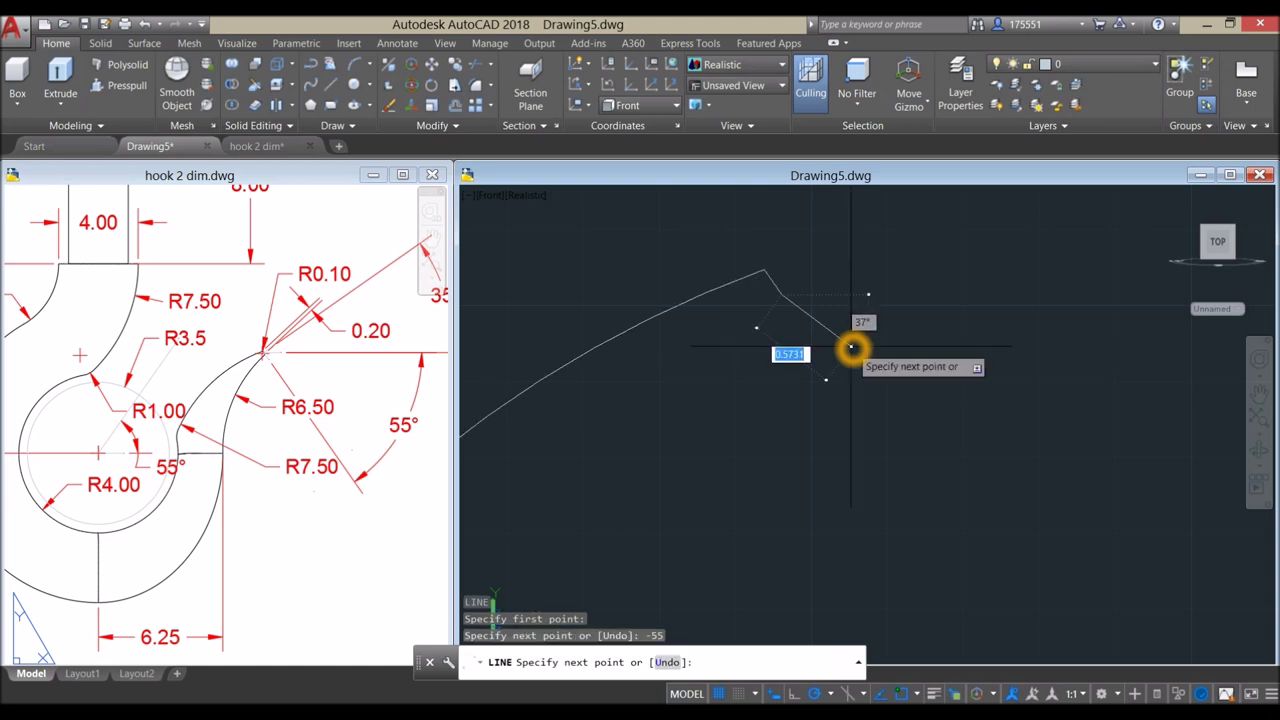
# - Finish the short angled line at the upper end of the hook tip
pyautogui.rightClick(866, 272)
pyautogui.click(904, 281)
pyautogui.scroll(-5, 898, 283)
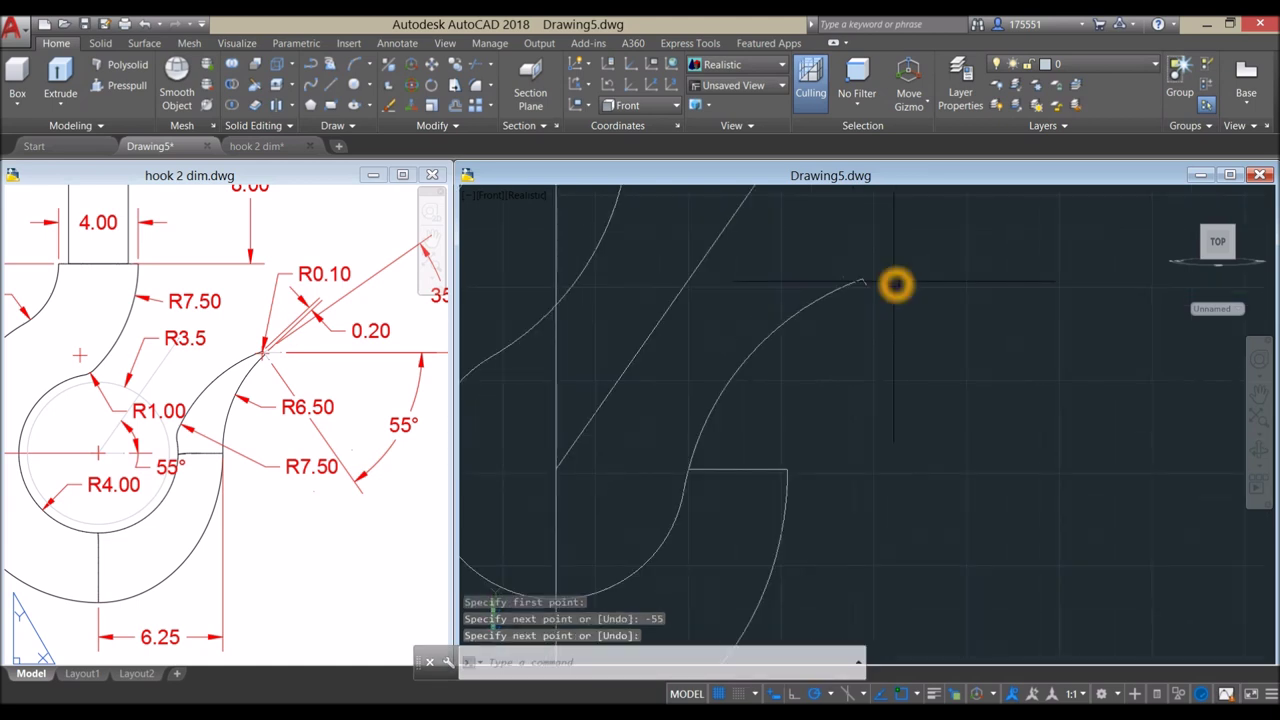
pyautogui.click(340, 404)
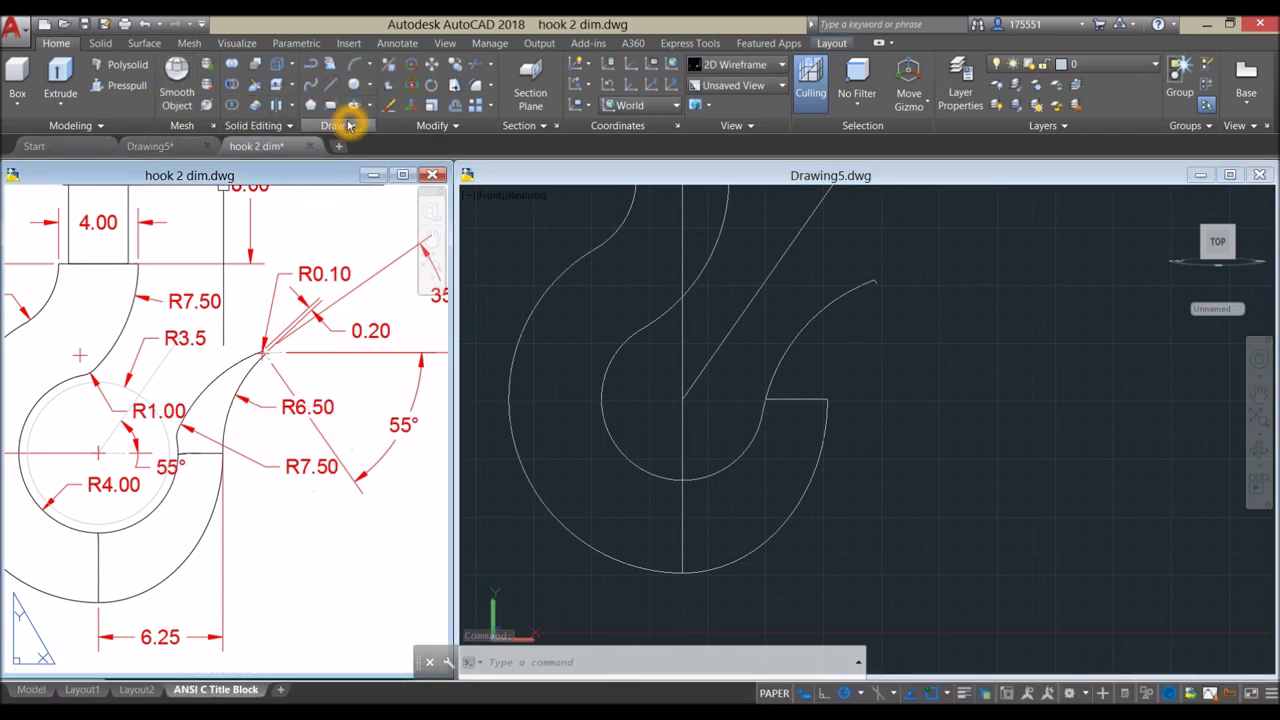
pyautogui.click(371, 64)
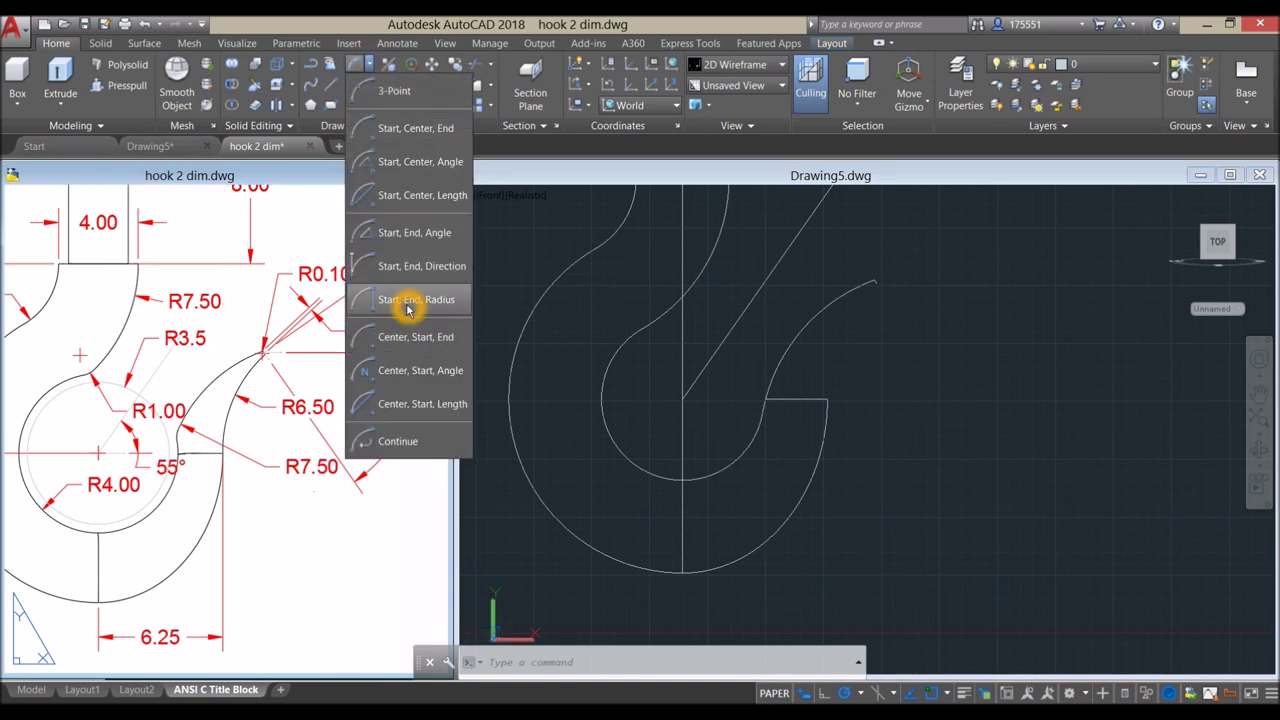
pyautogui.click(408, 300)
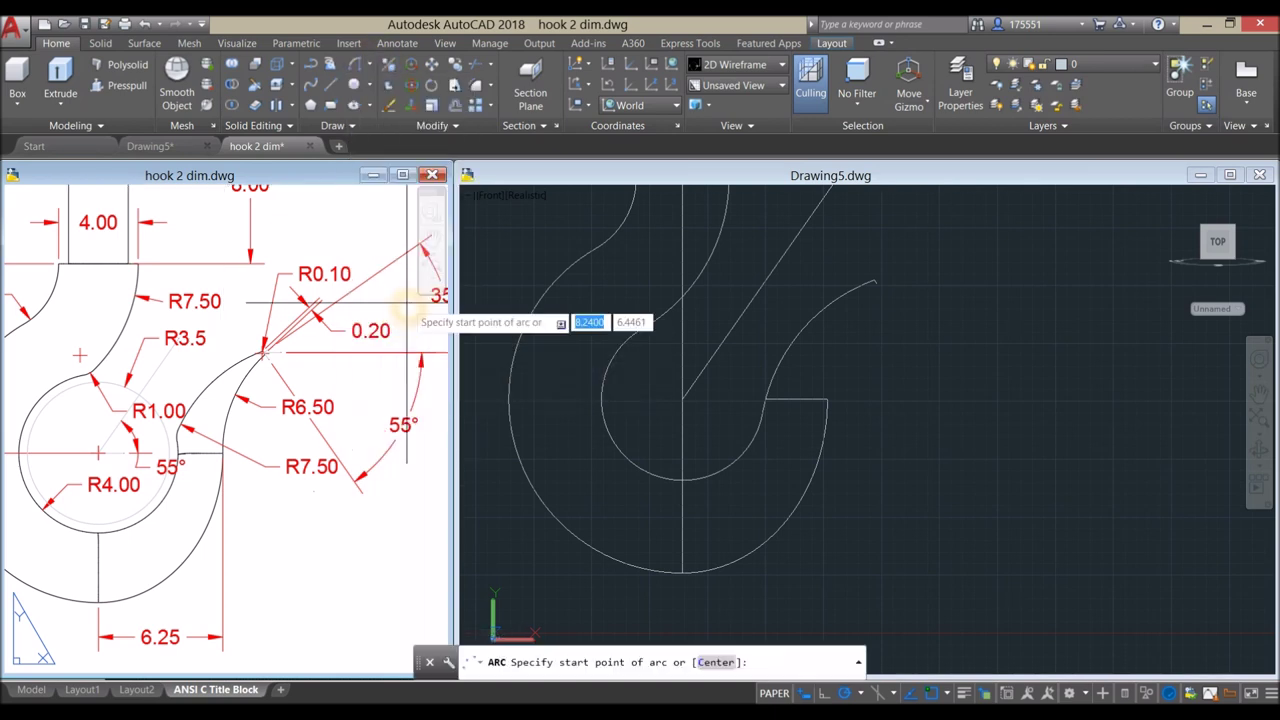
pyautogui.click(886, 330)
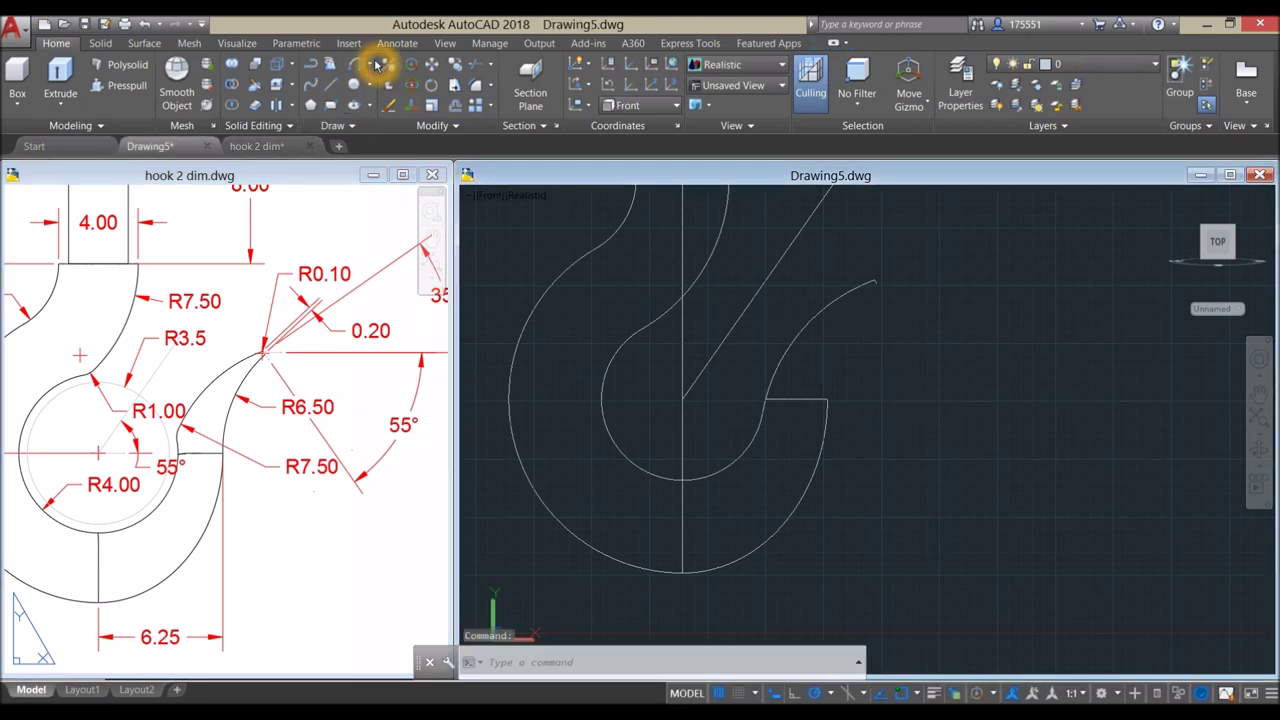
# - Draw a Start, End, Radius arc of radius 6.5 from the tip line's free end to the outer end of the short horizontal line
pyautogui.click(368, 64)
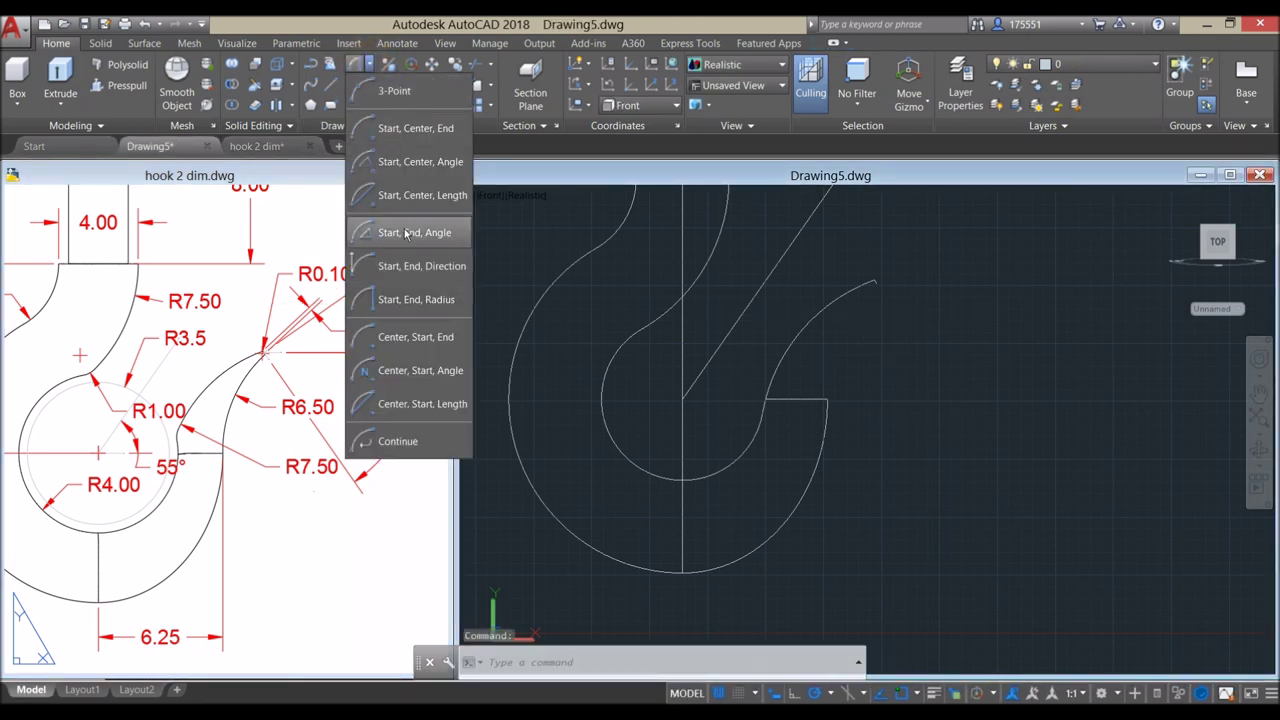
pyautogui.click(435, 300)
pyautogui.scroll(5, 884, 305)
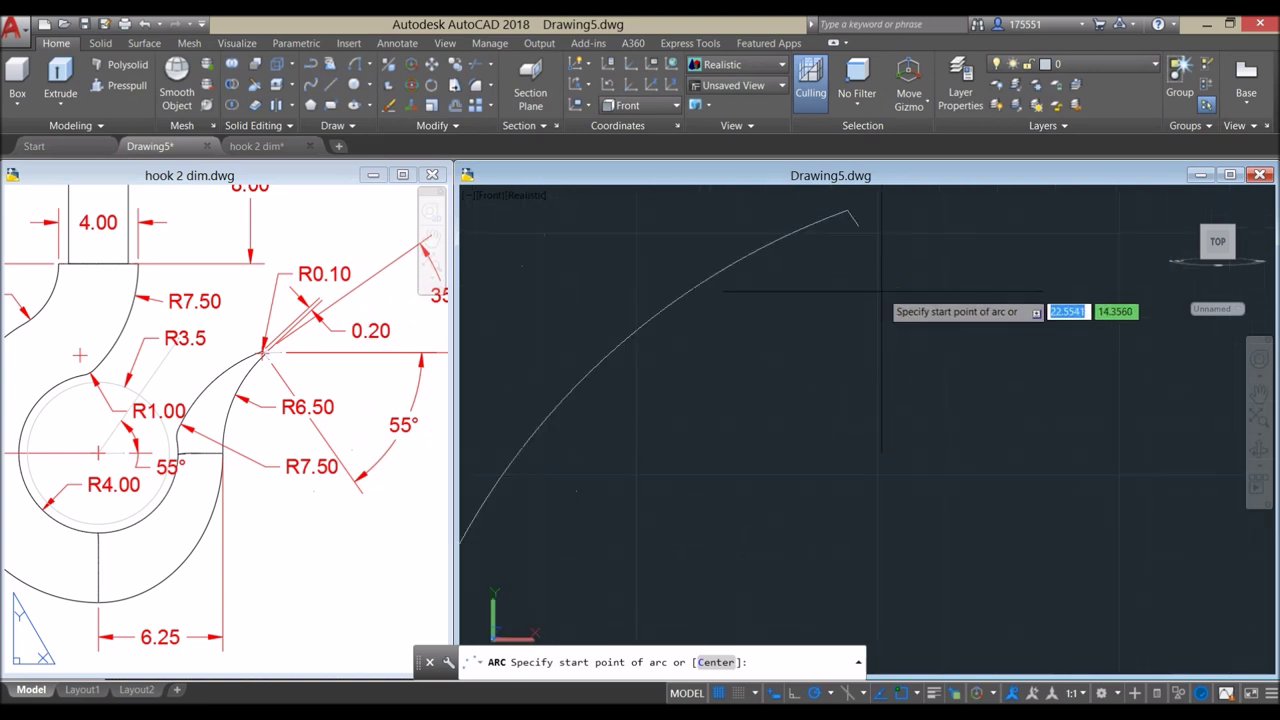
pyautogui.click(858, 226)
pyautogui.scroll(-3, 840, 265)
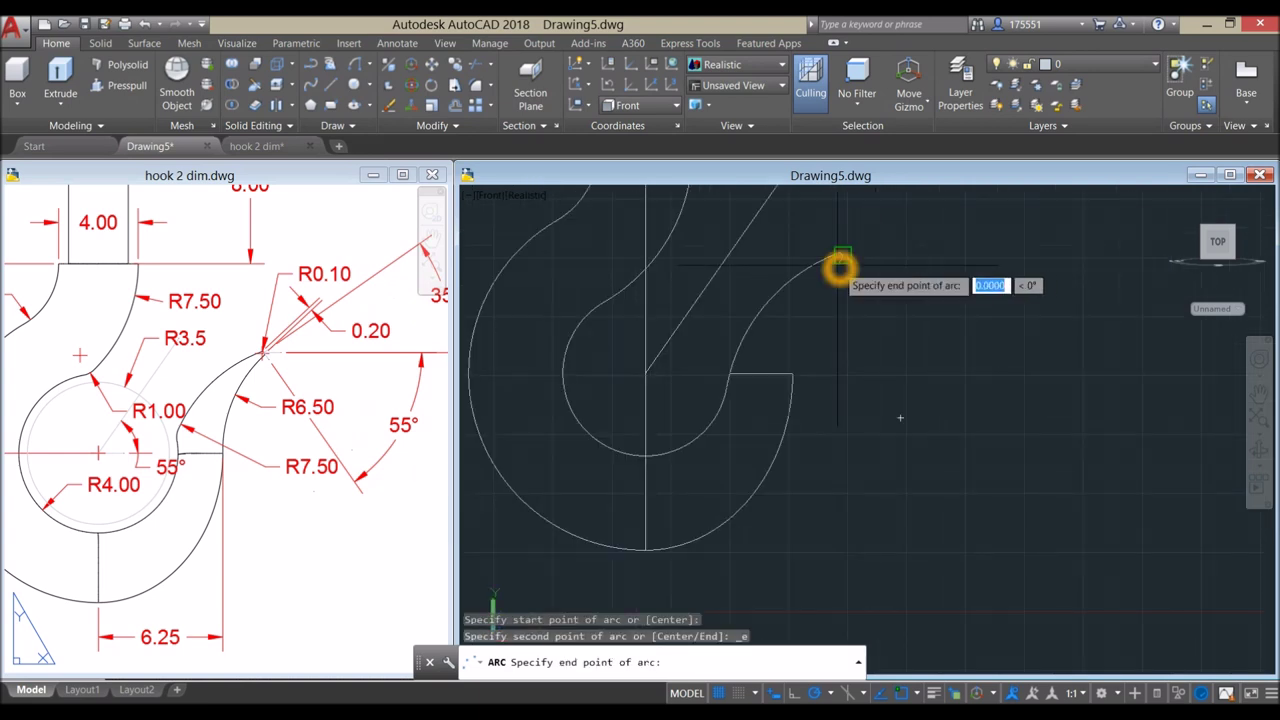
pyautogui.scroll(3, 792, 383)
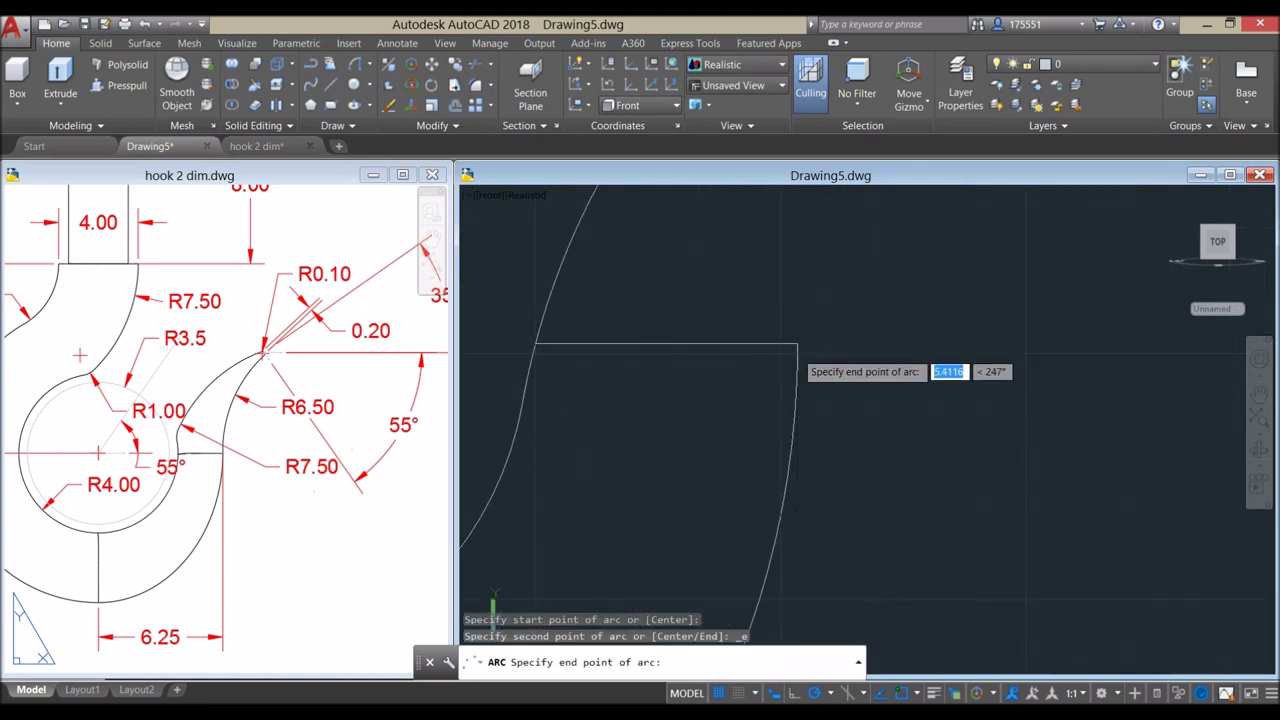
pyautogui.click(797, 344)
pyautogui.scroll(-4, 845, 314)
pyautogui.scroll(2, 766, 351)
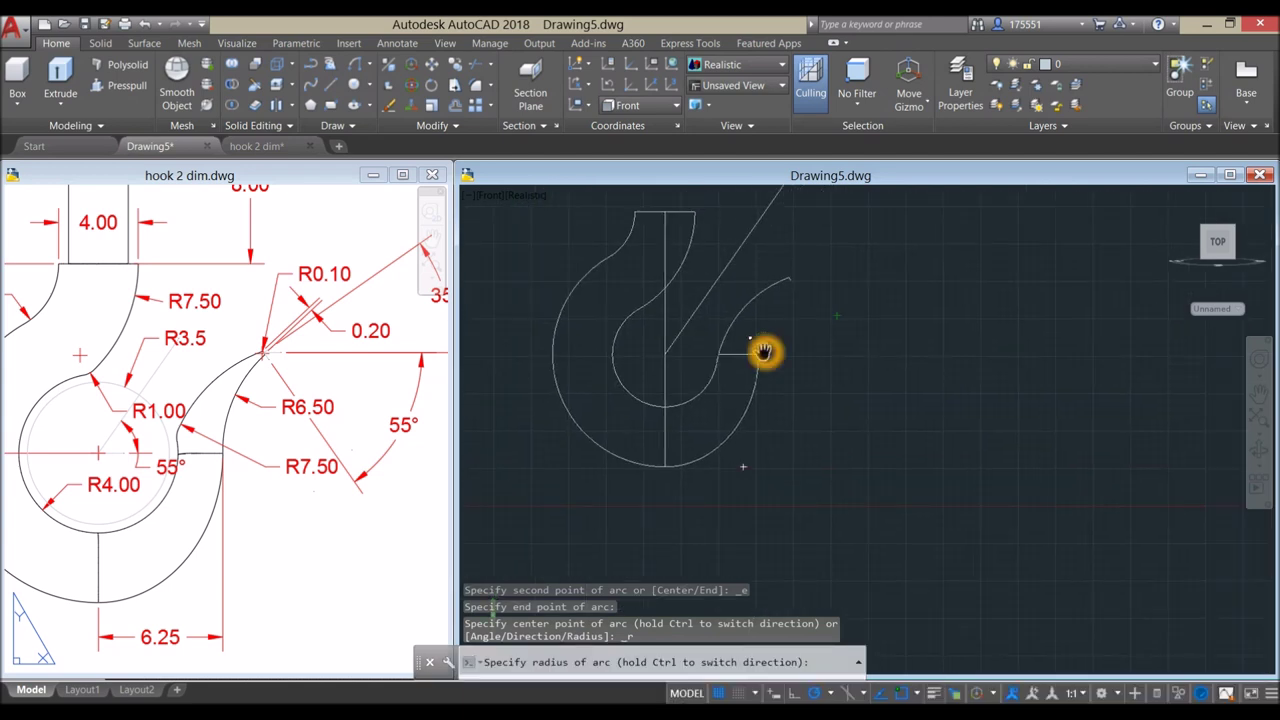
pyautogui.scroll(3, 791, 323)
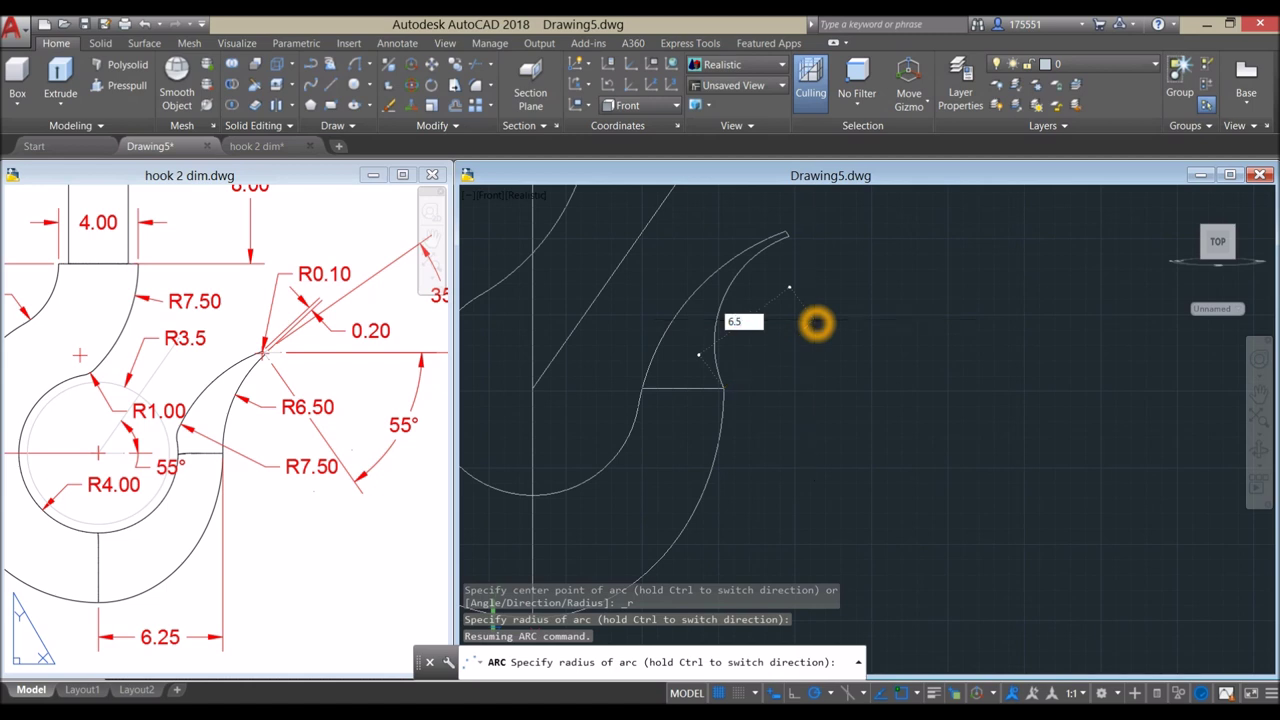
pyautogui.click(816, 322)
# - Check the R6.50 outer tip arc and its dimension in the hook 2 dim reference drawing
pyautogui.click(309, 408)
pyautogui.scroll(4, 311, 424)
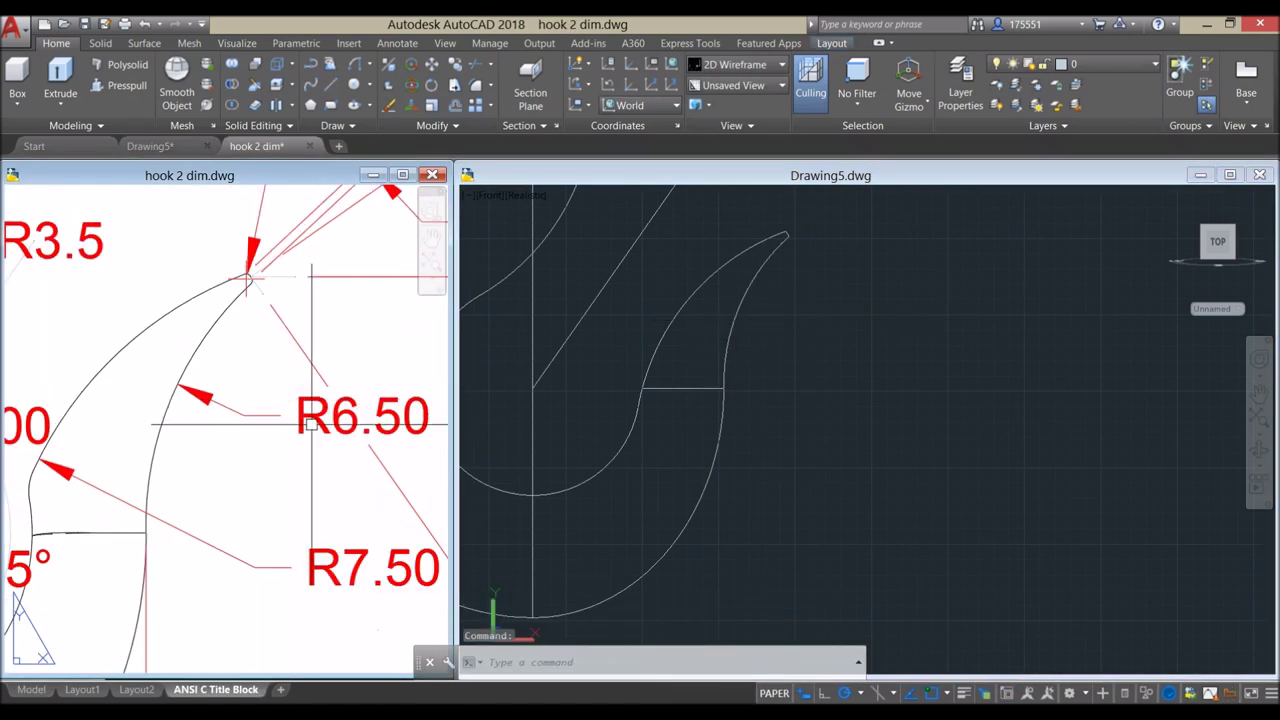
pyautogui.click(311, 424)
pyautogui.scroll(-4, 311, 424)
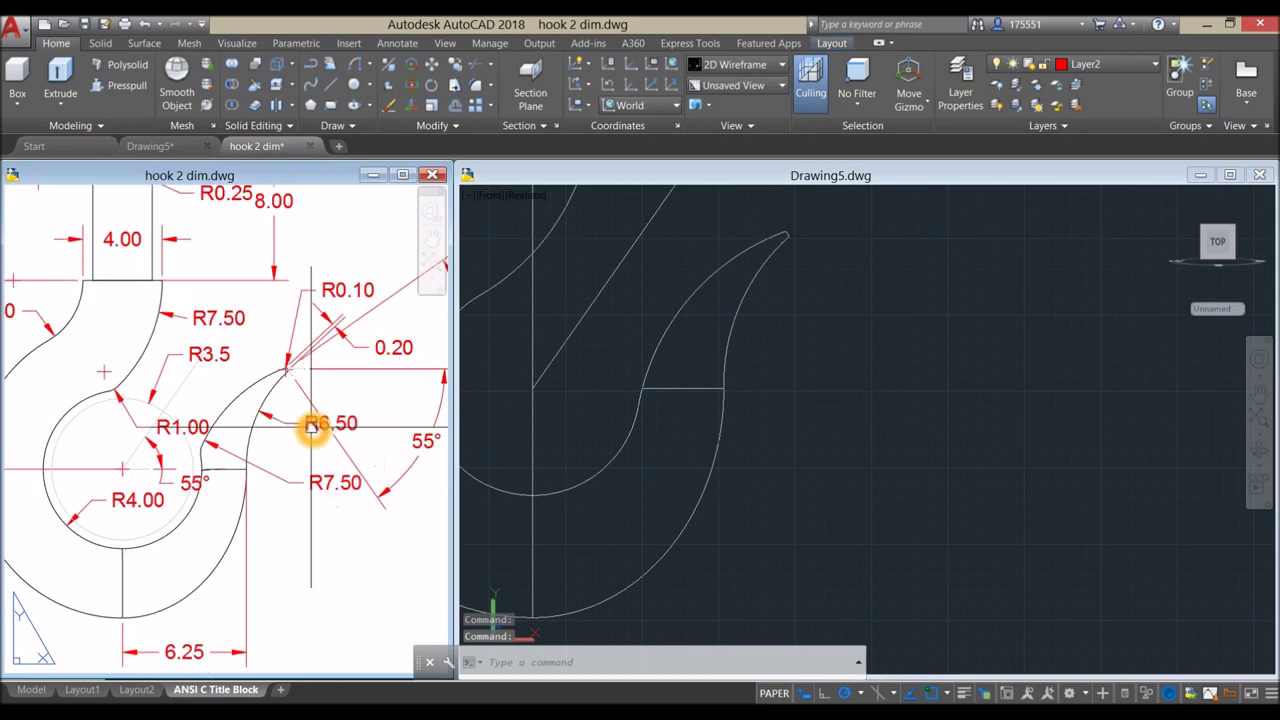
# - In Drawing5, trim the vertical centerline within the shank and the lower part of the hook's round opening
pyautogui.click(790, 288)
pyautogui.moveTo(792, 289); pyautogui.dragTo(744, 328, button='middle')
pyautogui.scroll(-4, 923, 297)
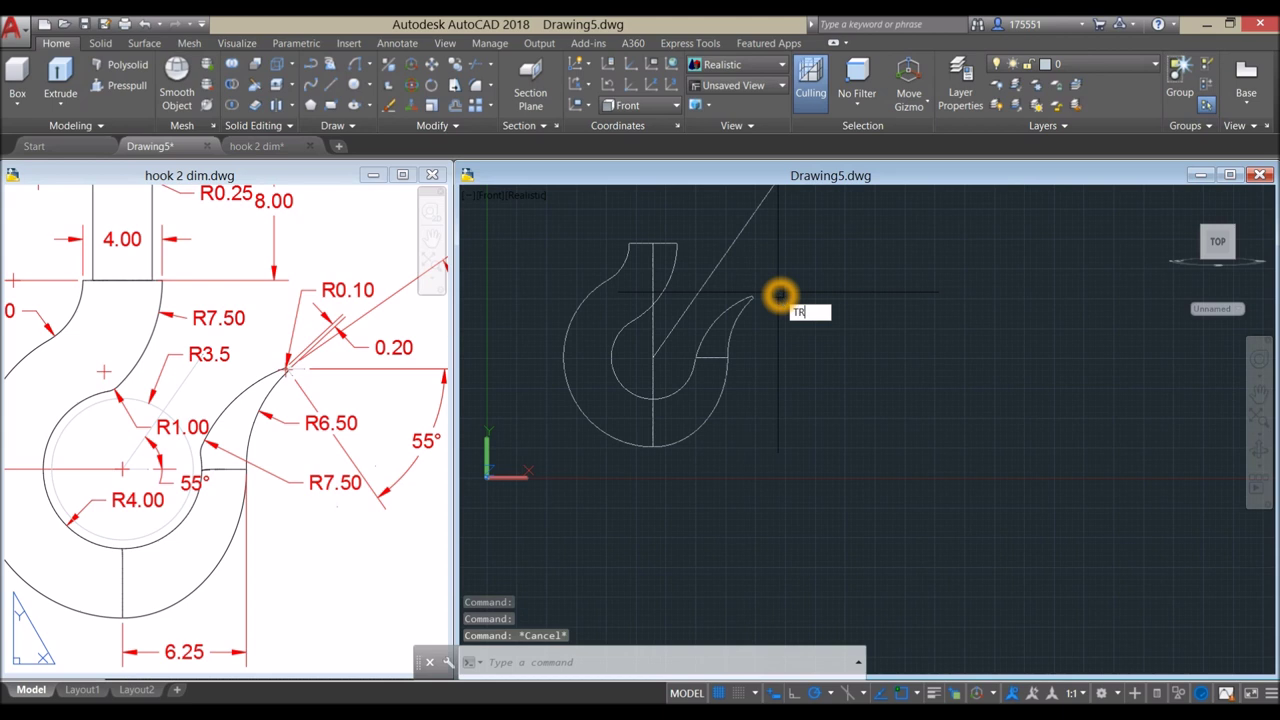
pyautogui.press('Return')
pyautogui.press('Return')
pyautogui.scroll(2, 650, 400)
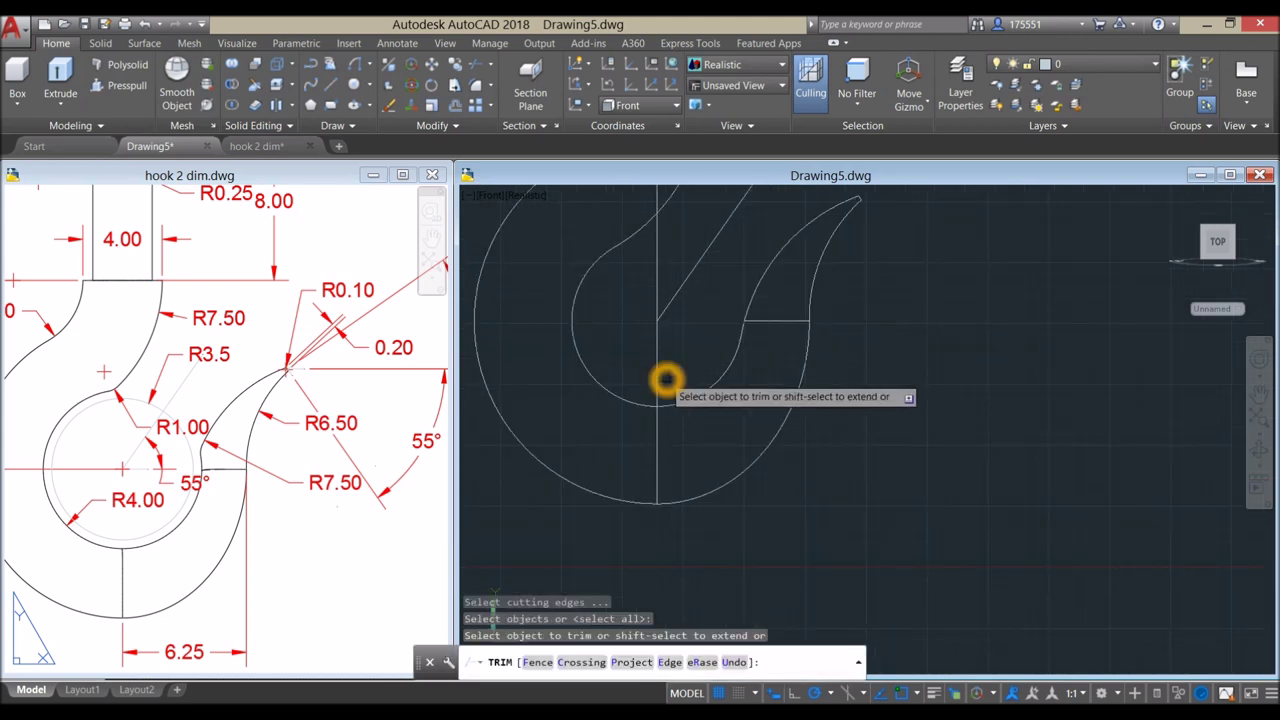
pyautogui.scroll(-2, 660, 378)
pyautogui.moveTo(660, 378); pyautogui.dragTo(683, 322, button='middle')
pyautogui.scroll(2, 680, 310)
pyautogui.rightClick(715, 257)
pyautogui.click(730, 263)
# - Delete the leftover centerline segment and the slanted construction line inside the hook opening
pyautogui.click(700, 397)
pyautogui.click(630, 365)
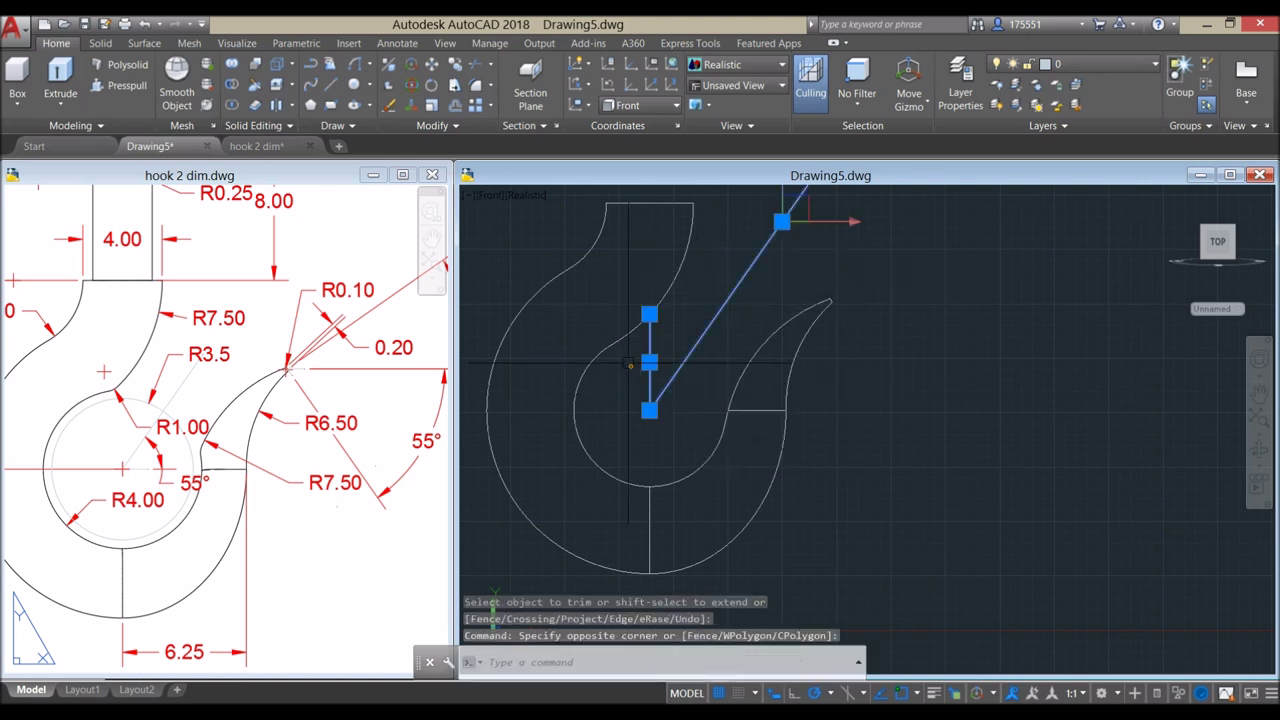
pyautogui.press('Delete')
pyautogui.scroll(-2, 686, 351)
pyautogui.moveTo(686, 351); pyautogui.dragTo(574, 357, button='middle')
pyautogui.scroll(-2, 555, 263)
# - Copy the whole hook profile twice, placing the copies side by side to the right of the original
pyautogui.click(555, 263)
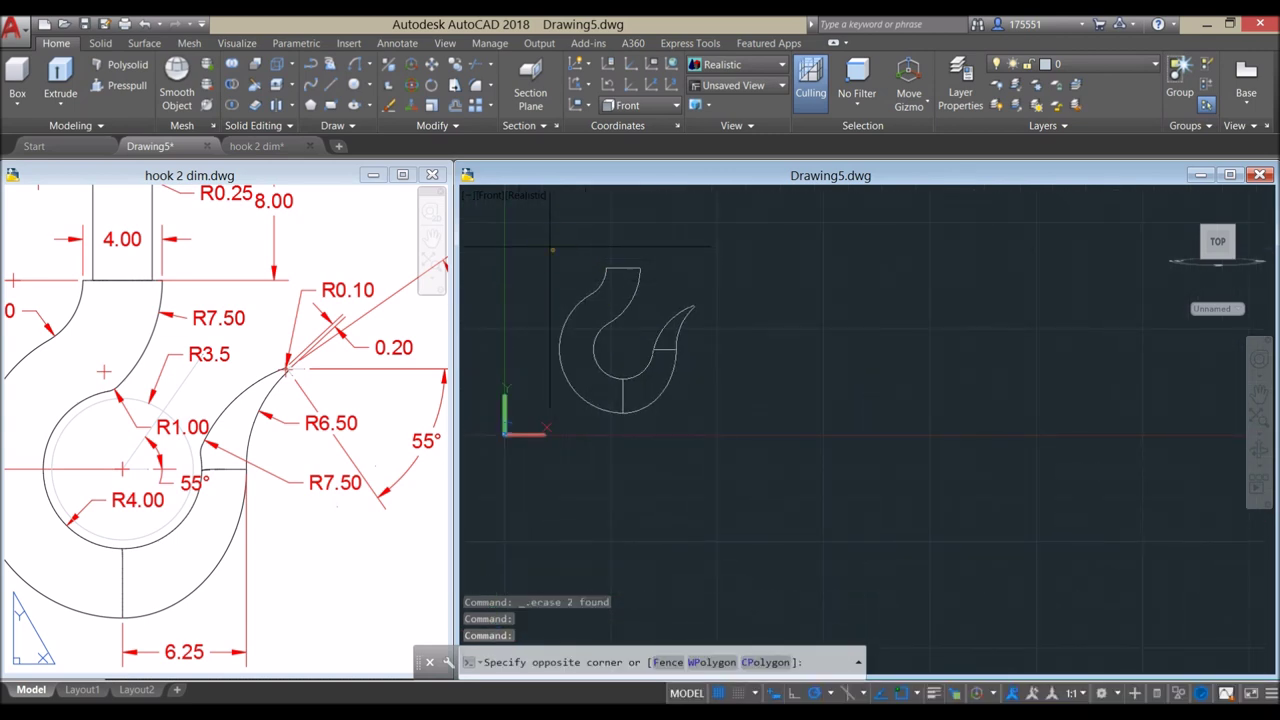
pyautogui.click(749, 423)
pyautogui.rightClick(720, 247)
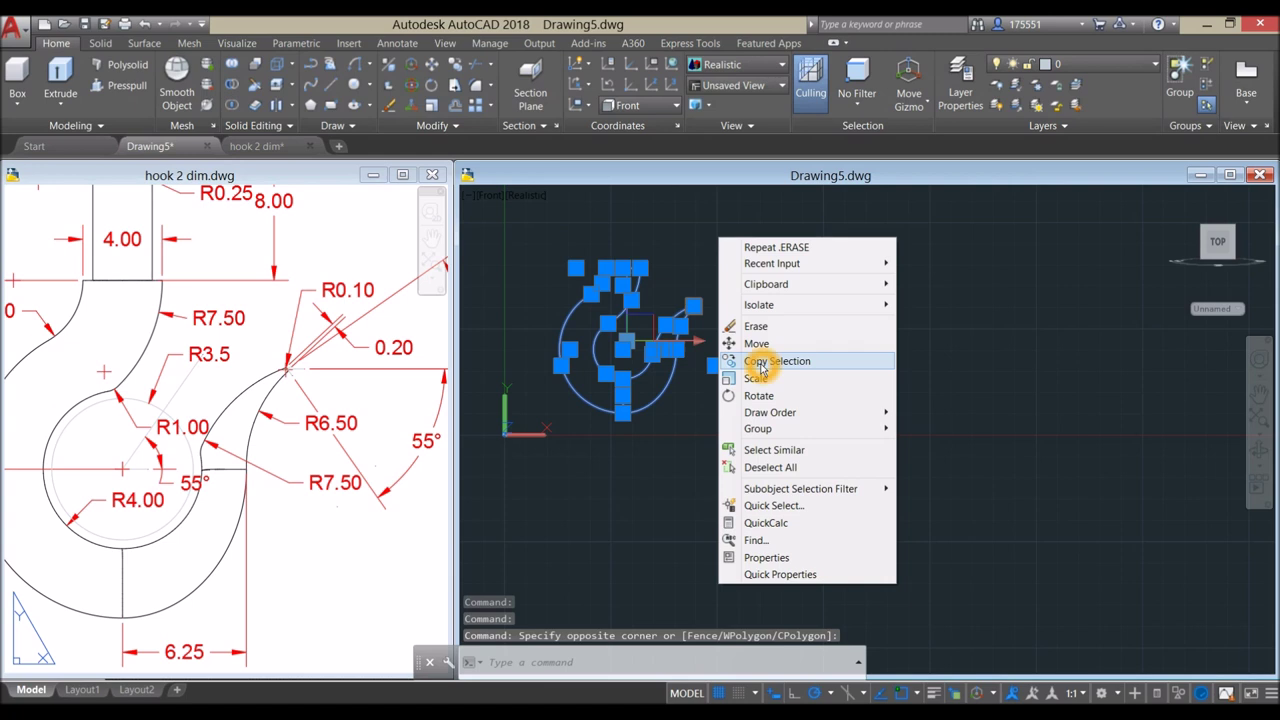
pyautogui.click(760, 361)
pyautogui.click(688, 452)
pyautogui.moveTo(857, 452); pyautogui.dragTo(725, 408, button='middle')
pyautogui.click(746, 399)
pyautogui.scroll(-3, 748, 395)
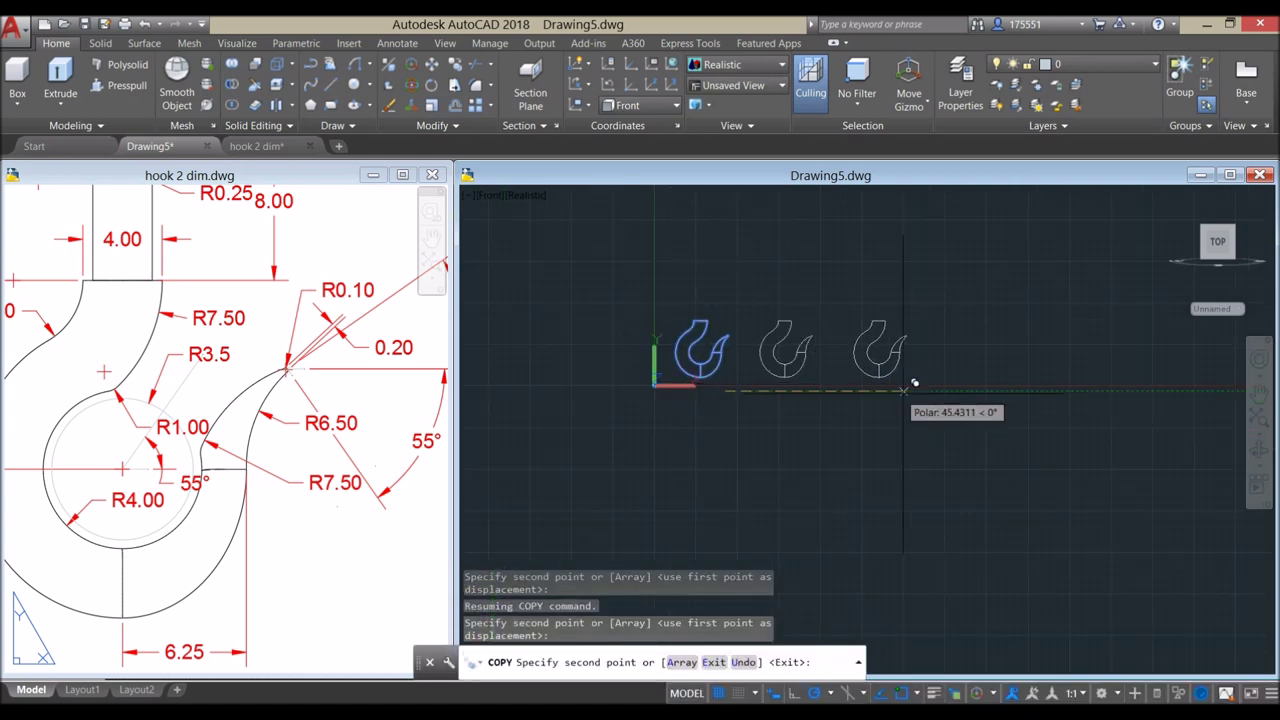
pyautogui.click(914, 393)
pyautogui.rightClick(963, 314)
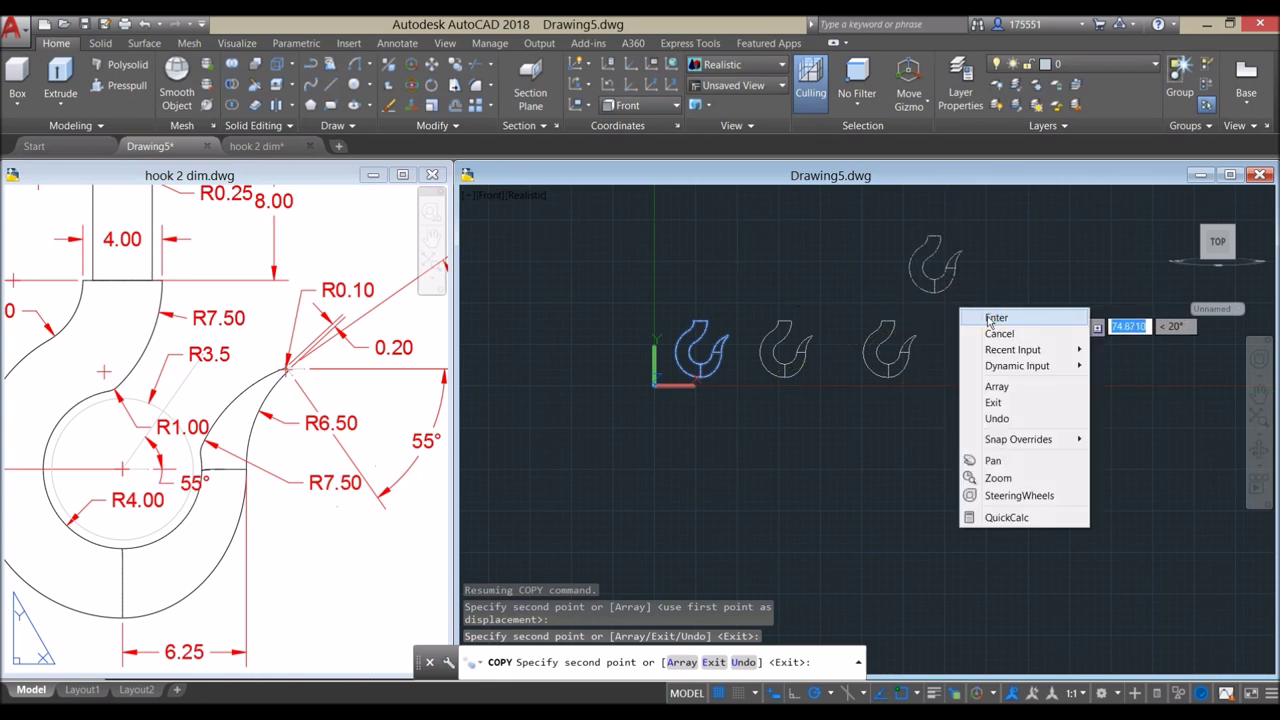
pyautogui.click(986, 317)
pyautogui.scroll(5, 695, 362)
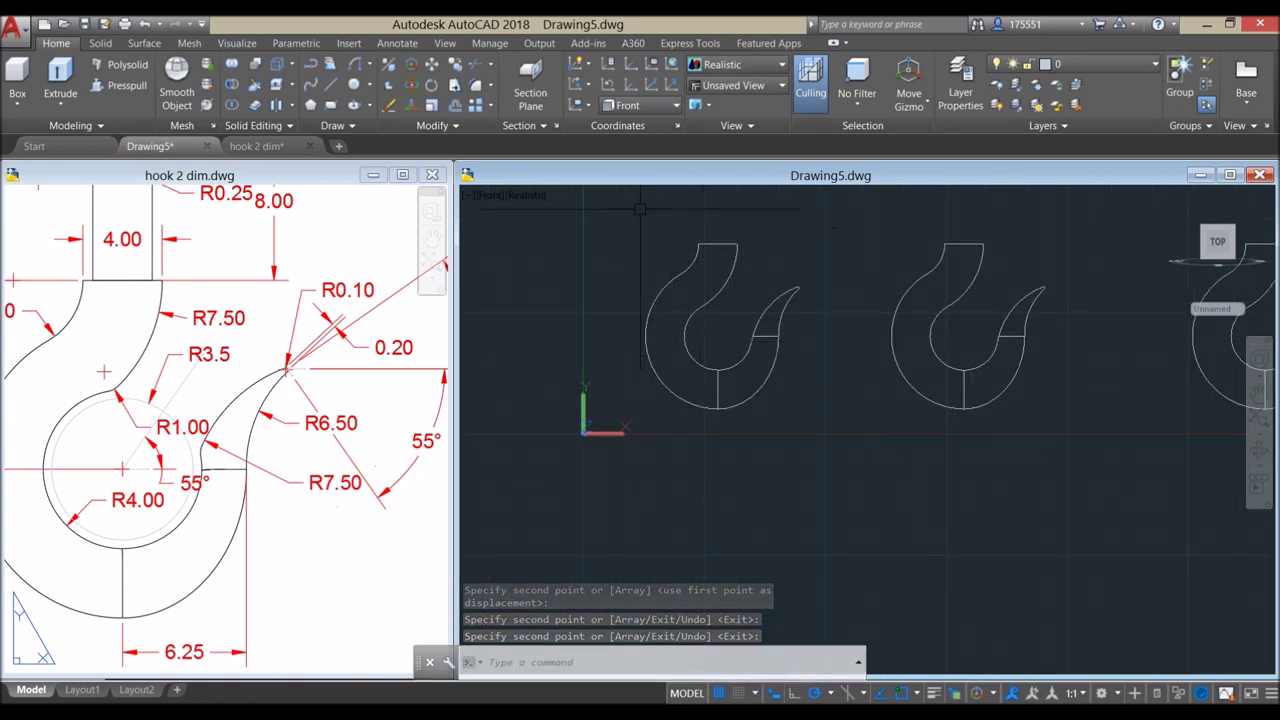
pyautogui.click(633, 210)
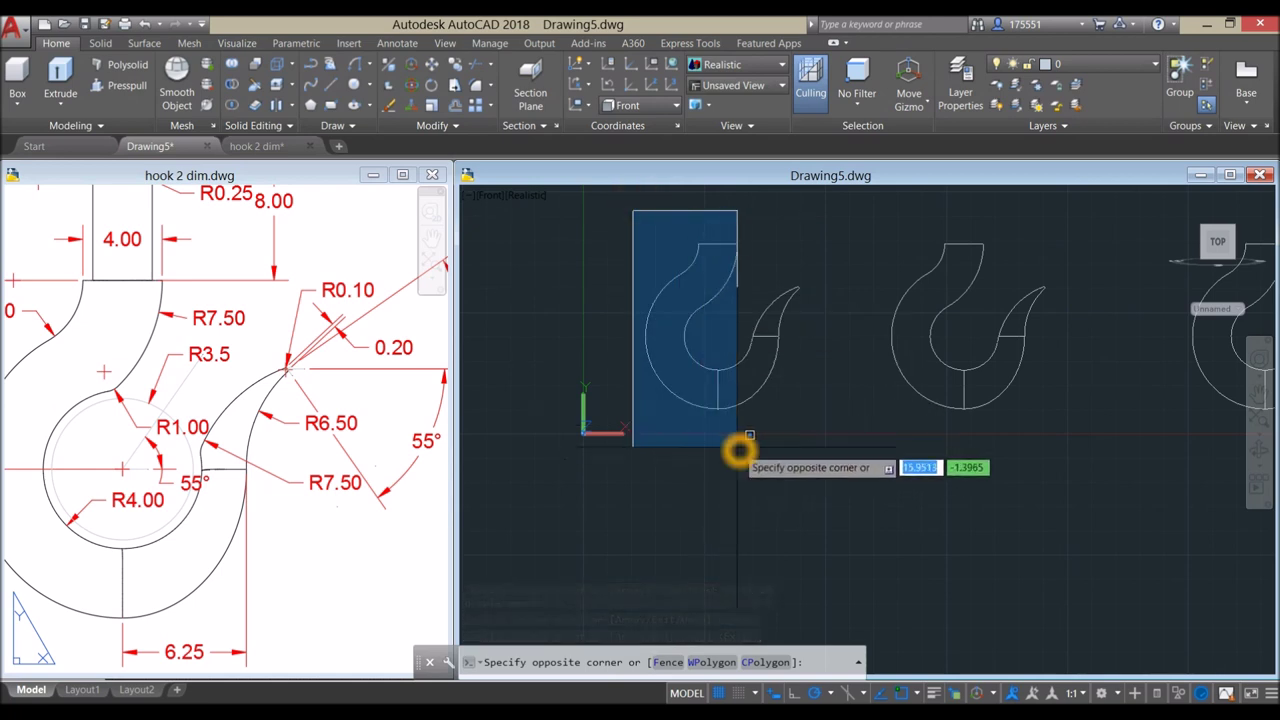
pyautogui.press('Escape')
pyautogui.click(754, 363)
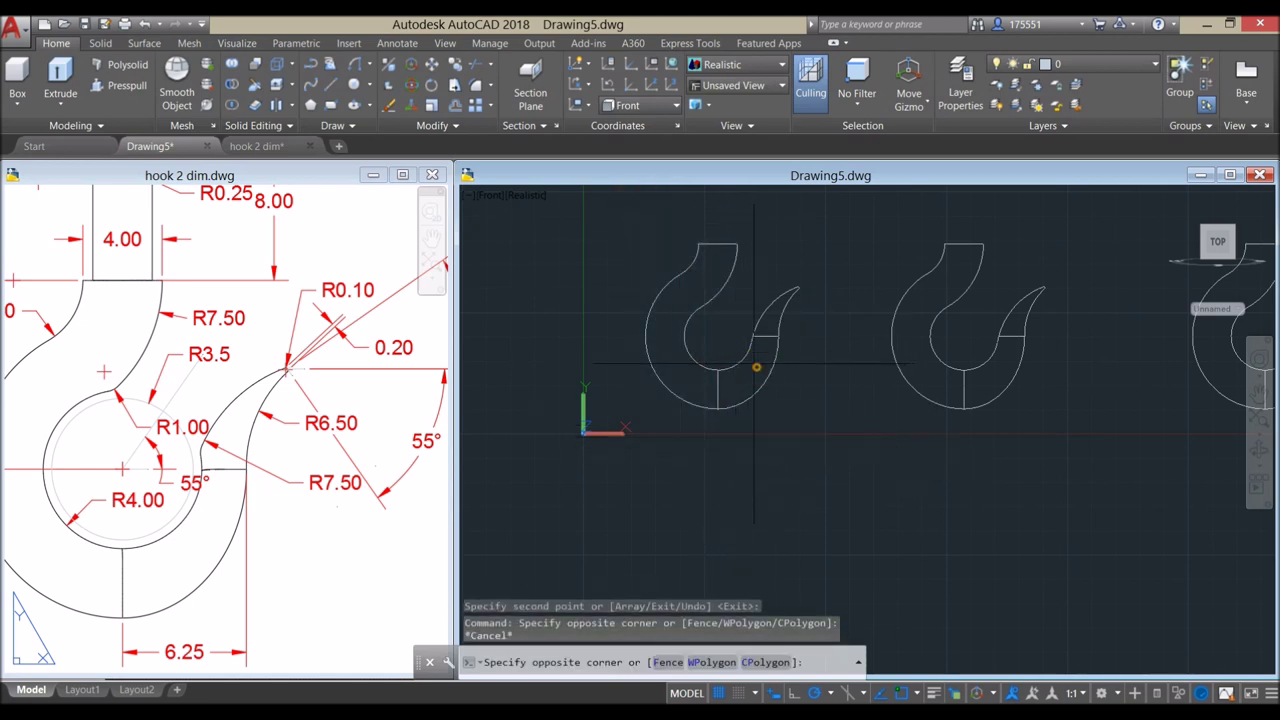
pyautogui.press('Escape')
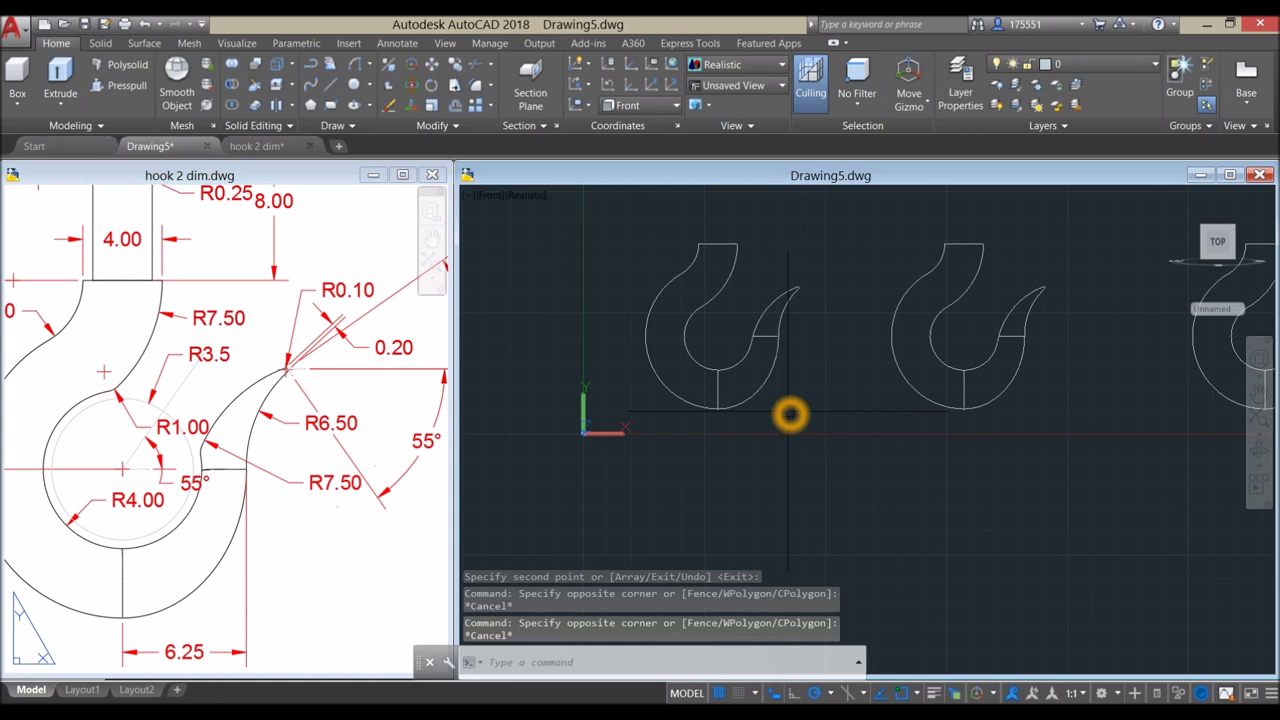
# - Trim the first hook's inner arc between the lower vertical line and the tip
pyautogui.press('Return')
pyautogui.press('Return')
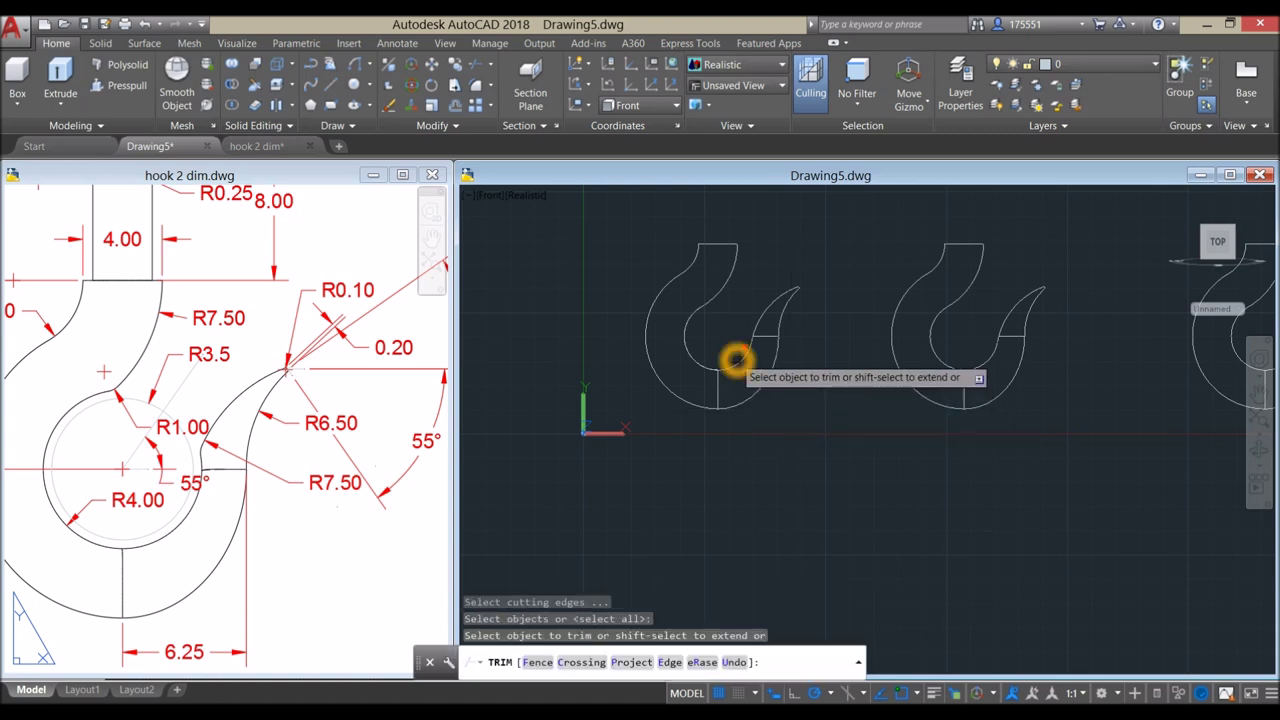
pyautogui.click(738, 404)
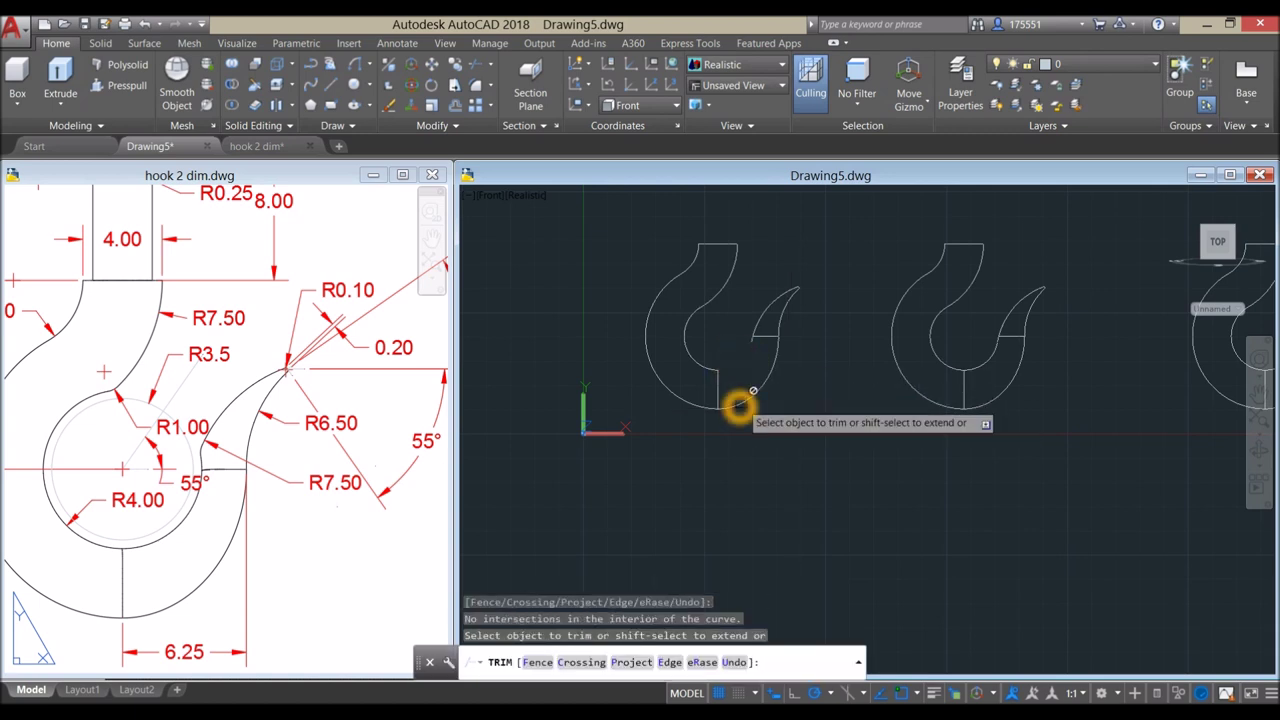
pyautogui.click(740, 408)
pyautogui.press('Escape')
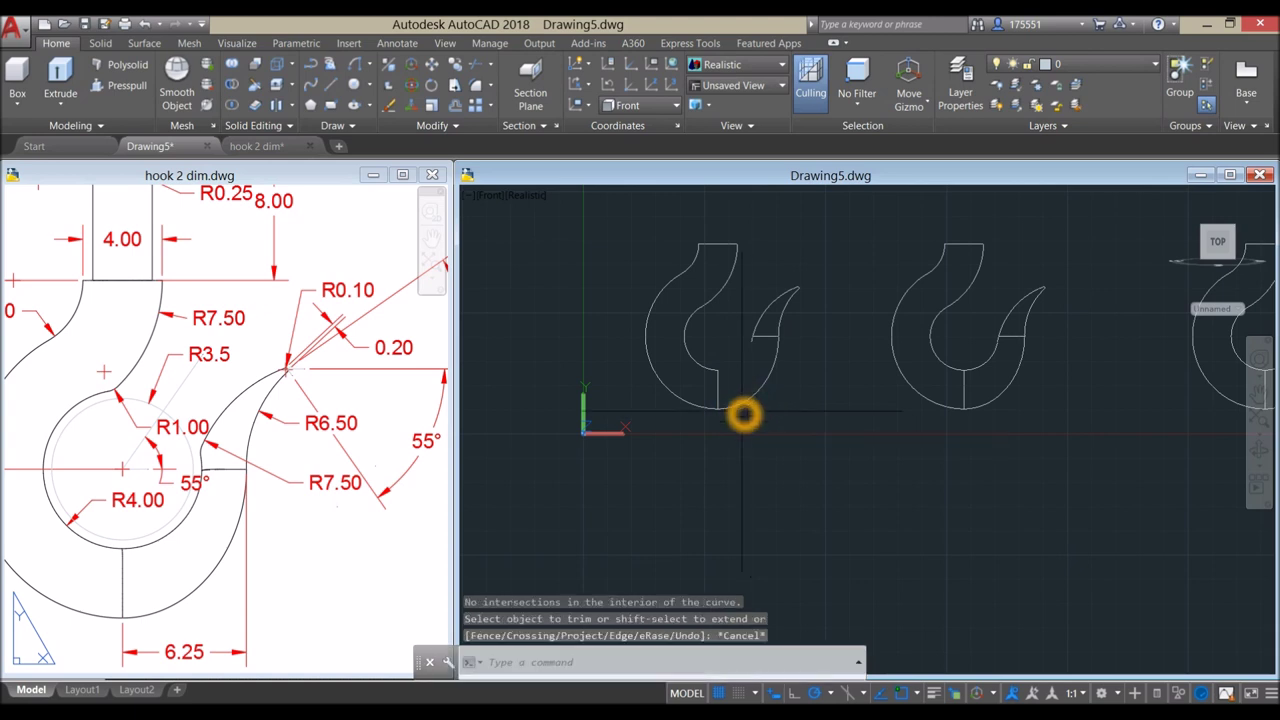
# - Delete the lower-right ellipse quarter and the tip outline from the first hook, keeping its shank and left half
pyautogui.click(742, 404)
pyautogui.click(813, 433)
pyautogui.press('Delete')
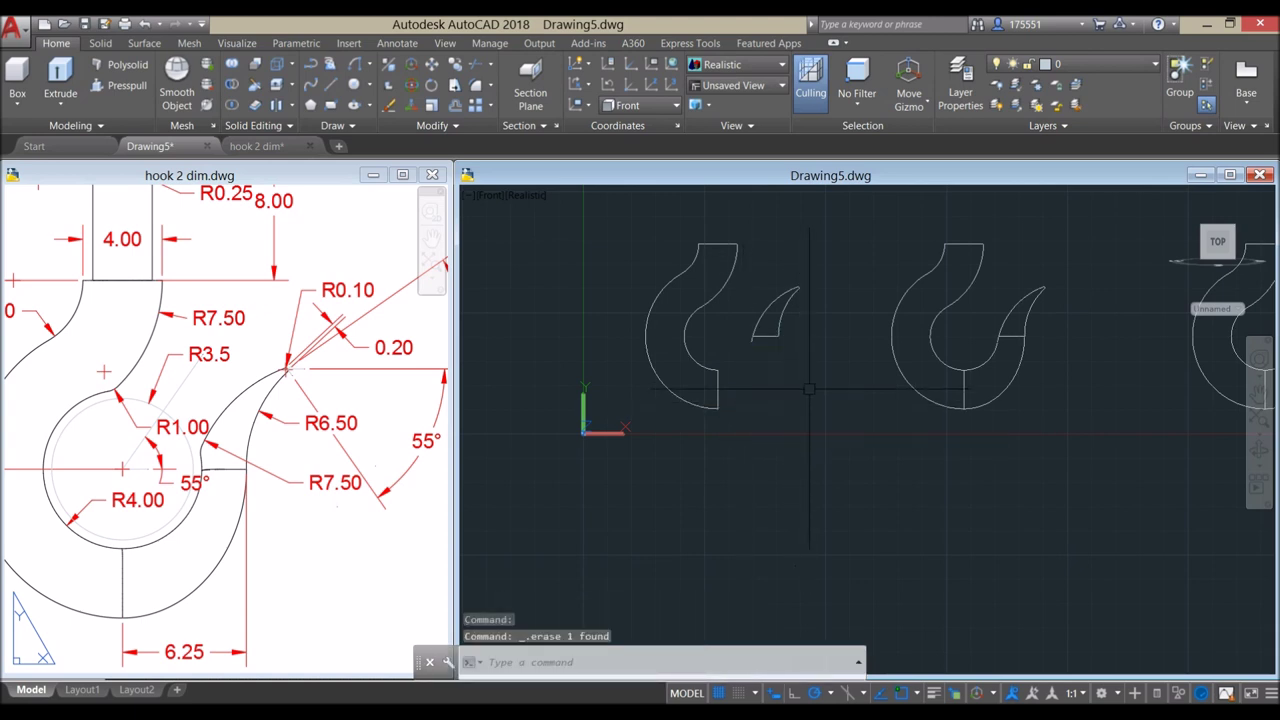
pyautogui.click(826, 378)
pyautogui.click(752, 258)
pyautogui.press('Delete')
# - Trim the second hook's inner arc between the shank and the lower vertical line
pyautogui.press('p')
pyautogui.press('Return')
pyautogui.moveTo(809, 257); pyautogui.dragTo(675, 277)
pyautogui.moveTo(822, 340); pyautogui.dragTo(748, 322)
pyautogui.press('Escape')
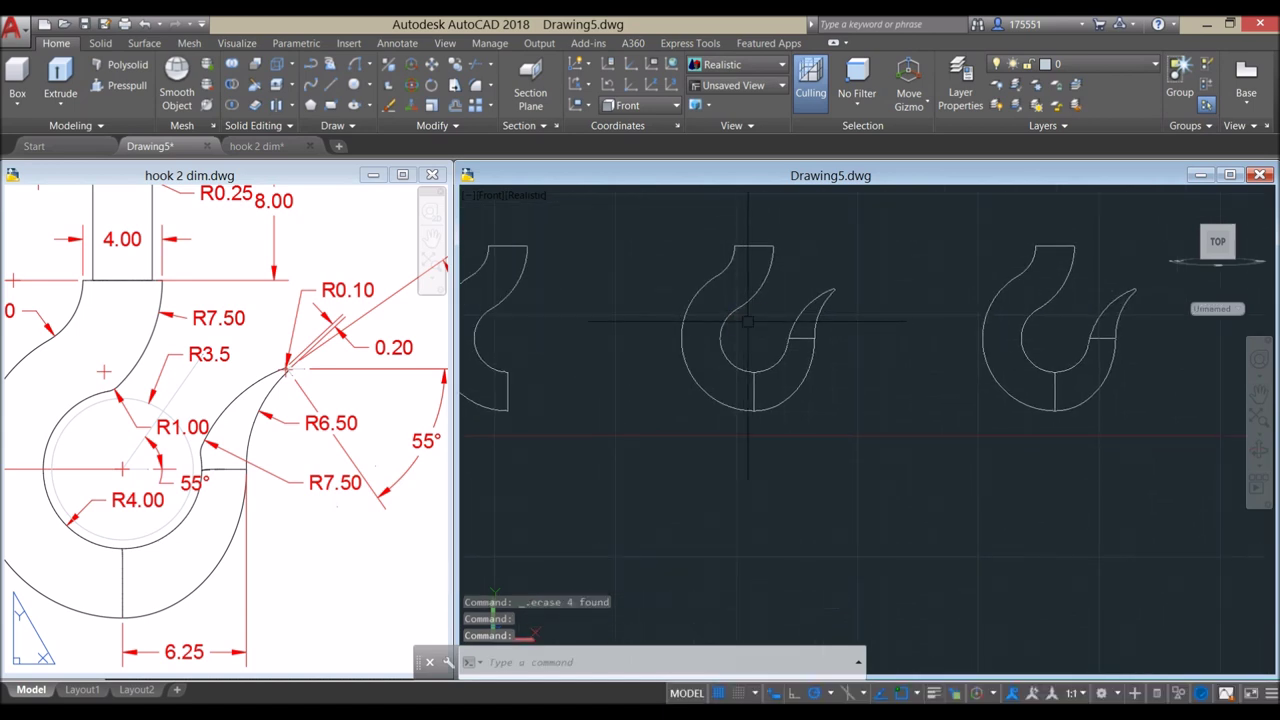
pyautogui.press('Return')
pyautogui.press('Return')
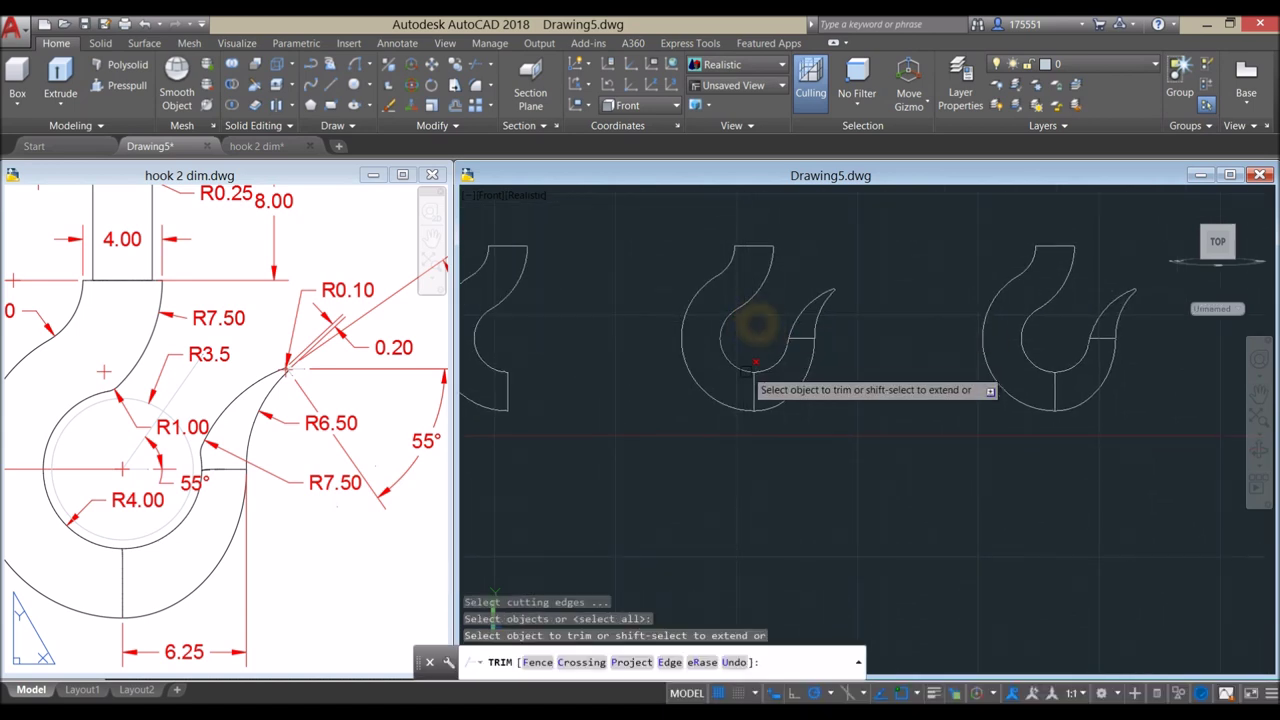
pyautogui.click(751, 323)
pyautogui.click(748, 374)
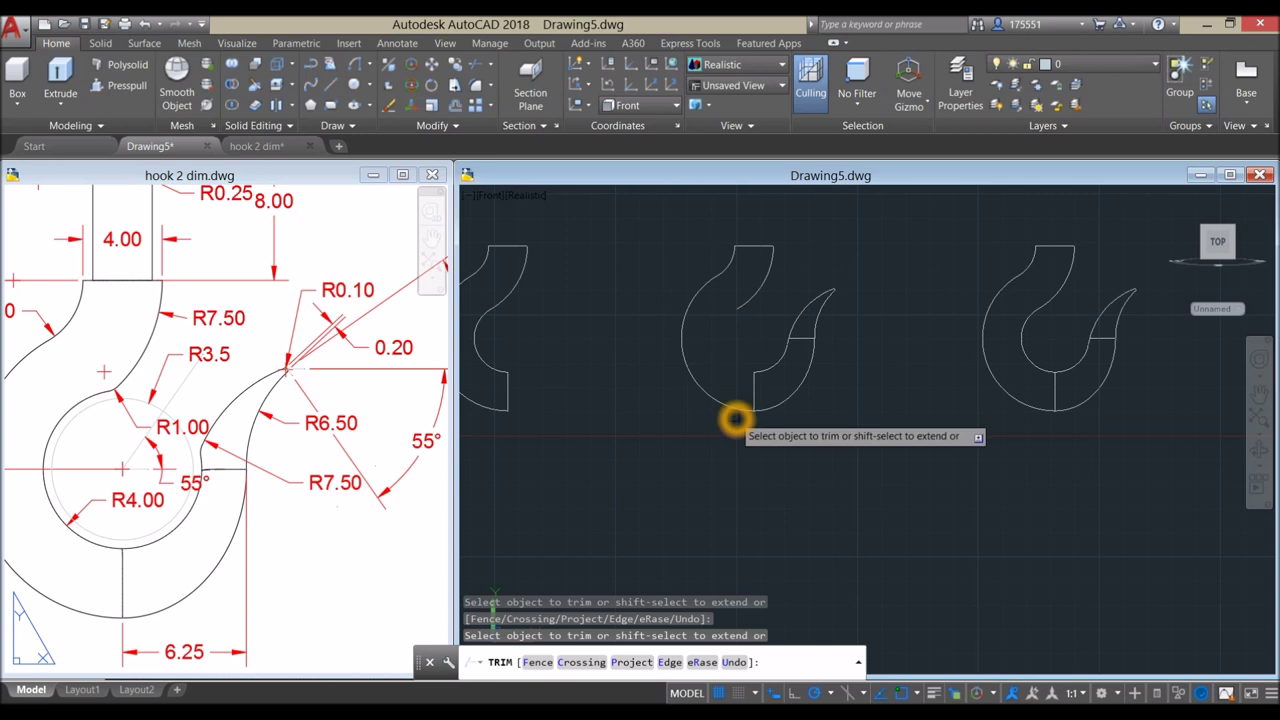
pyautogui.press('Escape')
# - Delete the second hook's shank outline and large outer left arc, keeping its lower-right quarter and tip
pyautogui.click(786, 280)
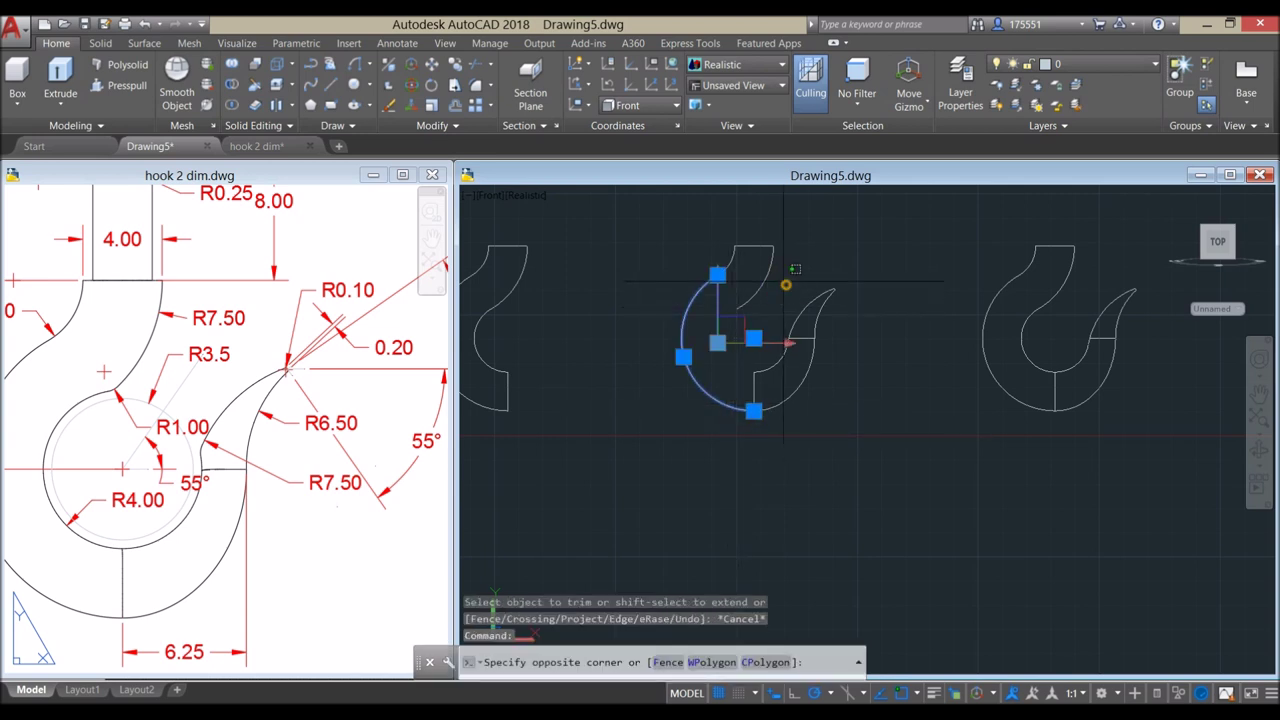
pyautogui.click(703, 215)
pyautogui.press('Delete')
pyautogui.moveTo(771, 286); pyautogui.dragTo(690, 299, button='middle')
pyautogui.click(740, 277)
pyautogui.click(766, 335)
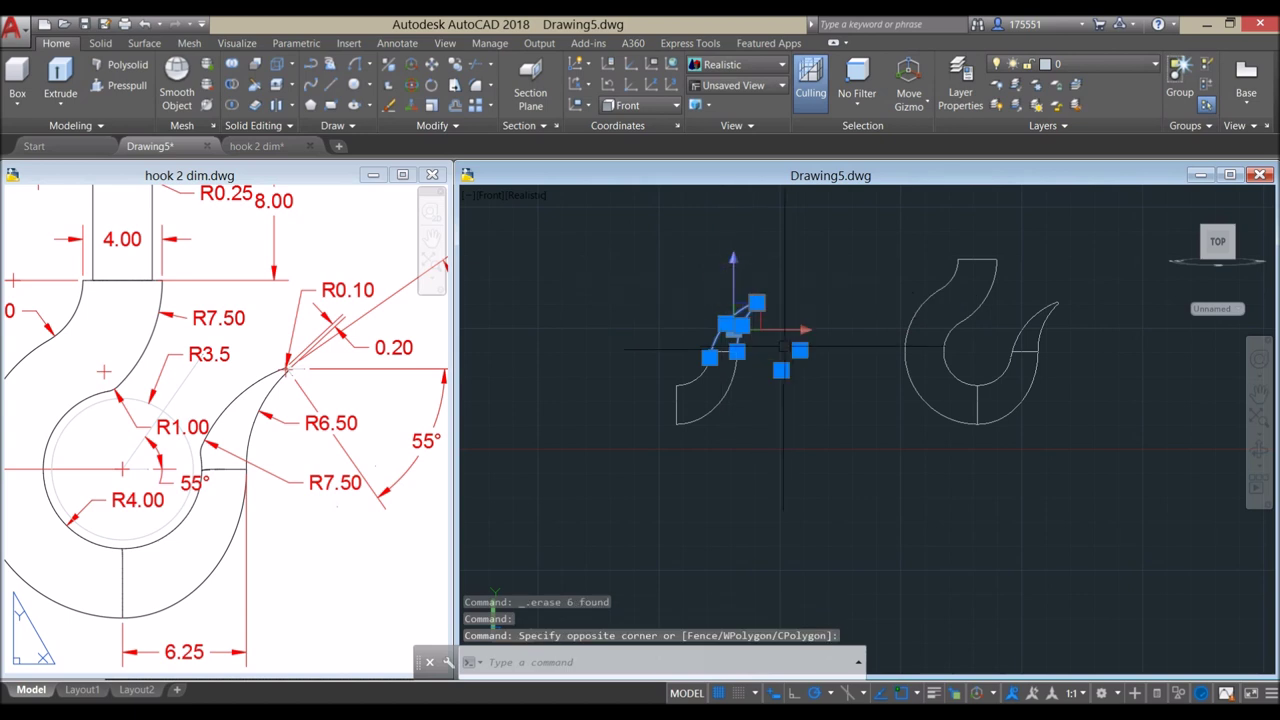
pyautogui.press('Escape')
# - Trim the second hook section's inner tip arc above the short horizontal line
pyautogui.write('TR')
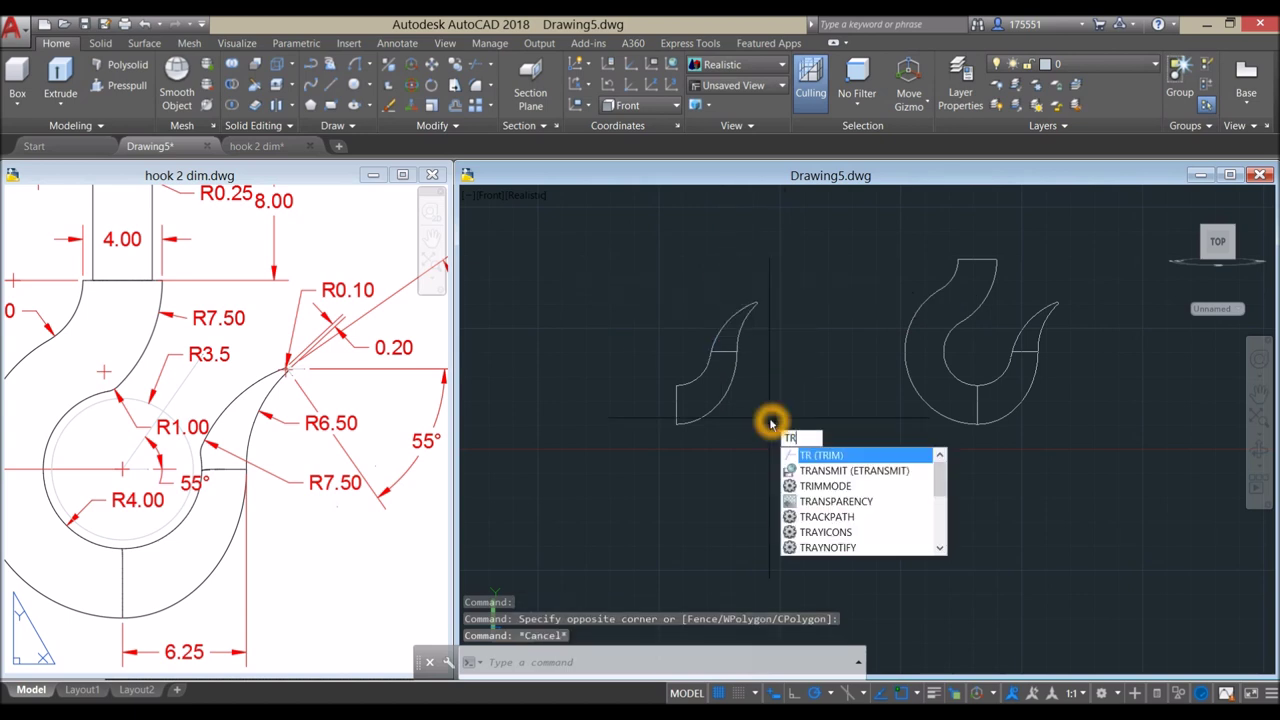
pyautogui.press('Return')
pyautogui.press('Return')
pyautogui.scroll(3, 735, 335)
pyautogui.click(710, 327)
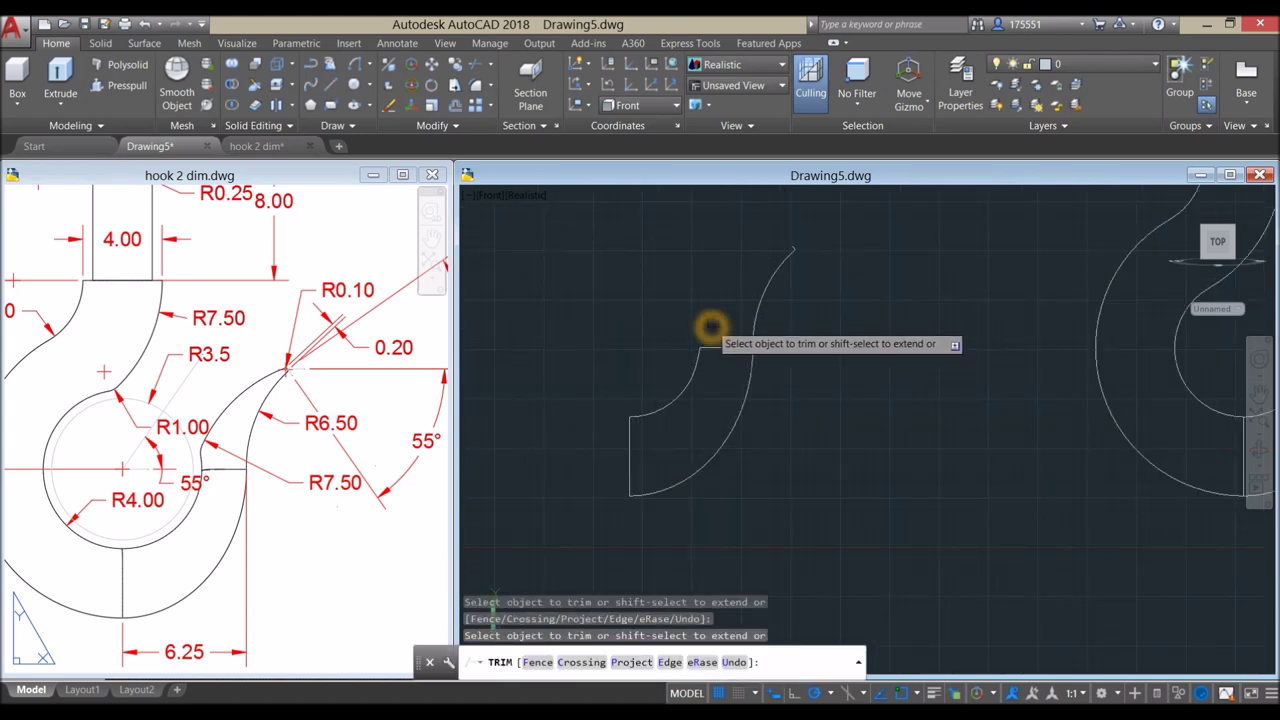
pyautogui.rightClick(791, 334)
pyautogui.click(815, 331)
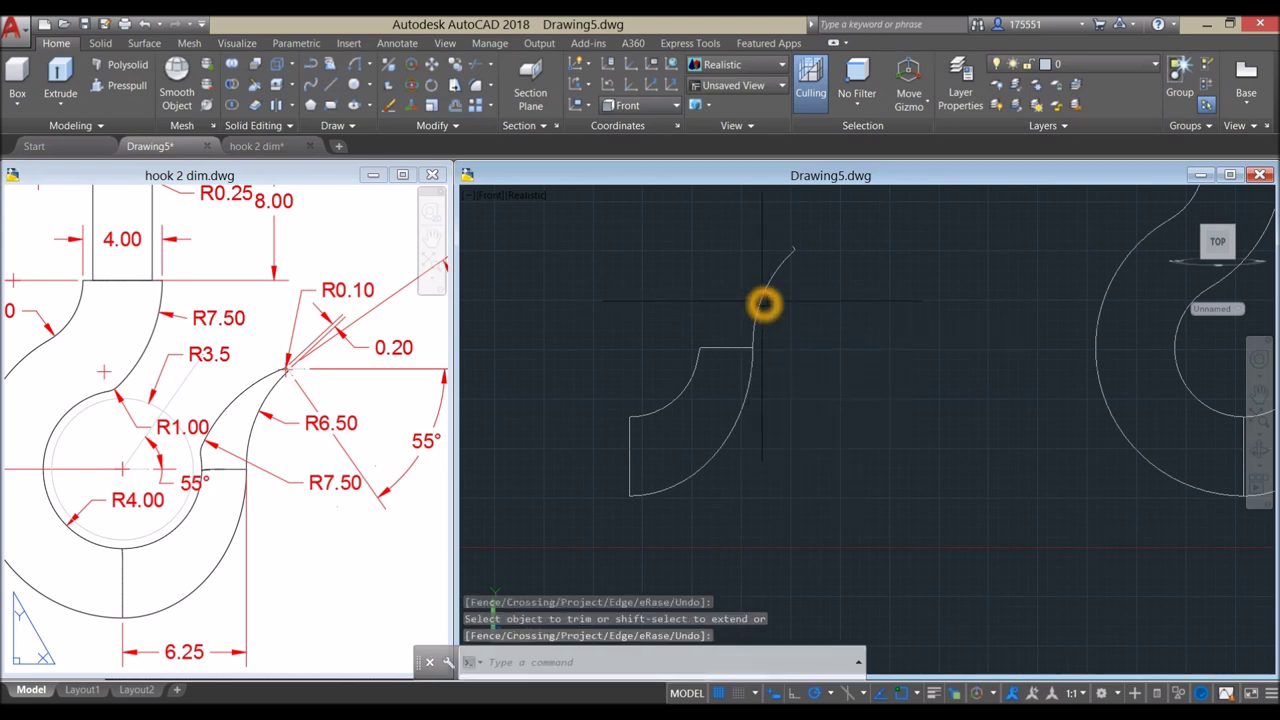
# - Delete the remaining outer tip arc and tip end from the second hook, keeping only its closed lower-right quarter
pyautogui.click(763, 303)
pyautogui.press('Delete')
pyautogui.click(822, 292)
pyautogui.click(745, 213)
pyautogui.press('Delete')
# - Delete the shank, body arcs, lower-right arc and lower vertical line from the third hook, keeping the tip and its horizontal line
pyautogui.scroll(-4, 880, 318)
pyautogui.moveTo(871, 320); pyautogui.dragTo(602, 367, button='middle')
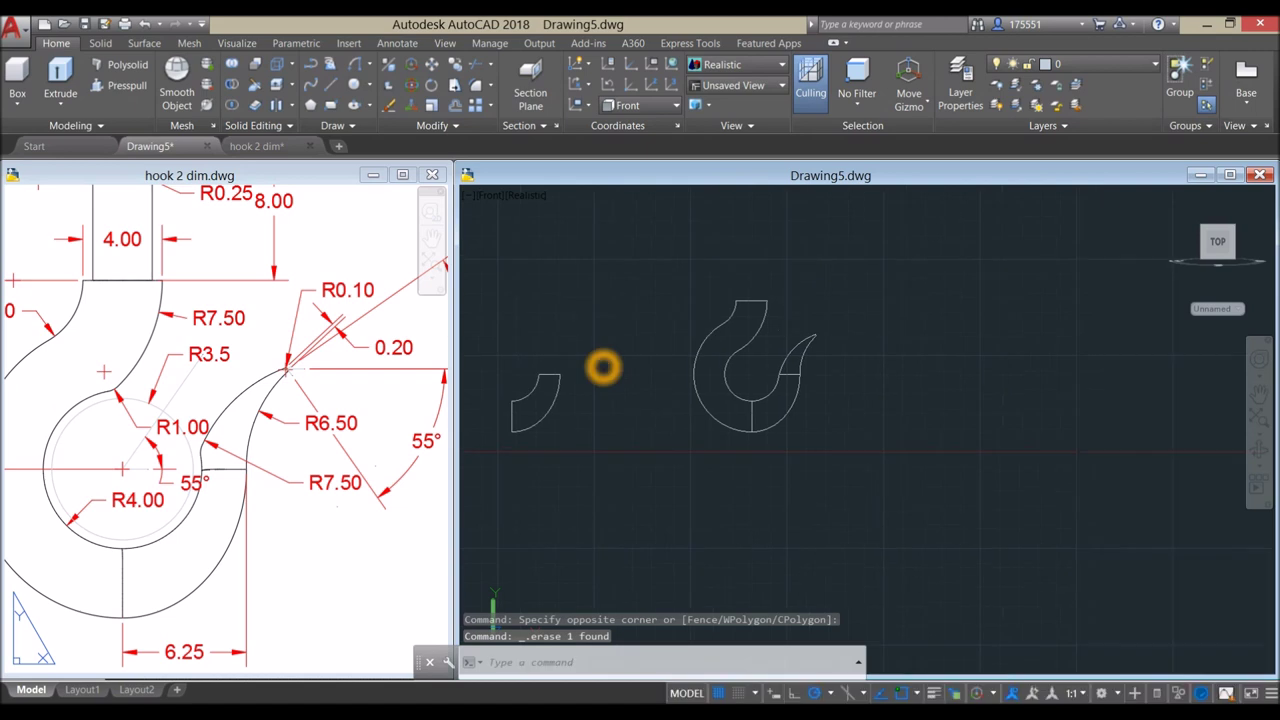
pyautogui.click(770, 438)
pyautogui.click(686, 280)
pyautogui.press('Delete')
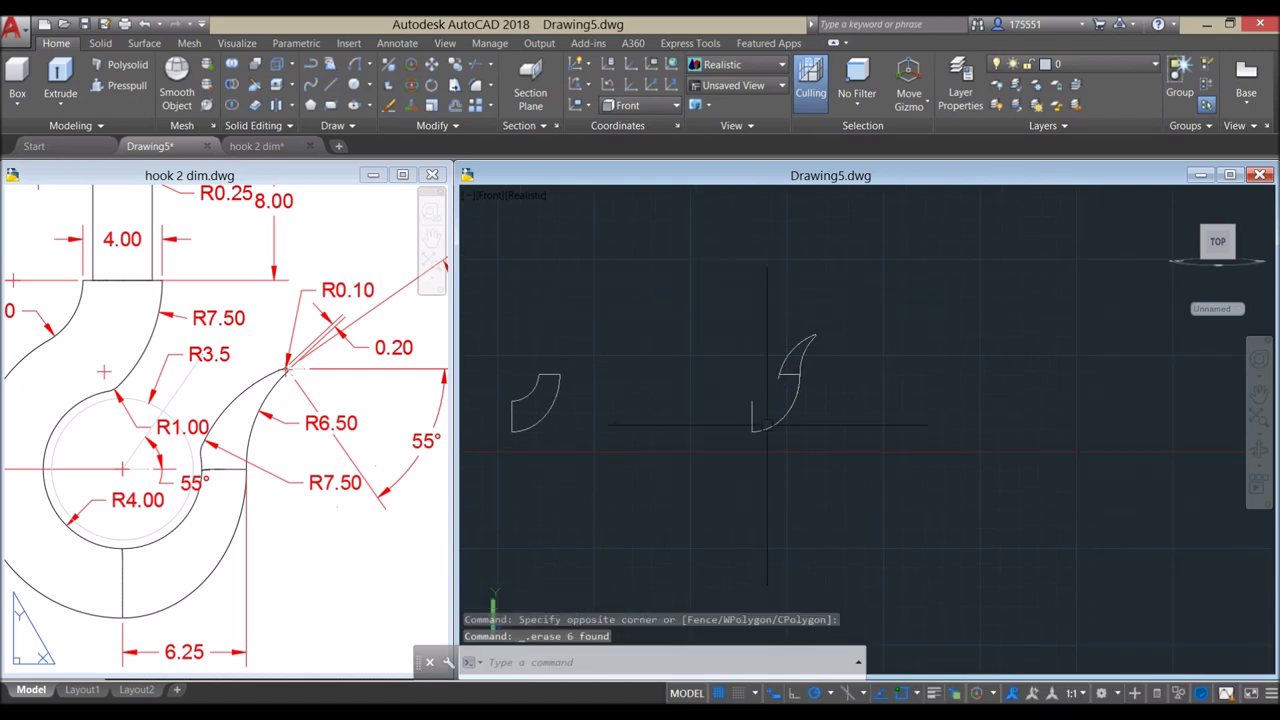
pyautogui.click(815, 443)
pyautogui.click(694, 383)
pyautogui.press('Delete')
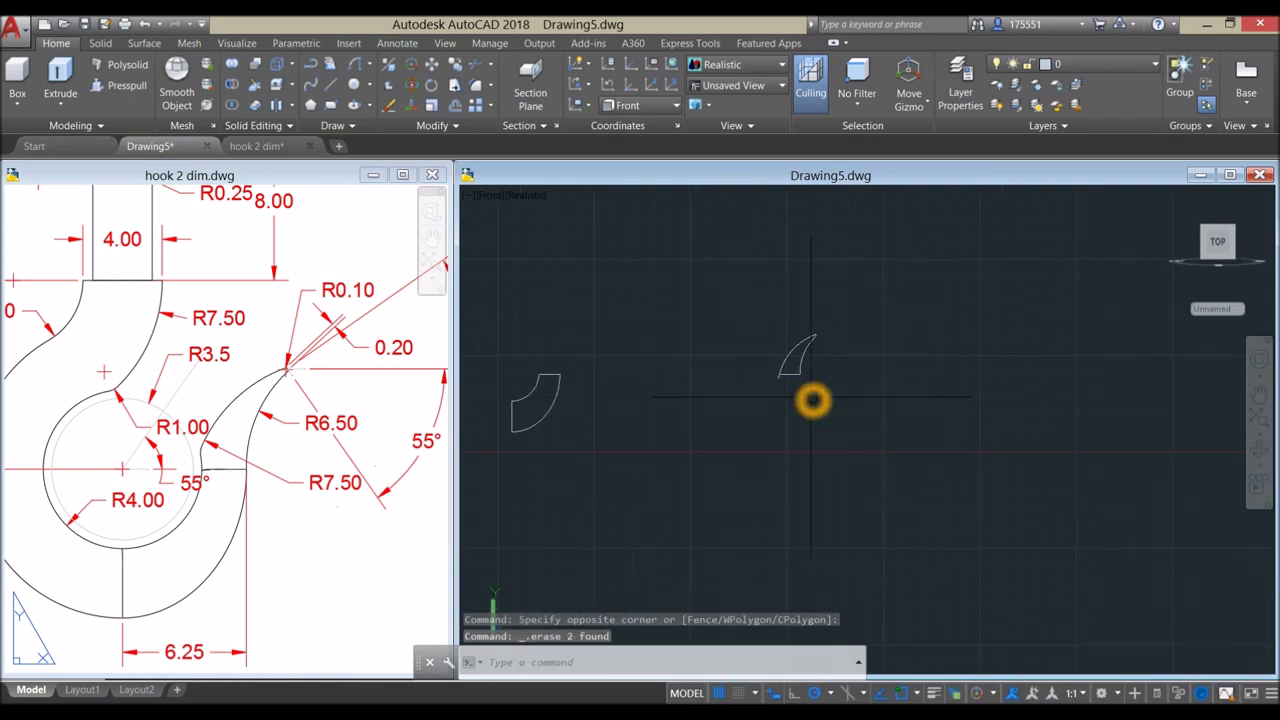
# - Trim the stub of the third section's inner tip arc that extends below its horizontal base line
pyautogui.press('Return')
pyautogui.scroll(4, 775, 392)
pyautogui.rightClick(748, 381)
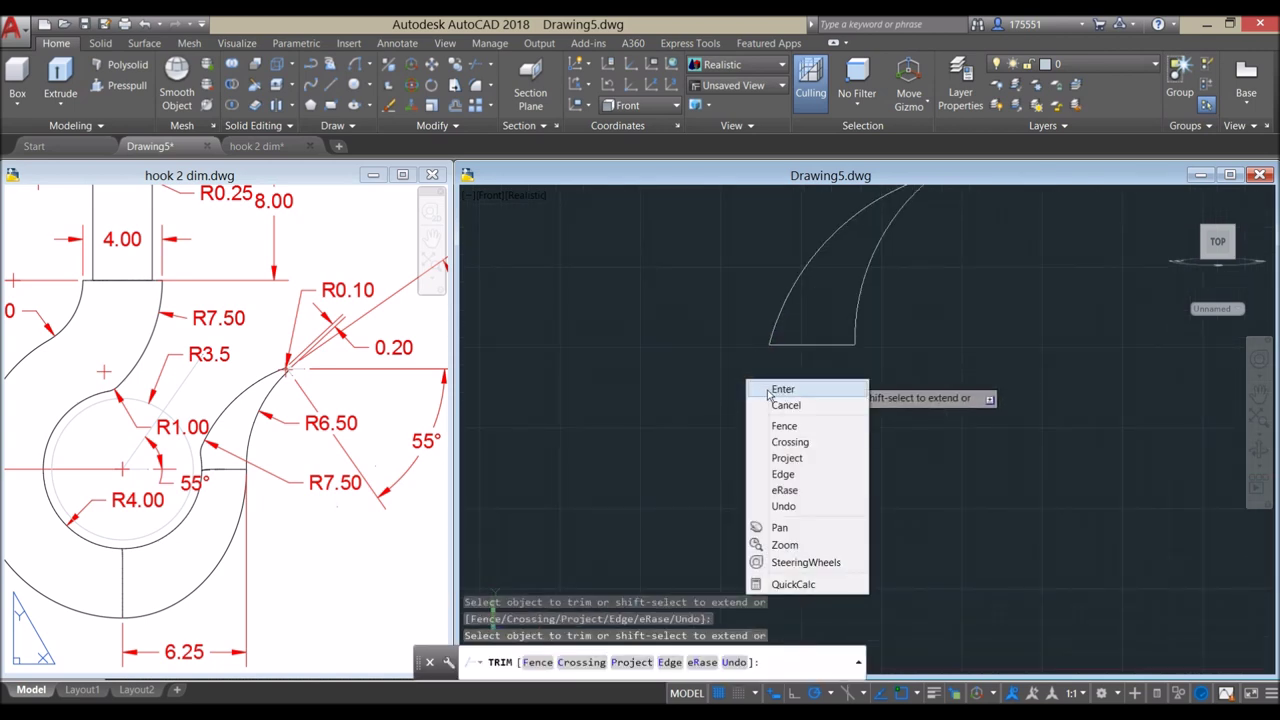
pyautogui.click(774, 390)
pyautogui.scroll(-5, 766, 394)
pyautogui.moveTo(674, 420); pyautogui.dragTo(885, 392, button='middle')
pyautogui.press('Escape')
# - Join the two arcs along the inner side of the shank section into one polyline
pyautogui.scroll(3, 663, 334)
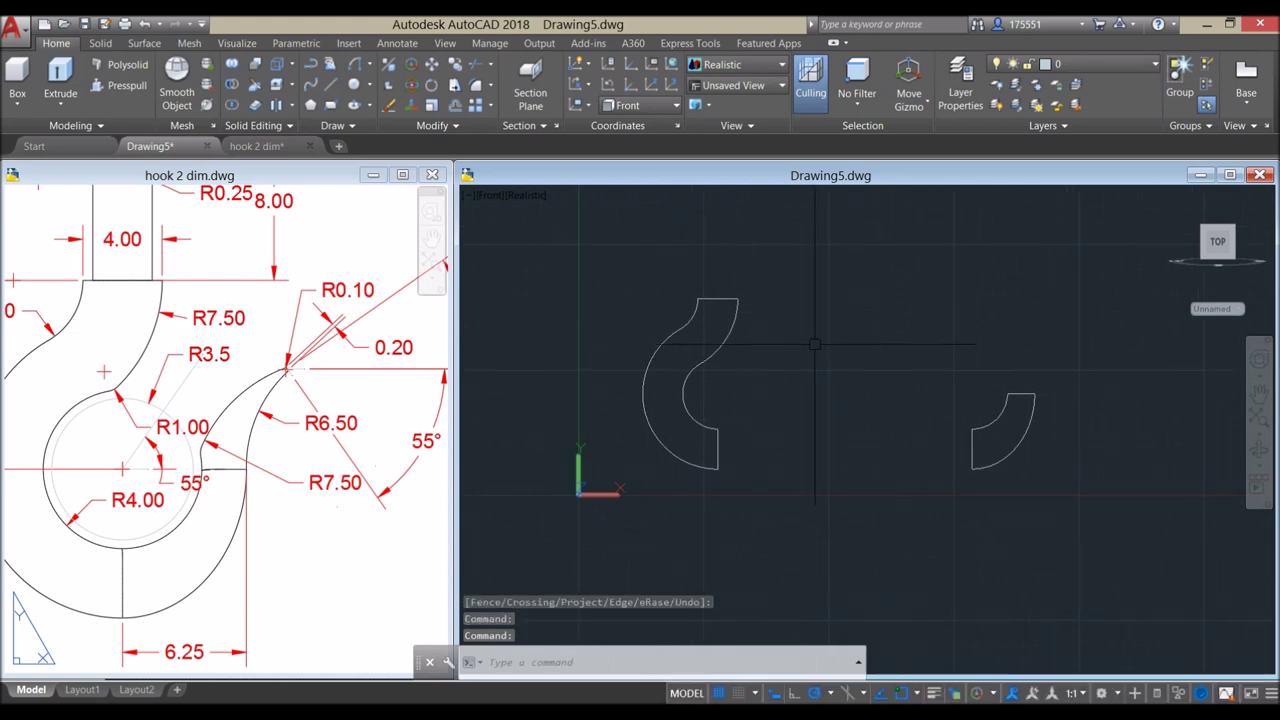
pyautogui.write('j')
pyautogui.press('Return')
pyautogui.scroll(3, 735, 330)
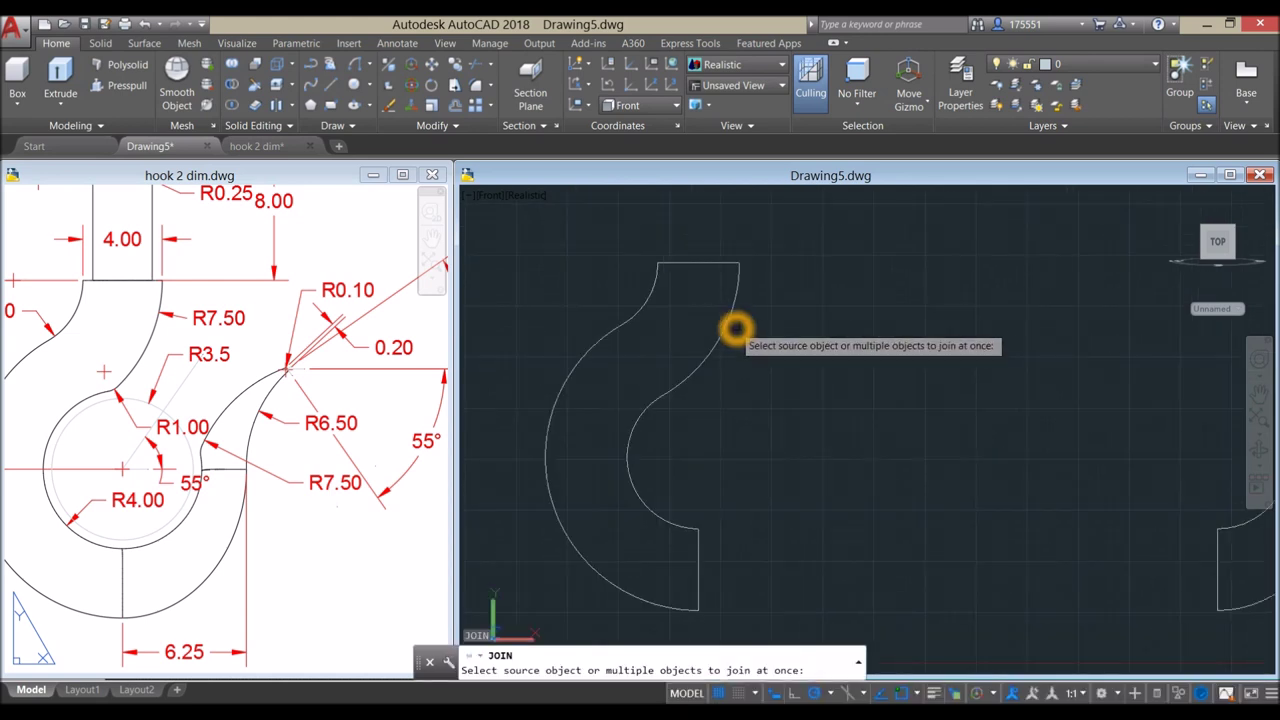
pyautogui.click(735, 330)
pyautogui.click(643, 419)
pyautogui.rightClick(751, 386)
# - Join the short upper arc and the large arc on the shank section's outer side into one polyline
pyautogui.rightClick(765, 338)
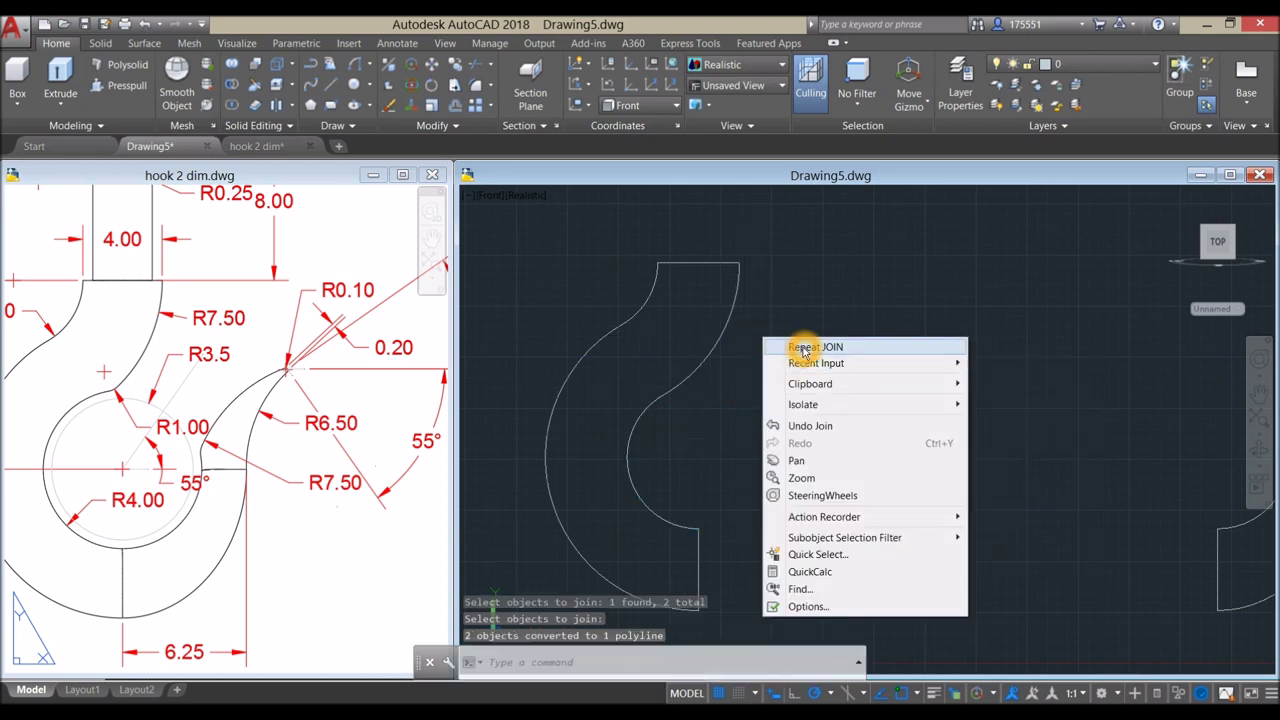
pyautogui.click(803, 348)
pyautogui.click(643, 305)
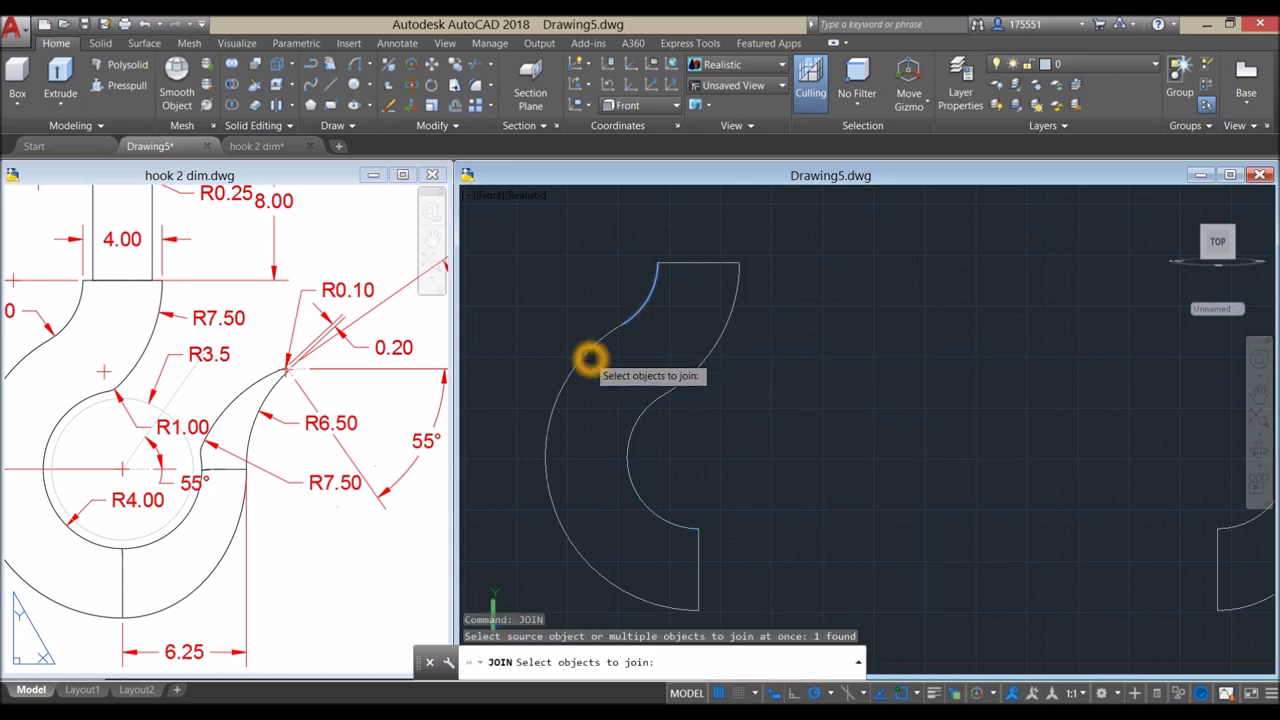
pyautogui.click(590, 358)
pyautogui.rightClick(761, 325)
# - Join the large inner arc and the short upper arc of the lower-quarter section into one polyline and check the joined curve
pyautogui.scroll(-5, 614, 334)
pyautogui.scroll(5, 731, 367)
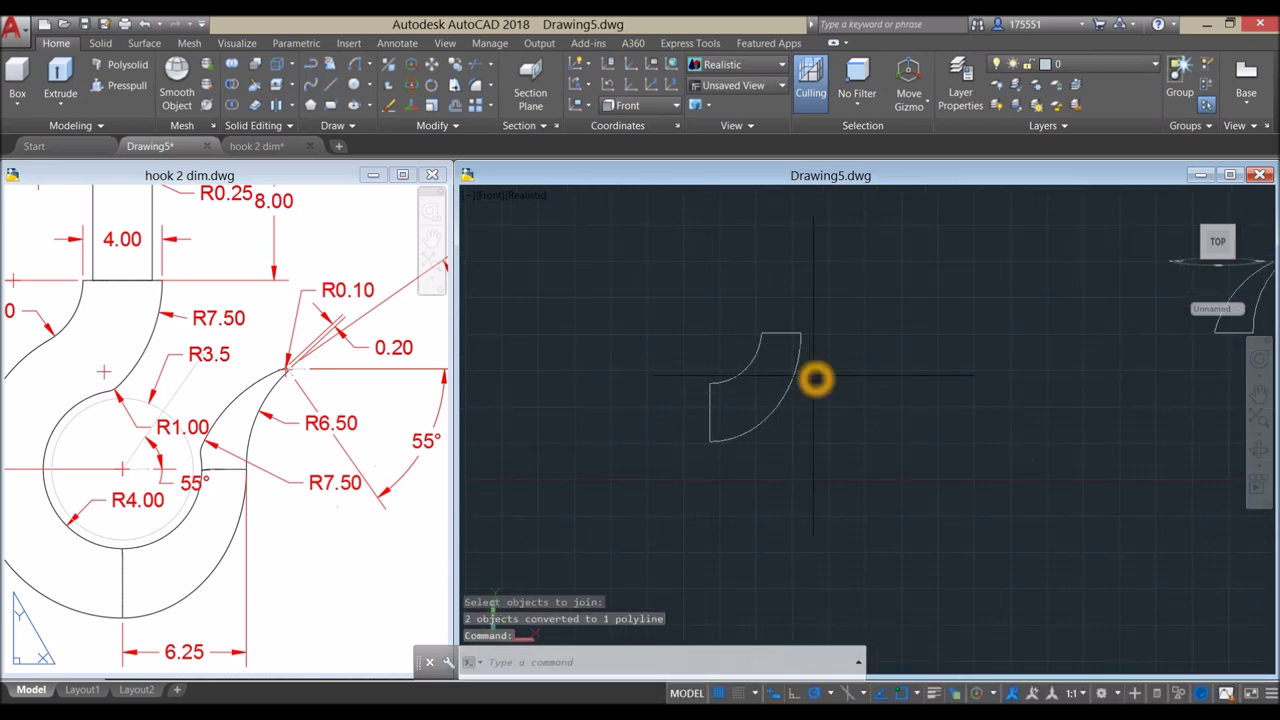
pyautogui.press('Return')
pyautogui.scroll(4, 700, 330)
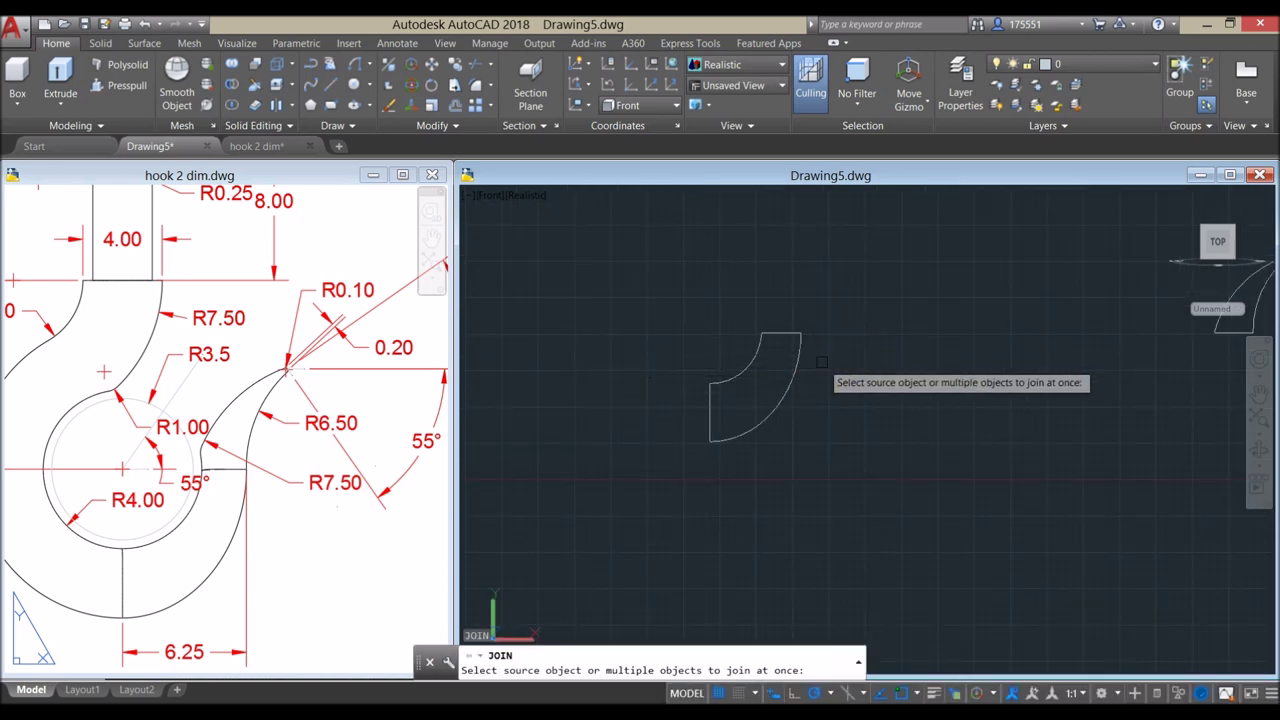
pyautogui.click(703, 316)
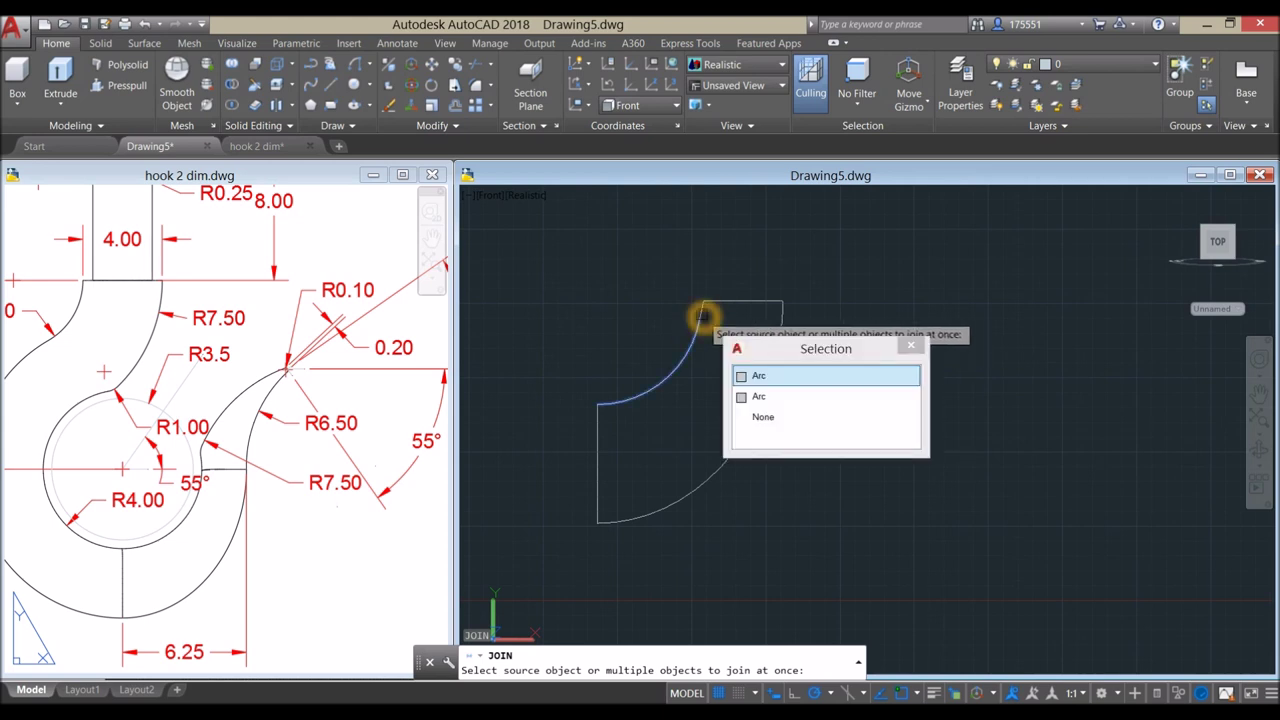
pyautogui.press('Return')
pyautogui.scroll(3, 703, 316)
pyautogui.click(704, 308)
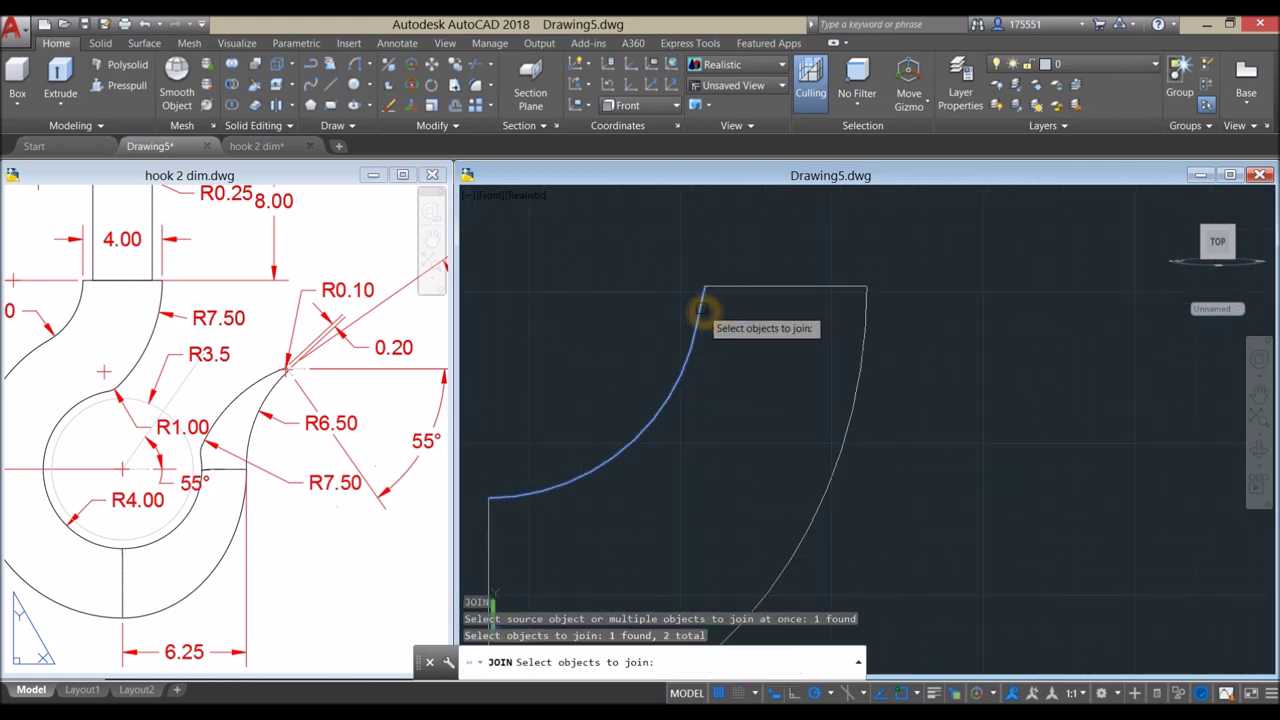
pyautogui.press('Return')
pyautogui.click(700, 343)
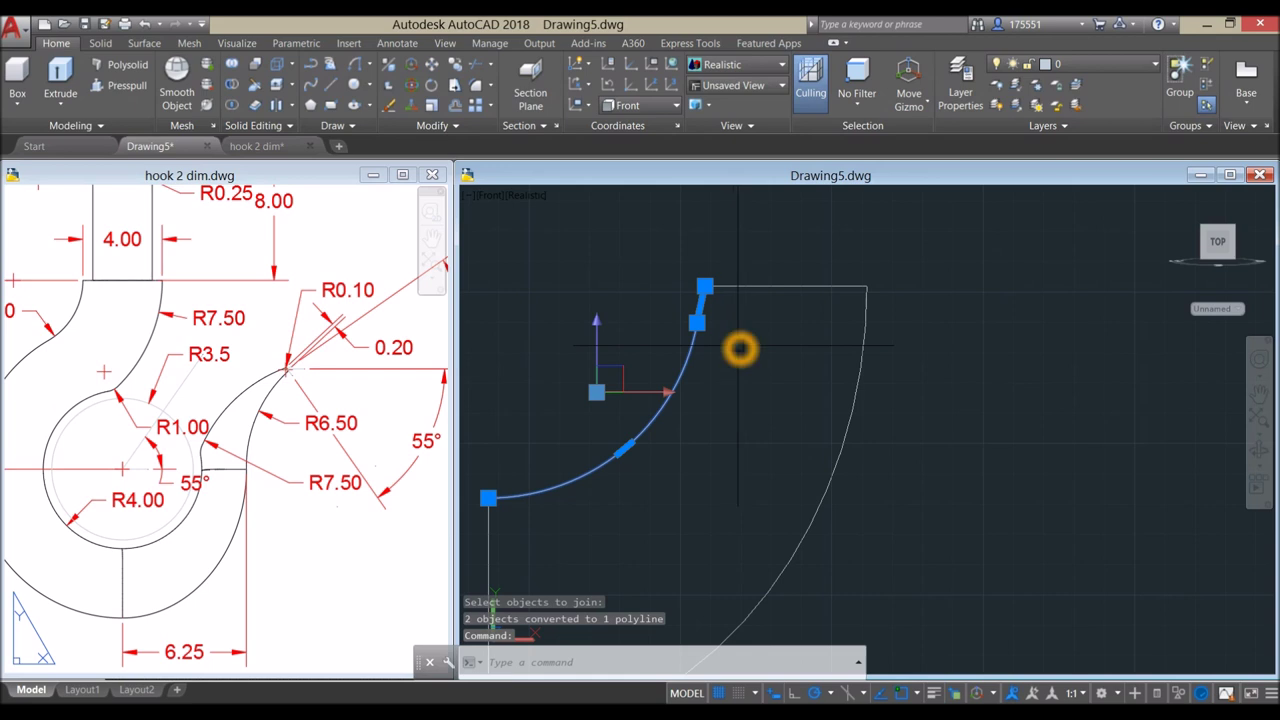
pyautogui.scroll(4, 710, 324)
pyautogui.scroll(-4, 712, 324)
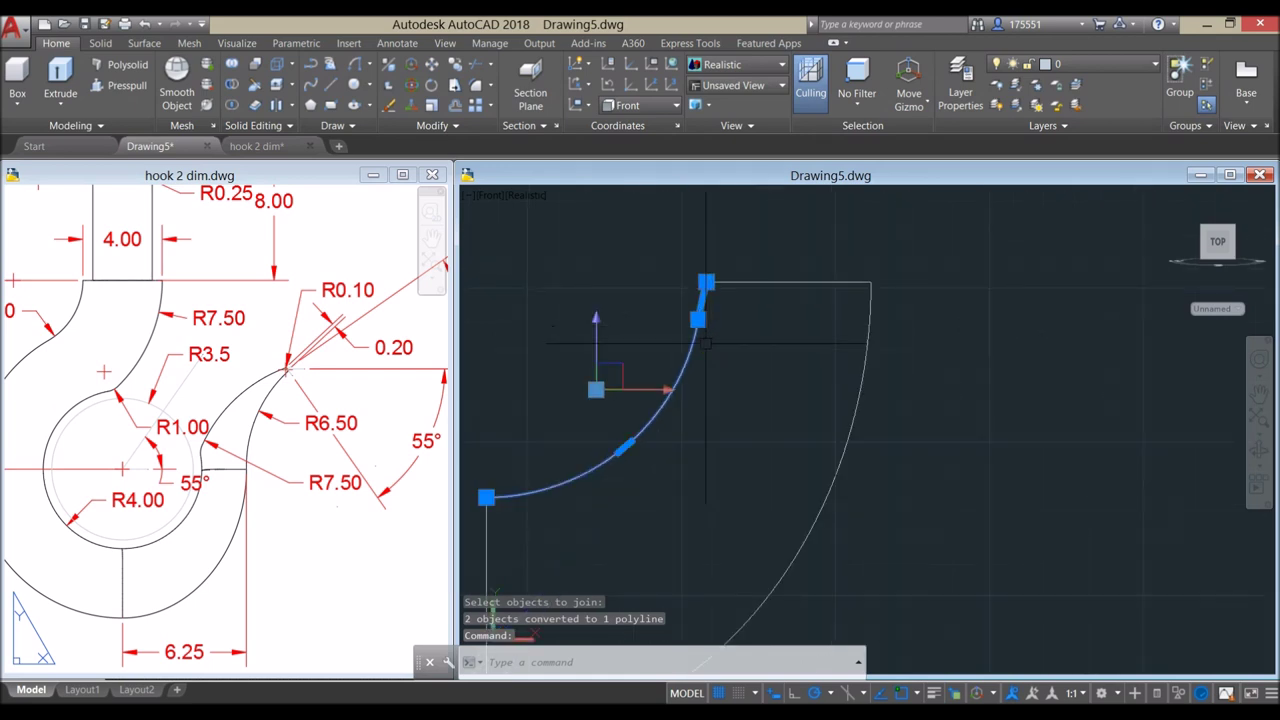
pyautogui.click(697, 352)
pyautogui.press('Escape')
pyautogui.scroll(-8, 731, 357)
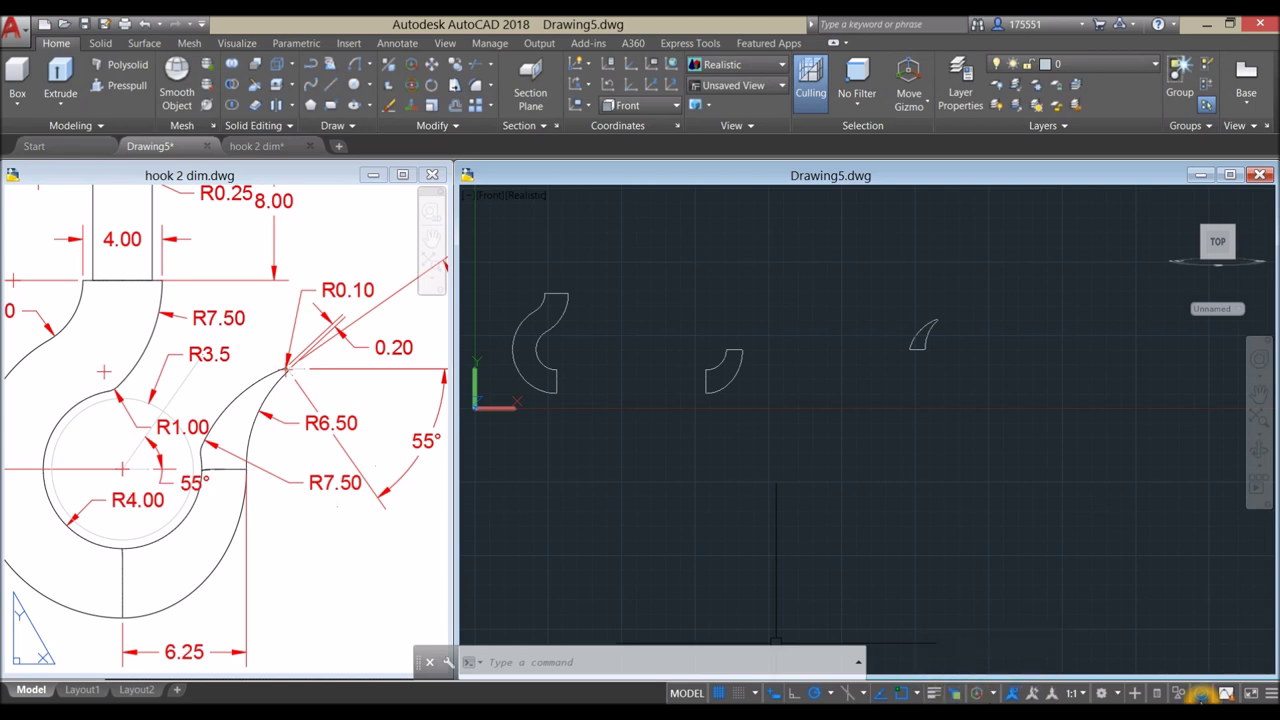
pyautogui.press('Escape')
pyautogui.press('Escape')
pyautogui.moveTo(616, 490); pyautogui.dragTo(748, 530, button='middle')
pyautogui.scroll(3, 700, 372)
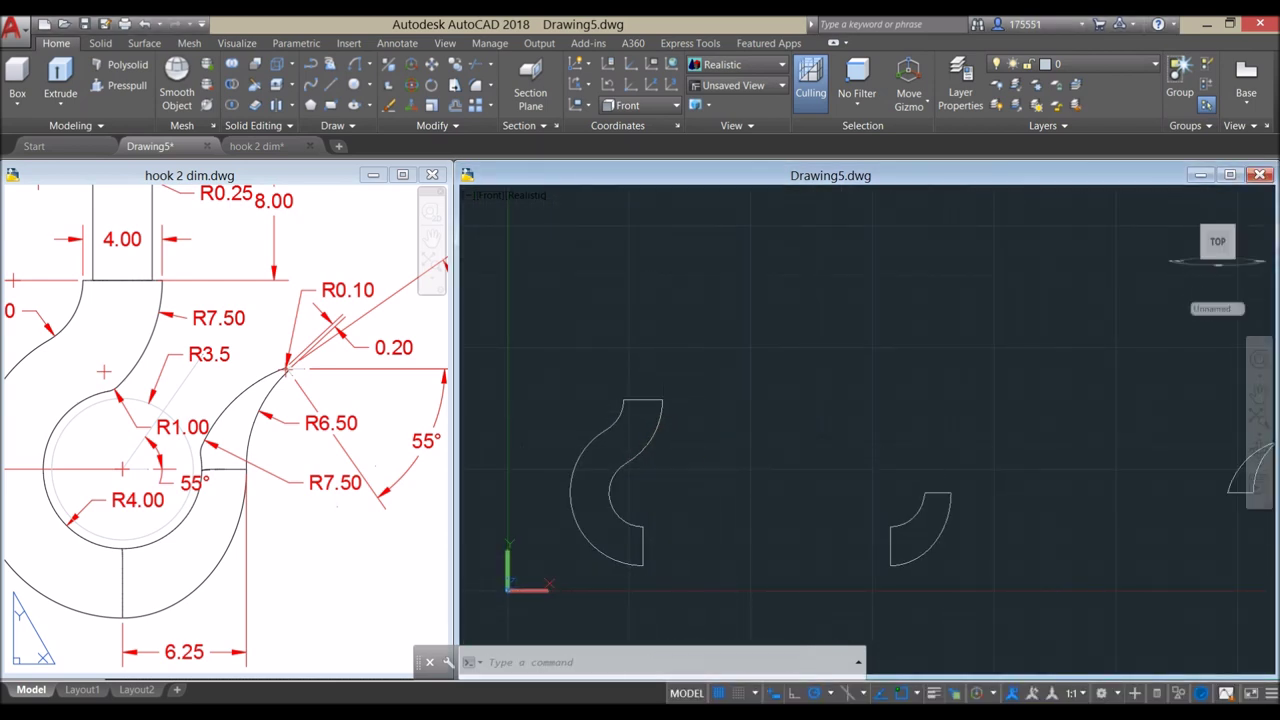
pyautogui.moveTo(640, 537); pyautogui.dragTo(690, 449, button='middle')
# - Examine the finished 3D hook in the hook 2 dim drawing's model space and its dimensioned ANSI C Title Block layout
pyautogui.click(68, 127)
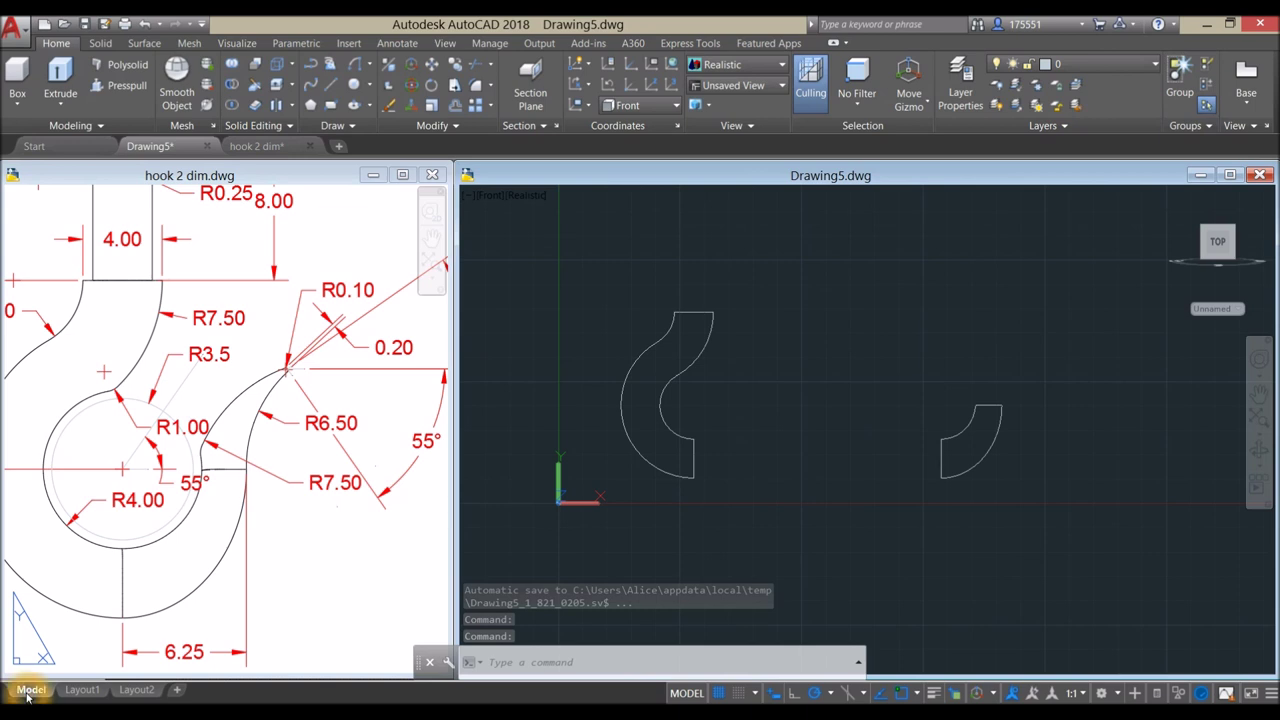
pyautogui.click(123, 623)
pyautogui.click(30, 690)
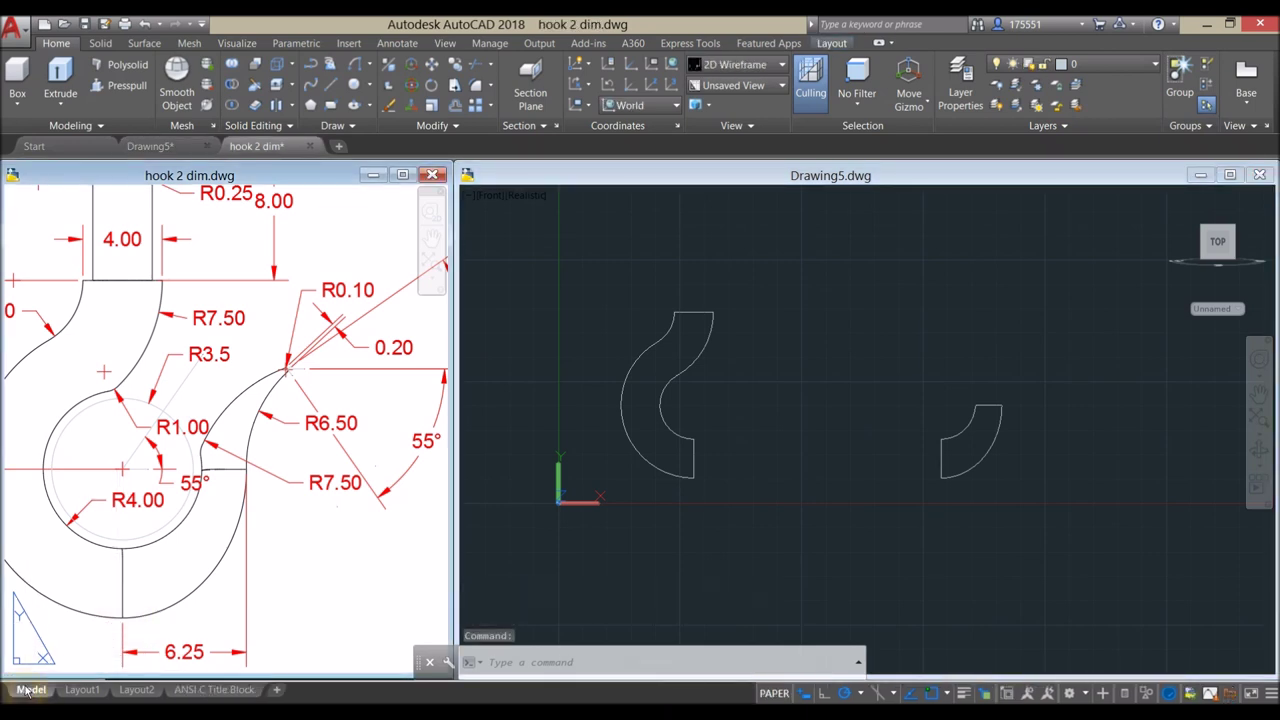
pyautogui.scroll(5, 177, 600)
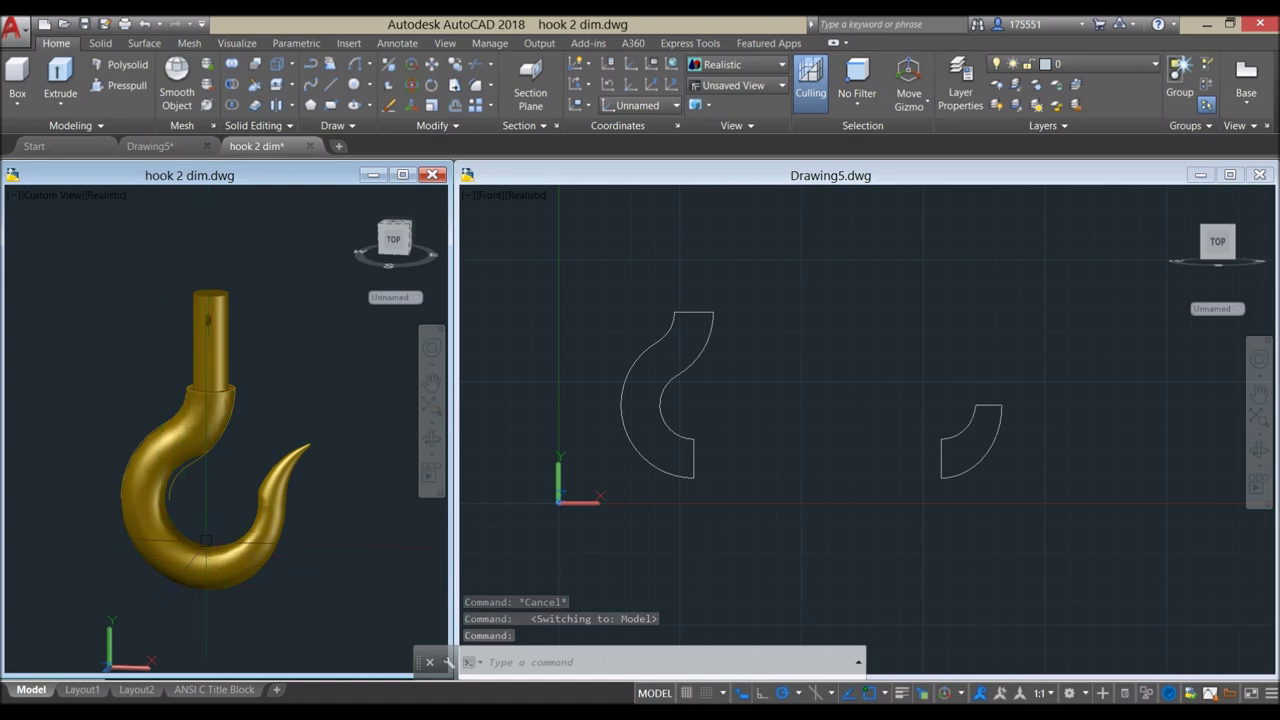
pyautogui.click(214, 689)
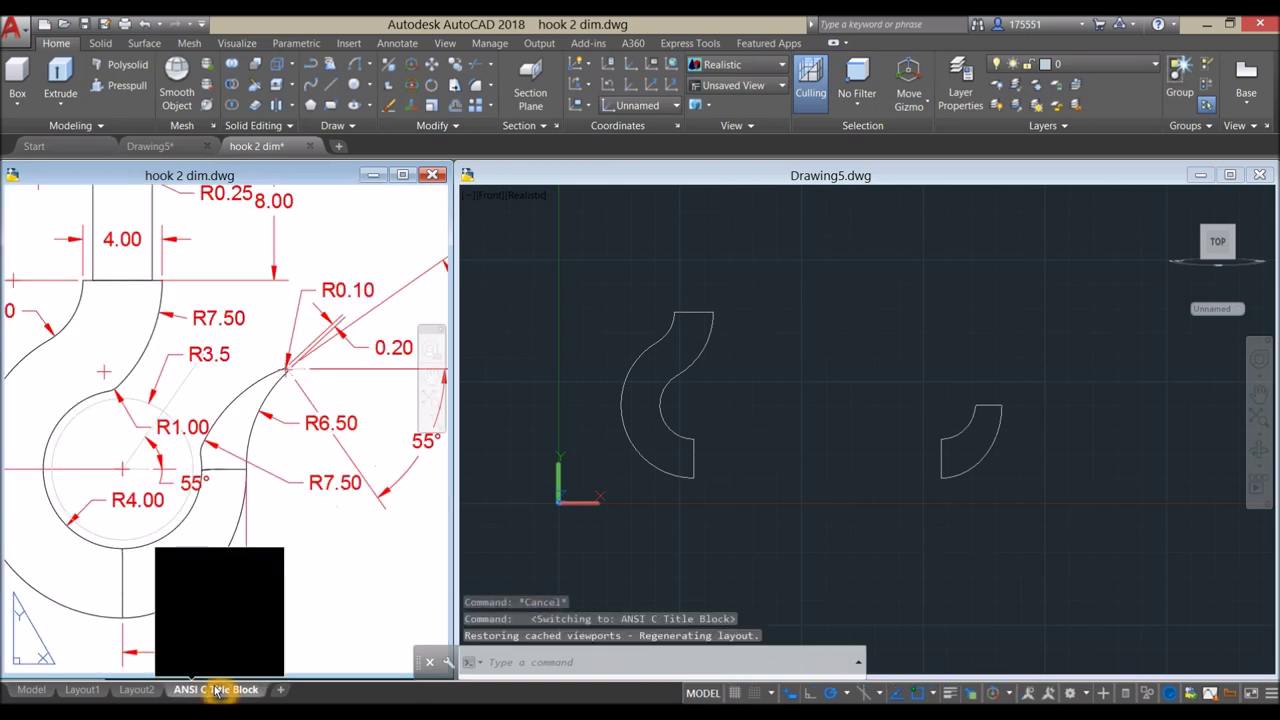
pyautogui.scroll(-3, 159, 430)
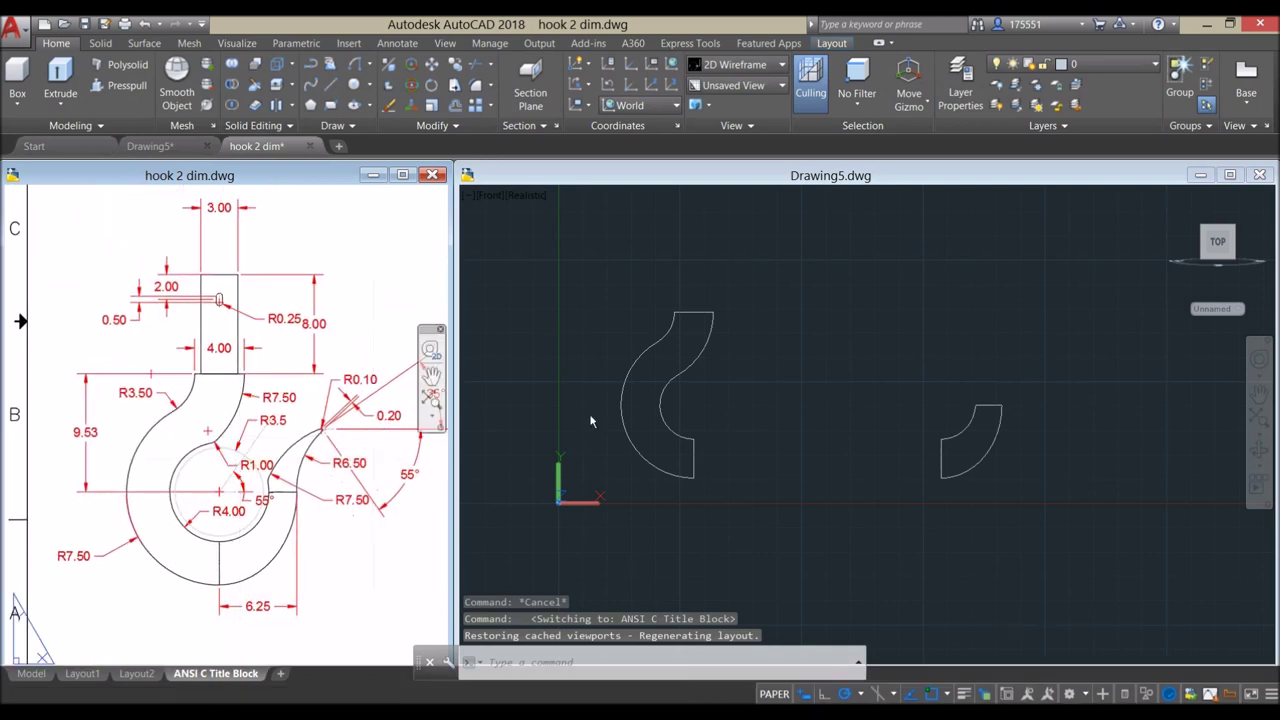
pyautogui.click(762, 362)
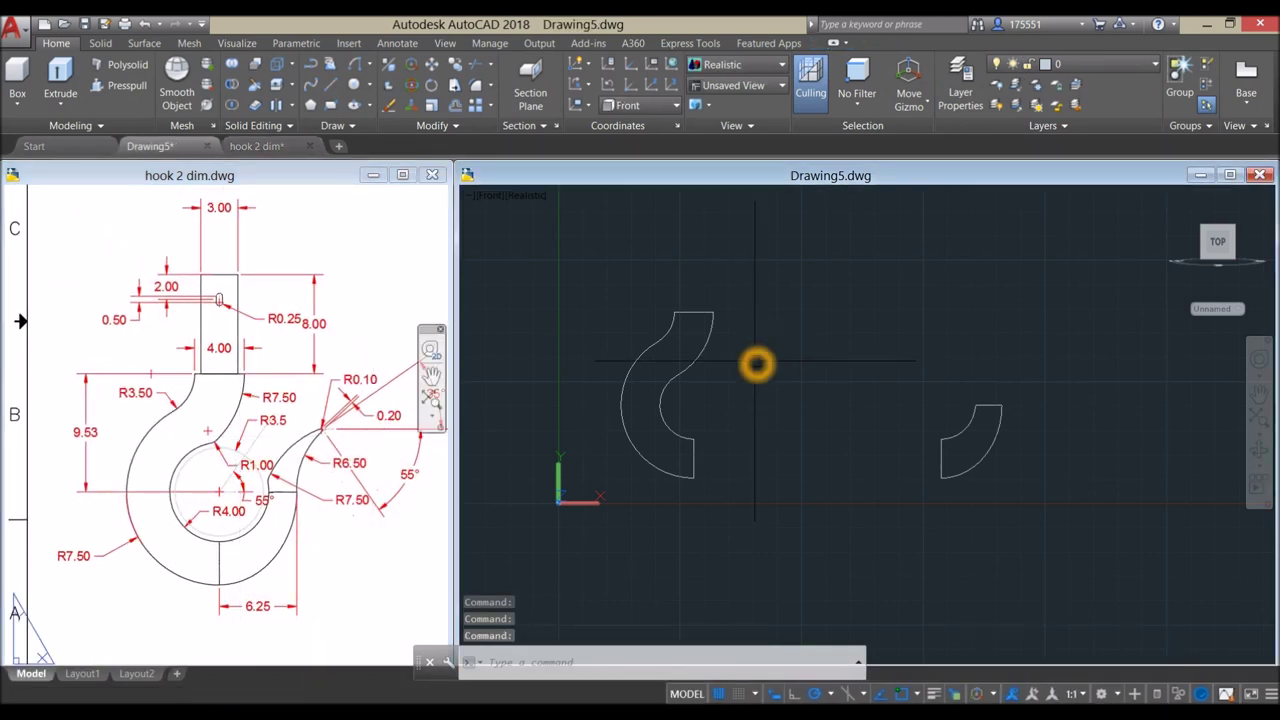
pyautogui.click(61, 100)
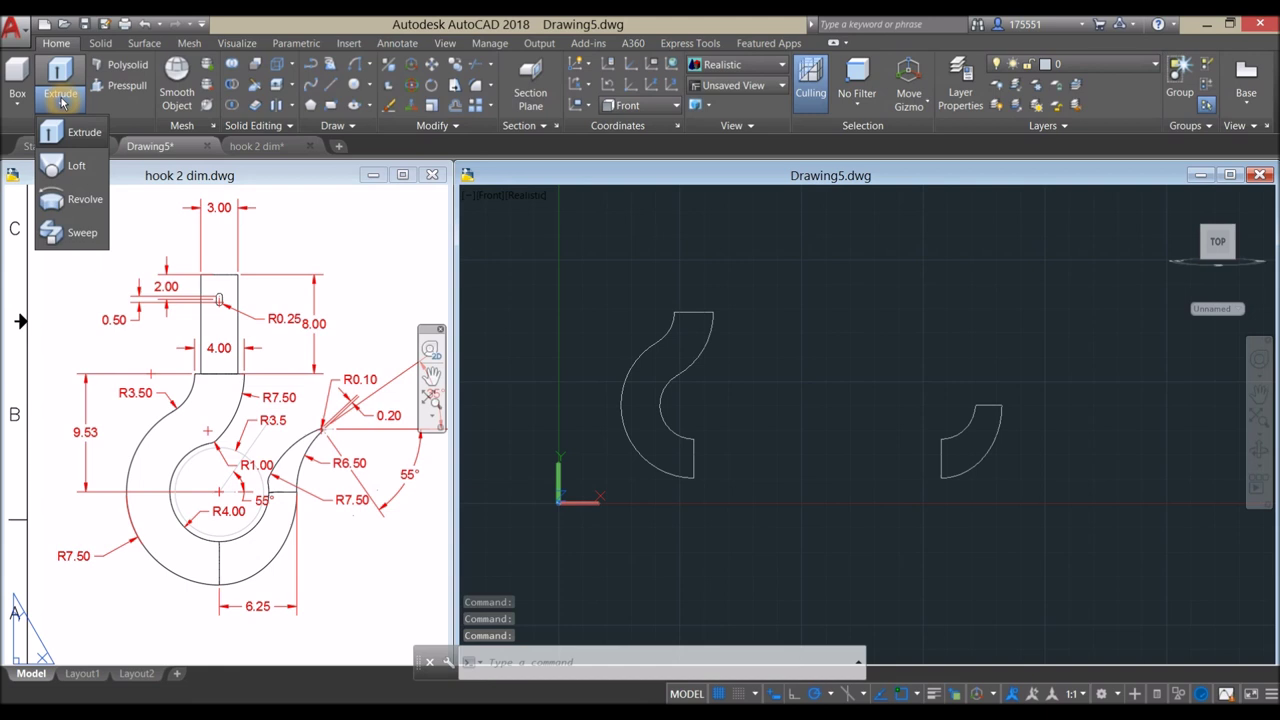
pyautogui.click(80, 230)
pyautogui.click(811, 334)
pyautogui.press('Escape')
pyautogui.scroll(-4, 868, 438)
pyautogui.scroll(5, 1040, 412)
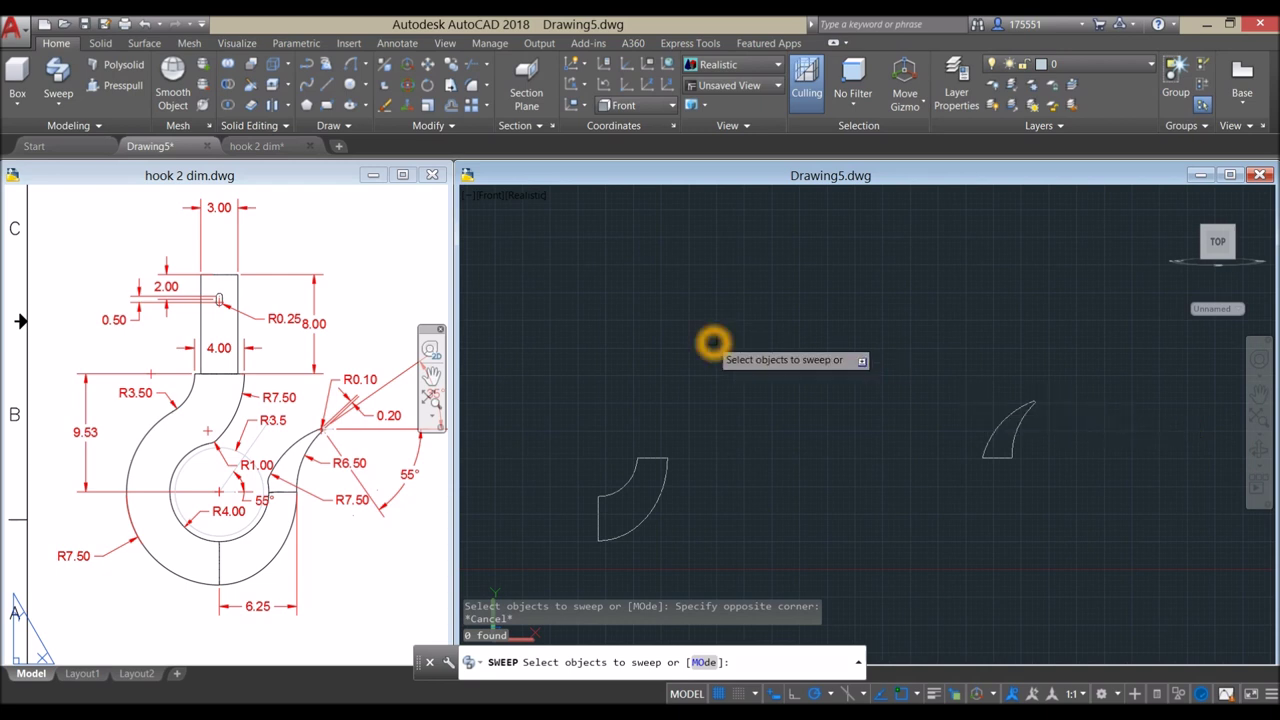
pyautogui.click(712, 341)
pyautogui.click(720, 336)
pyautogui.scroll(-3, 700, 340)
pyautogui.moveTo(691, 343); pyautogui.dragTo(806, 357, button='middle')
pyautogui.scroll(3, 716, 366)
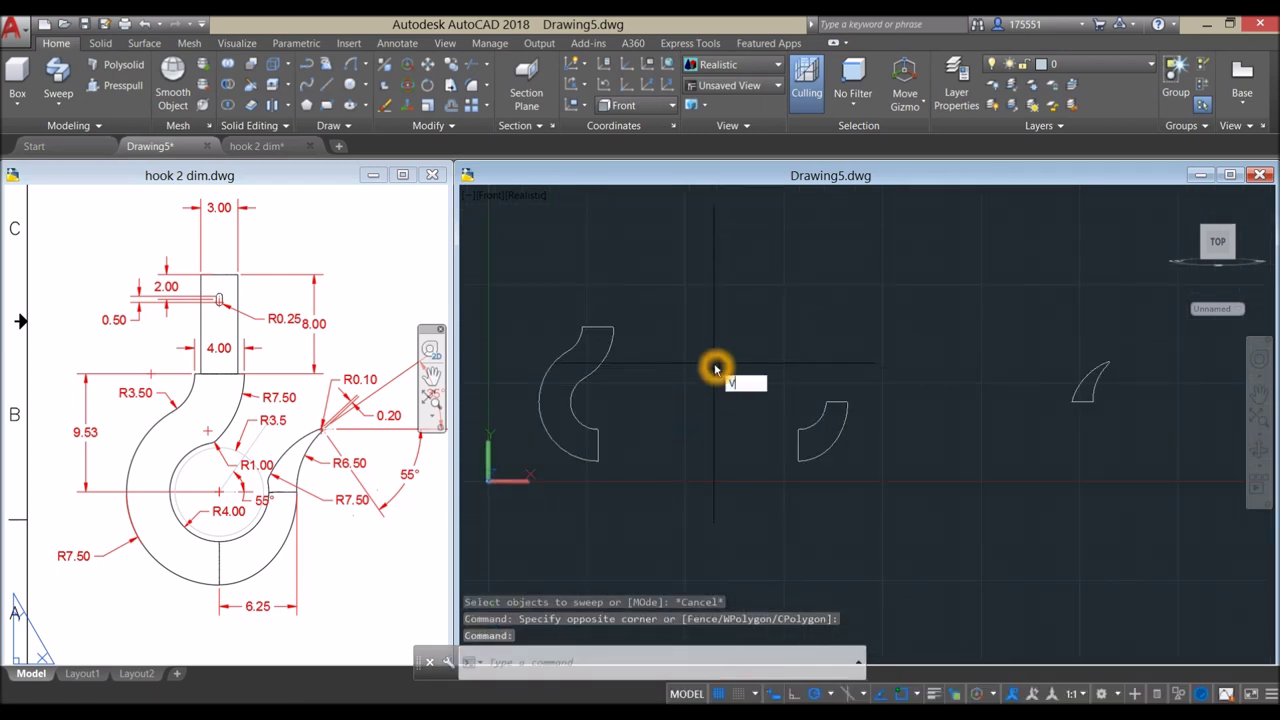
pyautogui.press('Escape')
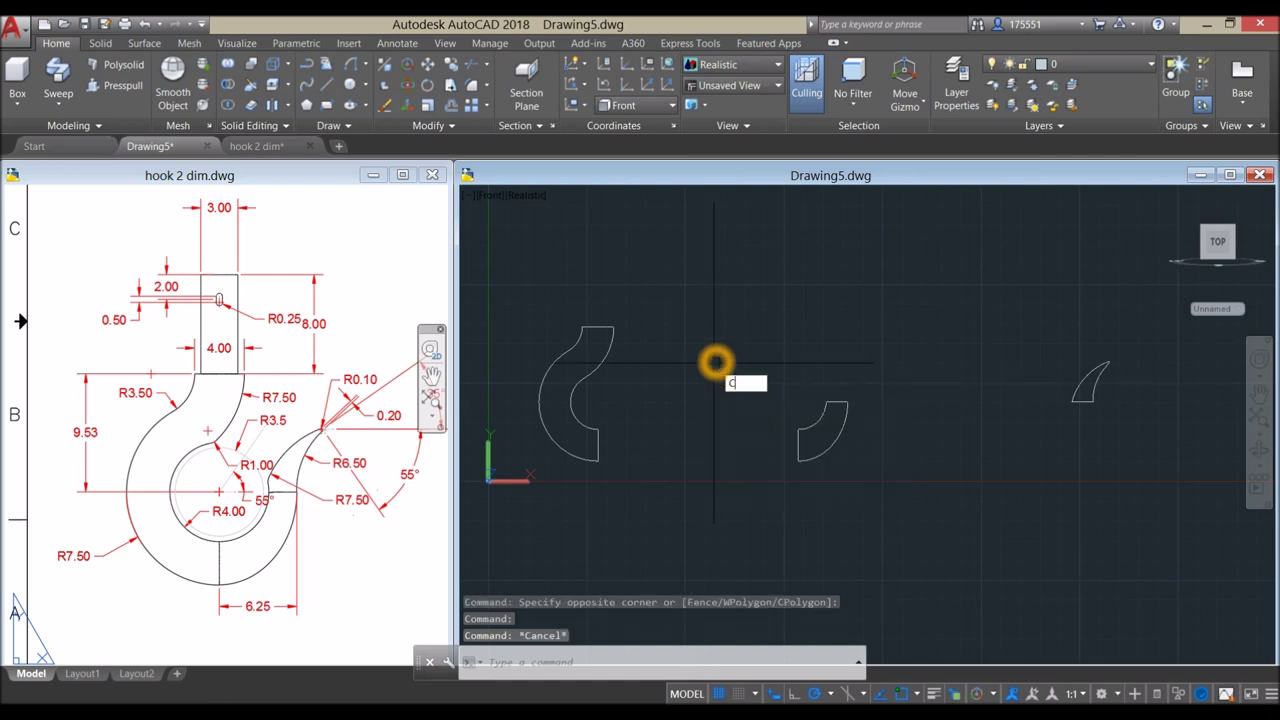
# - Draw a circle centred midway between the endpoints of the shank section's upper edge, with its radius reaching the edge's endpoint
pyautogui.press('Return')
pyautogui.scroll(4, 594, 330)
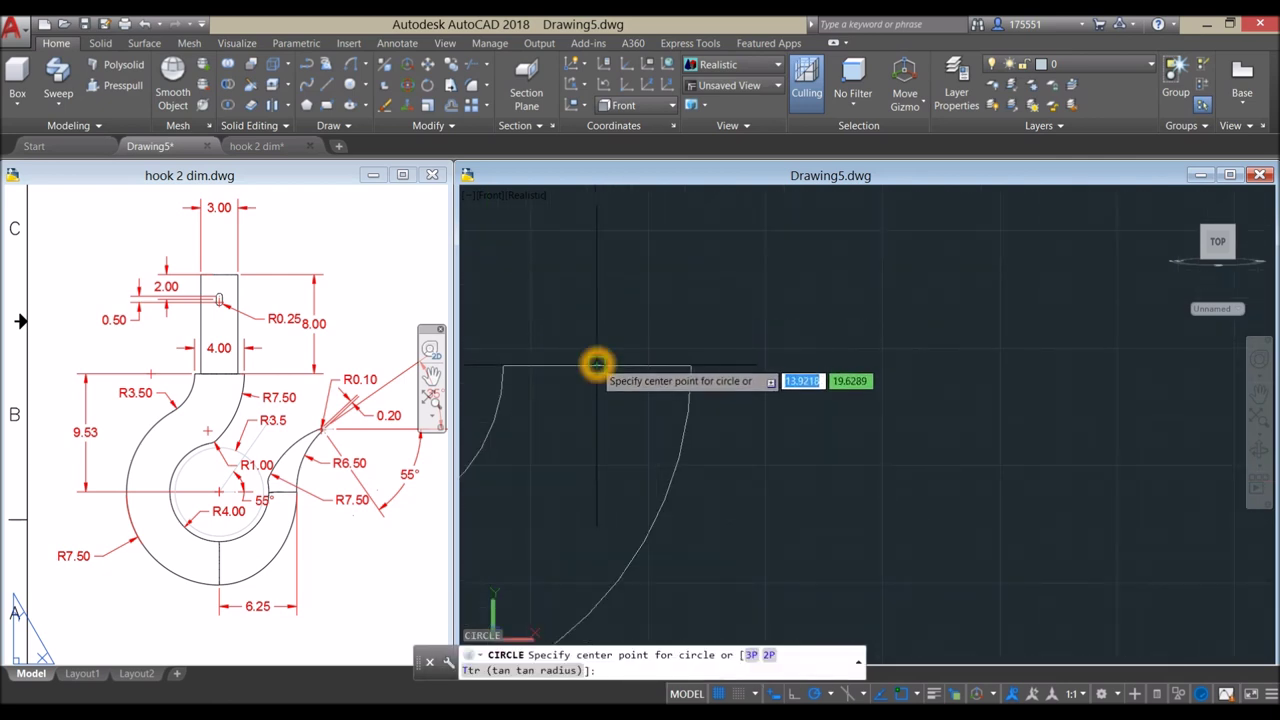
pyautogui.keyDown('shift'); pyautogui.rightClick(596, 366); pyautogui.keyUp('shift')
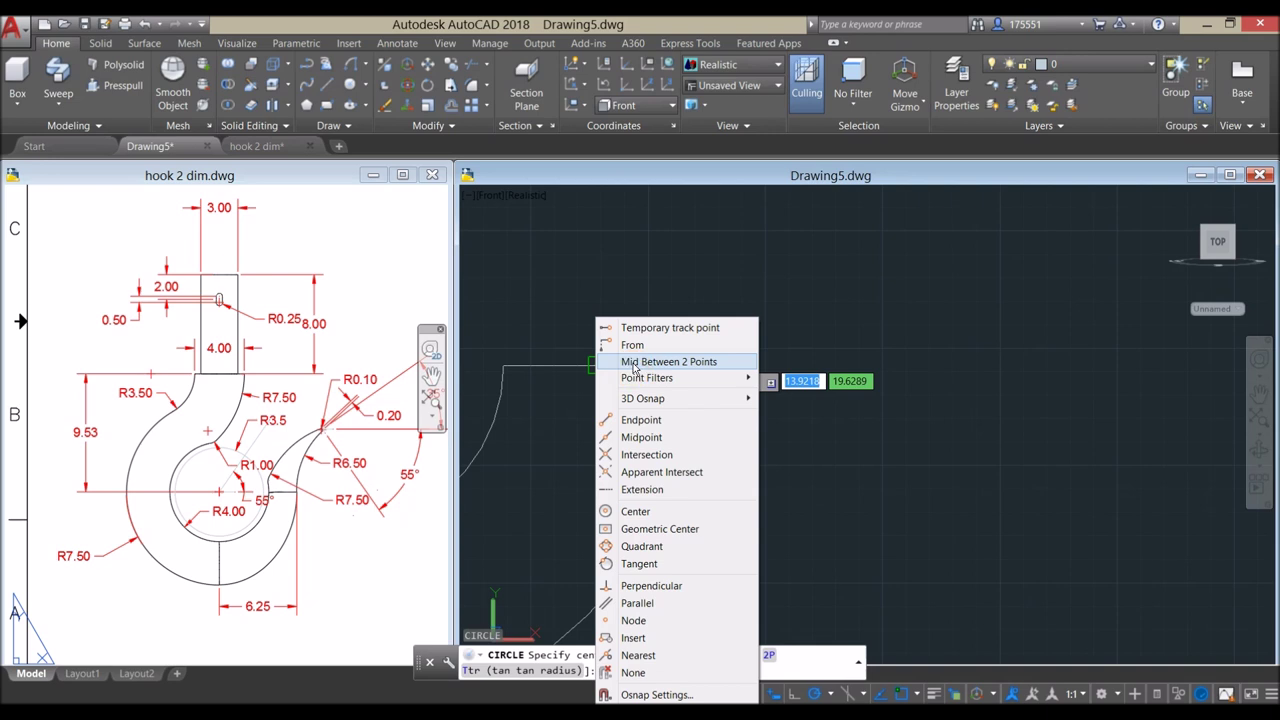
pyautogui.click(633, 362)
pyautogui.click(503, 367)
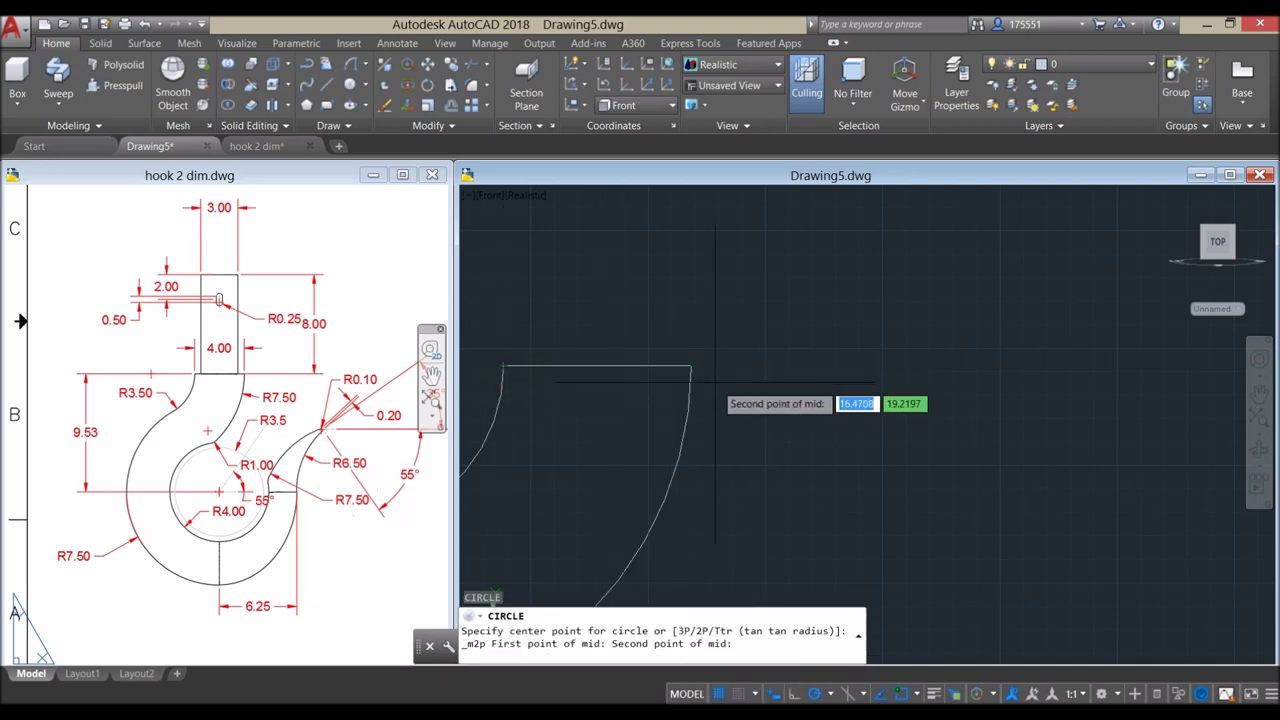
pyautogui.click(694, 366)
pyautogui.scroll(-2, 694, 366)
pyautogui.scroll(4, 694, 366)
pyautogui.scroll(5, 694, 355)
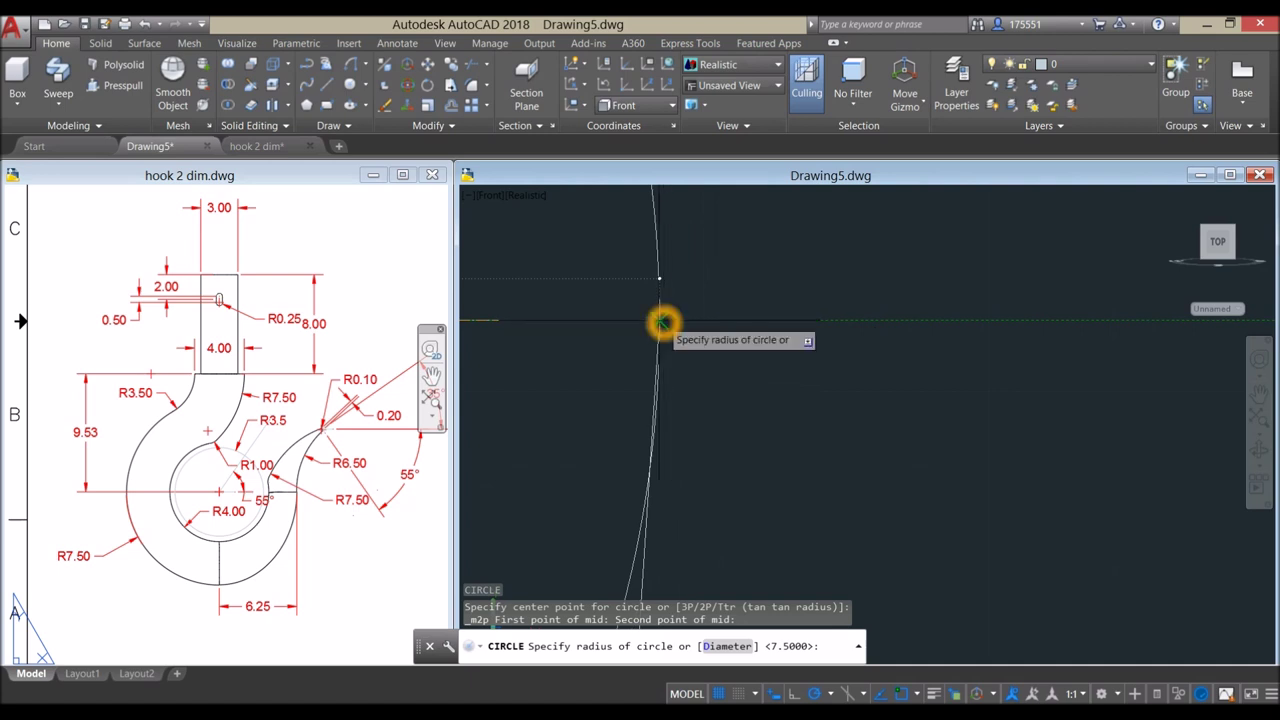
pyautogui.click(664, 325)
pyautogui.click(664, 325)
pyautogui.scroll(-6, 706, 314)
pyautogui.scroll(-2, 694, 358)
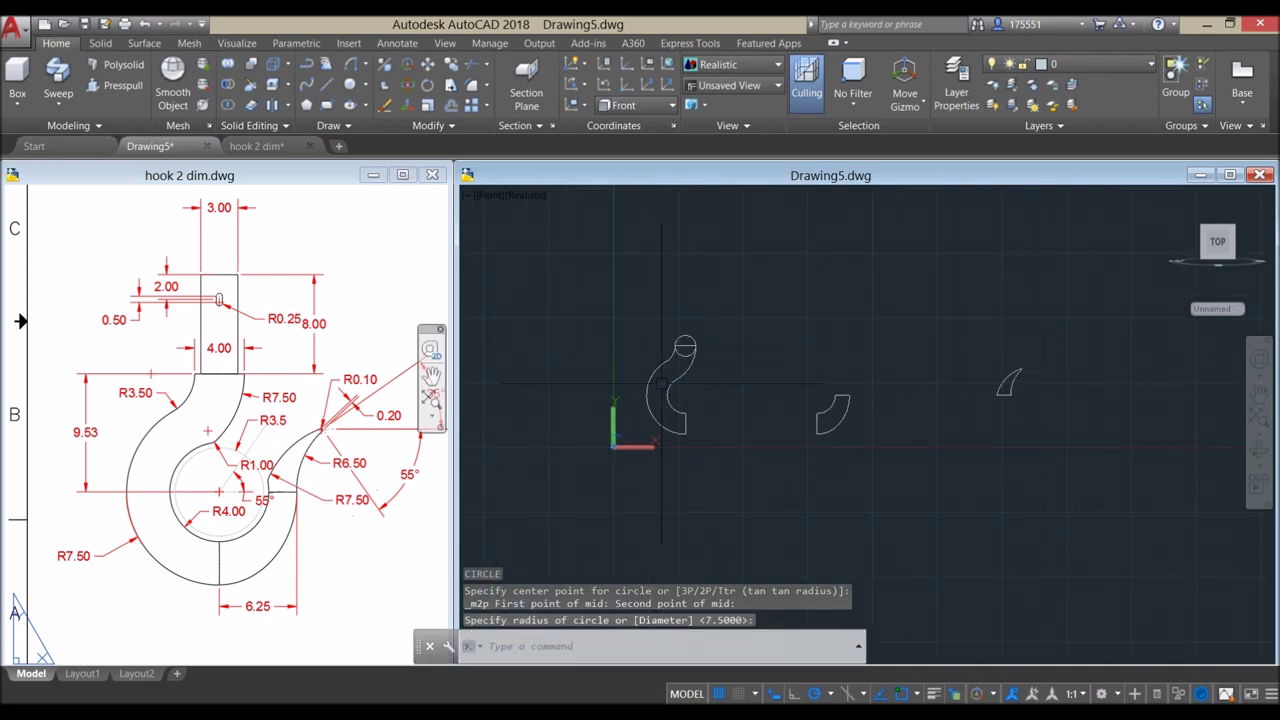
# - Offset the shank section's outer polyline by 2 towards the inside to create a centreline path
pyautogui.scroll(4, 661, 383)
pyautogui.click(629, 373)
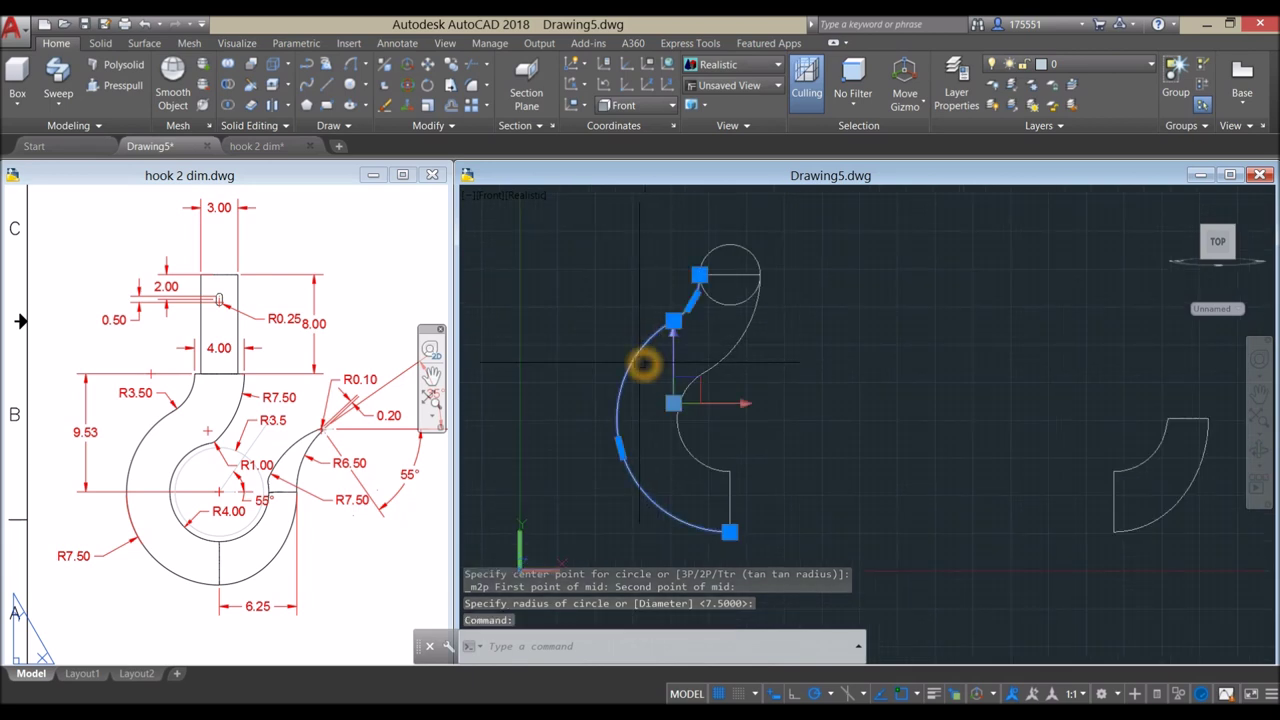
pyautogui.press('Escape')
pyautogui.click(641, 370)
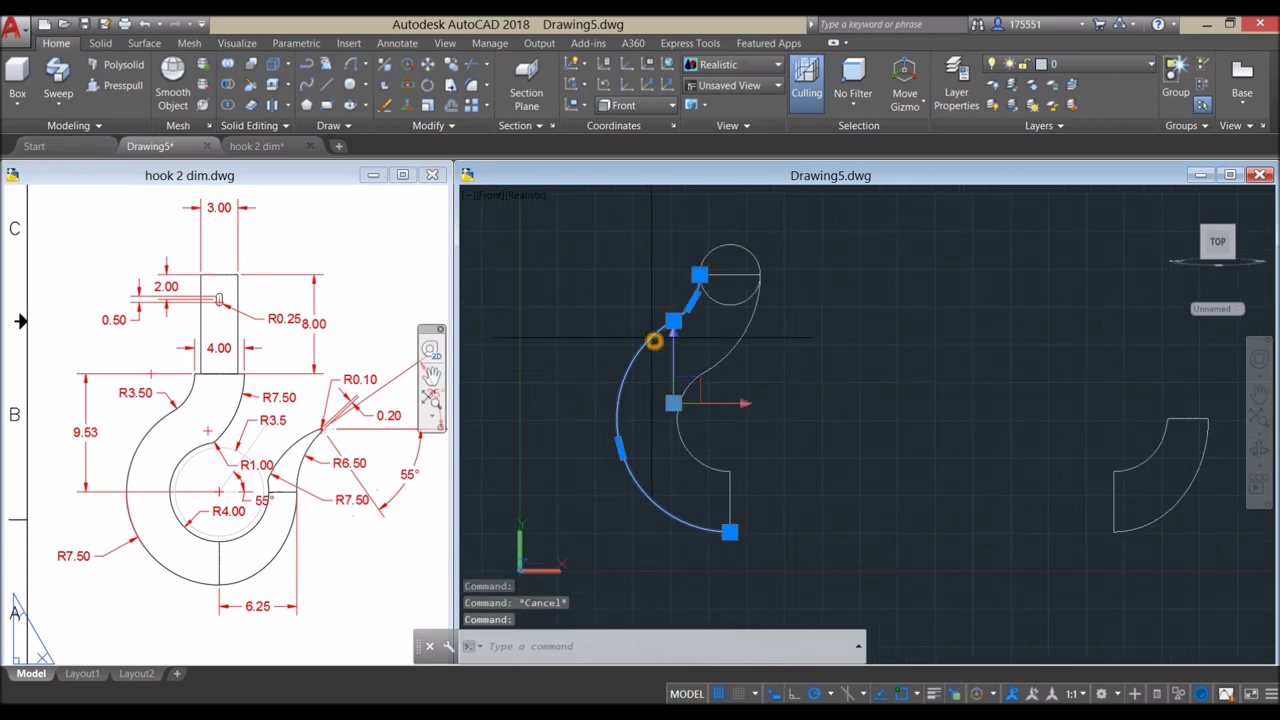
pyautogui.press('Escape')
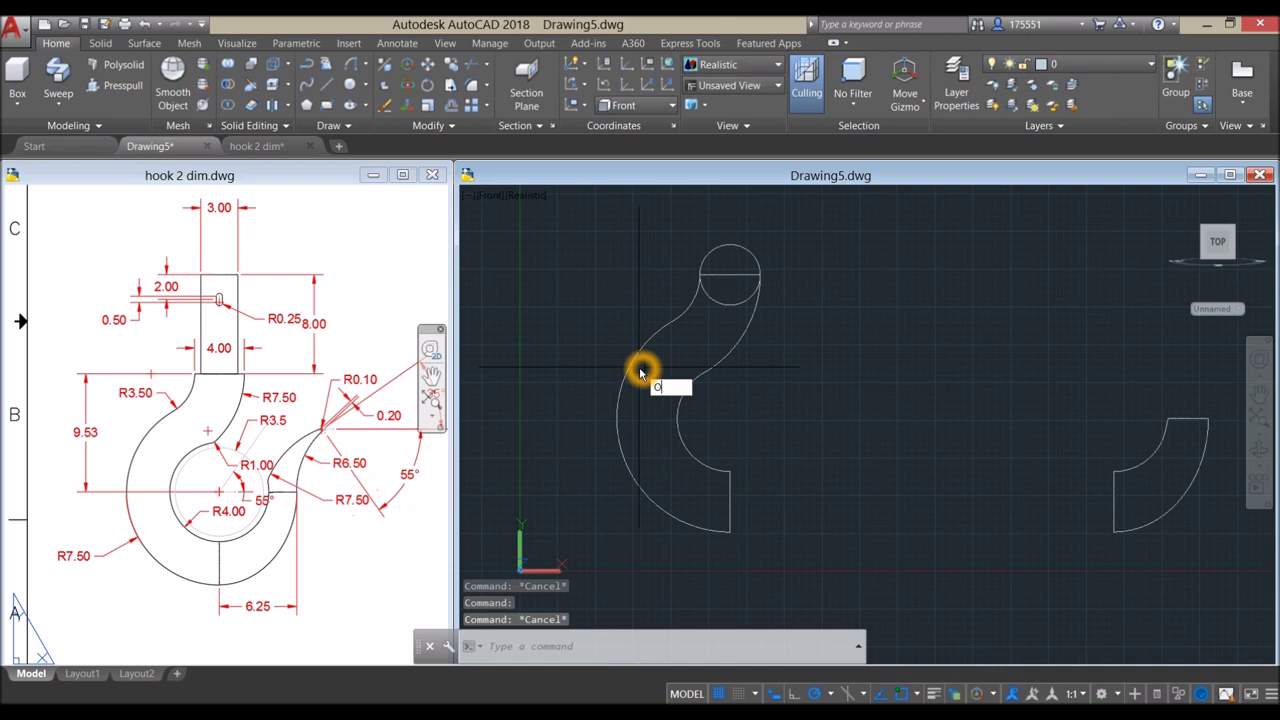
pyautogui.press('Return')
pyautogui.write('2')
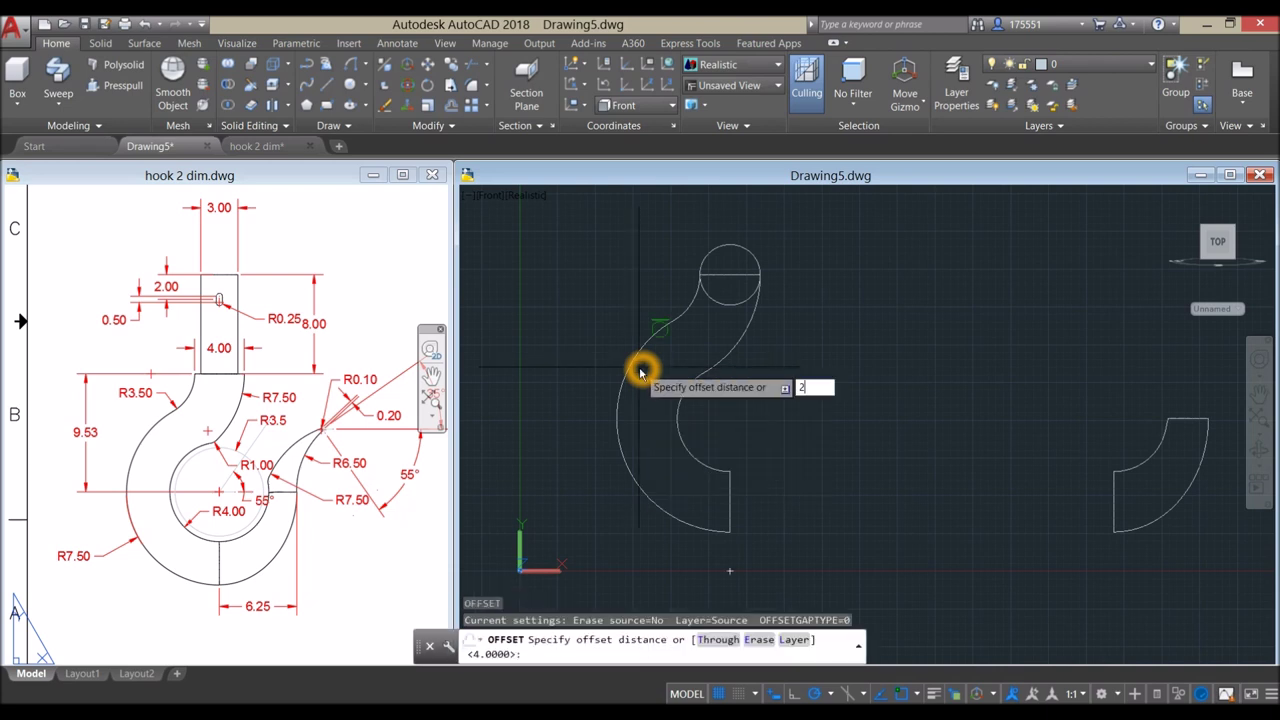
pyautogui.press('Return')
pyautogui.click(641, 347)
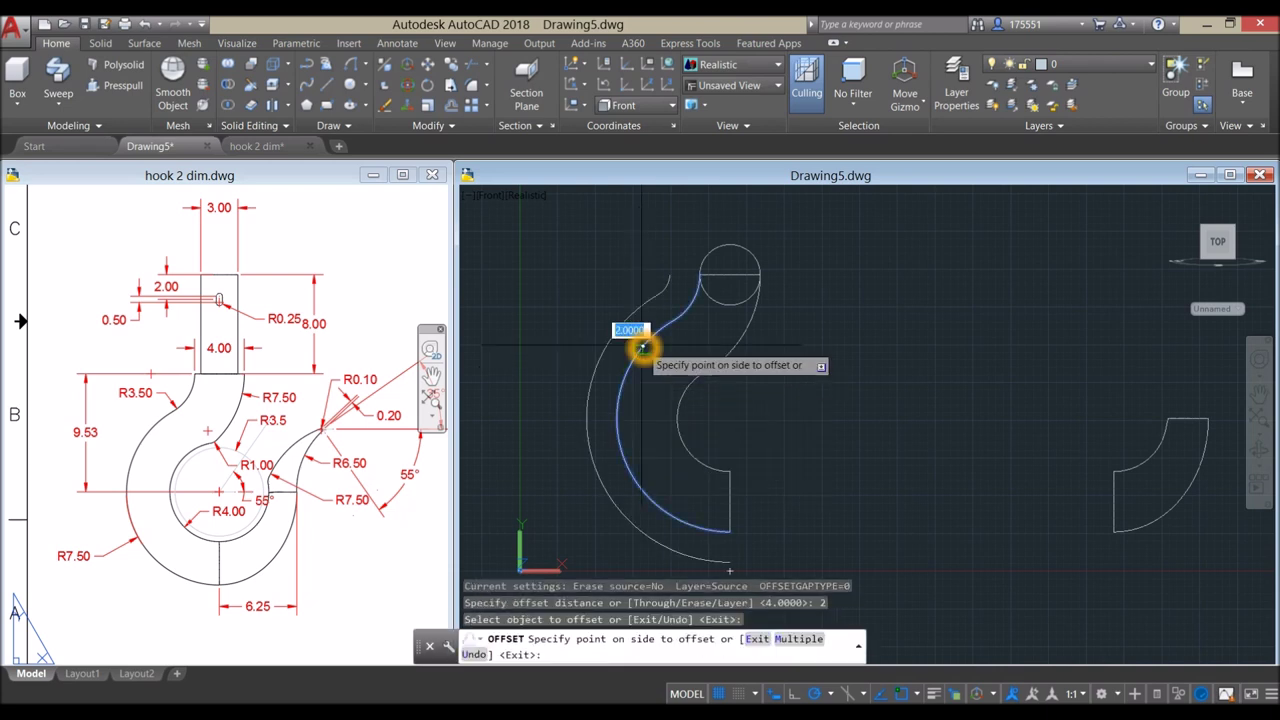
pyautogui.click(695, 352)
pyautogui.rightClick(770, 333)
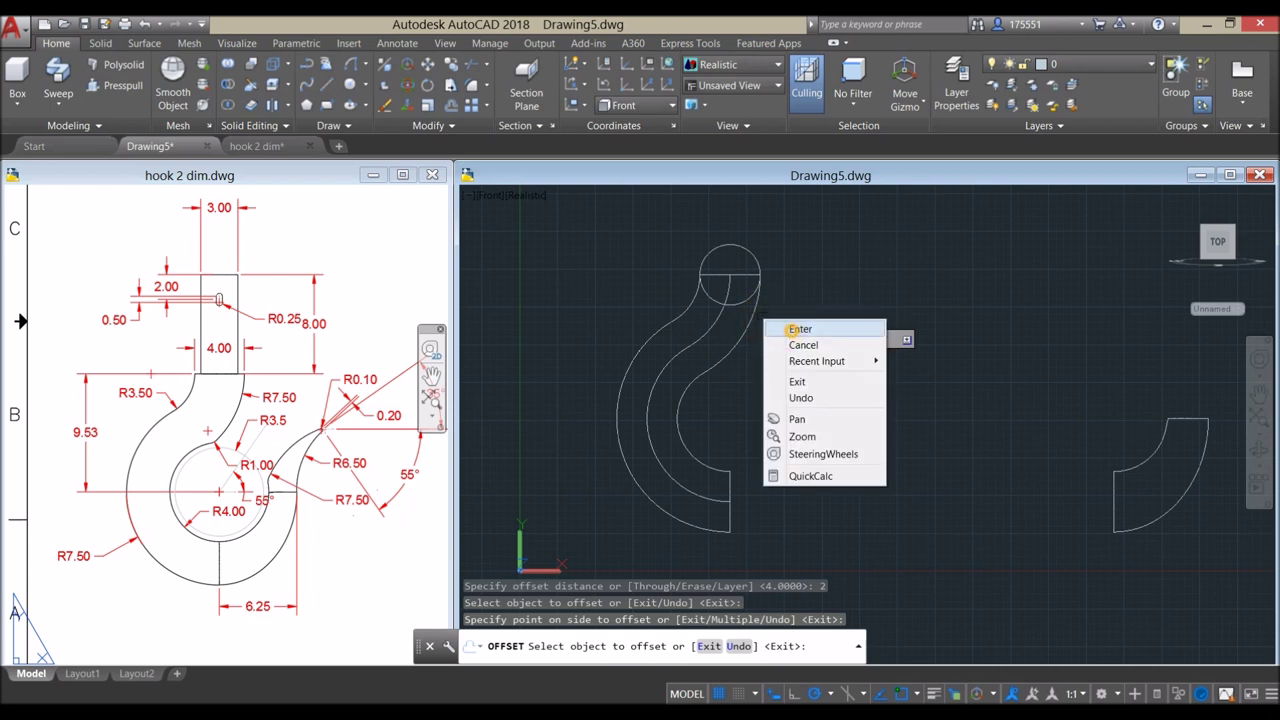
pyautogui.click(790, 331)
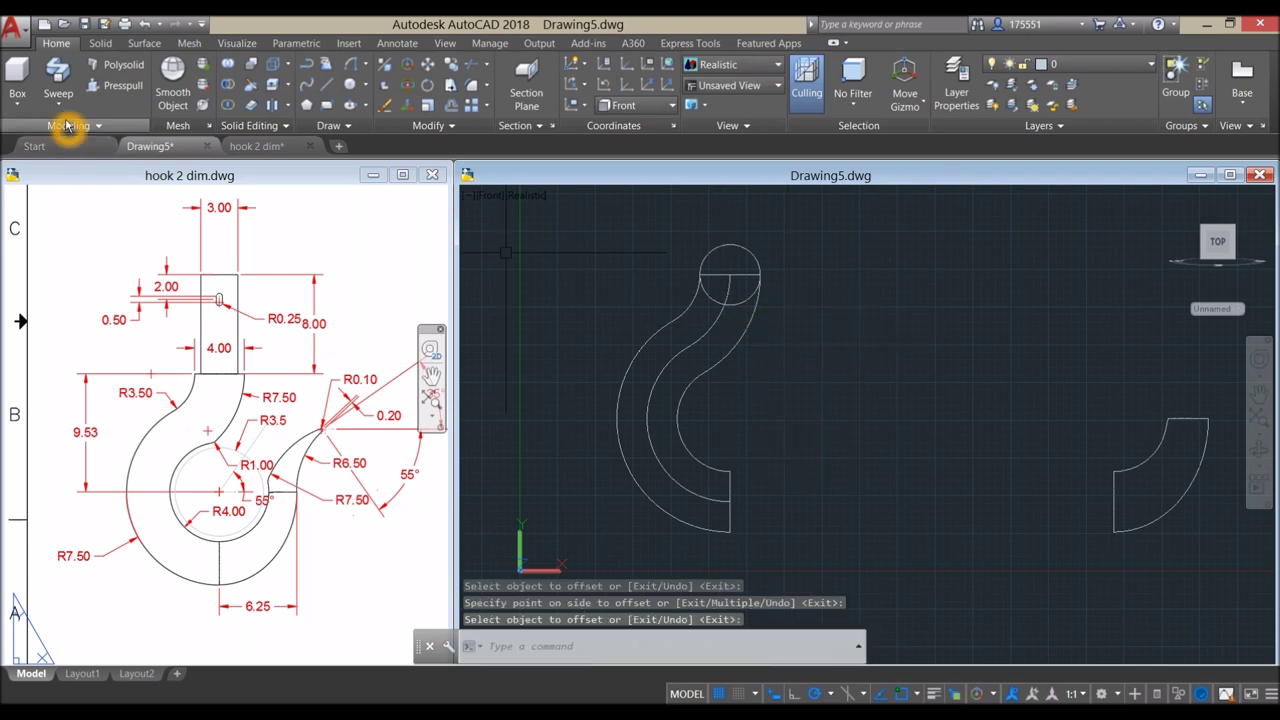
# - Sweep the circle on the shank section's upper edge along the offset centreline to form a solid
pyautogui.click(62, 108)
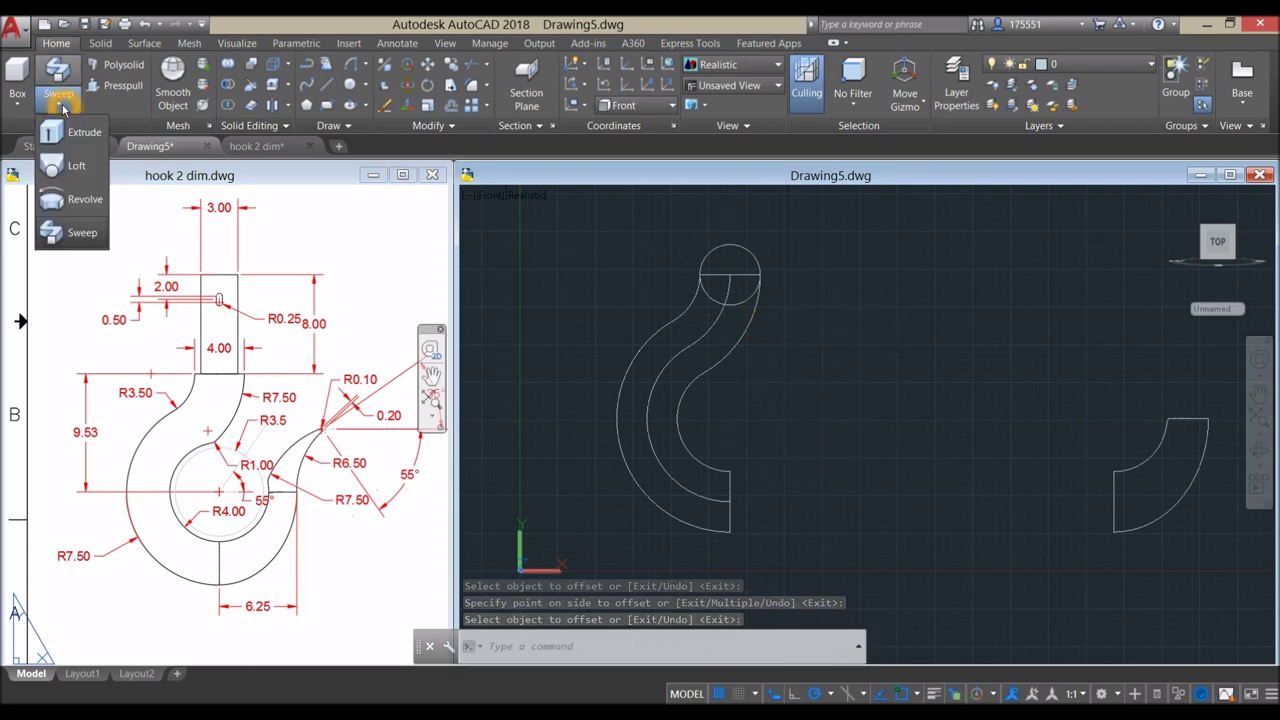
pyautogui.click(82, 232)
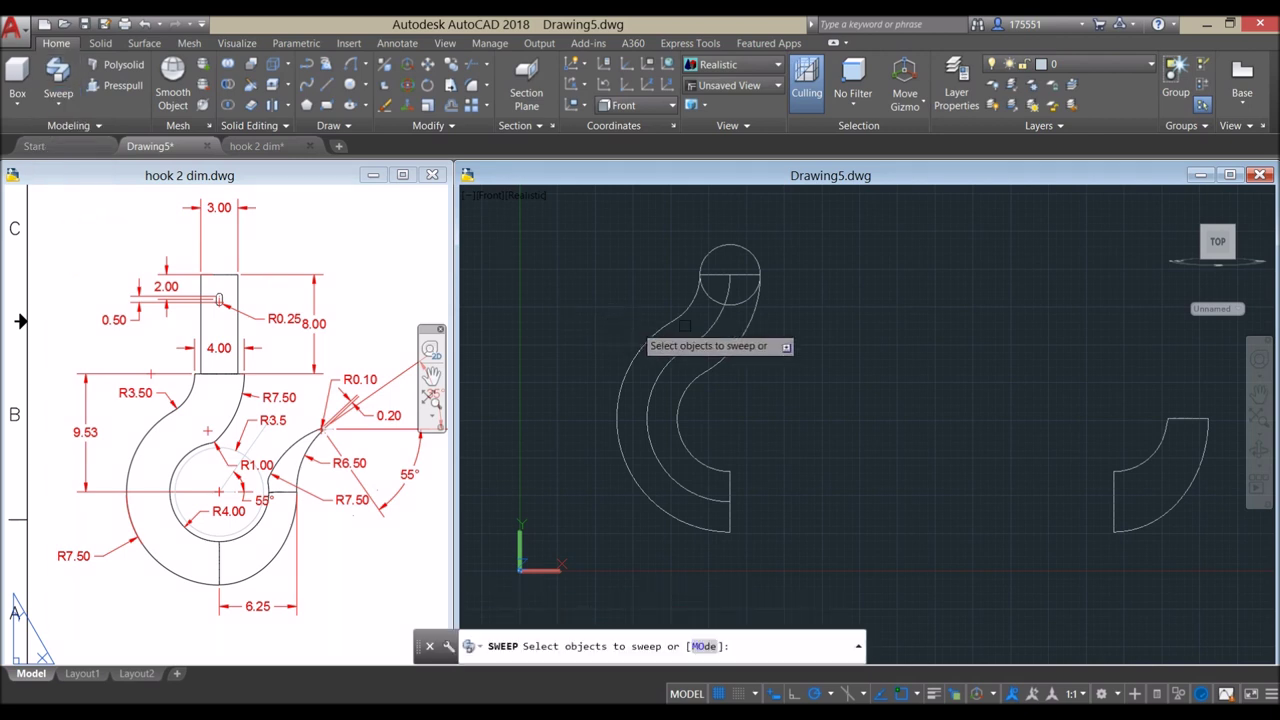
pyautogui.click(726, 248)
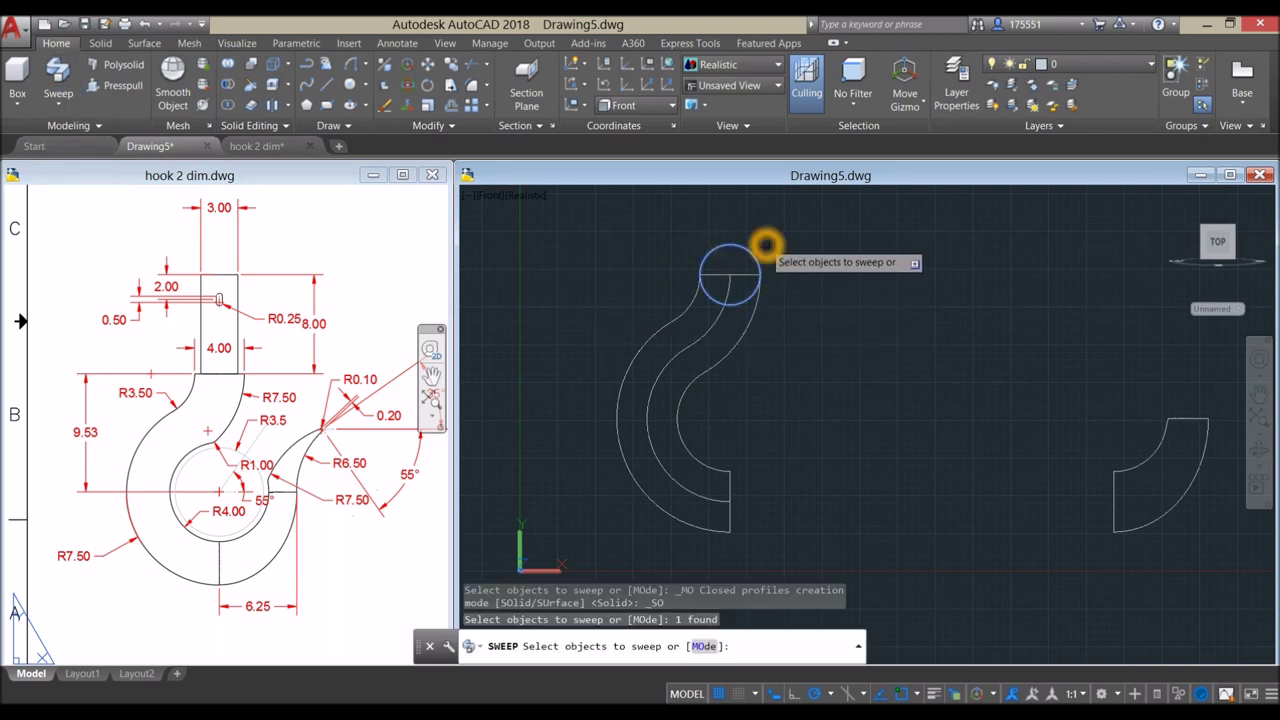
pyautogui.rightClick(766, 243)
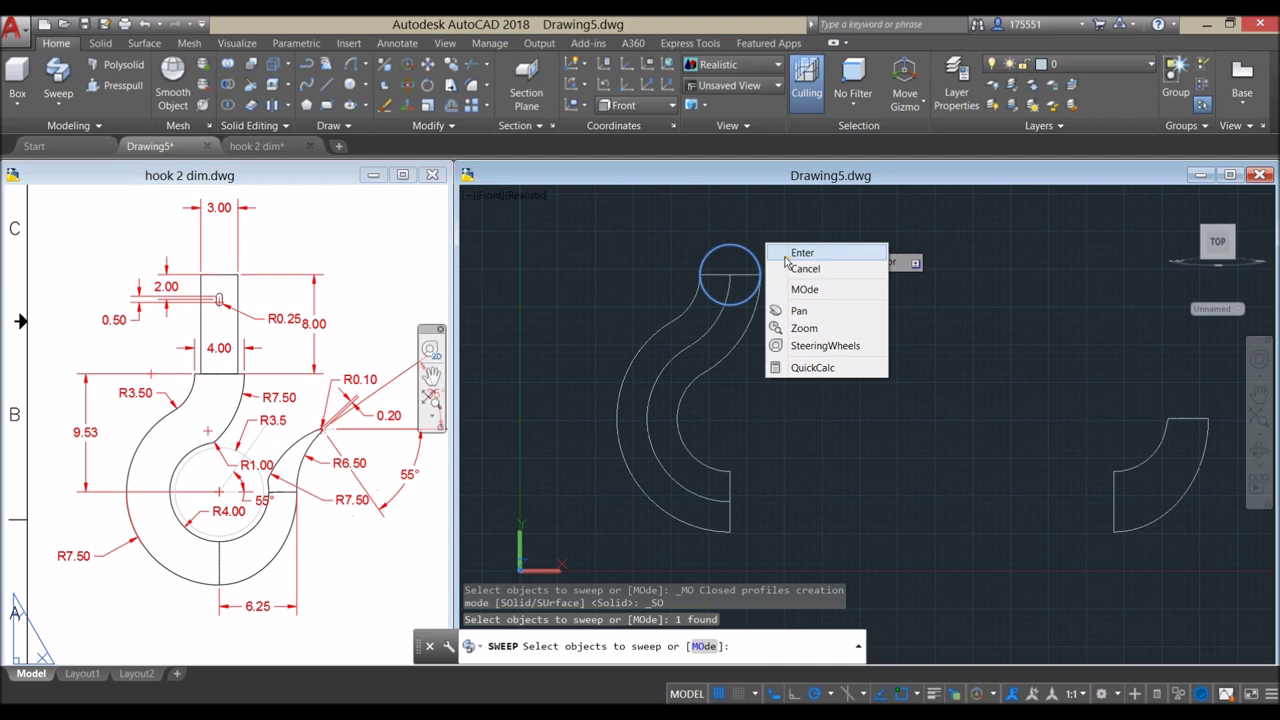
pyautogui.click(786, 257)
pyautogui.scroll(2, 755, 352)
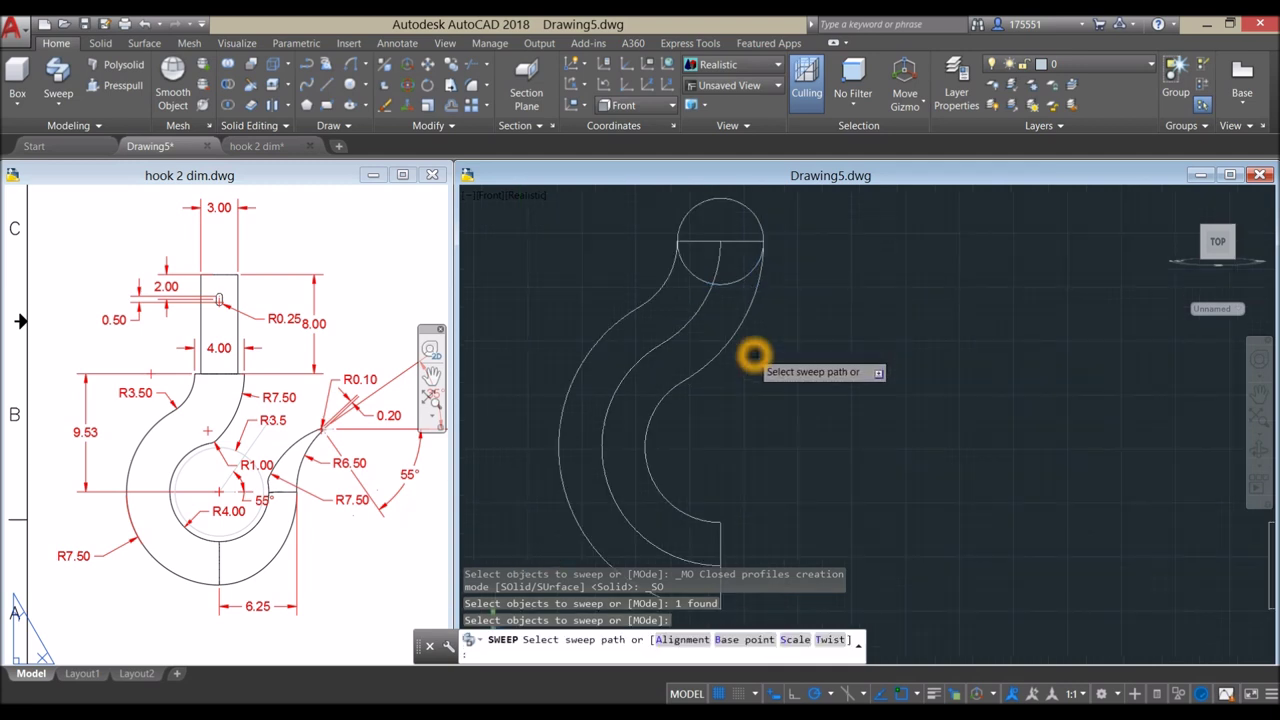
pyautogui.click(695, 318)
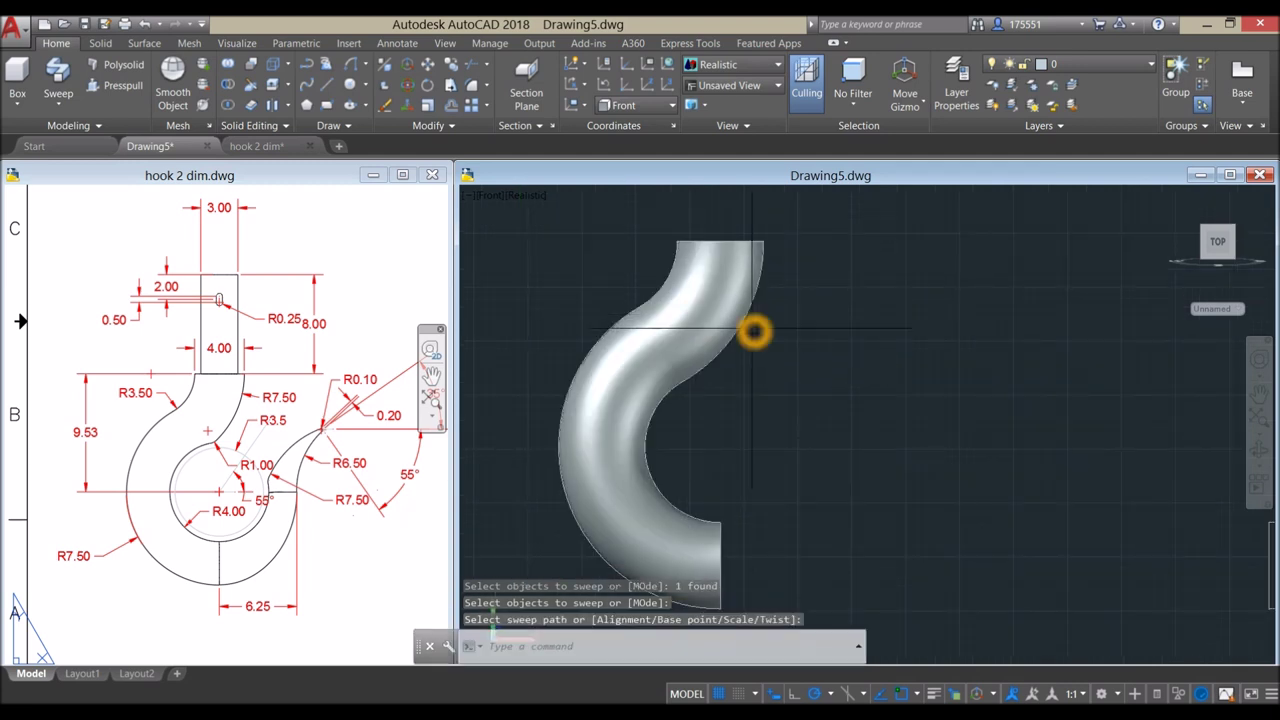
# - Define a new UCS beside the lower-quarter section with its Z-axis pointing straight up, perpendicular to the section's upper edge
pyautogui.scroll(-4, 757, 323)
pyautogui.click(662, 344)
pyautogui.moveTo(662, 344); pyautogui.dragTo(627, 323, button='middle')
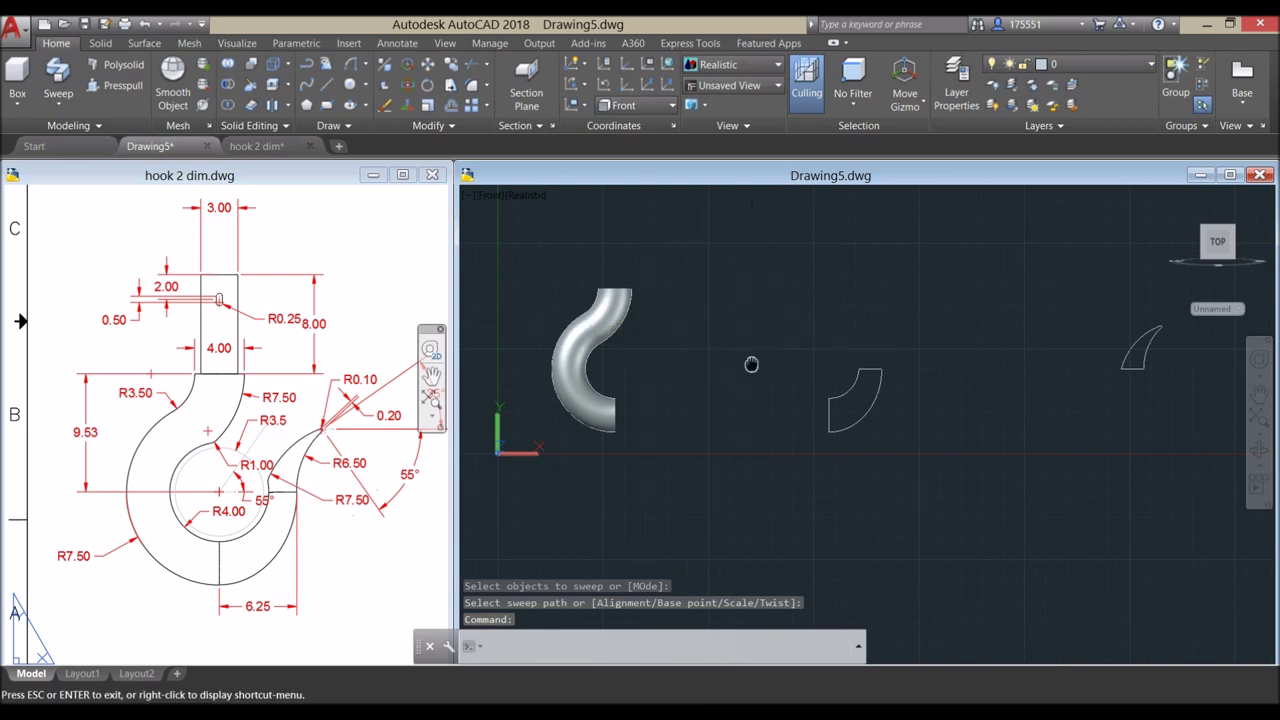
pyautogui.scroll(-1, 755, 363)
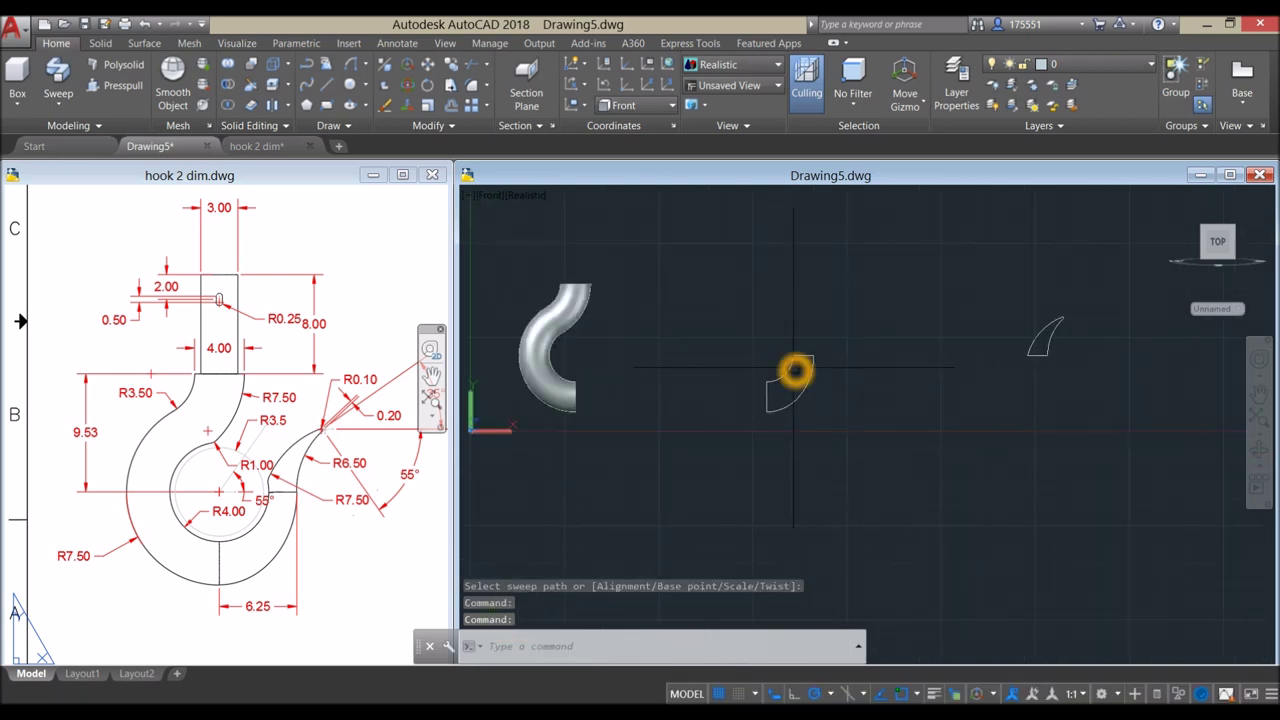
pyautogui.scroll(3, 785, 367)
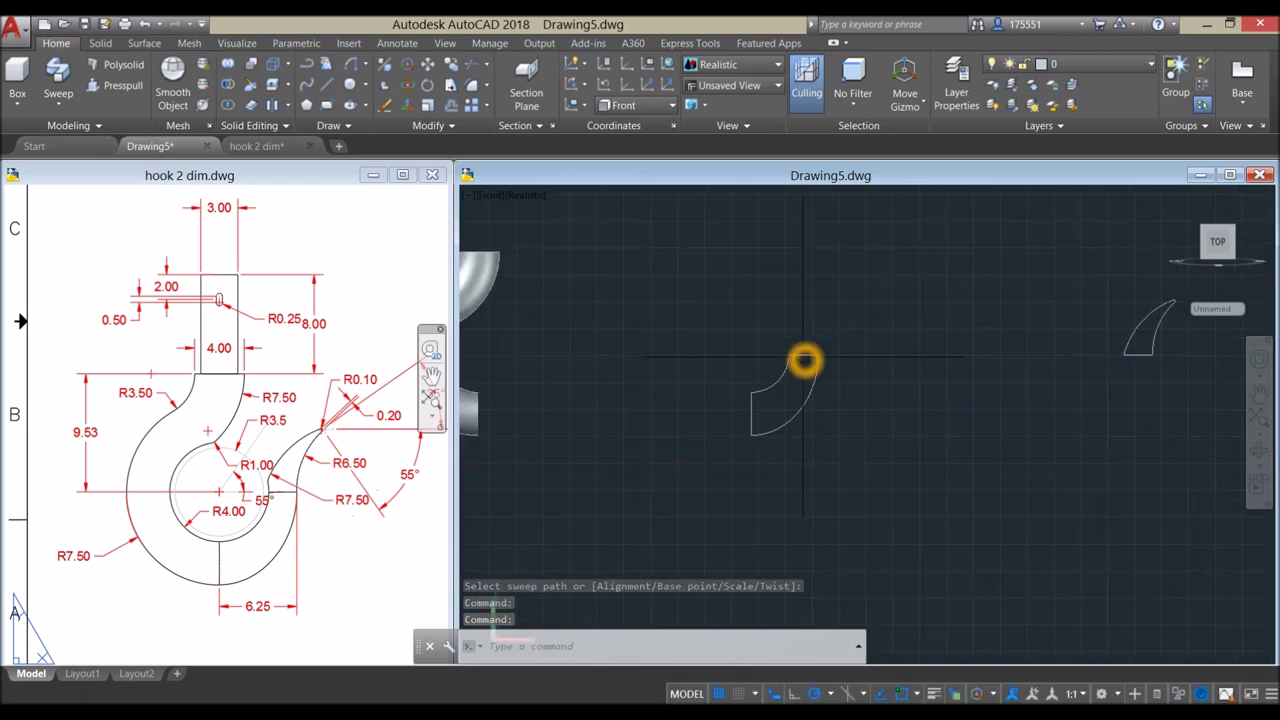
pyautogui.keyDown('shift'); pyautogui.moveTo(779, 367); pyautogui.dragTo(788, 424, button='middle'); pyautogui.keyUp('shift')
pyautogui.scroll(3, 851, 440)
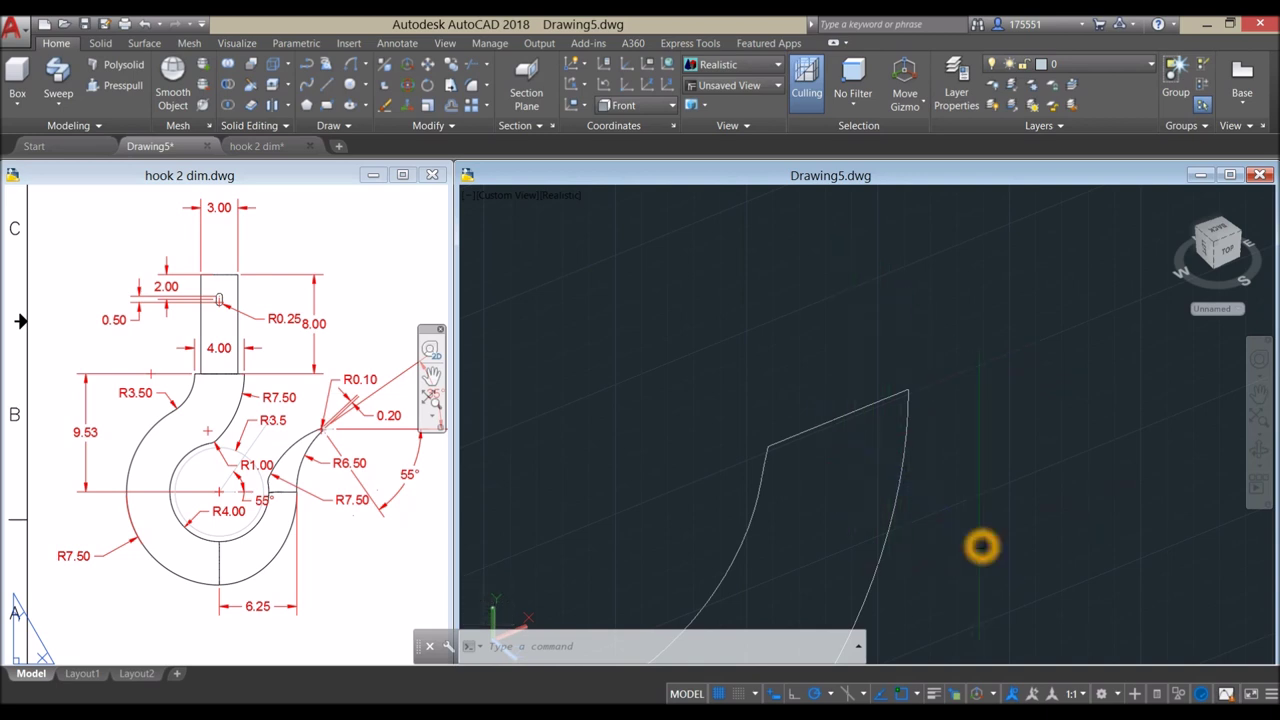
pyautogui.keyDown('shift'); pyautogui.moveTo(951, 514); pyautogui.dragTo(820, 354, button='middle'); pyautogui.keyUp('shift')
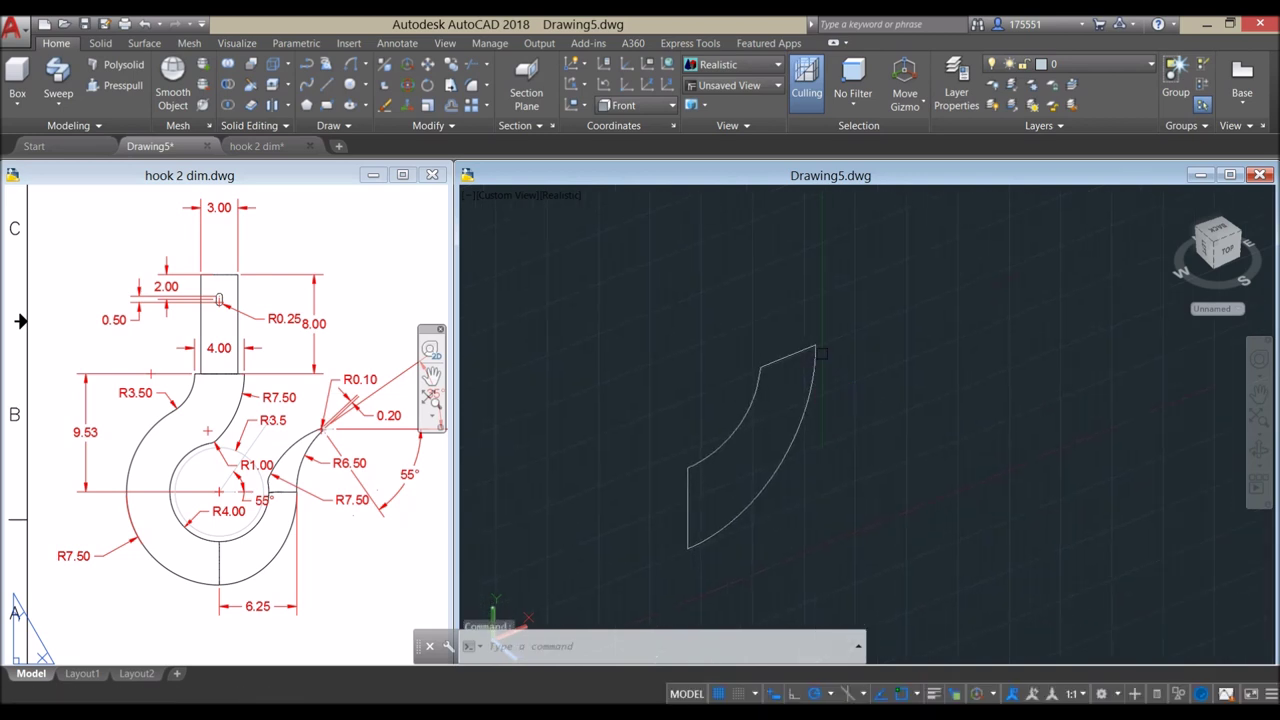
pyautogui.click(648, 89)
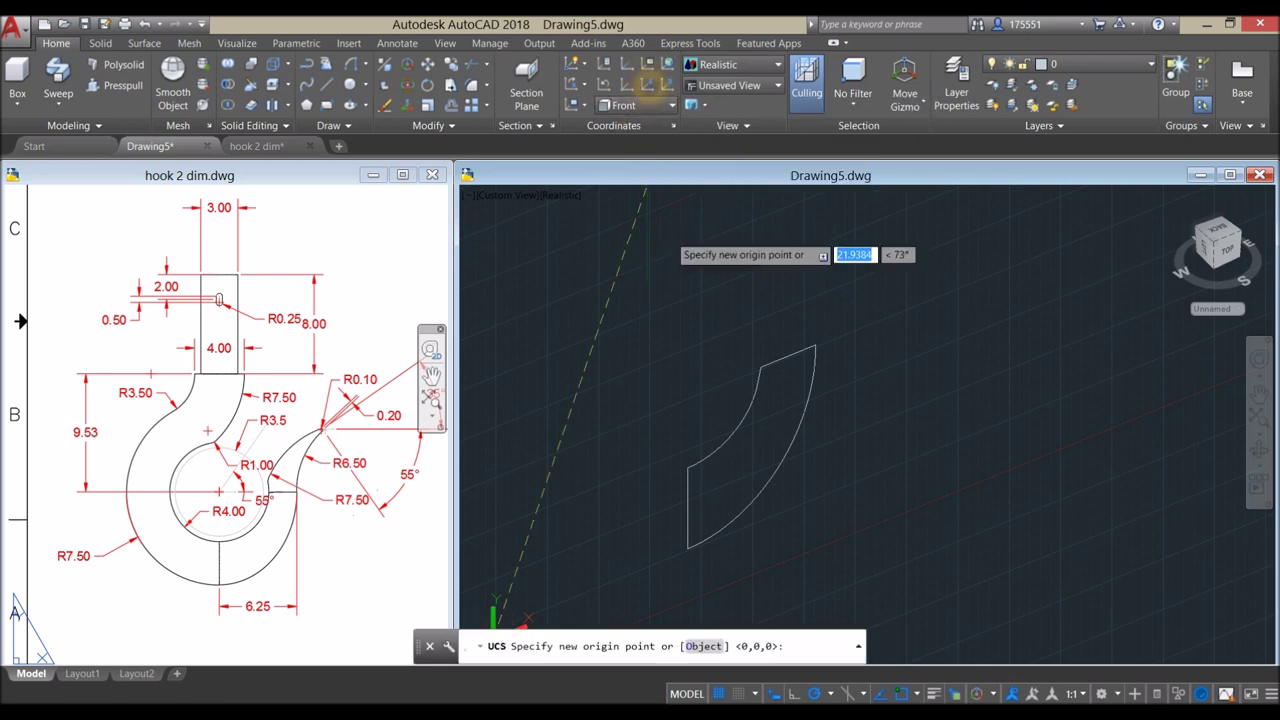
pyautogui.click(617, 371)
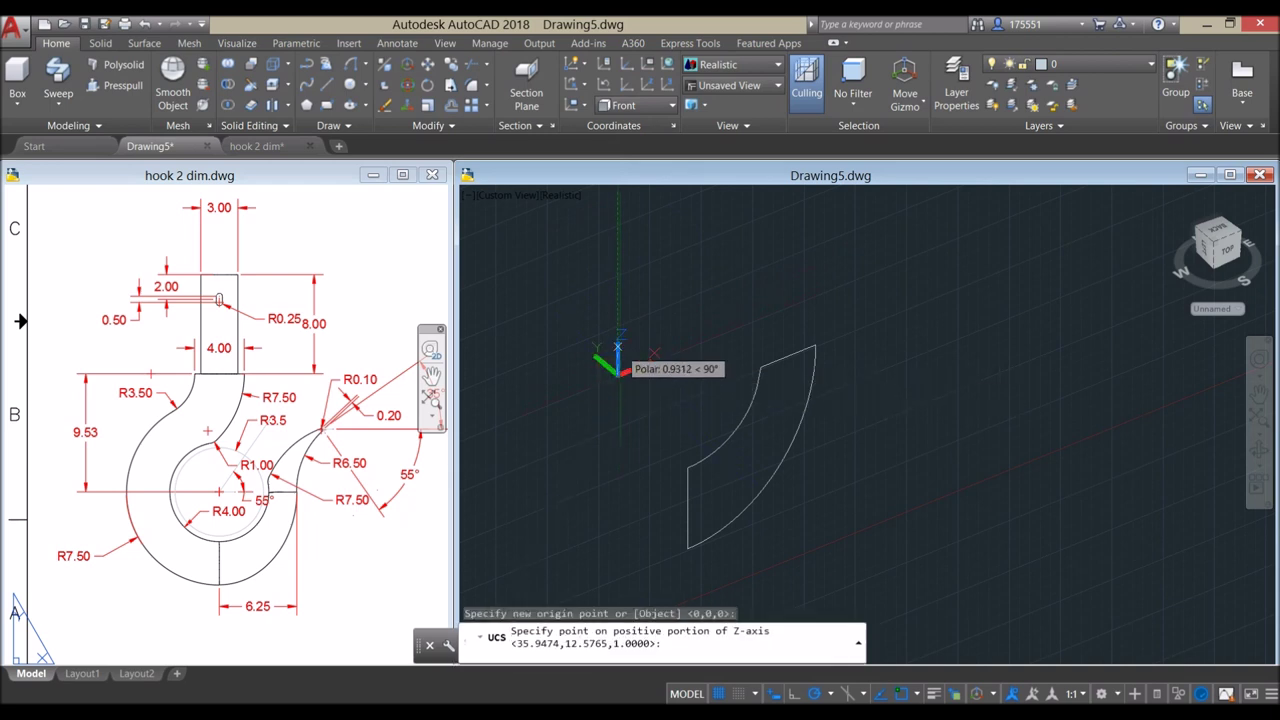
pyautogui.click(618, 238)
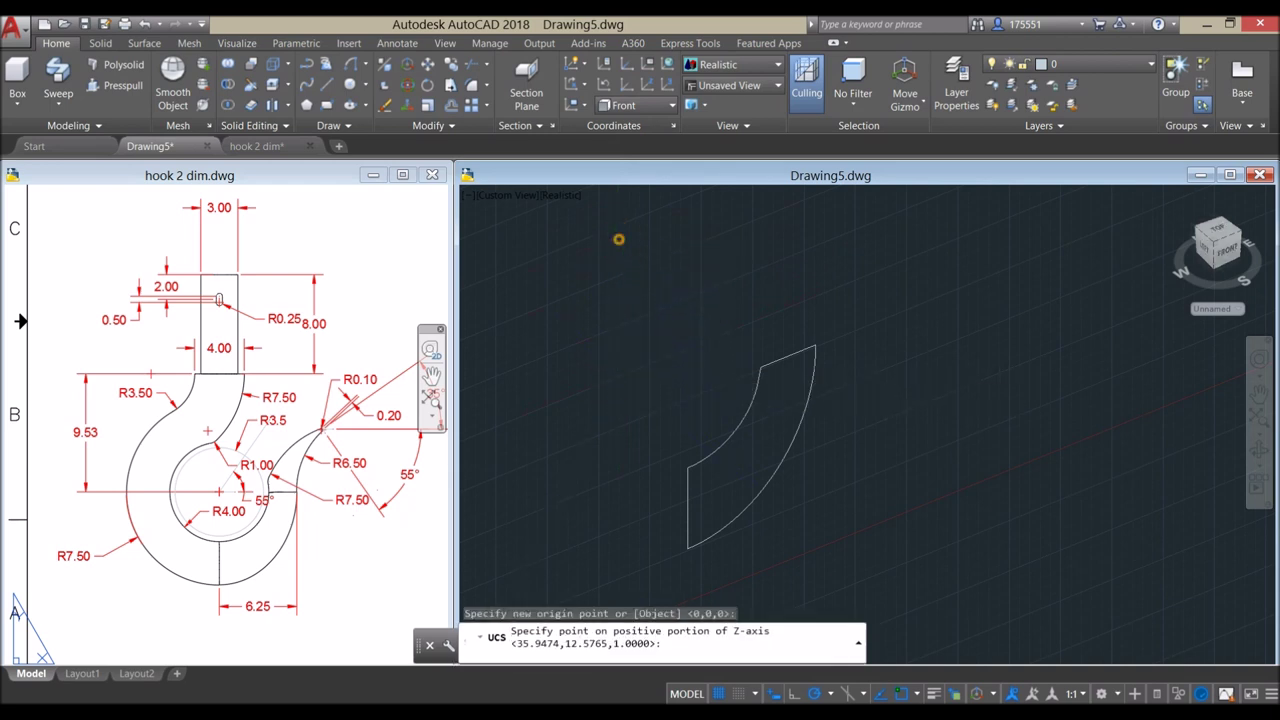
# - Draw a circle centred on the midpoint of the lower-quarter section's upper edge, with its radius reaching the edge's endpoint
pyautogui.keyDown('shift'); pyautogui.moveTo(741, 359); pyautogui.dragTo(773, 351, button='middle'); pyautogui.keyUp('shift')
pyautogui.scroll(2, 773, 351)
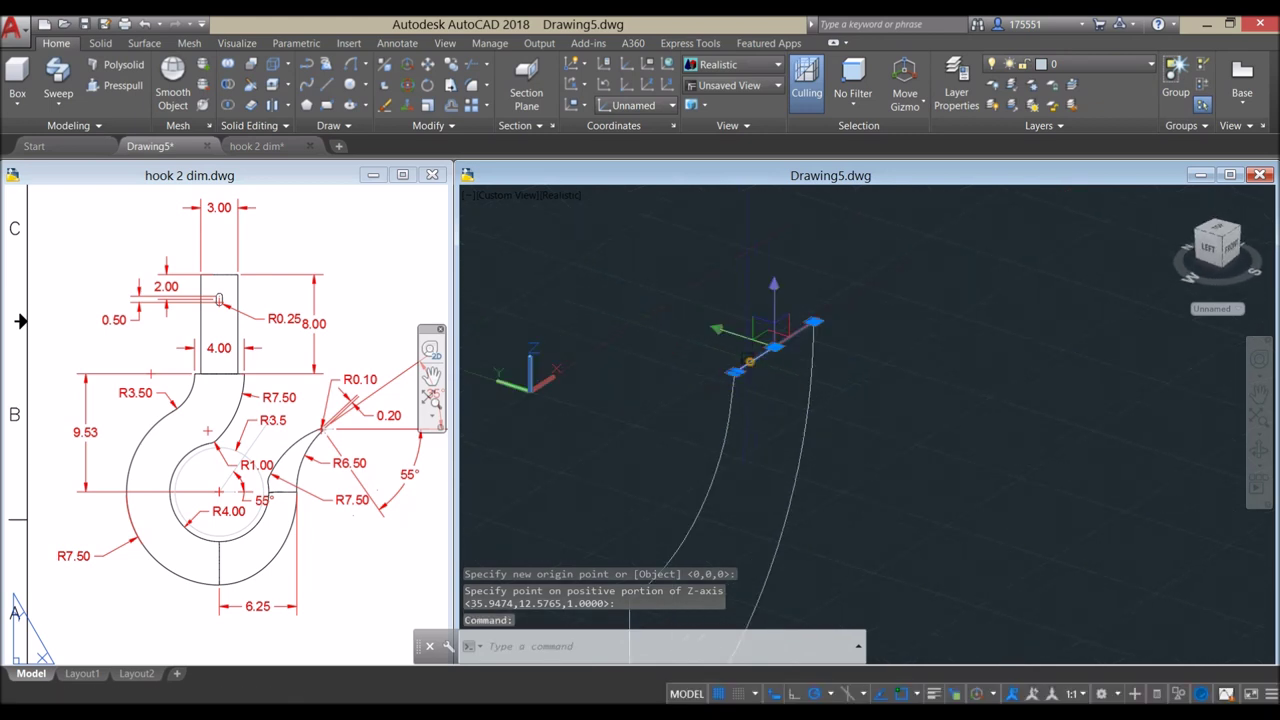
pyautogui.click(735, 372)
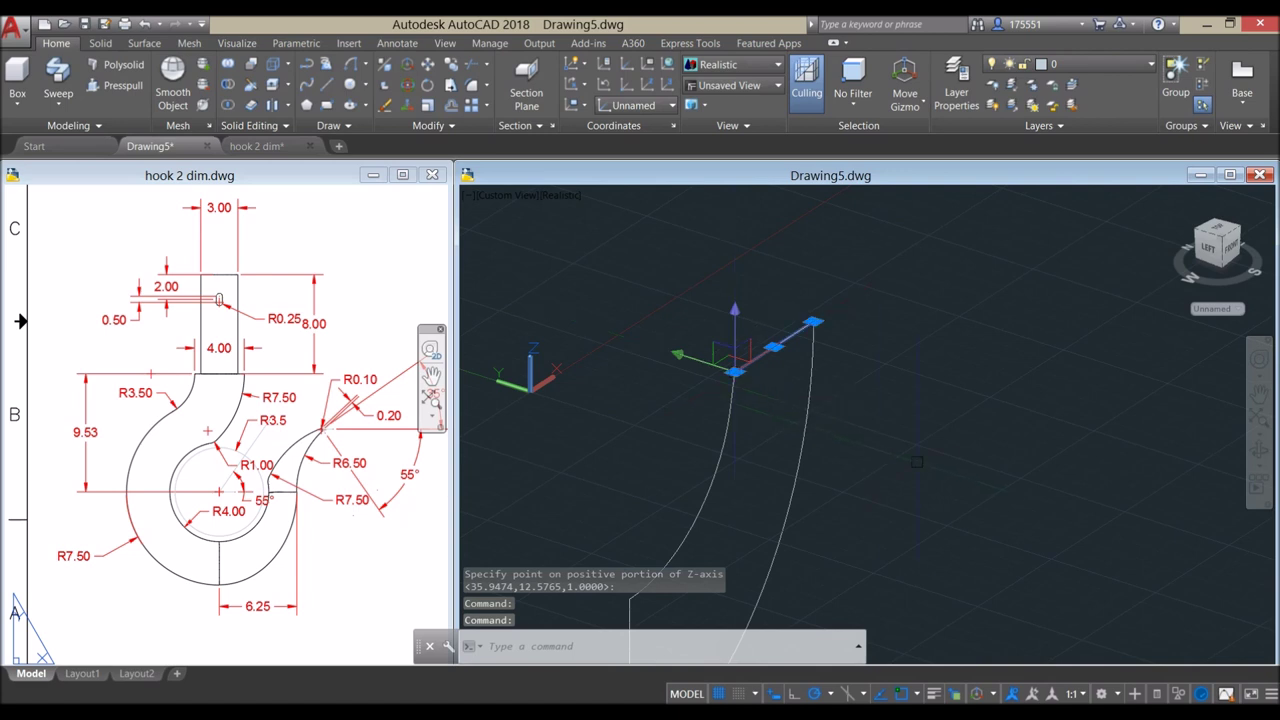
pyautogui.press('Escape')
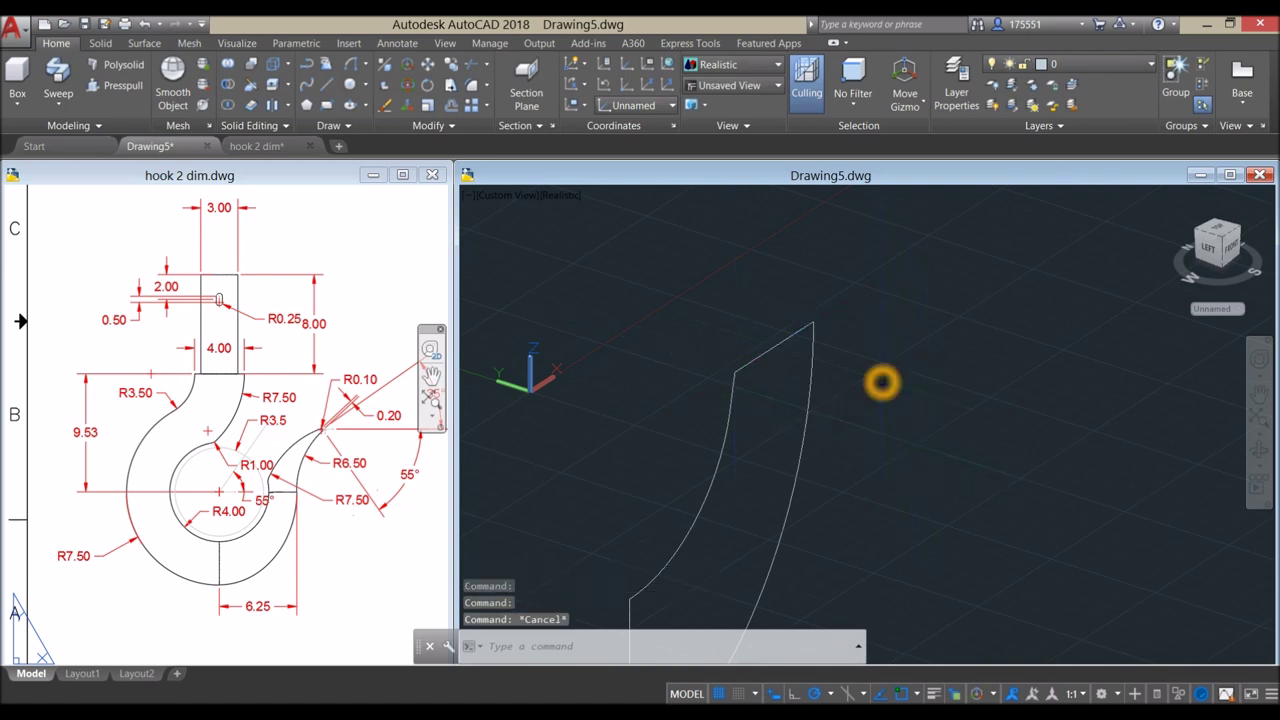
pyautogui.press('Return')
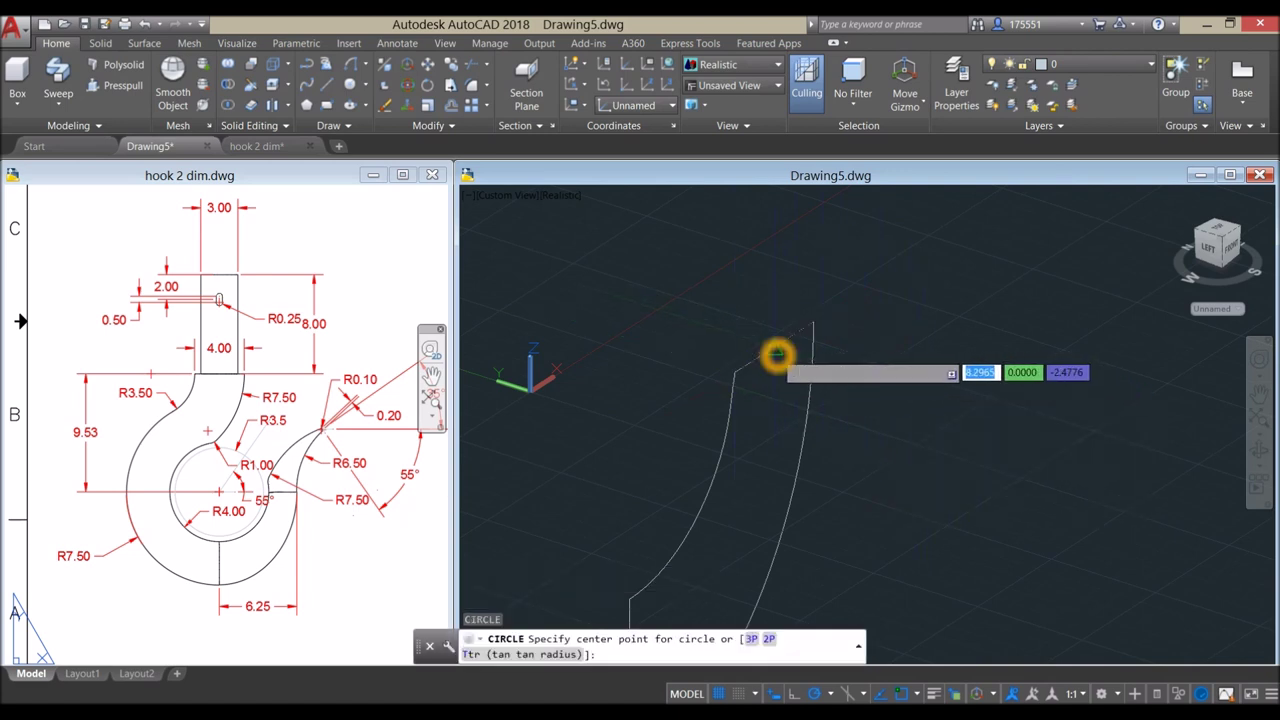
pyautogui.click(775, 349)
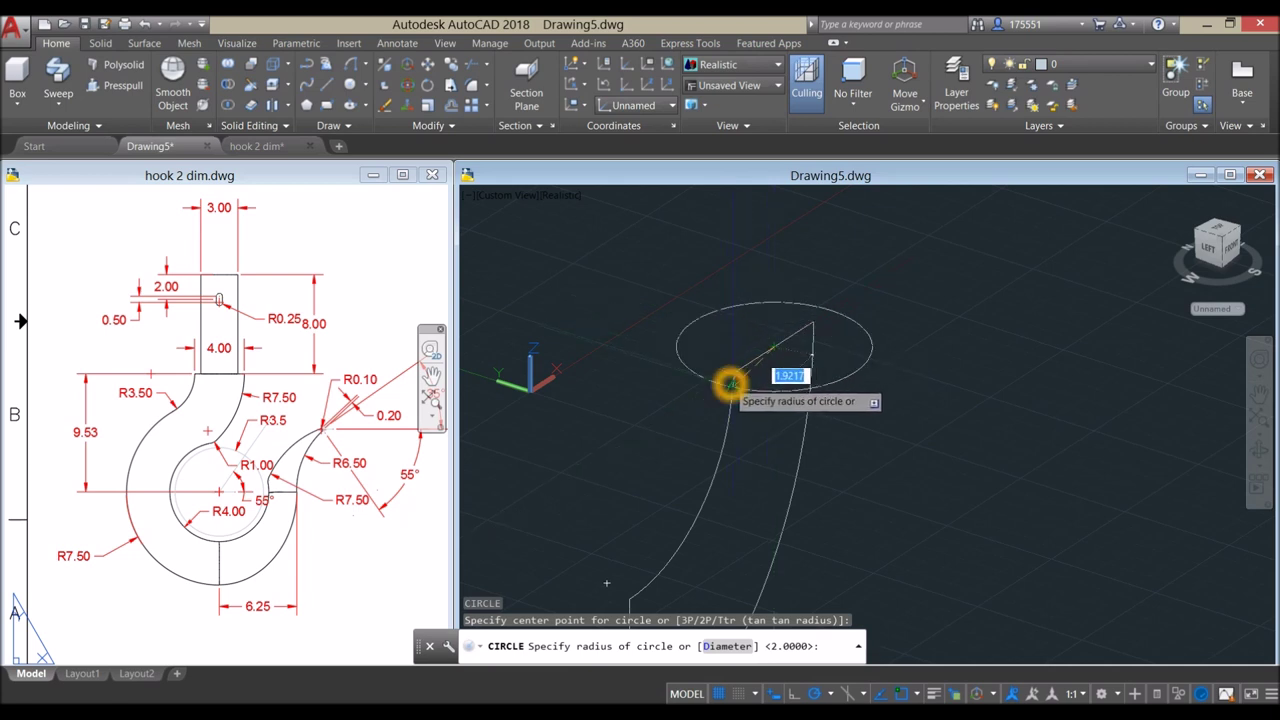
pyautogui.scroll(4, 734, 374)
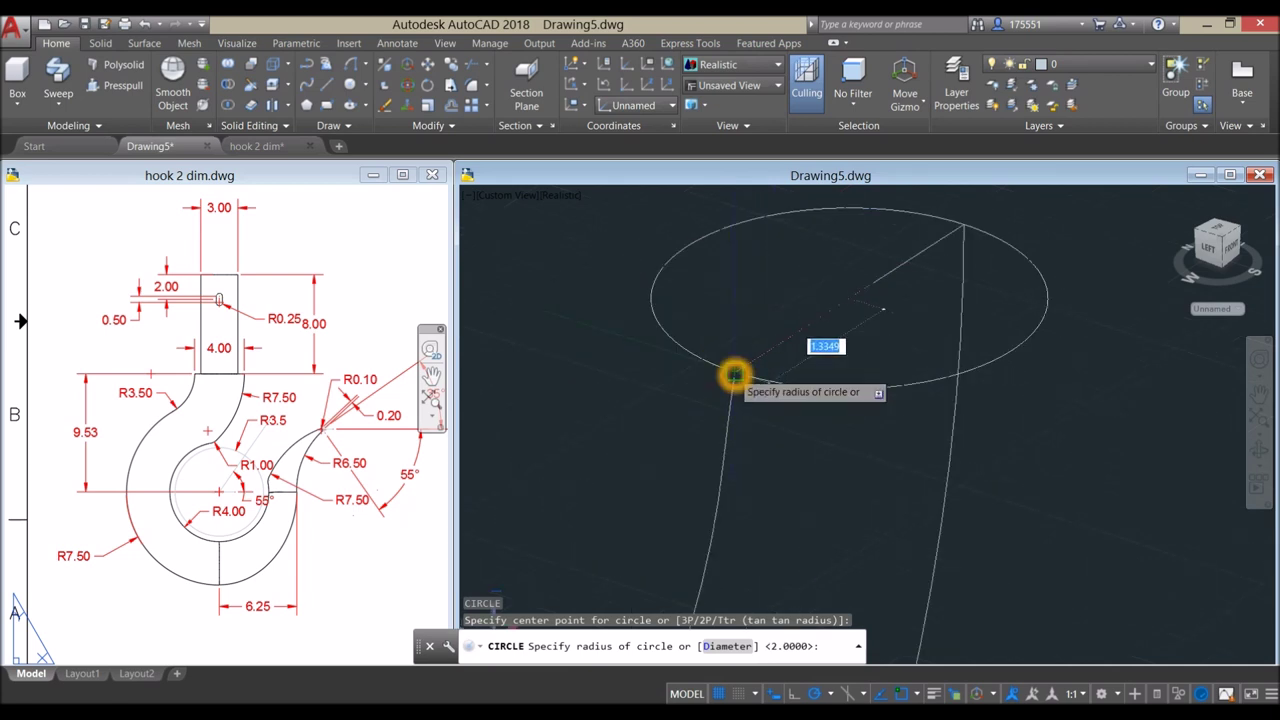
pyautogui.scroll(4, 735, 373)
pyautogui.click(737, 371)
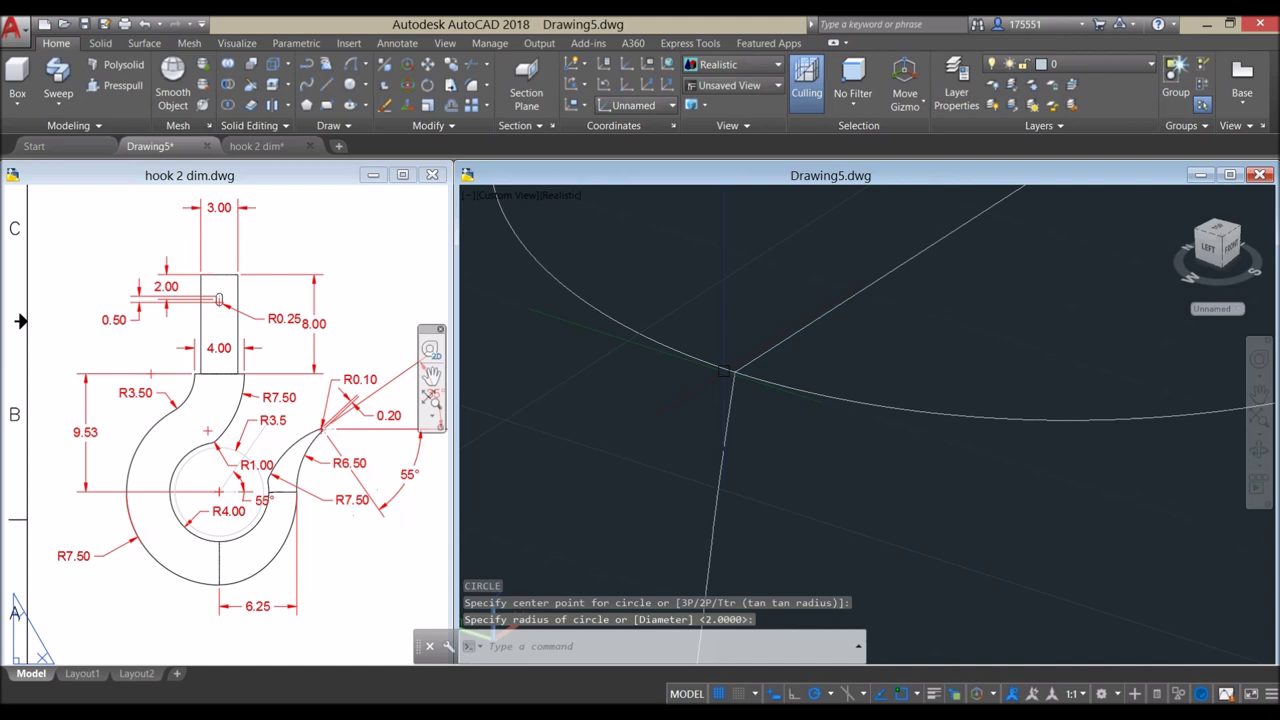
# - Restore the Front view and define a UCS beside the lower-quarter section with its Z-axis pointing horizontally towards the section
pyautogui.scroll(-6, 734, 371)
pyautogui.keyDown('shift'); pyautogui.moveTo(754, 443); pyautogui.dragTo(663, 400, button='middle'); pyautogui.keyUp('shift')
pyautogui.scroll(5, 700, 430)
pyautogui.keyDown('shift'); pyautogui.moveTo(722, 441); pyautogui.dragTo(774, 434, button='middle'); pyautogui.keyUp('shift')
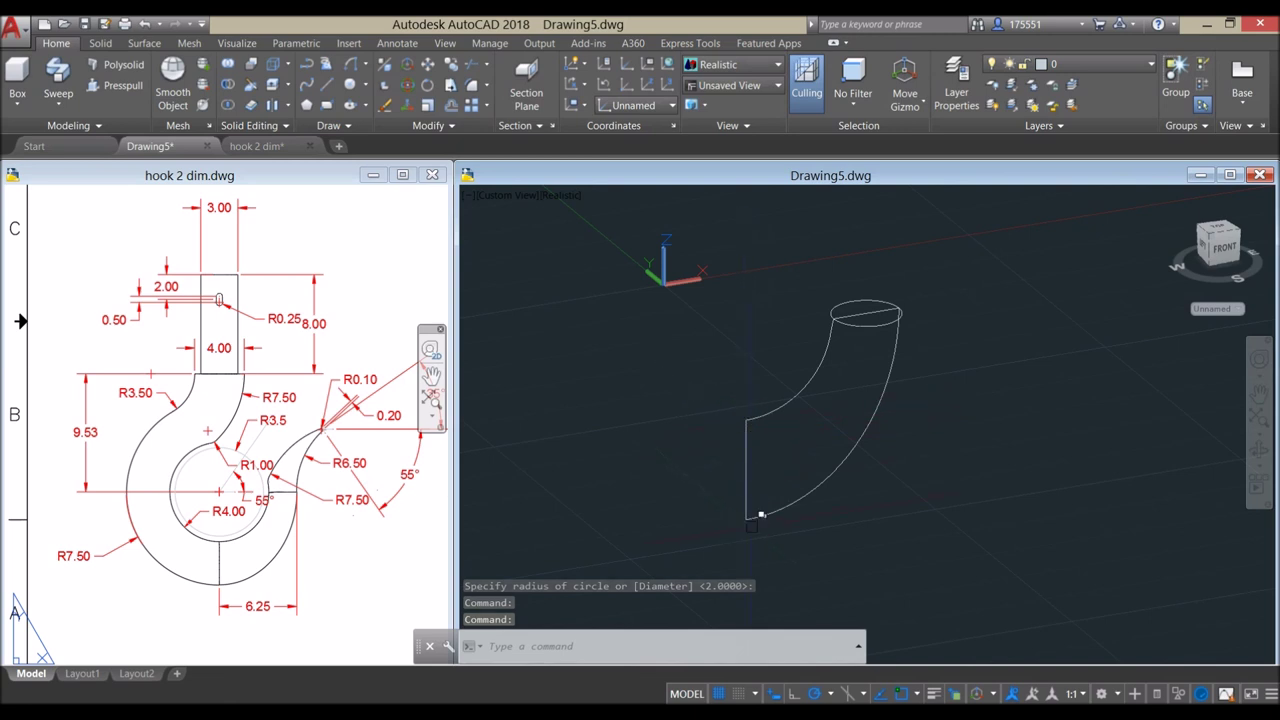
pyautogui.scroll(-4, 686, 437)
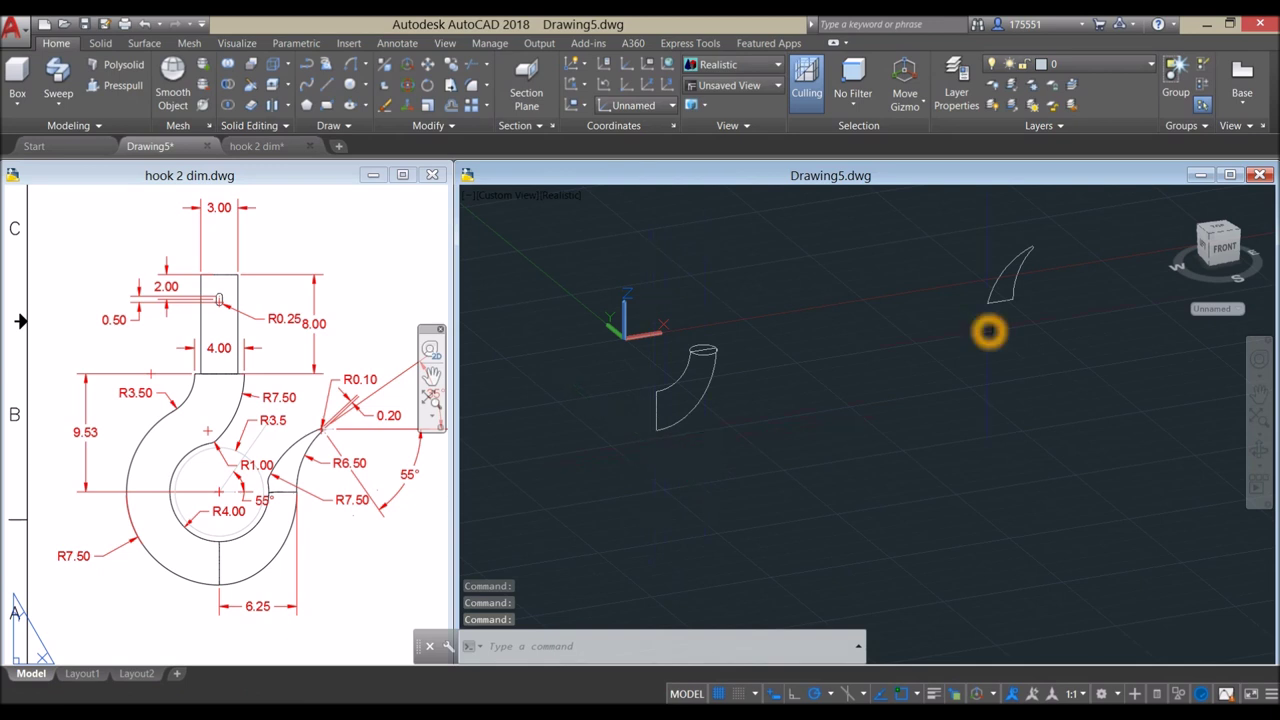
pyautogui.click(507, 196)
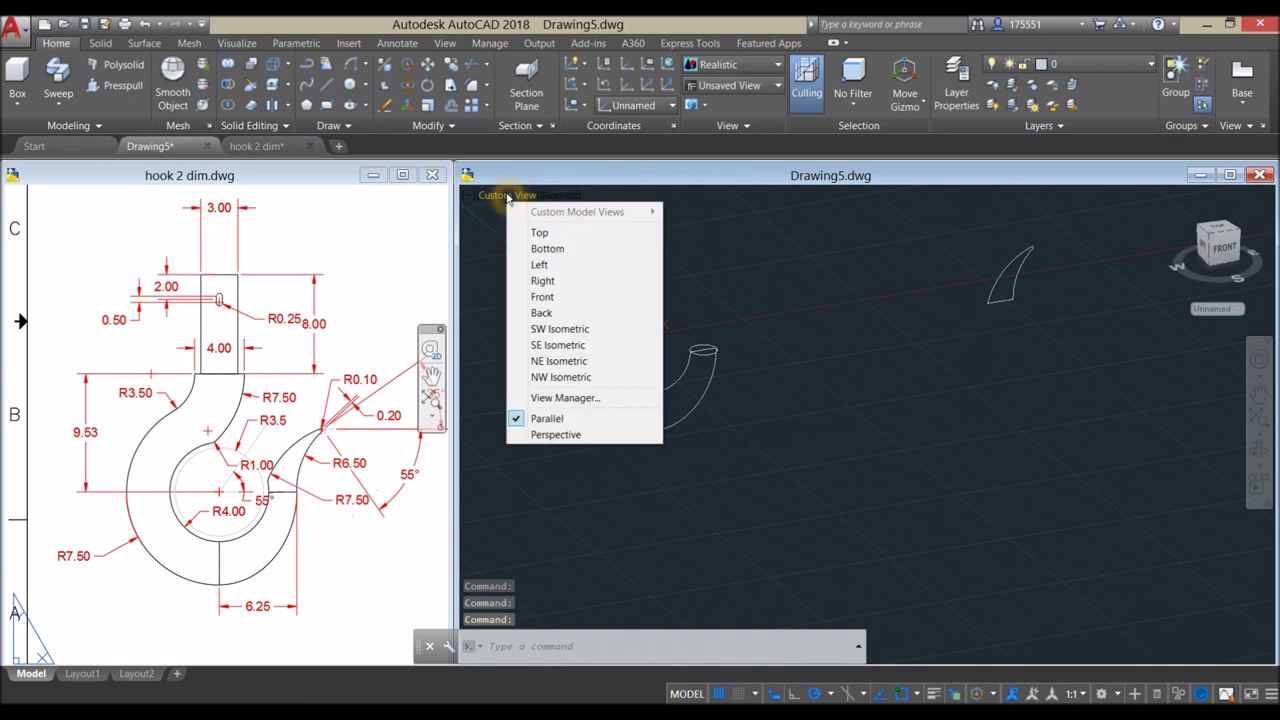
pyautogui.click(550, 298)
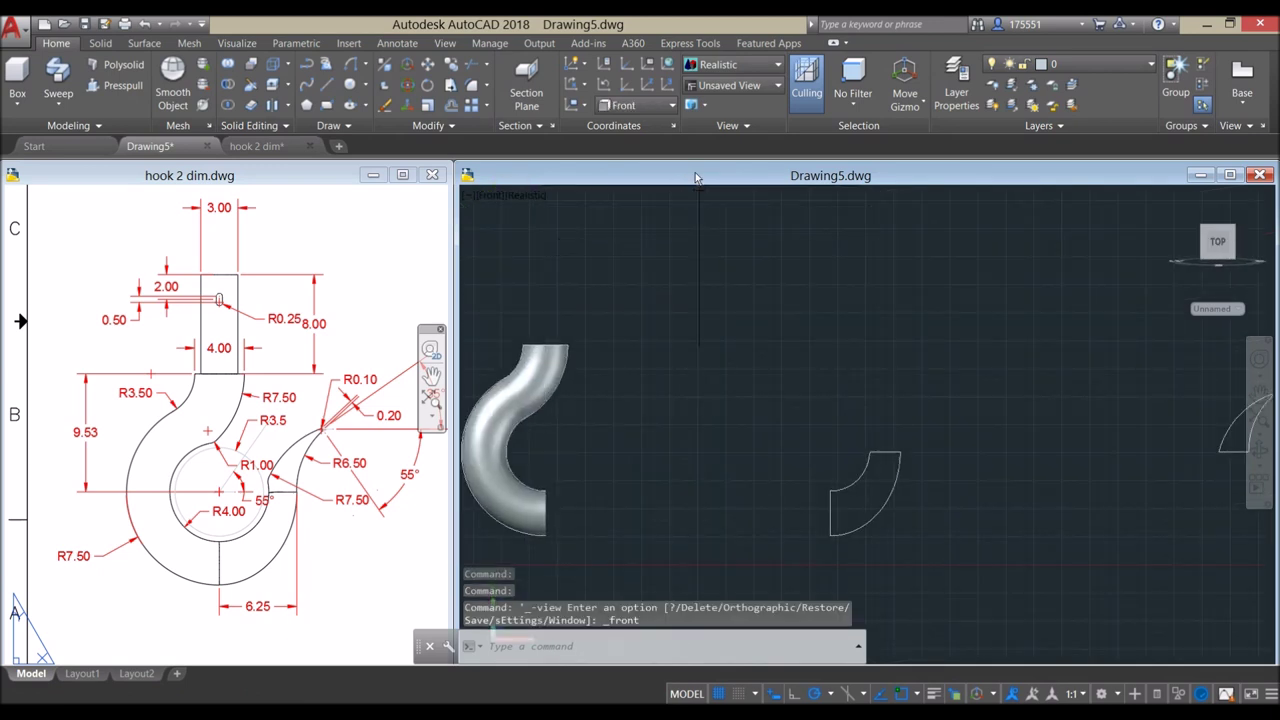
pyautogui.click(652, 90)
pyautogui.click(739, 437)
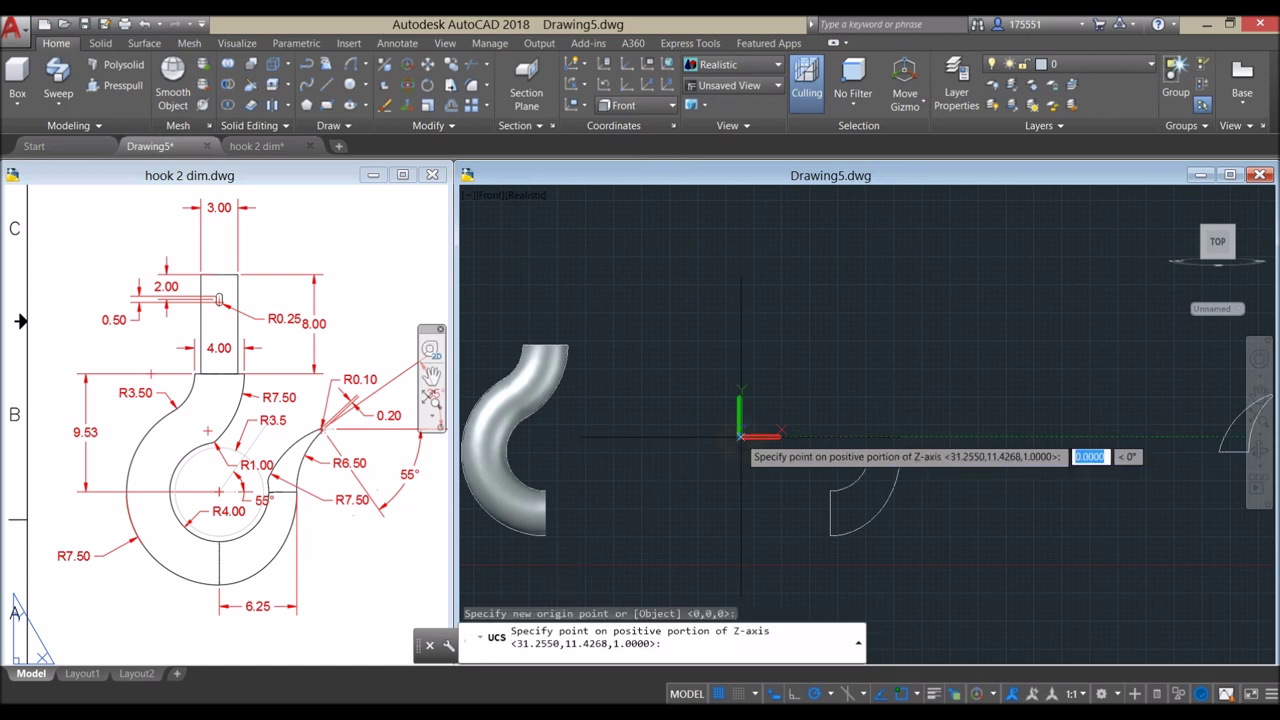
pyautogui.click(840, 436)
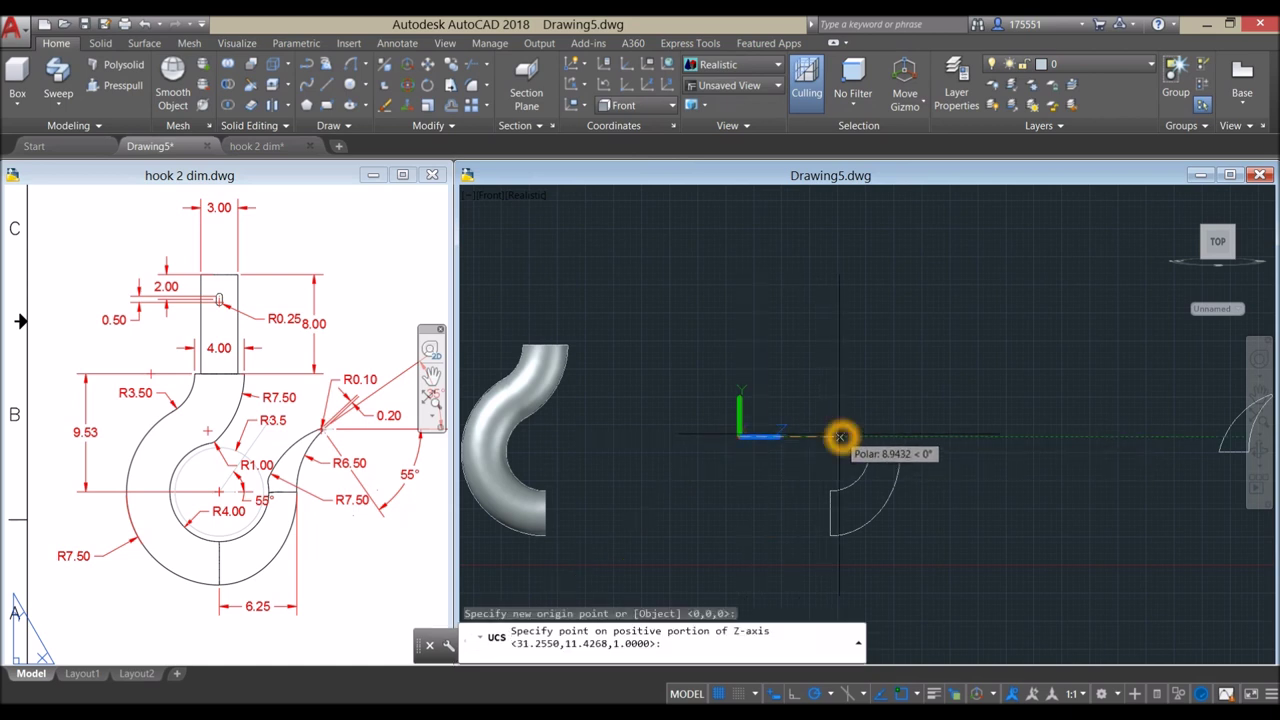
# - Draw a circle centred on the midpoint of the lower-quarter section's vertical edge, with its radius reaching the edge's upper endpoint
pyautogui.keyDown('shift'); pyautogui.moveTo(822, 434); pyautogui.dragTo(880, 486, button='middle'); pyautogui.keyUp('shift')
pyautogui.moveTo(850, 539); pyautogui.dragTo(760, 457, button='middle')
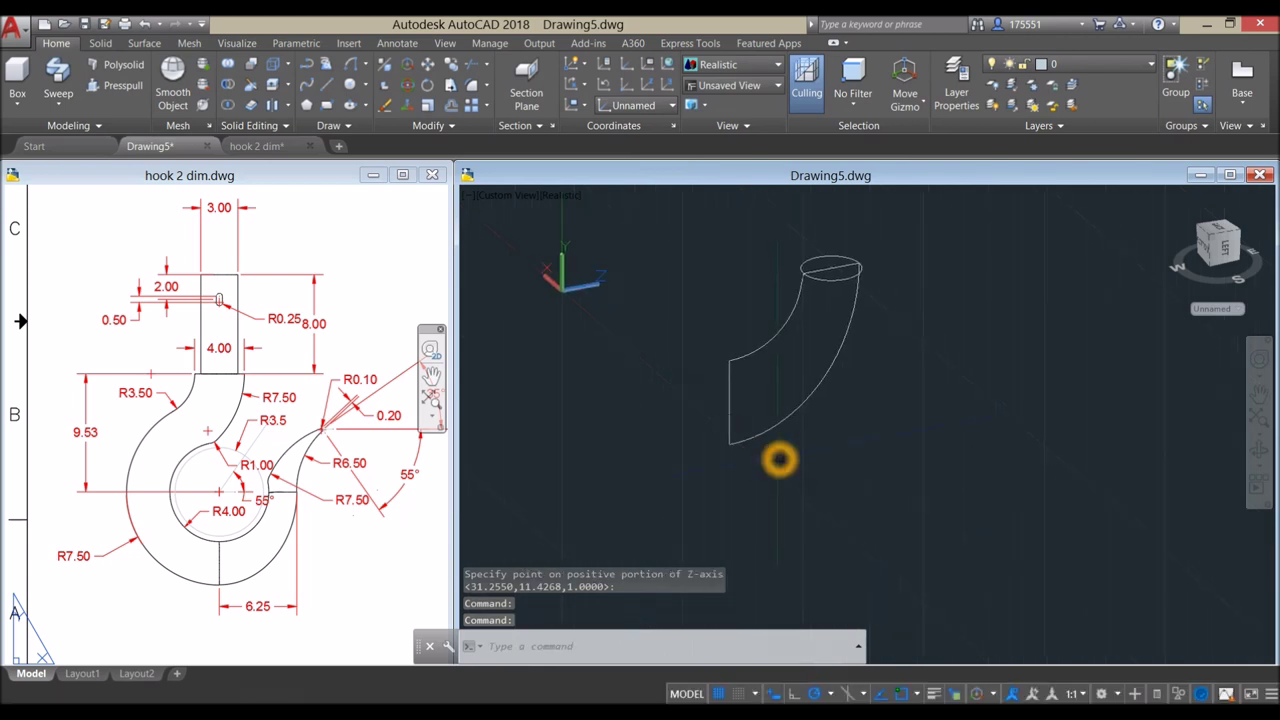
pyautogui.press('Return')
pyautogui.click(734, 405)
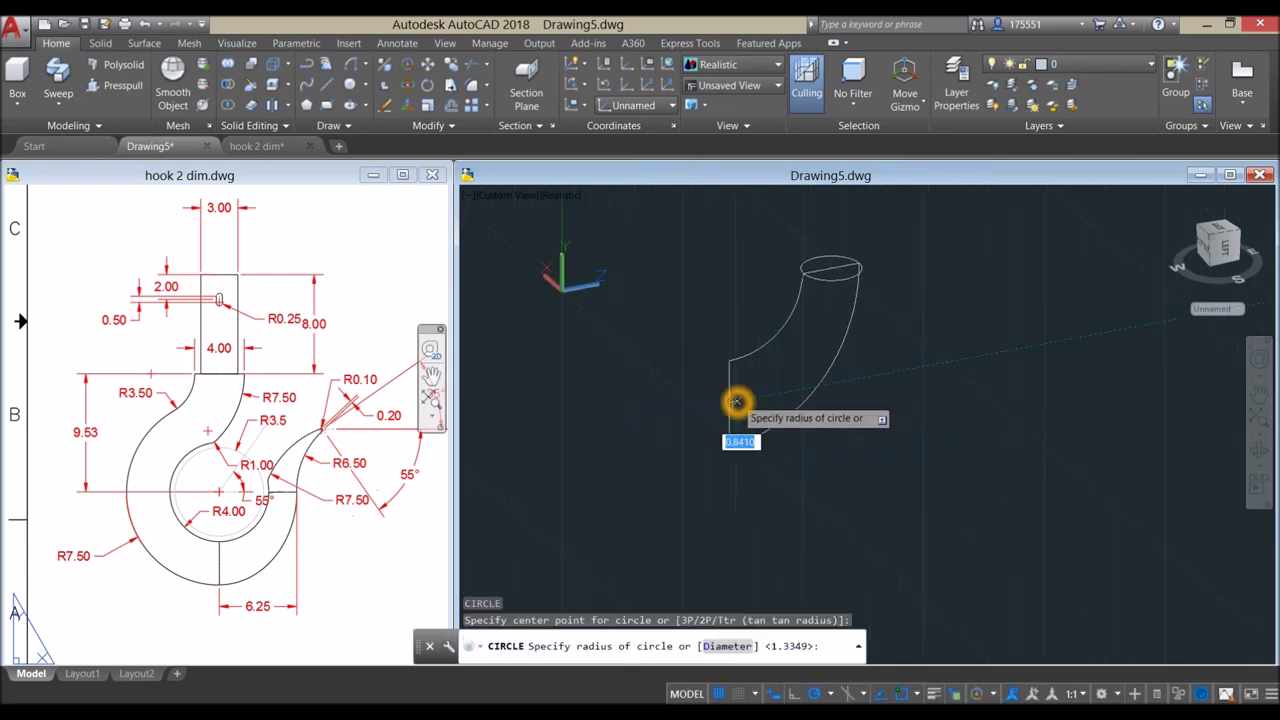
pyautogui.scroll(4, 729, 377)
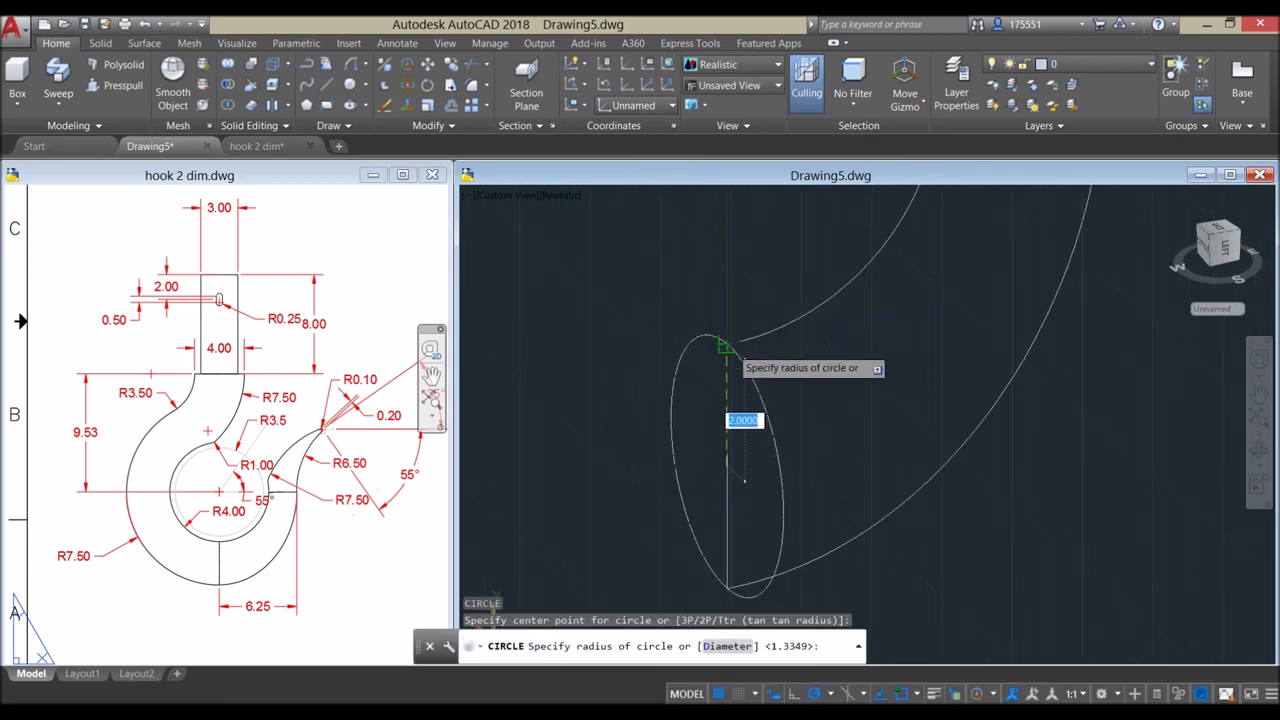
# - Finish the circle at the lower end of the curved segment by snapping its radius to the section line's endpoint
pyautogui.keyDown('shift'); pyautogui.rightClick(731, 340); pyautogui.keyUp('shift')
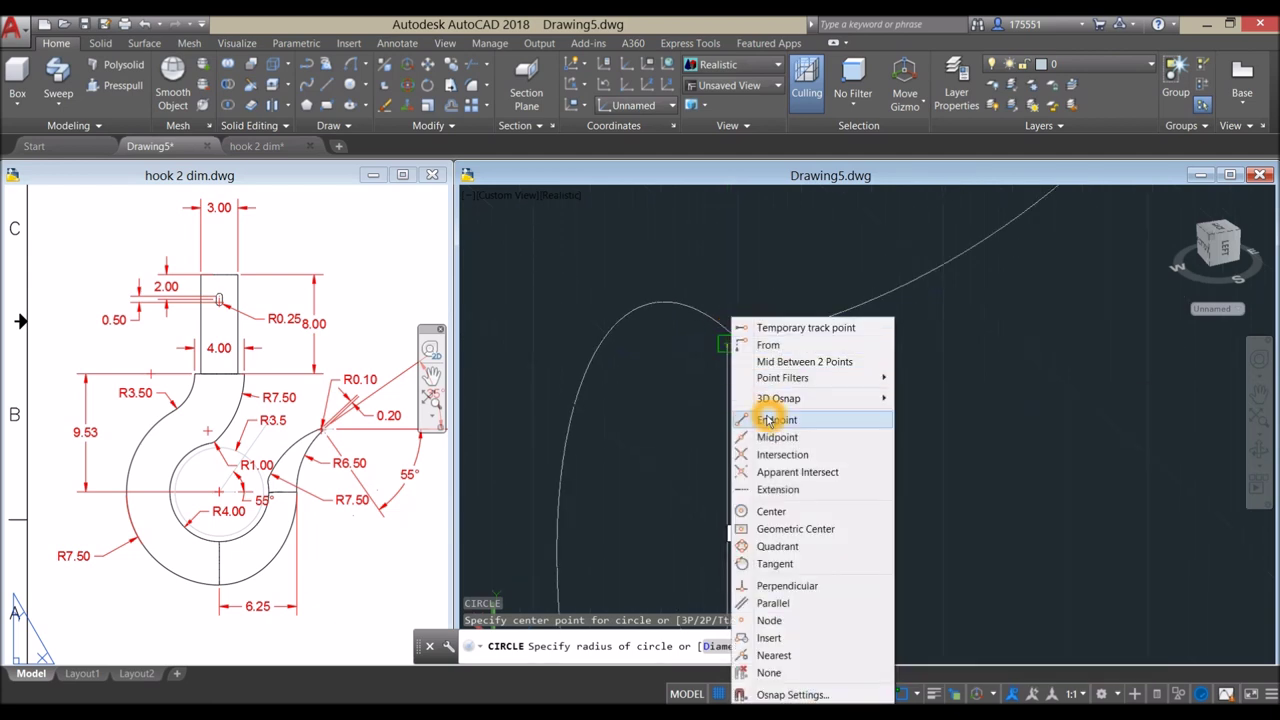
pyautogui.click(771, 420)
pyautogui.click(721, 343)
# - Start a loft using the upper and lower circles of the curved segment as its cross sections
pyautogui.scroll(-4, 710, 360)
pyautogui.moveTo(717, 378)
pyautogui.keyDown('shift'); pyautogui.mouseDown(button='middle')
pyautogui.moveTo(668, 418)
pyautogui.moveTo(678, 395)
pyautogui.moveTo(723, 387)
pyautogui.mouseUp(button='middle'); pyautogui.keyUp('shift')
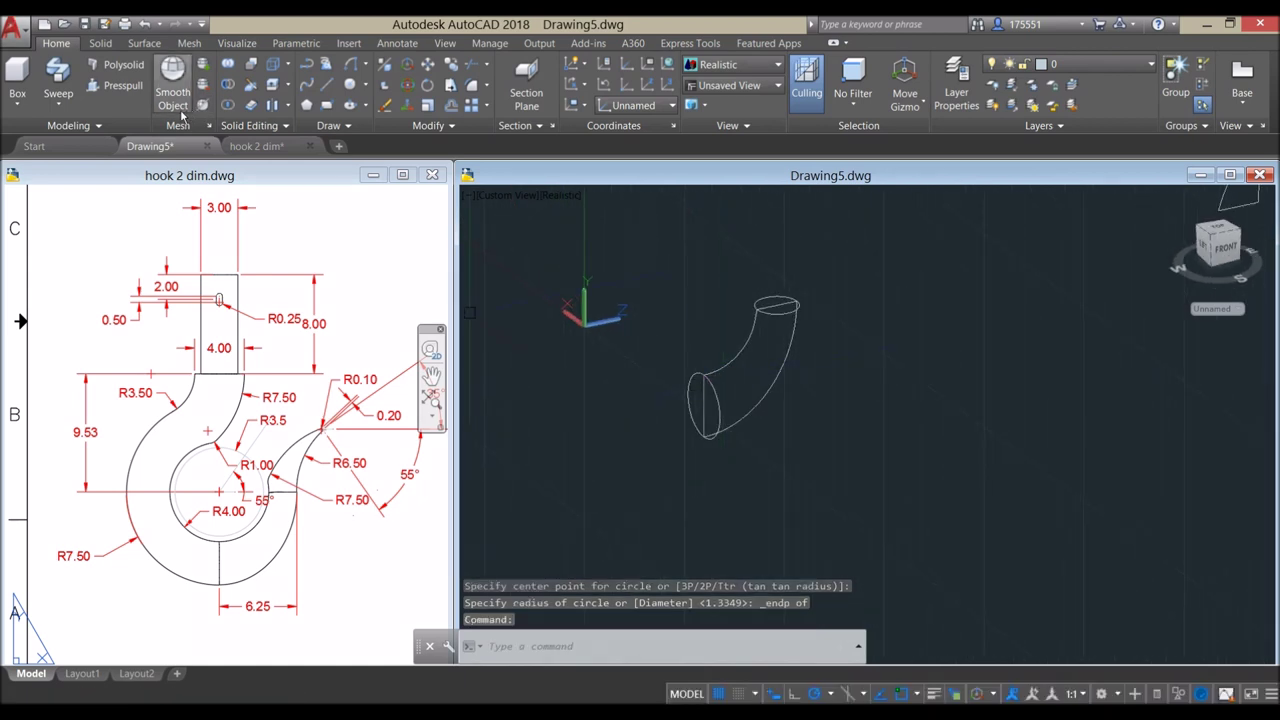
pyautogui.click(59, 108)
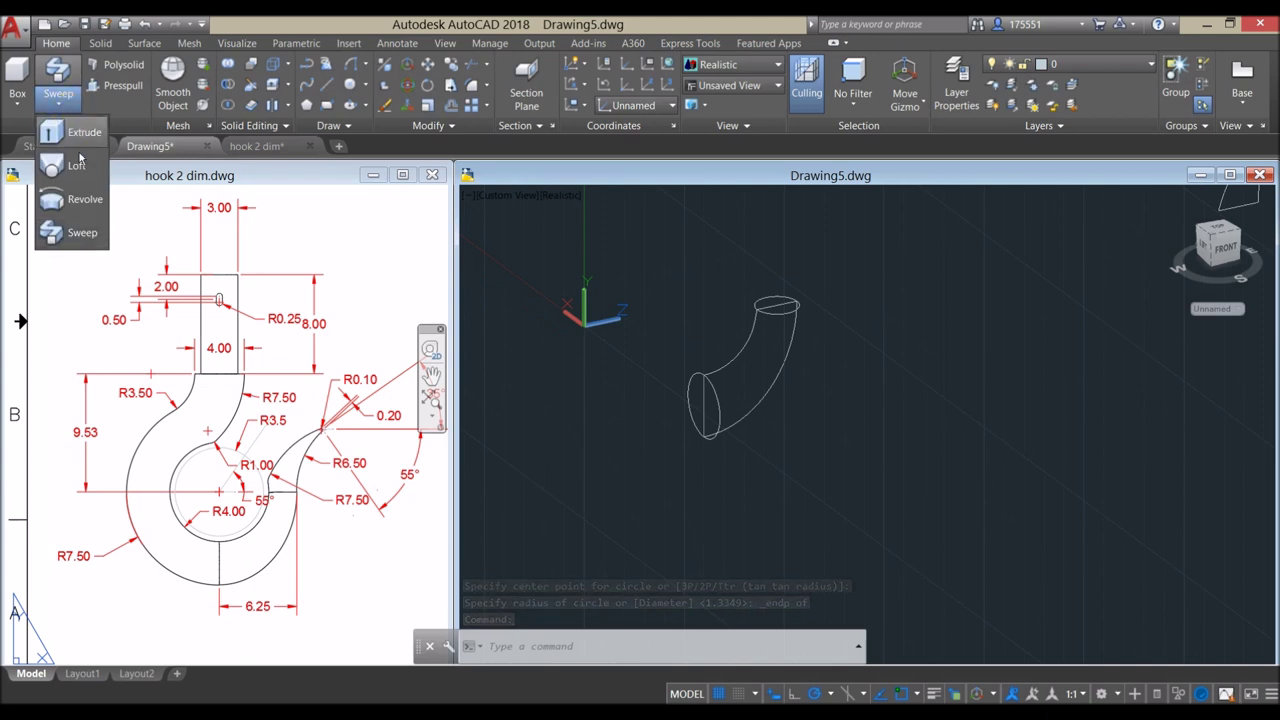
pyautogui.click(76, 165)
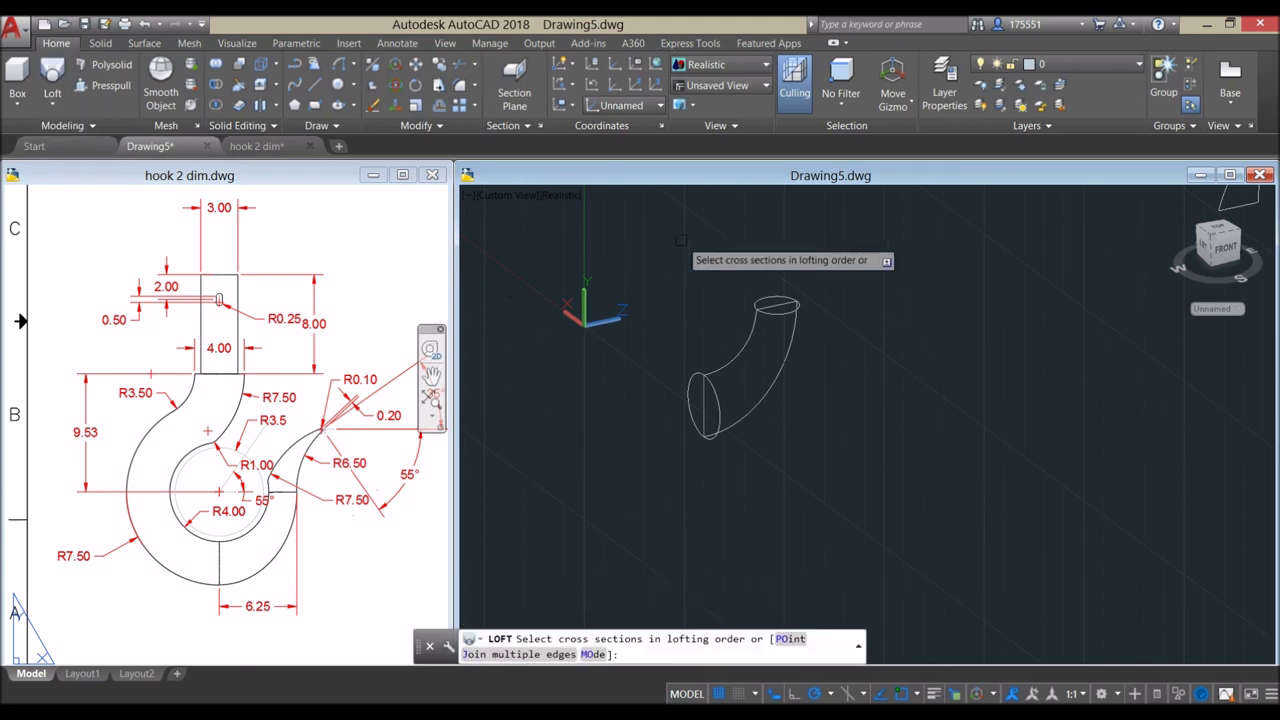
pyautogui.scroll(2, 775, 318)
pyautogui.click(775, 318)
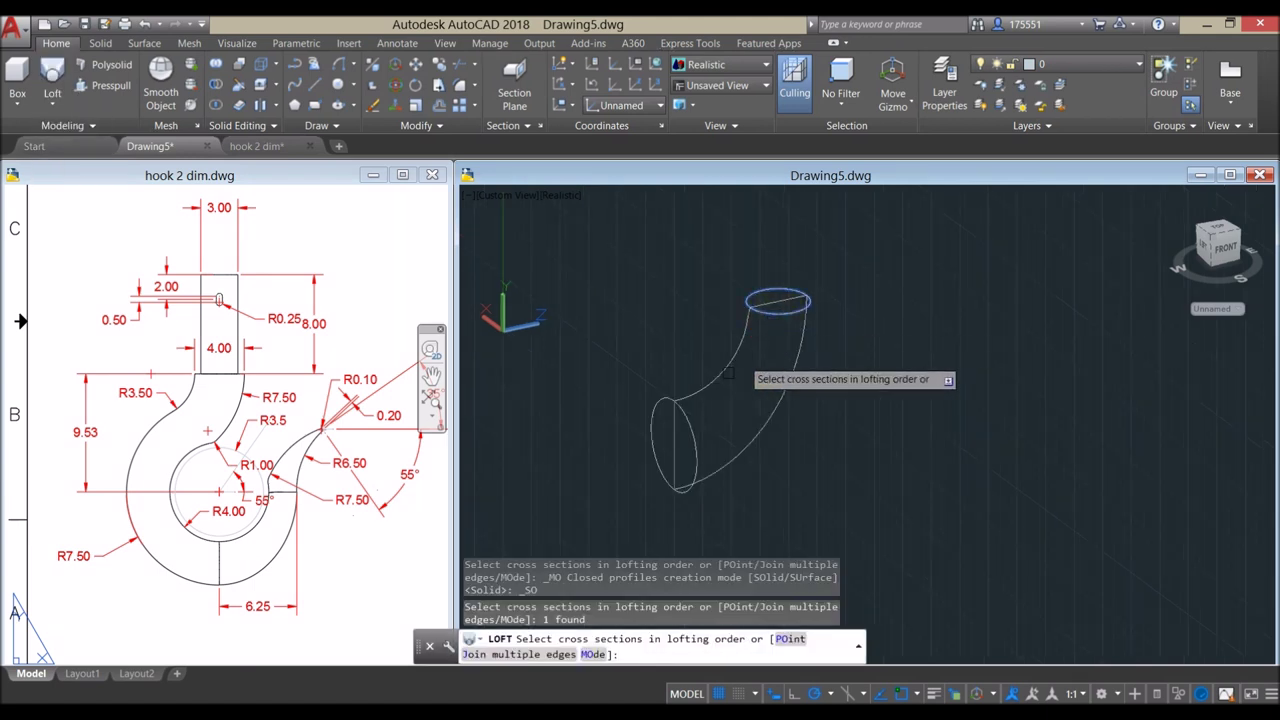
pyautogui.click(686, 417)
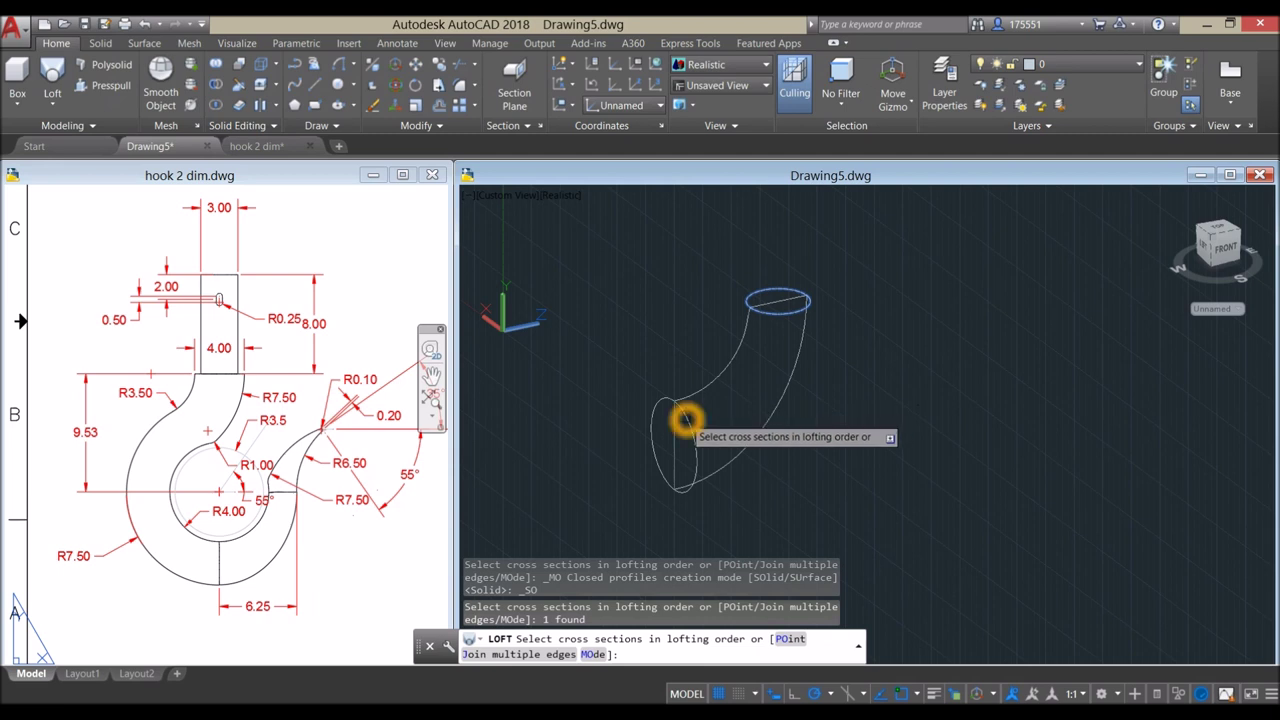
pyautogui.rightClick(651, 243)
pyautogui.click(674, 255)
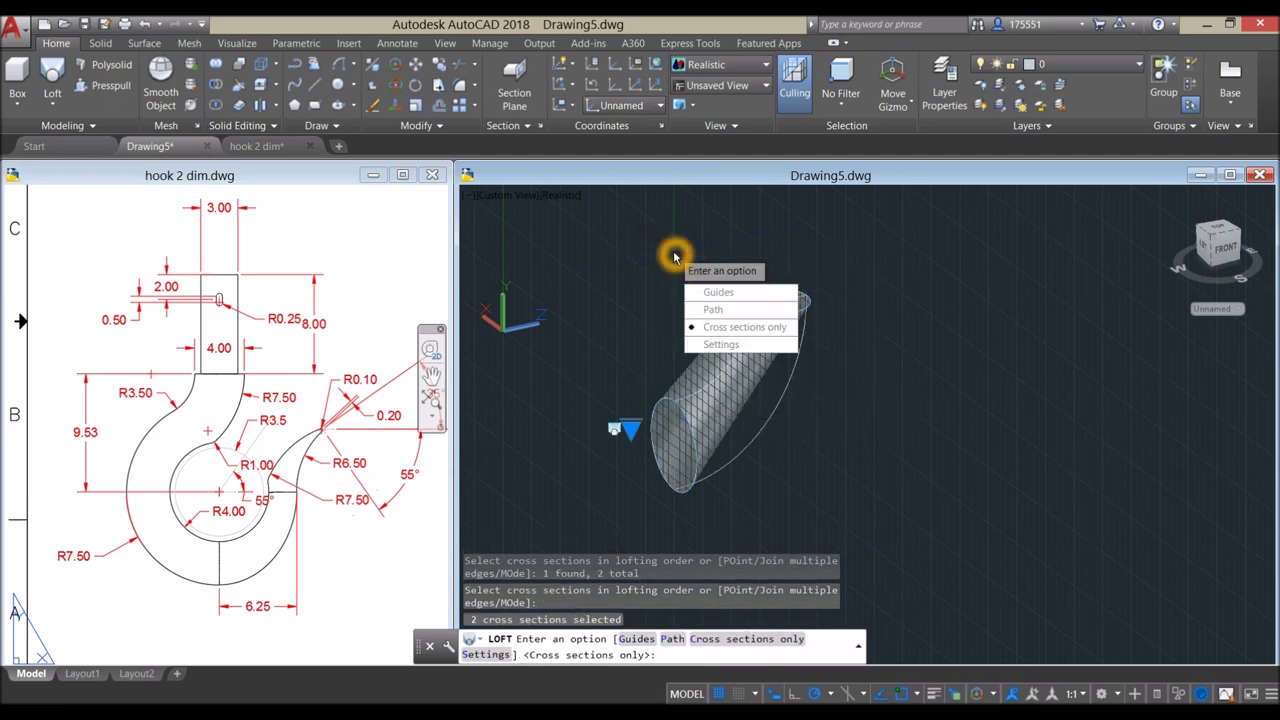
# - Complete the loft with the Guides option, using the outer and inner arcs as guide profiles
pyautogui.click(717, 291)
pyautogui.click(671, 251)
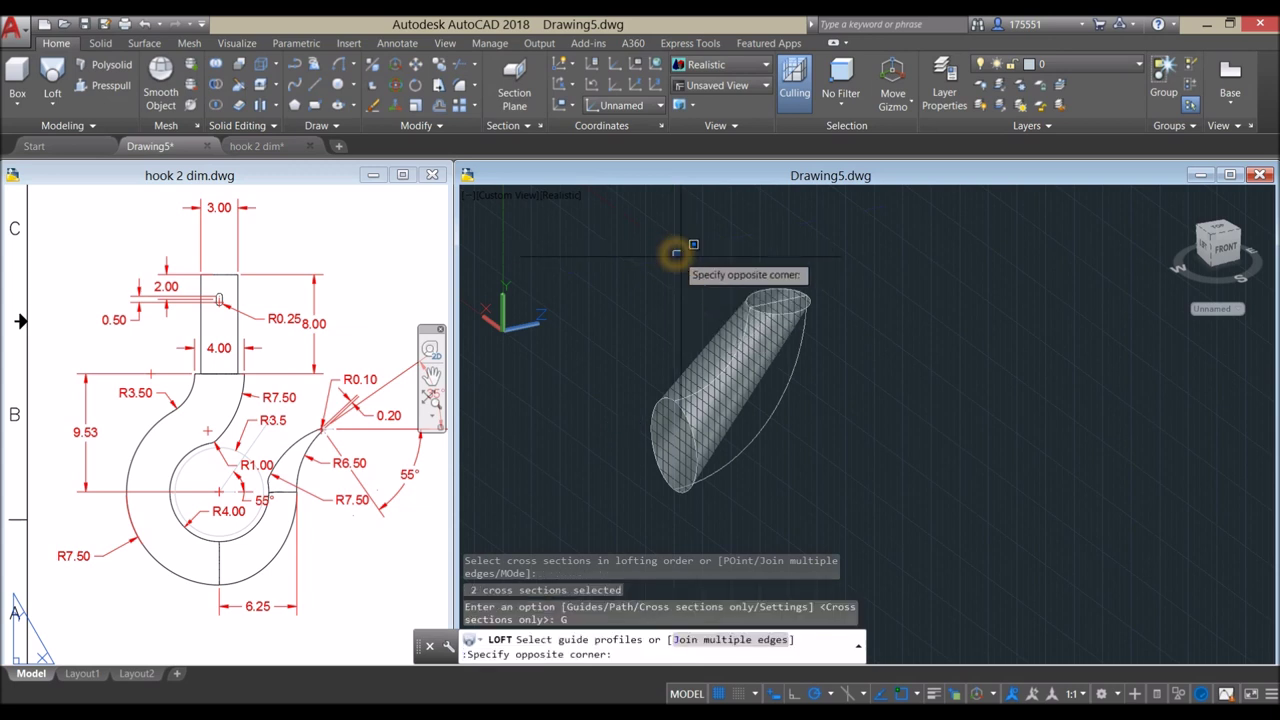
pyautogui.click(786, 357)
pyautogui.click(799, 372)
pyautogui.moveTo(745, 337)
pyautogui.keyDown('shift'); pyautogui.mouseDown(button='middle')
pyautogui.moveTo(697, 289)
pyautogui.moveTo(727, 320)
pyautogui.mouseUp(button='middle'); pyautogui.keyUp('shift')
pyautogui.scroll(6, 727, 320)
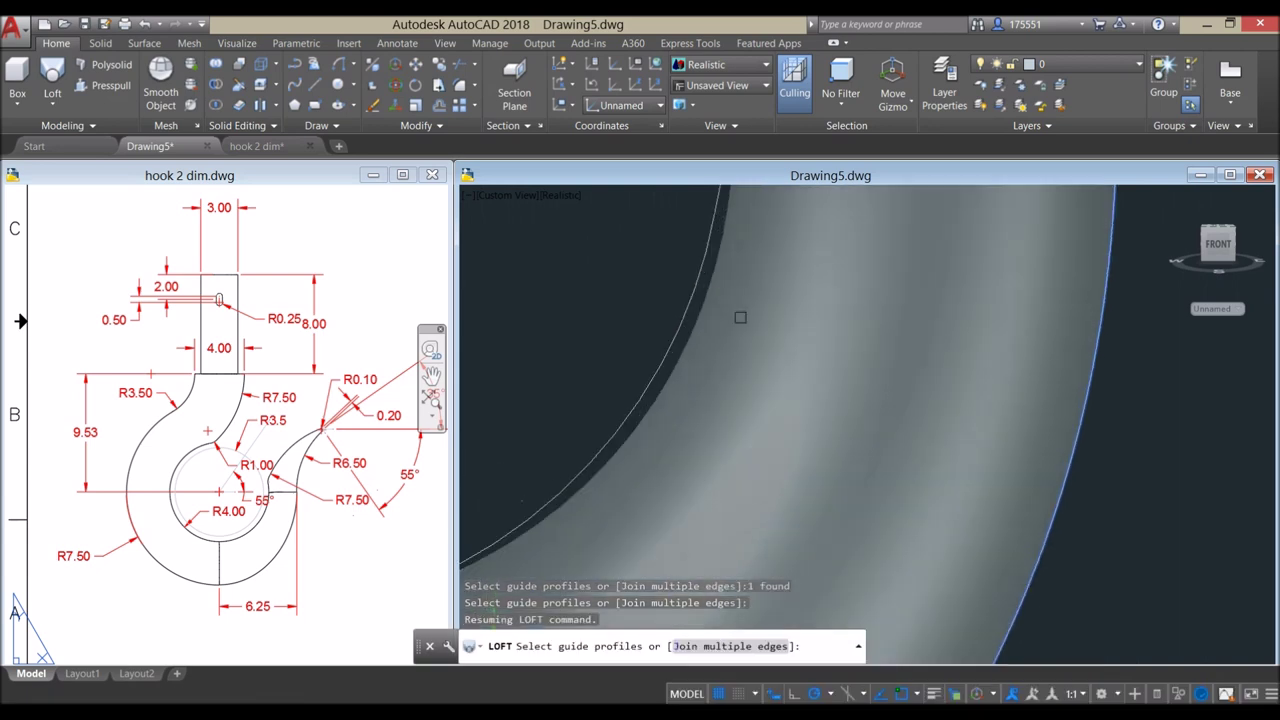
pyautogui.click(694, 297)
pyautogui.scroll(-6, 690, 290)
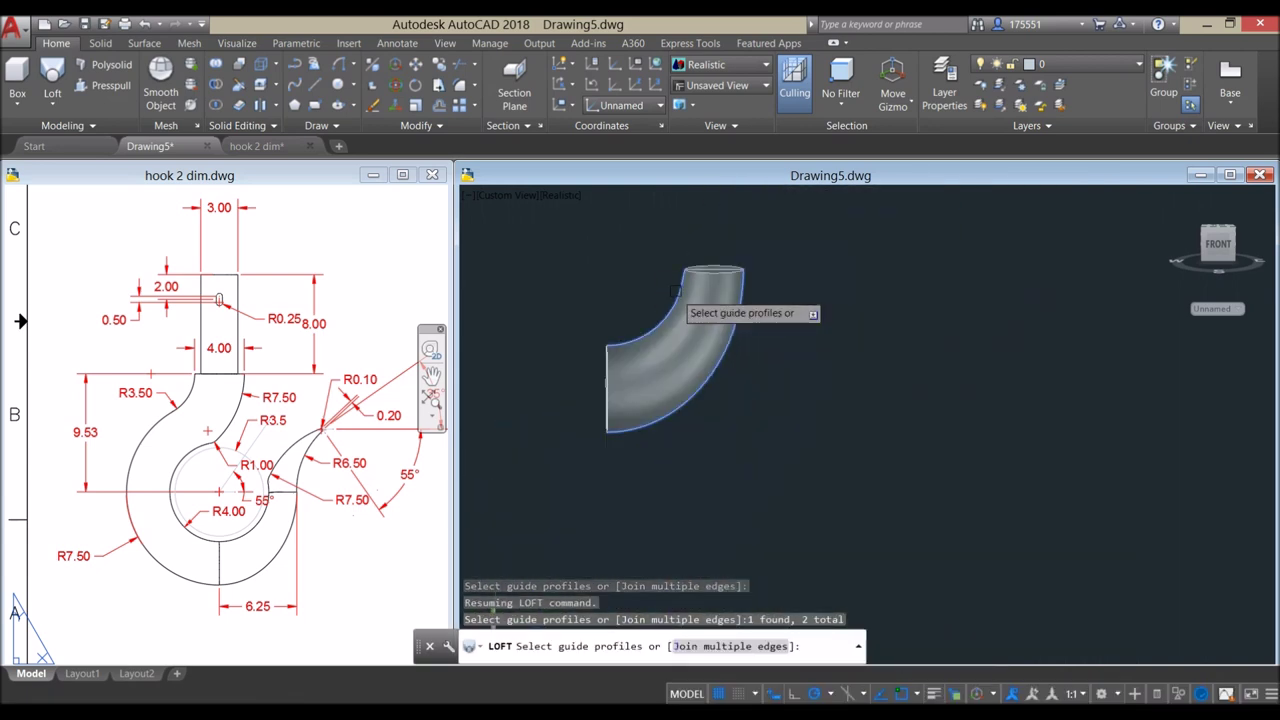
pyautogui.rightClick(764, 250)
pyautogui.click(797, 258)
# - Set the model view to Front to work on the hook tip outline
pyautogui.scroll(-5, 777, 257)
pyautogui.keyDown('shift'); pyautogui.moveTo(777, 257); pyautogui.dragTo(806, 297, button='middle'); pyautogui.keyUp('shift')
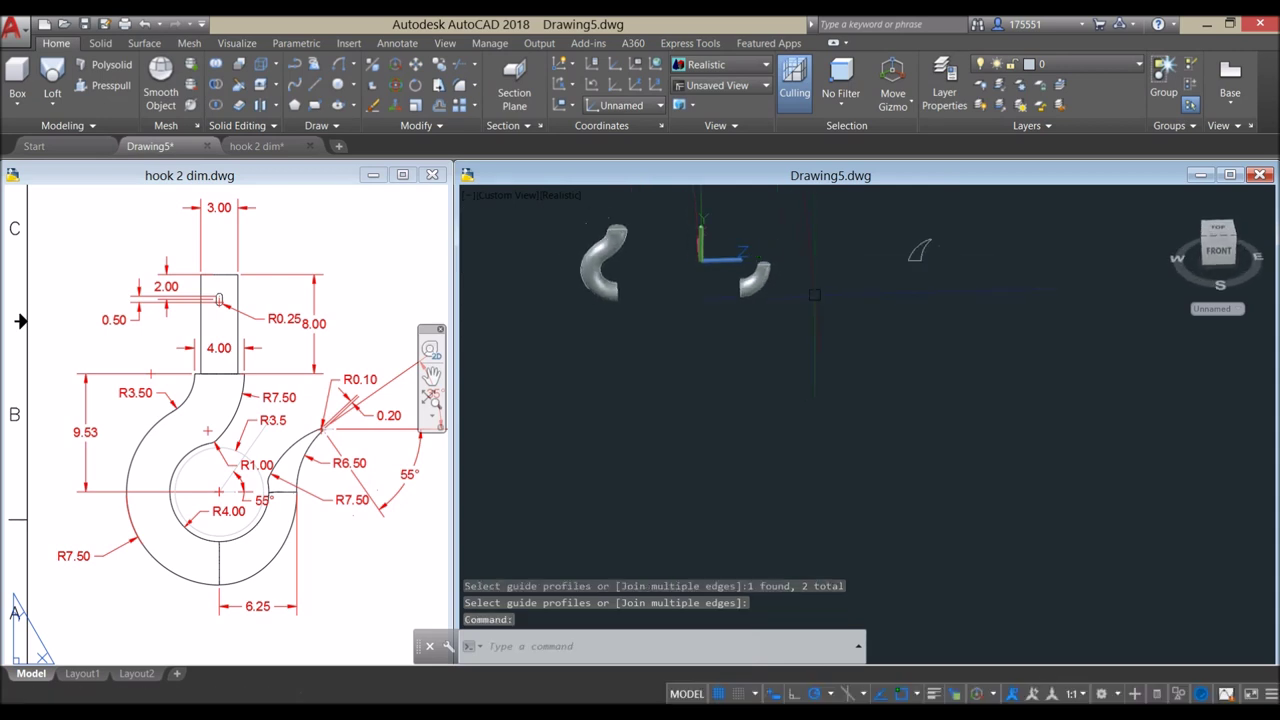
pyautogui.keyDown('shift'); pyautogui.moveTo(931, 251); pyautogui.dragTo(813, 311, button='middle'); pyautogui.keyUp('shift')
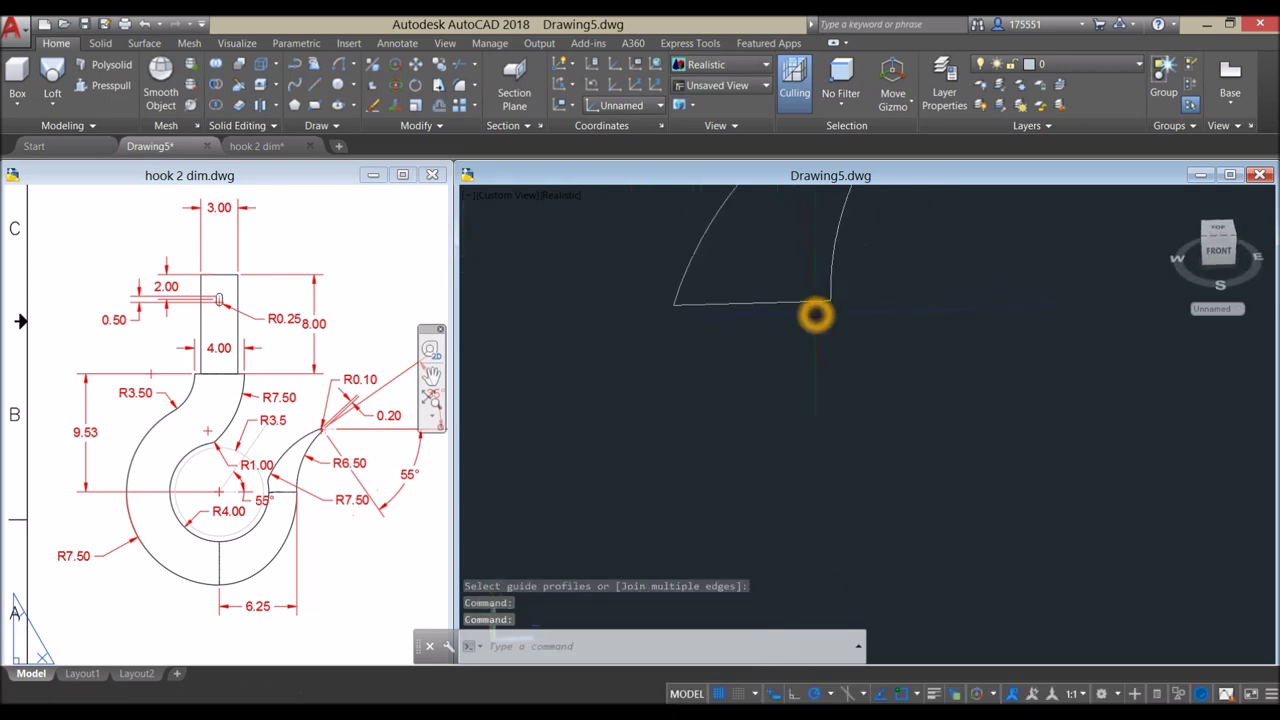
pyautogui.click(527, 195)
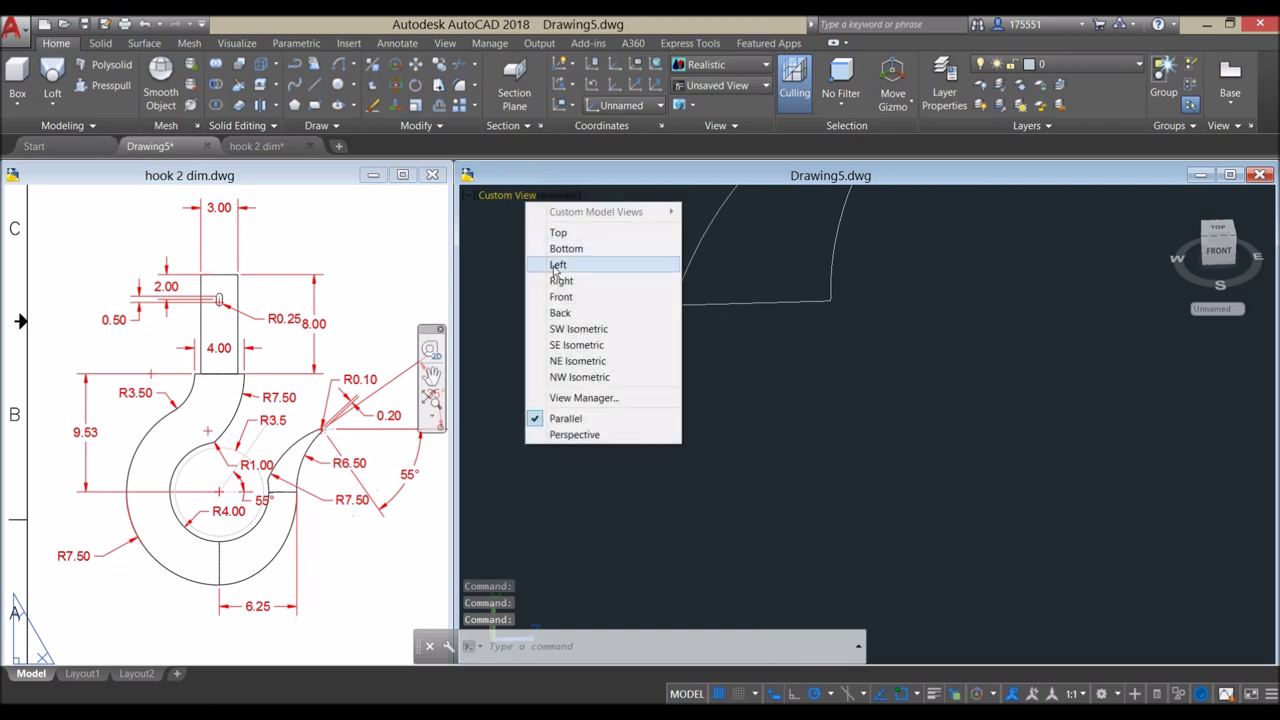
pyautogui.click(557, 295)
pyautogui.moveTo(940, 432); pyautogui.dragTo(460, 330, button='middle')
pyautogui.scroll(2, 743, 343)
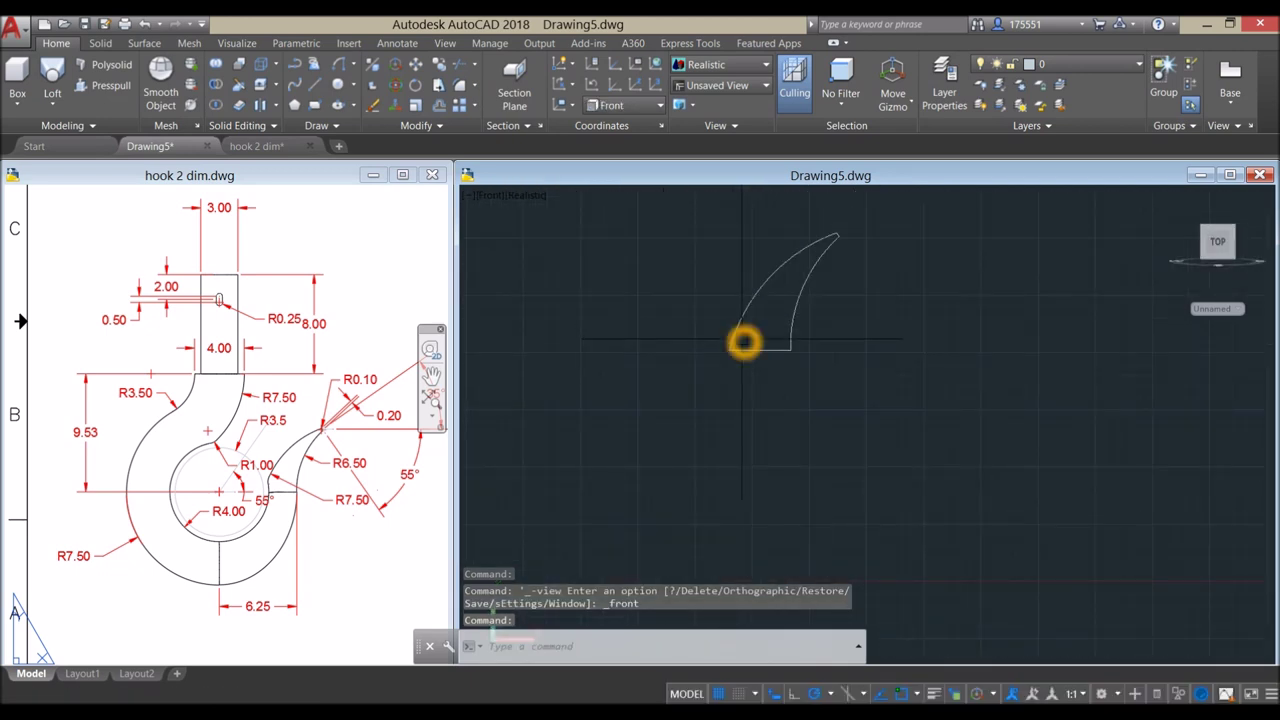
pyautogui.scroll(2, 743, 343)
pyautogui.moveTo(720, 354); pyautogui.dragTo(651, 349, button='middle')
pyautogui.scroll(-5, 651, 349)
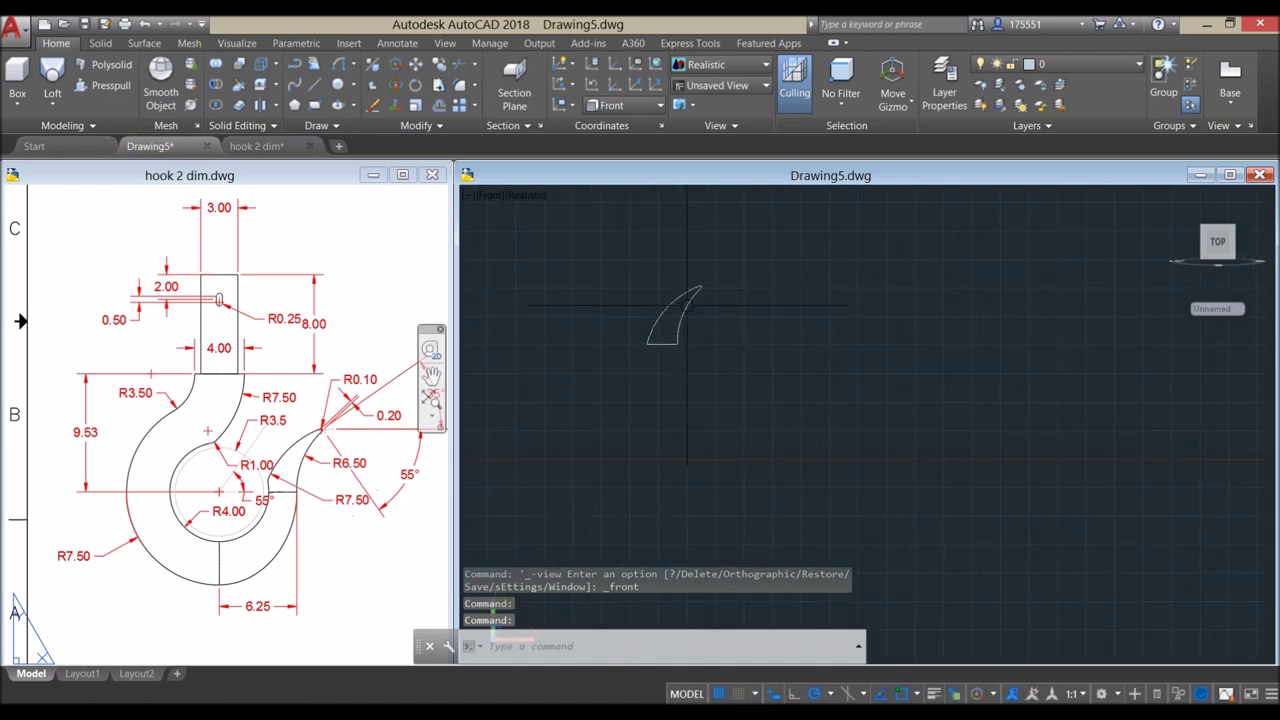
# - Define a new UCS by Z-axis vector, with its origin near the tip outline and Z pointing along the previous Y direction
pyautogui.keyDown('shift'); pyautogui.moveTo(688, 310); pyautogui.dragTo(758, 364, button='middle'); pyautogui.keyUp('shift')
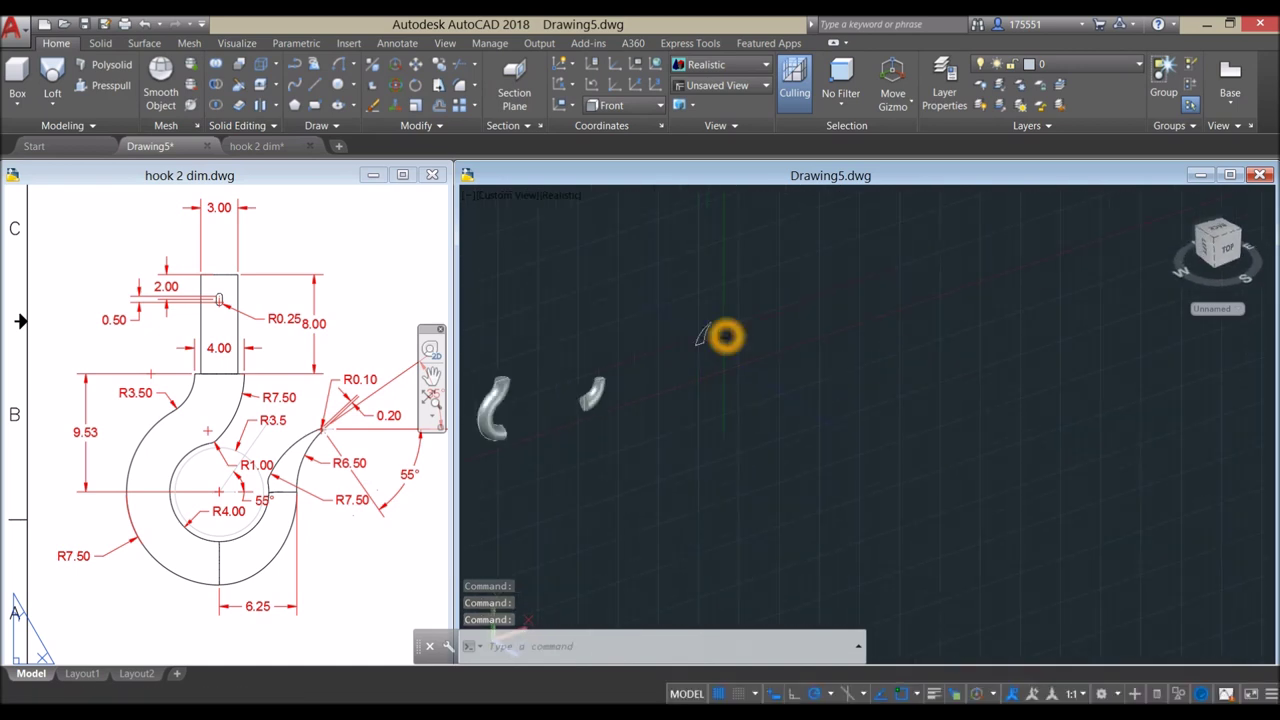
pyautogui.click(645, 85)
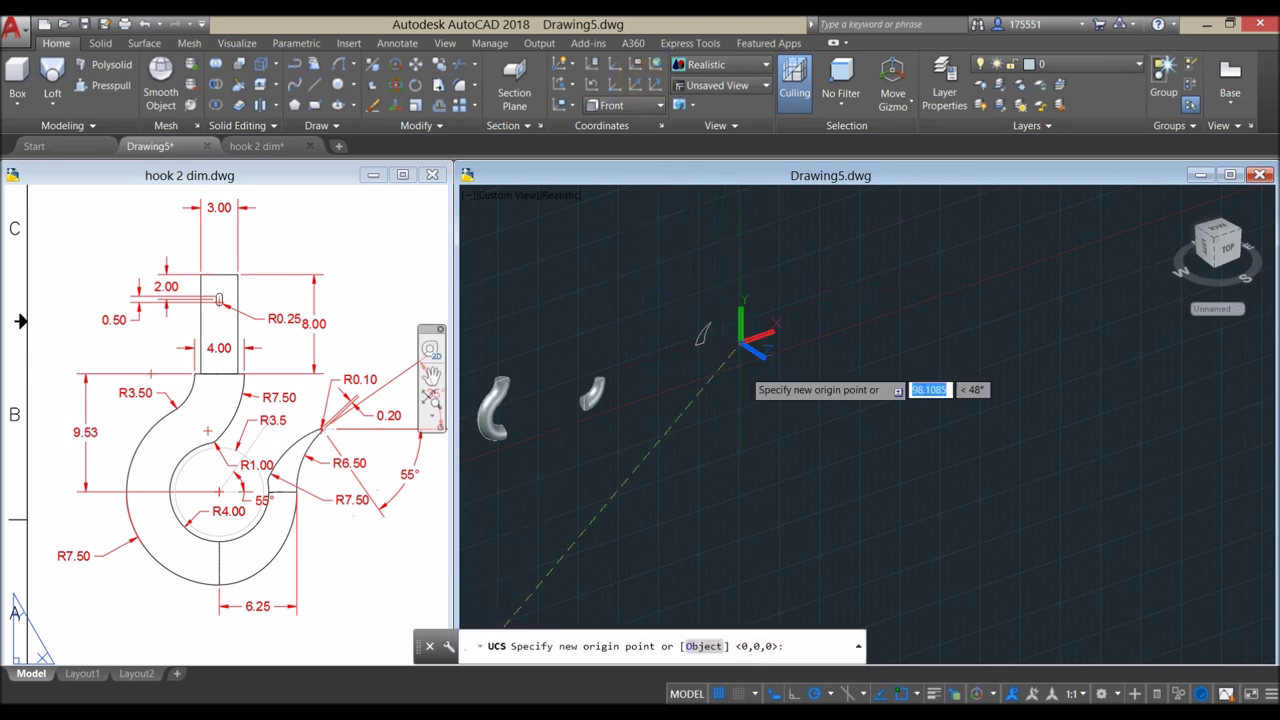
pyautogui.click(752, 437)
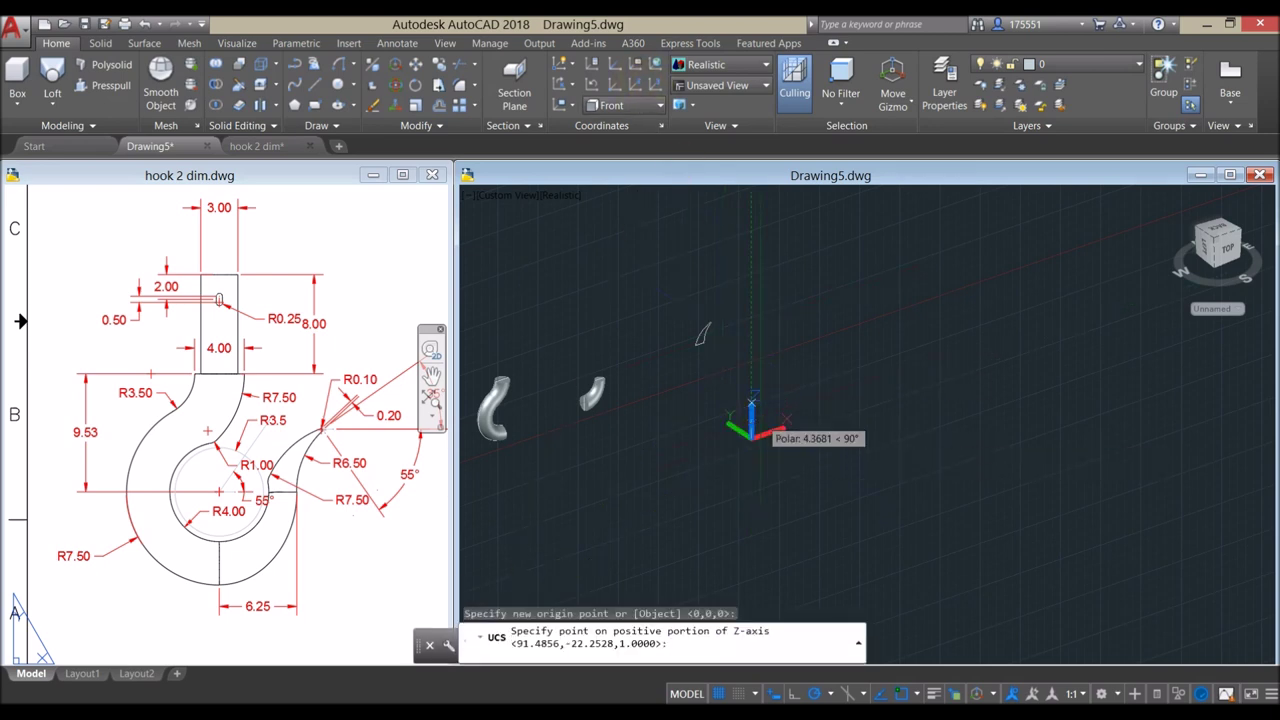
pyautogui.click(752, 345)
# - Draw a circle centred on the midpoint of the tip outline's base line, with its radius reaching the line's endpoint
pyautogui.scroll(5, 731, 347)
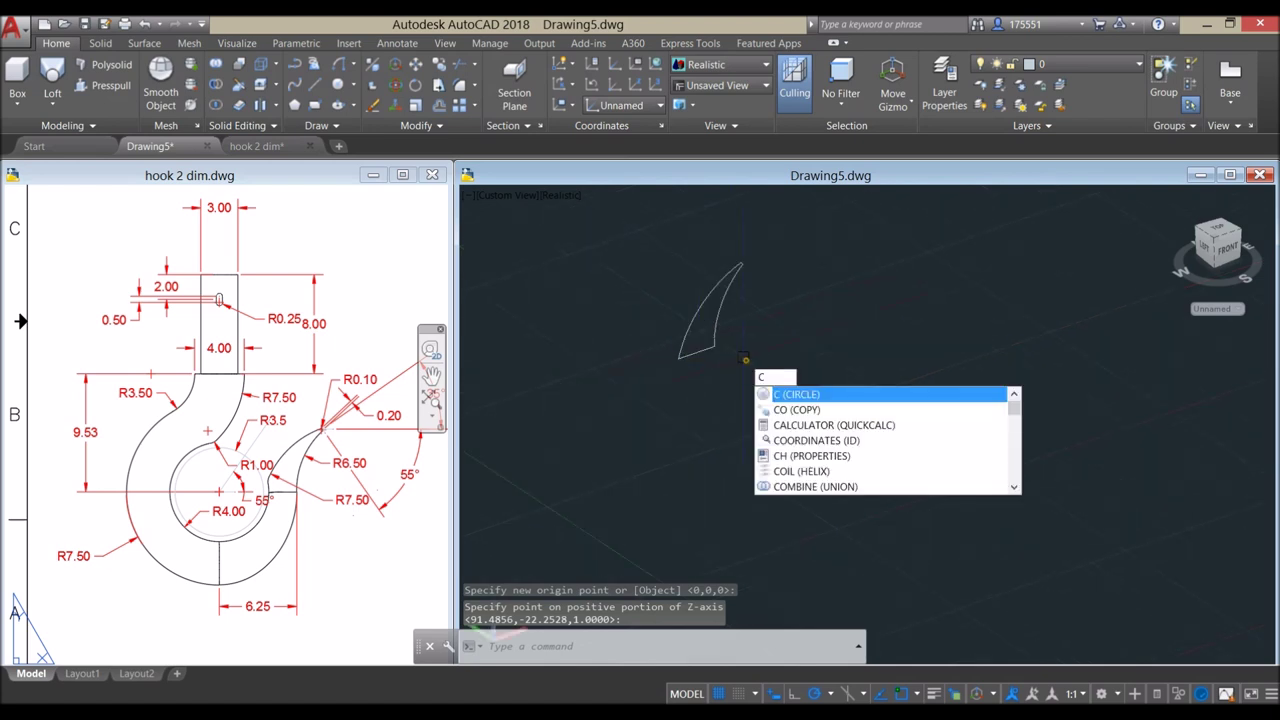
pyautogui.press('Return')
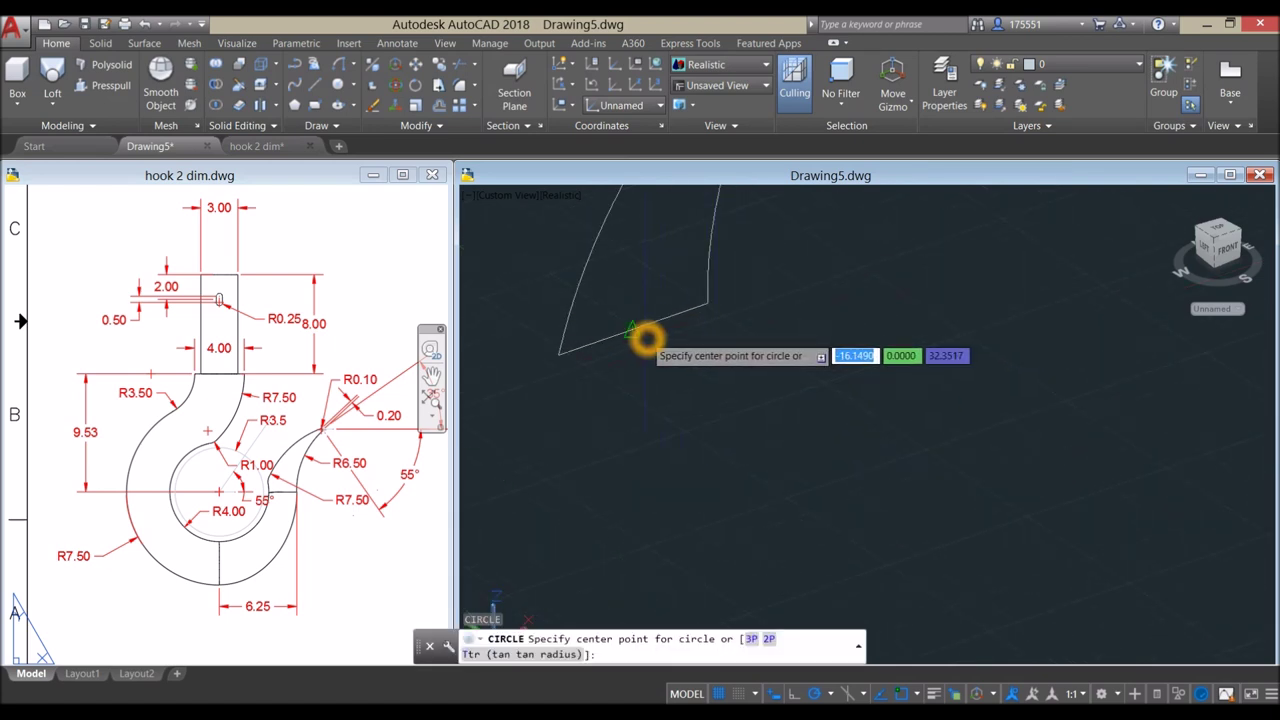
pyautogui.click(633, 328)
pyautogui.scroll(3, 712, 303)
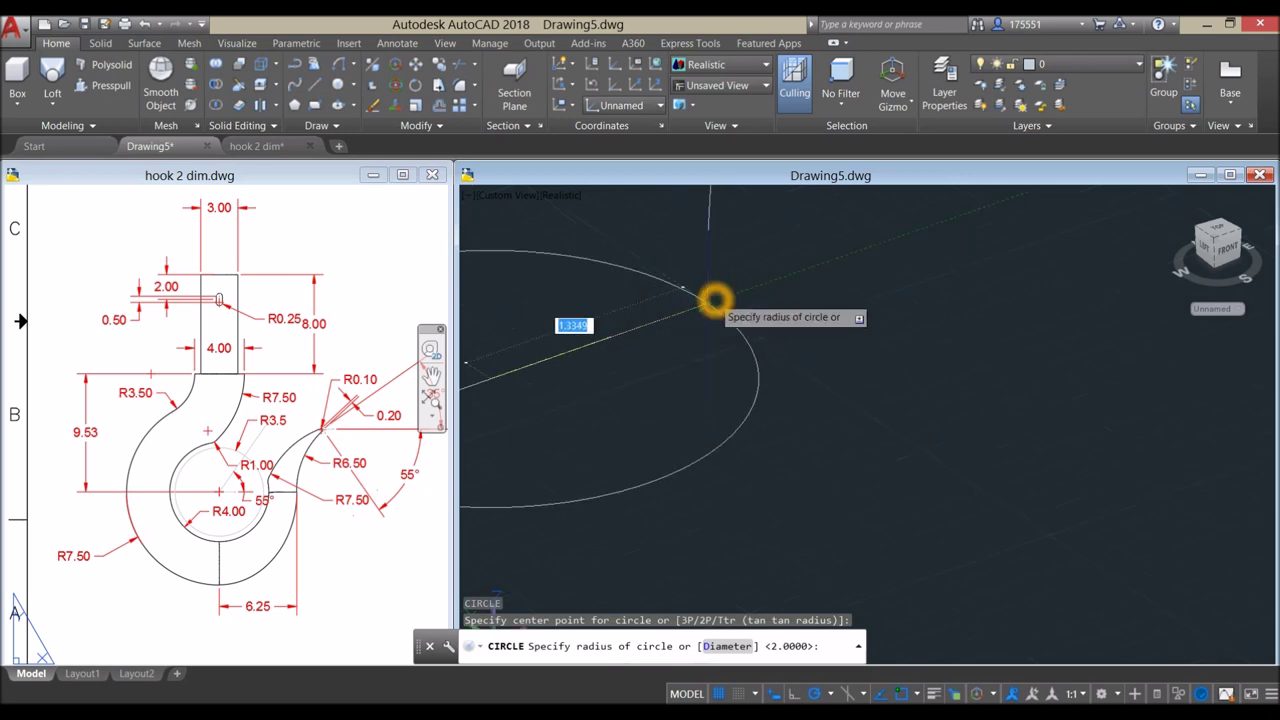
pyautogui.keyDown('shift'); pyautogui.rightClick(715, 303); pyautogui.keyUp('shift')
pyautogui.click(750, 400)
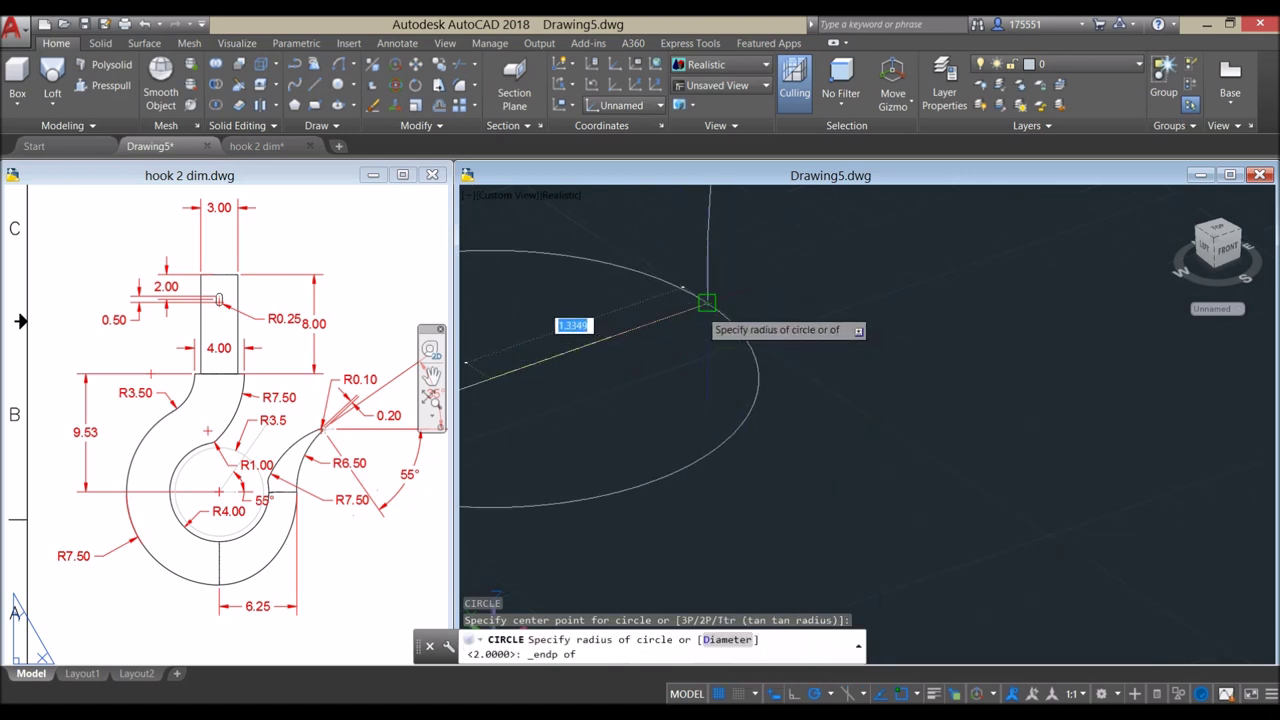
pyautogui.click(707, 305)
pyautogui.scroll(-4, 707, 305)
pyautogui.keyDown('shift'); pyautogui.moveTo(725, 318); pyautogui.dragTo(730, 345, button='middle'); pyautogui.keyUp('shift')
pyautogui.scroll(3, 717, 300)
pyautogui.keyDown('shift'); pyautogui.moveTo(717, 300); pyautogui.dragTo(723, 356, button='middle'); pyautogui.keyUp('shift')
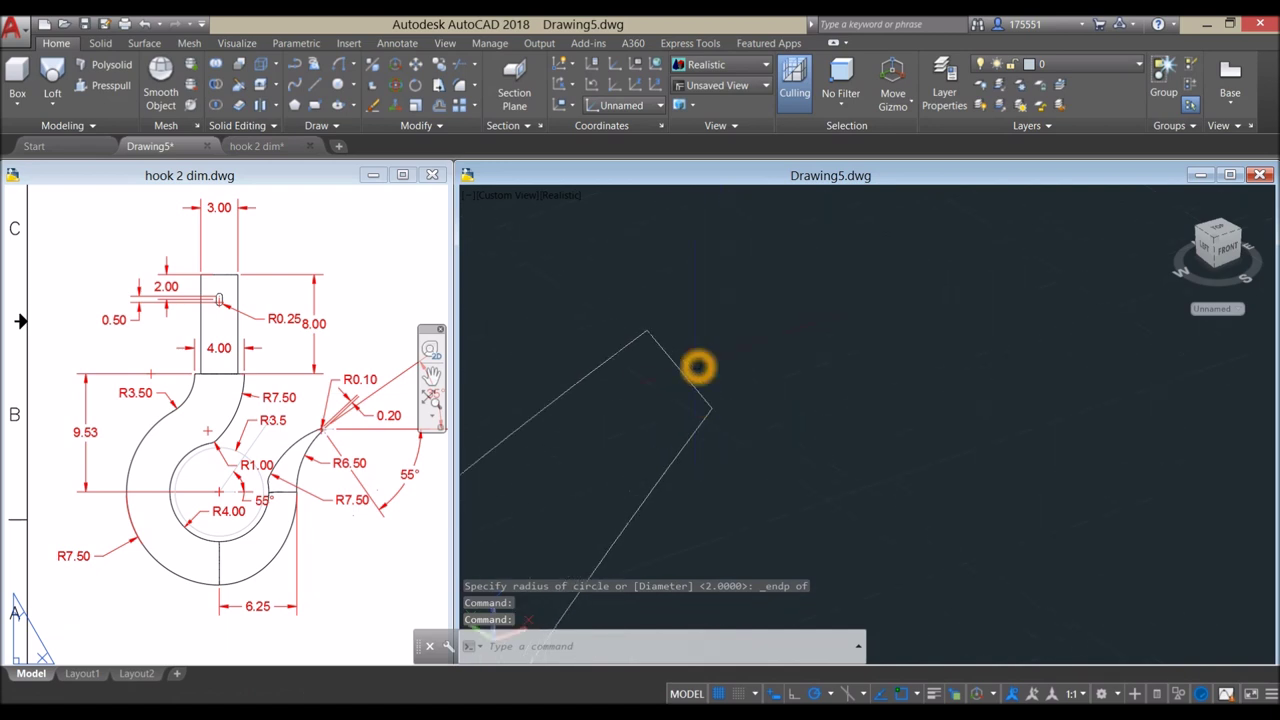
pyautogui.click(649, 340)
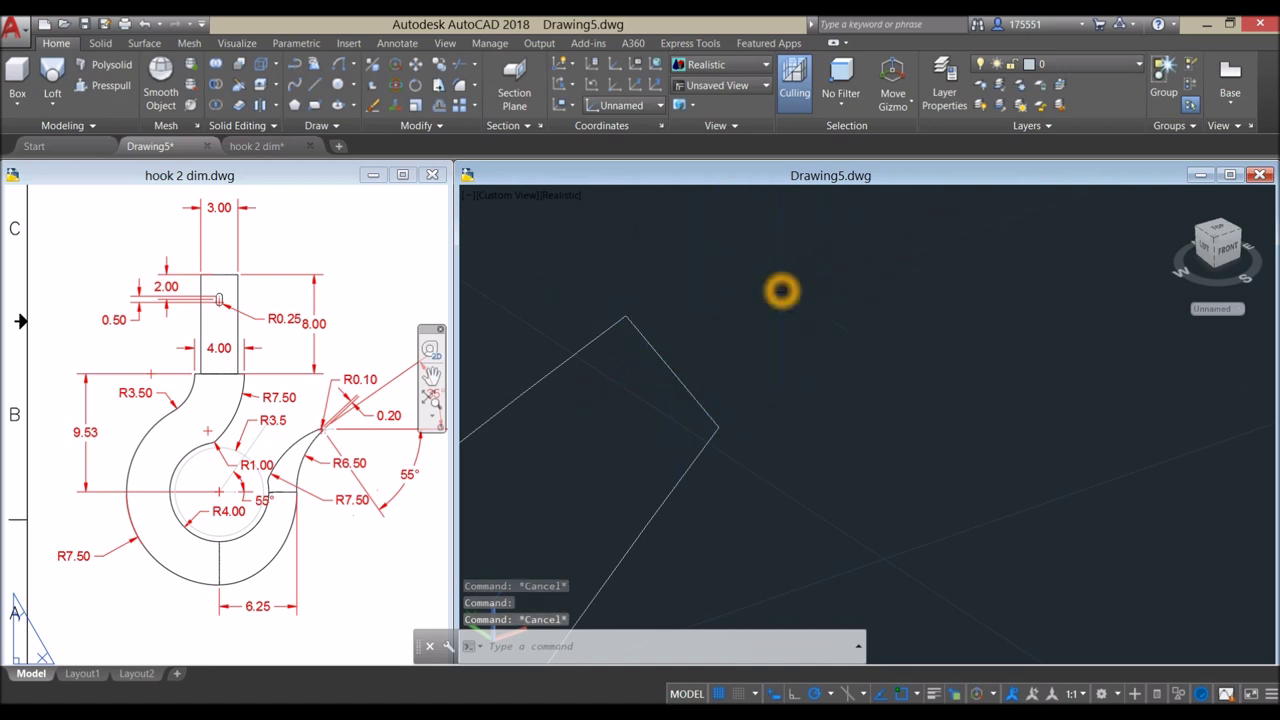
pyautogui.press('Return')
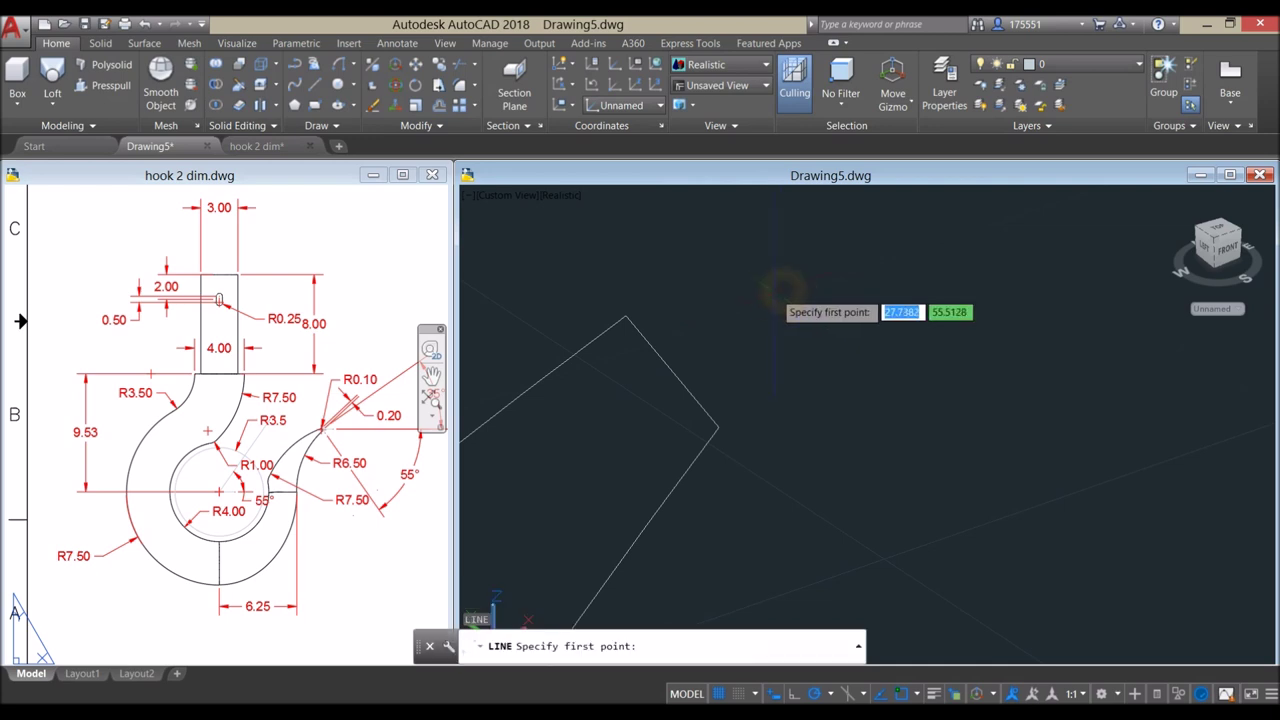
pyautogui.click(673, 372)
pyautogui.click(750, 323)
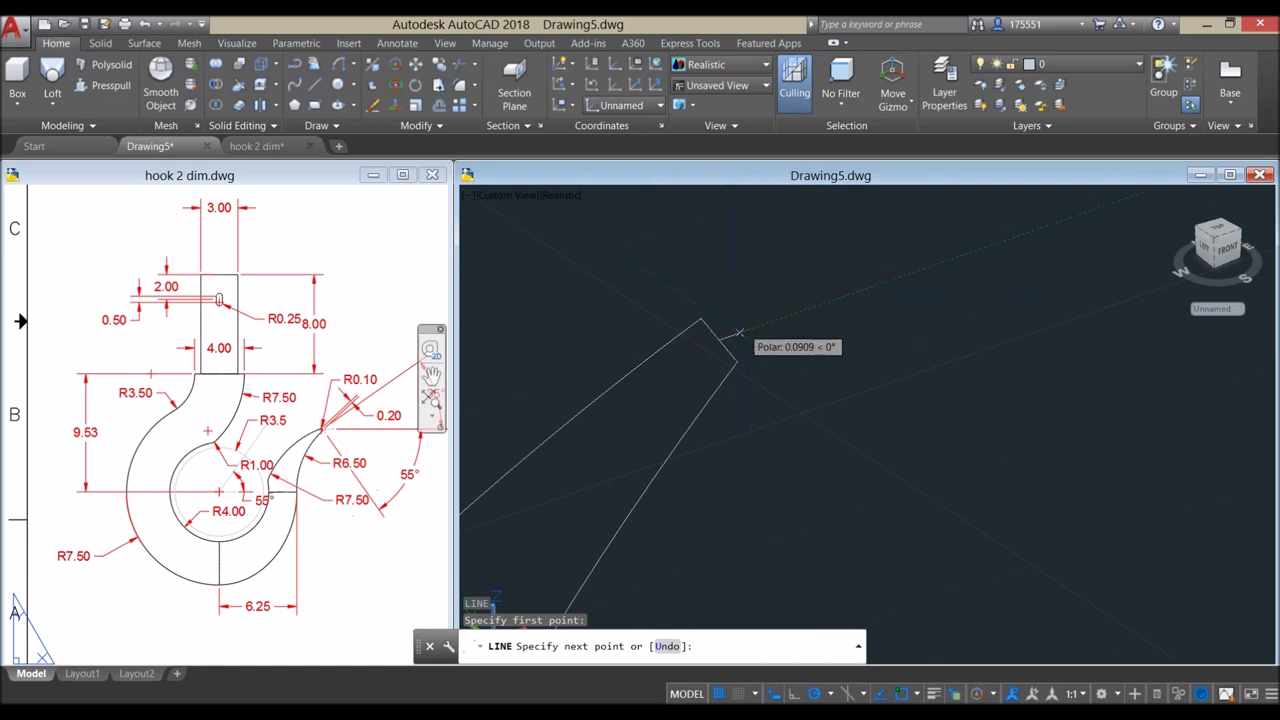
pyautogui.keyDown('shift'); pyautogui.moveTo(834, 266); pyautogui.dragTo(841, 261, button='middle'); pyautogui.keyUp('shift')
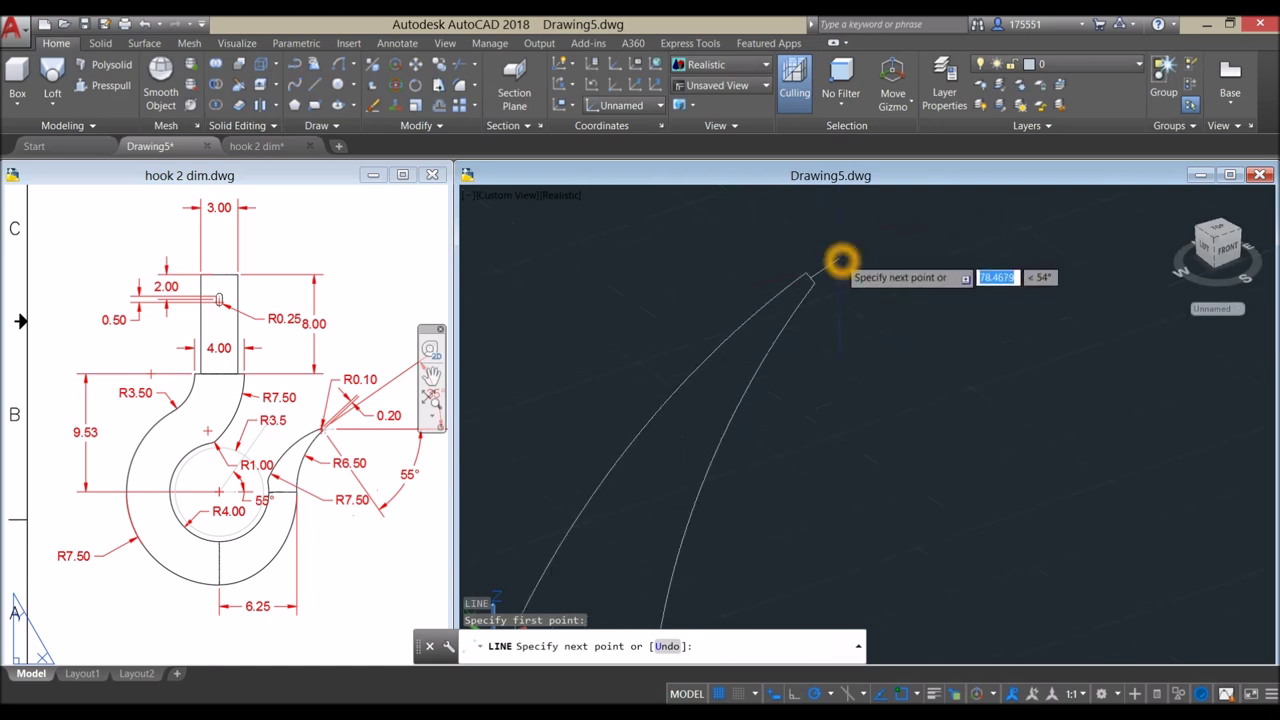
pyautogui.press('Escape')
# - Return the model view to Front so the tip outline lies in the drawing plane
pyautogui.click(510, 196)
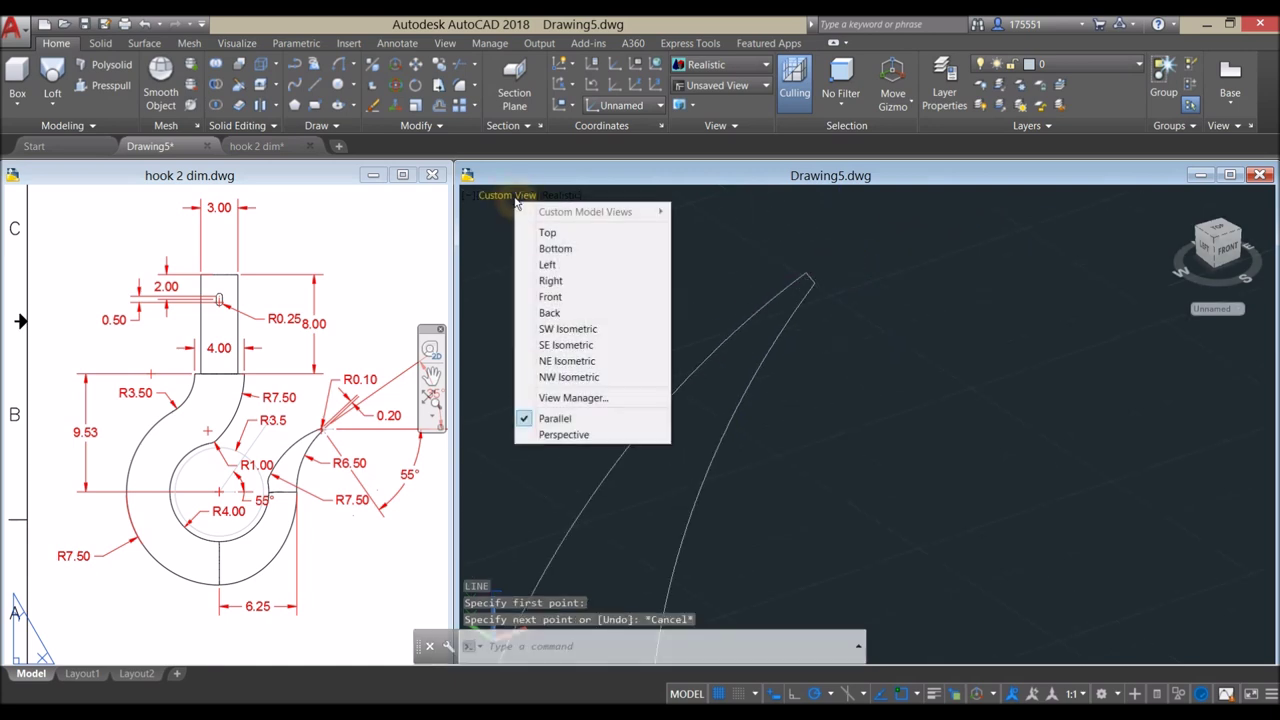
pyautogui.click(553, 296)
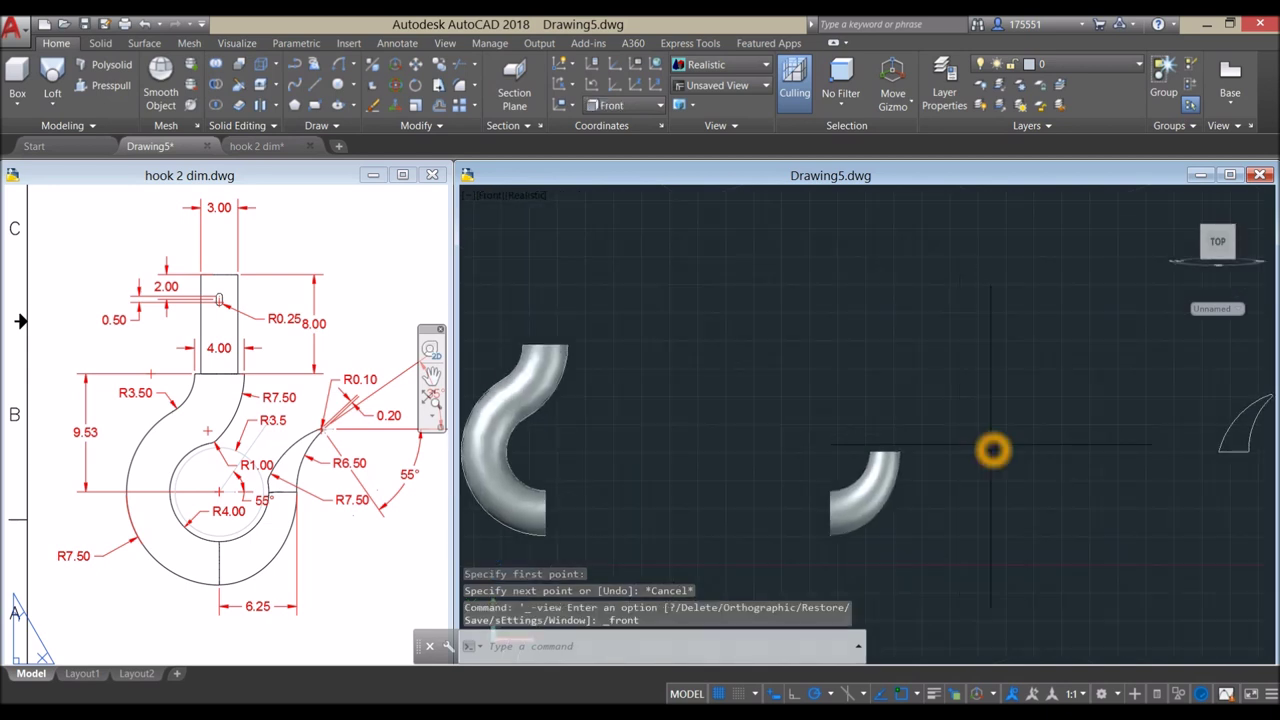
pyautogui.scroll(5, 780, 320)
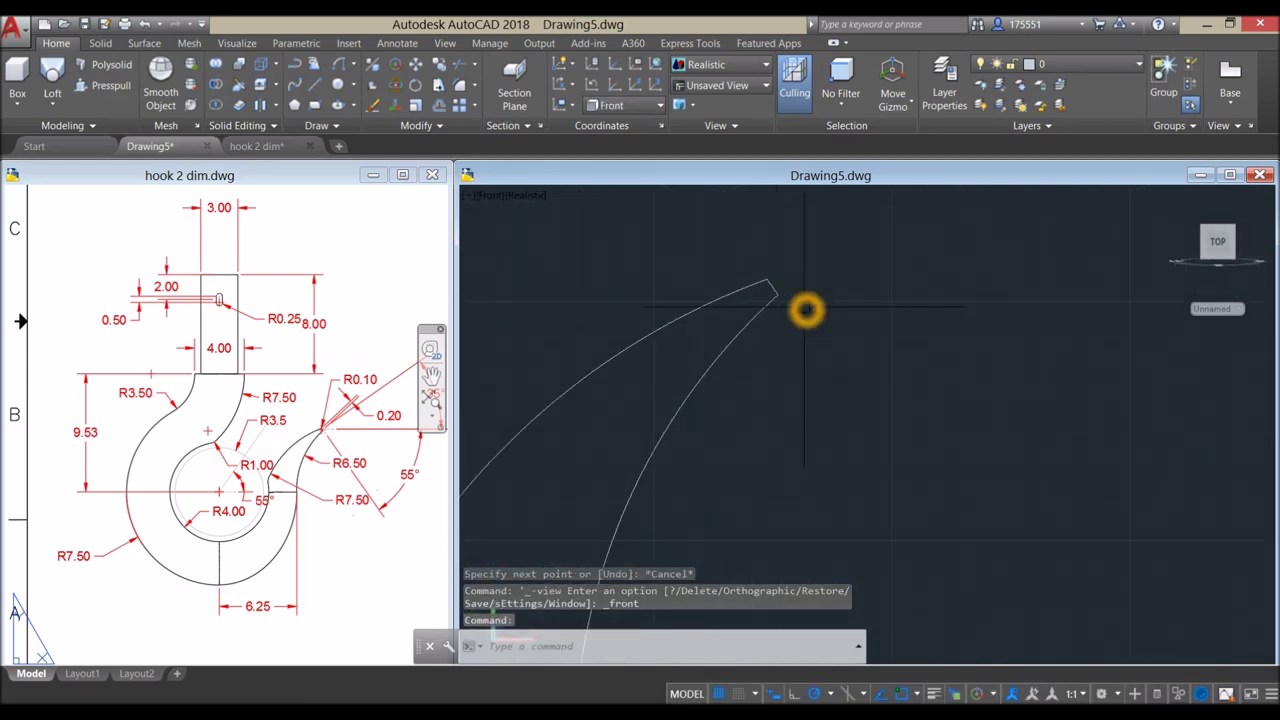
# - Draw a line about 0.53 long at 35° outward from the midpoint of the short edge at the hook's tip
pyautogui.press('Return')
pyautogui.click(729, 296)
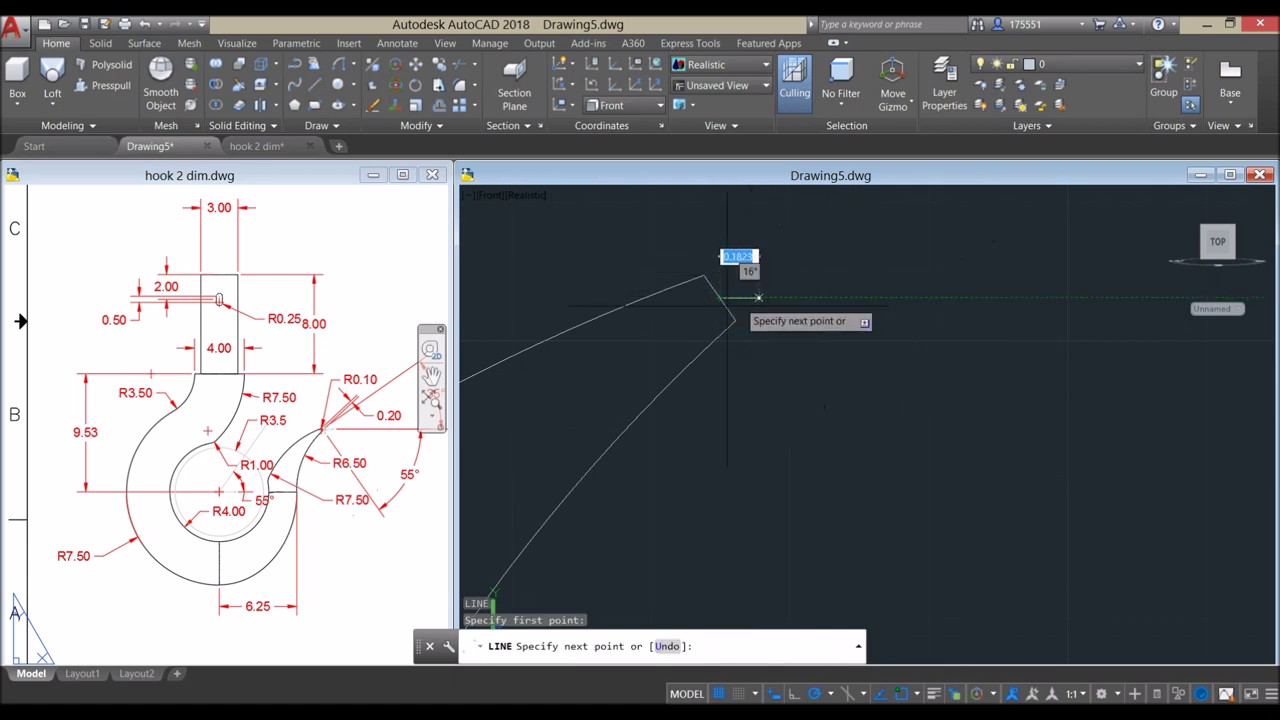
pyautogui.click(840, 211)
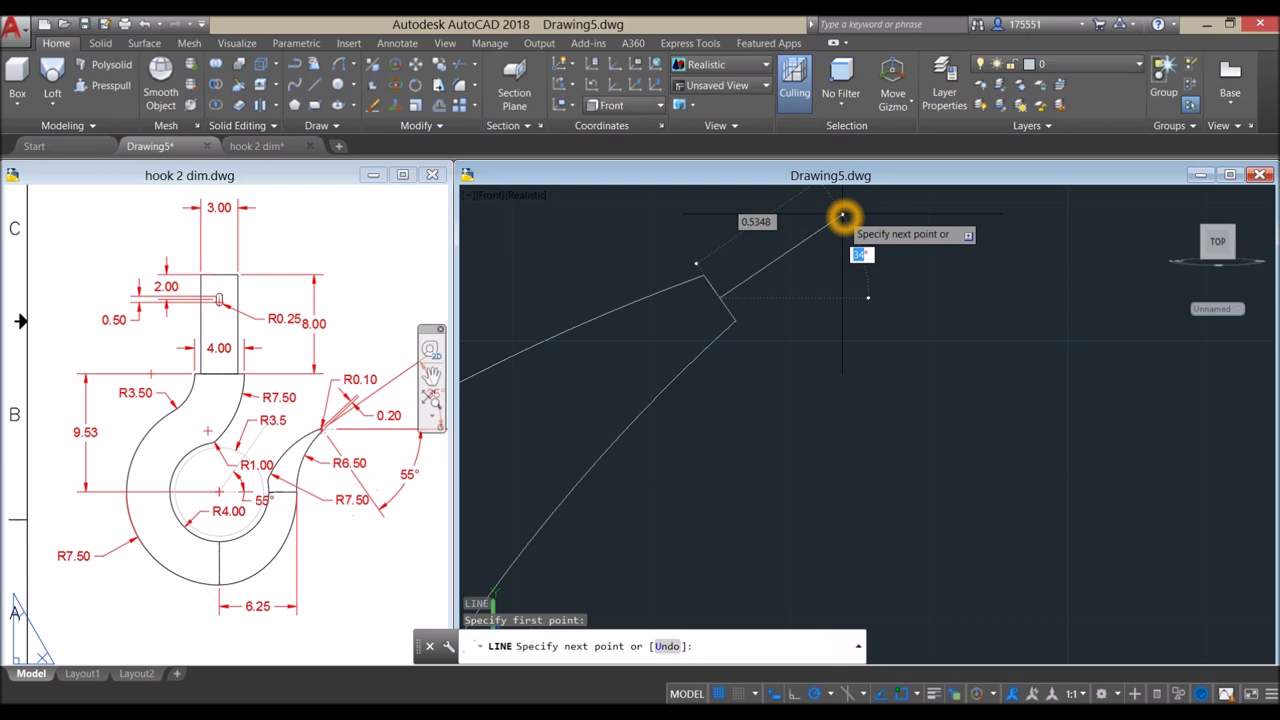
pyautogui.press('Return')
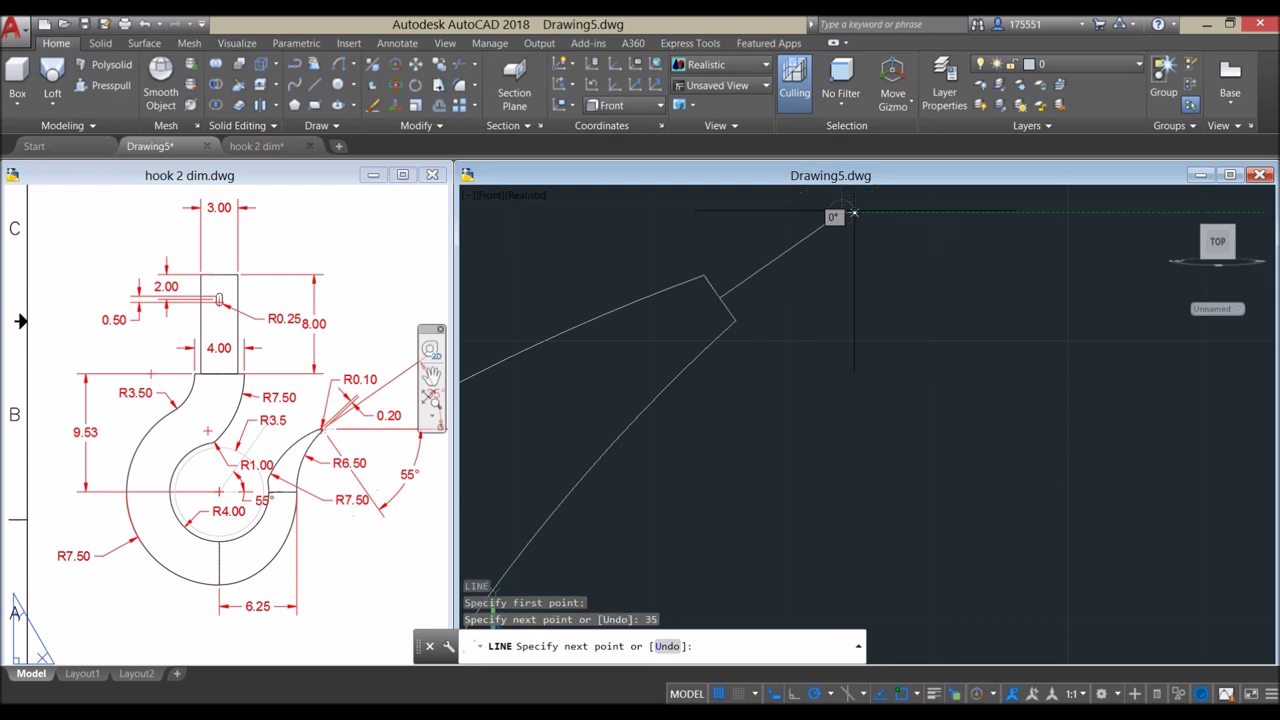
pyautogui.rightClick(861, 212)
pyautogui.click(877, 221)
# - Examine the angle dimensions at the hook's tip in the hook 2 dim drawing
pyautogui.click(397, 428)
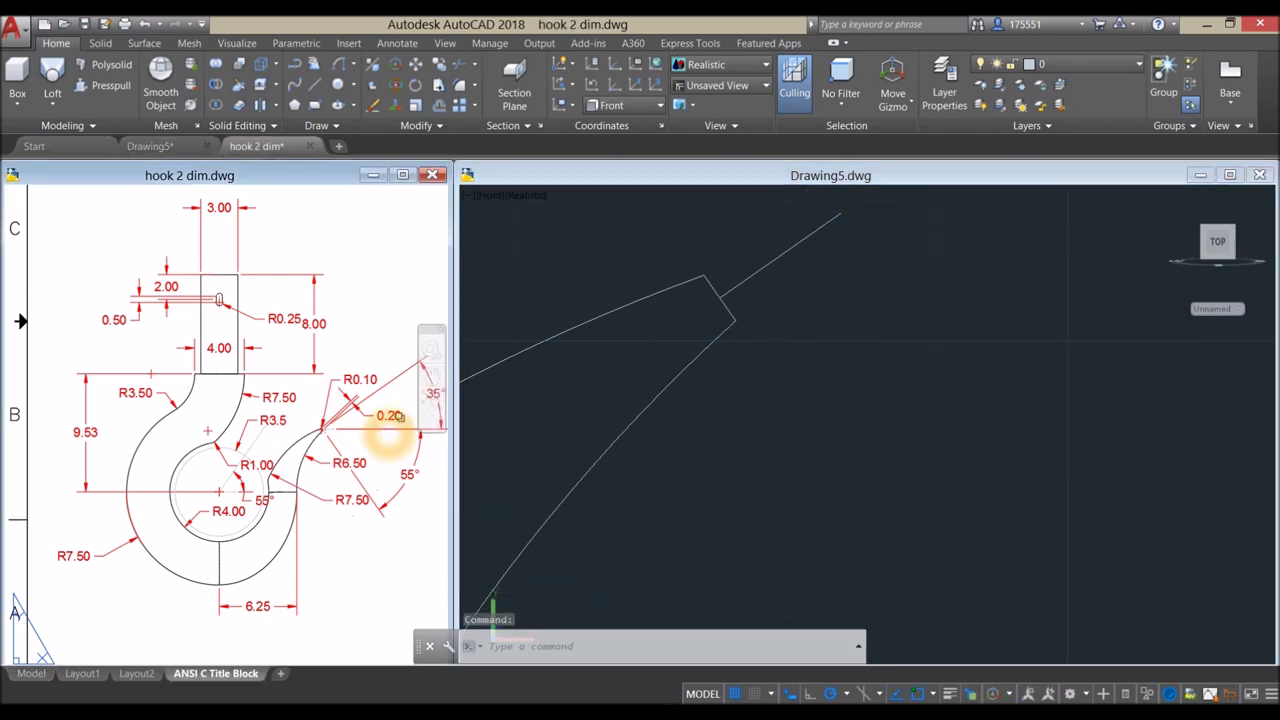
pyautogui.moveTo(397, 408); pyautogui.dragTo(271, 408, button='middle')
pyautogui.scroll(5, 297, 394)
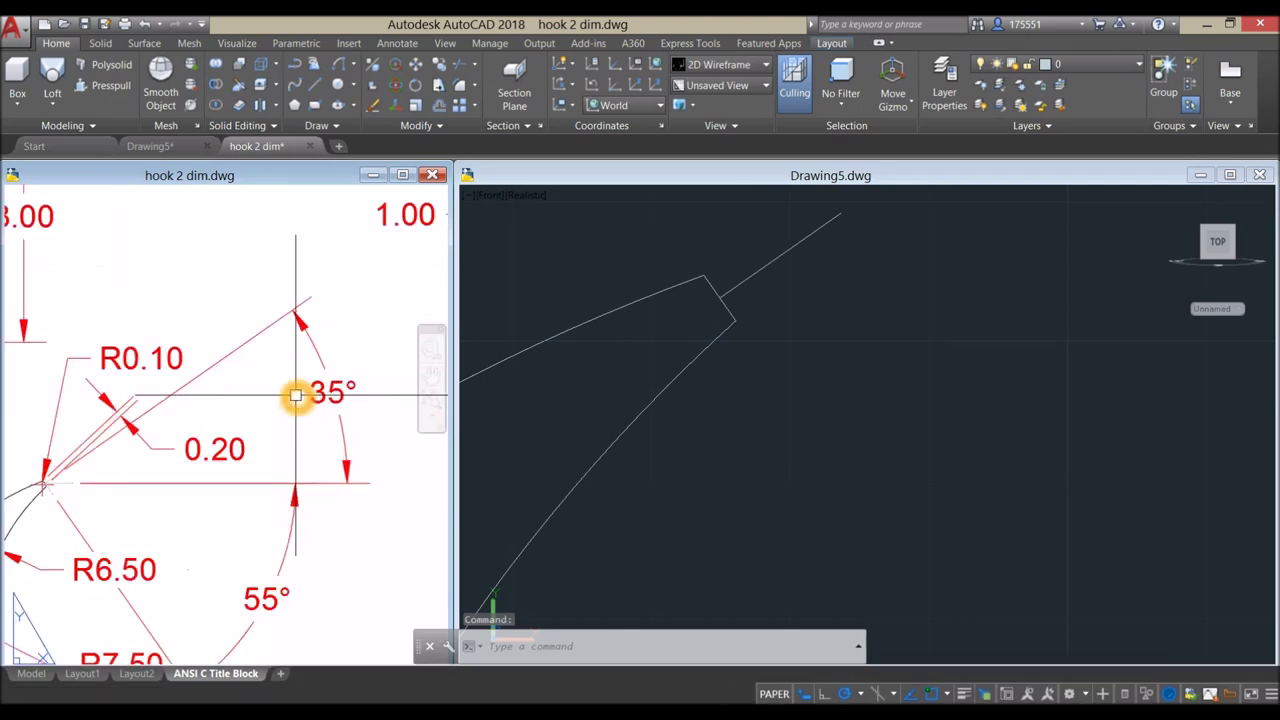
# - Examine the 35° angle dimension at the hook's tip in the hook 2 dim drawing, and return to Drawing5
pyautogui.click(334, 330)
pyautogui.scroll(-5, 334, 330)
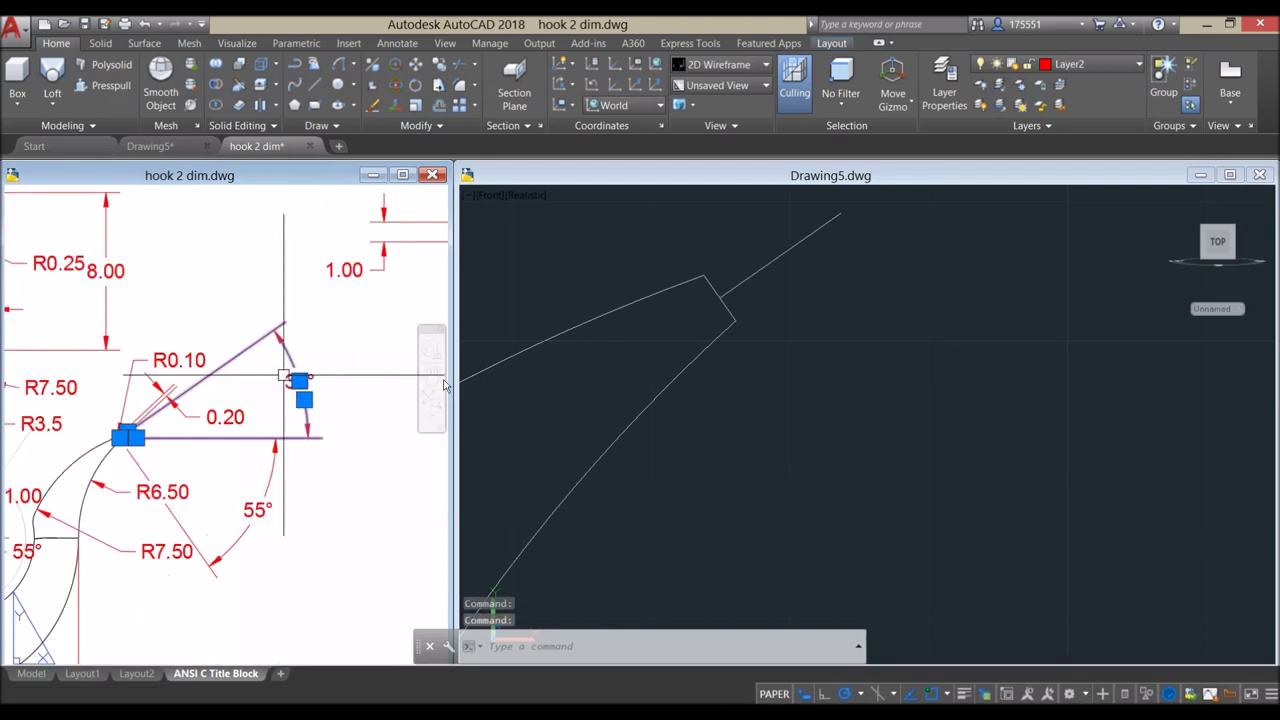
pyautogui.press('Escape')
pyautogui.click(758, 370)
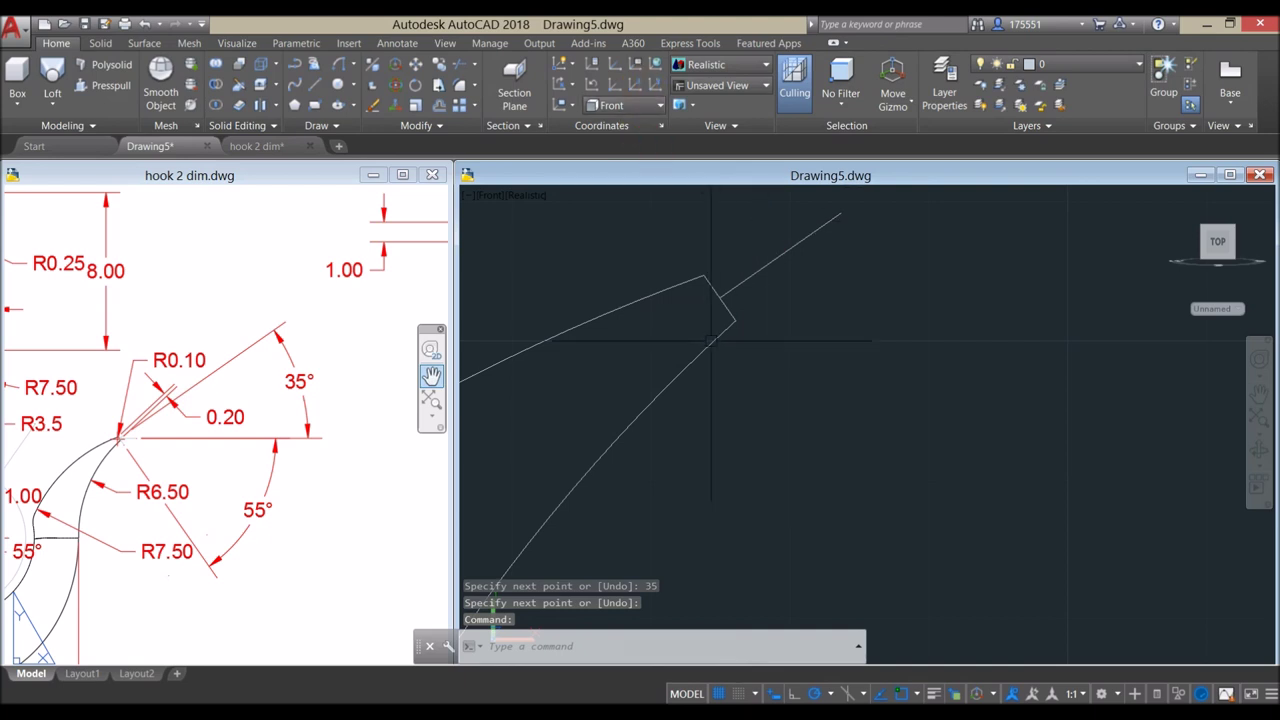
pyautogui.click(726, 244)
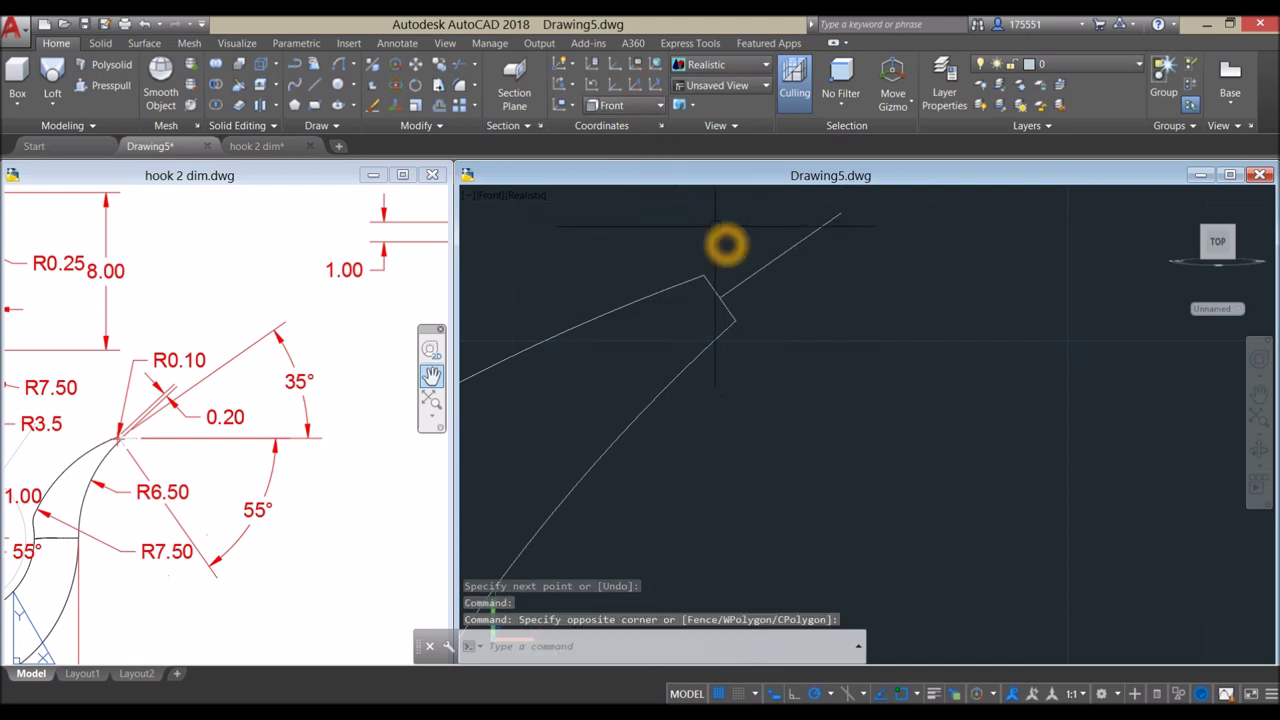
# - Define a Z-axis UCS with its origin at the midpoint of the tip's short edge and Z along the 35° line
pyautogui.click(632, 86)
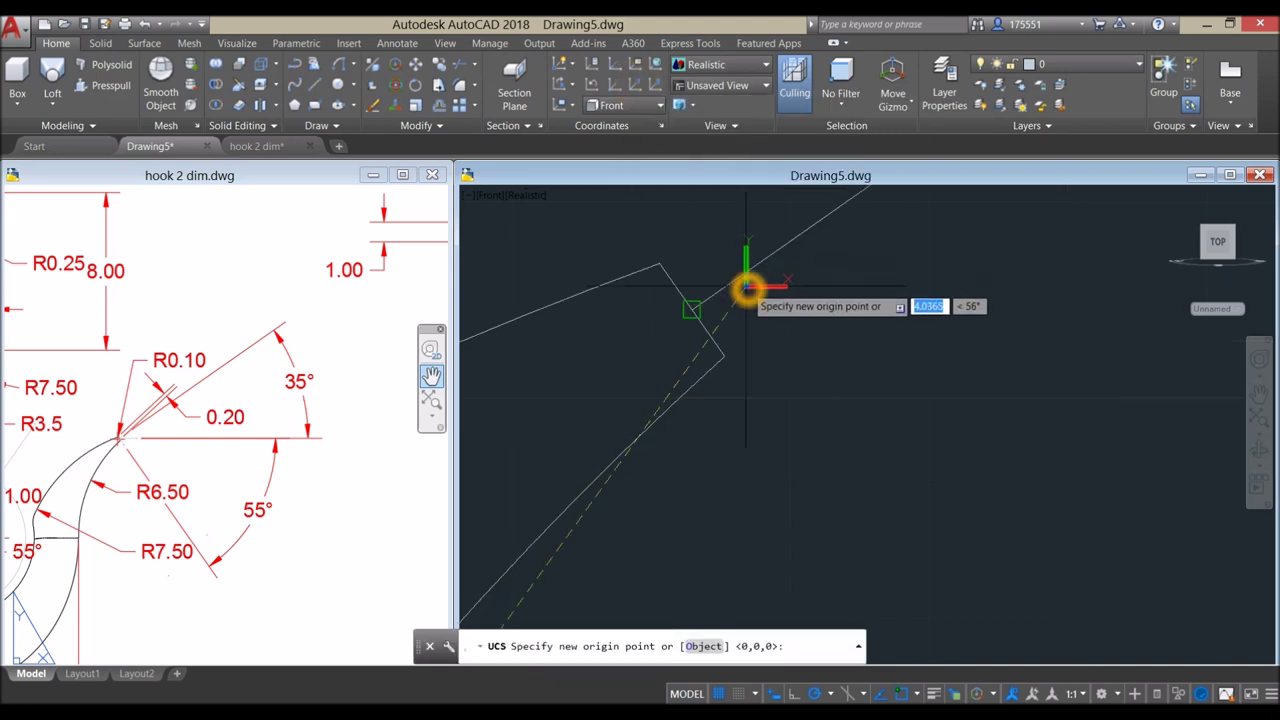
pyautogui.click(693, 310)
pyautogui.keyDown('shift'); pyautogui.moveTo(693, 310); pyautogui.dragTo(758, 306, button='middle'); pyautogui.keyUp('shift')
pyautogui.click(814, 246)
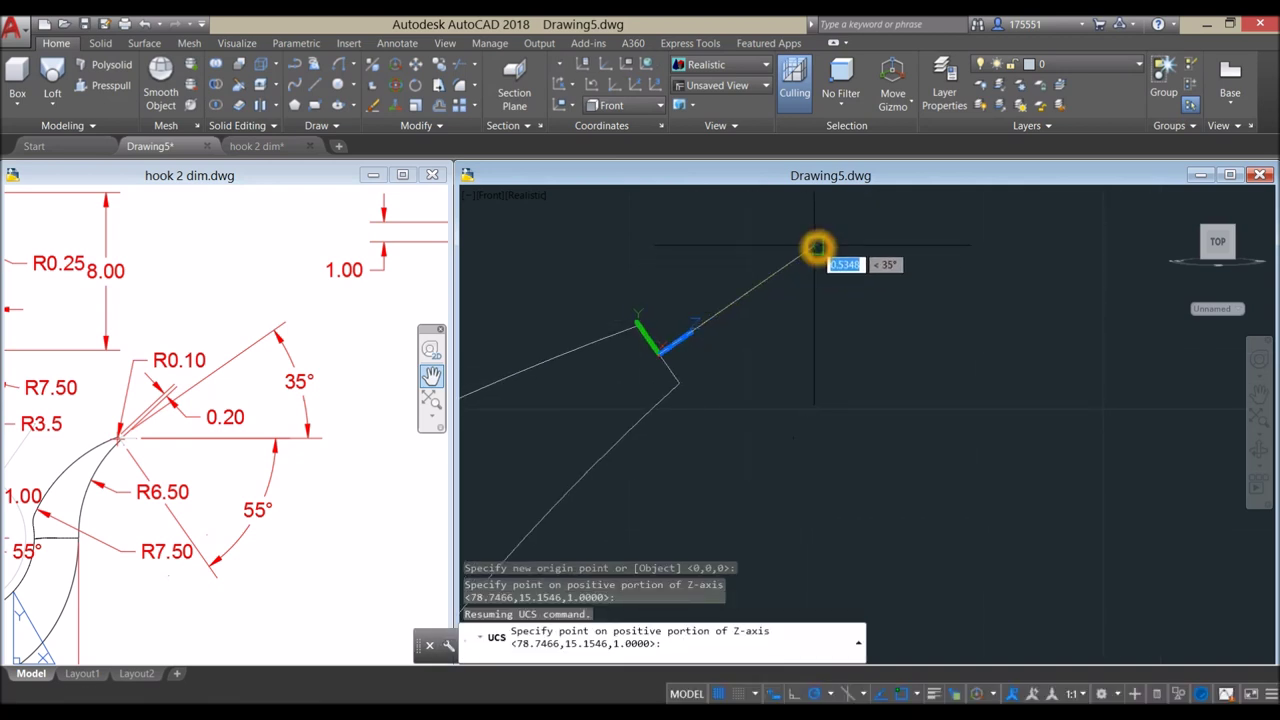
pyautogui.moveTo(741, 384)
pyautogui.keyDown('shift'); pyautogui.mouseDown(button='middle')
pyautogui.moveTo(760, 403)
pyautogui.moveTo(723, 426)
pyautogui.moveTo(683, 383)
pyautogui.moveTo(734, 297)
pyautogui.moveTo(769, 357)
pyautogui.moveTo(756, 424)
pyautogui.moveTo(789, 409)
pyautogui.moveTo(809, 451)
pyautogui.moveTo(757, 449)
pyautogui.moveTo(734, 393)
pyautogui.mouseUp(button='middle'); pyautogui.keyUp('shift')
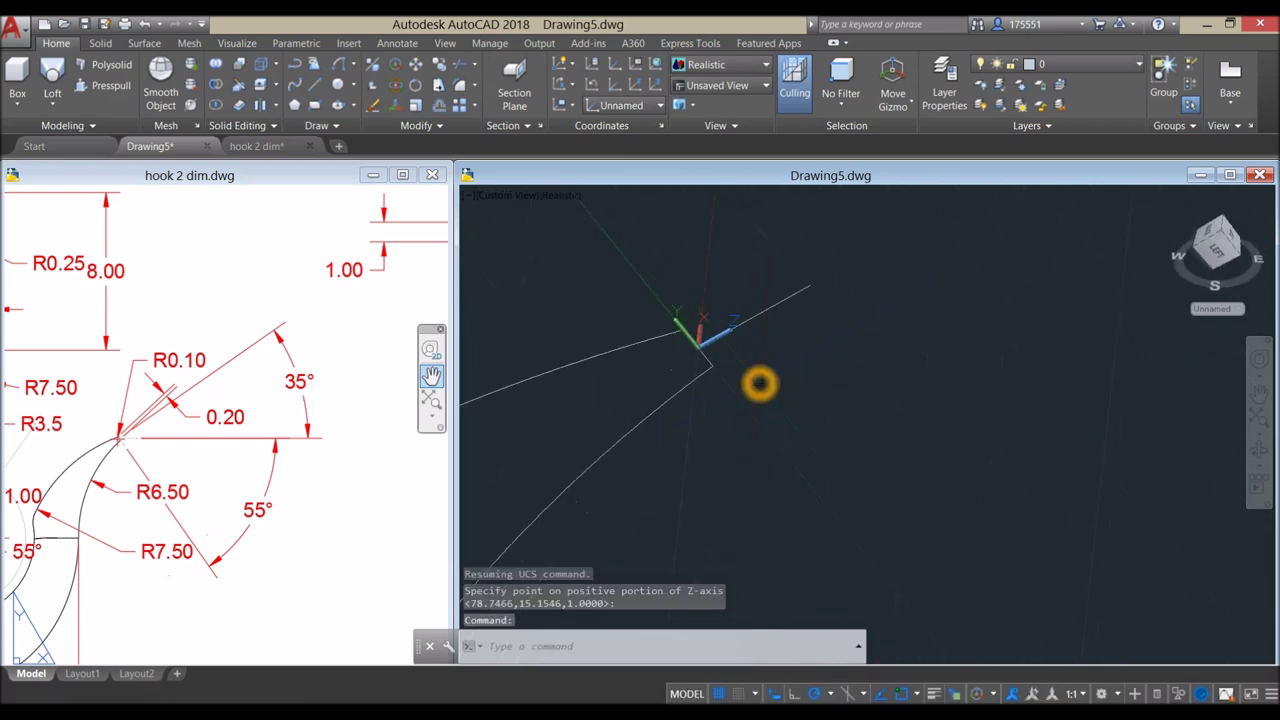
# - Draw a circle of radius 0.1 centred on the short edge's midpoint, reaching the edge's endpoint
pyautogui.press('Return')
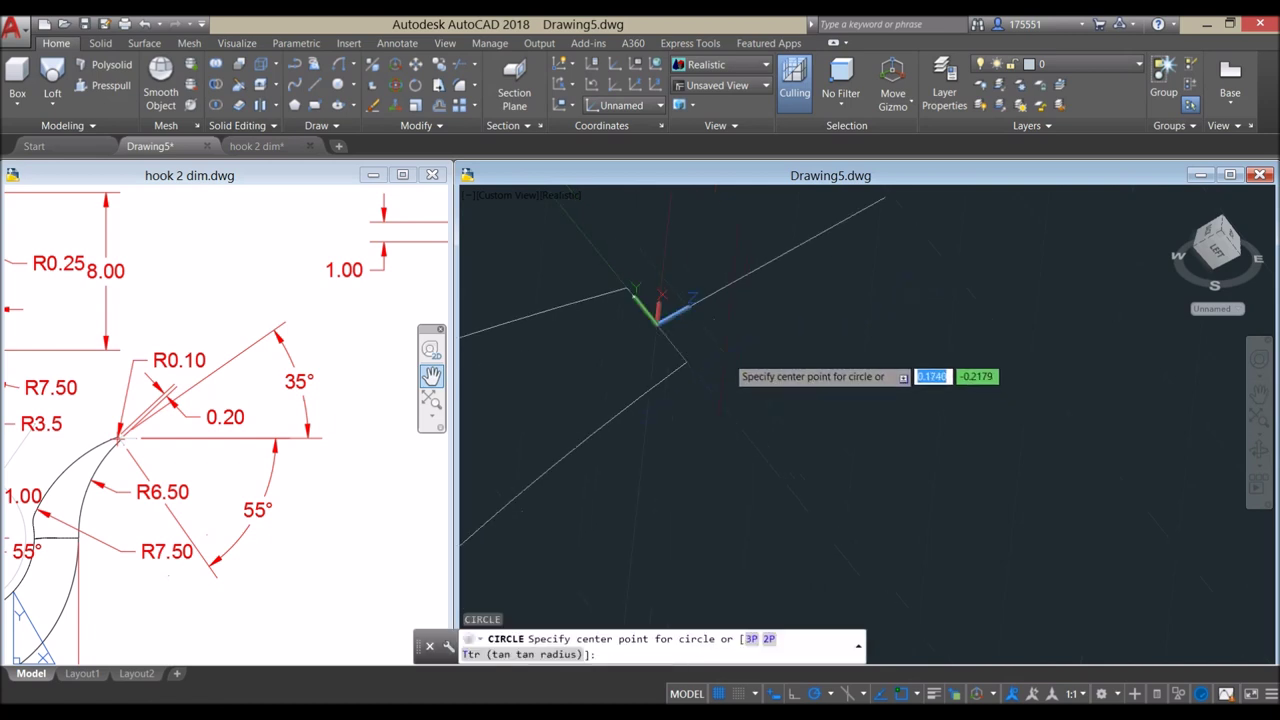
pyautogui.keyDown('shift'); pyautogui.rightClick(667, 326); pyautogui.keyUp('shift')
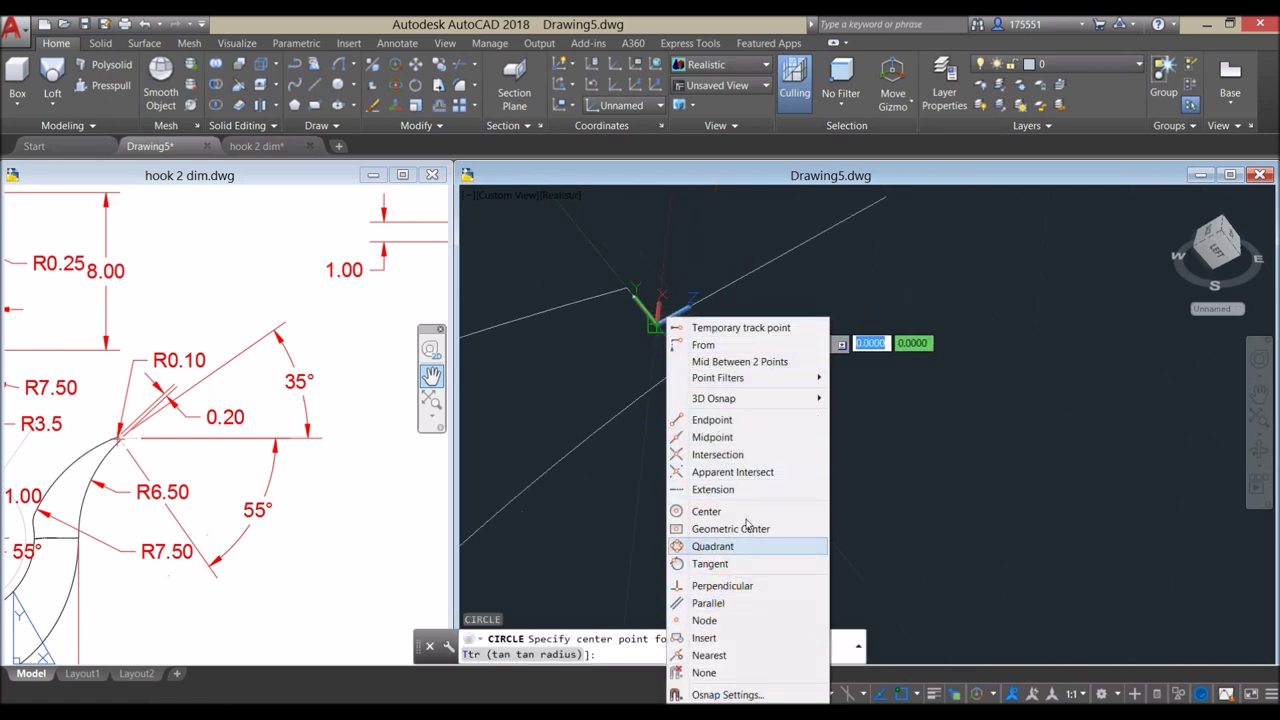
pyautogui.click(757, 437)
pyautogui.keyDown('shift'); pyautogui.moveTo(728, 402); pyautogui.dragTo(676, 320, button='middle'); pyautogui.keyUp('shift')
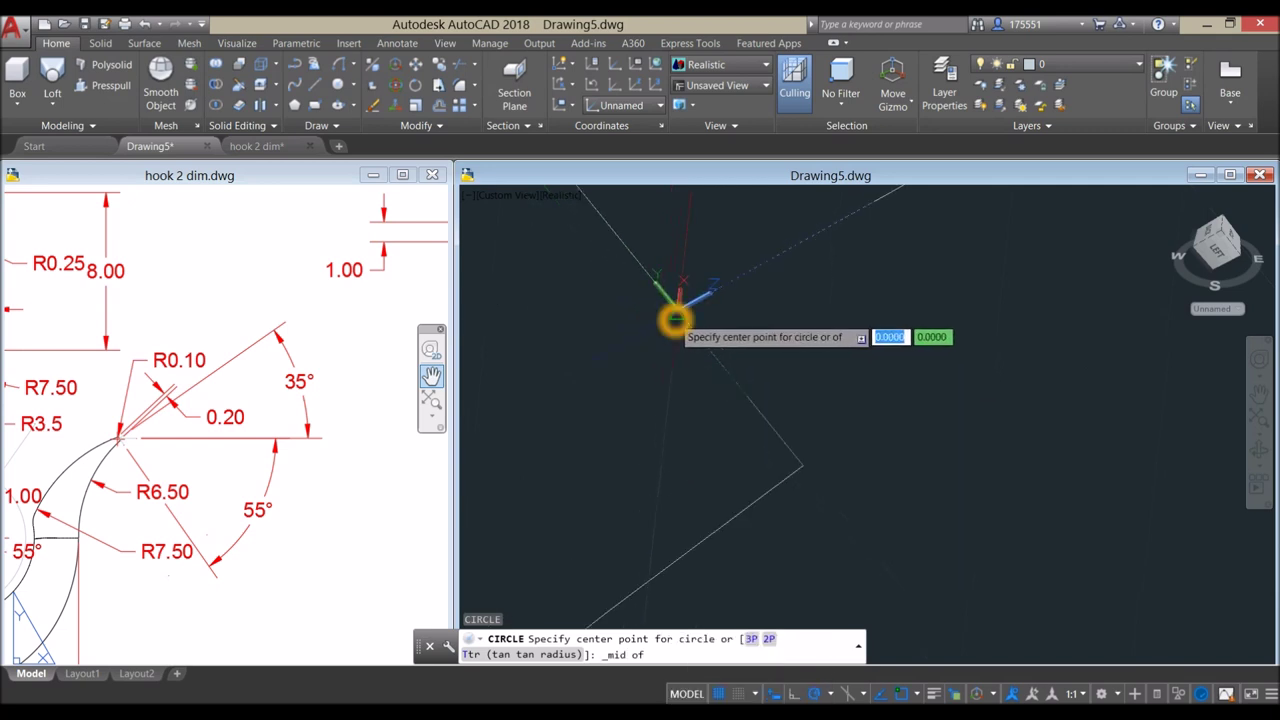
pyautogui.click(676, 320)
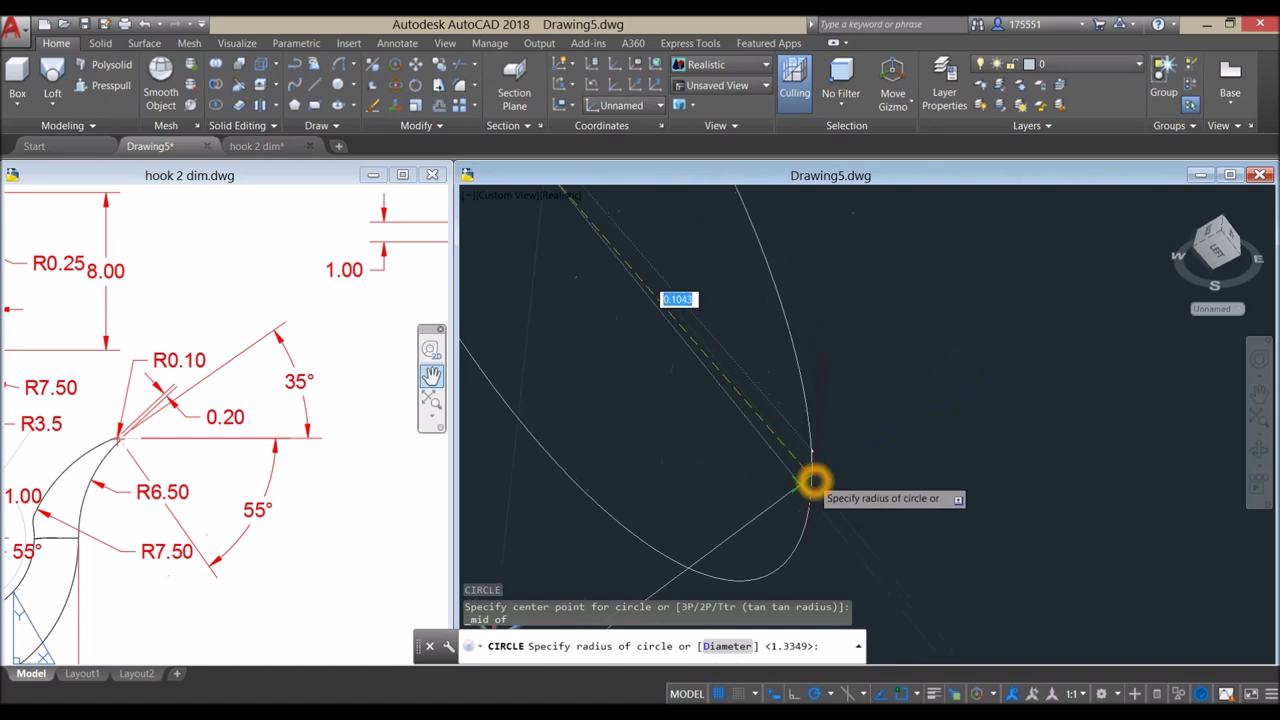
pyautogui.keyDown('shift'); pyautogui.rightClick(813, 483); pyautogui.keyUp('shift')
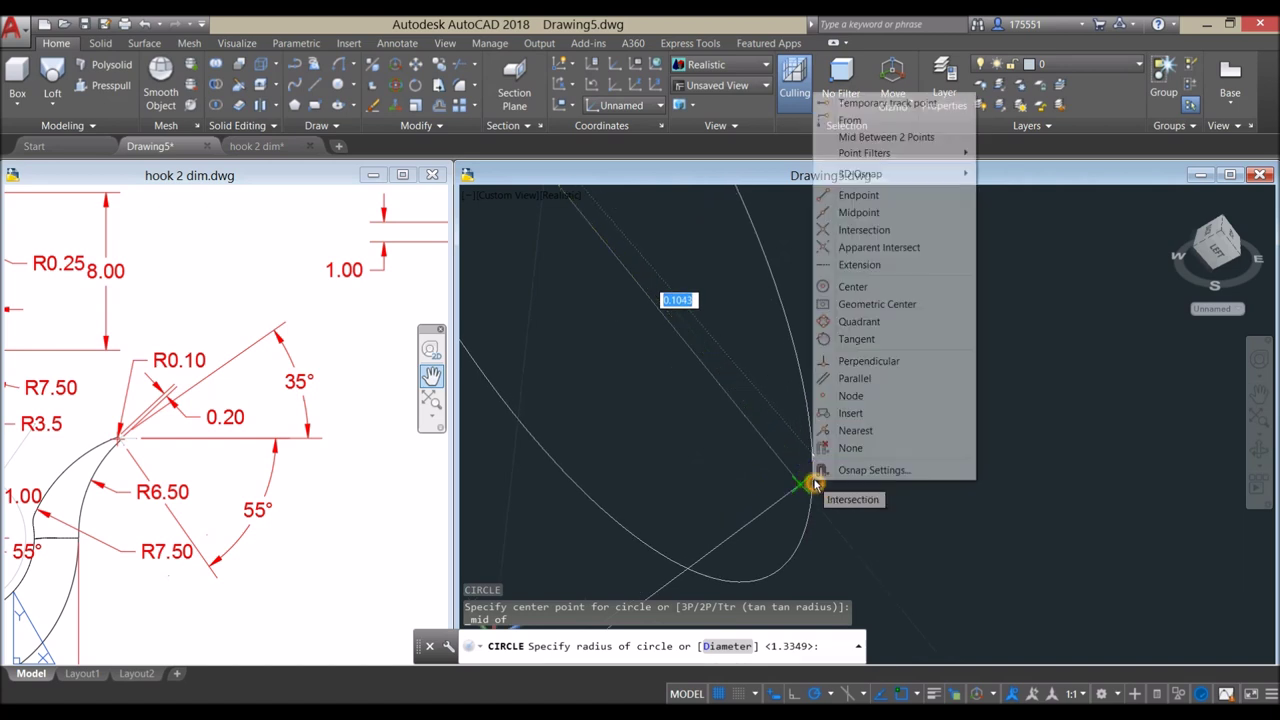
pyautogui.click(858, 195)
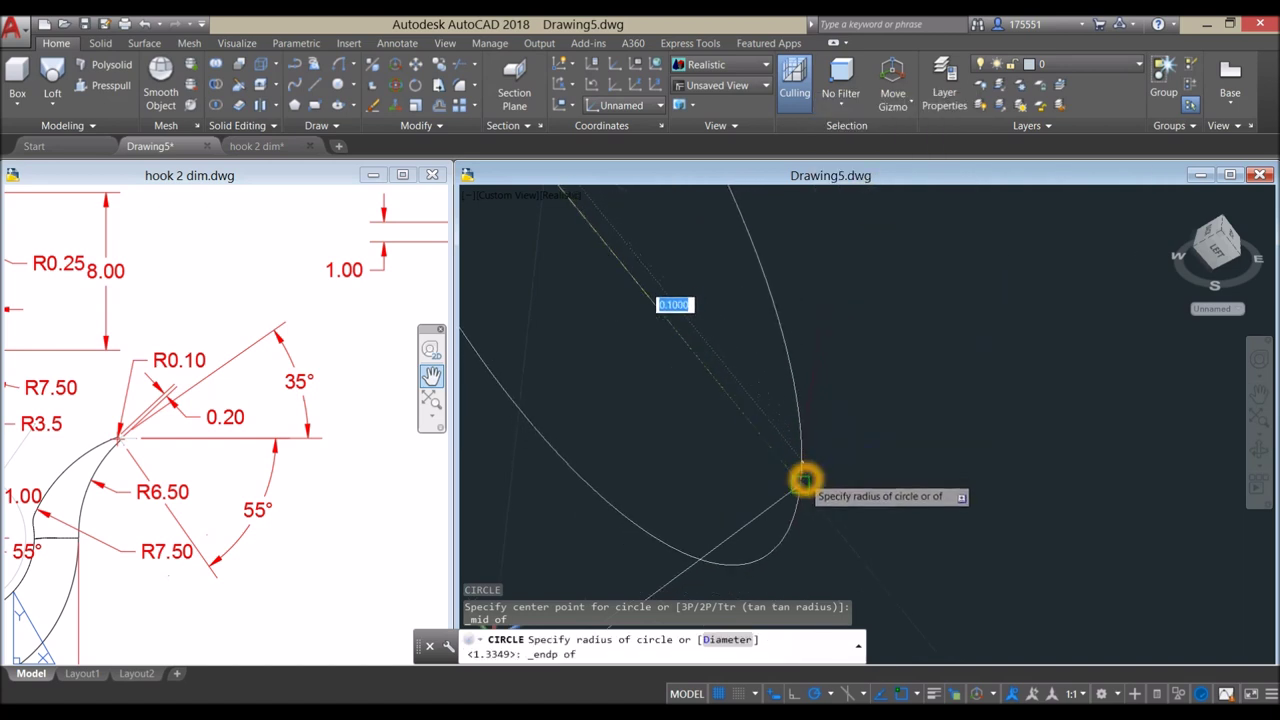
pyautogui.click(805, 481)
# - Erase the 35° construction line extending from the hook's tip
pyautogui.moveTo(805, 481)
pyautogui.keyDown('shift'); pyautogui.mouseDown(button='middle')
pyautogui.moveTo(810, 397)
pyautogui.moveTo(783, 359)
pyautogui.moveTo(790, 396)
pyautogui.mouseUp(button='middle'); pyautogui.keyUp('shift')
pyautogui.click(794, 400)
pyautogui.press('Delete')
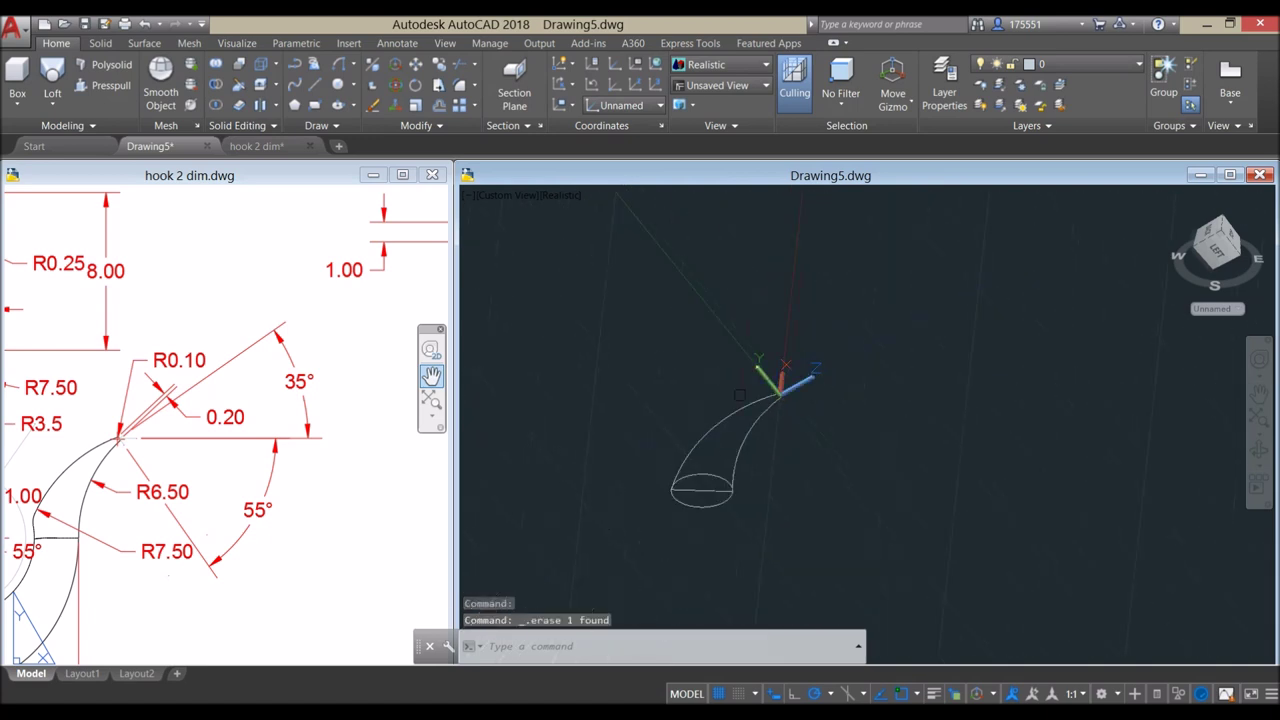
# - Set the model view to SW Isometric and reset the UCS to World
pyautogui.click(508, 198)
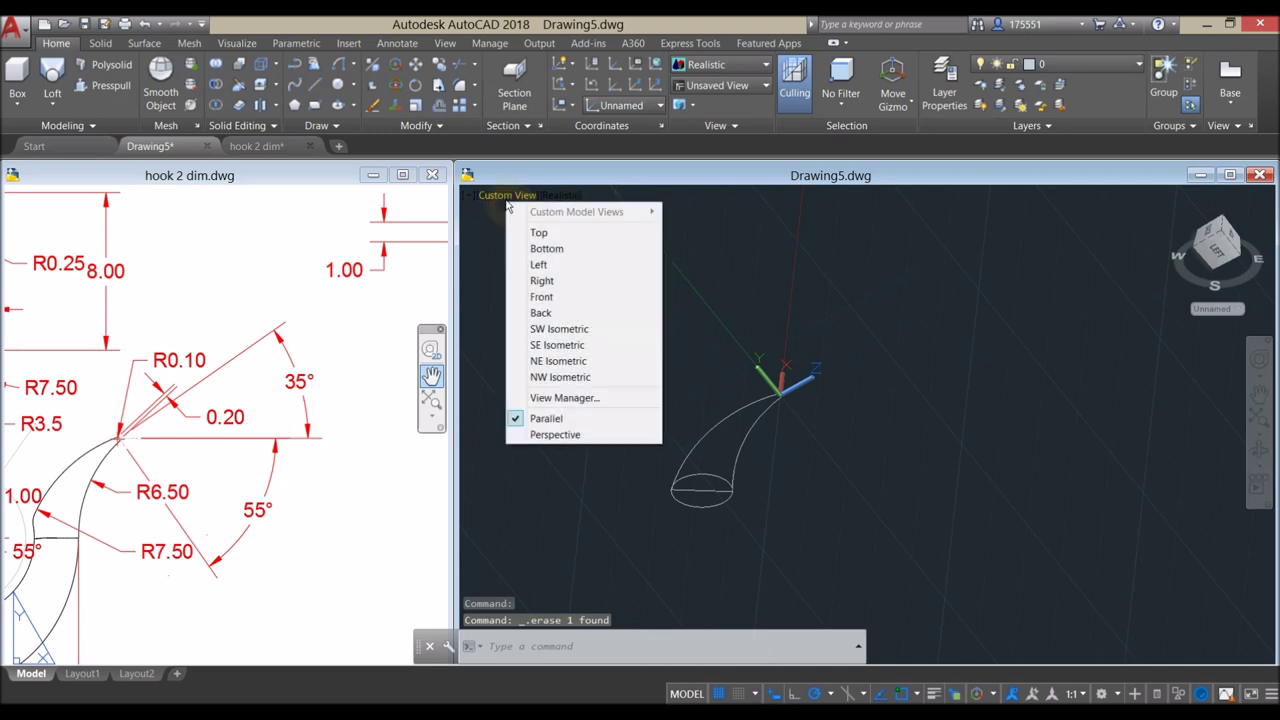
pyautogui.click(560, 329)
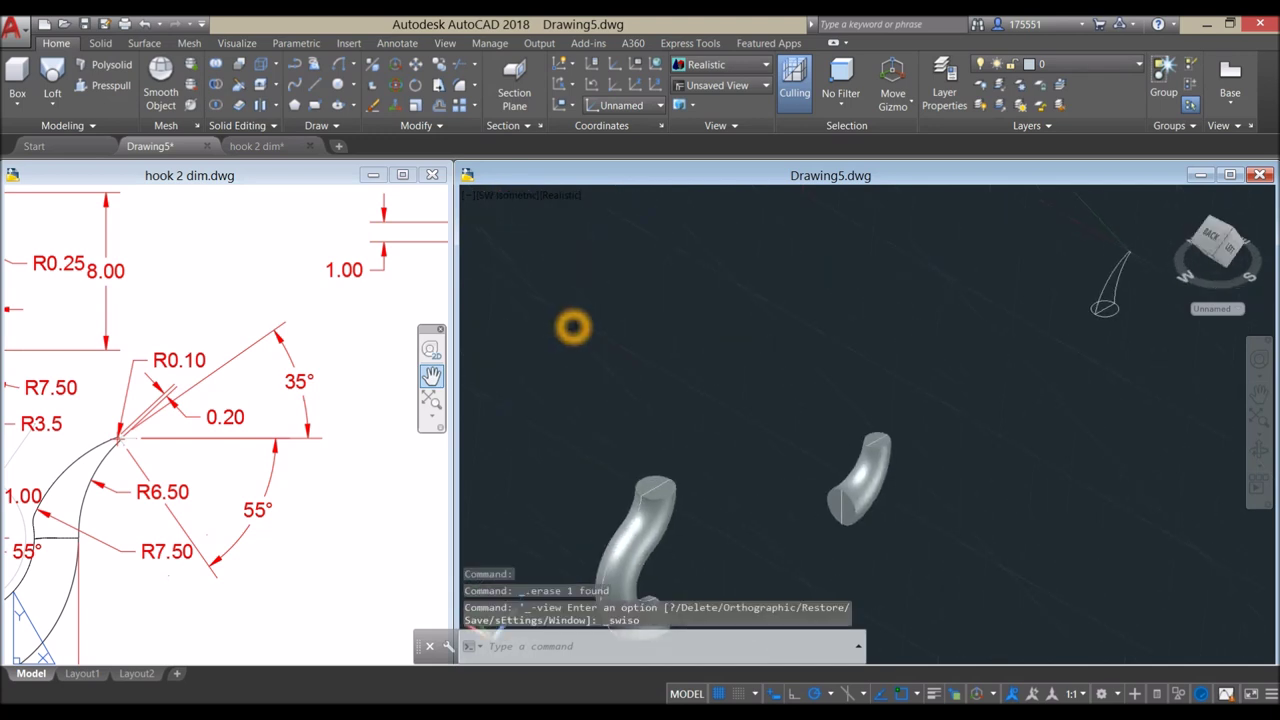
pyautogui.click(659, 65)
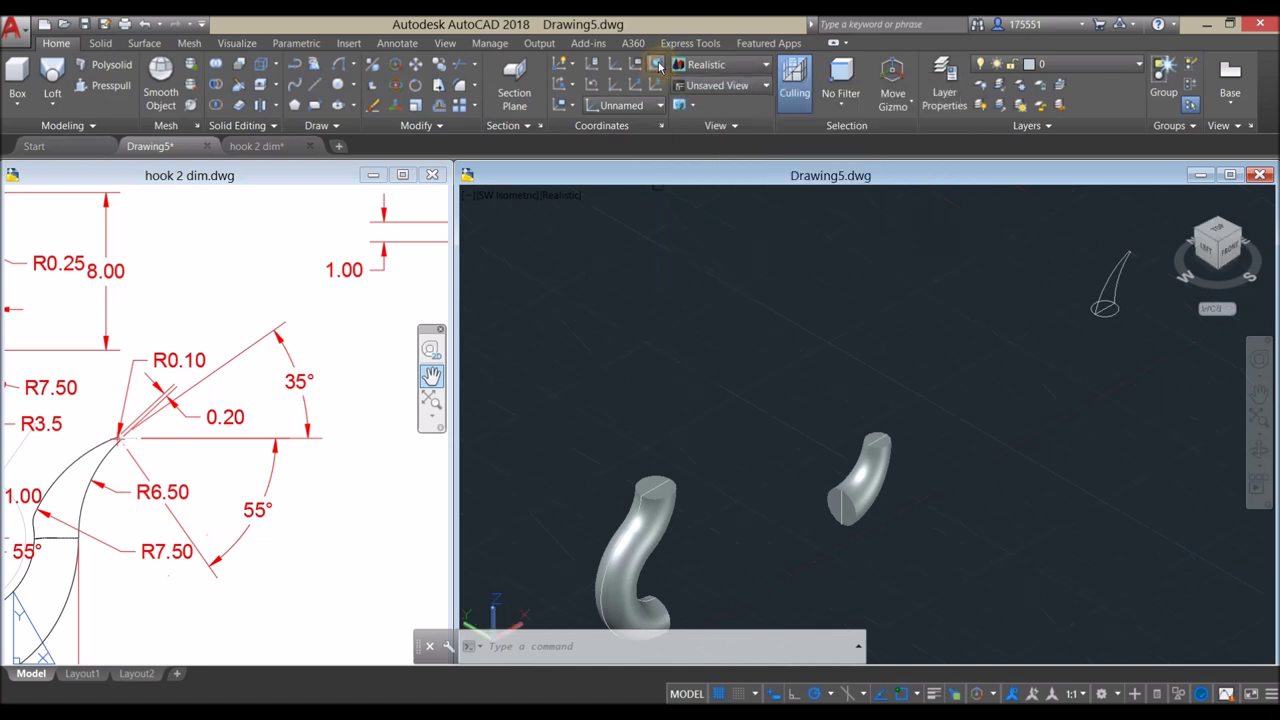
pyautogui.keyDown('shift'); pyautogui.moveTo(974, 533); pyautogui.dragTo(703, 465, button='middle'); pyautogui.keyUp('shift')
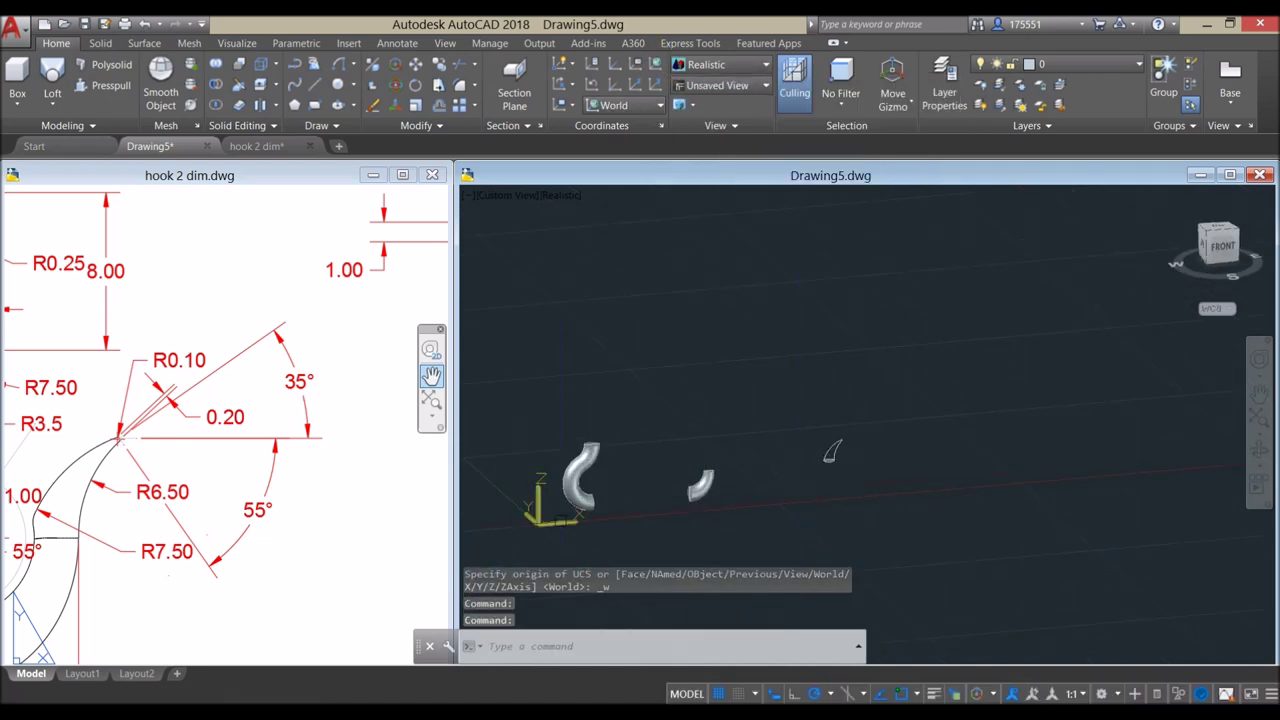
pyautogui.scroll(5, 545, 530)
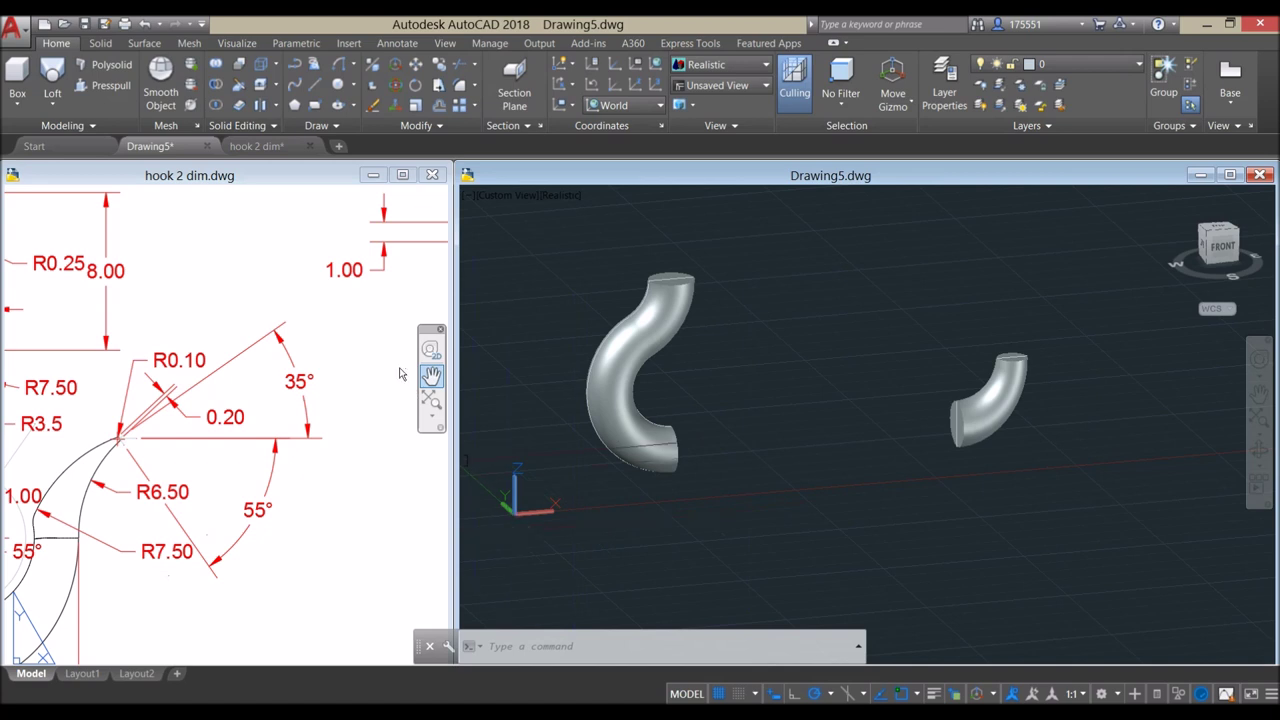
pyautogui.scroll(-5, 752, 444)
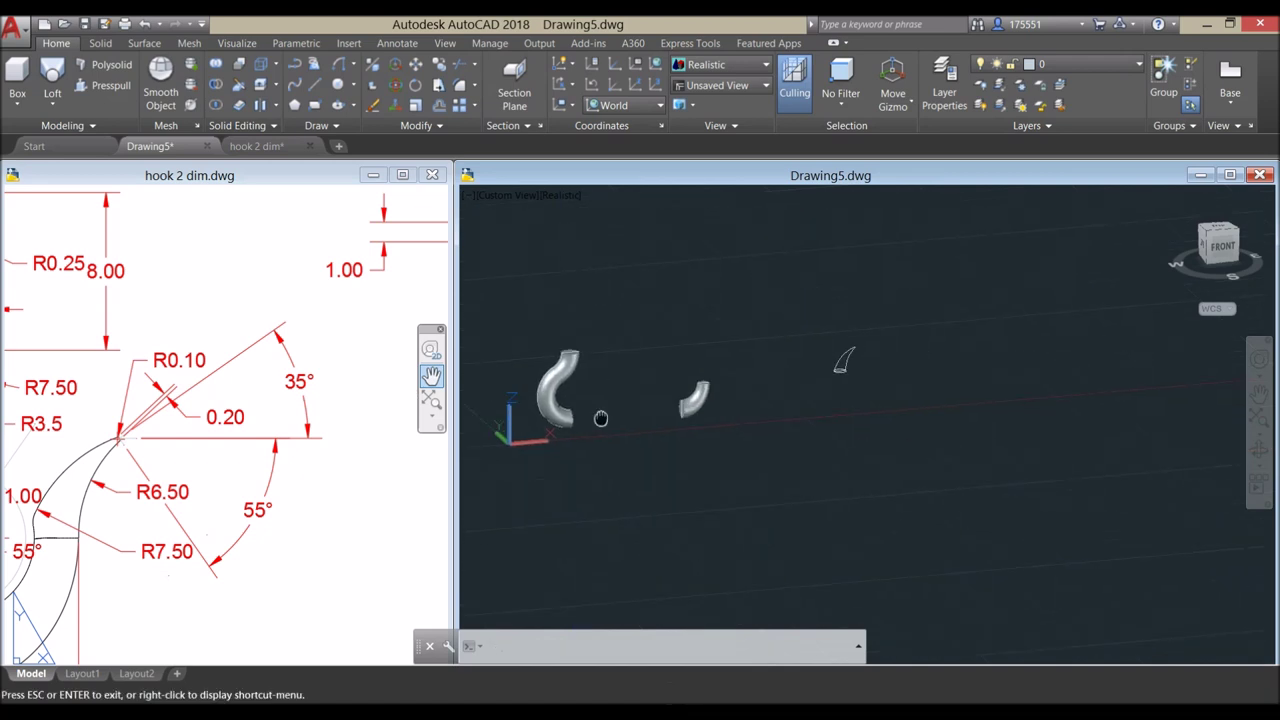
pyautogui.moveTo(834, 389); pyautogui.dragTo(771, 437, button='middle')
pyautogui.press('Escape')
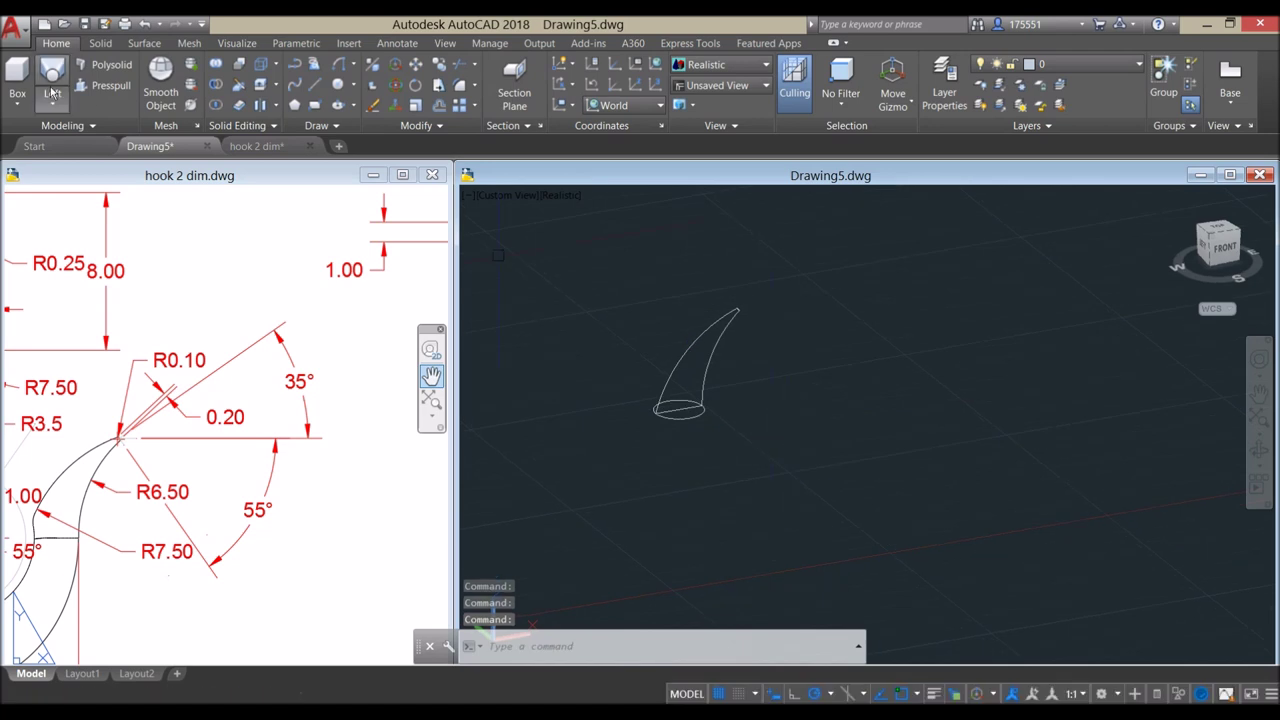
# - Start a Loft using the large base circle and the small tip circle as cross sections
pyautogui.click(52, 76)
pyautogui.scroll(4, 711, 398)
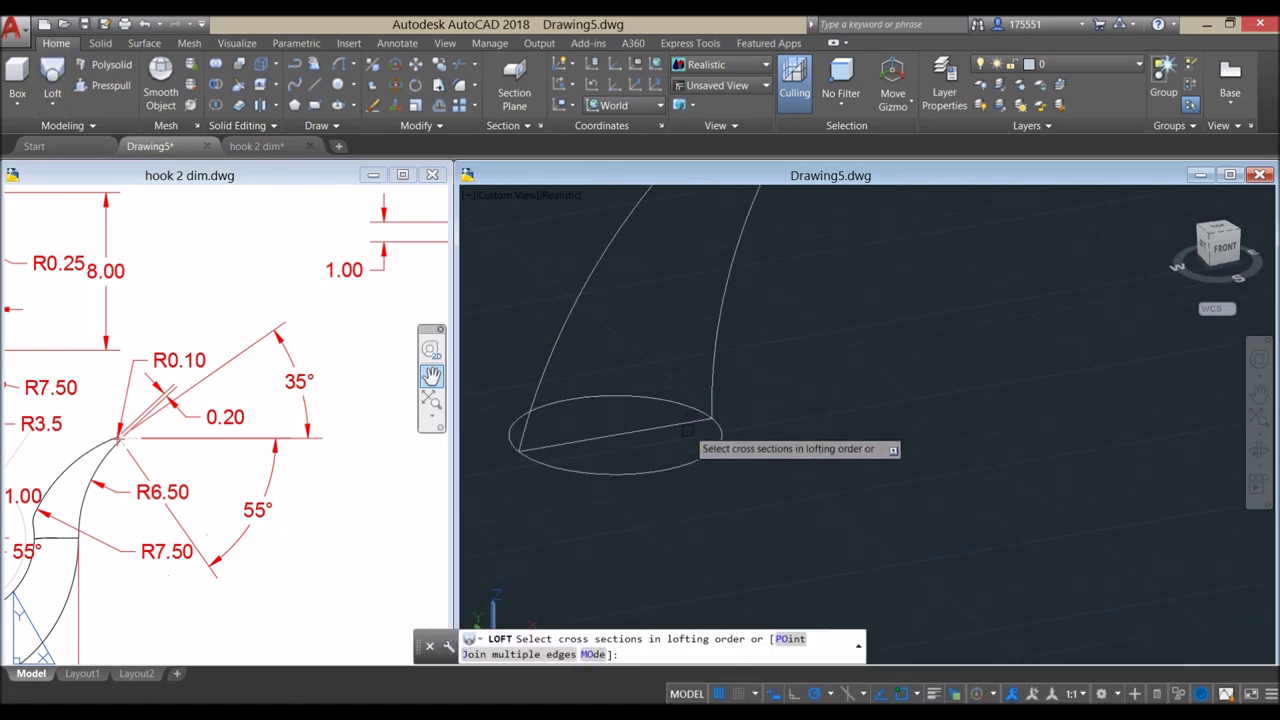
pyautogui.click(691, 461)
pyautogui.scroll(-3, 758, 390)
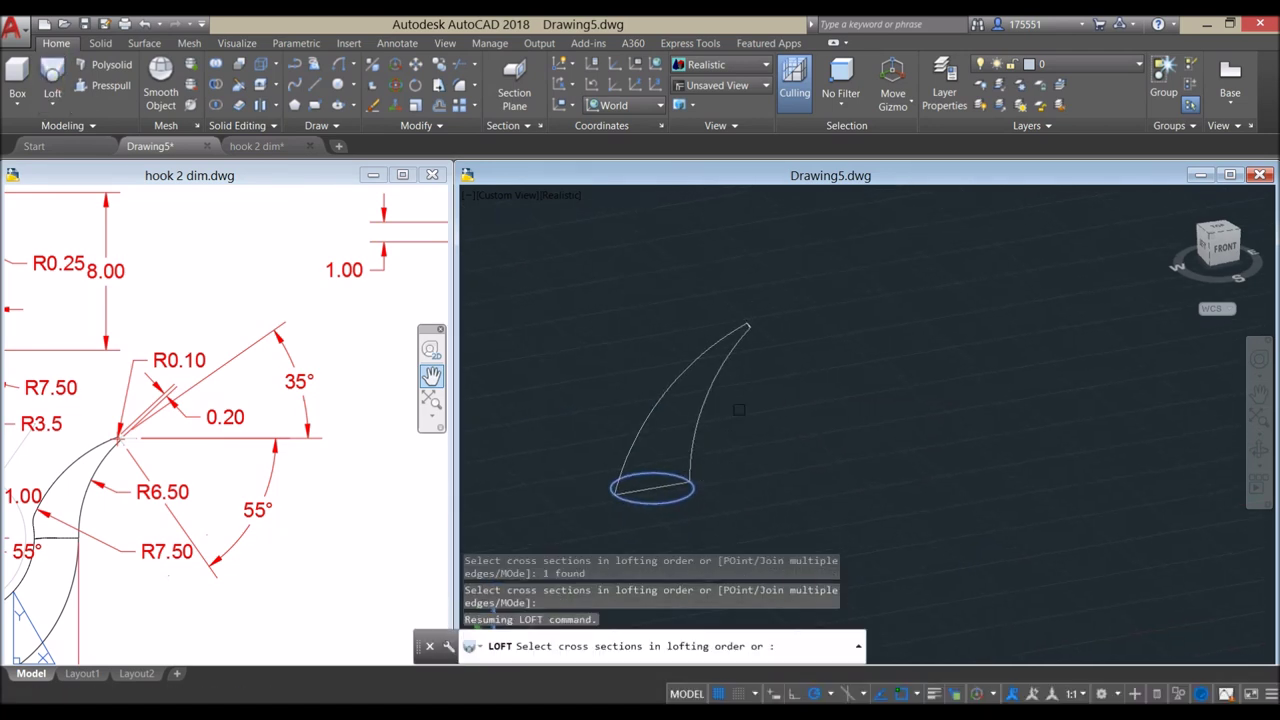
pyautogui.keyDown('shift'); pyautogui.moveTo(748, 309); pyautogui.dragTo(709, 288, button='middle'); pyautogui.keyUp('shift')
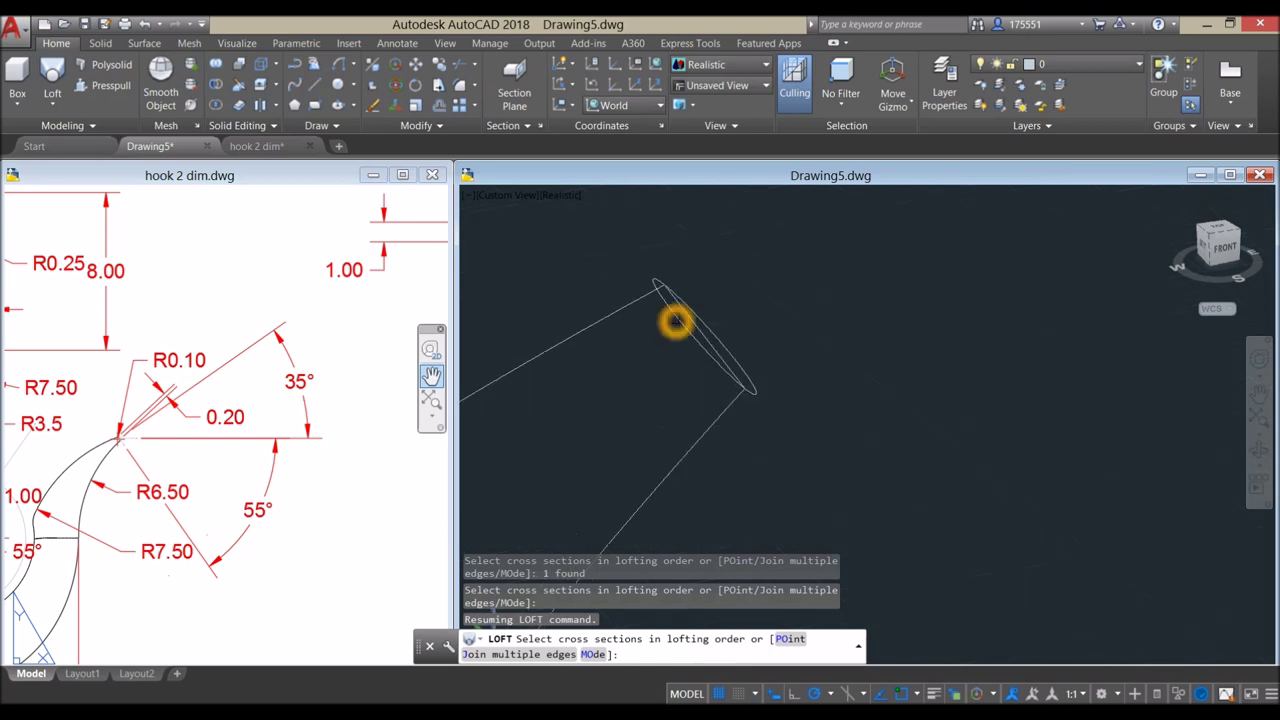
pyautogui.click(673, 317)
pyautogui.rightClick(749, 245)
pyautogui.click(779, 254)
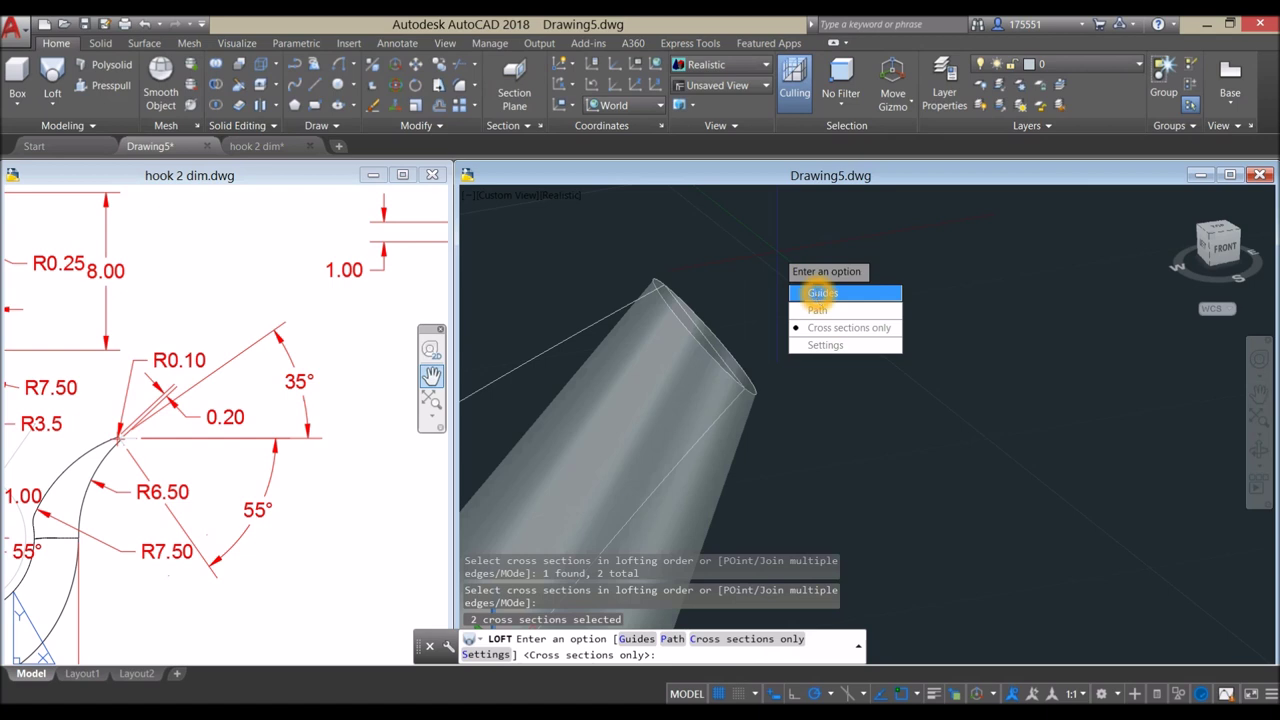
# - Guide the loft along the two side arcs of the tip outline and complete the pointed solid
pyautogui.click(818, 292)
pyautogui.click(645, 298)
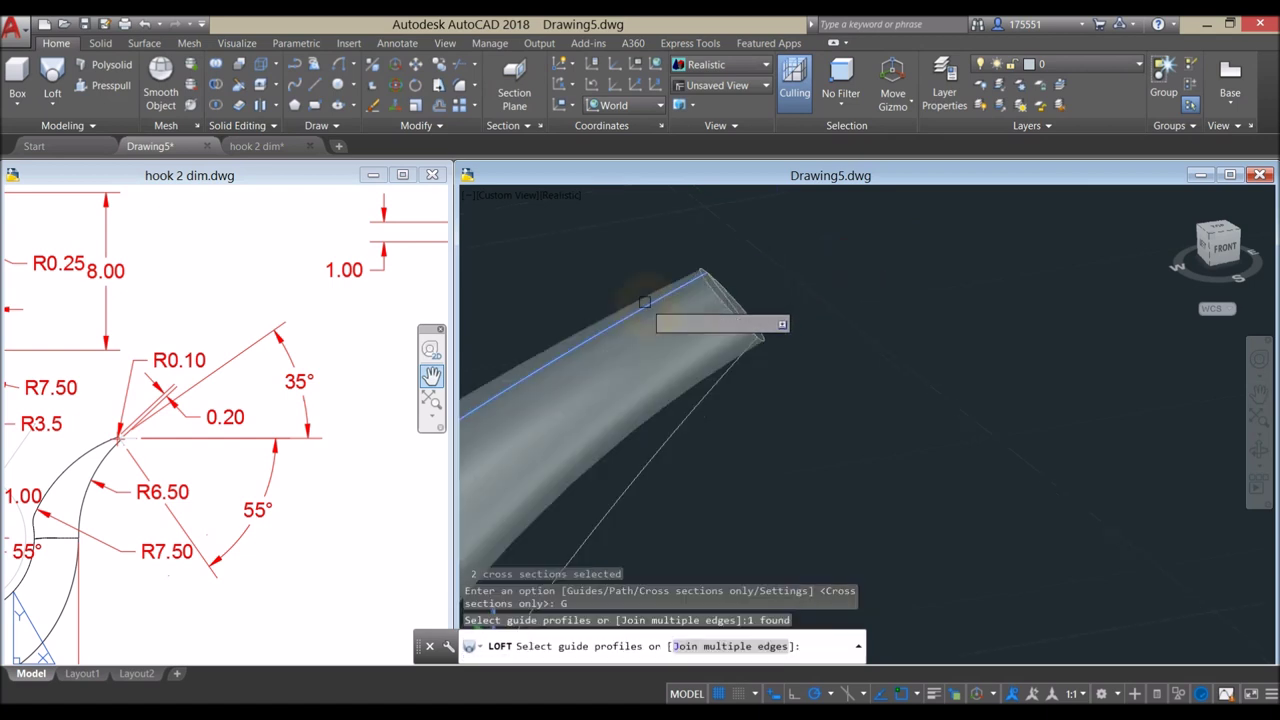
pyautogui.click(720, 387)
pyautogui.rightClick(794, 288)
pyautogui.click(826, 294)
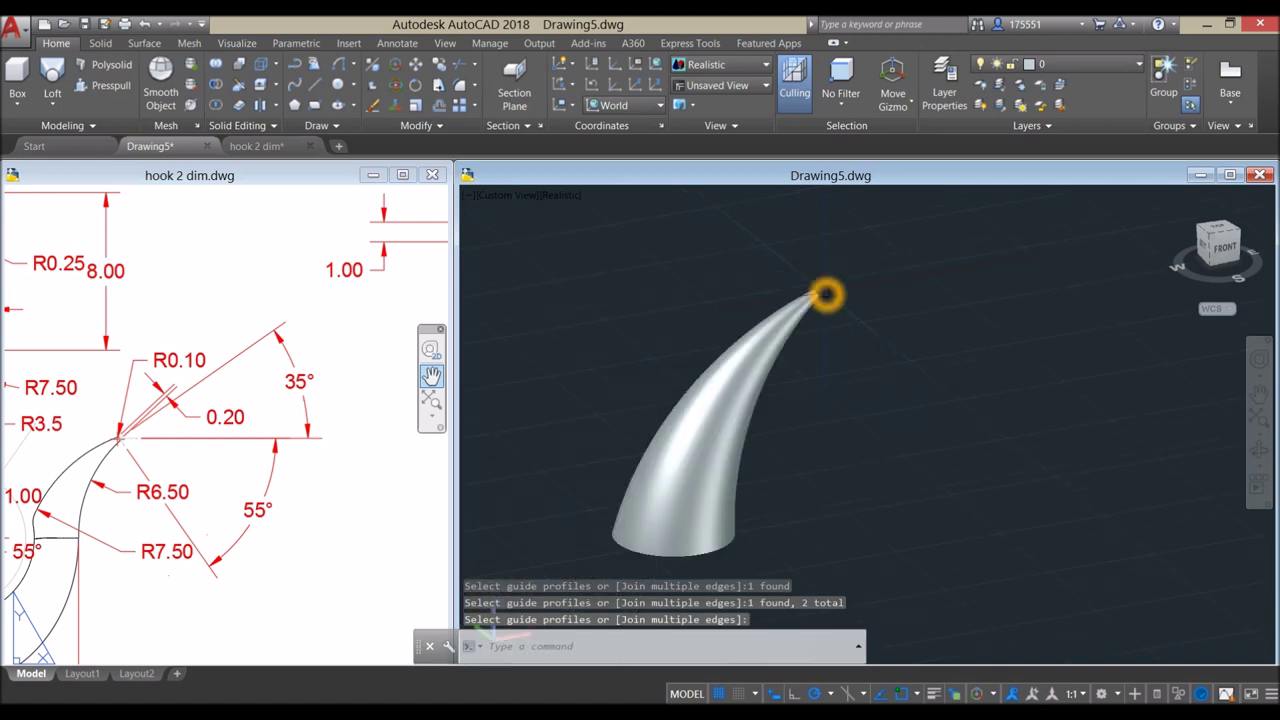
# - Move the lofted tip from its base centre to the centre of the short curved segment's upper end face
pyautogui.scroll(-4, 825, 294)
pyautogui.press('Return')
pyautogui.scroll(-3, 790, 355)
pyautogui.moveTo(757, 349); pyautogui.dragTo(818, 349, button='middle')
pyautogui.scroll(8, 826, 340)
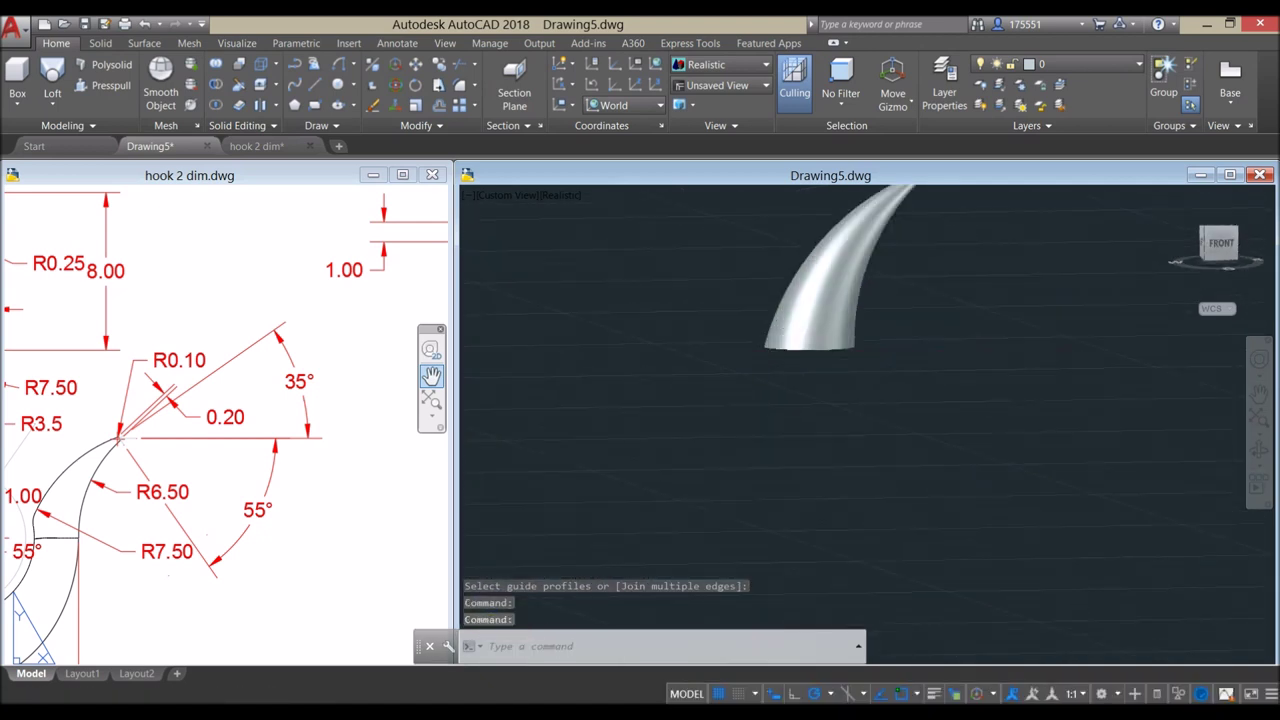
pyautogui.click(840, 305)
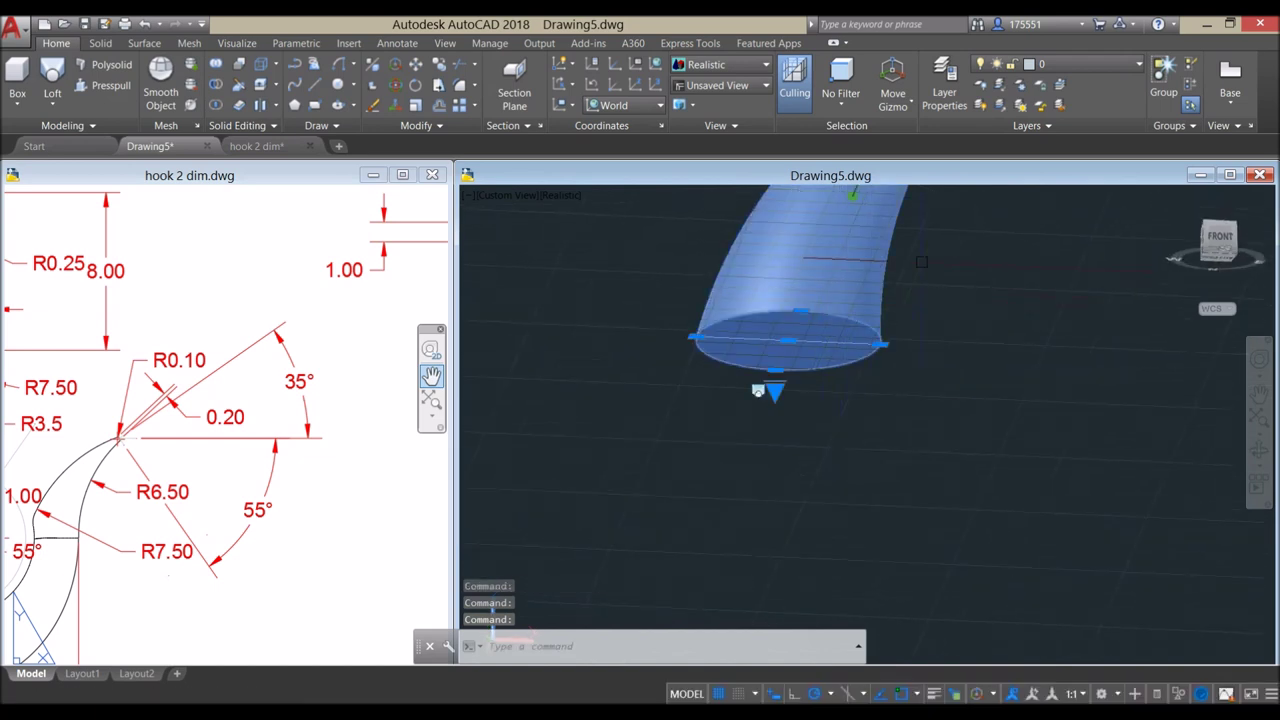
pyautogui.rightClick(924, 259)
pyautogui.click(957, 368)
pyautogui.scroll(2, 777, 371)
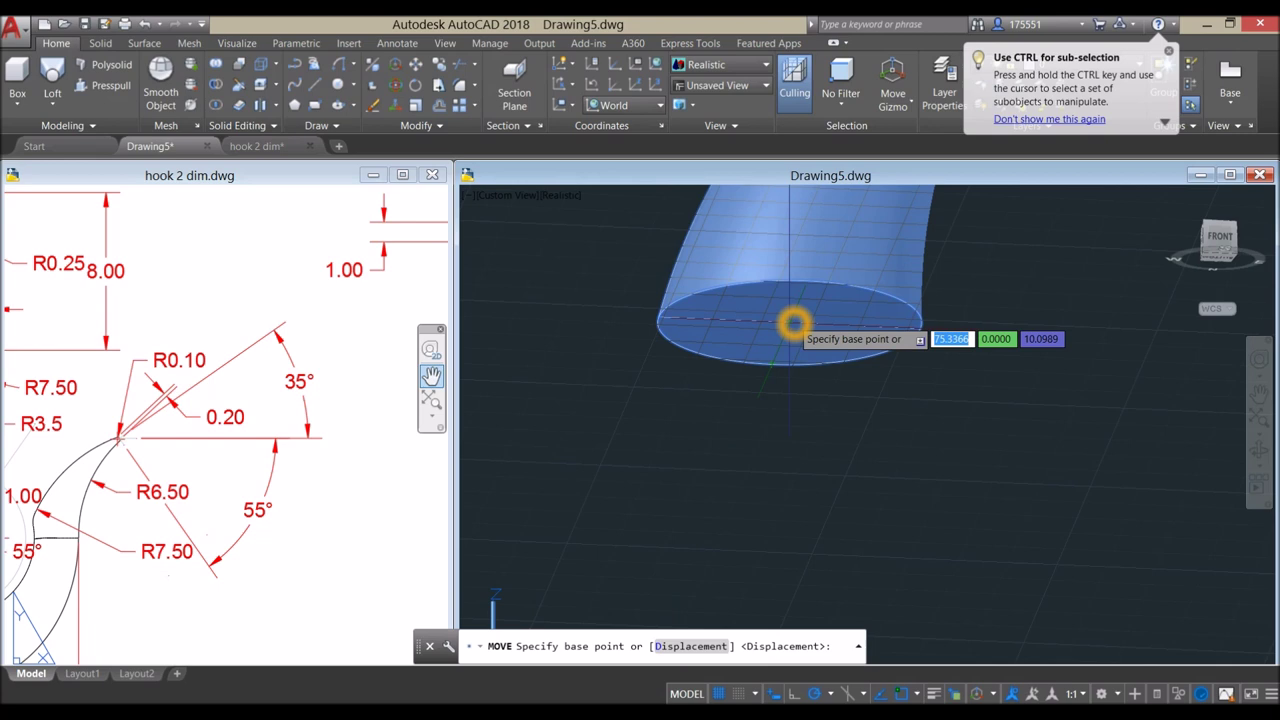
pyautogui.click(793, 323)
pyautogui.scroll(-6, 780, 325)
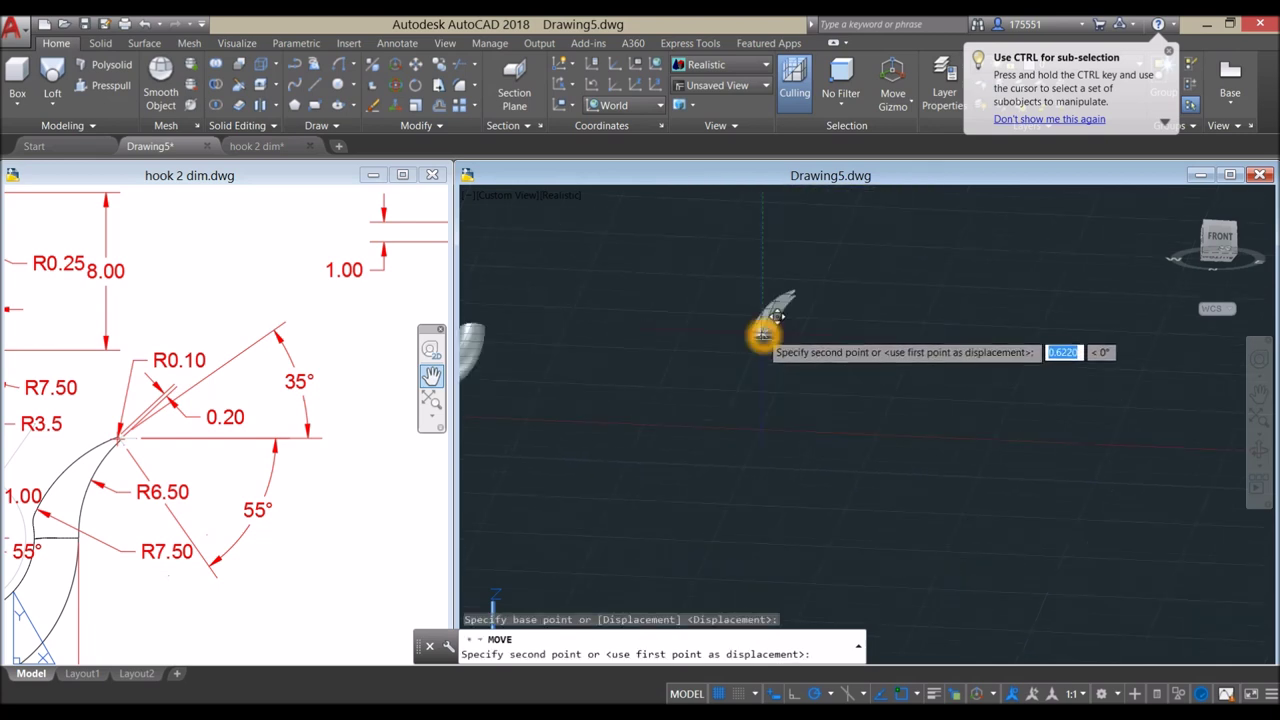
pyautogui.keyDown('shift'); pyautogui.moveTo(624, 297); pyautogui.dragTo(595, 340, button='middle'); pyautogui.keyUp('shift')
pyautogui.scroll(3, 506, 350)
pyautogui.scroll(2, 506, 350)
pyautogui.keyDown('shift'); pyautogui.moveTo(506, 350); pyautogui.dragTo(600, 320, button='middle'); pyautogui.keyUp('shift')
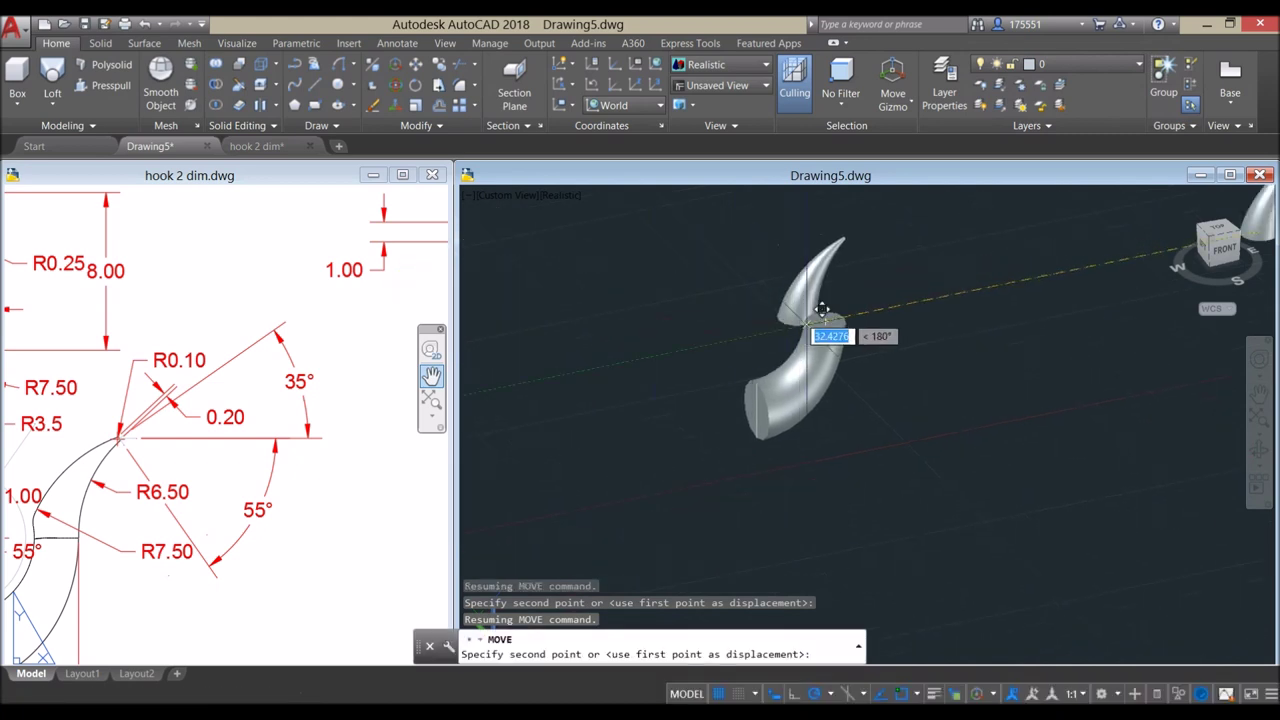
pyautogui.scroll(6, 822, 309)
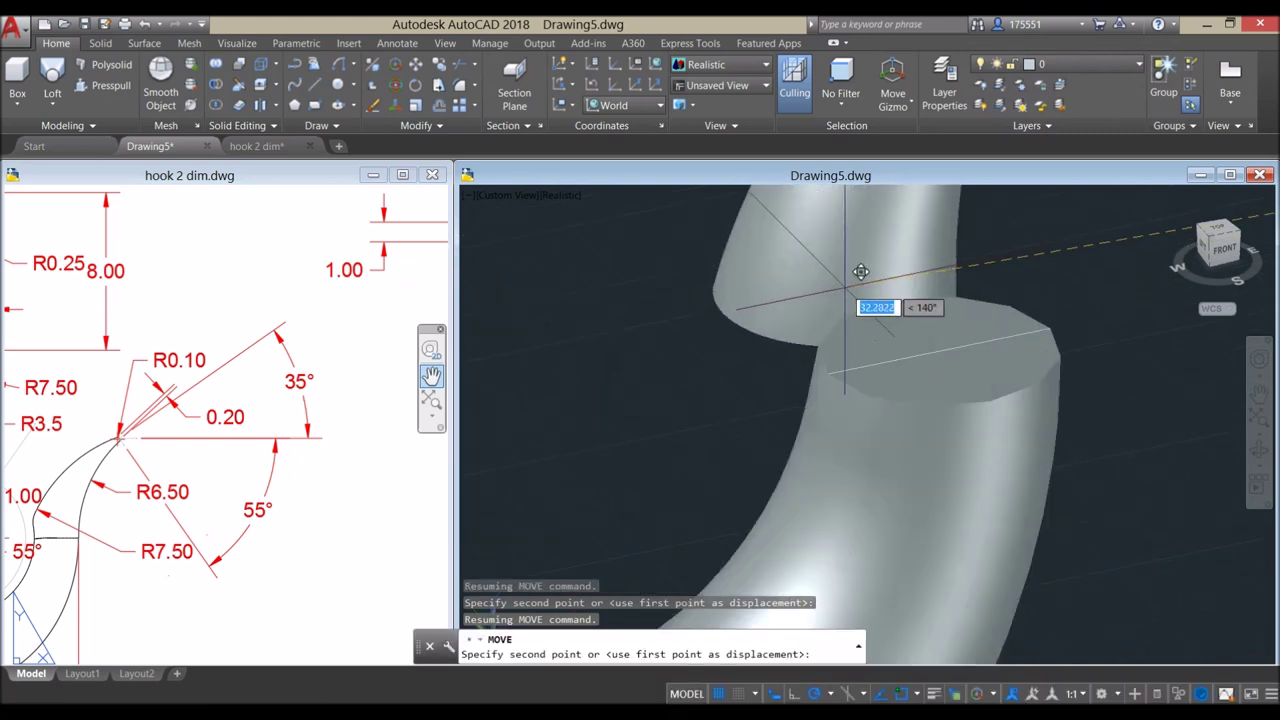
pyautogui.click(945, 344)
# - Select the joined tip and short curved segment and start a Move from the centre of the short segment's large end face
pyautogui.keyDown('shift'); pyautogui.moveTo(897, 350); pyautogui.dragTo(712, 282, button='middle'); pyautogui.keyUp('shift')
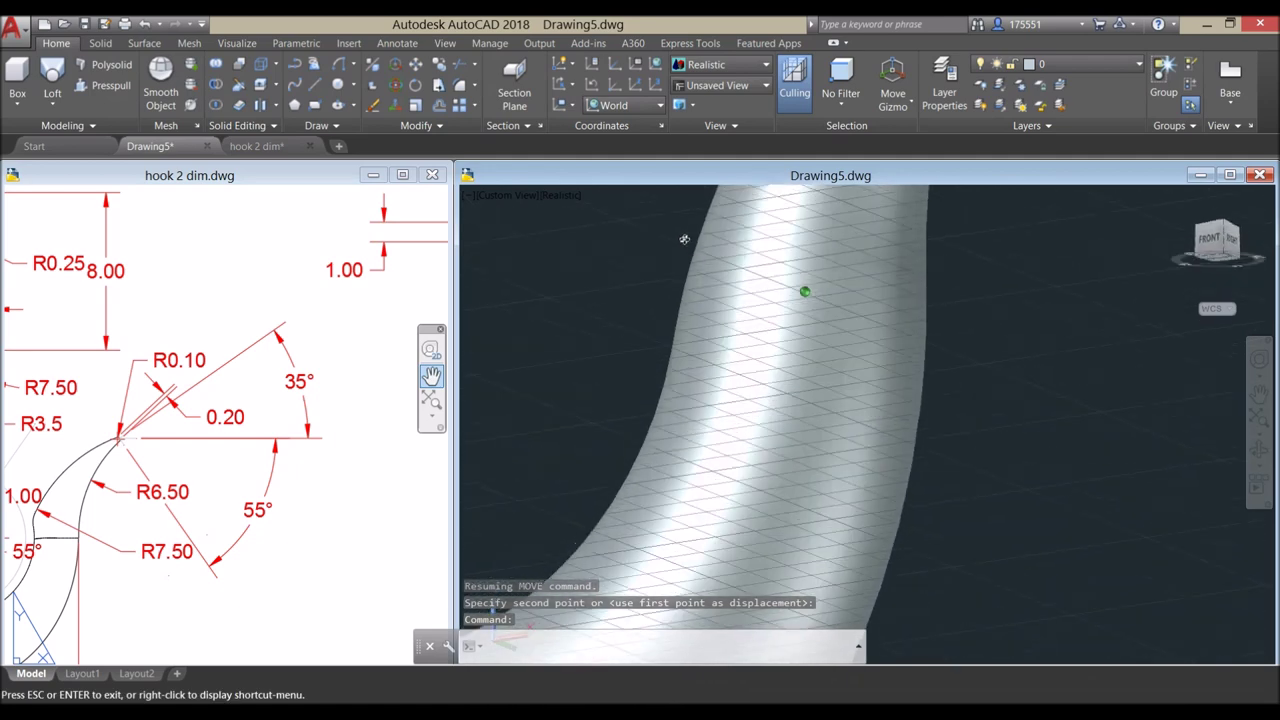
pyautogui.scroll(-4, 774, 283)
pyautogui.scroll(-3, 788, 352)
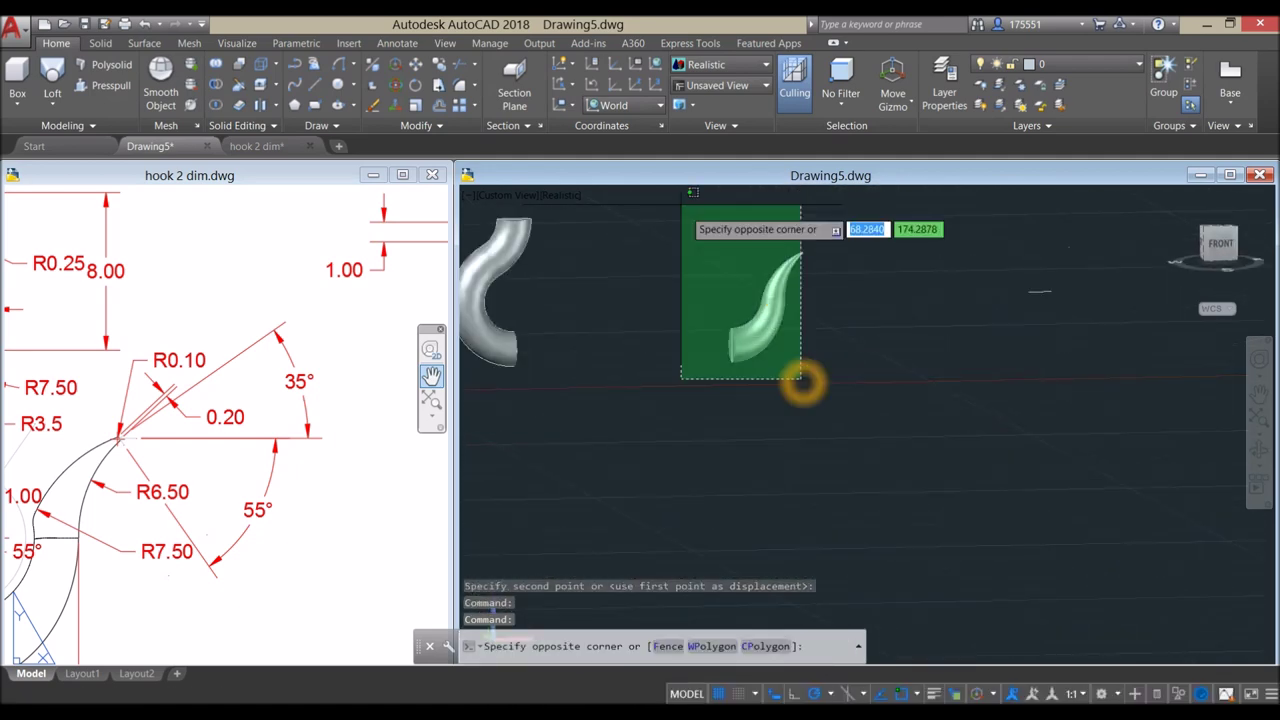
pyautogui.click(682, 204)
pyautogui.rightClick(650, 240)
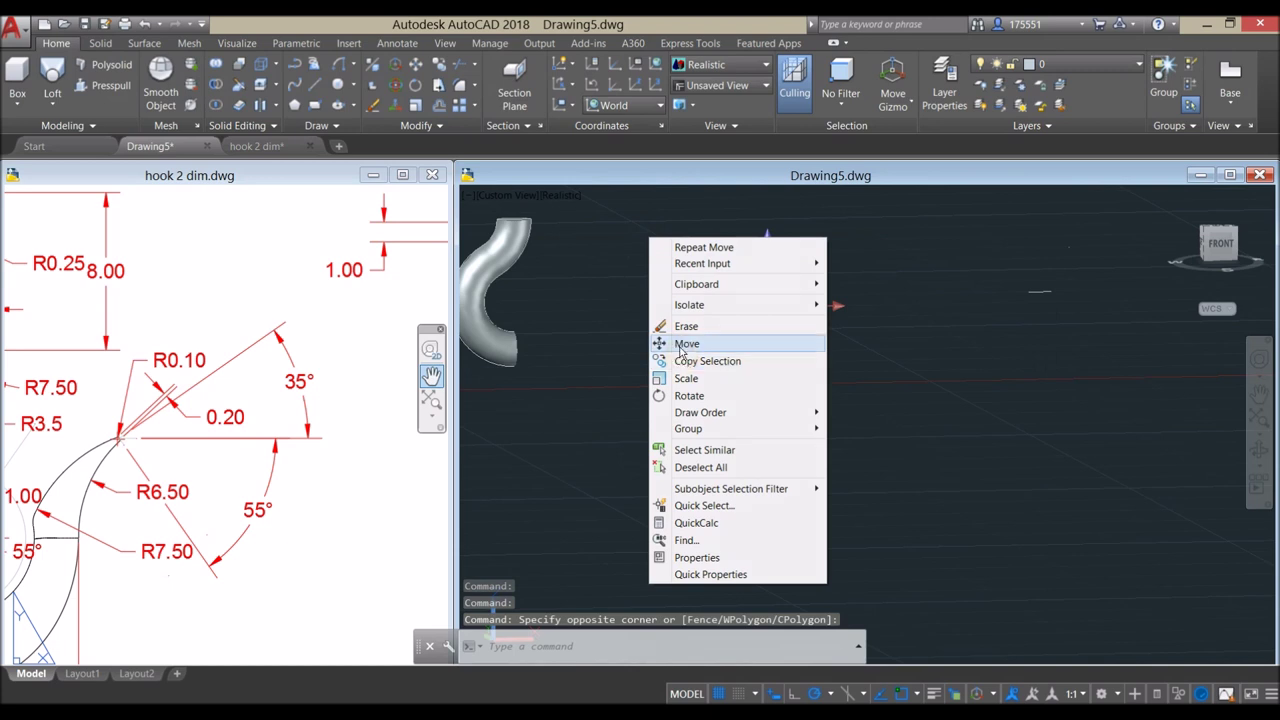
pyautogui.click(700, 343)
pyautogui.scroll(2, 738, 355)
pyautogui.scroll(4, 736, 346)
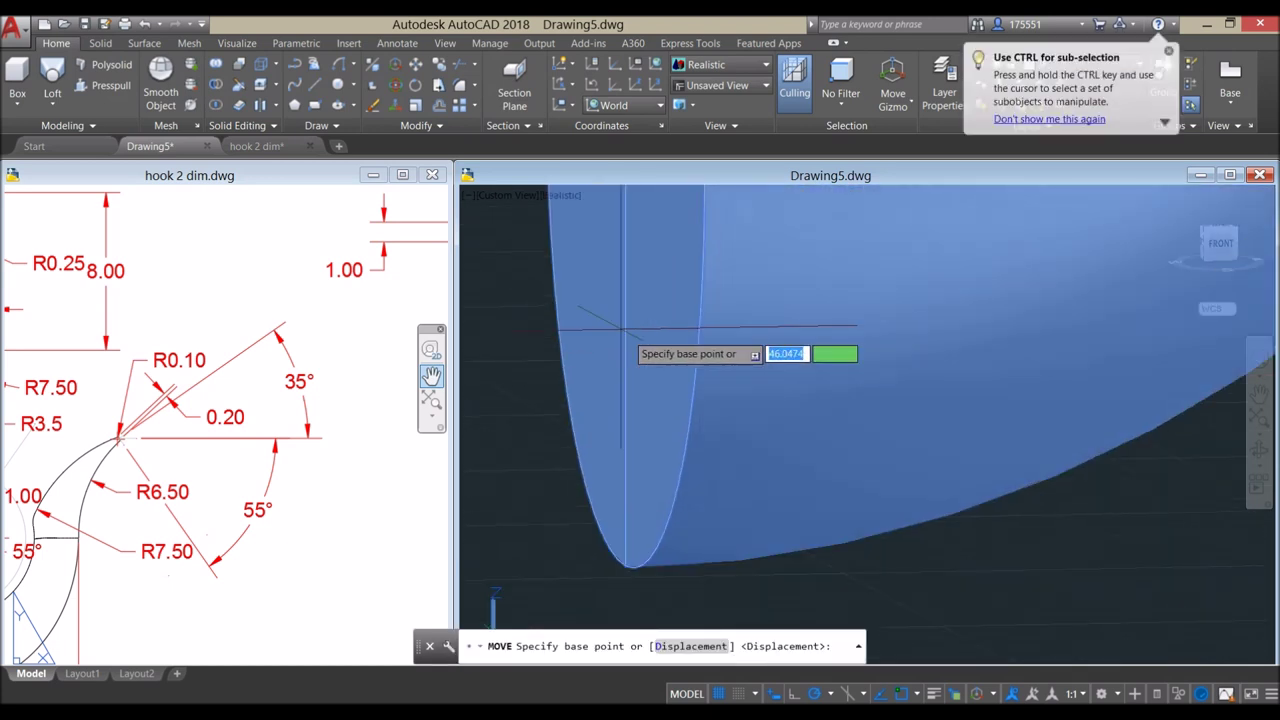
pyautogui.moveTo(614, 284); pyautogui.dragTo(713, 364, button='middle')
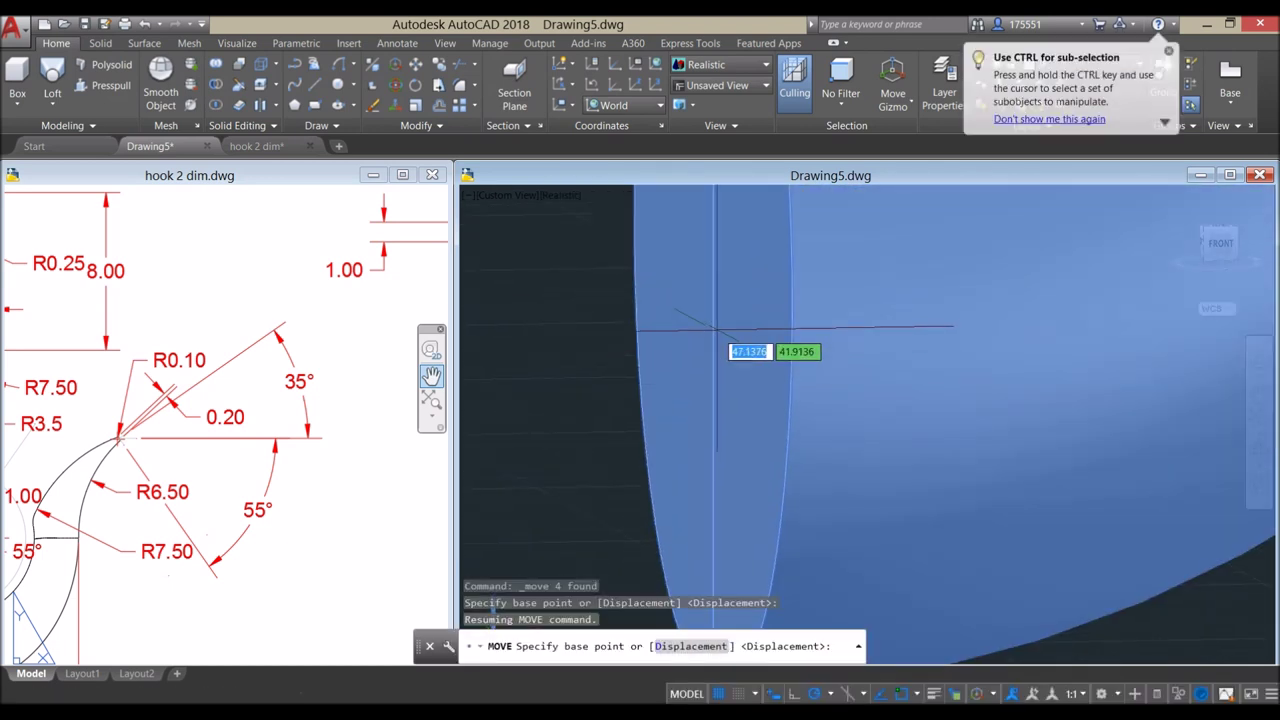
pyautogui.scroll(-4, 711, 318)
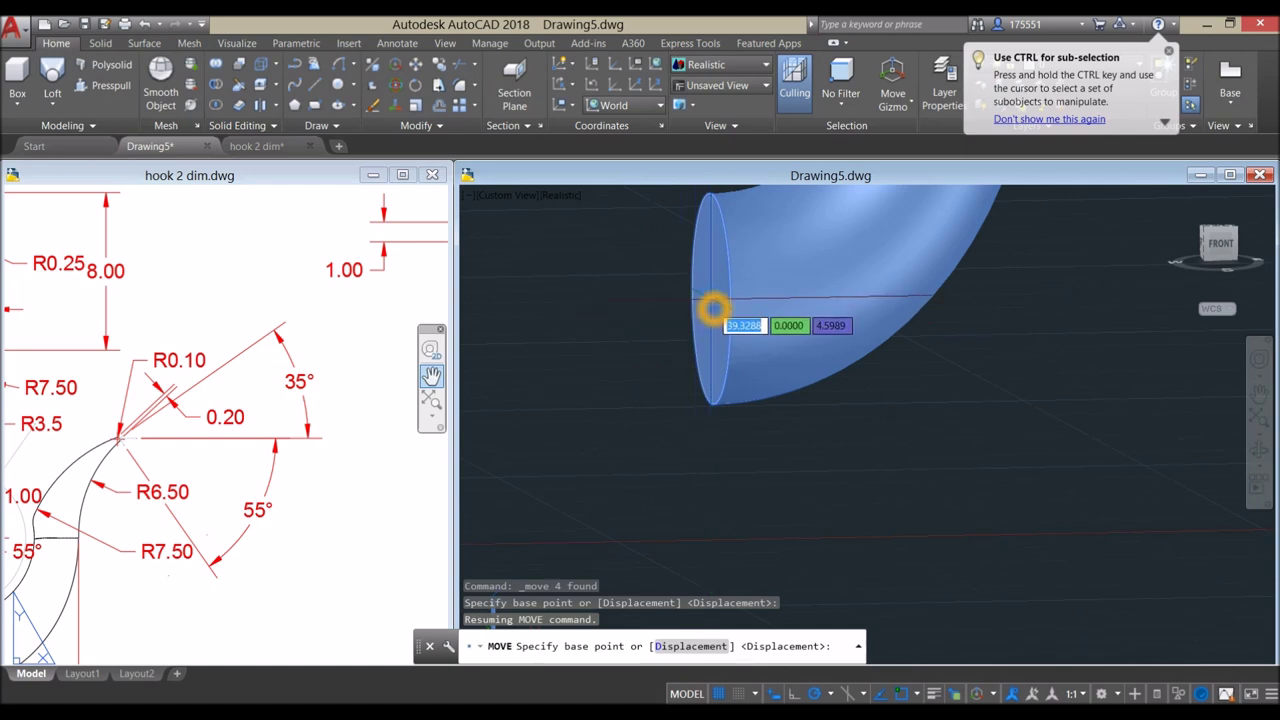
pyautogui.click(713, 308)
# - Place the moved tip assembly at the midpoint of the diameter line on the main curved segment's lower end face
pyautogui.scroll(-5, 710, 300)
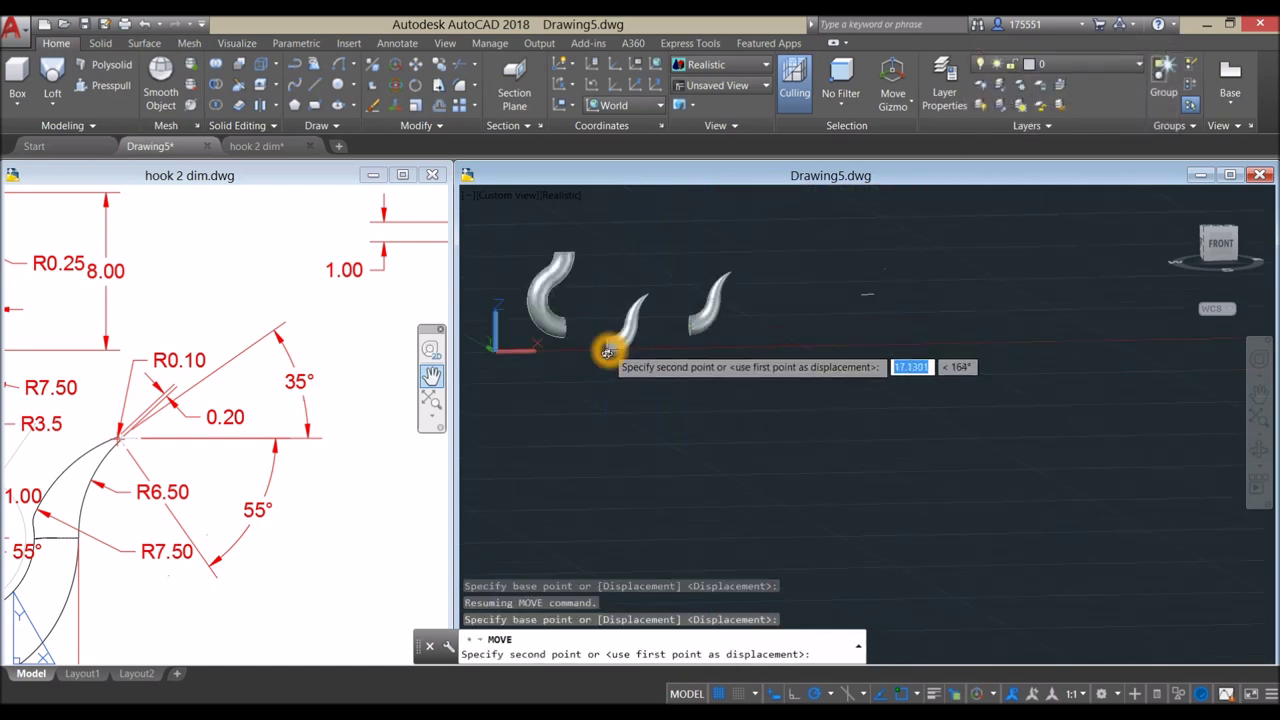
pyautogui.moveTo(607, 351); pyautogui.dragTo(620, 345, button='middle')
pyautogui.scroll(8, 600, 320)
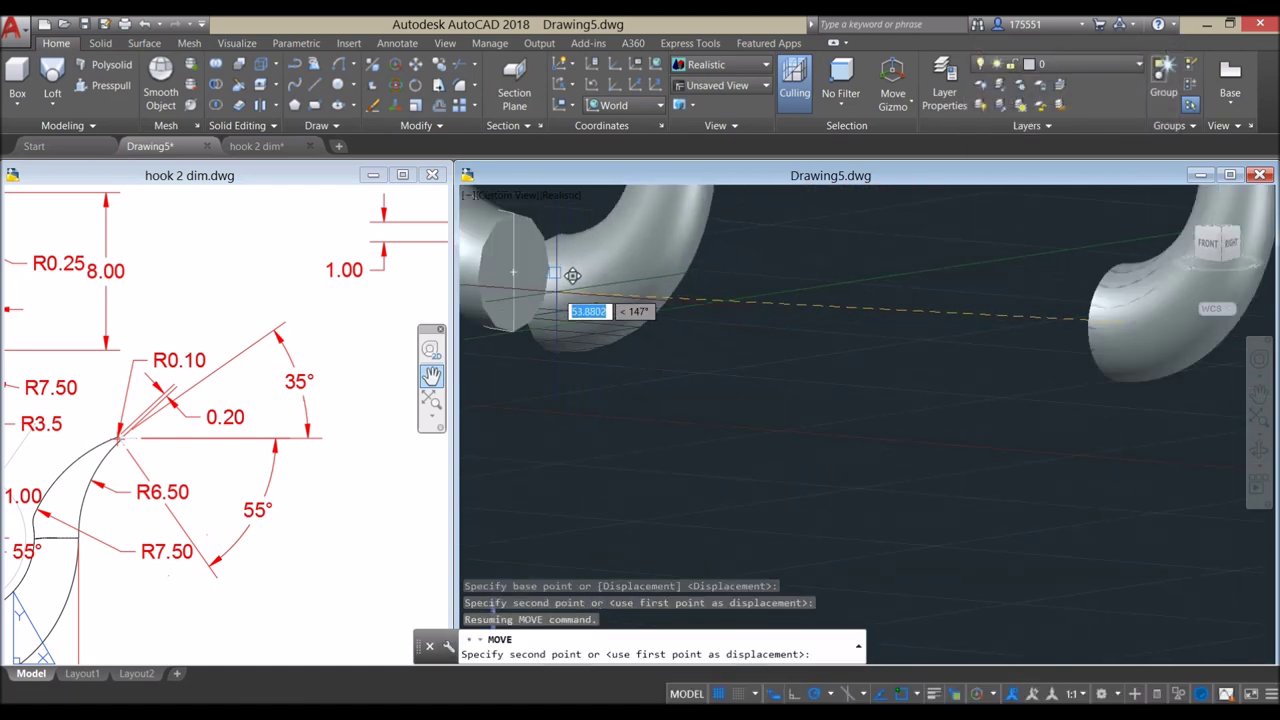
pyautogui.scroll(3, 528, 257)
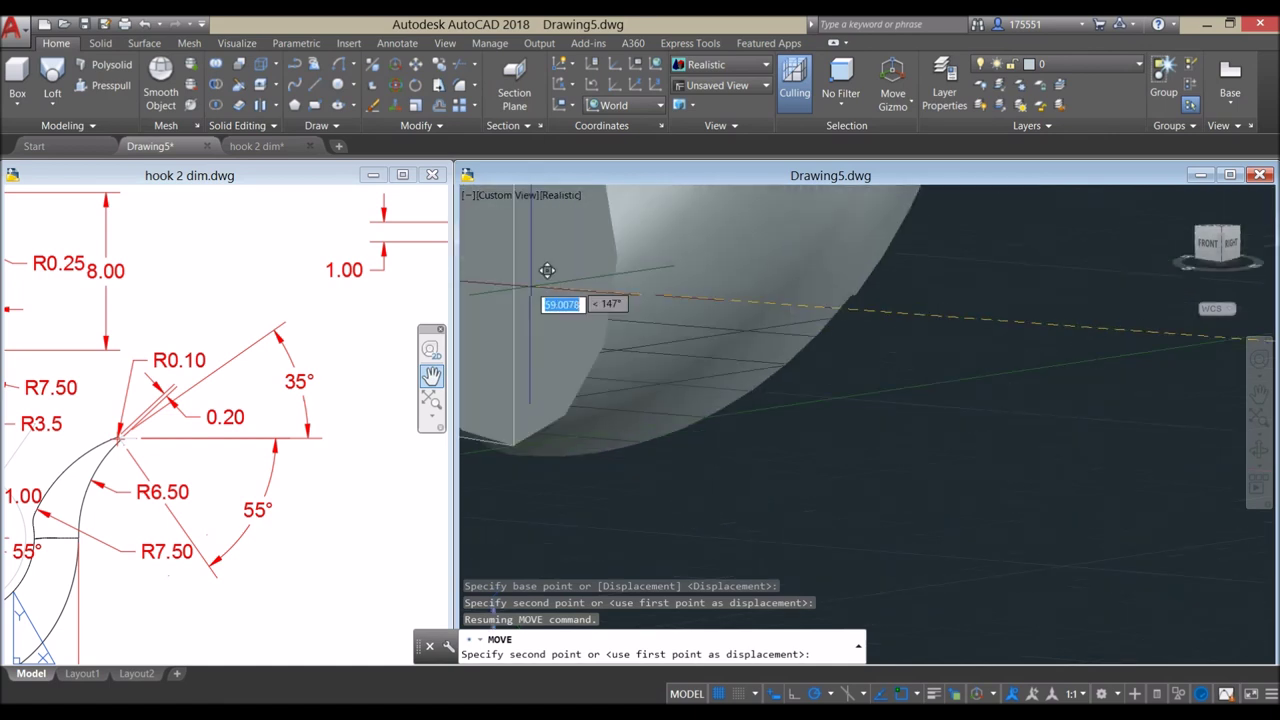
pyautogui.keyDown('shift'); pyautogui.rightClick(514, 283); pyautogui.keyUp('shift')
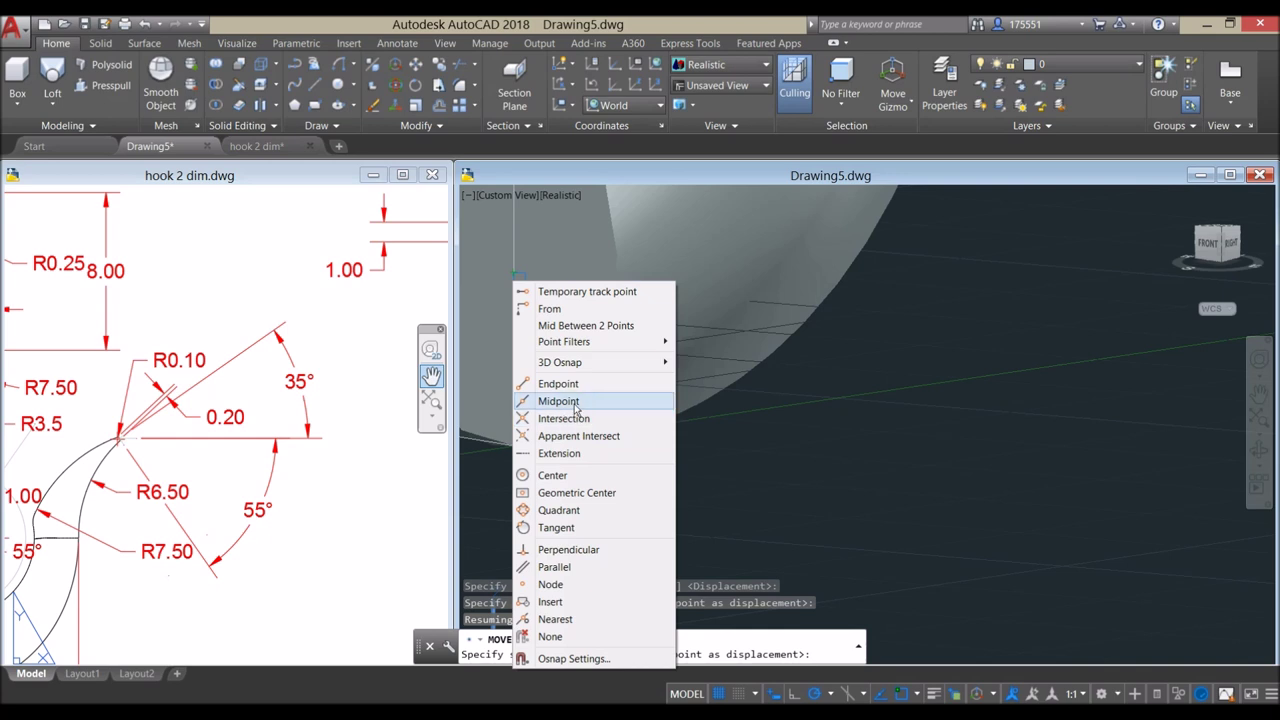
pyautogui.click(578, 402)
pyautogui.click(537, 301)
pyautogui.scroll(-5, 555, 320)
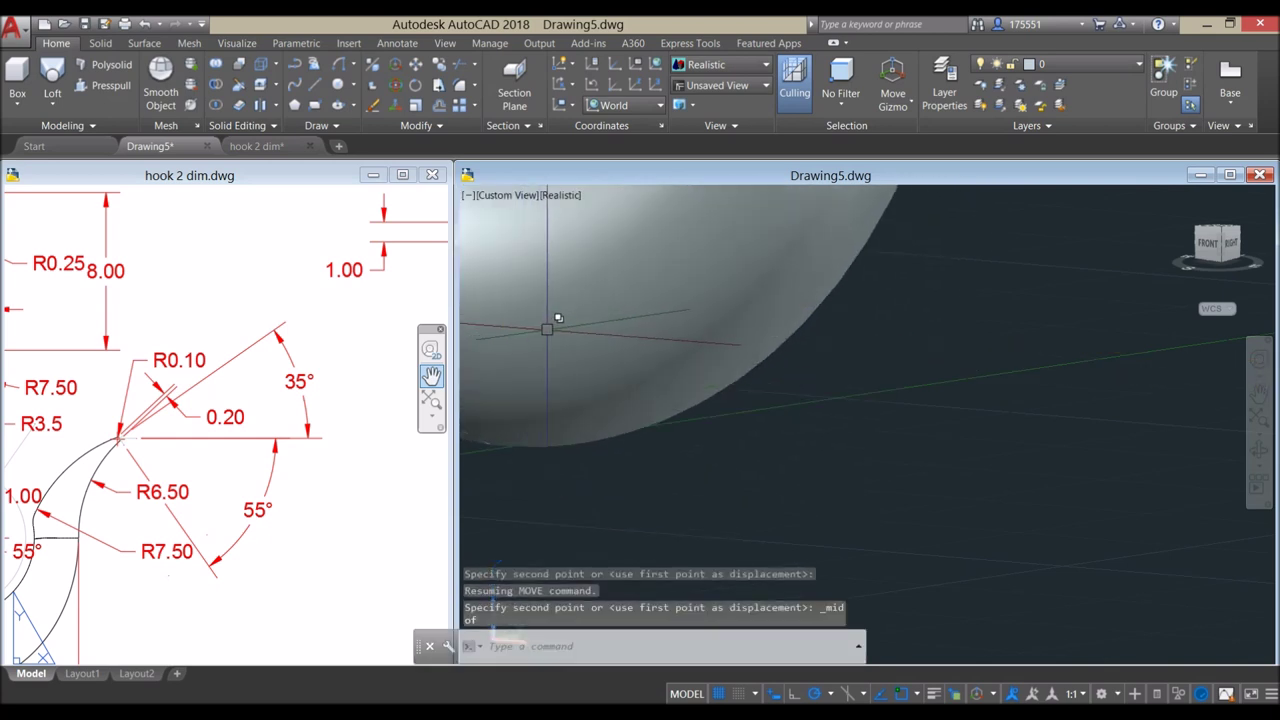
pyautogui.keyDown('shift'); pyautogui.moveTo(527, 300); pyautogui.dragTo(754, 289, button='middle'); pyautogui.keyUp('shift')
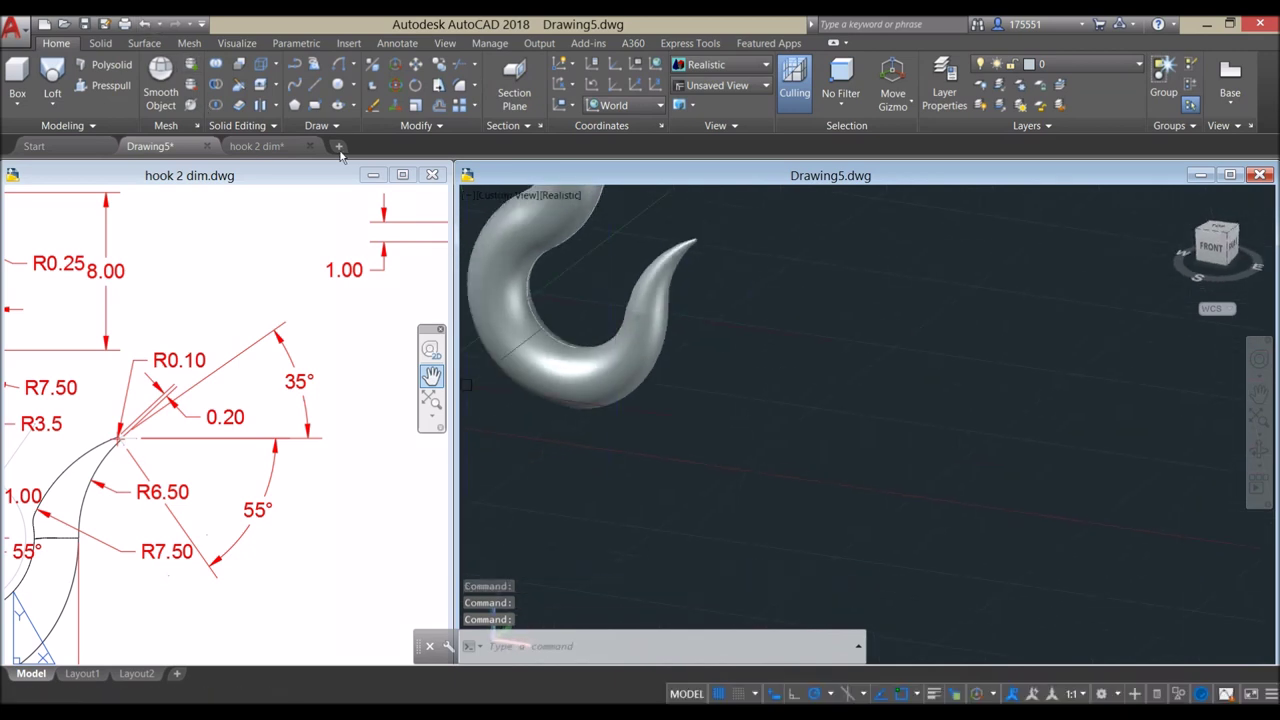
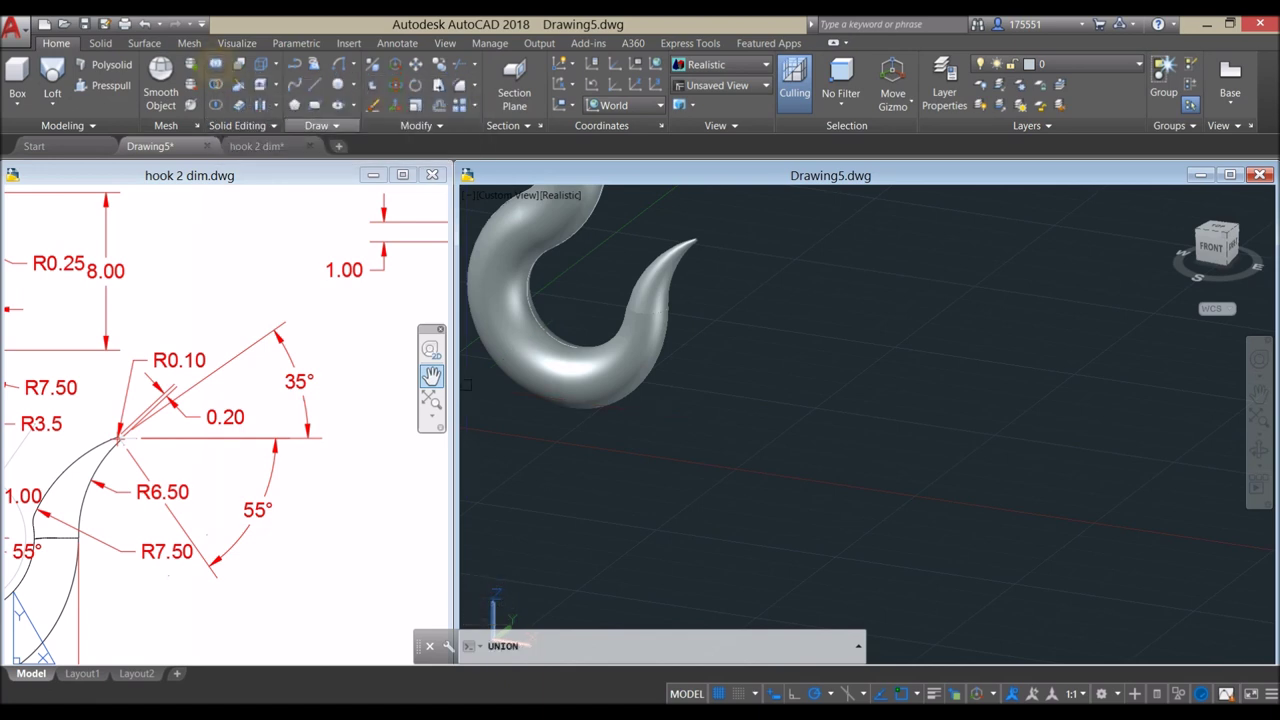
# - Union the main curved segment, the short curved segment and the pointed tip into one solid
pyautogui.click(216, 64)
pyautogui.click(543, 223)
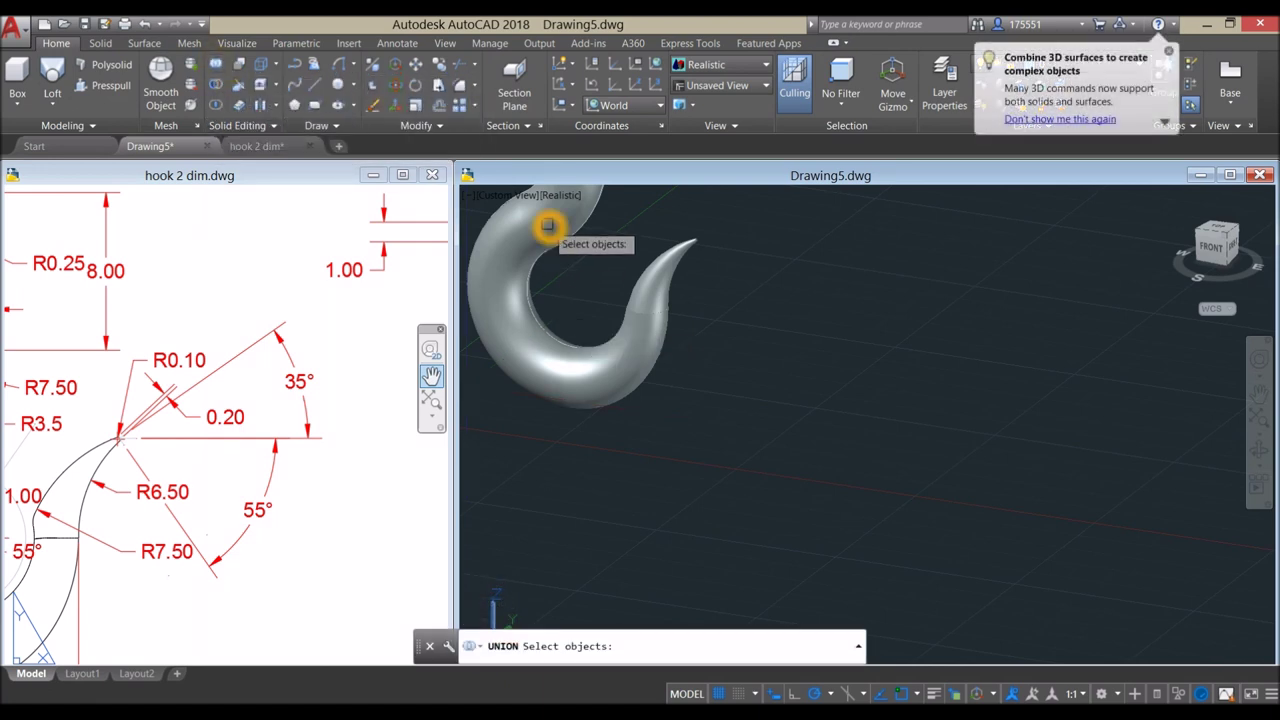
pyautogui.click(603, 357)
pyautogui.click(662, 288)
pyautogui.press('Return')
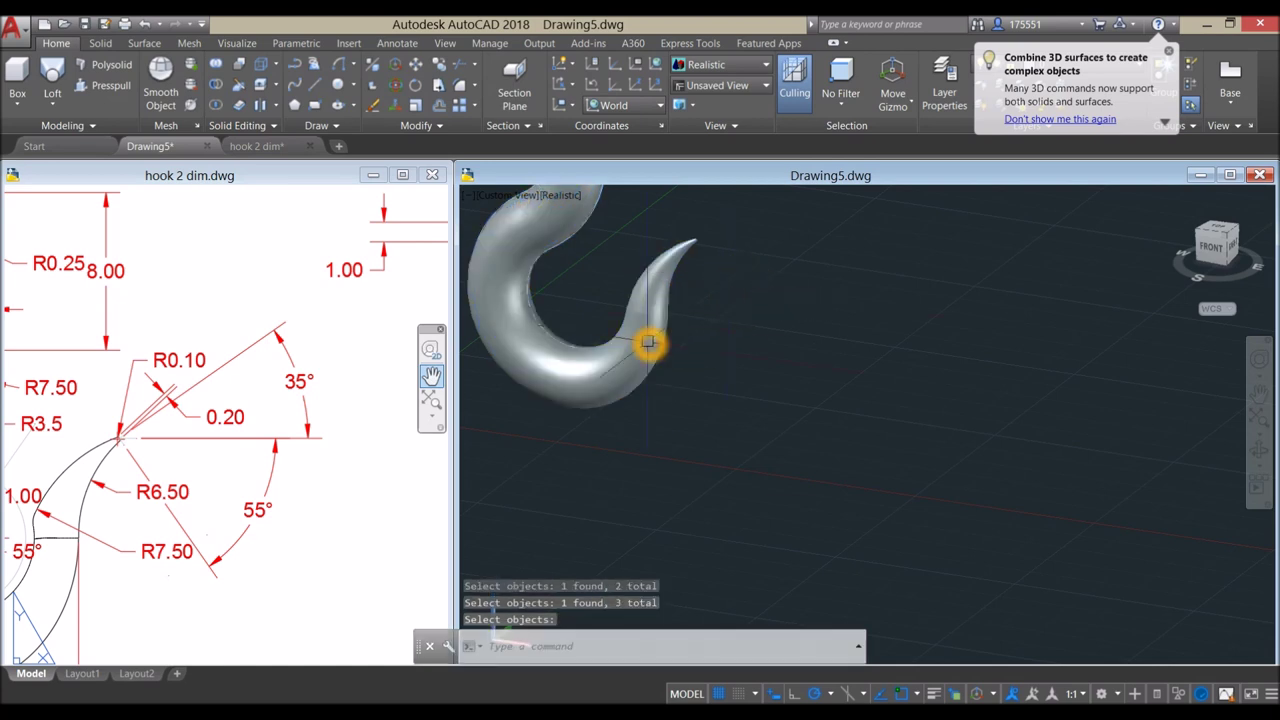
pyautogui.click(660, 340)
pyautogui.keyDown('shift'); pyautogui.moveTo(737, 318); pyautogui.dragTo(760, 357, button='middle'); pyautogui.keyUp('shift')
pyautogui.press('Escape')
# - Show the ANSI C Title Block layout of hook 2 dim.dwg, examine the shank dimensions in the front view, and return to Drawing5.dwg
pyautogui.click(172, 470)
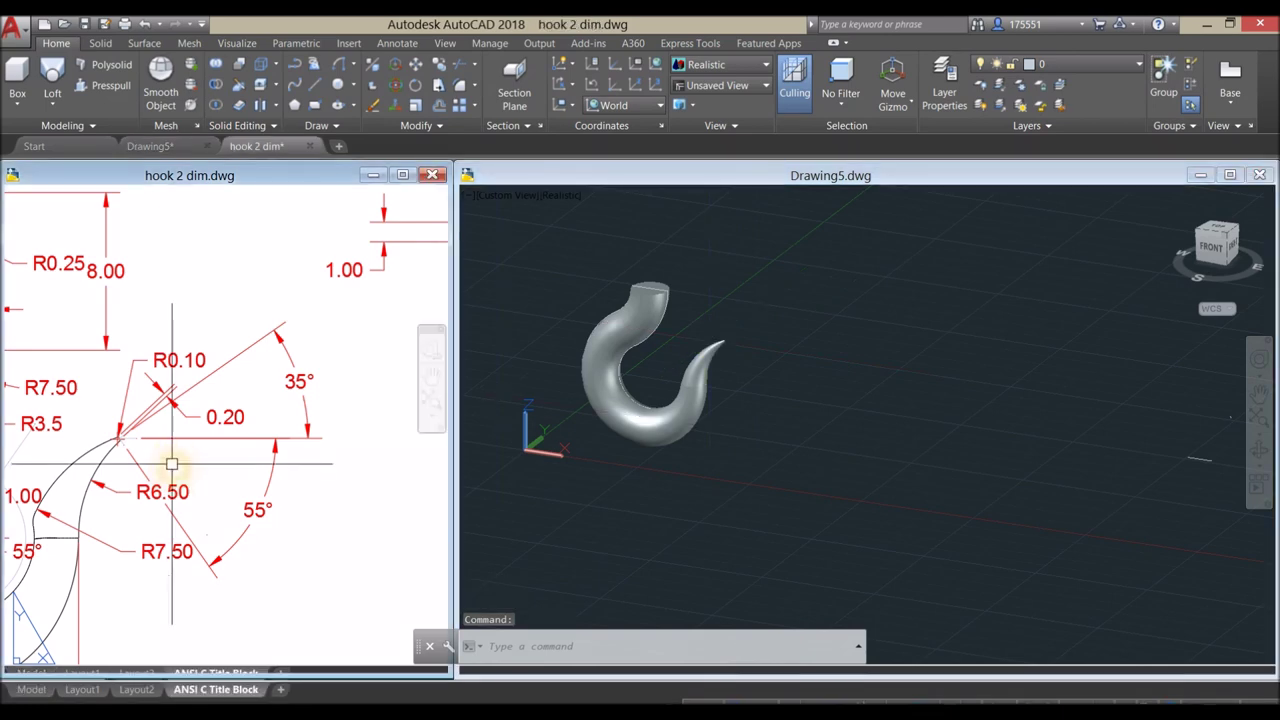
pyautogui.scroll(2, 300, 385)
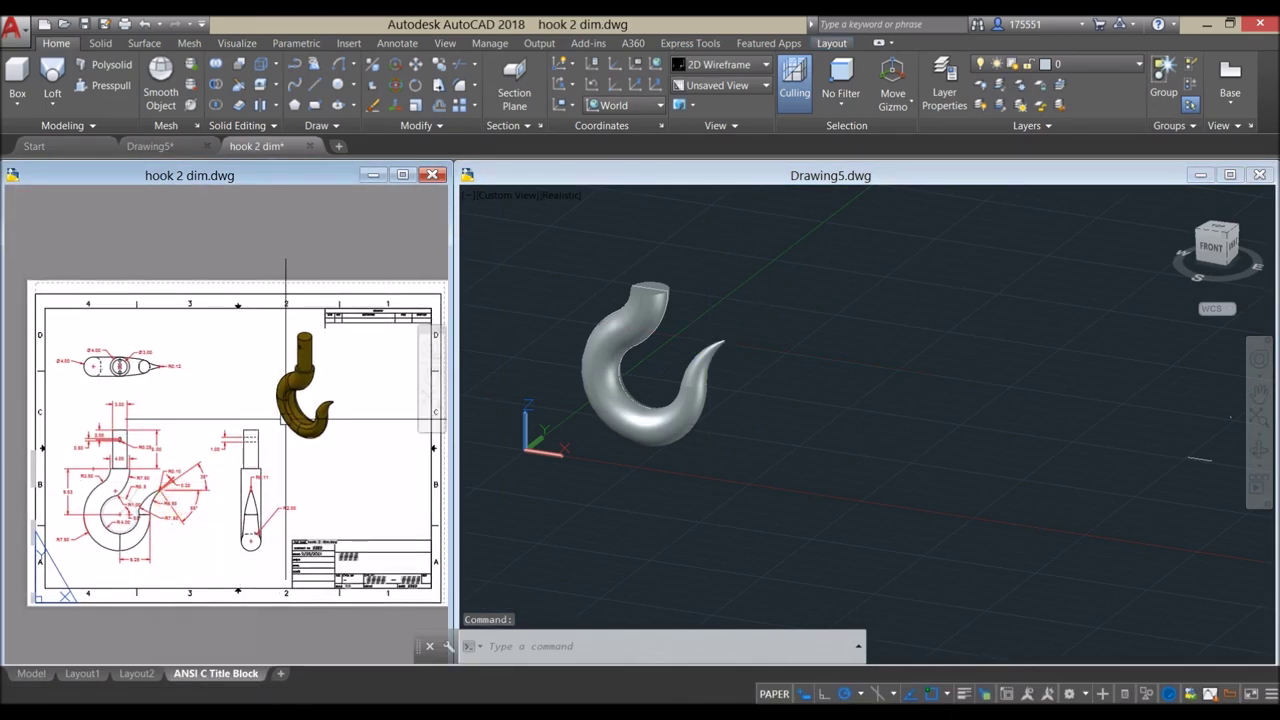
pyautogui.scroll(-3, 226, 399)
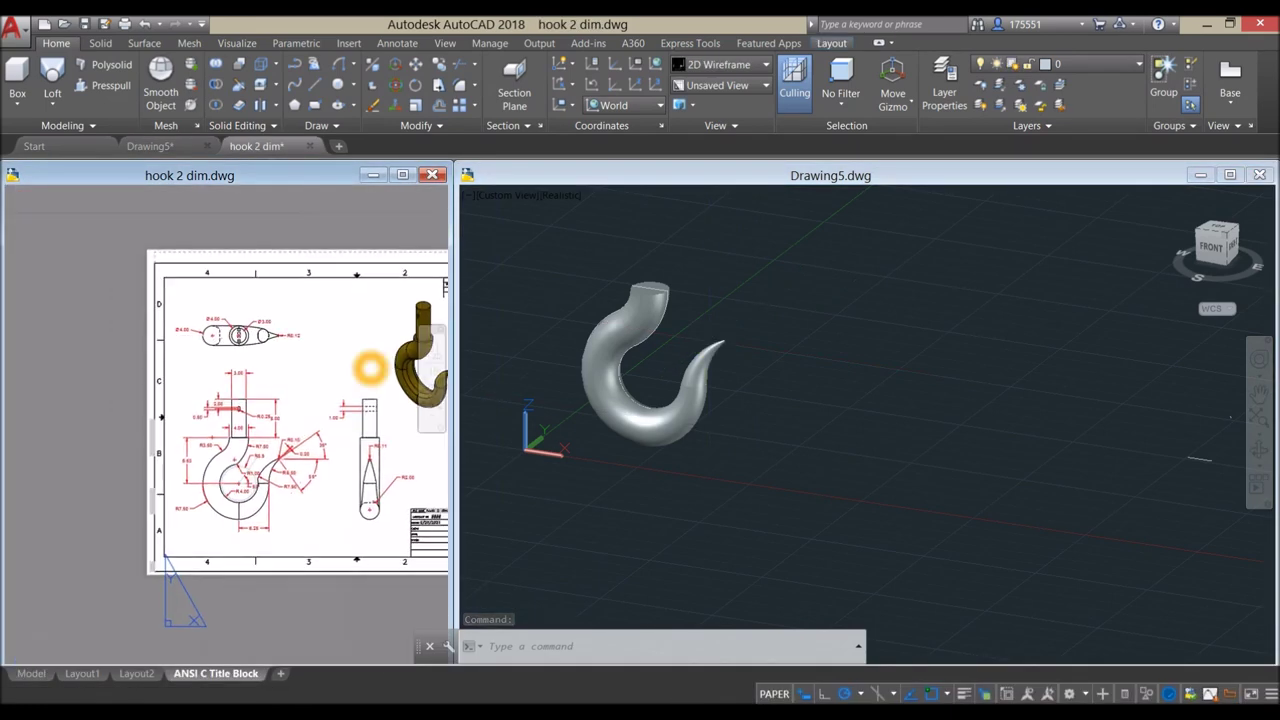
pyautogui.scroll(4, 251, 443)
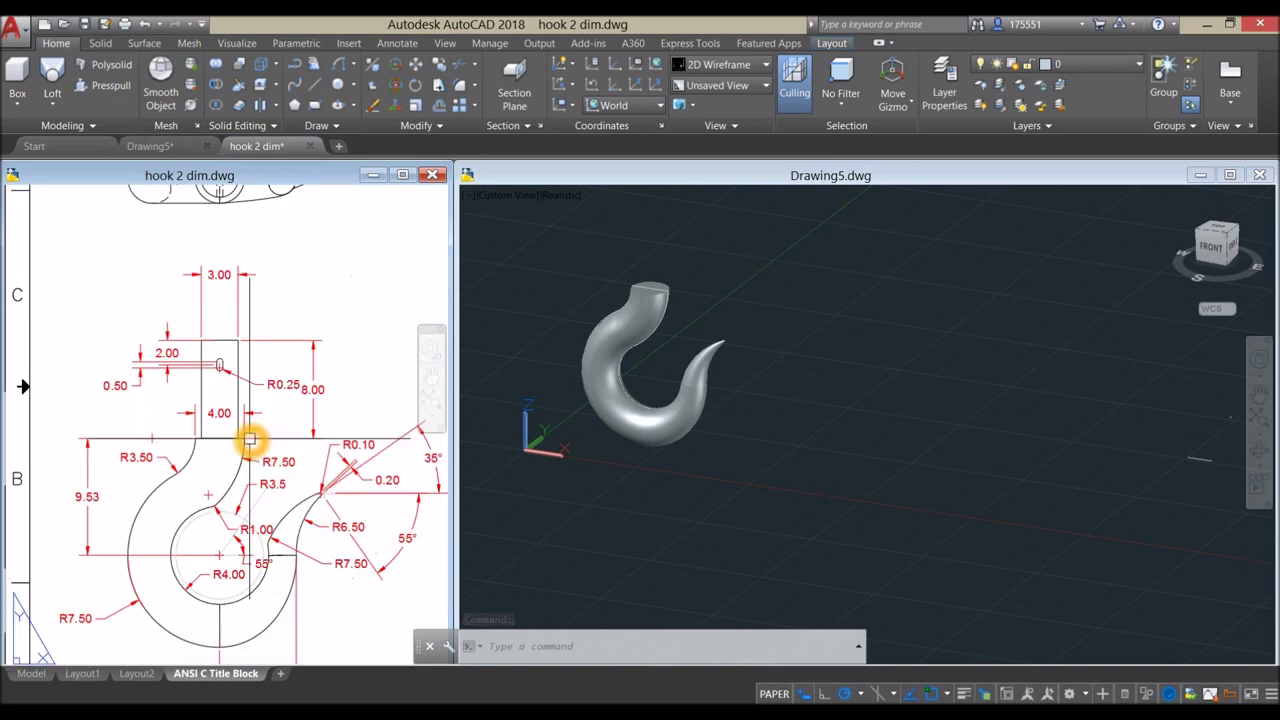
pyautogui.click(728, 280)
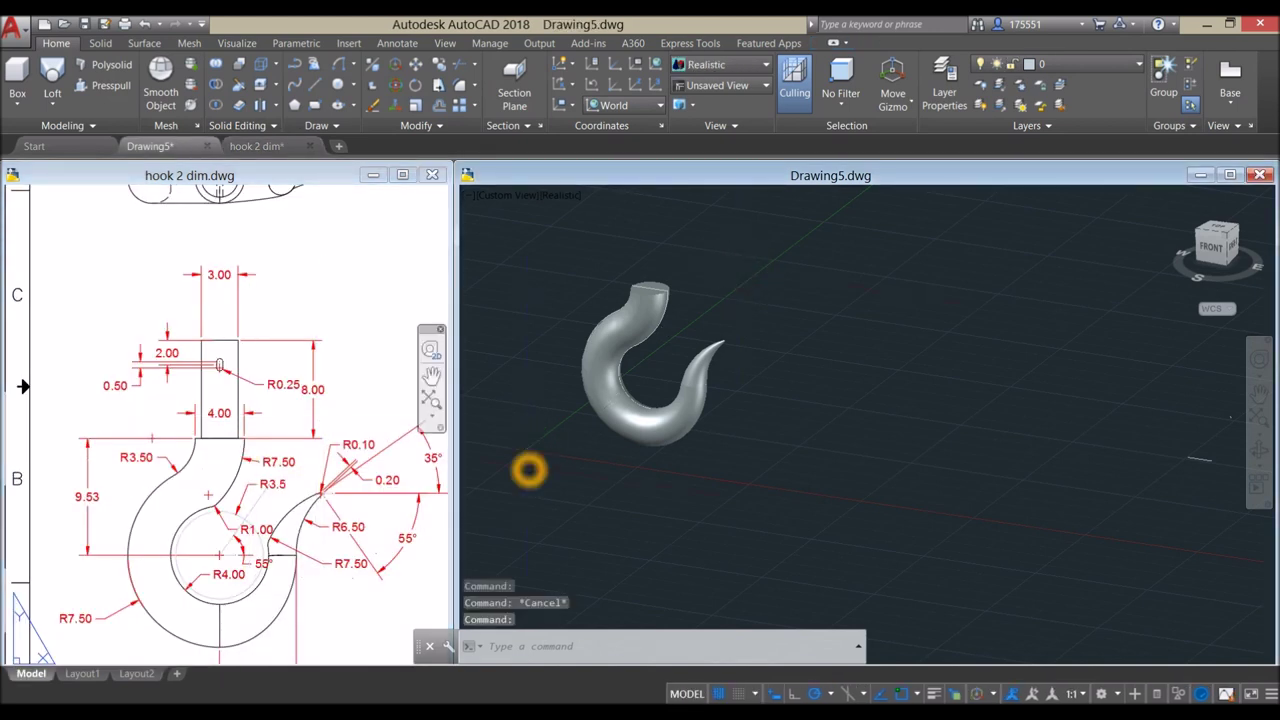
# - Draw a circle of diameter 3 centred on the midpoint of the diameter line across the hook's upper end face
pyautogui.scroll(2, 529, 470)
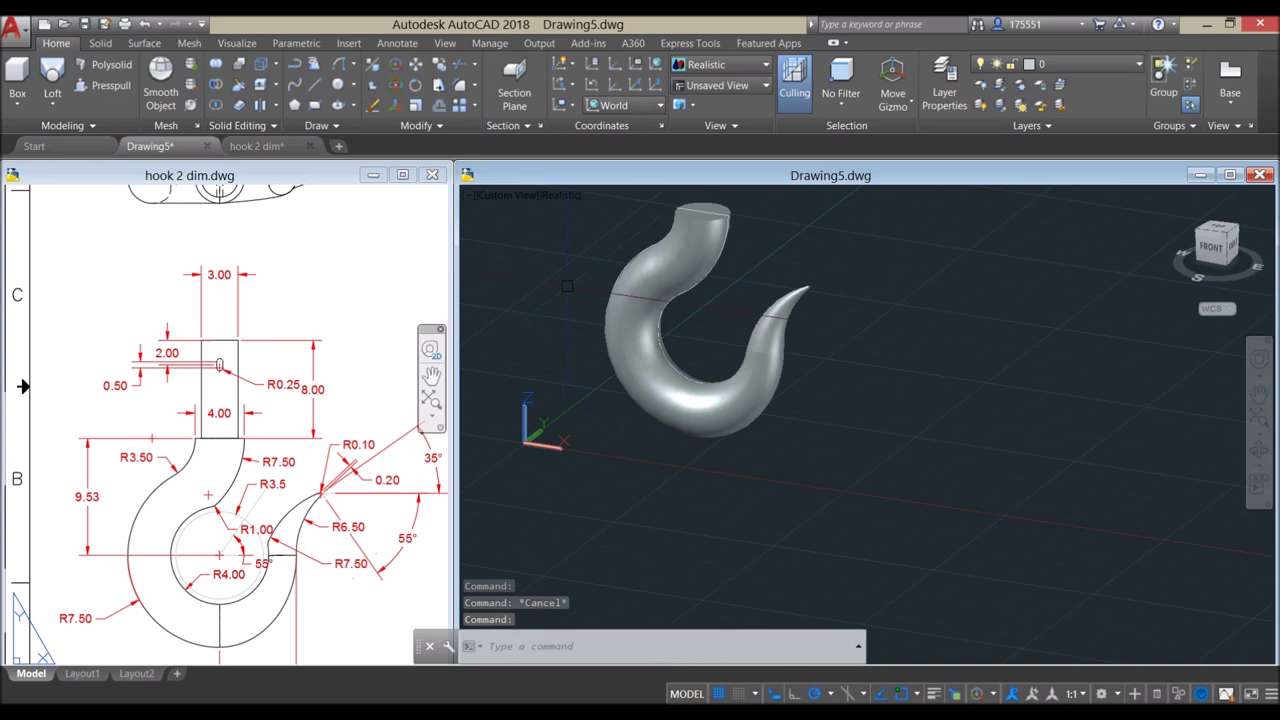
pyautogui.scroll(-2, 529, 366)
pyautogui.scroll(3, 612, 312)
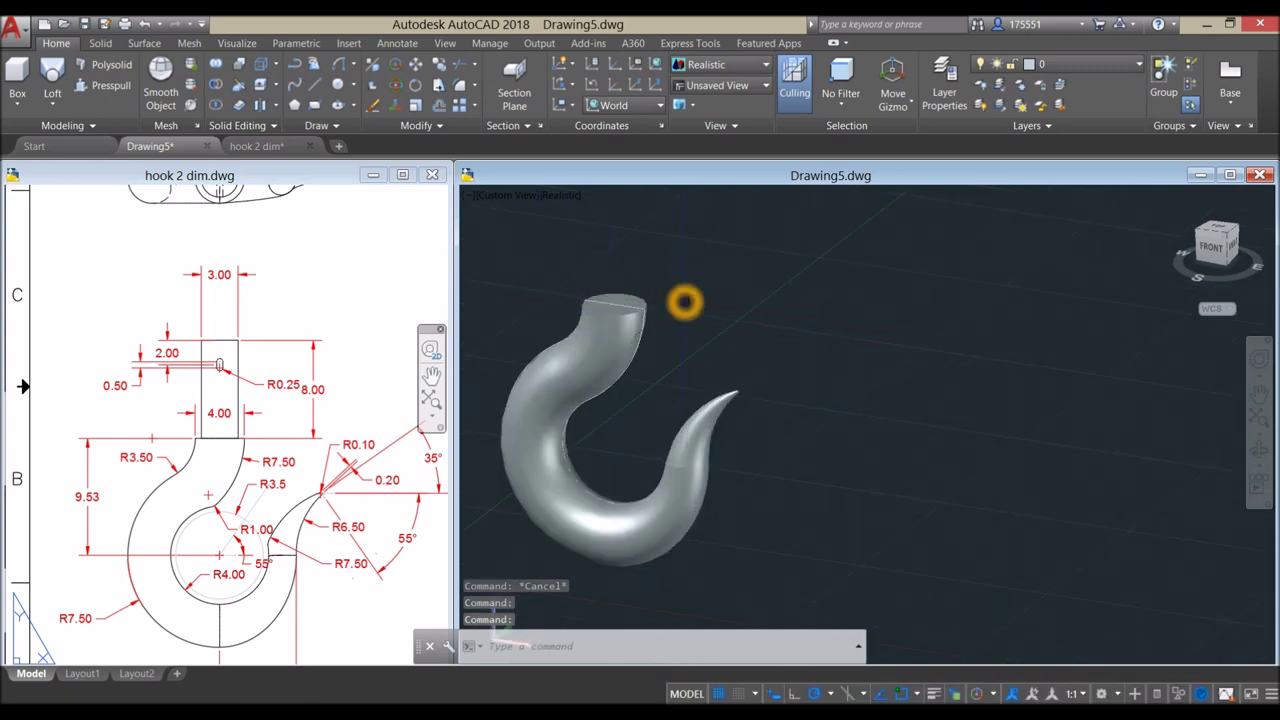
pyautogui.press('Return')
pyautogui.scroll(4, 590, 300)
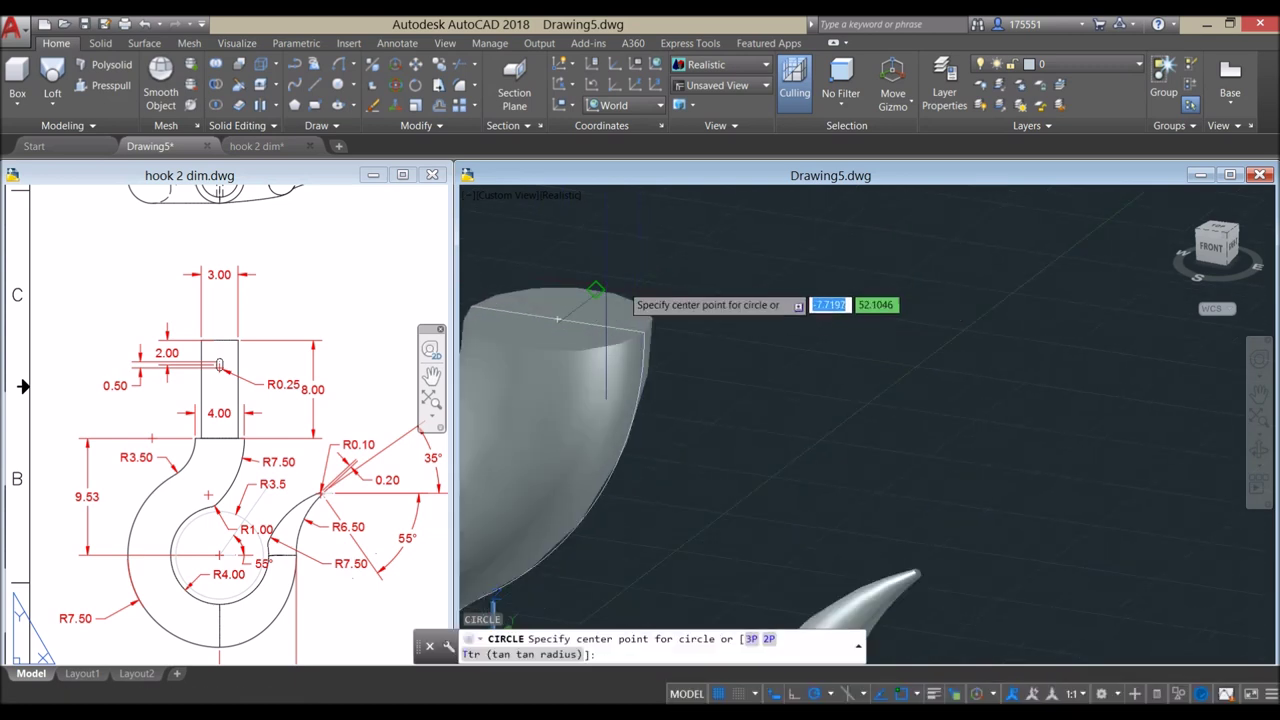
pyautogui.keyDown('shift'); pyautogui.rightClick(561, 316); pyautogui.keyUp('shift')
pyautogui.click(620, 436)
pyautogui.click(541, 323)
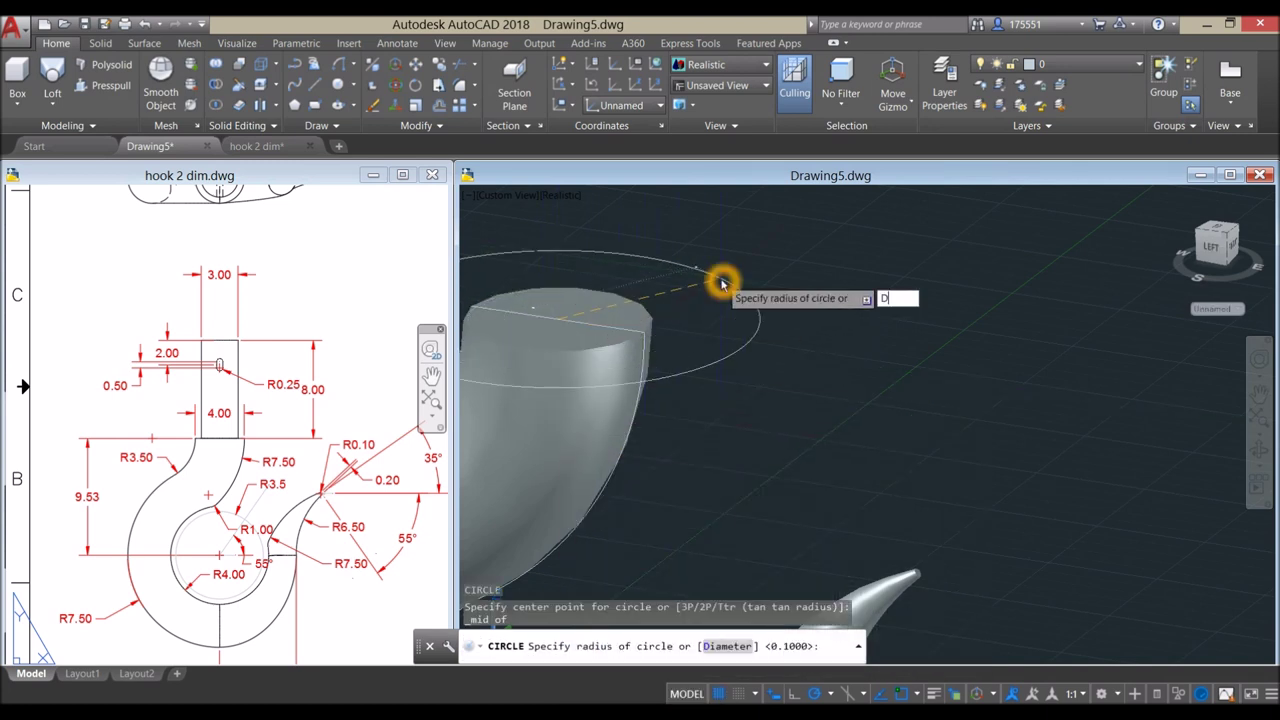
pyautogui.write('D')
pyautogui.press('Return')
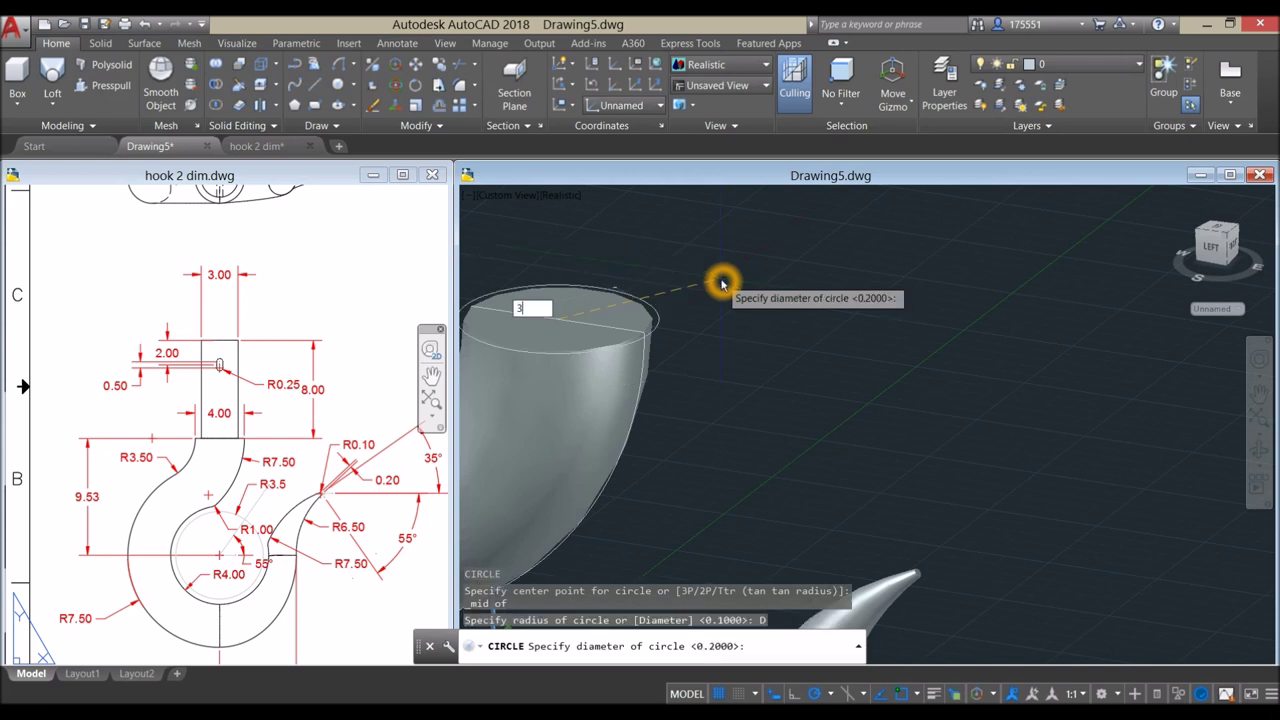
pyautogui.press('Return')
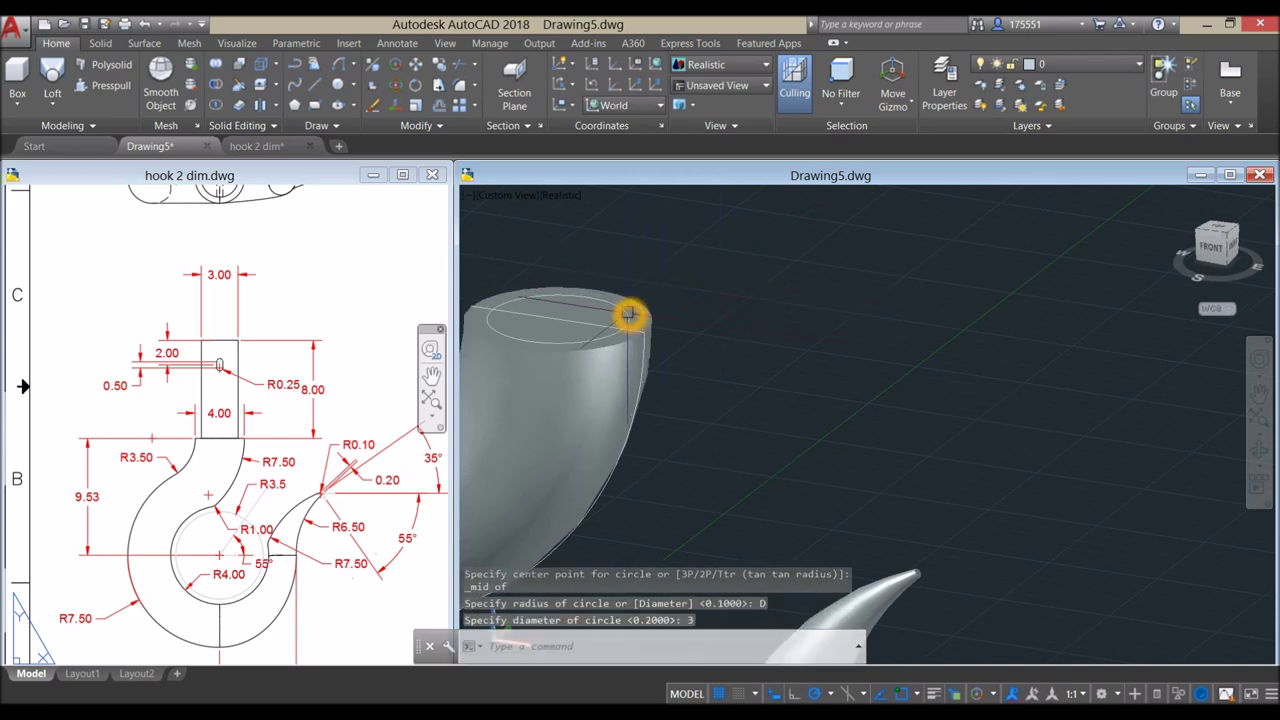
# - Extrude the circle on the hook's upper end face 8 units upward as the shank and check it against the drawing's shank length dimension
pyautogui.click(629, 314)
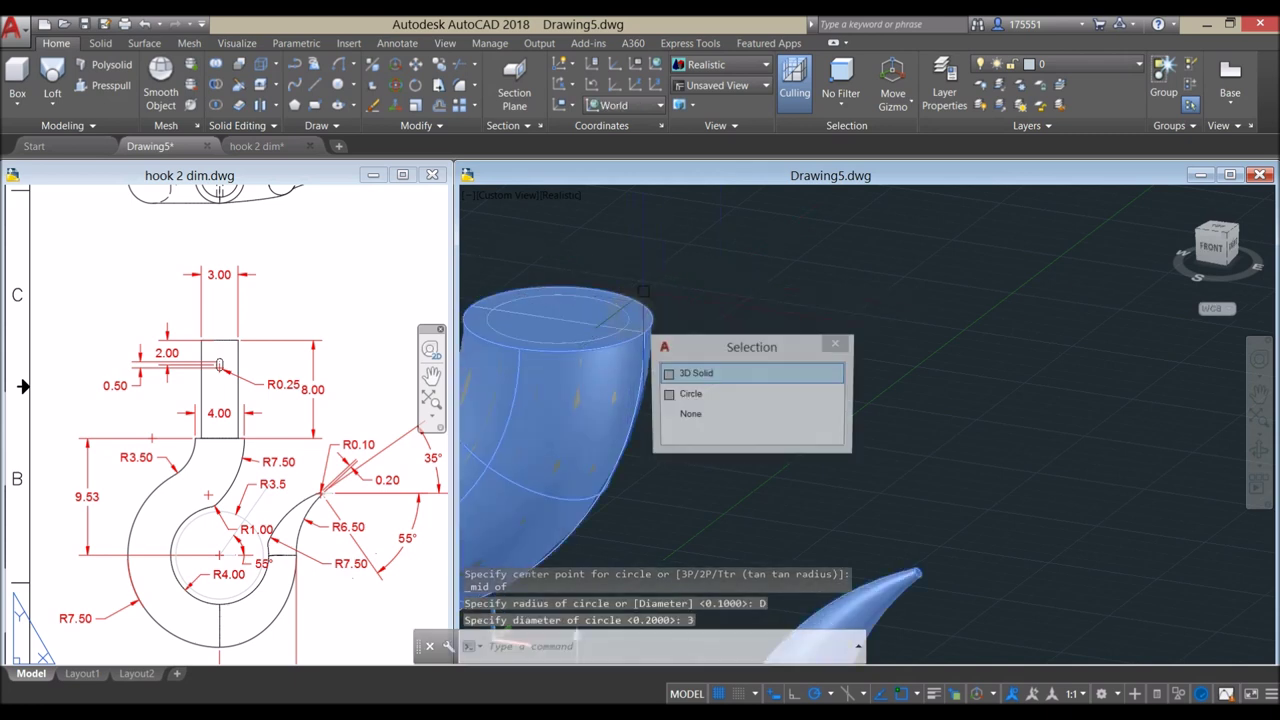
pyautogui.click(724, 395)
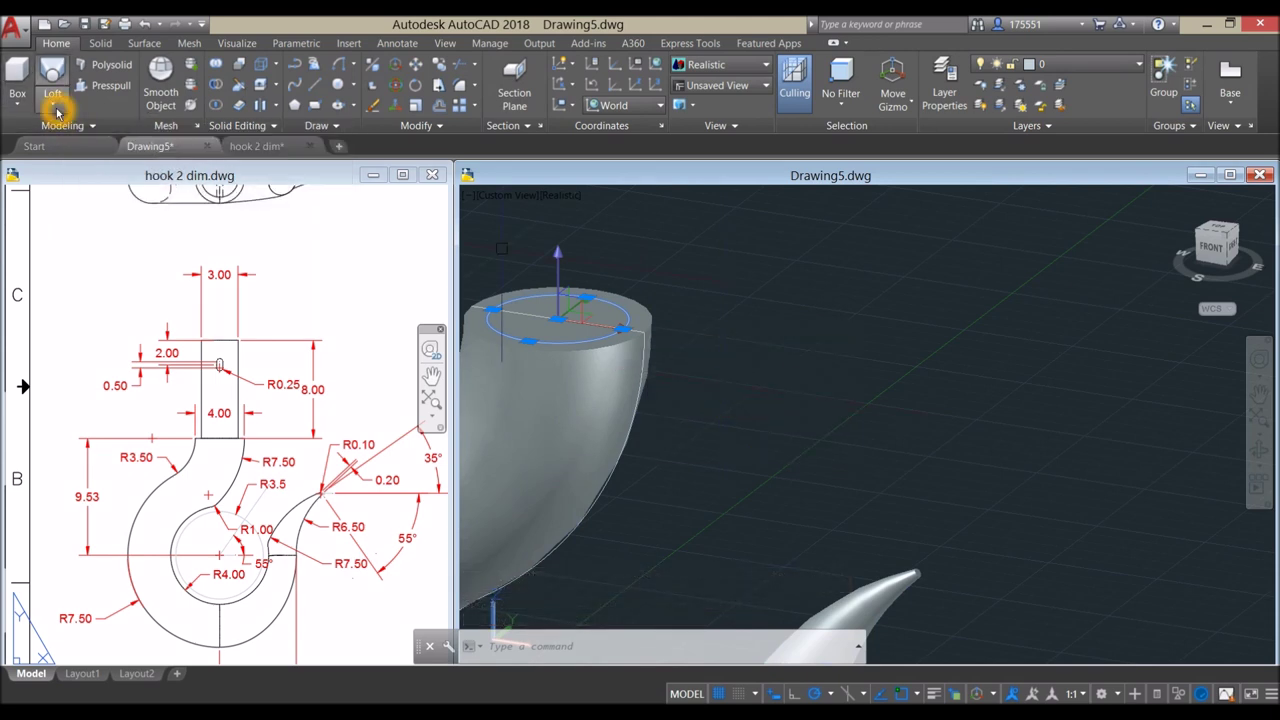
pyautogui.click(57, 112)
pyautogui.click(72, 133)
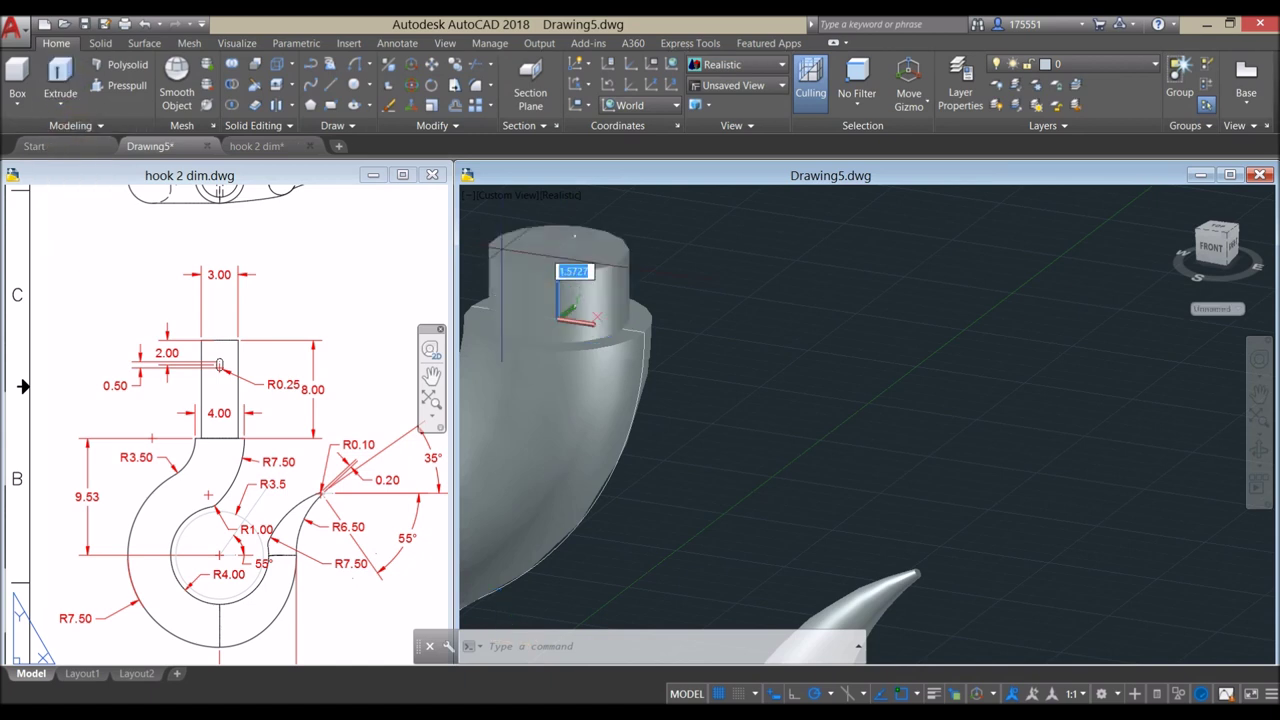
pyautogui.keyDown('shift'); pyautogui.moveTo(514, 206); pyautogui.dragTo(578, 272, button='middle'); pyautogui.keyUp('shift')
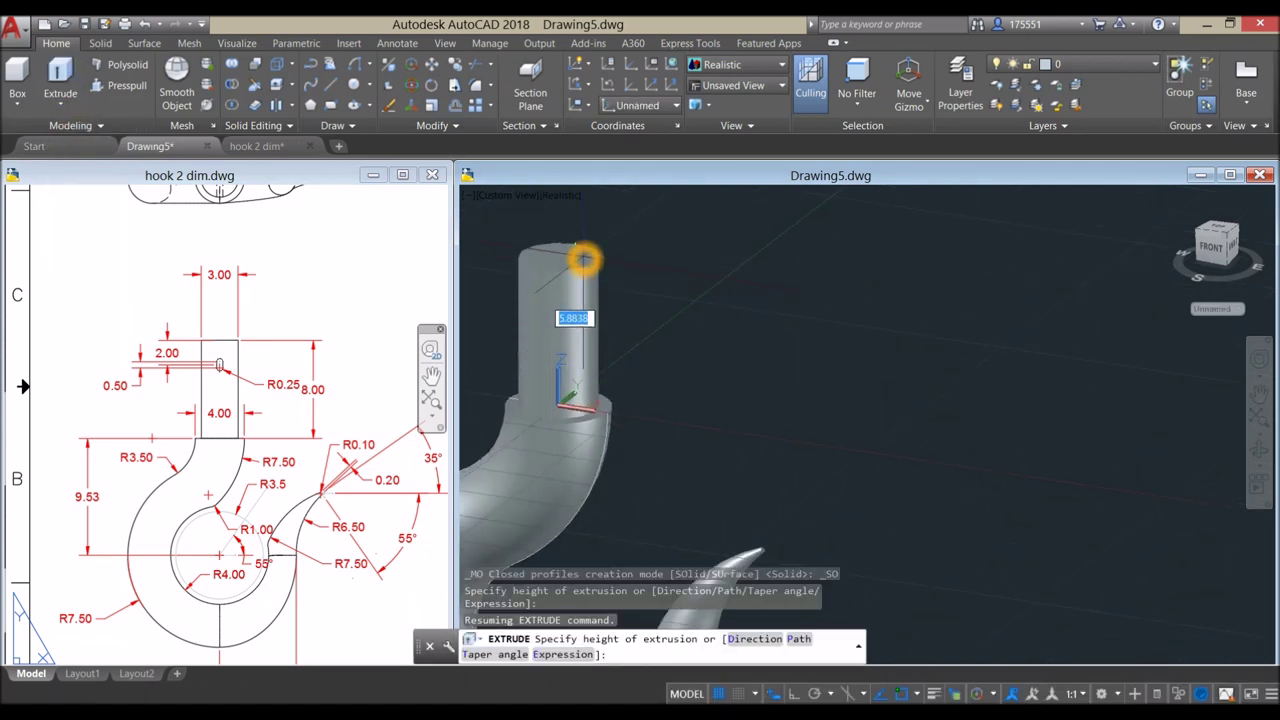
pyautogui.press('Return')
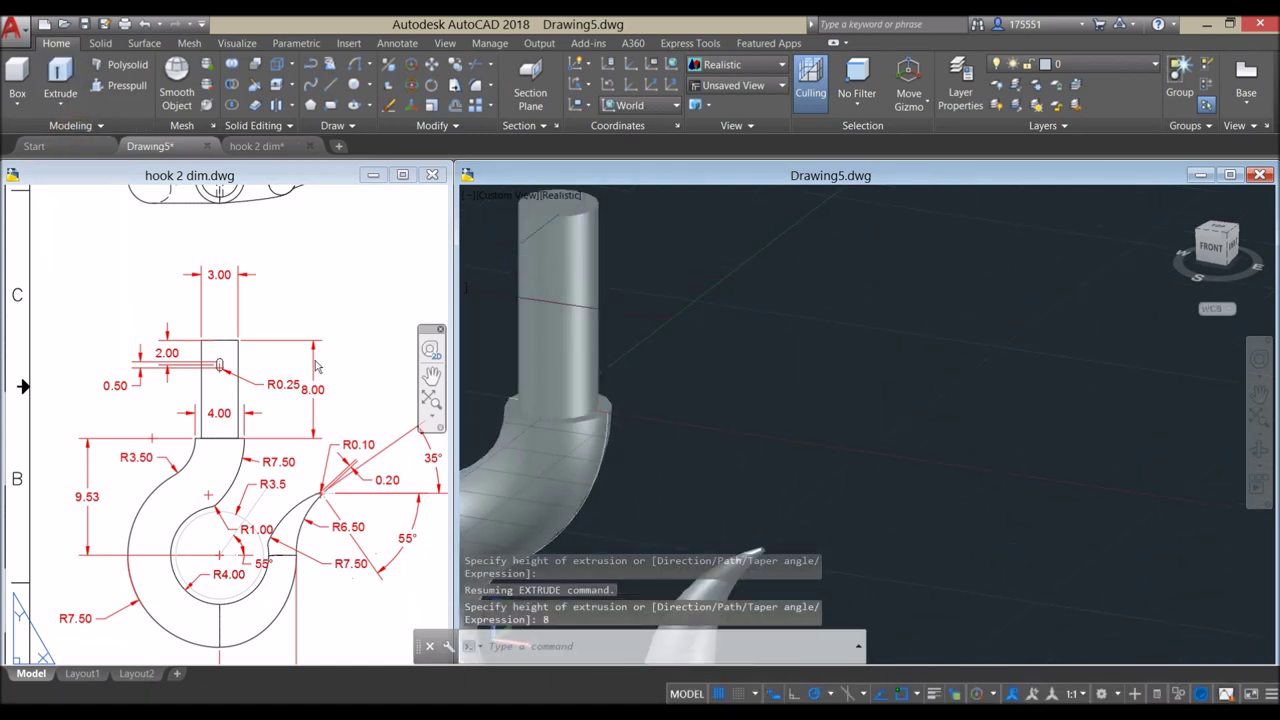
pyautogui.click(322, 390)
pyautogui.click(316, 390)
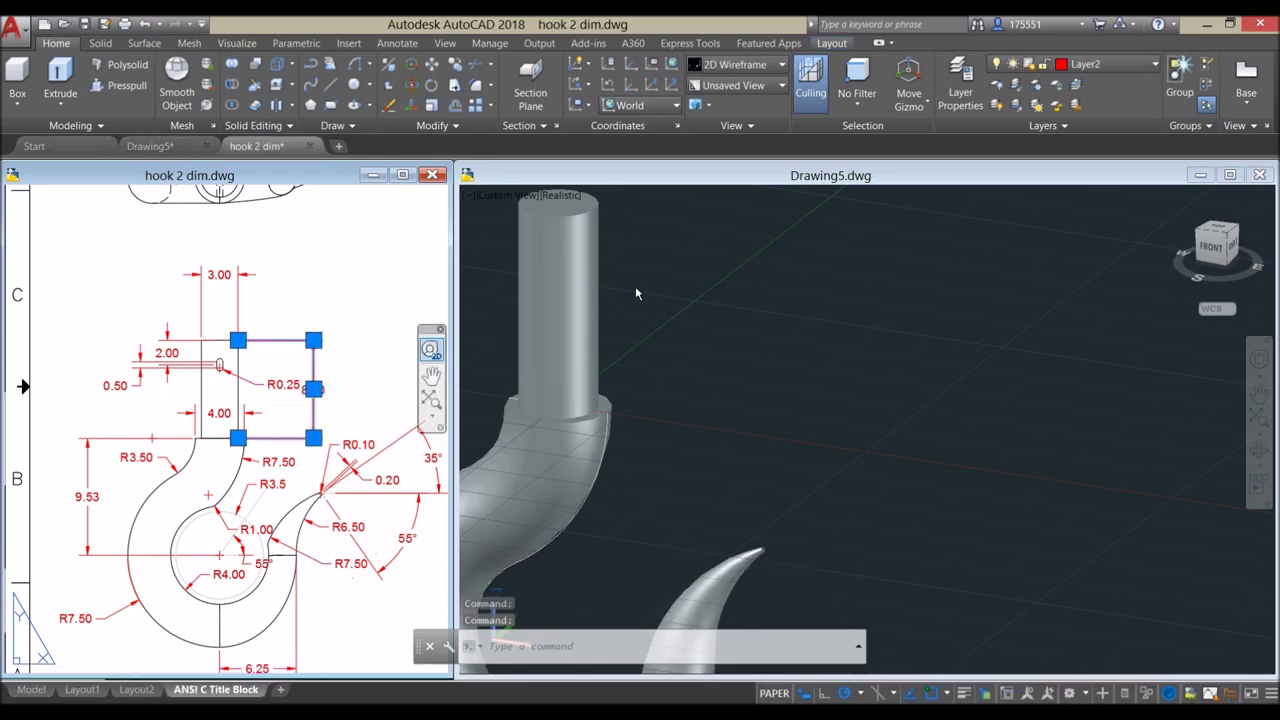
# - Switch to Drawing5.dwg and show the hook in the front view with the Wireframe visual style
pyautogui.click(689, 278)
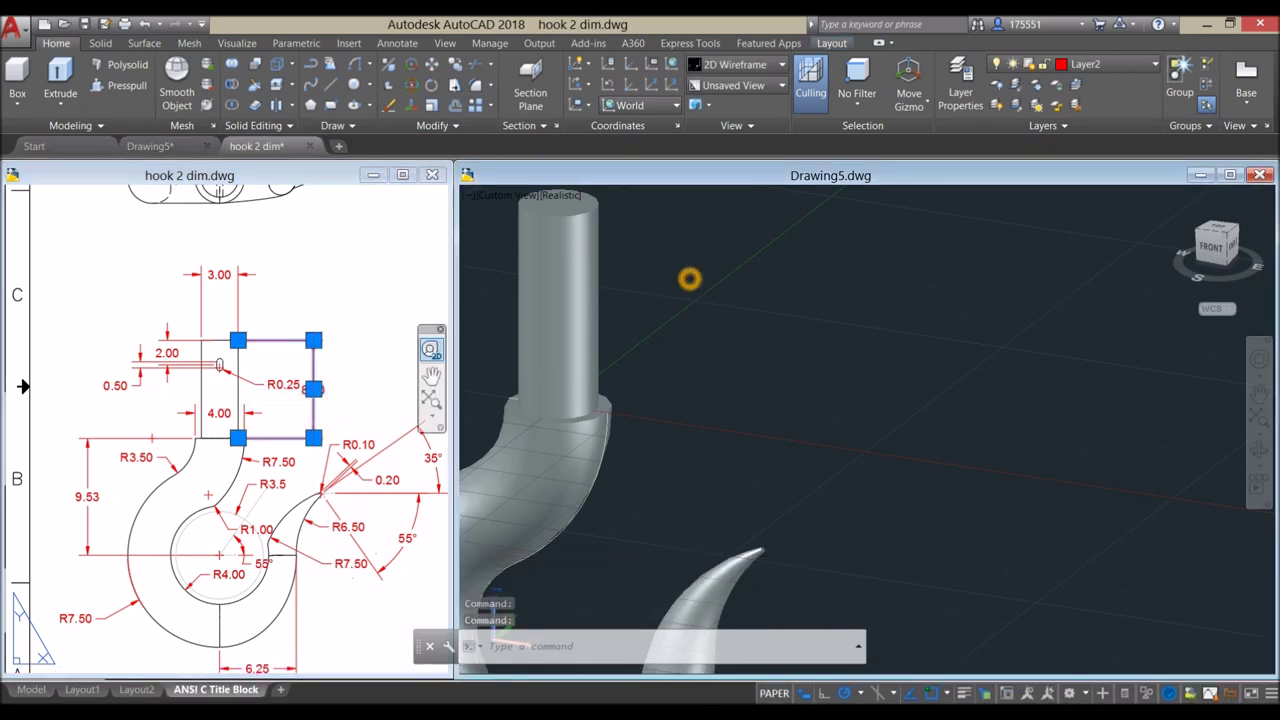
pyautogui.click(503, 200)
pyautogui.click(539, 297)
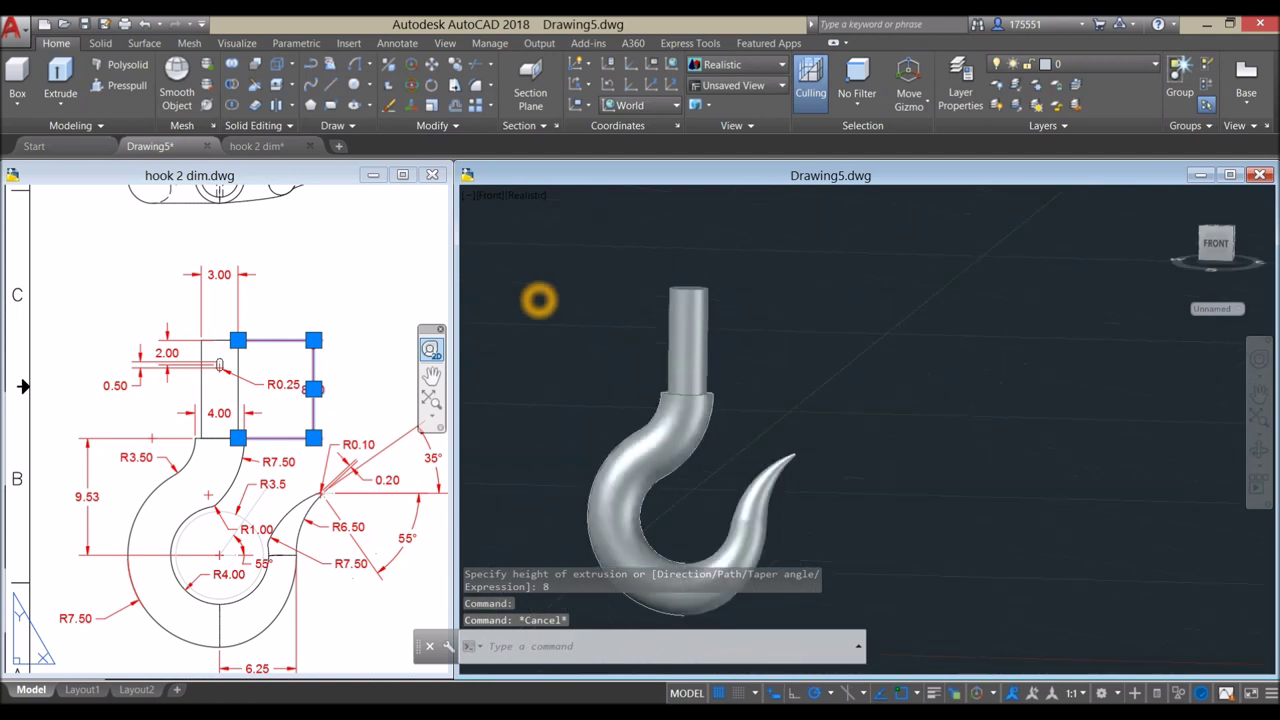
pyautogui.click(526, 197)
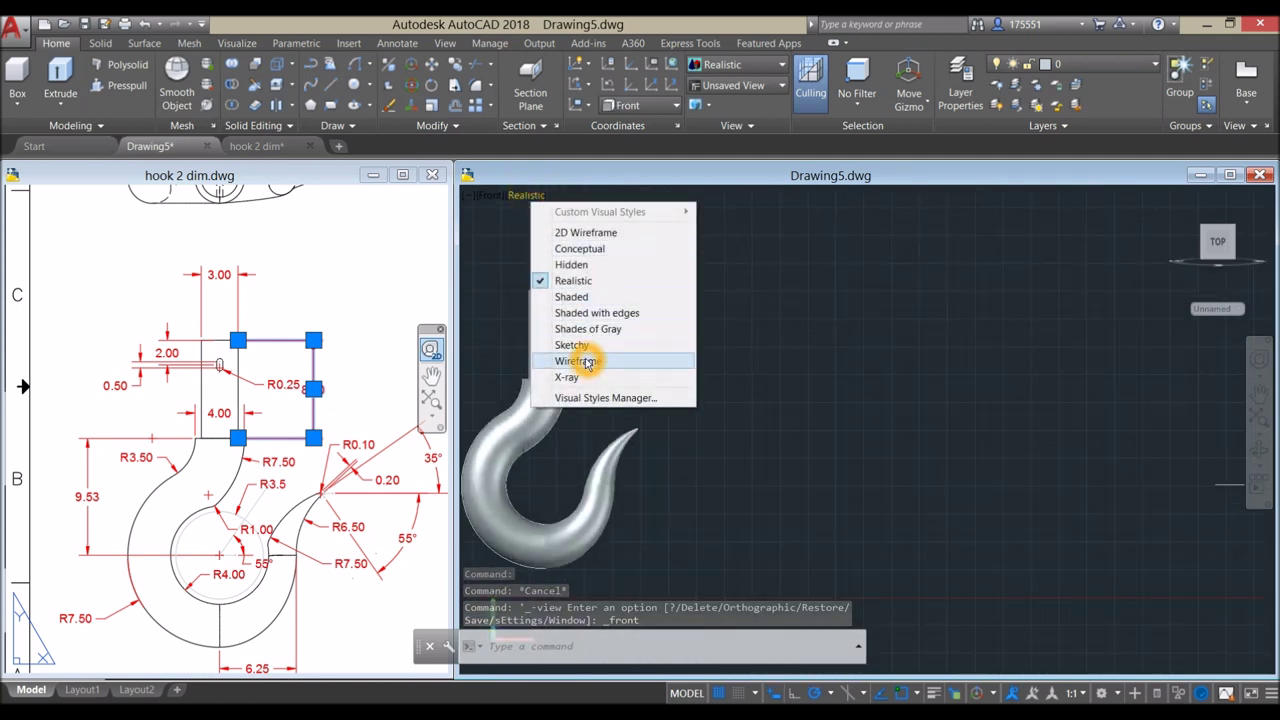
pyautogui.click(571, 363)
# - Examine the small slot on the shank and its dimensions in the front view of hook 2 dim.dwg
pyautogui.click(222, 368)
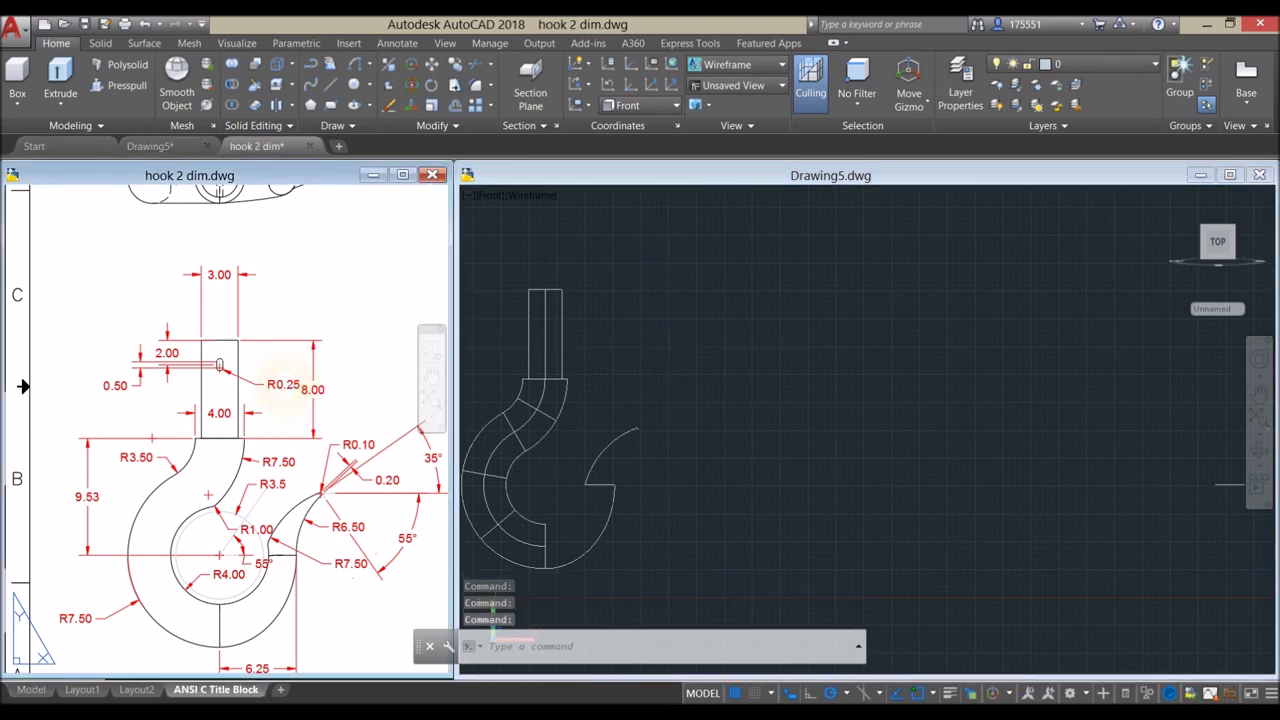
pyautogui.scroll(5, 222, 368)
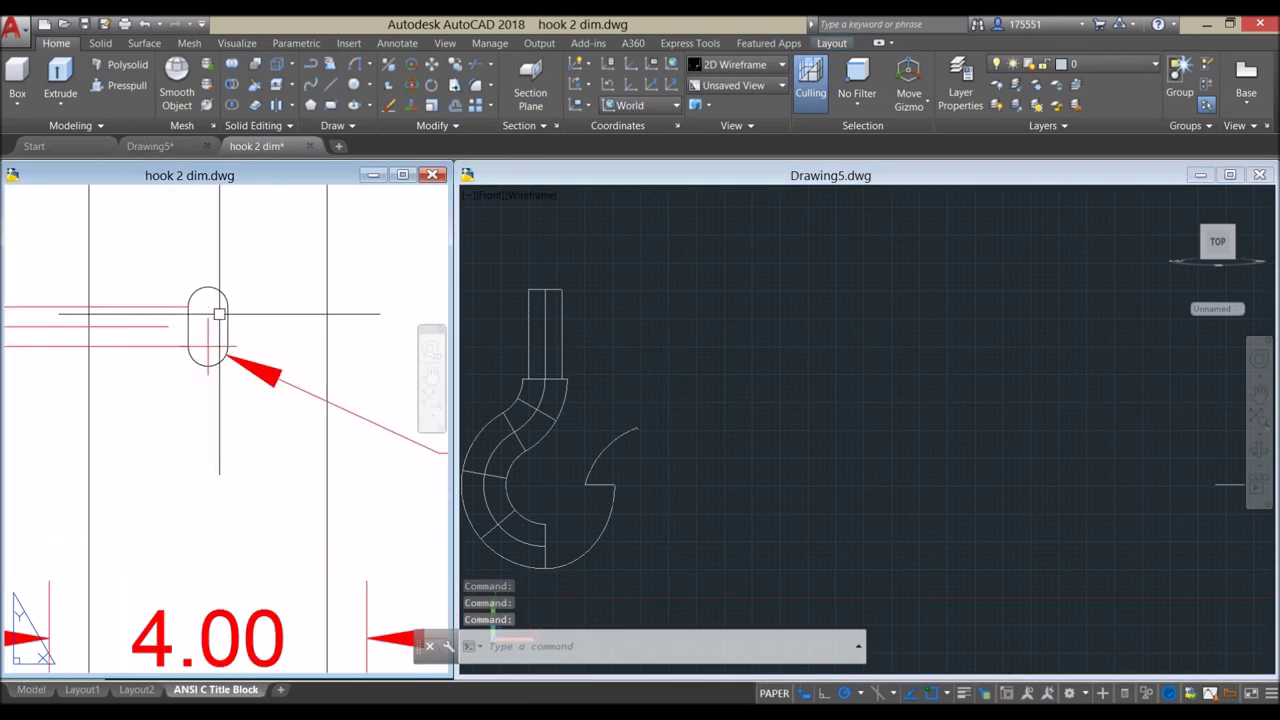
pyautogui.click(252, 289)
pyautogui.press('Escape')
pyautogui.scroll(-3, 252, 289)
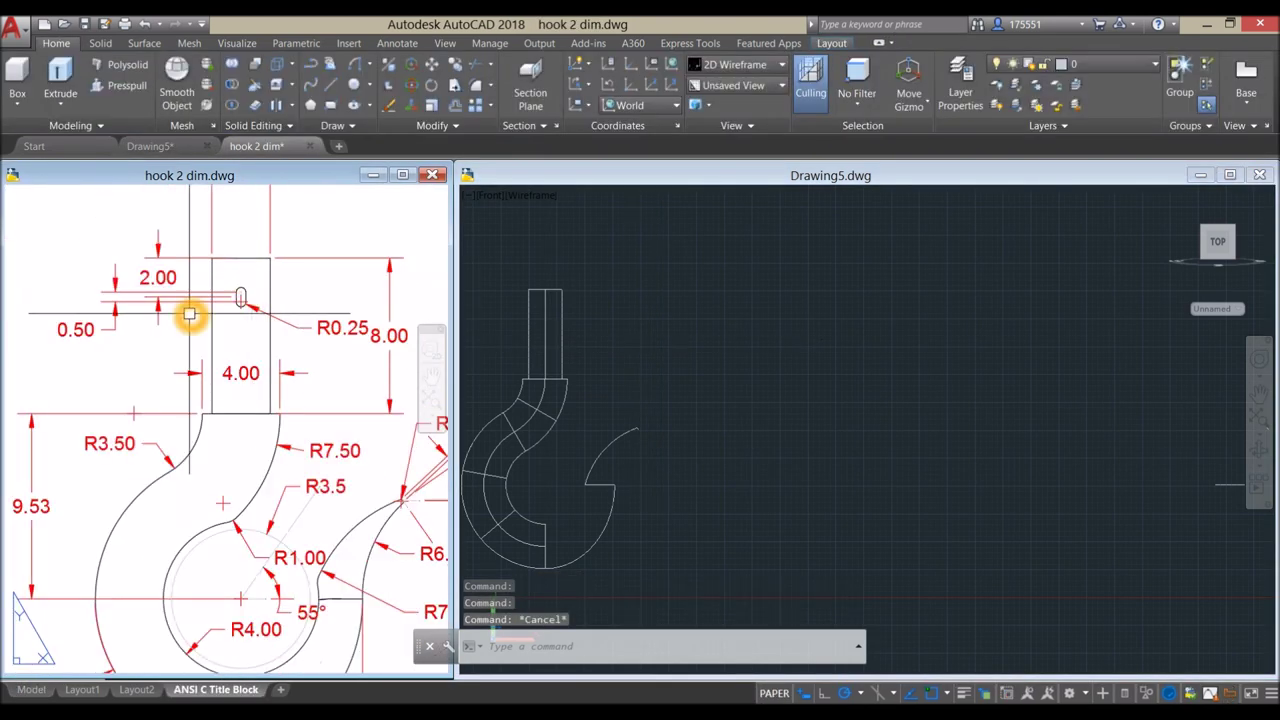
pyautogui.scroll(2, 130, 310)
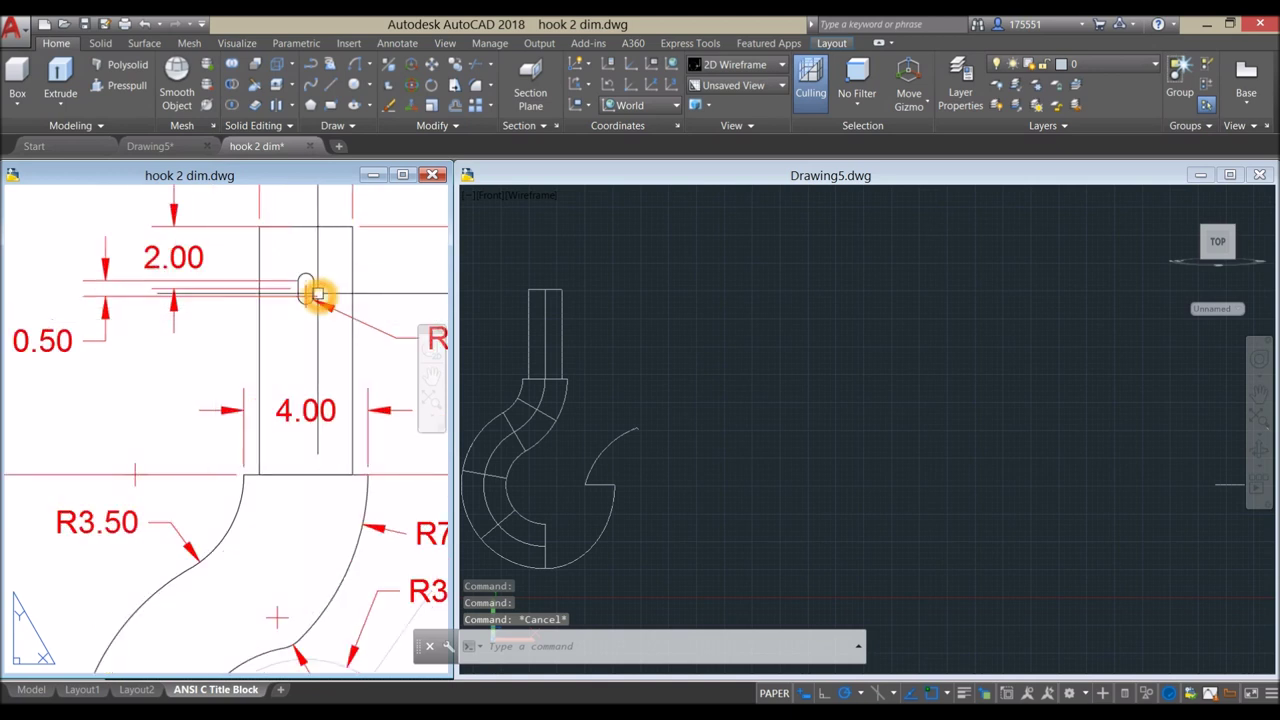
pyautogui.scroll(3, 305, 287)
pyautogui.scroll(3, 300, 273)
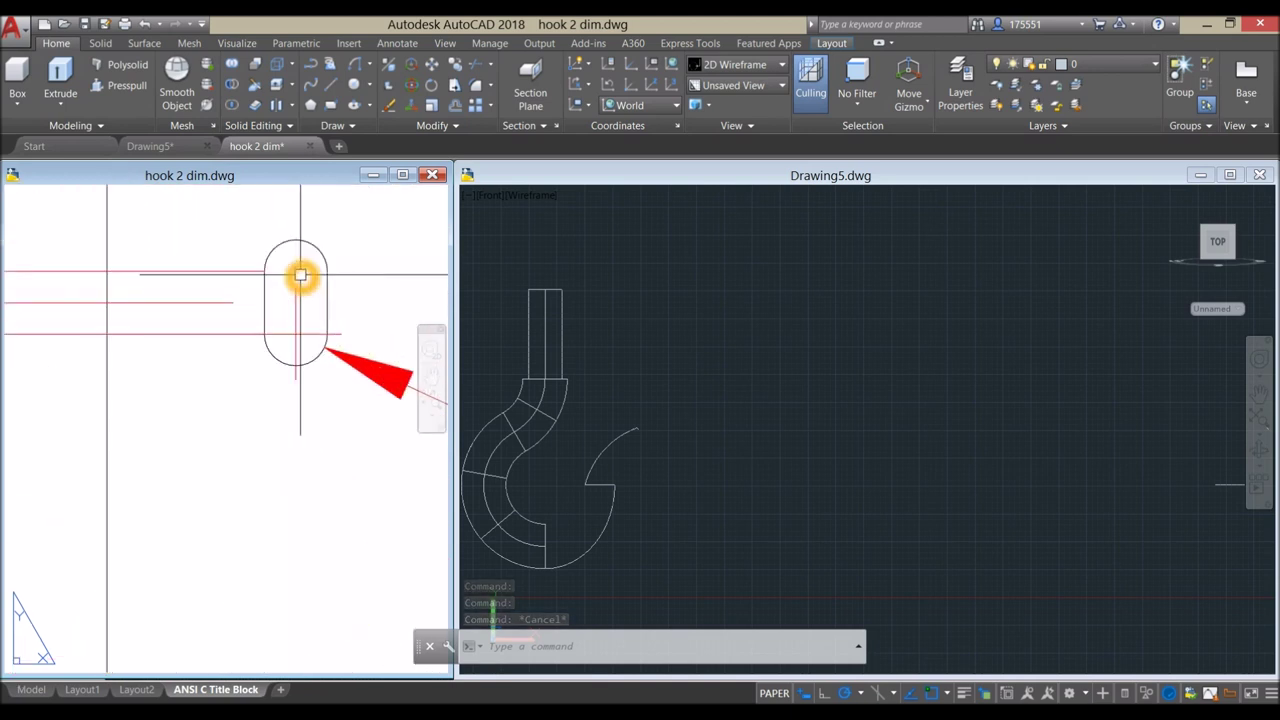
pyautogui.scroll(-3, 300, 271)
pyautogui.scroll(-2, 296, 334)
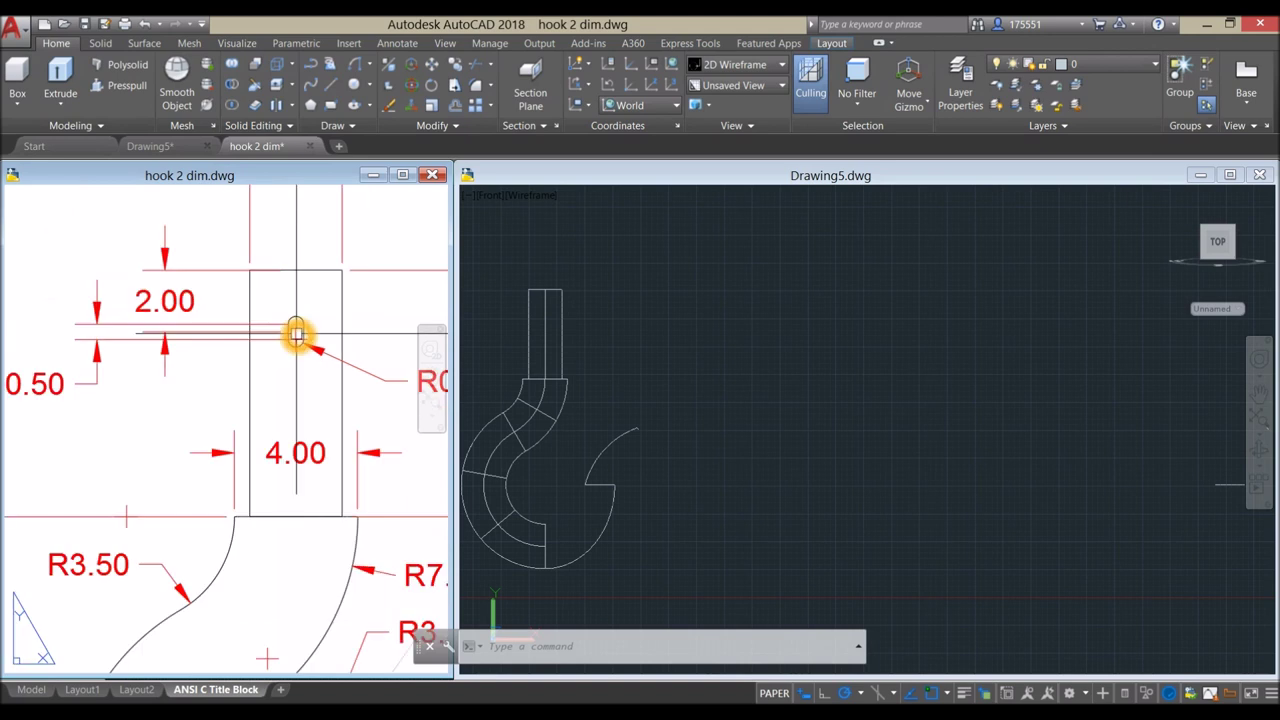
# - In Drawing5.dwg, draw a vertical line 0.5 units long in the empty space beside the hook as the slot's centre line
pyautogui.click(726, 335)
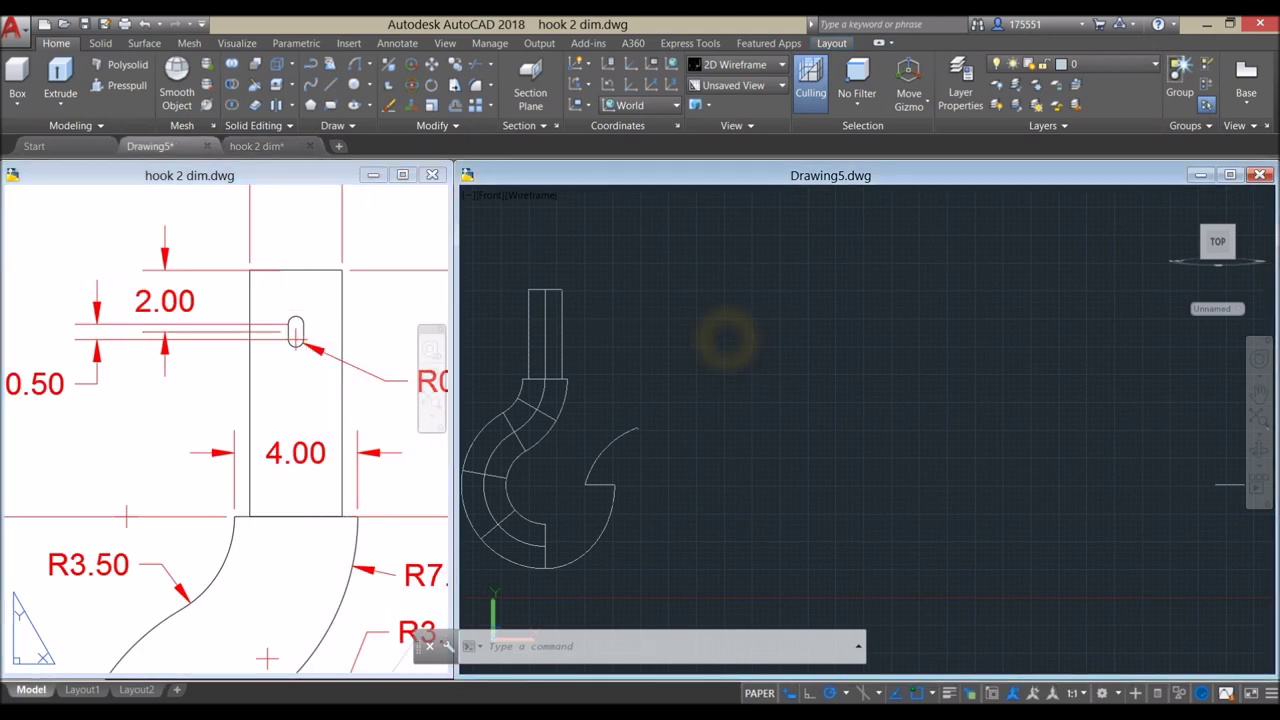
pyautogui.write('l')
pyautogui.press('Return')
pyautogui.click(723, 334)
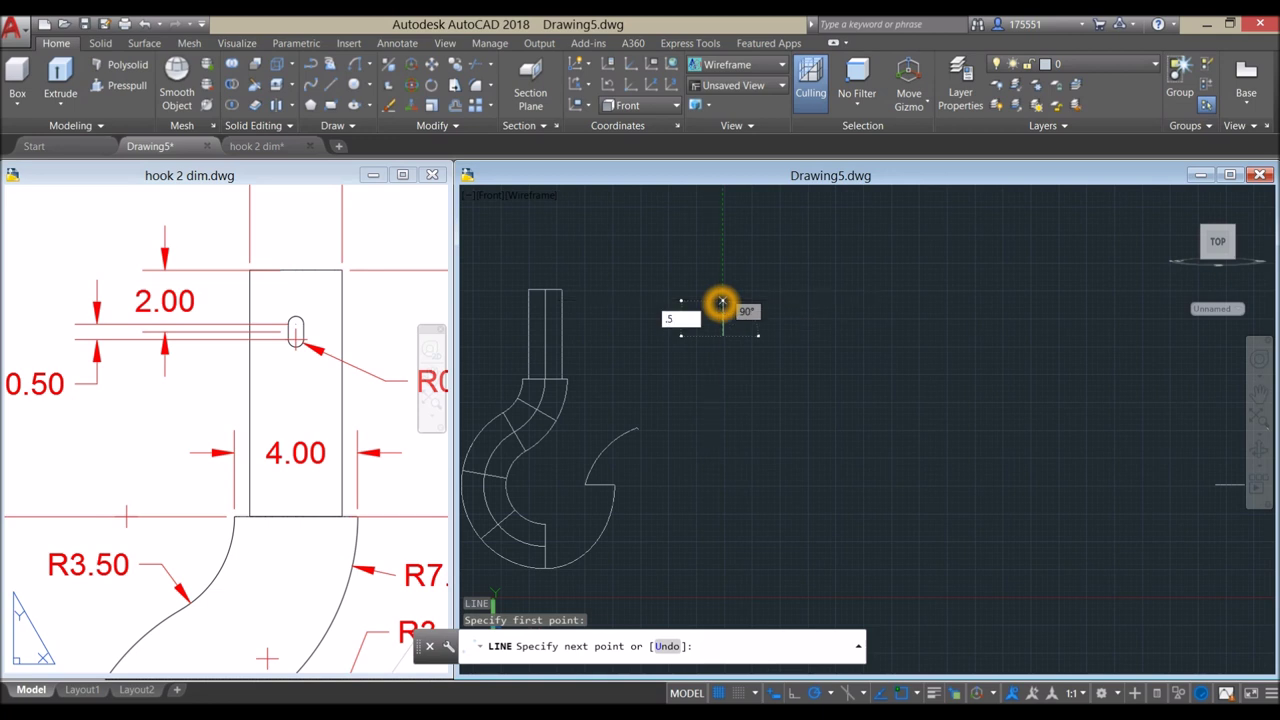
pyautogui.write('.5')
pyautogui.rightClick(722, 302)
pyautogui.click(757, 291)
pyautogui.scroll(3, 720, 336)
pyautogui.moveTo(720, 336); pyautogui.dragTo(662, 402, button='middle')
pyautogui.press('Return')
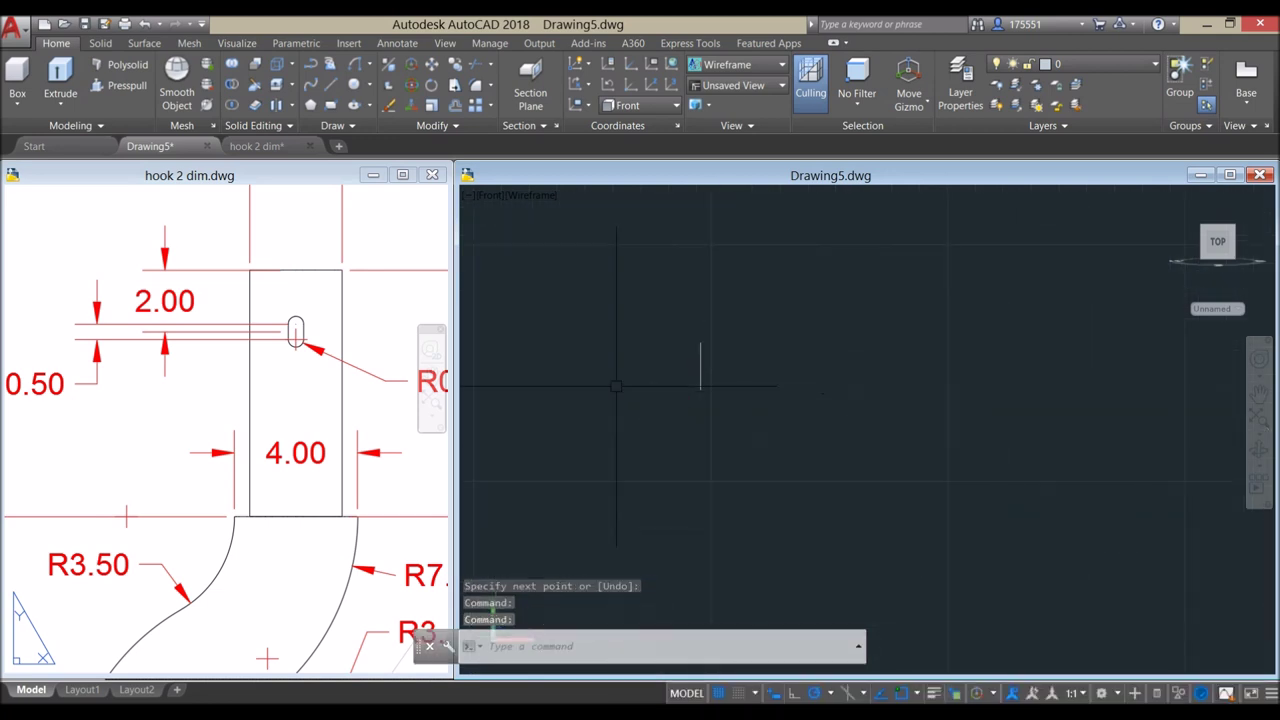
# - Check the slot's radius dimension in hook 2 dim.dwg and draw a circle of radius 0.25 centred on the upper end of the 0.5-unit line
pyautogui.click(400, 397)
pyautogui.moveTo(389, 383); pyautogui.dragTo(270, 388, button='middle')
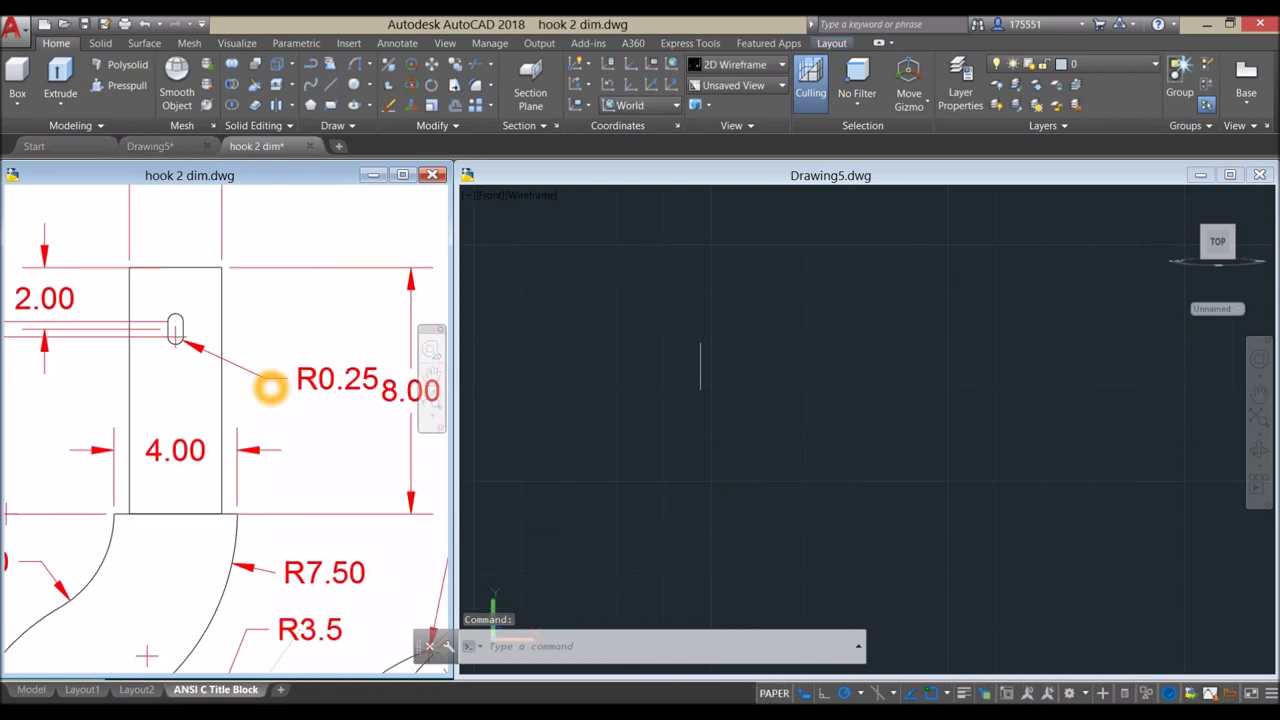
pyautogui.scroll(2, 423, 386)
pyautogui.click(728, 328)
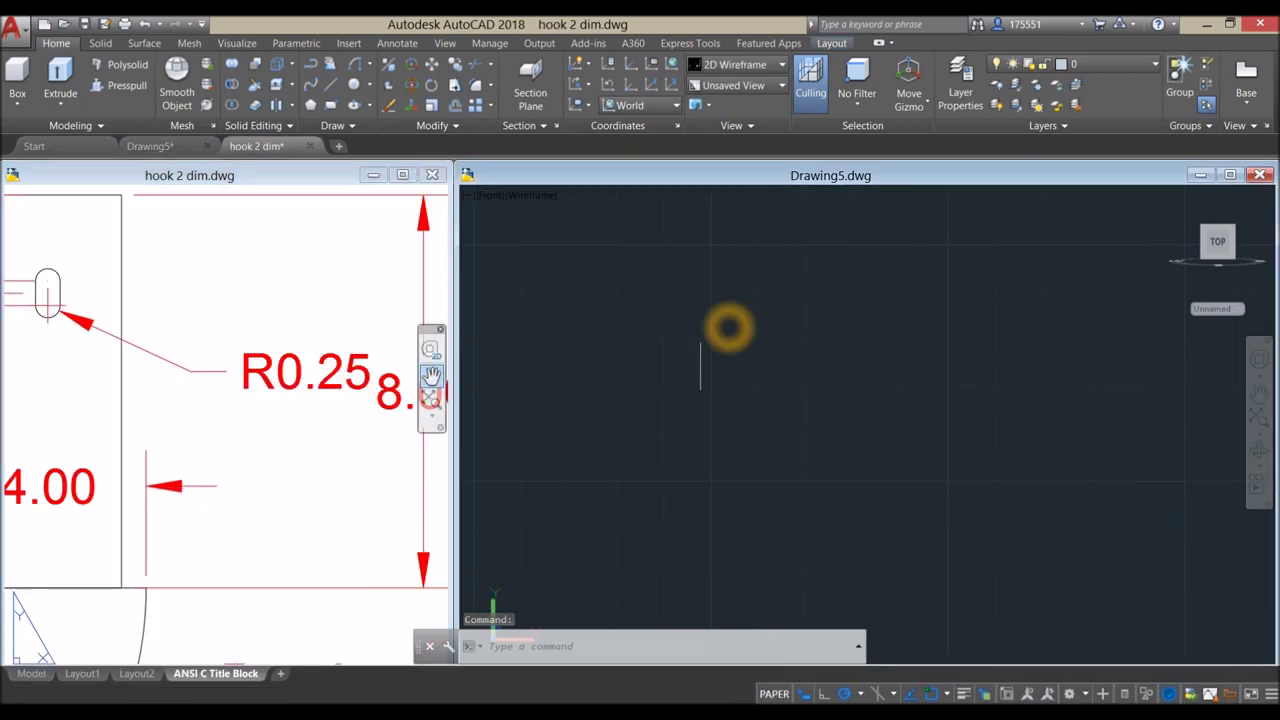
pyautogui.click(728, 328)
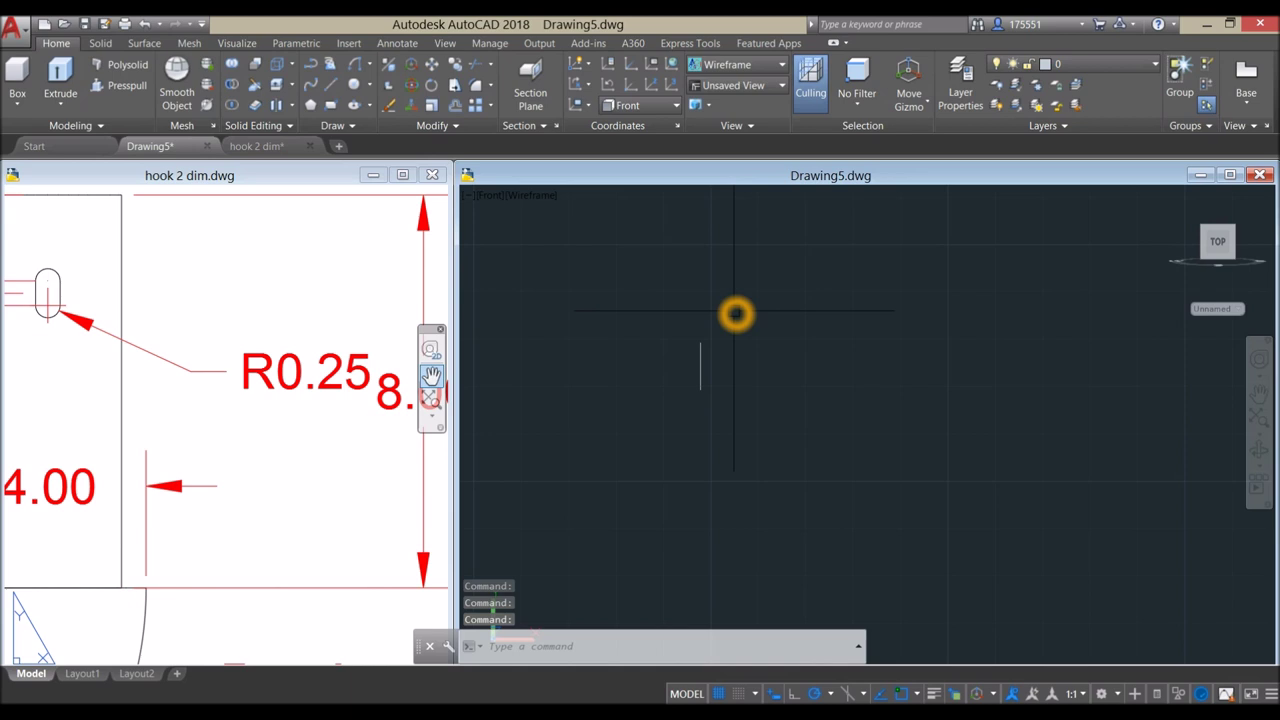
pyautogui.press('Return')
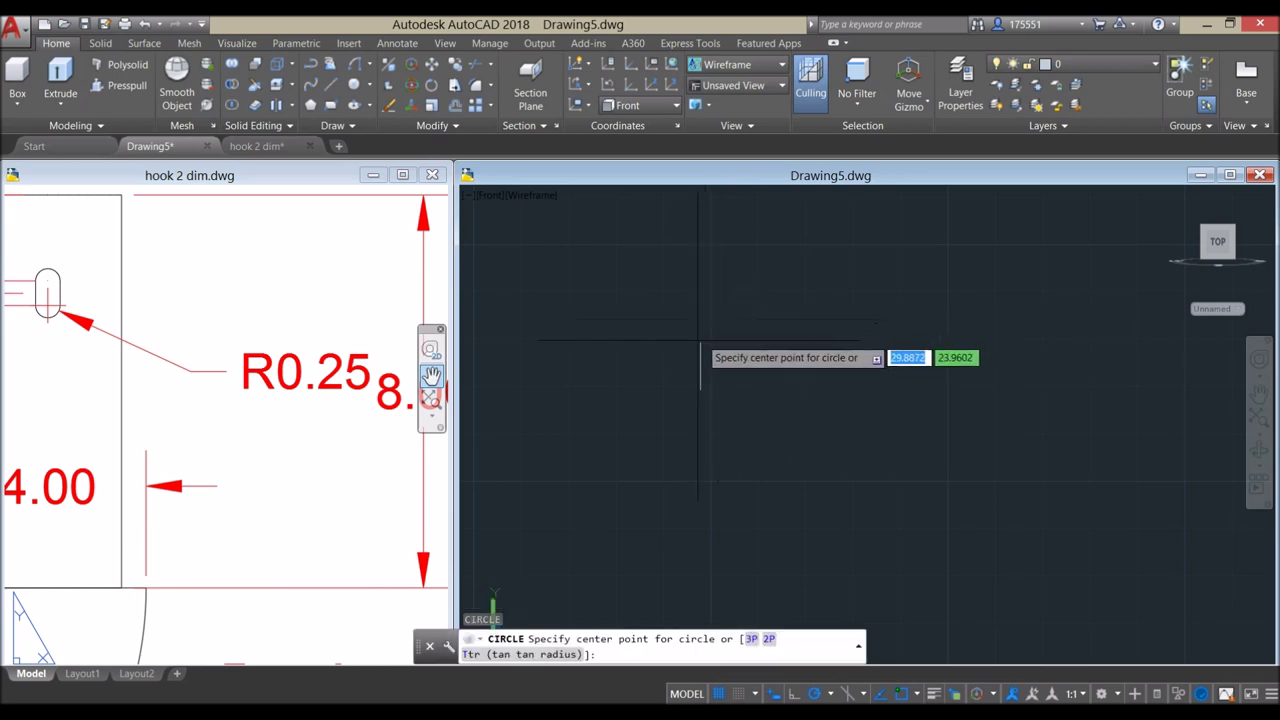
pyautogui.click(698, 345)
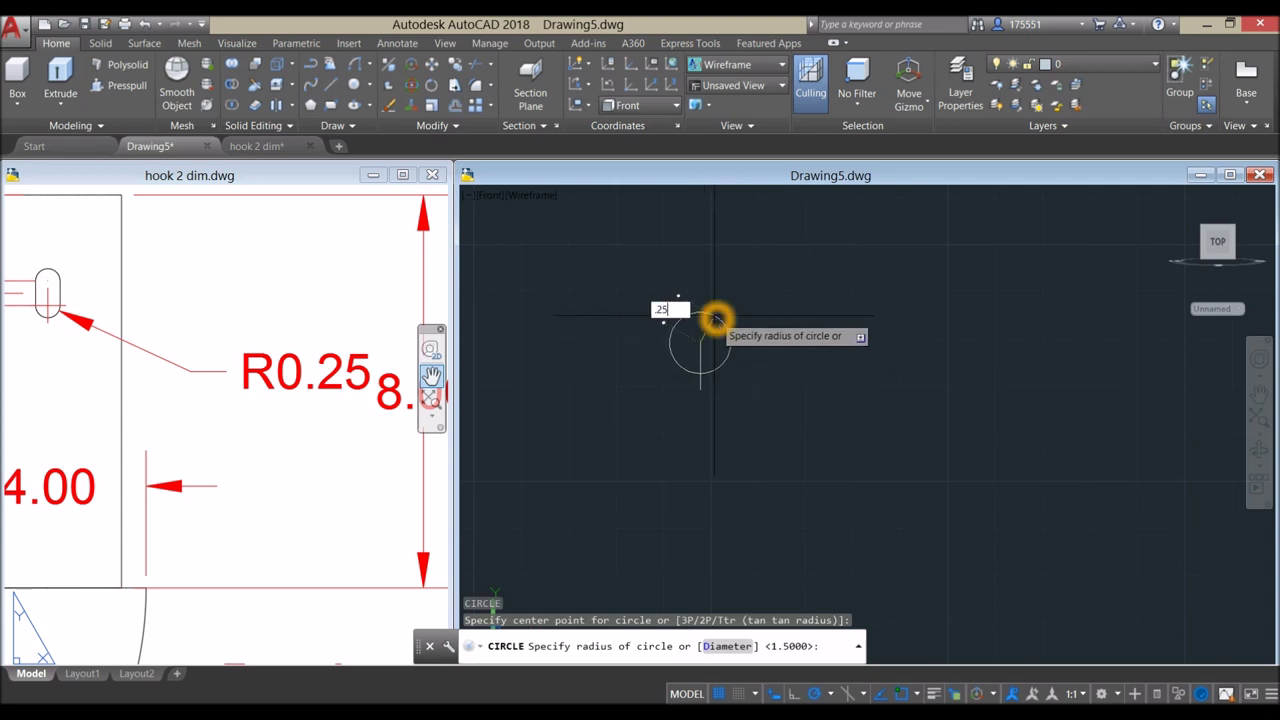
pyautogui.press('Return')
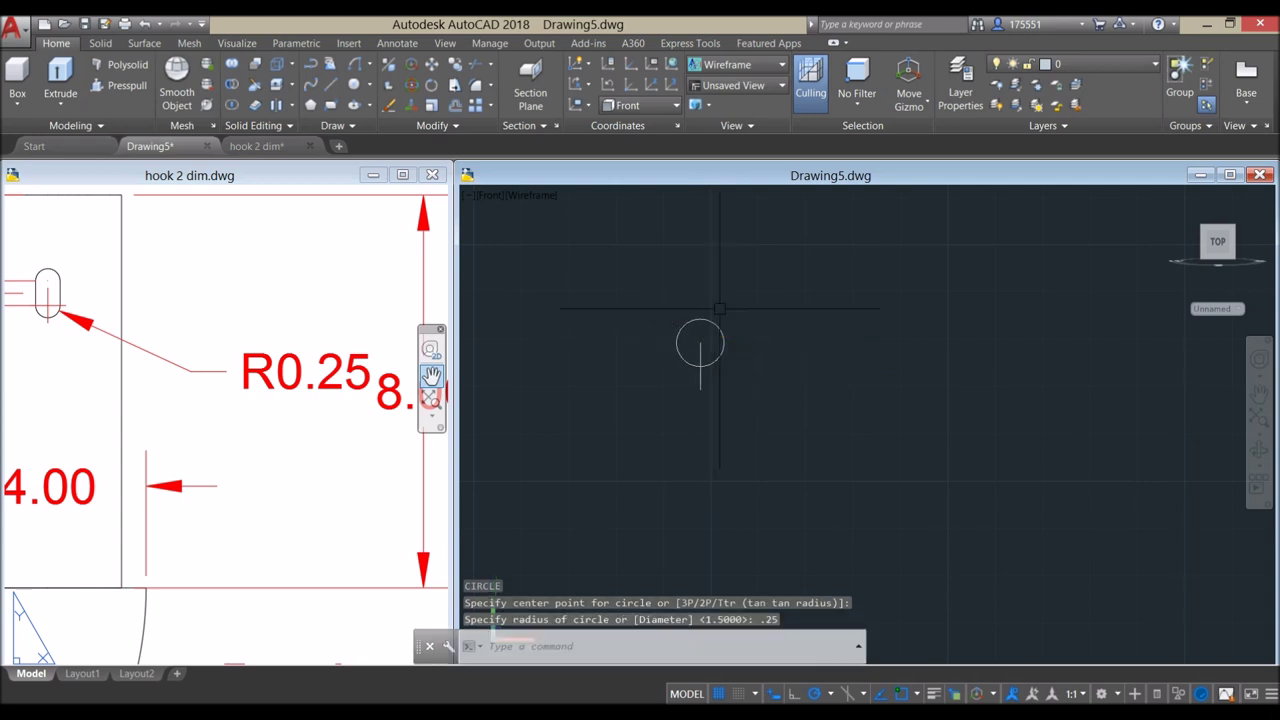
# - Draw a second circle of radius 0.25 centred on the lower end of the vertical line
pyautogui.rightClick(740, 296)
pyautogui.click(770, 305)
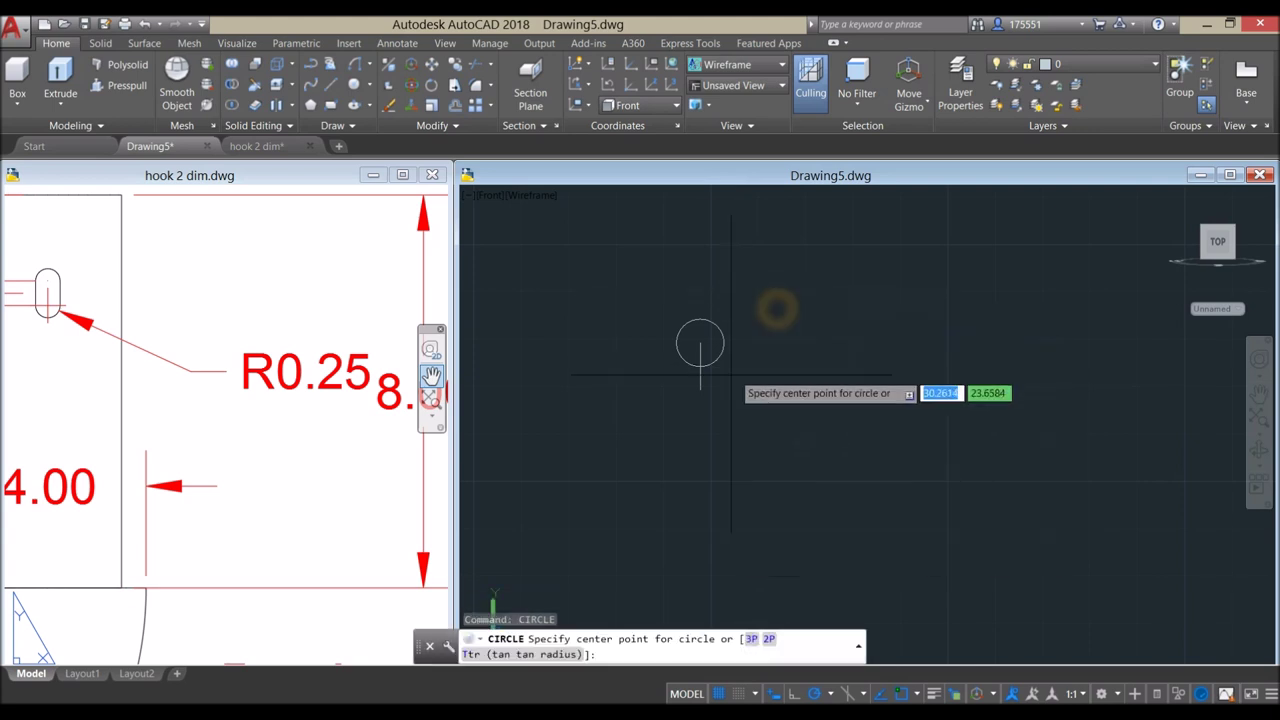
pyautogui.click(706, 390)
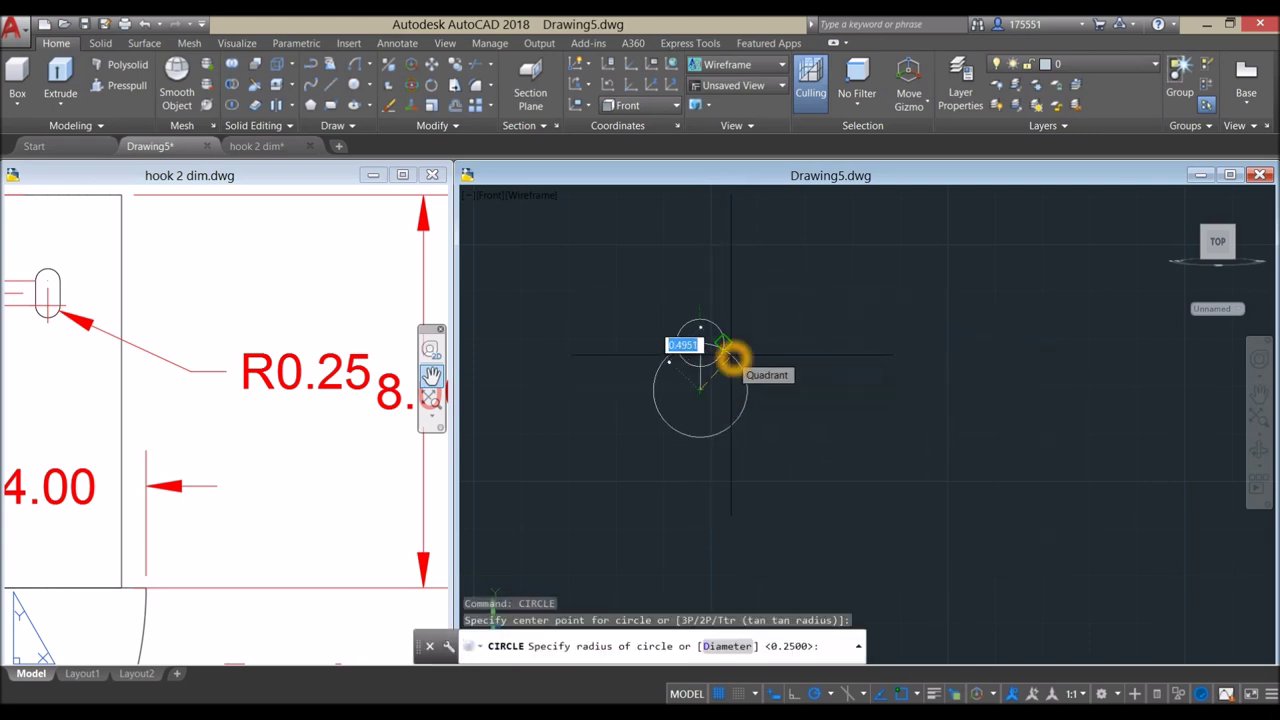
pyautogui.write('.25')
pyautogui.press('Return')
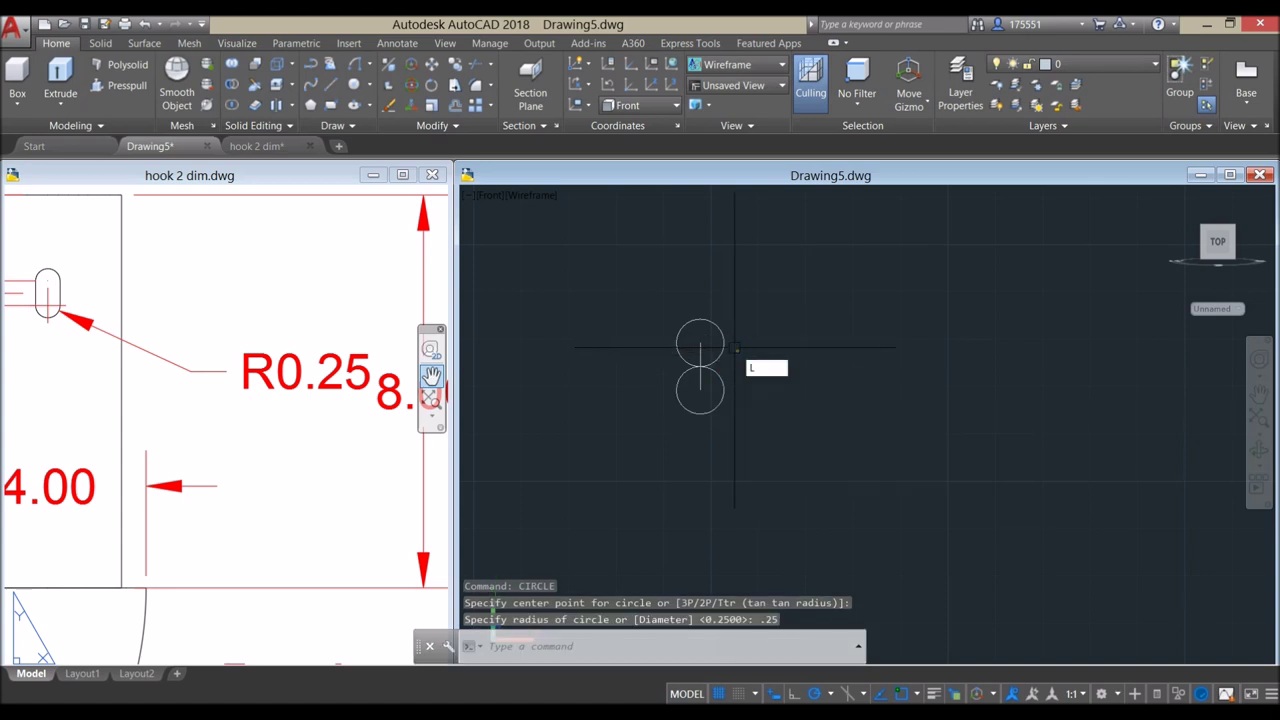
# - Draw two vertical lines joining the outer quadrants of the two circles, one on each side
pyautogui.press('Return')
pyautogui.click(706, 340)
pyautogui.click(731, 377)
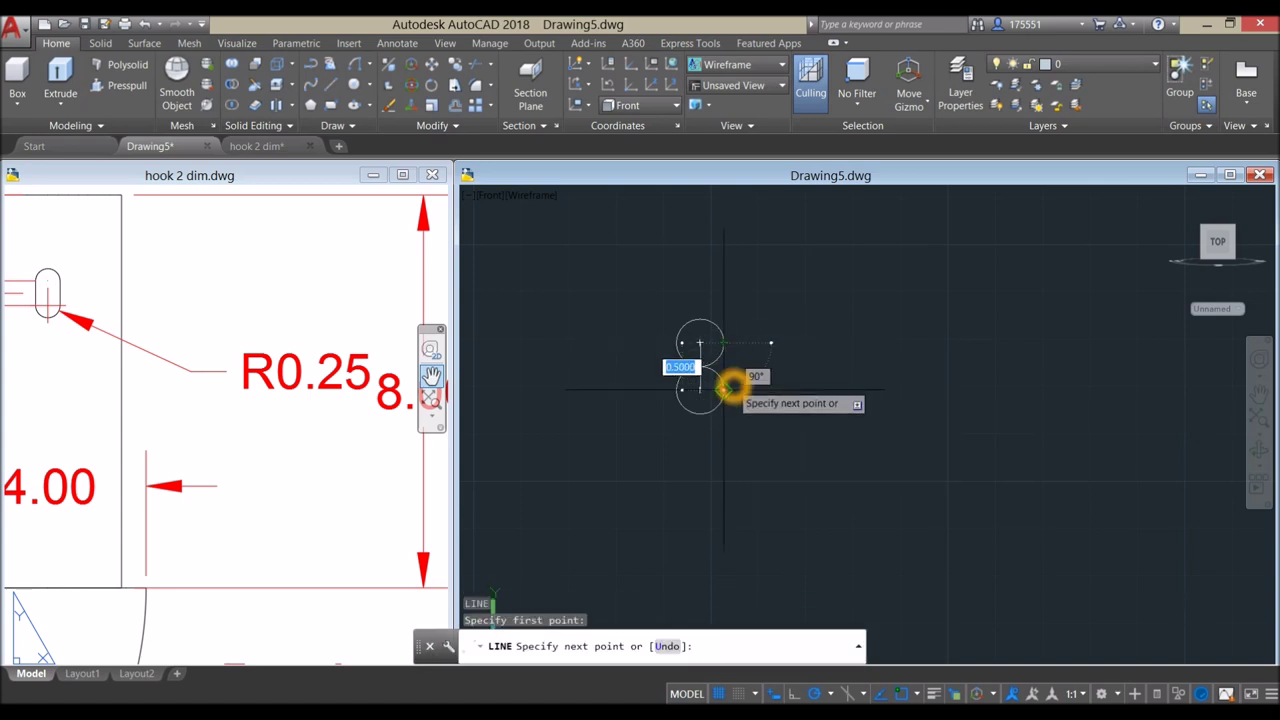
pyautogui.rightClick(752, 298)
pyautogui.click(770, 334)
pyautogui.rightClick(752, 297)
pyautogui.click(785, 292)
pyautogui.click(670, 345)
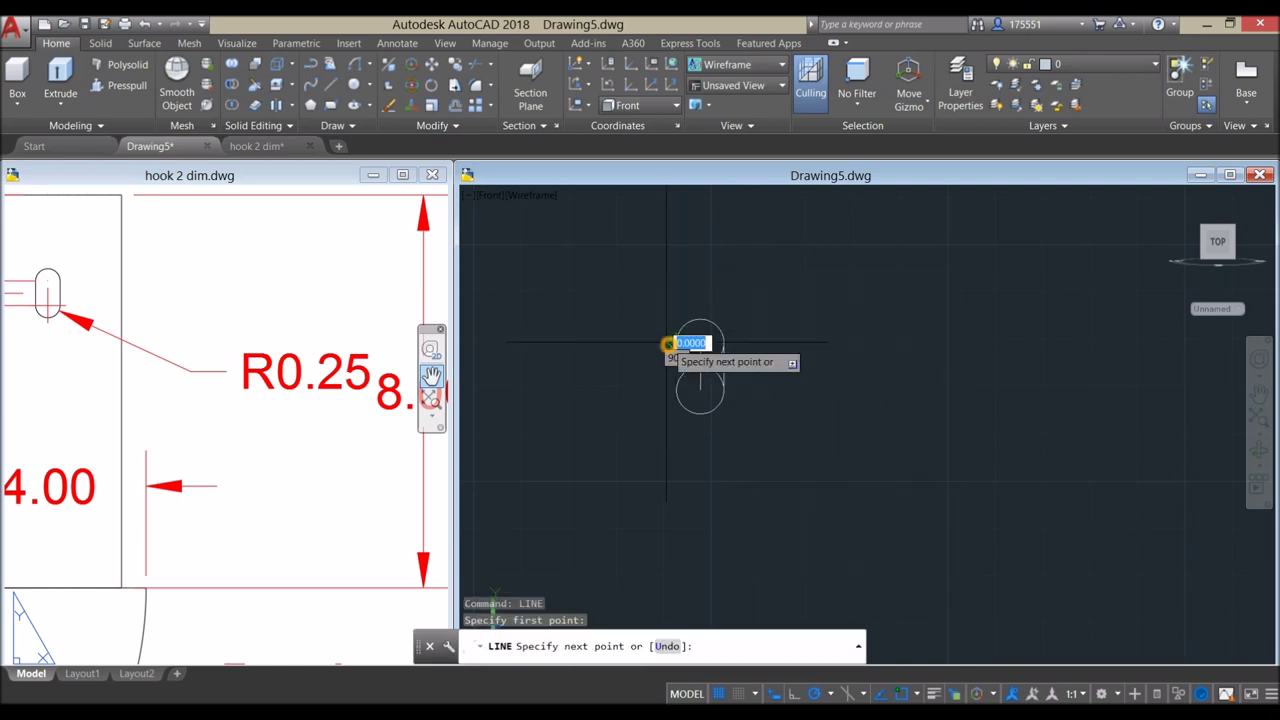
pyautogui.click(668, 391)
pyautogui.rightClick(632, 367)
pyautogui.click(670, 380)
# - Trim away the inner arcs of both circles to leave the slot outline
pyautogui.scroll(5, 701, 368)
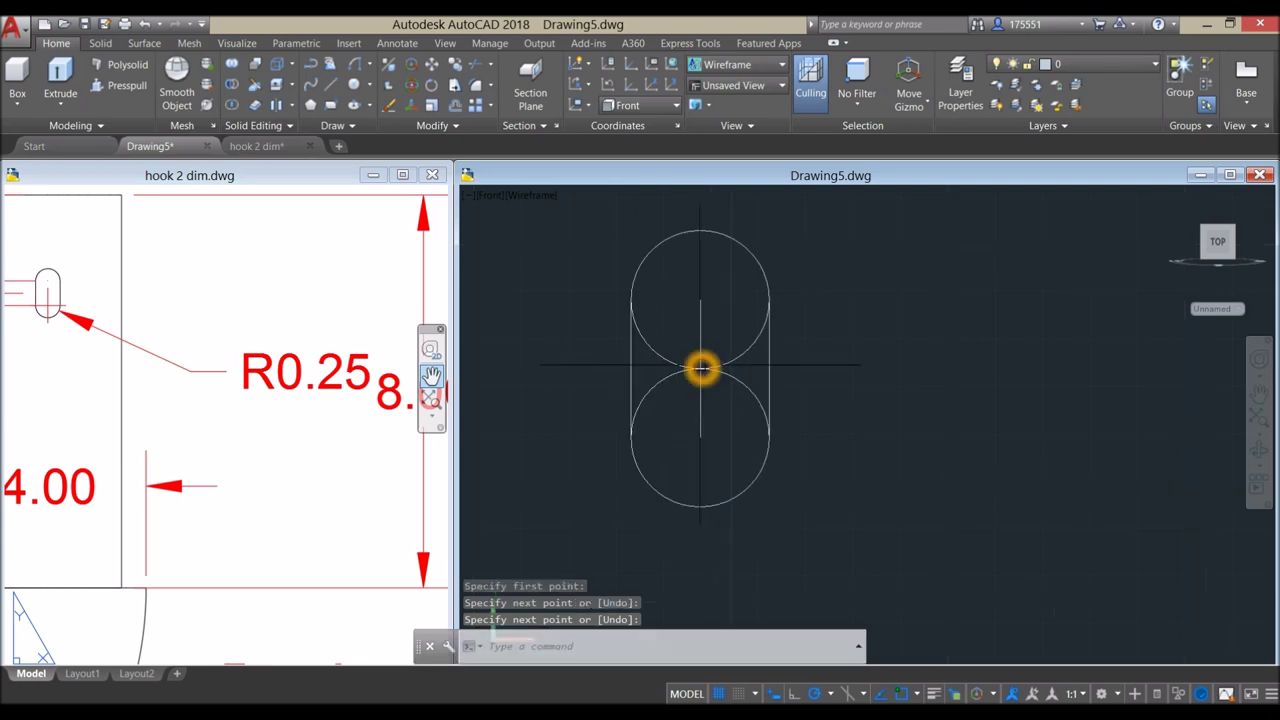
pyautogui.write('TR')
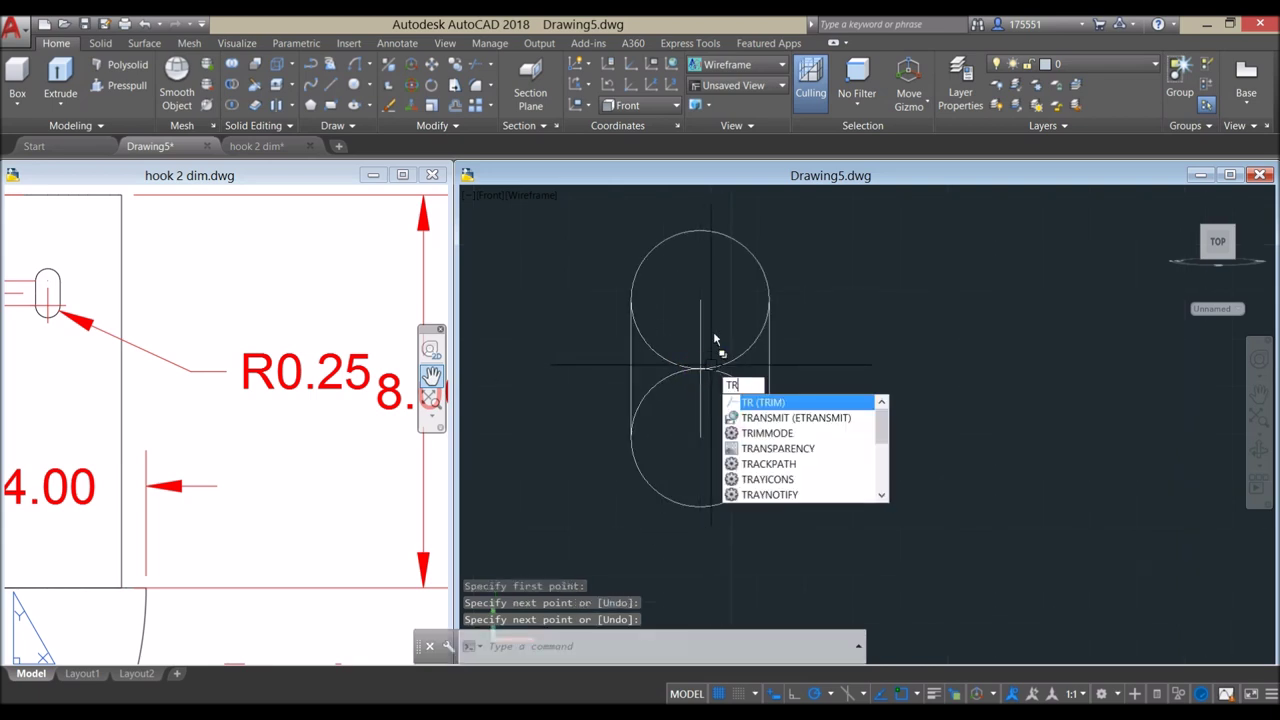
pyautogui.press('Return')
pyautogui.press('Return')
pyautogui.click(742, 440)
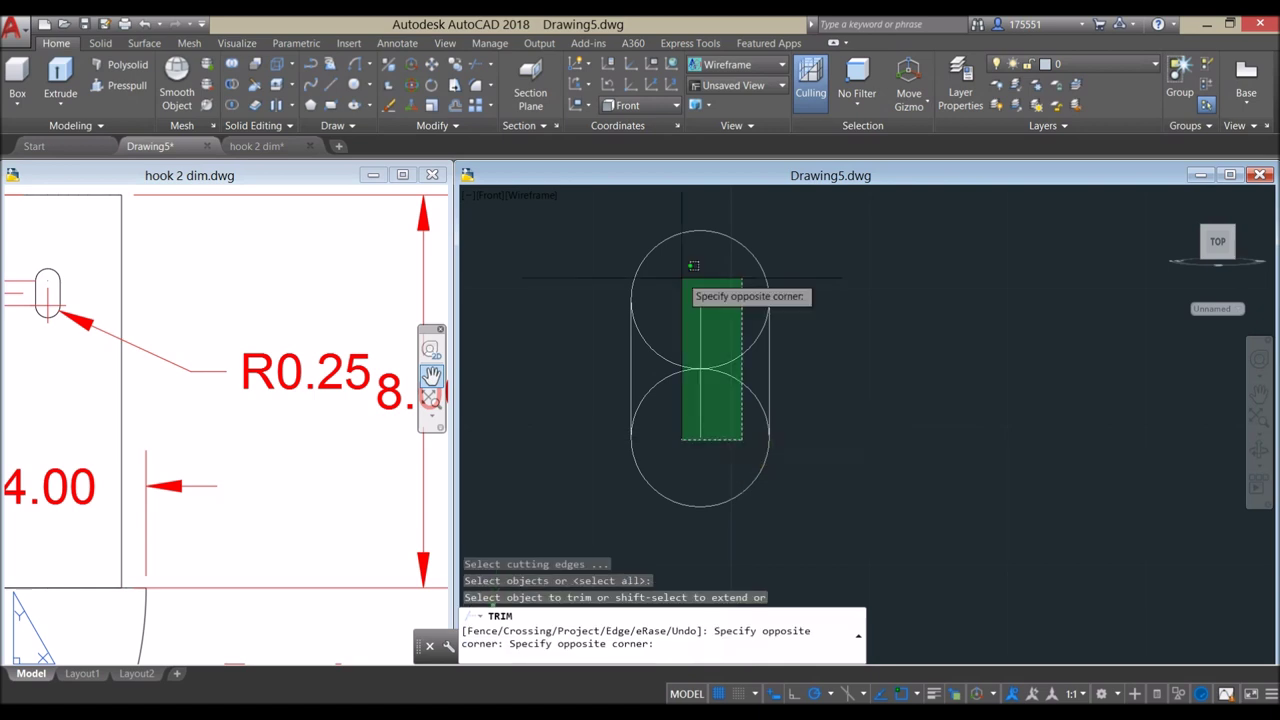
pyautogui.click(663, 258)
pyautogui.rightClick(800, 286)
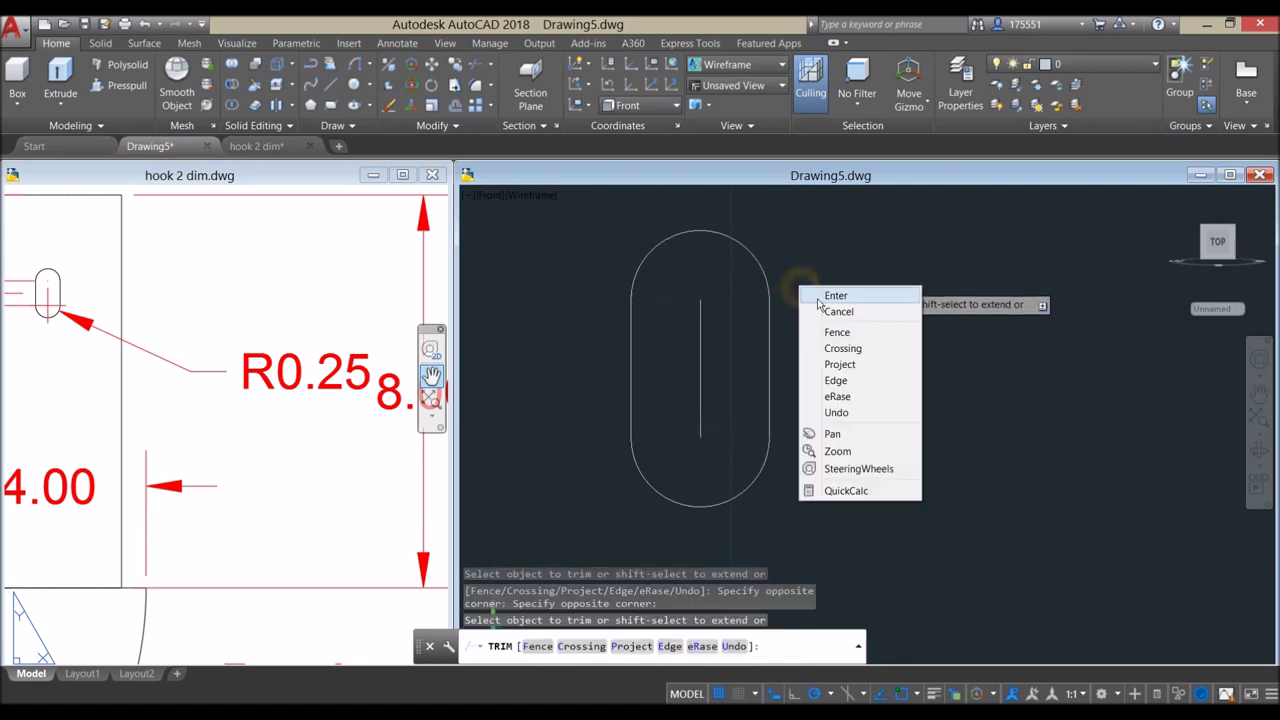
pyautogui.click(820, 295)
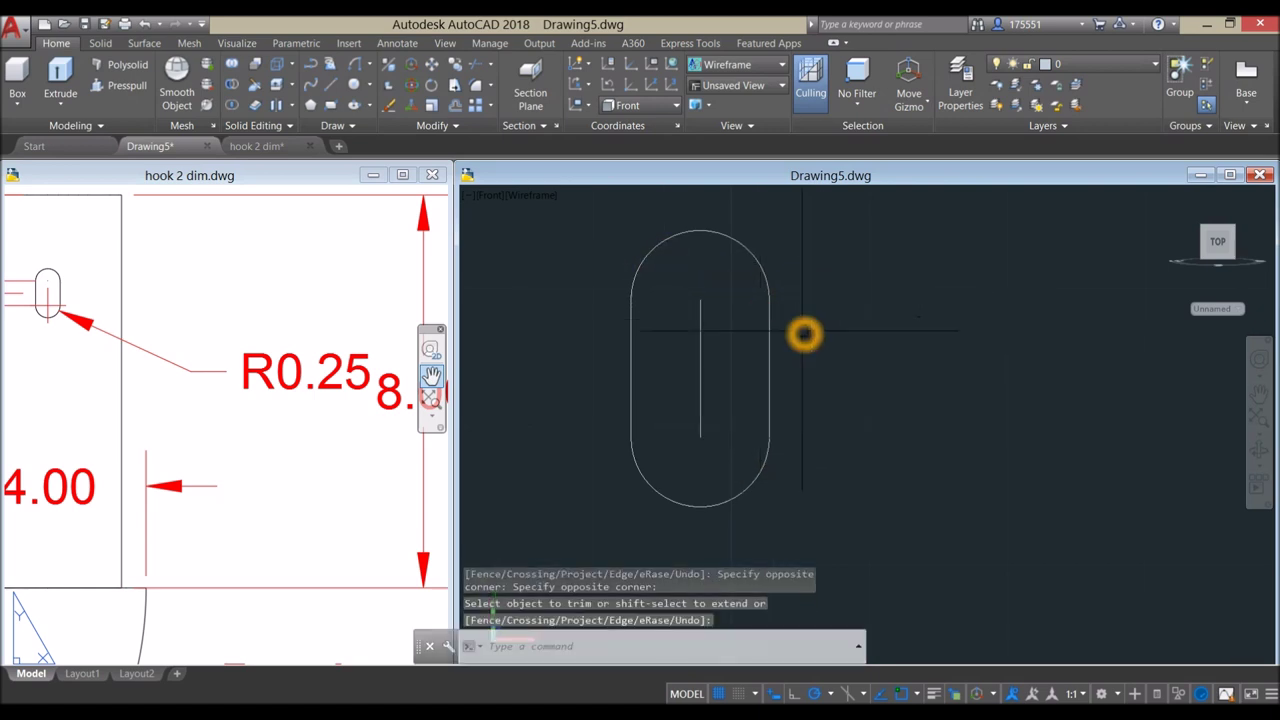
pyautogui.press('Escape')
# - Erase the slot's vertical centre line and join the four outline segments into one polyline
pyautogui.click(701, 363)
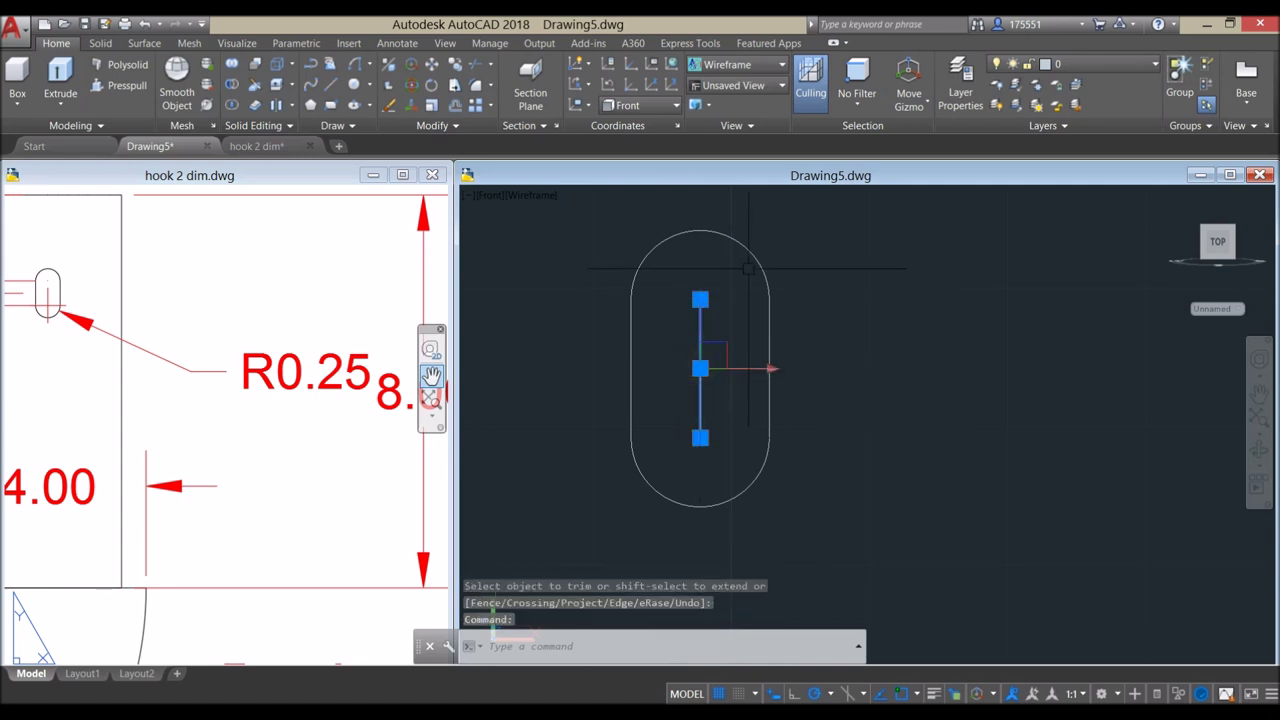
pyautogui.press('Delete')
pyautogui.scroll(-2, 759, 276)
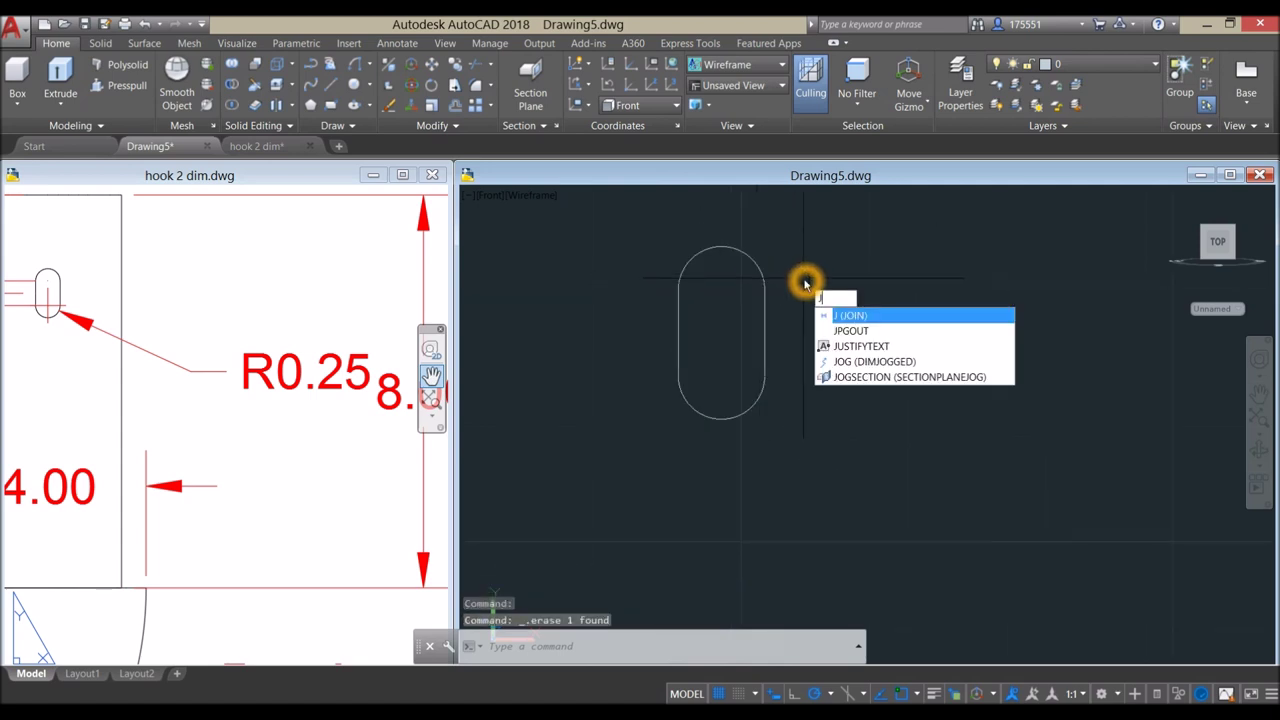
pyautogui.press('Return')
pyautogui.click(640, 228)
pyautogui.click(848, 468)
pyautogui.press('Return')
# - Examine in hook 2 dim.dwg how the slot is positioned relative to the shank's top edge
pyautogui.scroll(-4, 829, 354)
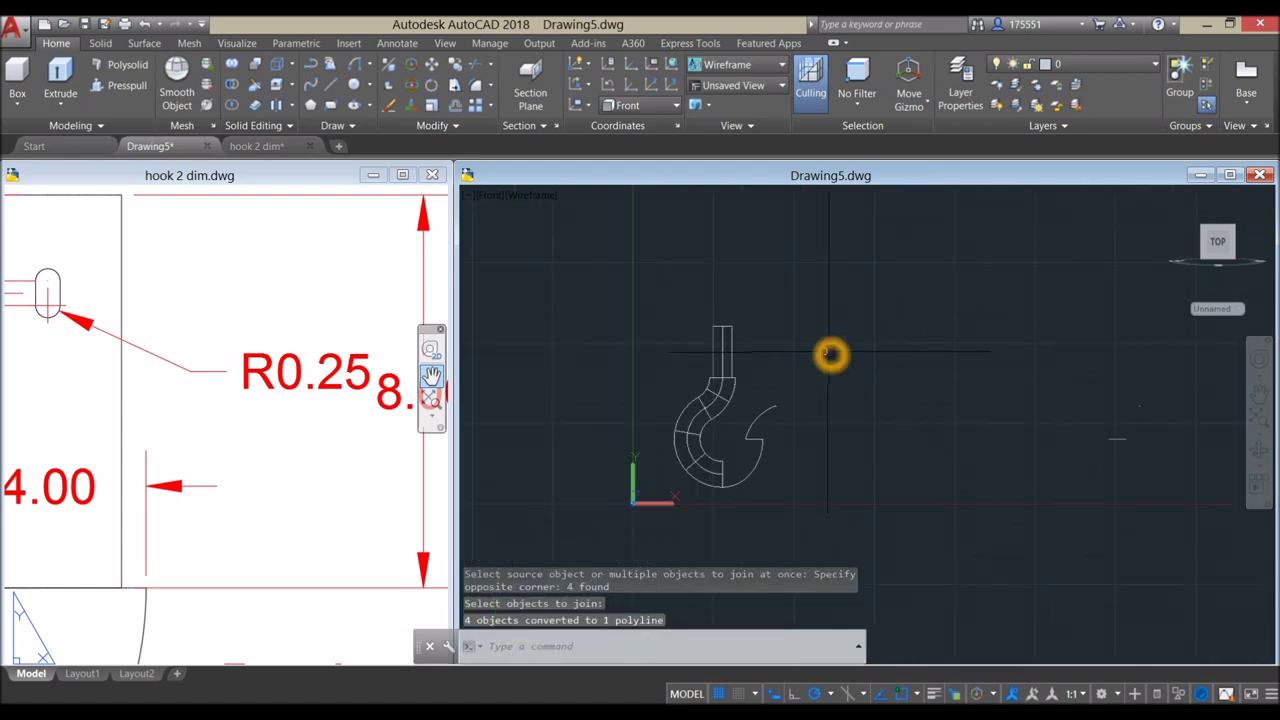
pyautogui.click(228, 391)
pyautogui.scroll(-4, 228, 391)
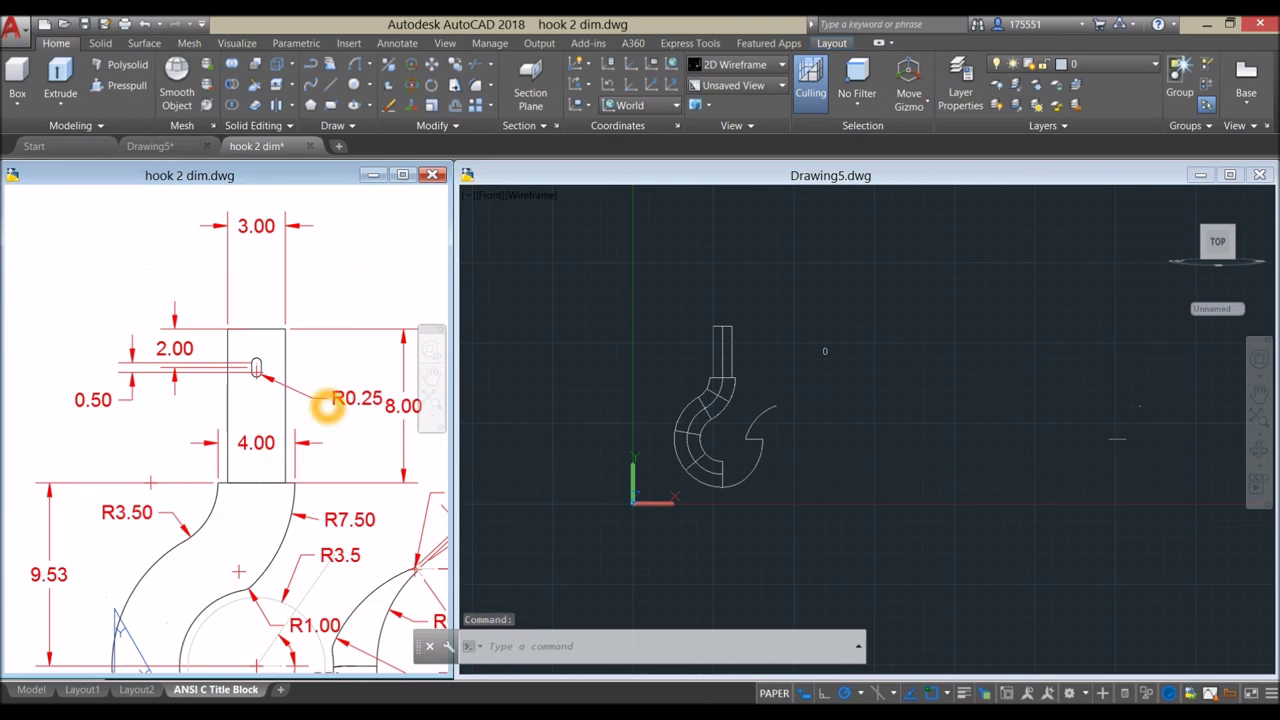
pyautogui.moveTo(300, 385); pyautogui.dragTo(264, 387, button='middle')
pyautogui.scroll(4, 193, 306)
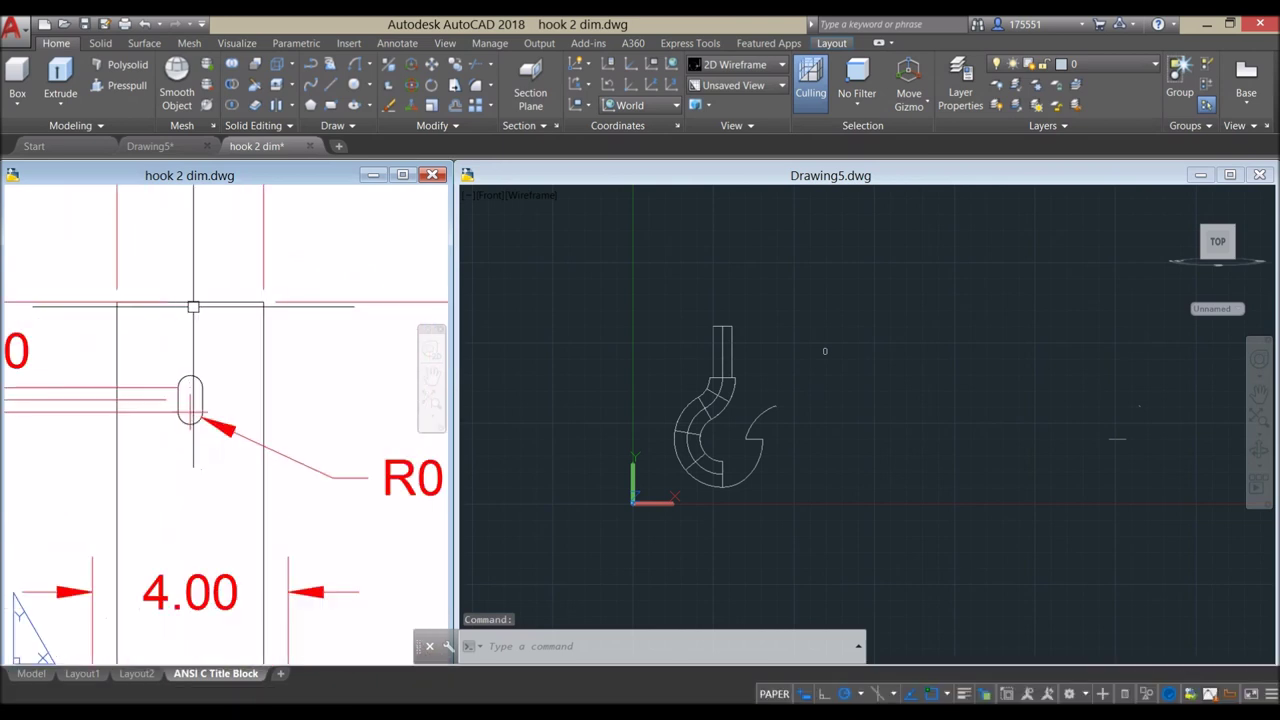
pyautogui.moveTo(193, 300); pyautogui.dragTo(194, 307, button='middle')
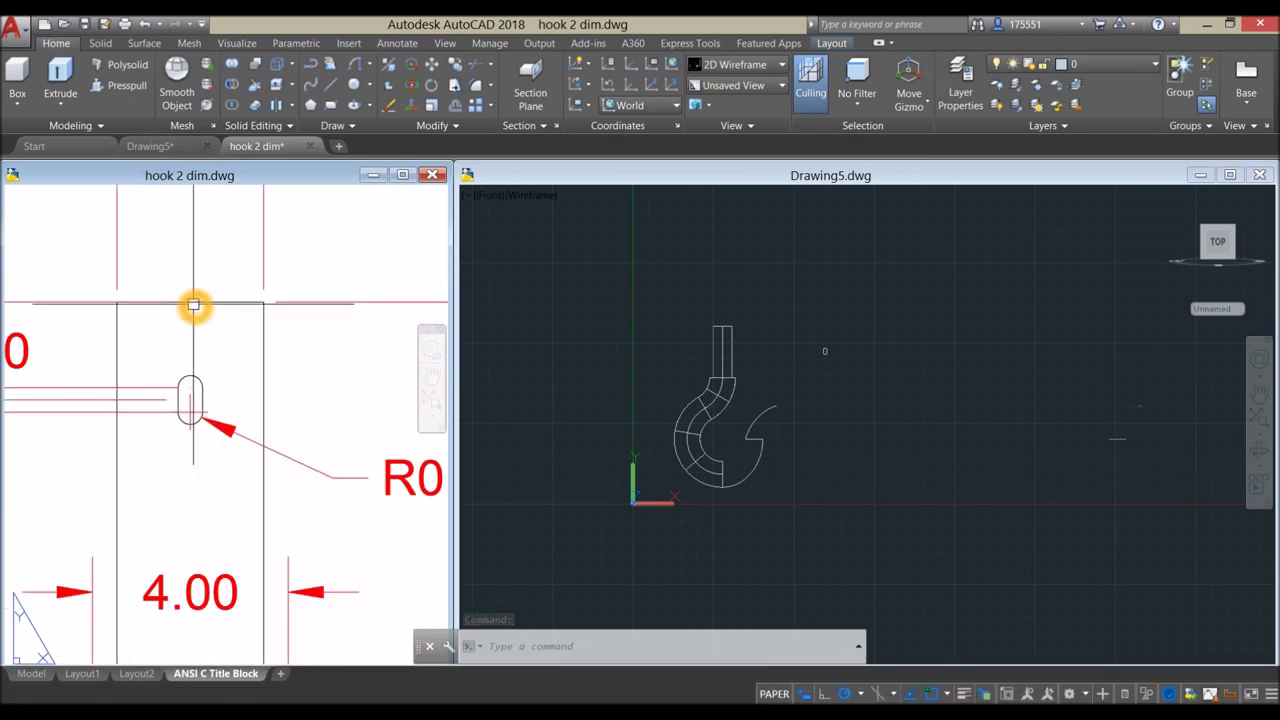
pyautogui.scroll(2, 206, 414)
pyautogui.moveTo(206, 414); pyautogui.dragTo(265, 386, button='middle')
pyautogui.scroll(-3, 265, 386)
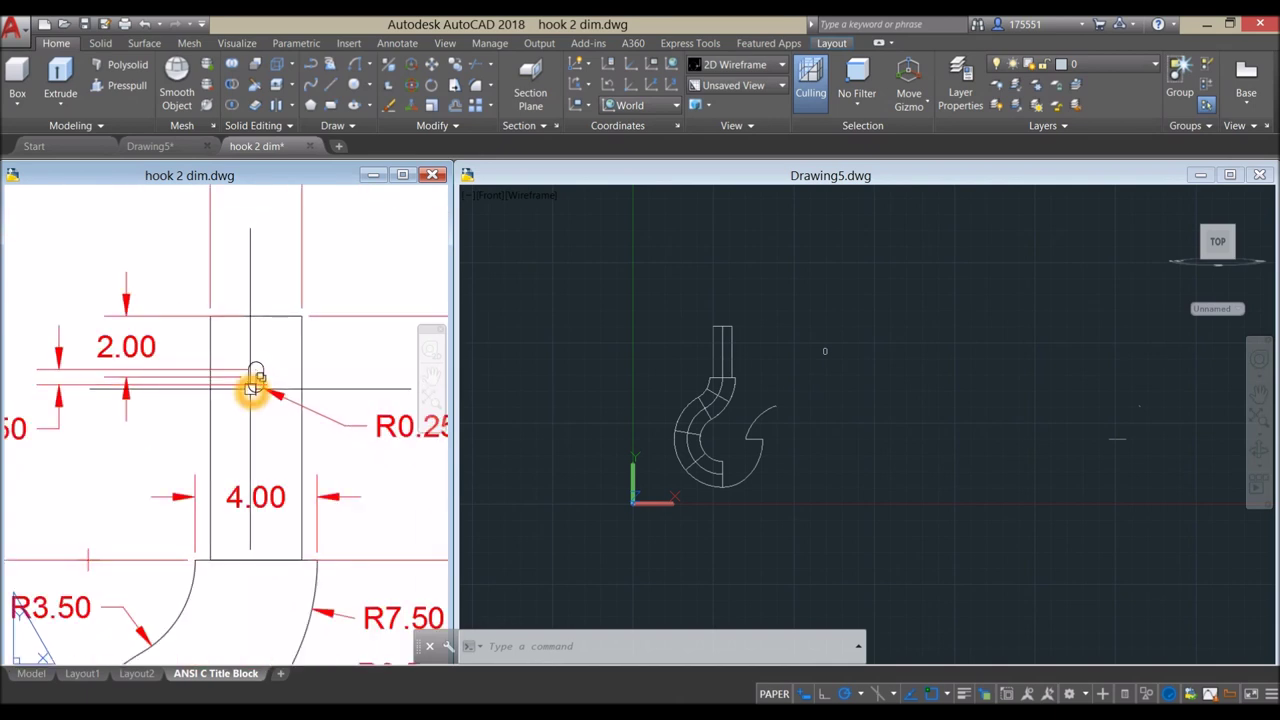
# - Draw a line 2 units straight down from the centre of the shank's top circle in Drawing5.dwg
pyautogui.moveTo(158, 425); pyautogui.dragTo(174, 430, button='middle')
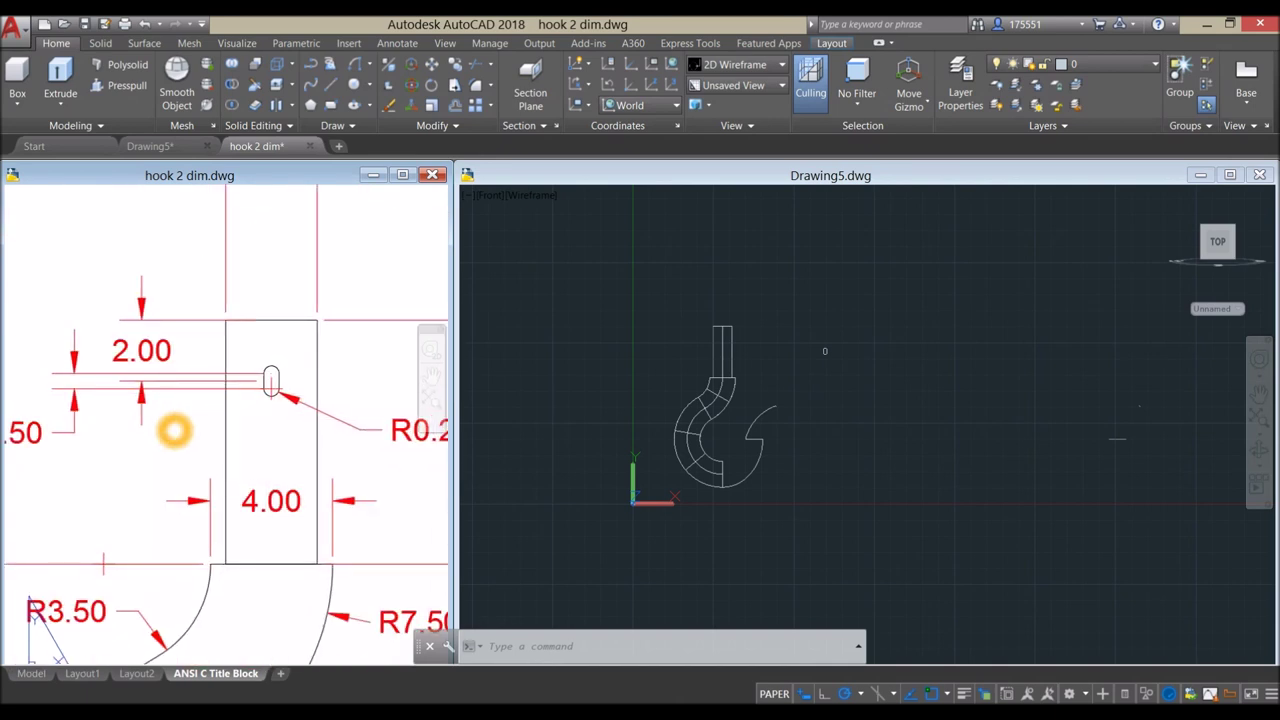
pyautogui.click(157, 360)
pyautogui.press('Escape')
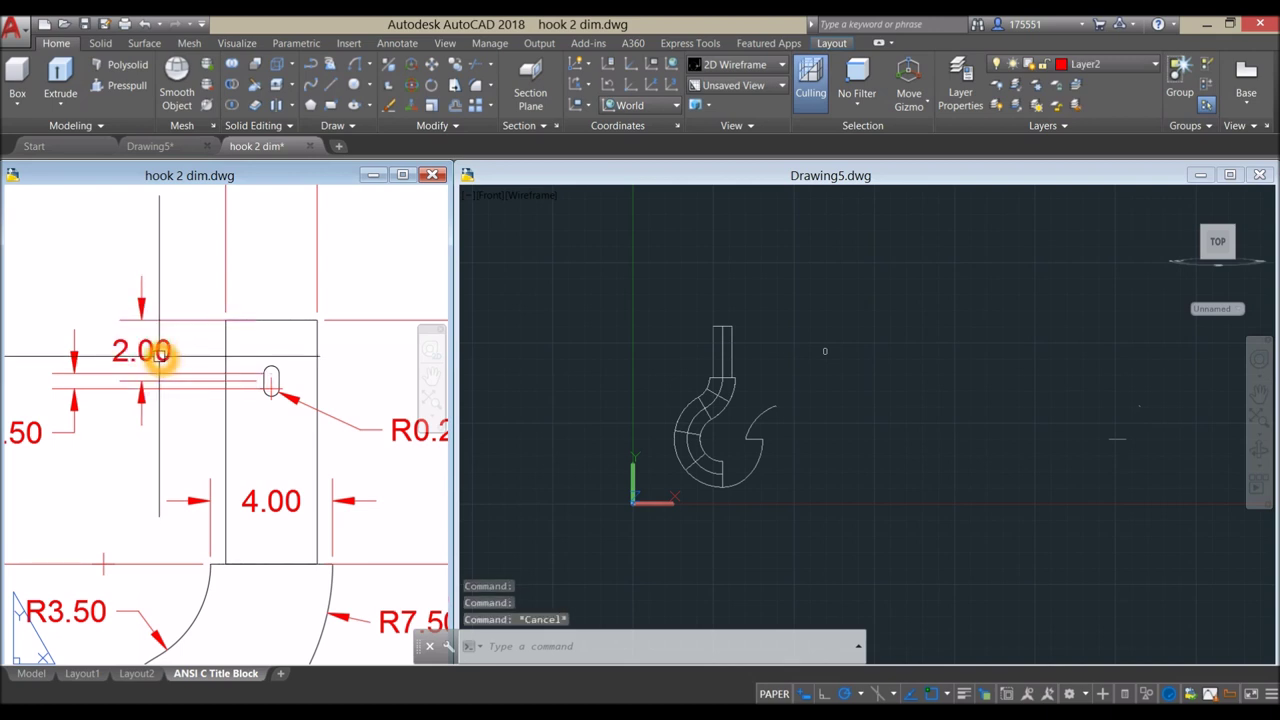
pyautogui.click(669, 294)
pyautogui.scroll(5, 707, 307)
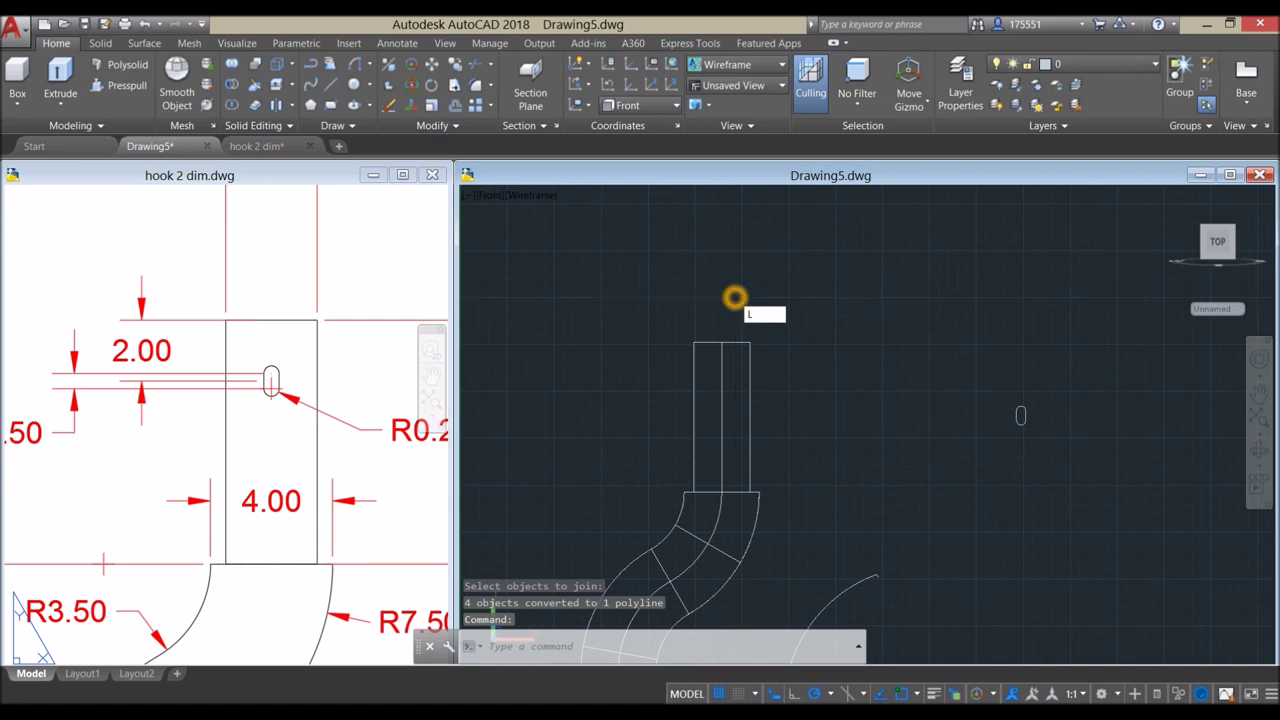
pyautogui.press('Return')
pyautogui.keyDown('shift'); pyautogui.moveTo(731, 294); pyautogui.dragTo(780, 494, button='middle'); pyautogui.keyUp('shift')
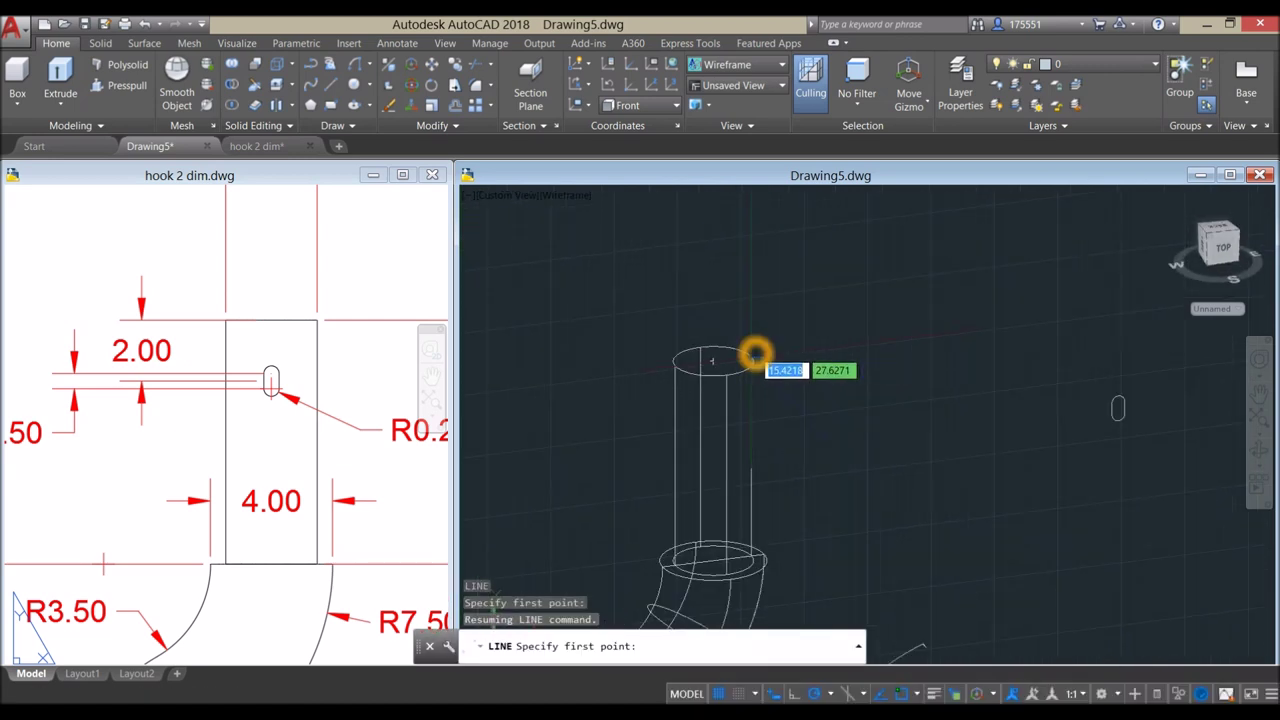
pyautogui.click(716, 358)
pyautogui.click(713, 357)
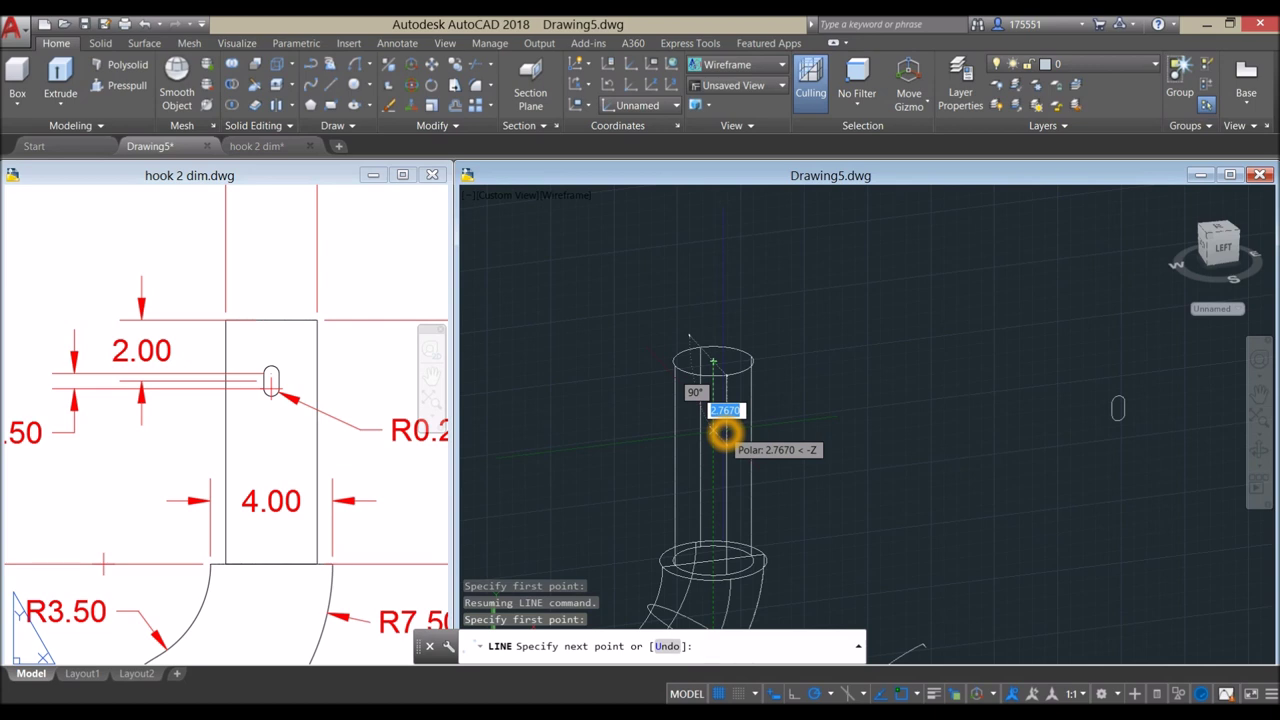
pyautogui.write('2')
pyautogui.press('Return')
pyautogui.rightClick(777, 343)
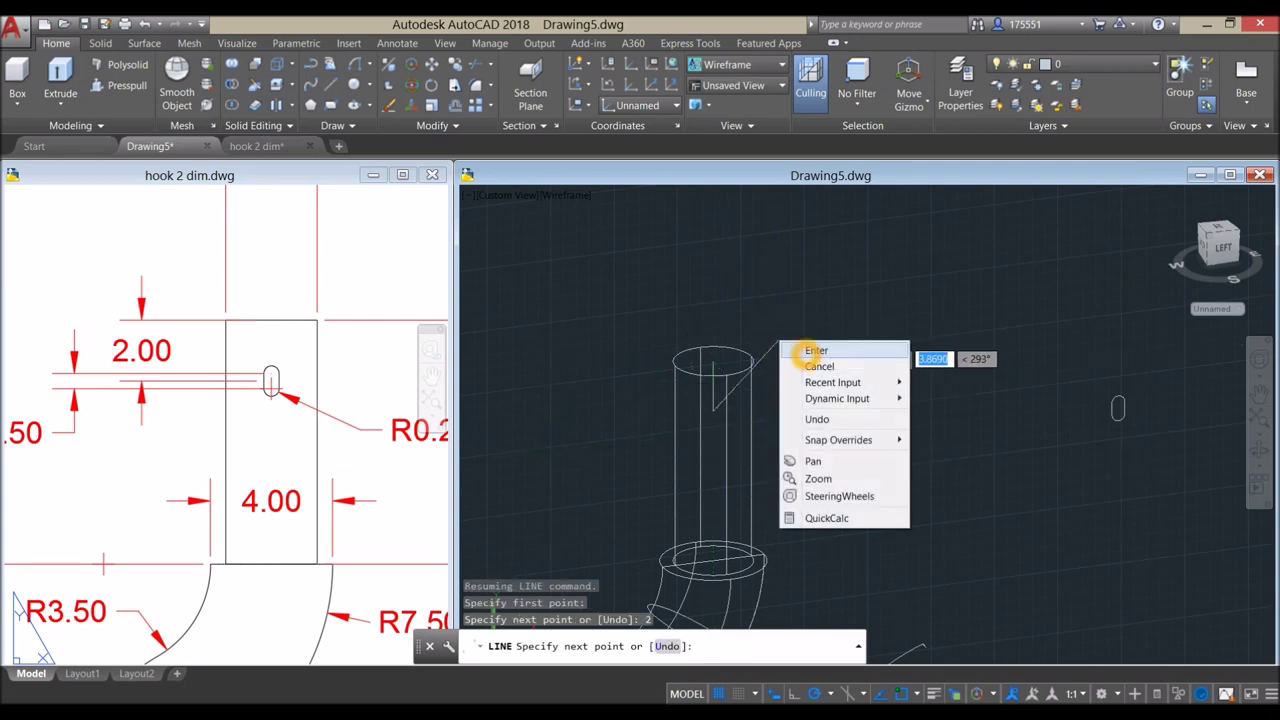
pyautogui.click(790, 348)
# - Turn off the grid display in the model drawing
pyautogui.moveTo(775, 357); pyautogui.dragTo(669, 297, button='middle')
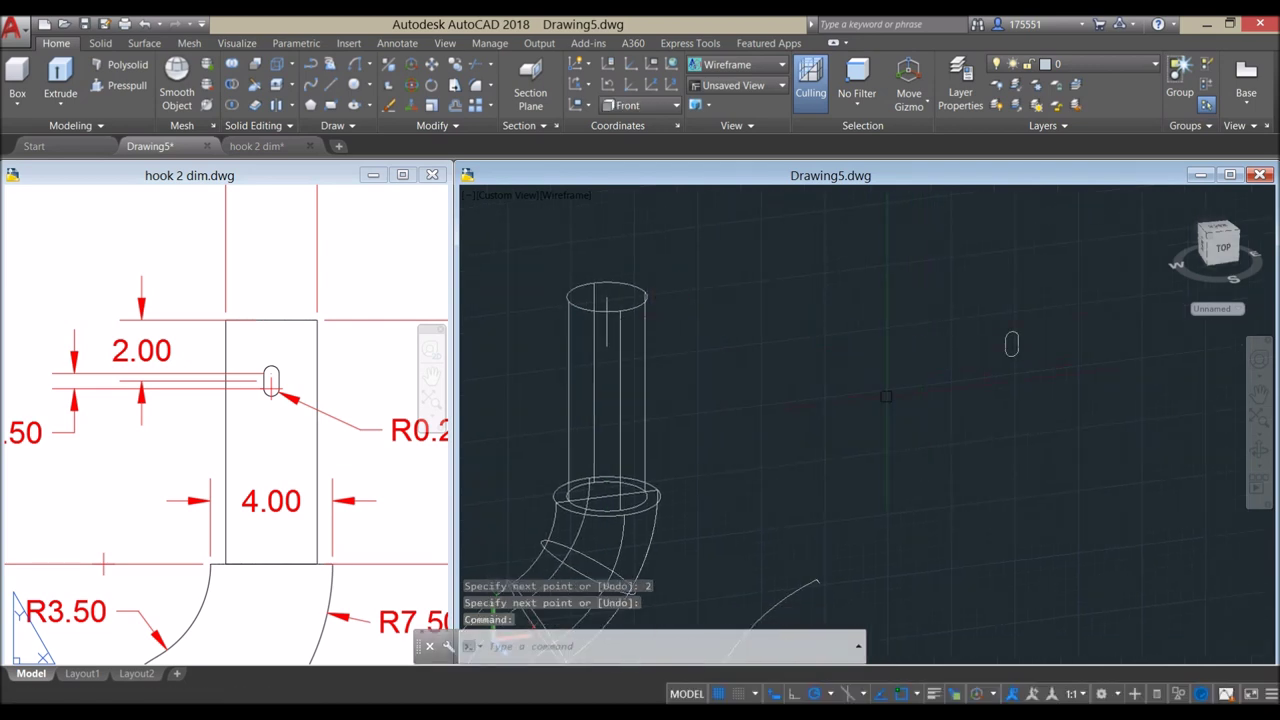
pyautogui.click(720, 688)
pyautogui.scroll(-2, 942, 428)
# - Move the slot outline by its centre to the lower end of the 2-unit line inside the shank
pyautogui.click(876, 455)
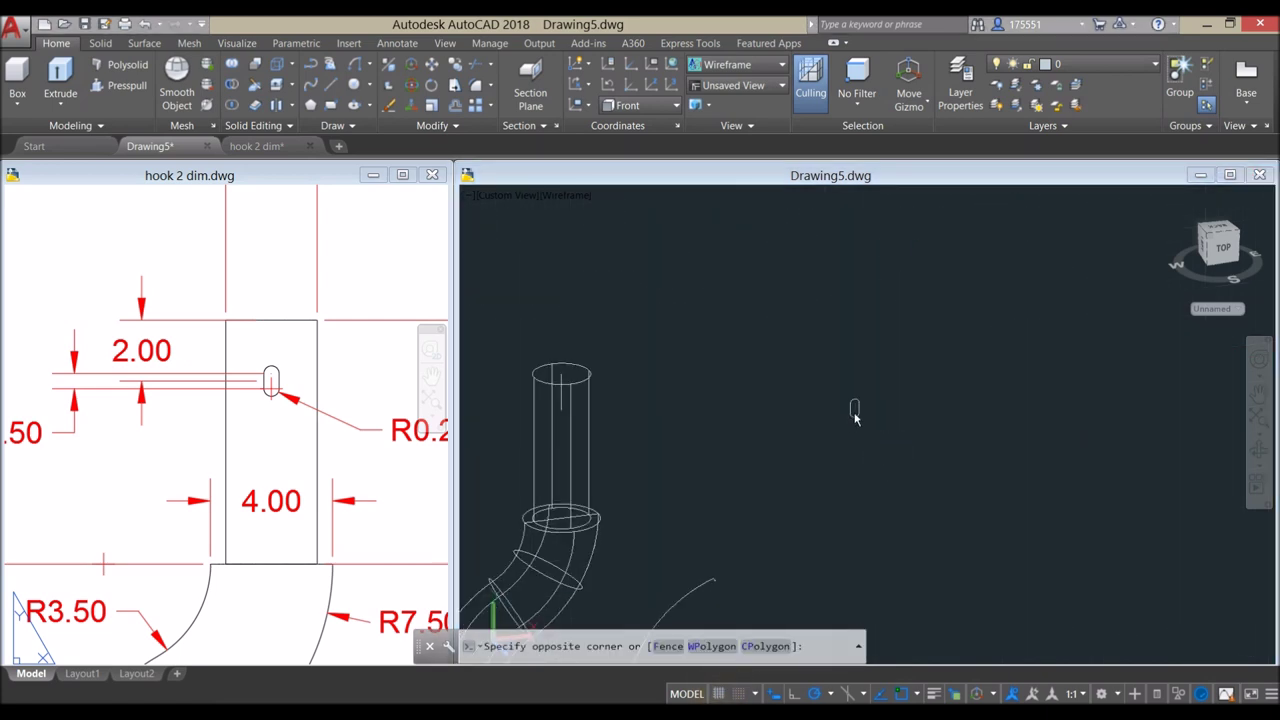
pyautogui.click(858, 443)
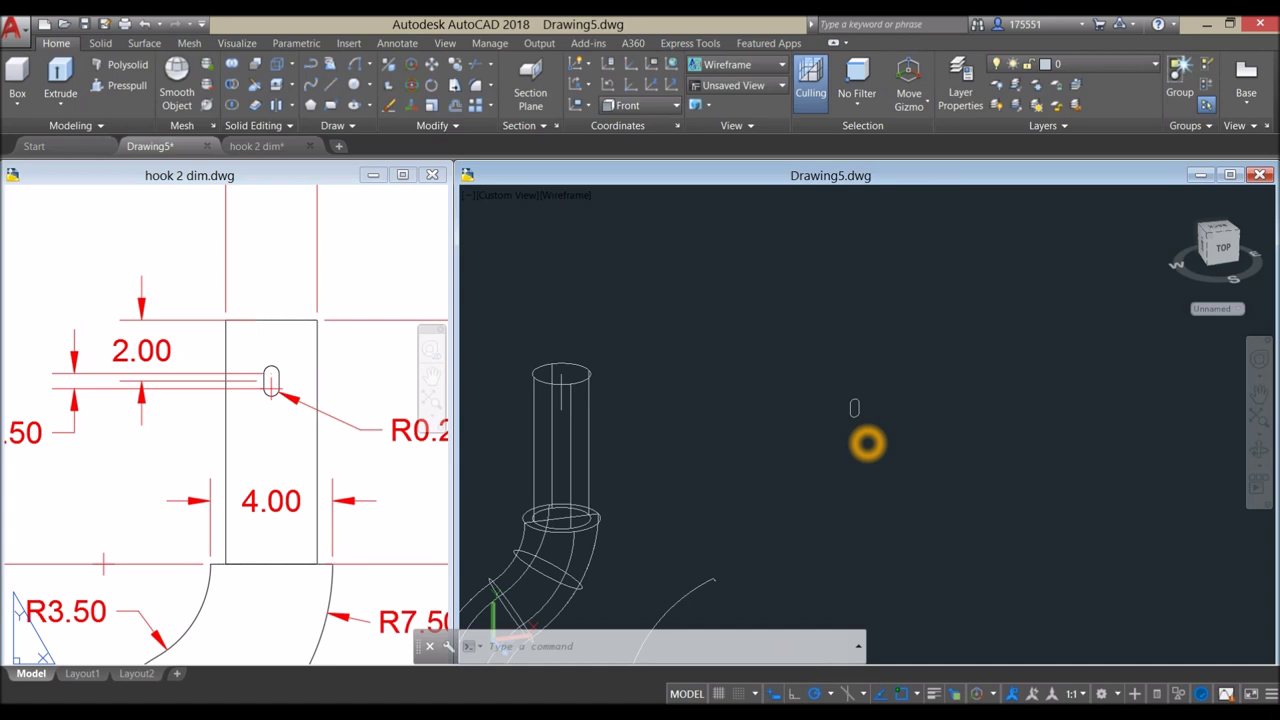
pyautogui.click(868, 443)
pyautogui.scroll(4, 866, 410)
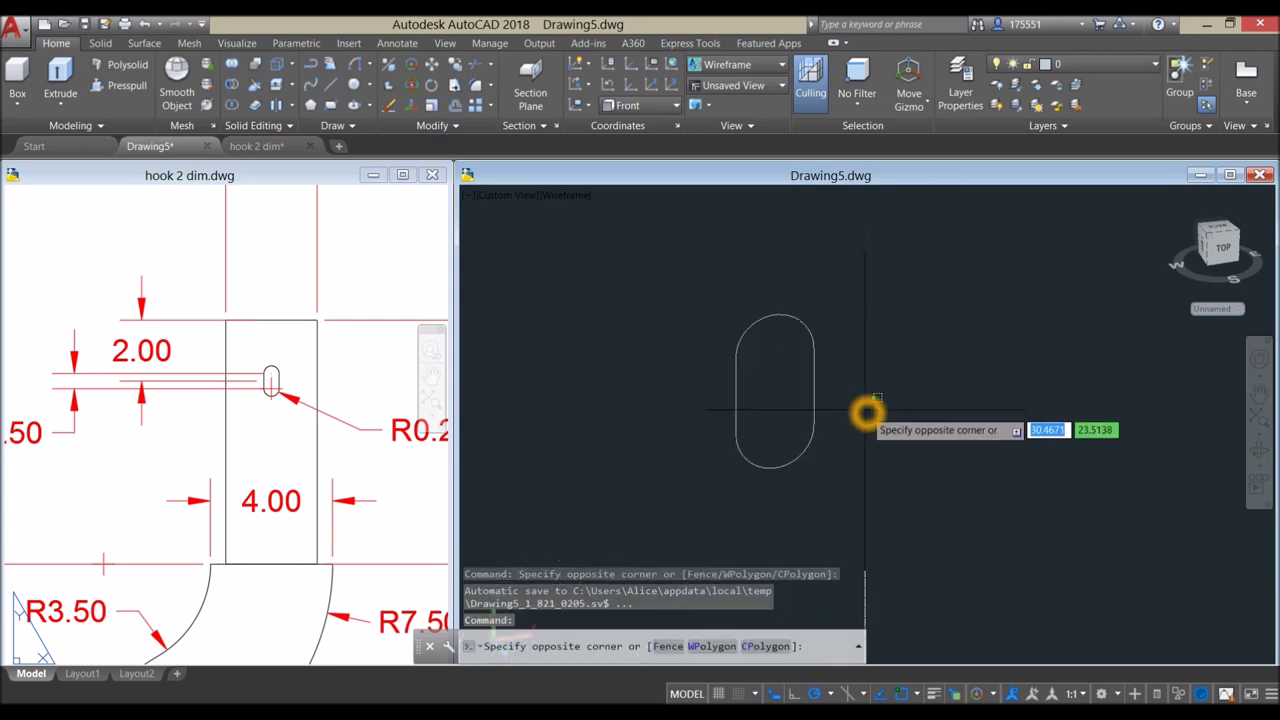
pyautogui.press('Escape')
pyautogui.click(816, 411)
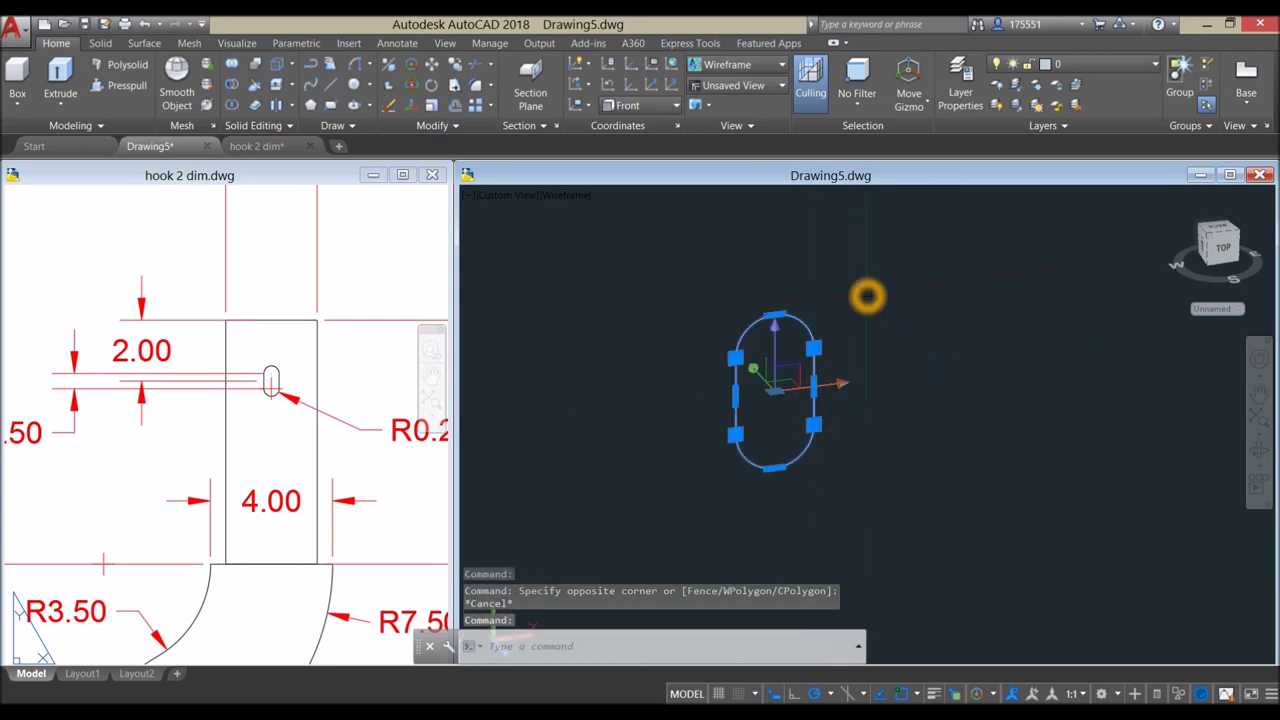
pyautogui.rightClick(868, 296)
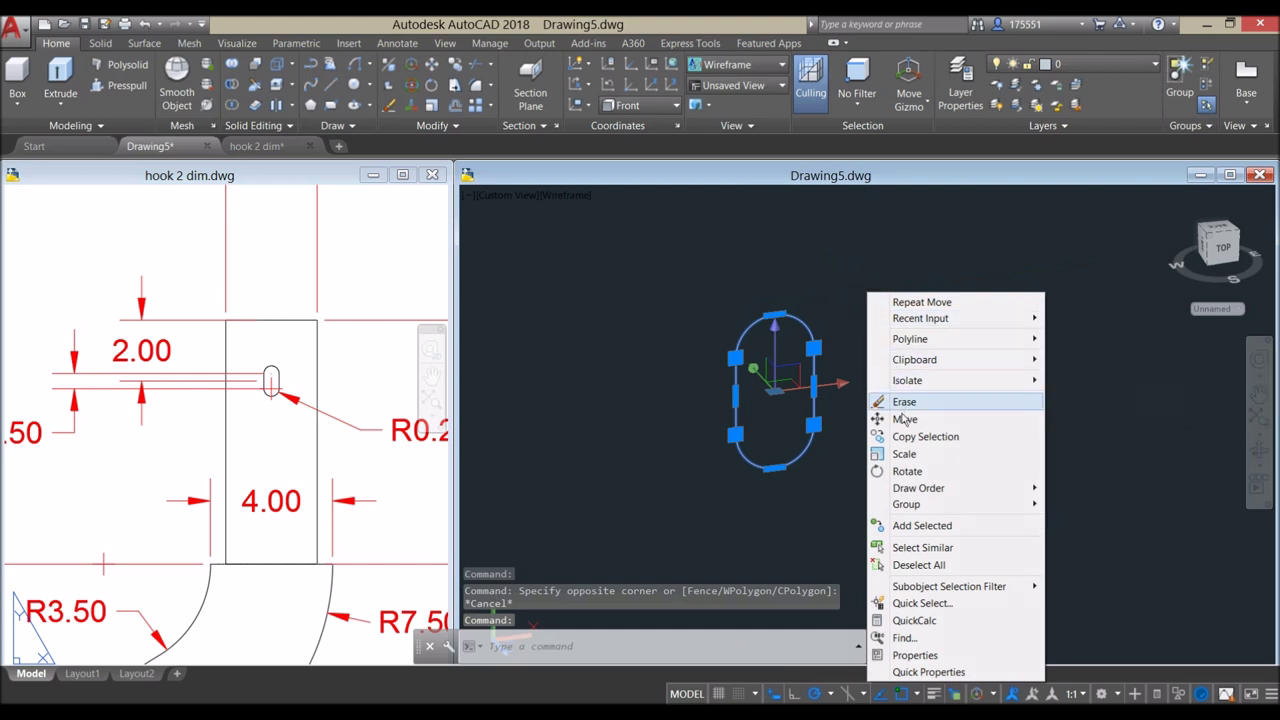
pyautogui.click(876, 418)
pyautogui.click(774, 393)
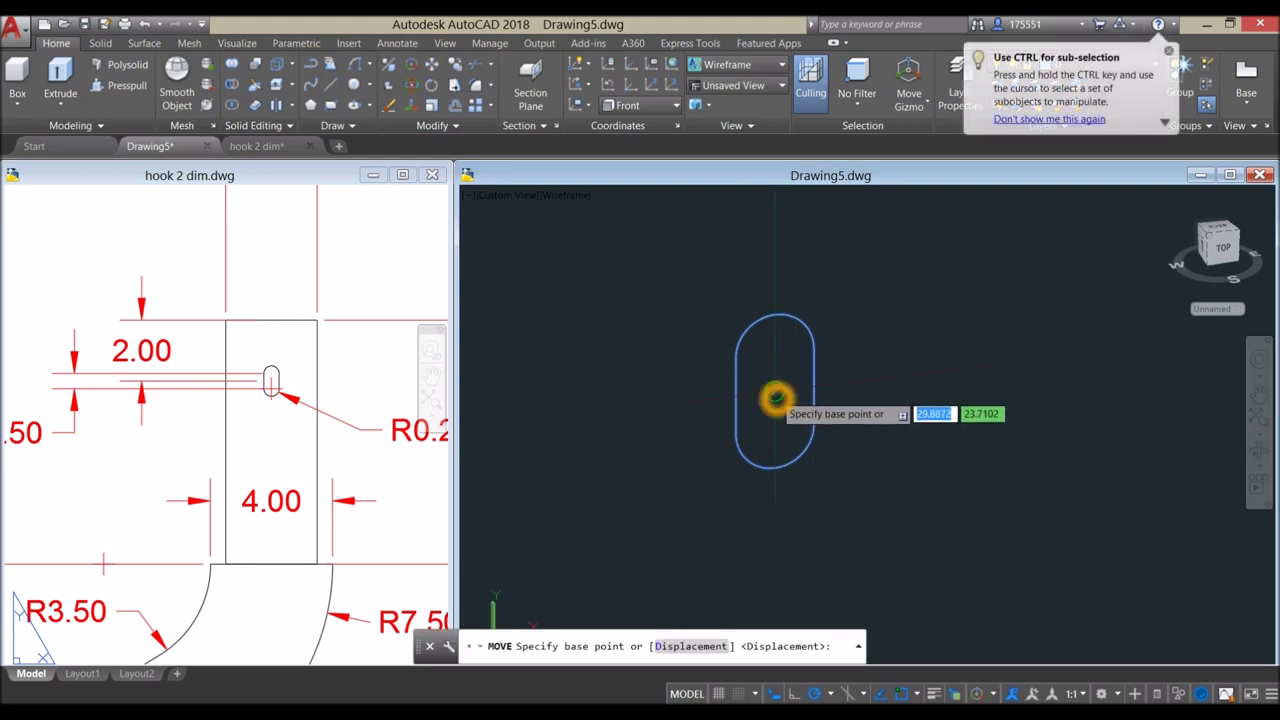
pyautogui.scroll(-8, 749, 412)
pyautogui.scroll(3, 666, 423)
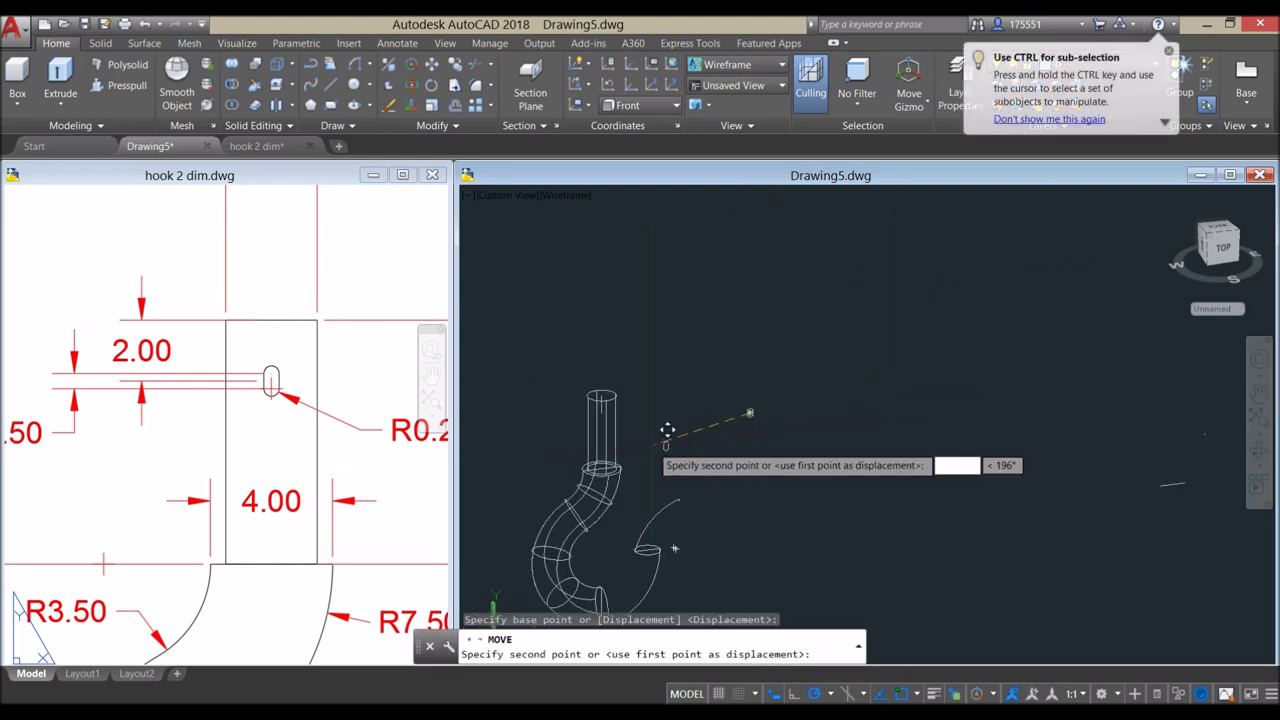
pyautogui.scroll(2, 591, 397)
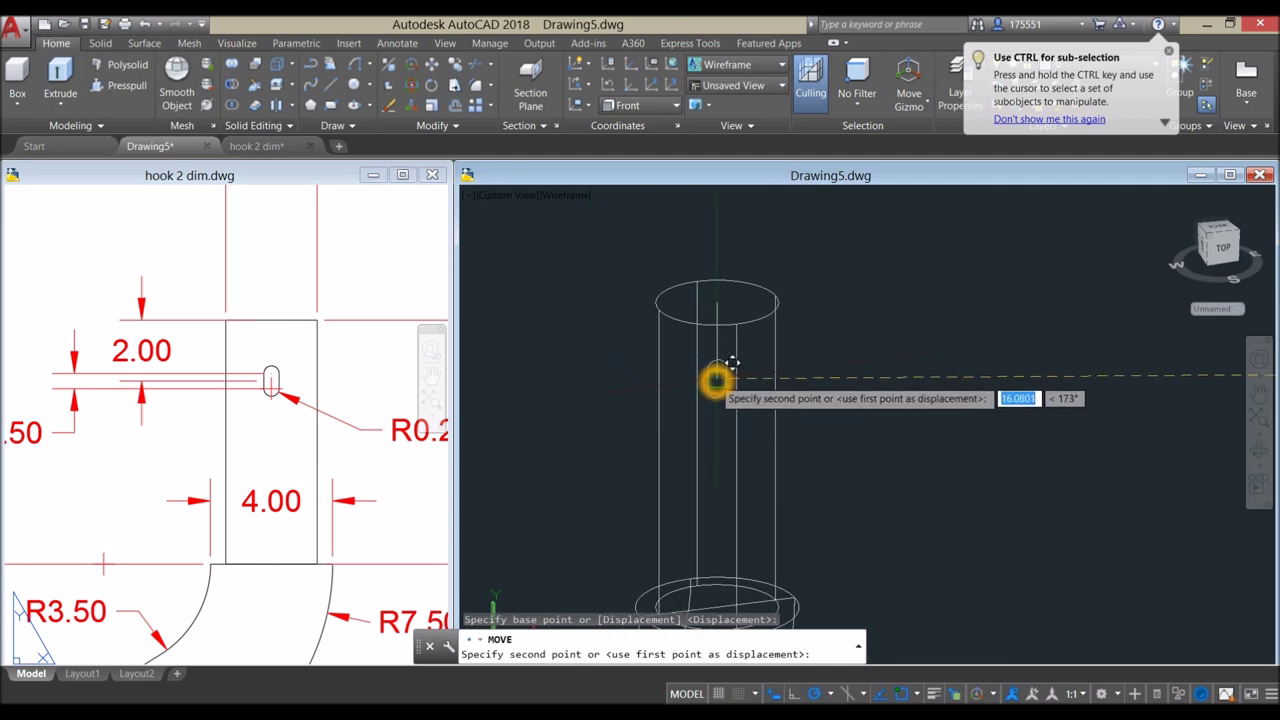
pyautogui.scroll(3, 733, 360)
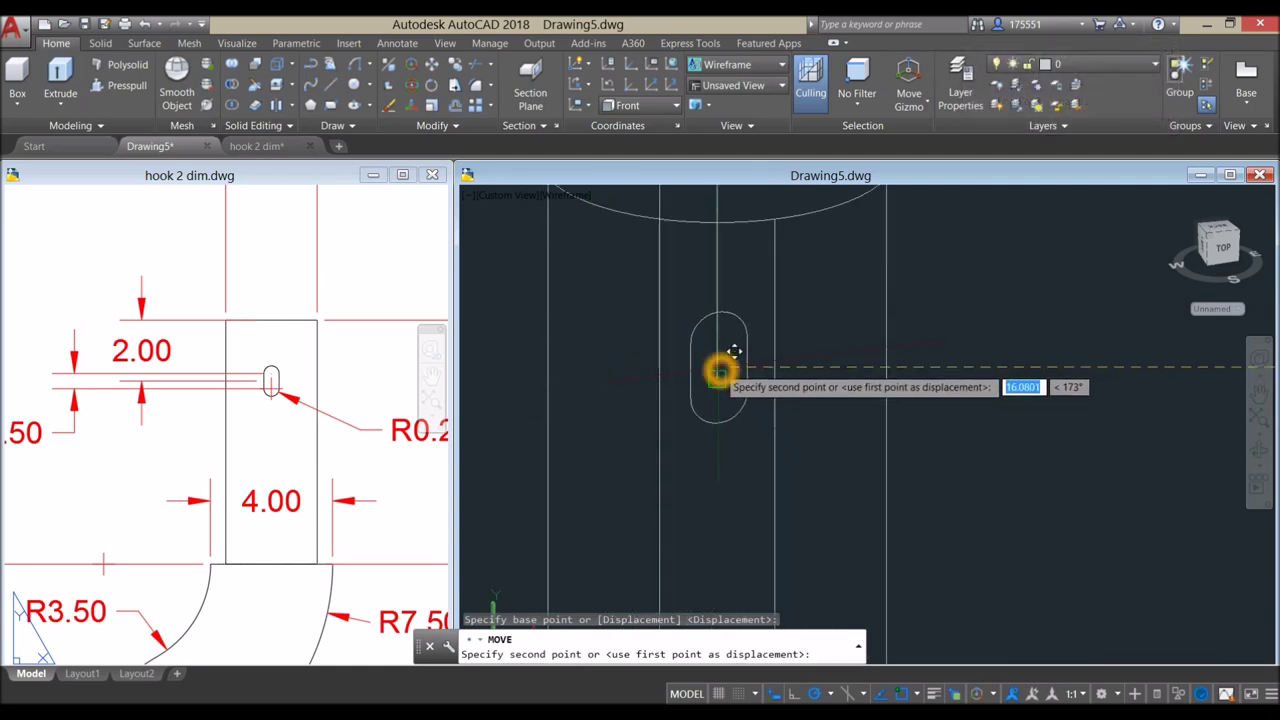
pyautogui.click(728, 362)
pyautogui.scroll(-4, 743, 349)
pyautogui.scroll(2, 760, 340)
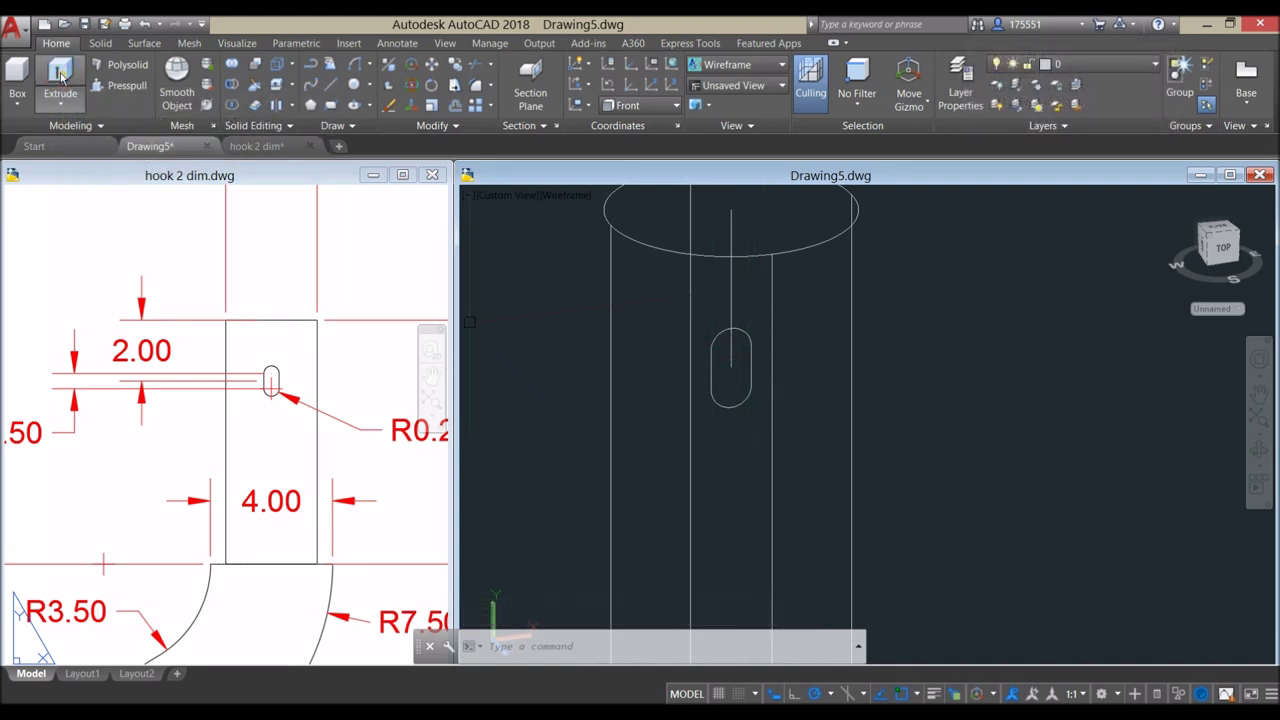
# - Extrude the slot outline into a long solid bar running horizontally out through the front of the shank
pyautogui.click(60, 78)
pyautogui.click(751, 366)
pyautogui.rightClick(869, 308)
pyautogui.click(900, 317)
pyautogui.scroll(-3, 893, 315)
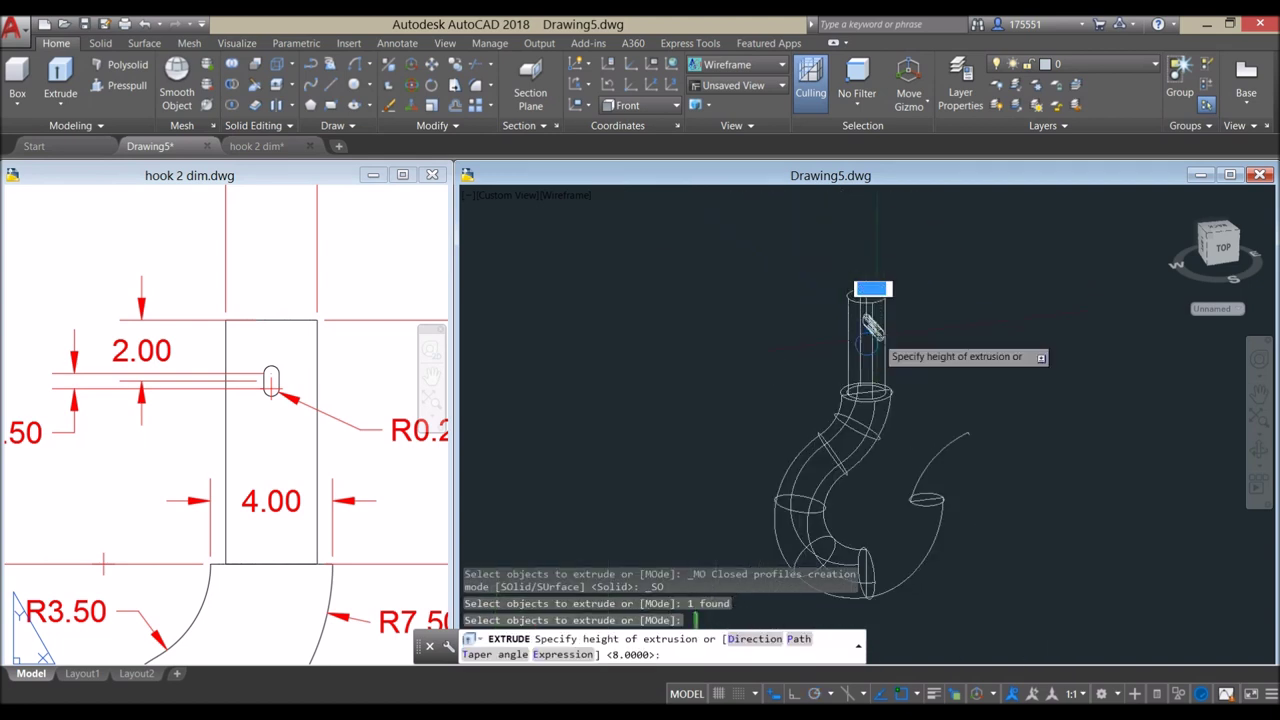
pyautogui.scroll(4, 871, 310)
pyautogui.moveTo(800, 200); pyautogui.dragTo(737, 242, button='middle')
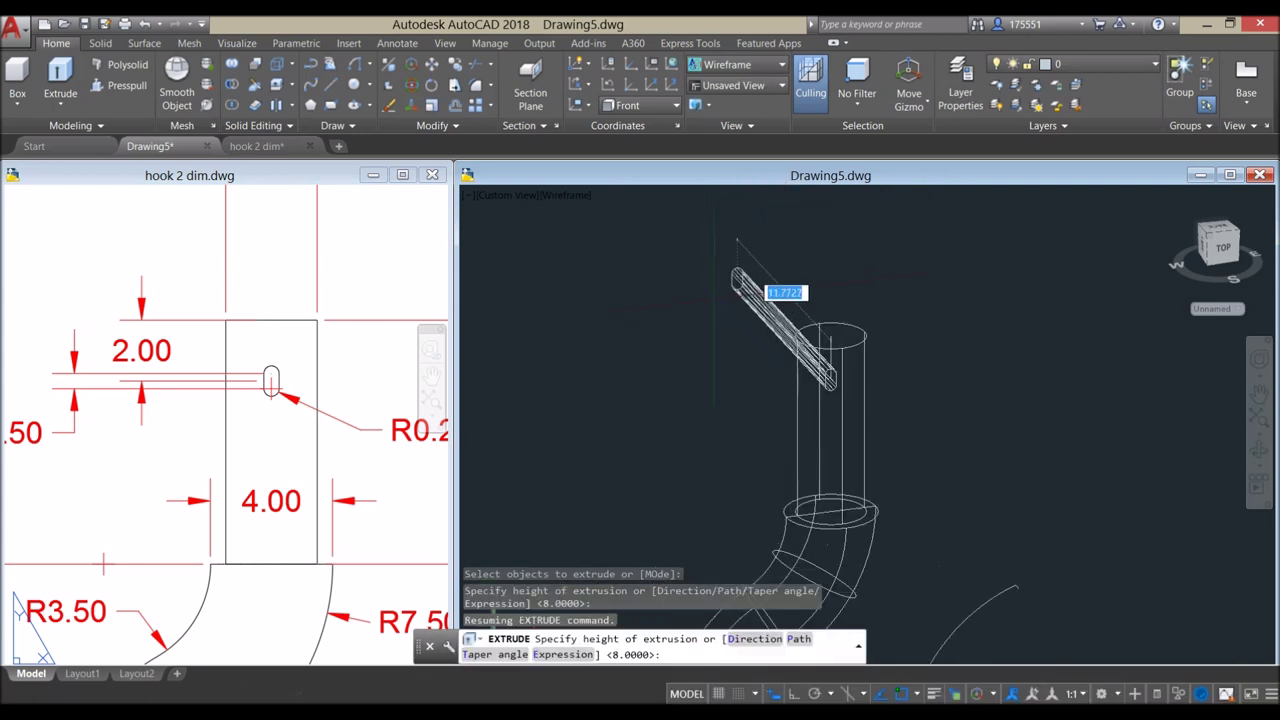
pyautogui.moveTo(1006, 454)
pyautogui.mouseDown(button='middle')
pyautogui.moveTo(717, 282)
pyautogui.moveTo(760, 300)
pyautogui.moveTo(824, 262)
pyautogui.mouseUp(button='middle')
pyautogui.press('Return')
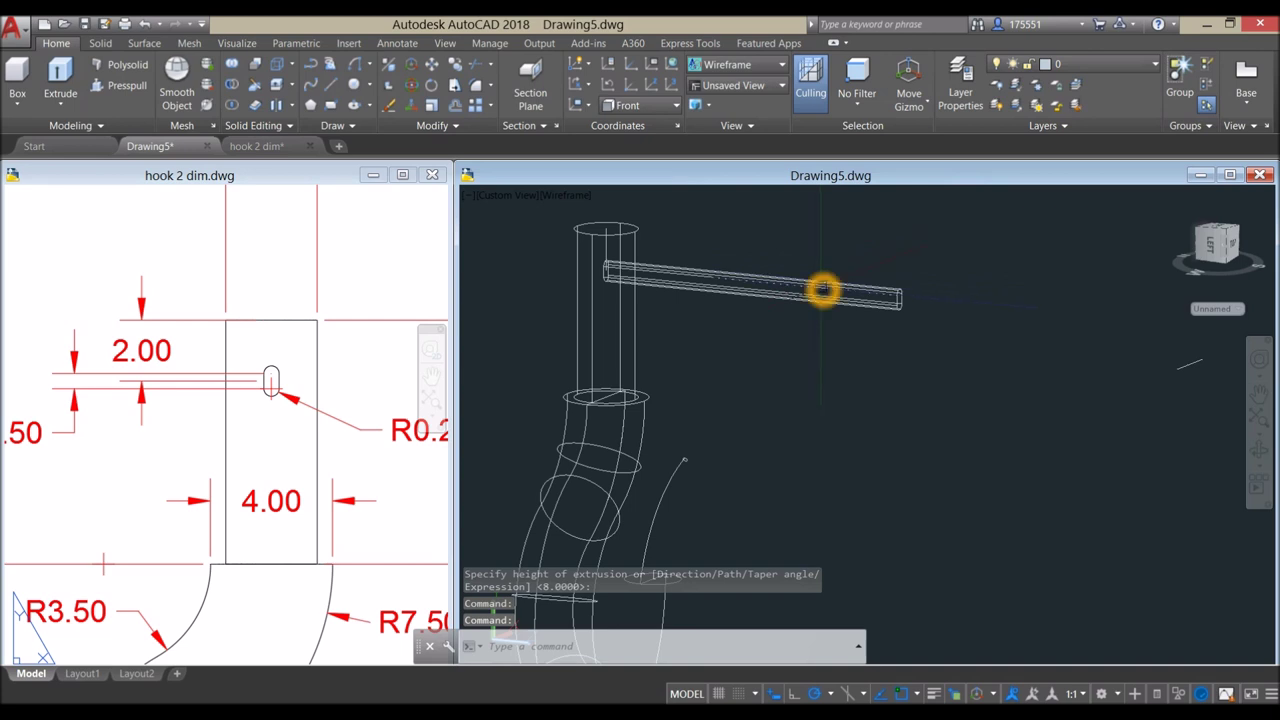
# - Move the slot bar about 6.09 units along negative Z so that it passes completely through the shank
pyautogui.click(822, 290)
pyautogui.rightClick(830, 238)
pyautogui.click(862, 337)
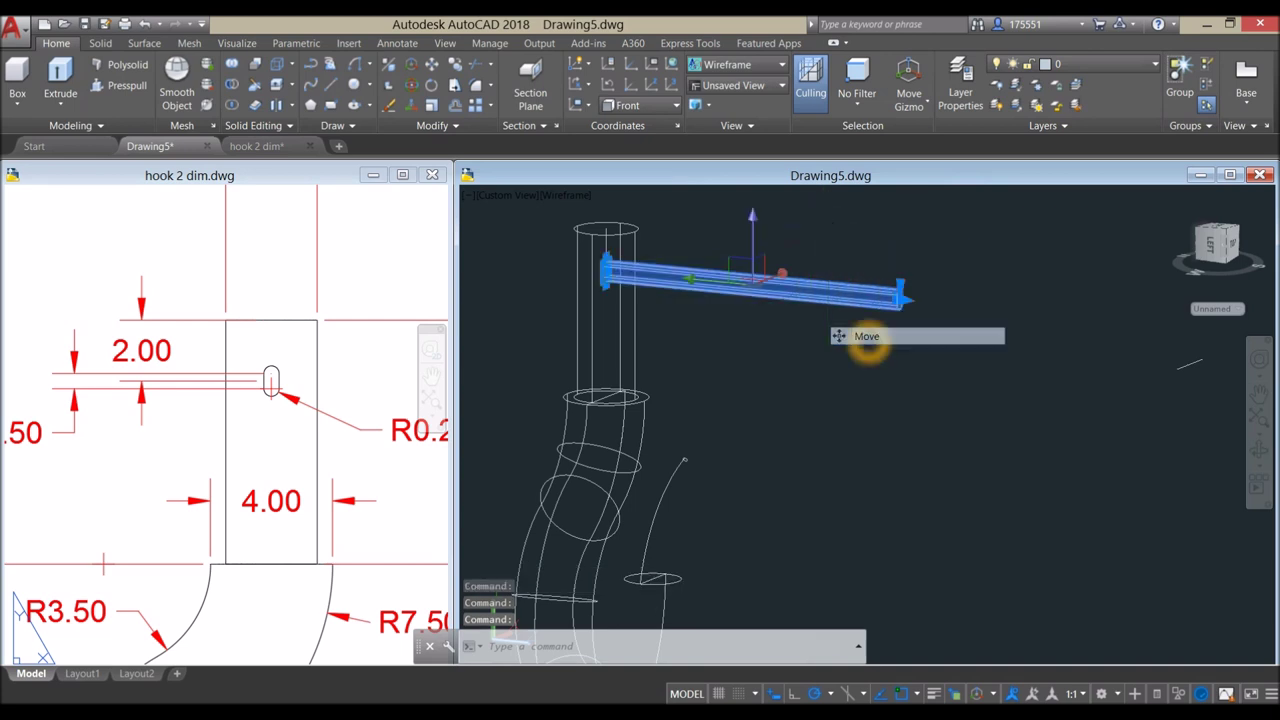
pyautogui.click(903, 408)
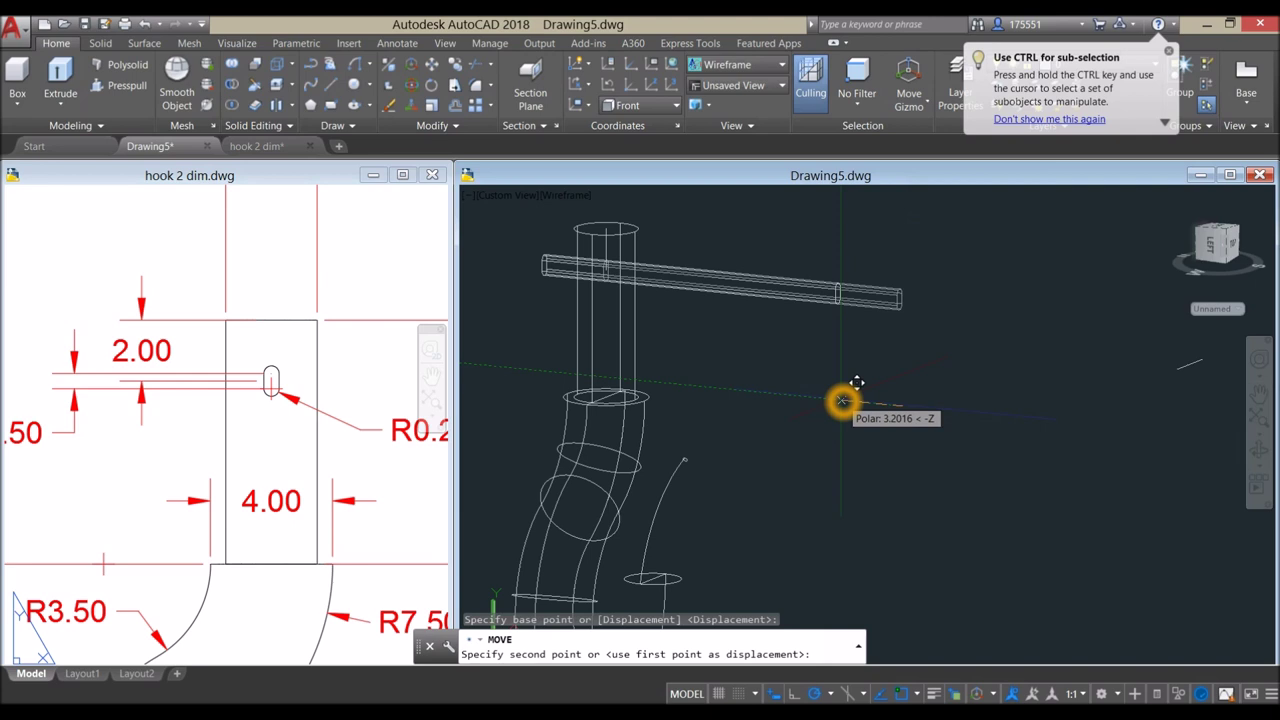
pyautogui.scroll(-3, 843, 399)
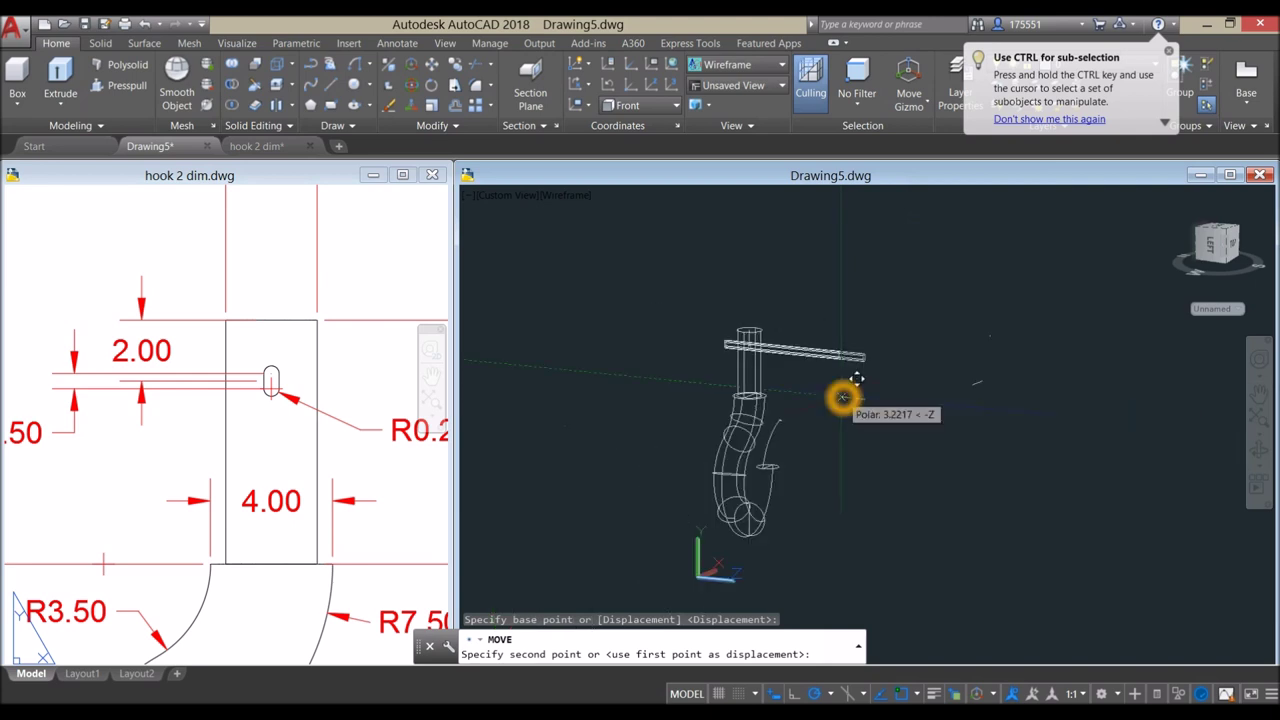
pyautogui.scroll(3, 843, 398)
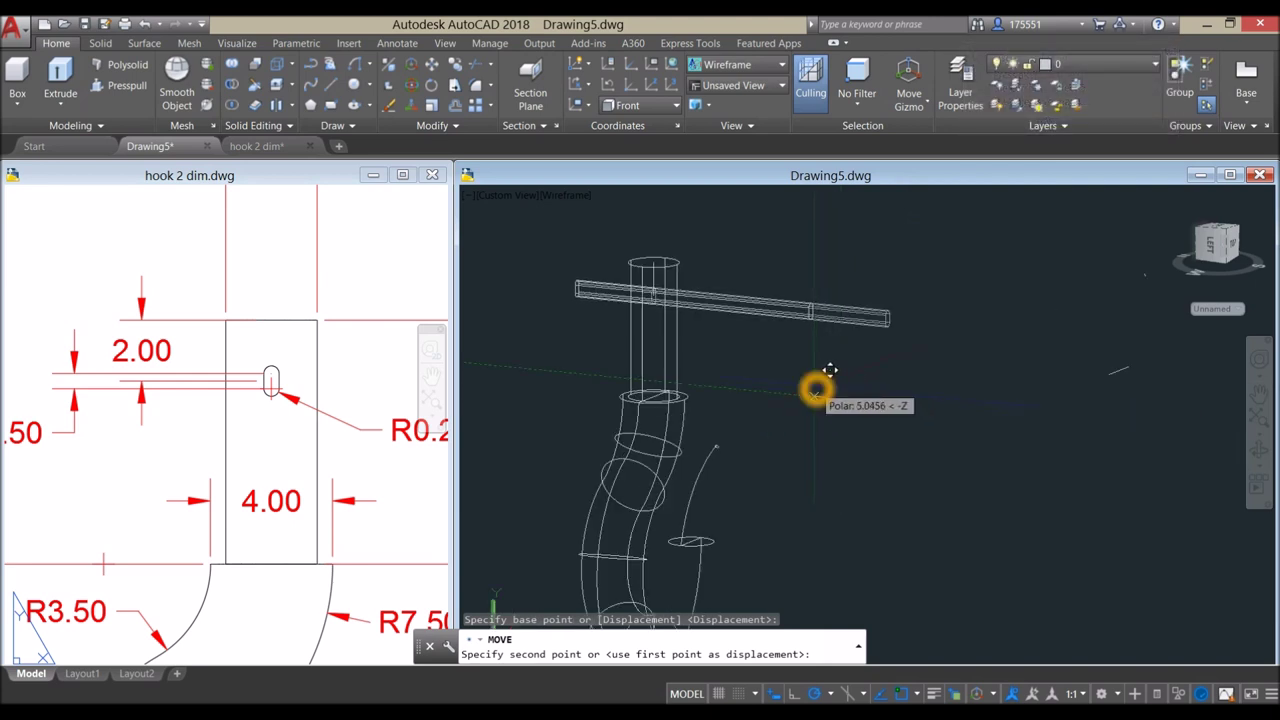
pyautogui.scroll(-3, 815, 397)
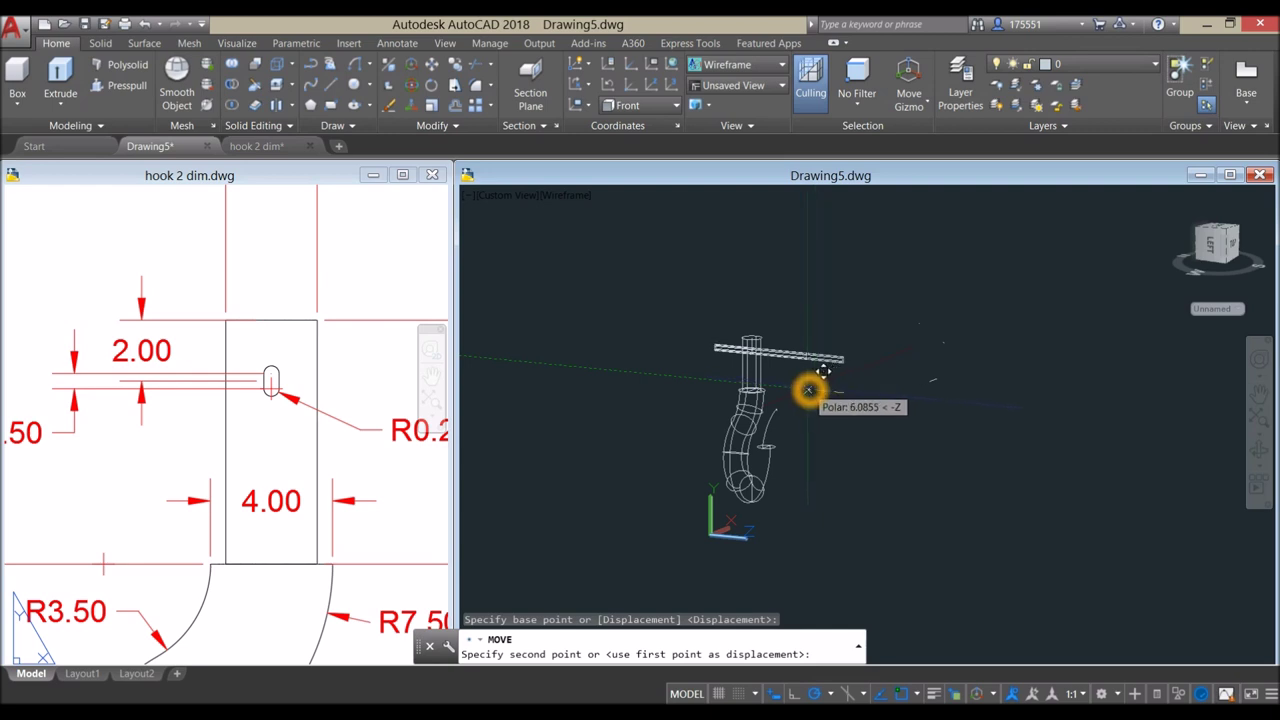
pyautogui.click(808, 390)
pyautogui.scroll(5, 760, 360)
pyautogui.keyDown('shift'); pyautogui.moveTo(1000, 400); pyautogui.dragTo(990, 445, button='middle'); pyautogui.keyUp('shift')
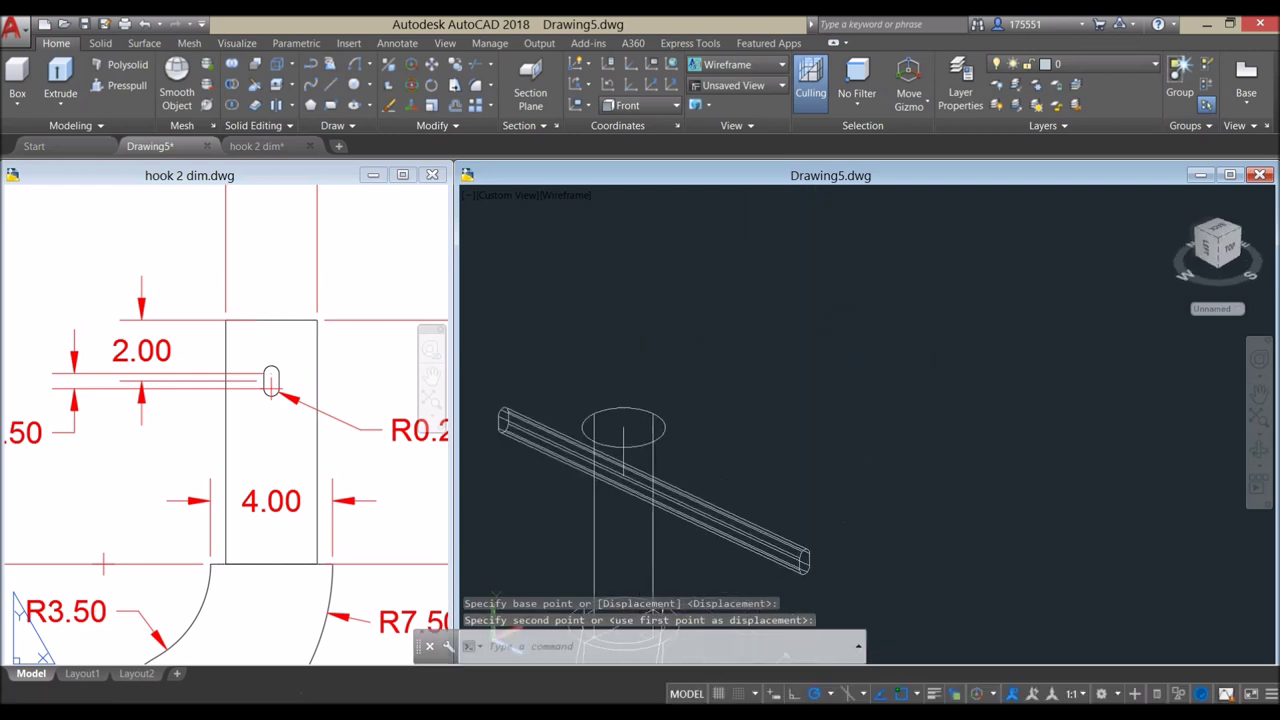
# - Subtract the slot bar from the shank cylinder to cut the through slot
pyautogui.scroll(-3, 723, 371)
pyautogui.keyDown('shift'); pyautogui.moveTo(723, 371); pyautogui.dragTo(777, 286, button='middle'); pyautogui.keyUp('shift')
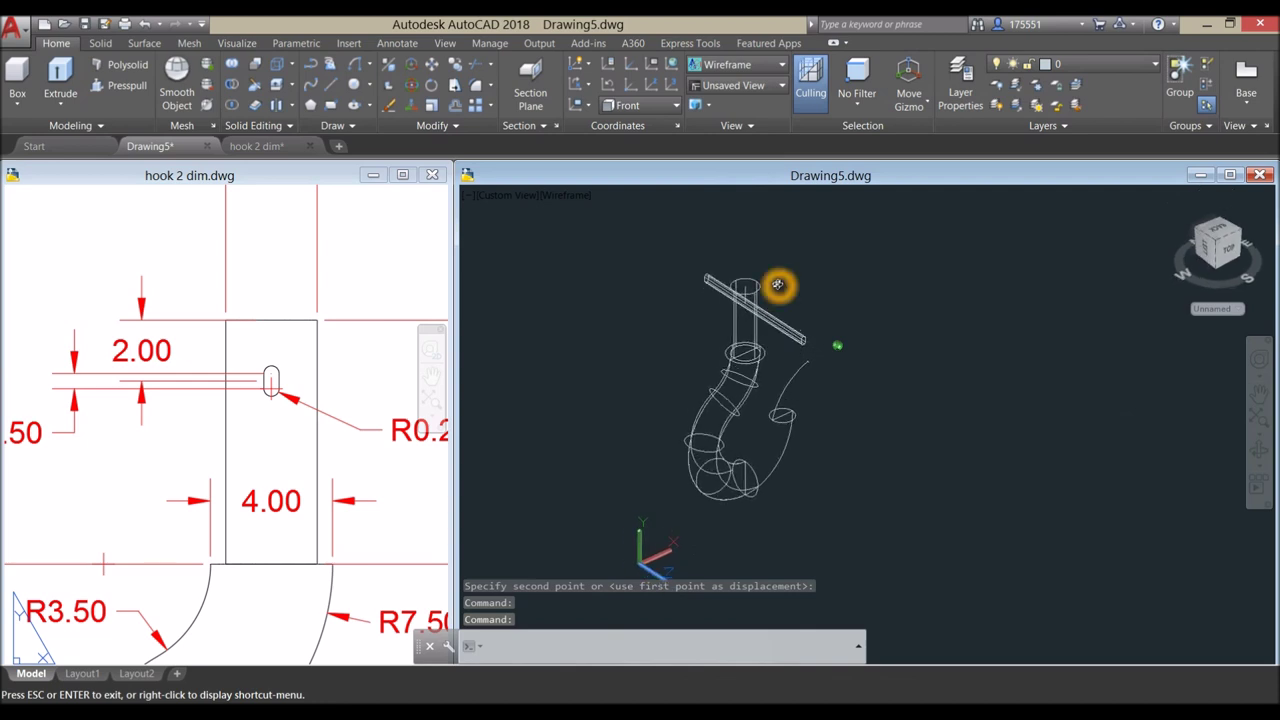
pyautogui.click(238, 88)
pyautogui.scroll(5, 766, 286)
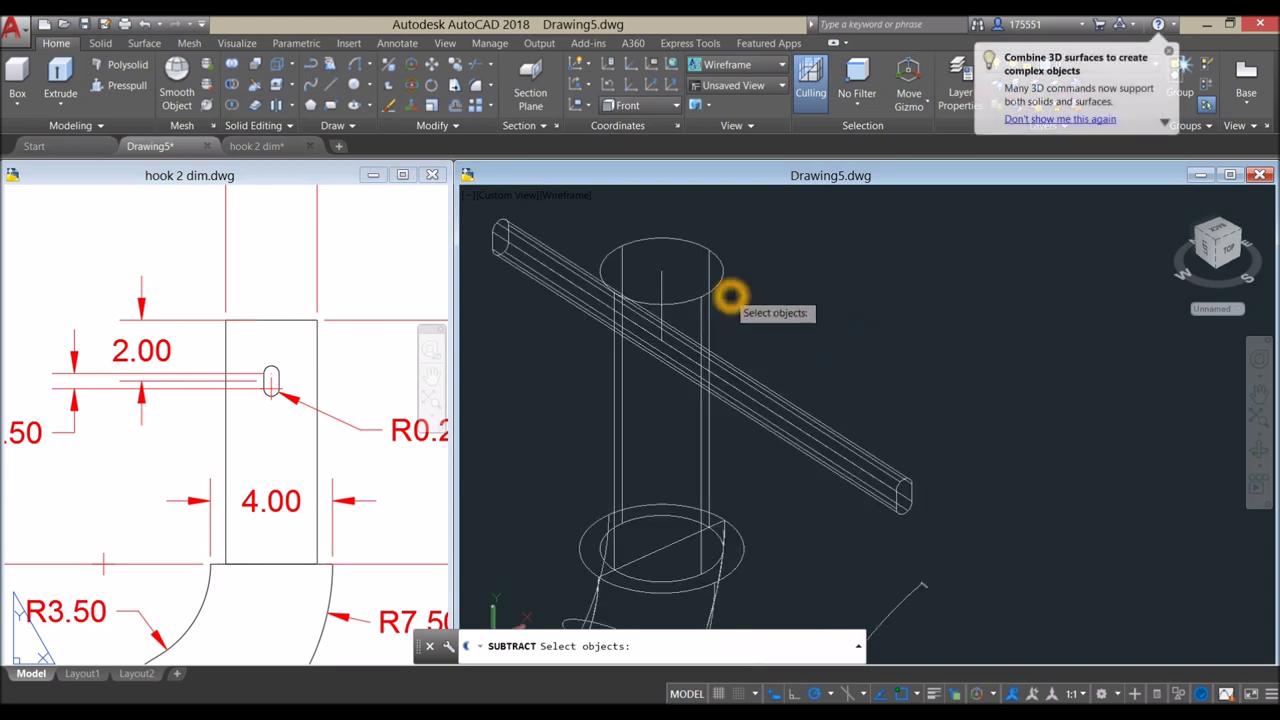
pyautogui.click(722, 288)
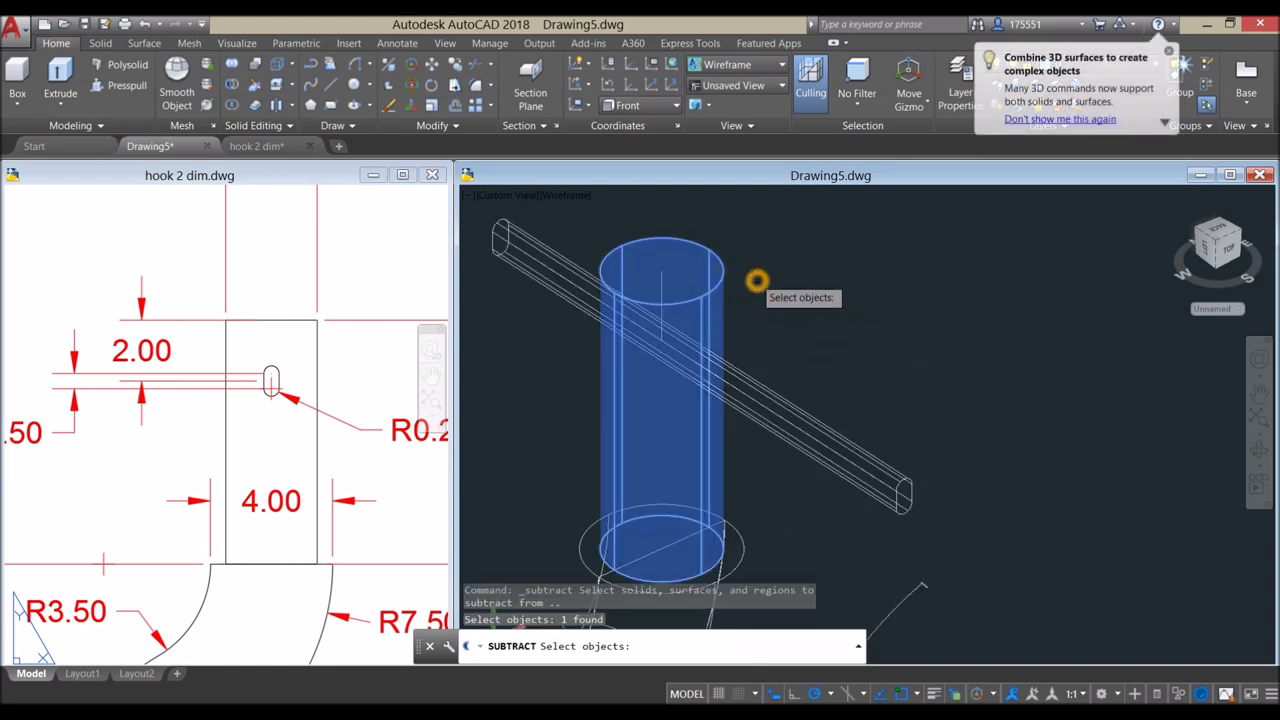
pyautogui.press('Return')
pyautogui.click(764, 390)
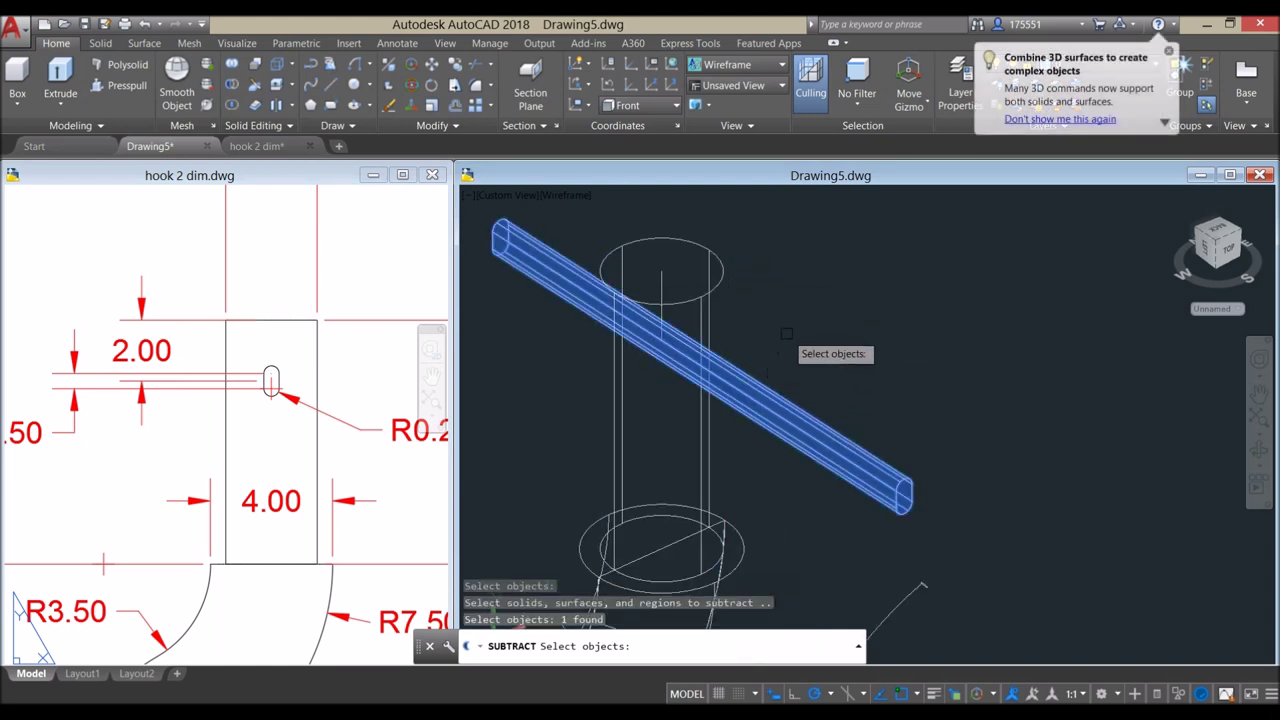
pyautogui.press('Return')
# - Set the visual style to Shaded with edges and inspect the slotted shank and whole hook
pyautogui.click(563, 195)
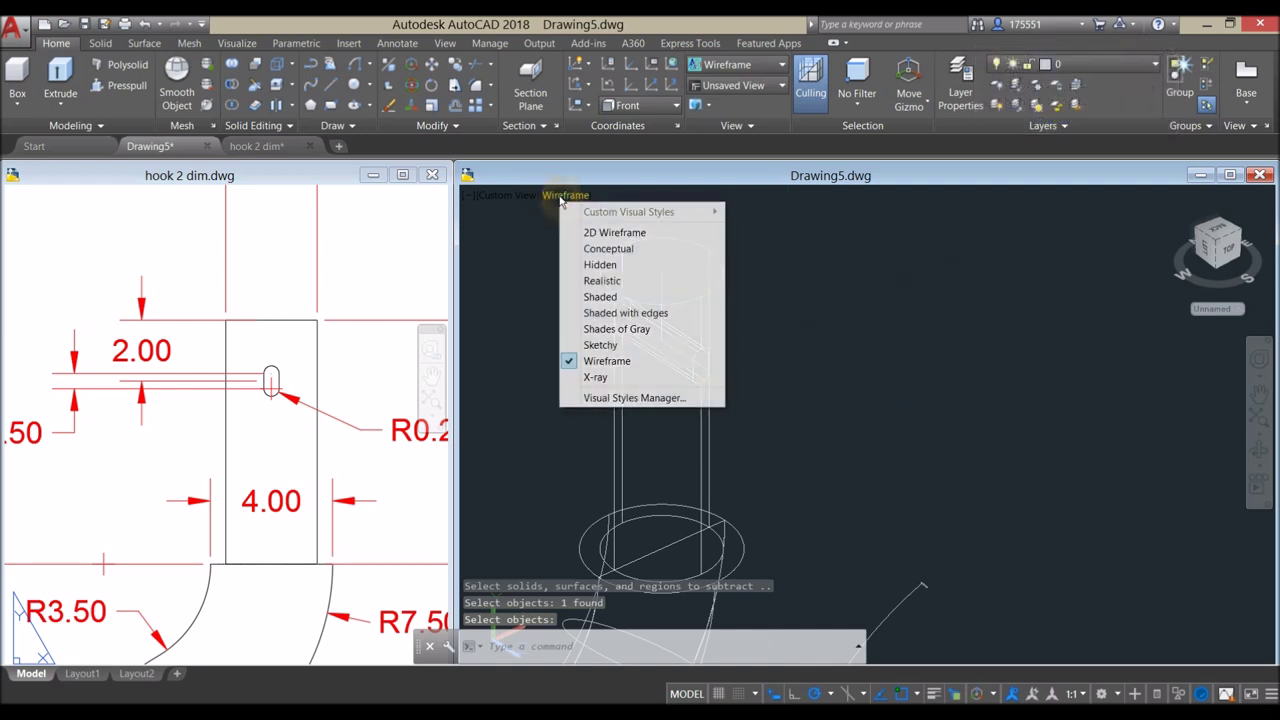
pyautogui.click(612, 313)
pyautogui.keyDown('shift'); pyautogui.moveTo(769, 362); pyautogui.dragTo(723, 329, button='middle'); pyautogui.keyUp('shift')
pyautogui.scroll(-6, 723, 329)
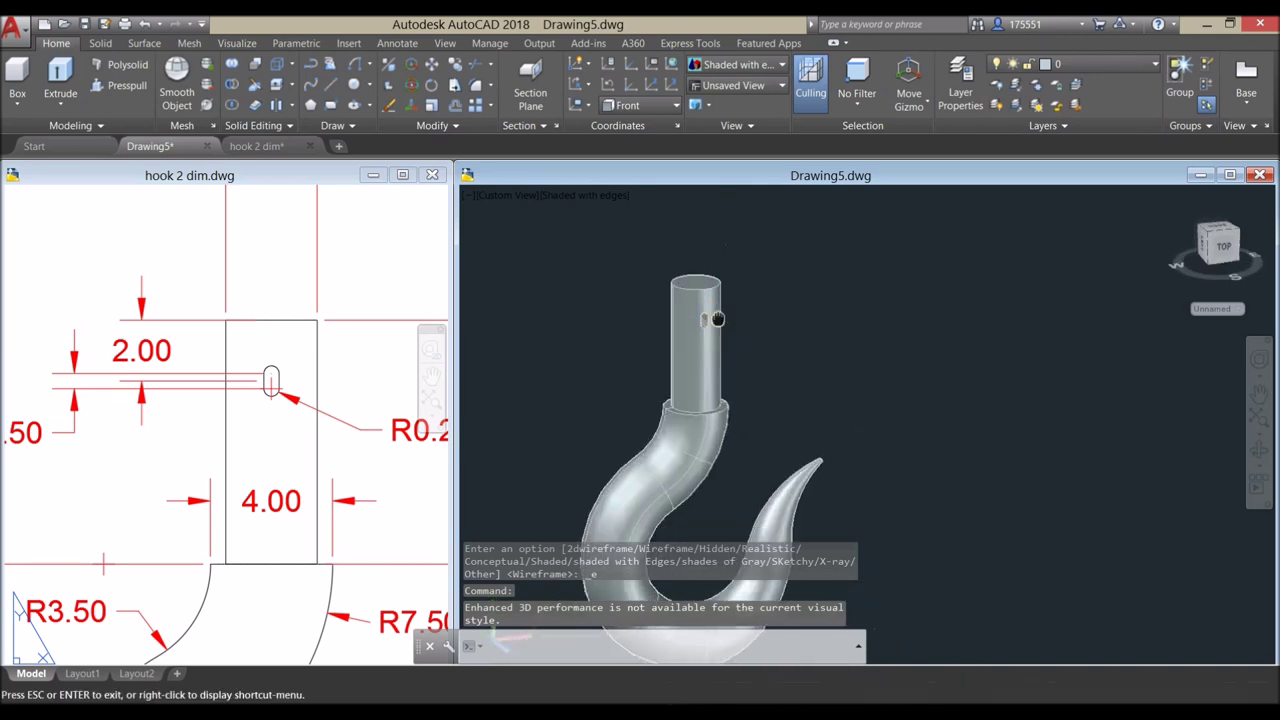
pyautogui.press('Escape')
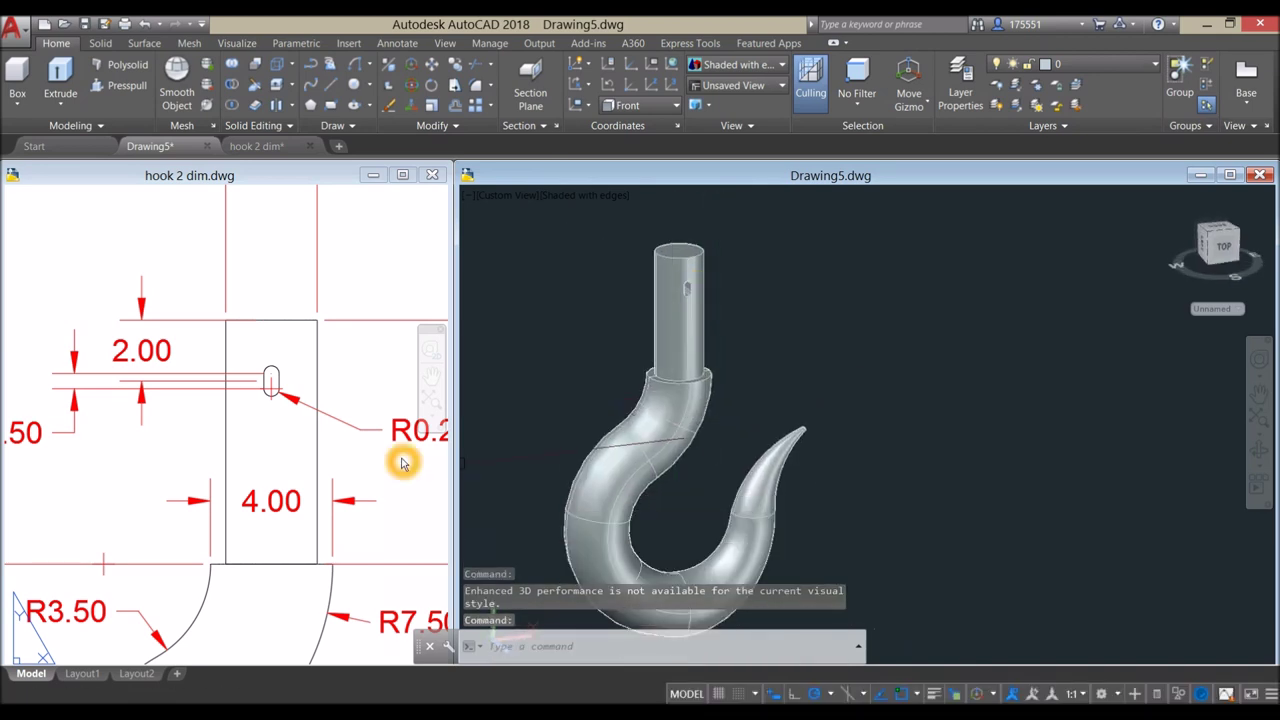
# - Examine the radius dimensions around the hook's neck and inner curve in hook 2 dim.dwg
pyautogui.click(403, 464)
pyautogui.scroll(-5, 400, 455)
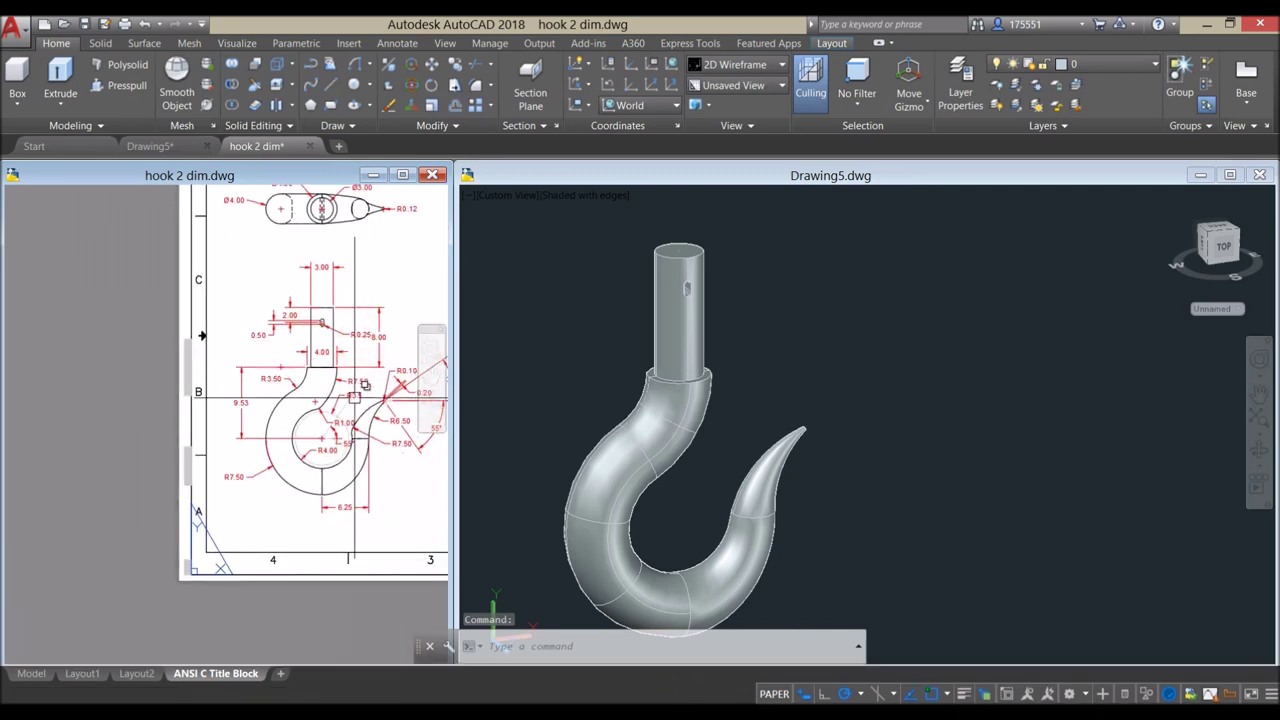
pyautogui.scroll(6, 355, 397)
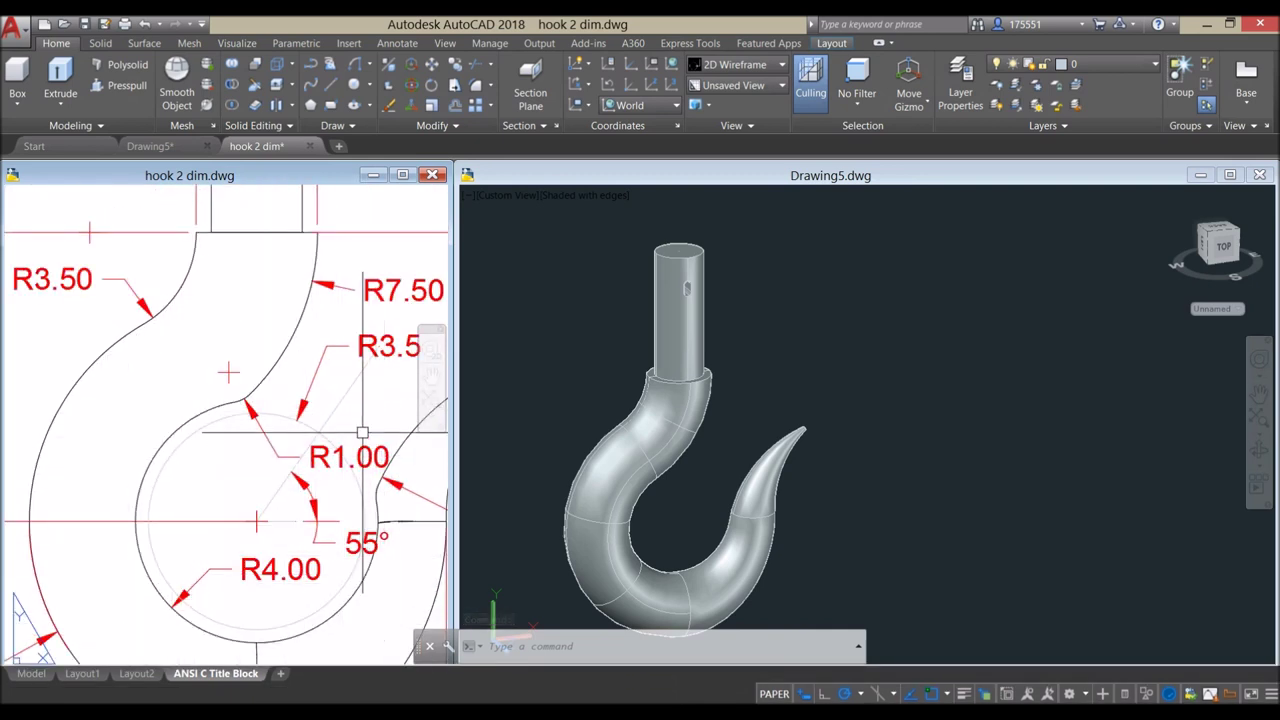
# - Check the inner-curve dimensions in hook 2 dim.dwg and draw a matching circle of radius 4 at the inner curve's centre in Drawing5's Front view
pyautogui.click(221, 407)
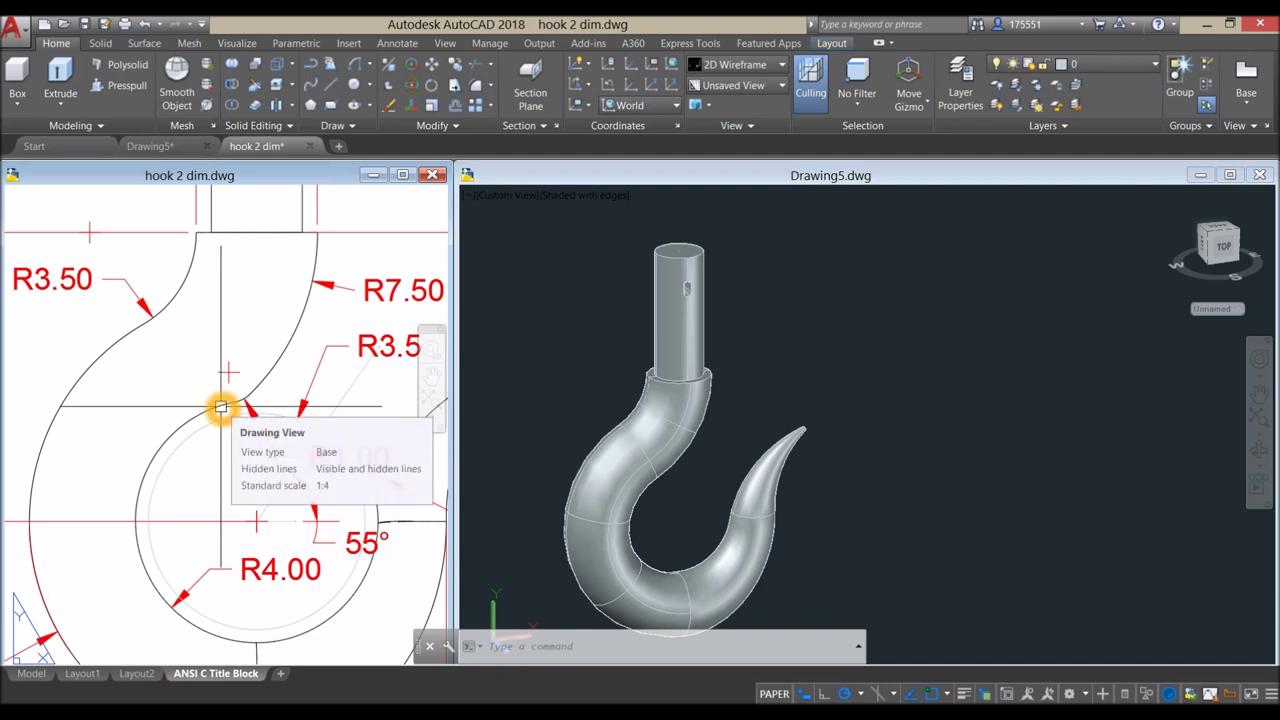
pyautogui.click(221, 407)
pyautogui.press('Escape')
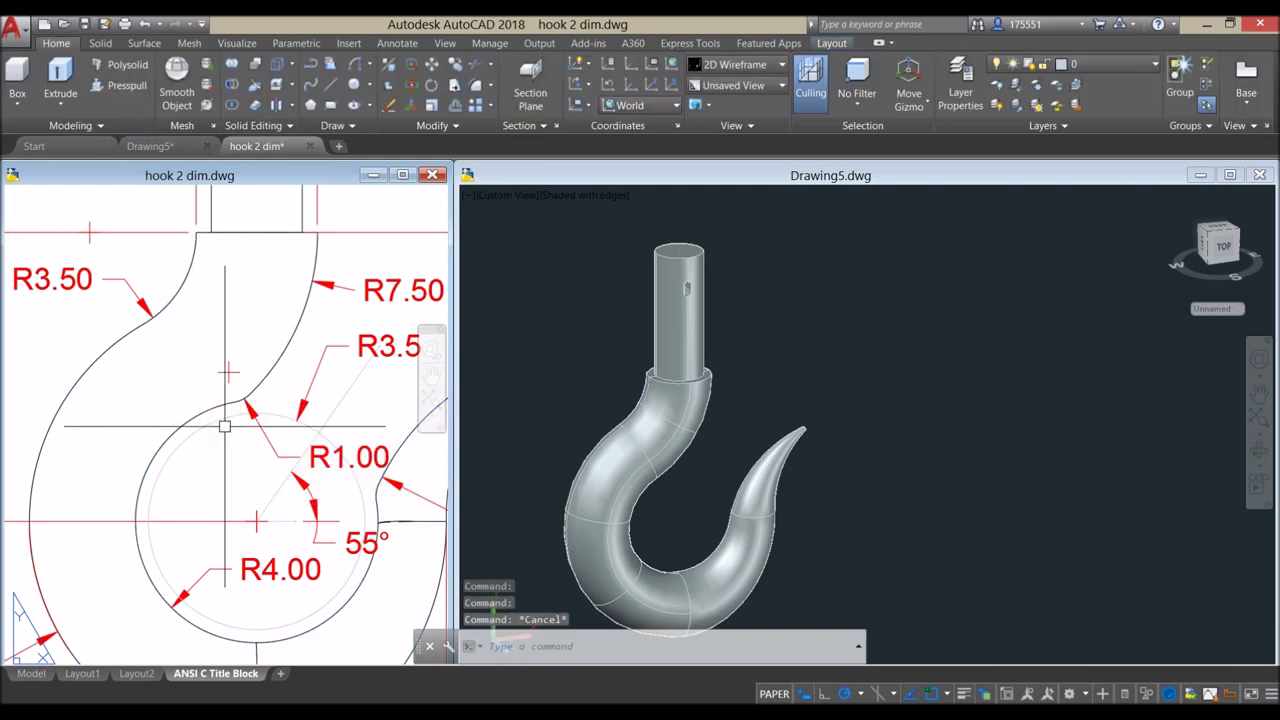
pyautogui.click(277, 585)
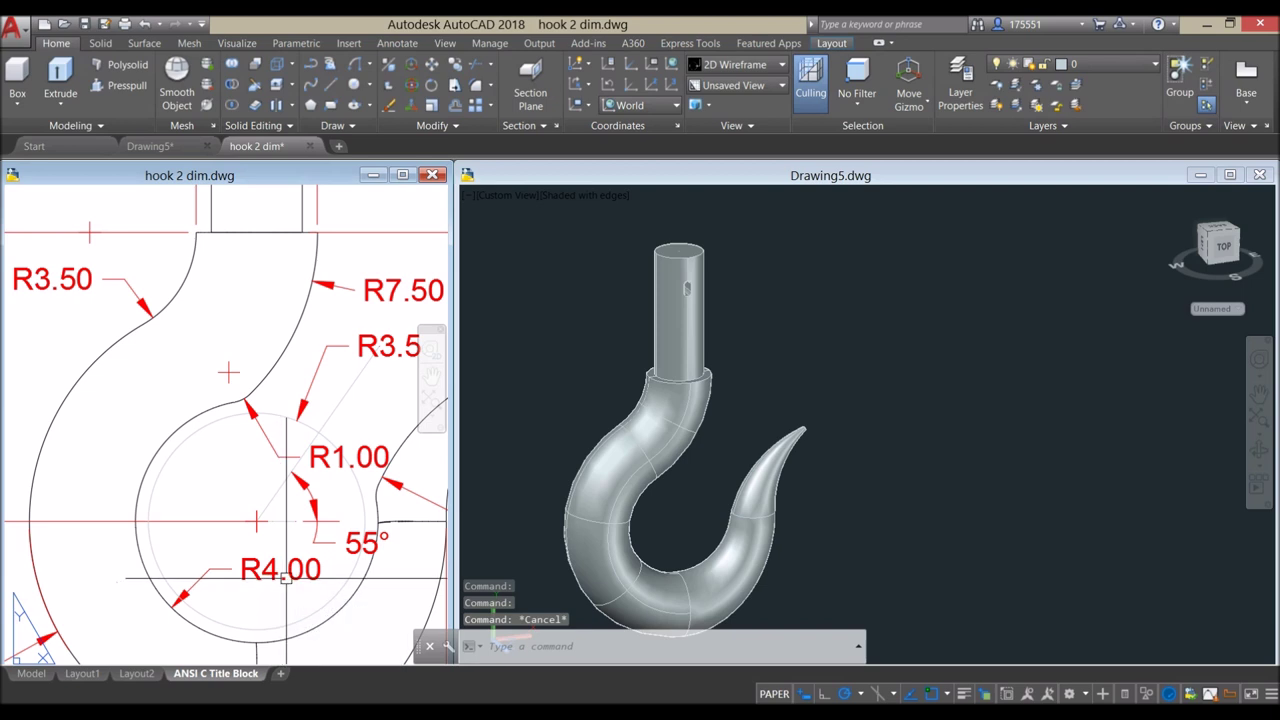
pyautogui.click(700, 528)
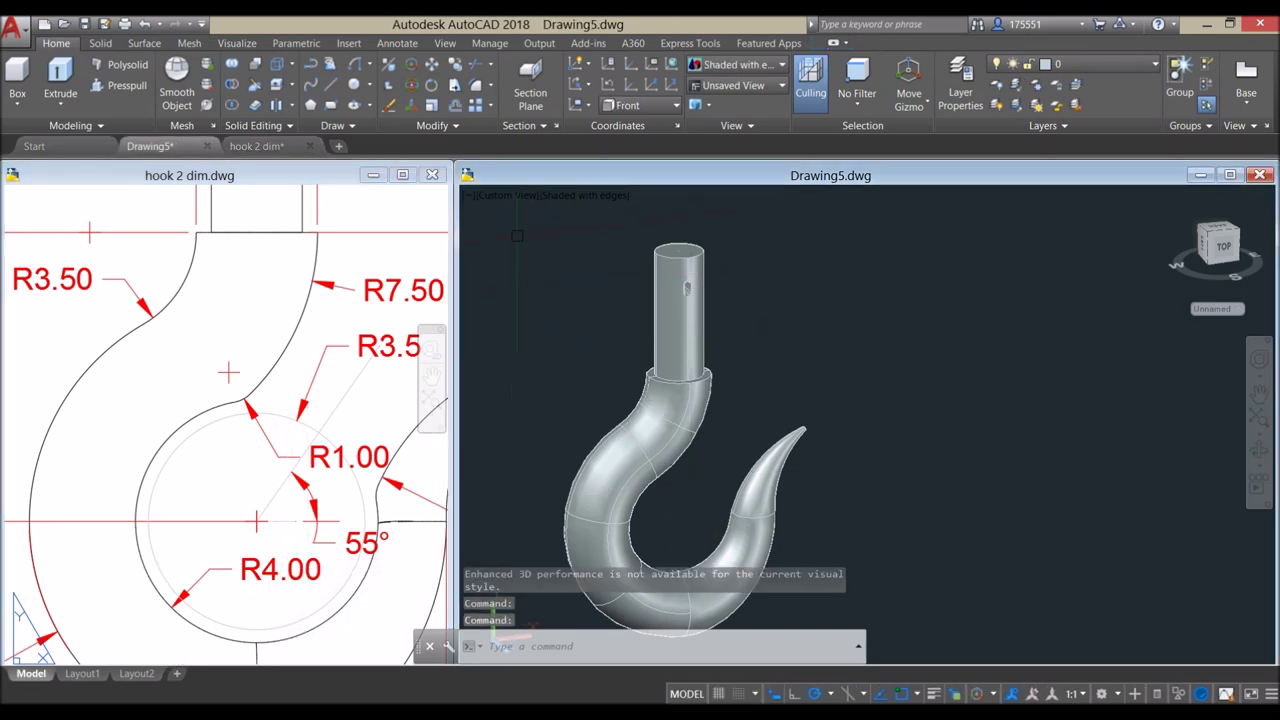
pyautogui.click(521, 196)
pyautogui.click(556, 297)
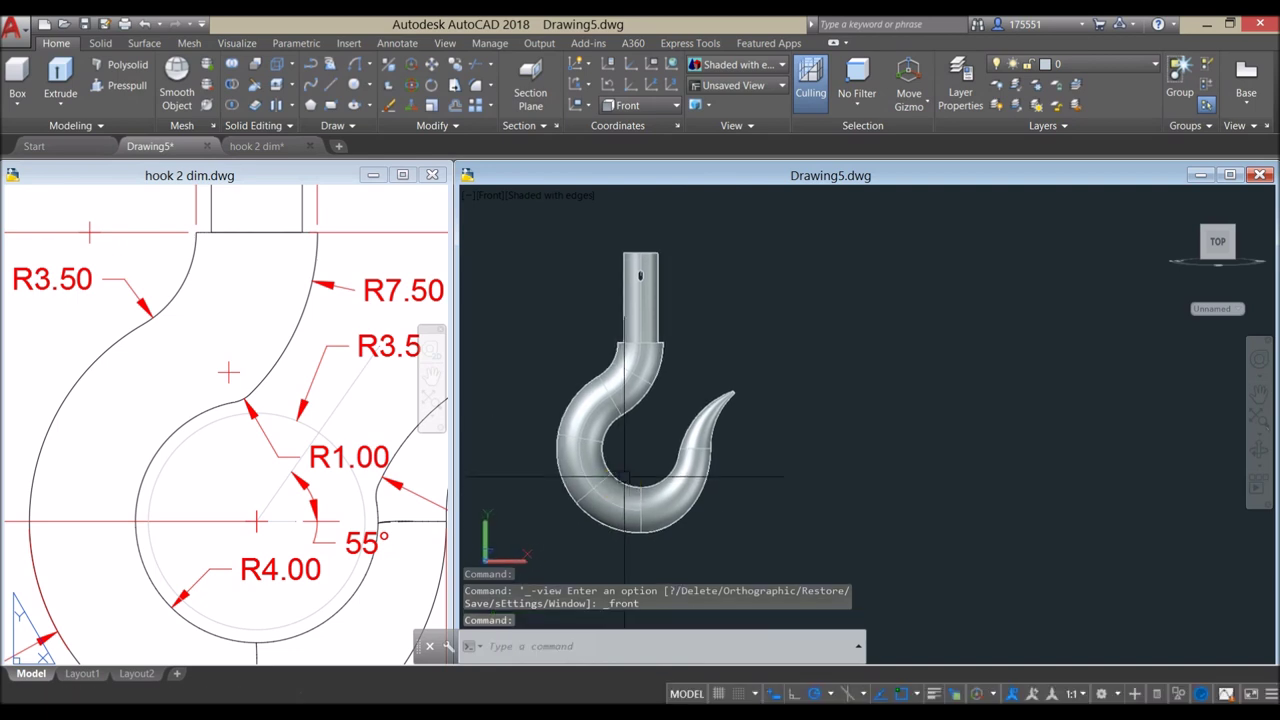
pyautogui.scroll(2, 636, 461)
pyautogui.press('Return')
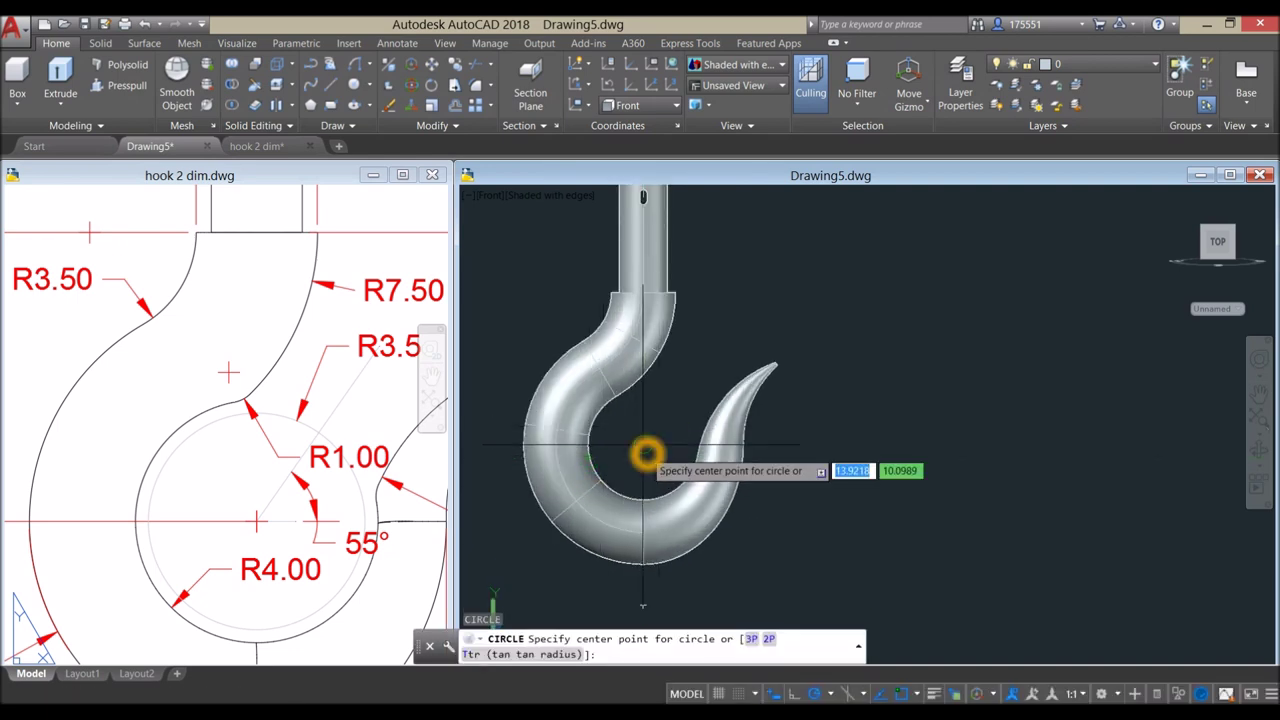
pyautogui.click(643, 442)
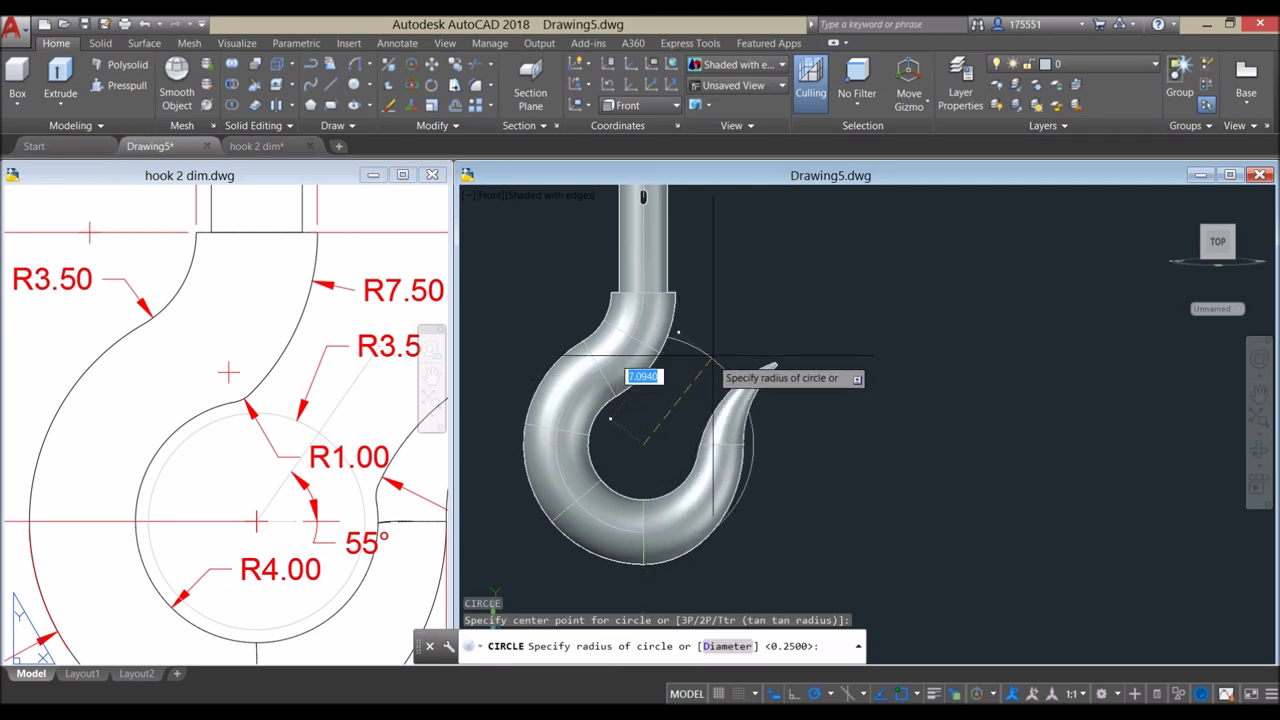
pyautogui.press('Return')
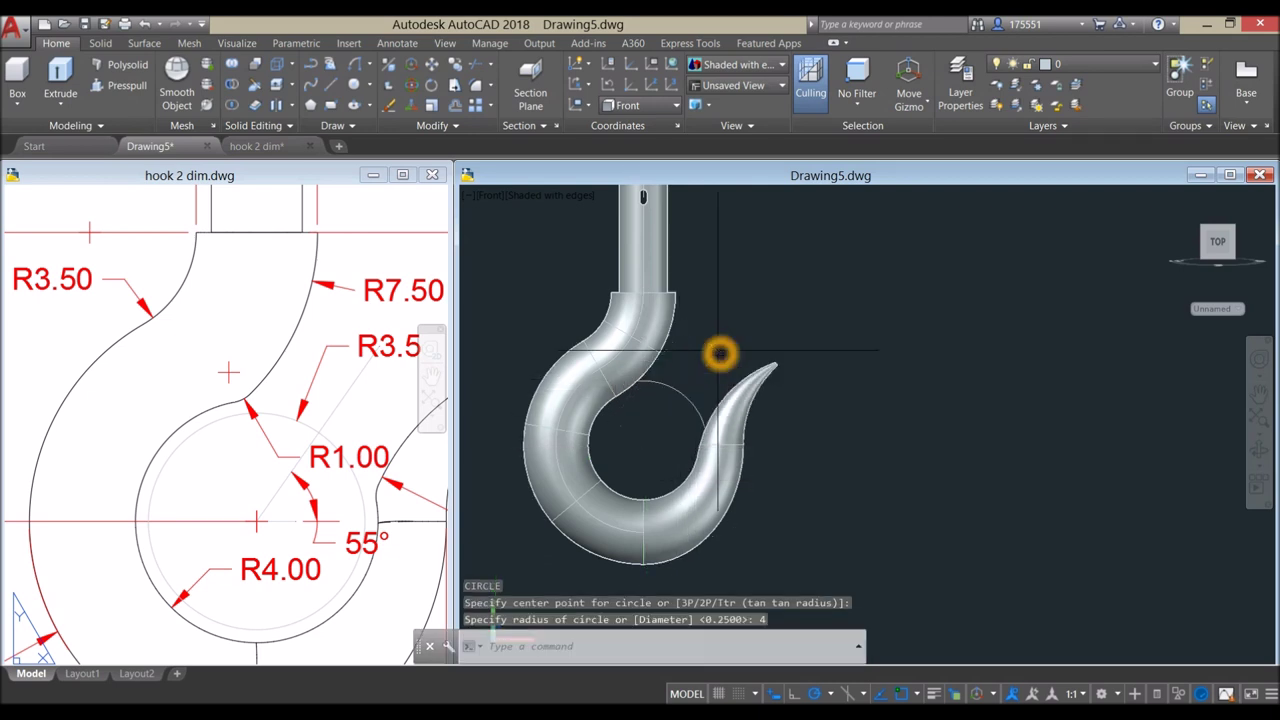
# - Set the visual style to X-ray and check the radius 4 circle against the hook's inner curve
pyautogui.click(550, 196)
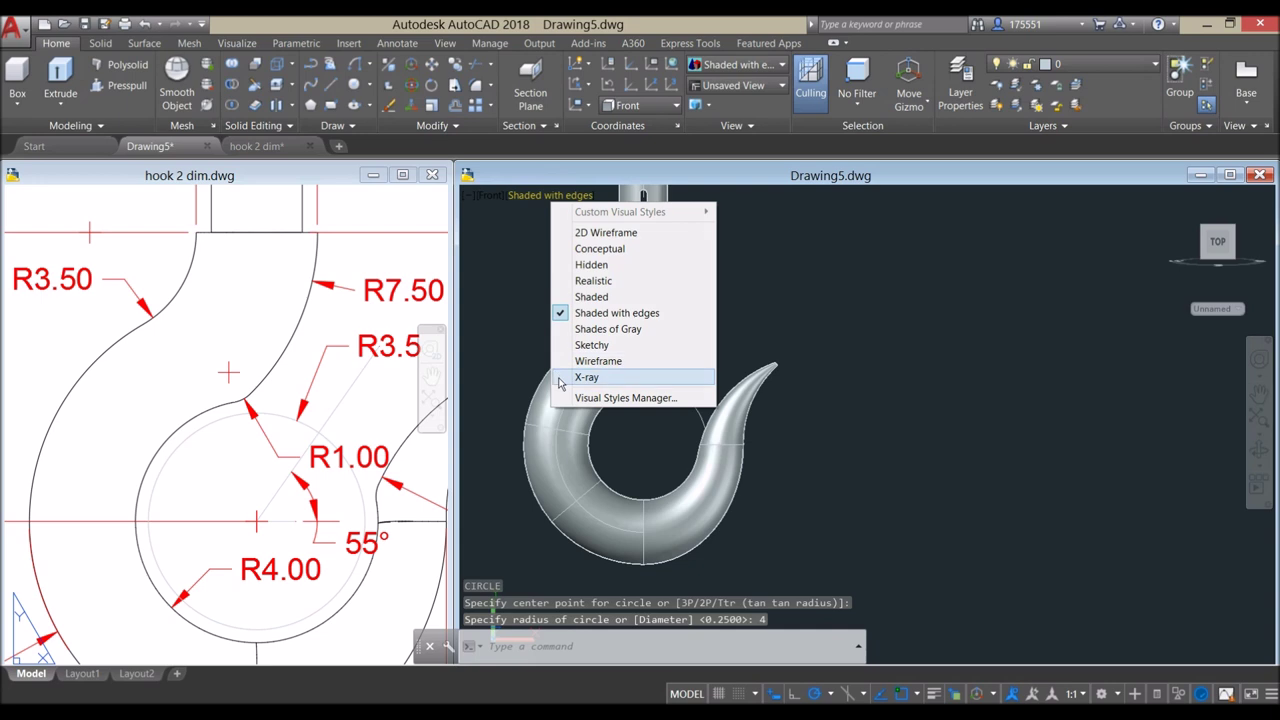
pyautogui.click(590, 376)
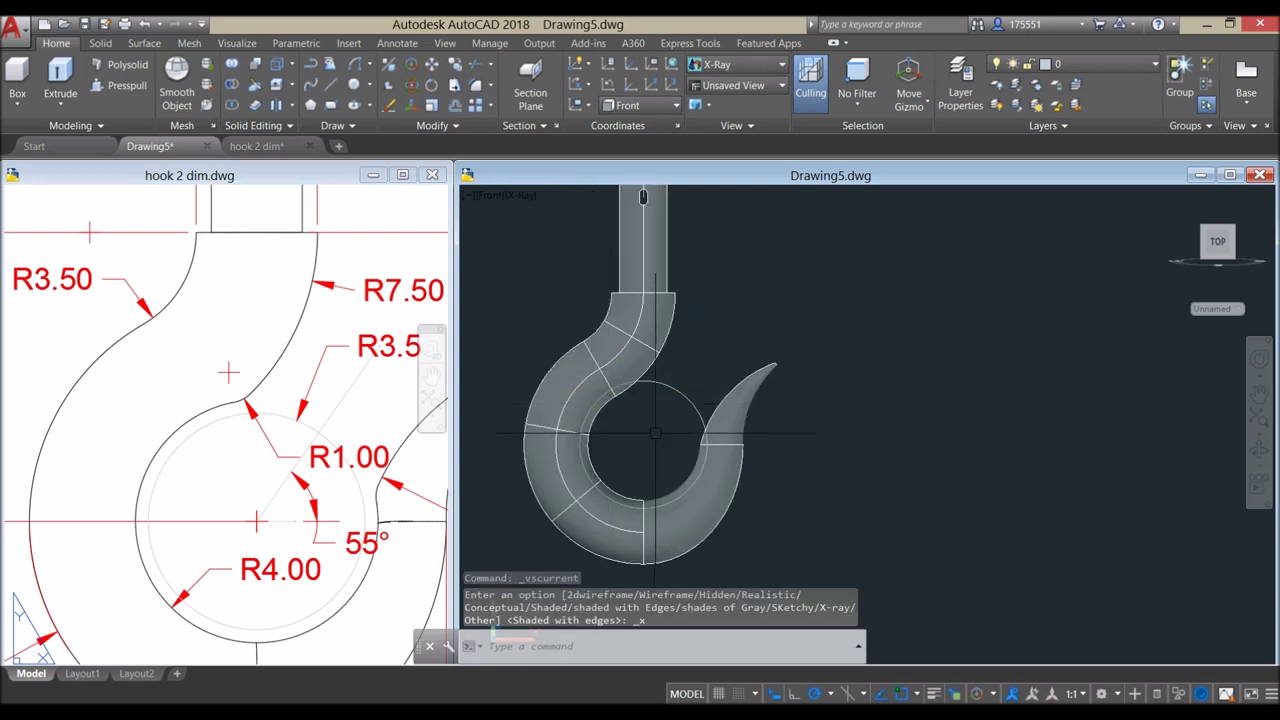
pyautogui.click(682, 398)
pyautogui.press('Escape')
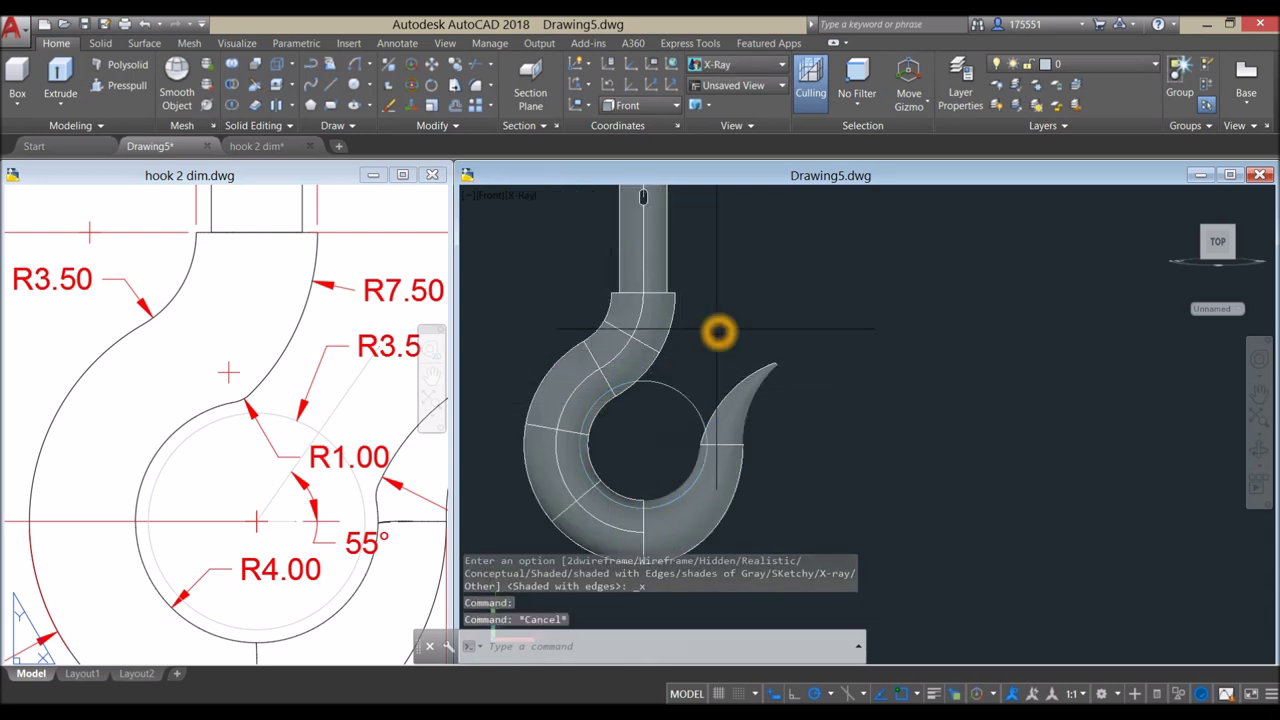
# - Erase the leftover objects lying beside the hook
pyautogui.scroll(-4, 715, 333)
pyautogui.keyDown('shift'); pyautogui.moveTo(715, 333); pyautogui.dragTo(678, 362, button='middle'); pyautogui.keyUp('shift')
pyautogui.click(1089, 443)
pyautogui.click(954, 293)
pyautogui.press('Delete')
# - Extrude the radius 4 circle into a long solid cylinder extending well behind the hook
pyautogui.scroll(6, 728, 302)
pyautogui.click(718, 347)
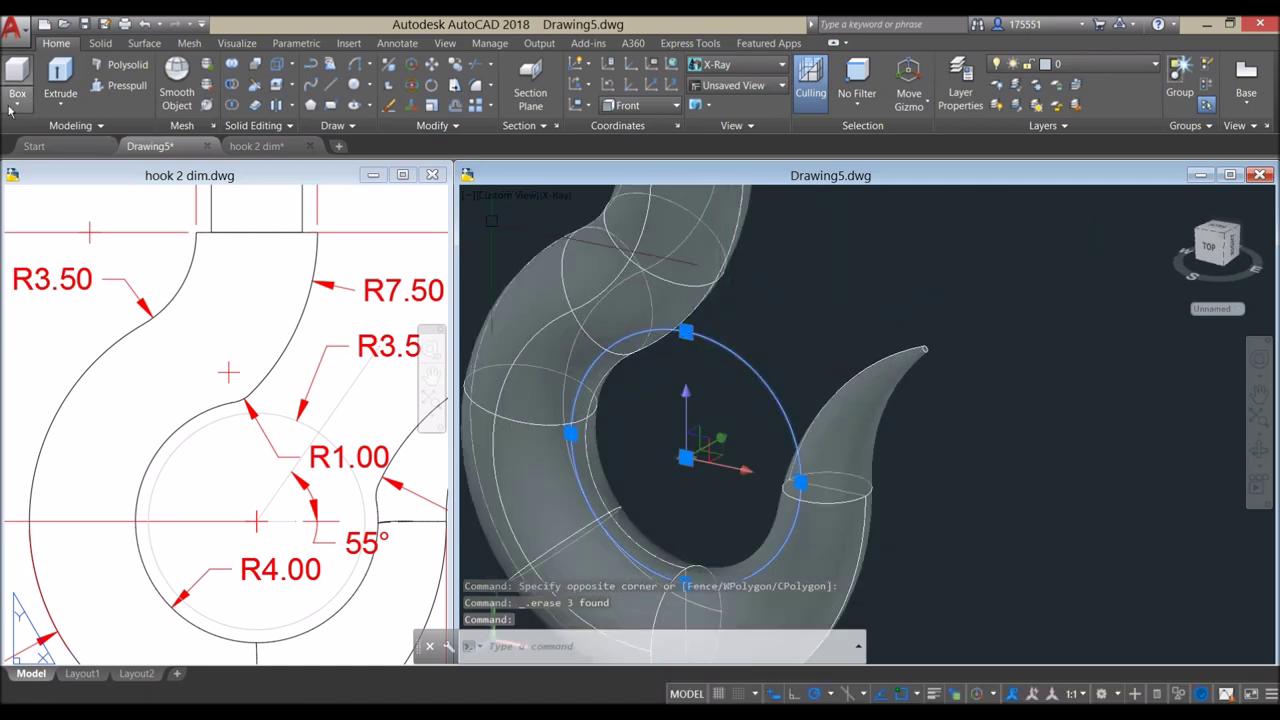
pyautogui.click(58, 95)
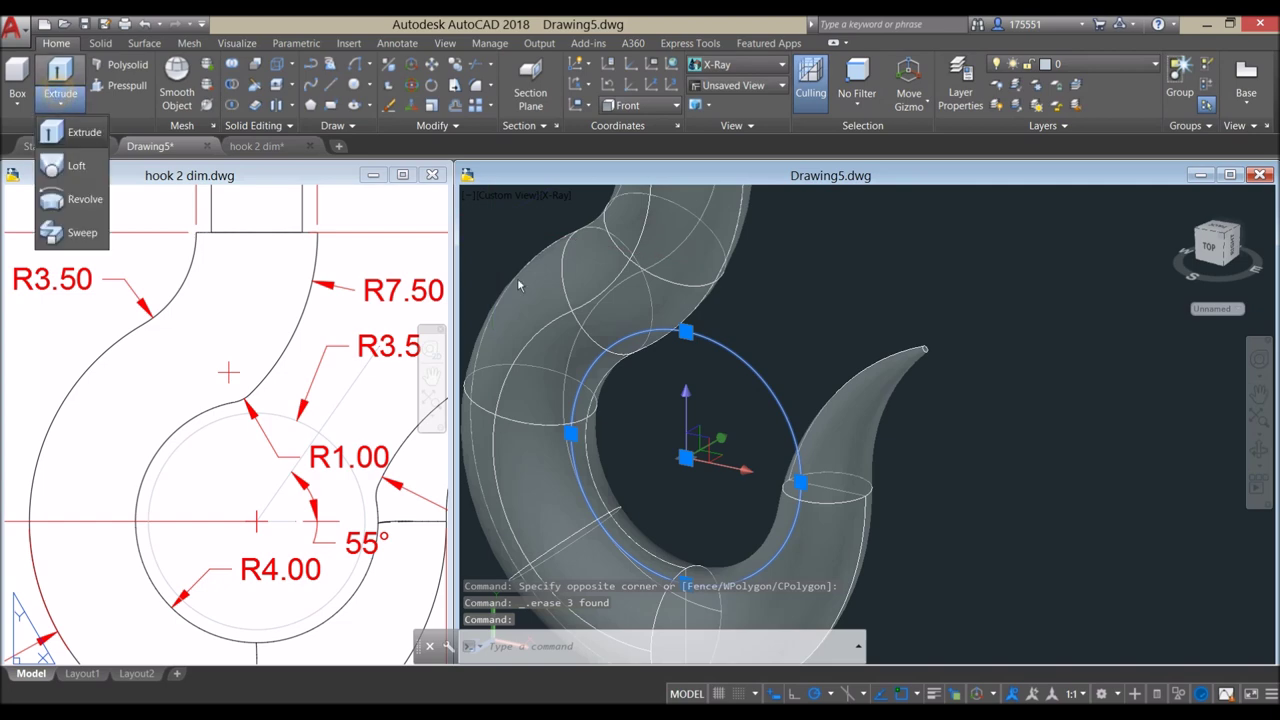
pyautogui.click(86, 133)
pyautogui.scroll(-5, 800, 355)
pyautogui.click(962, 287)
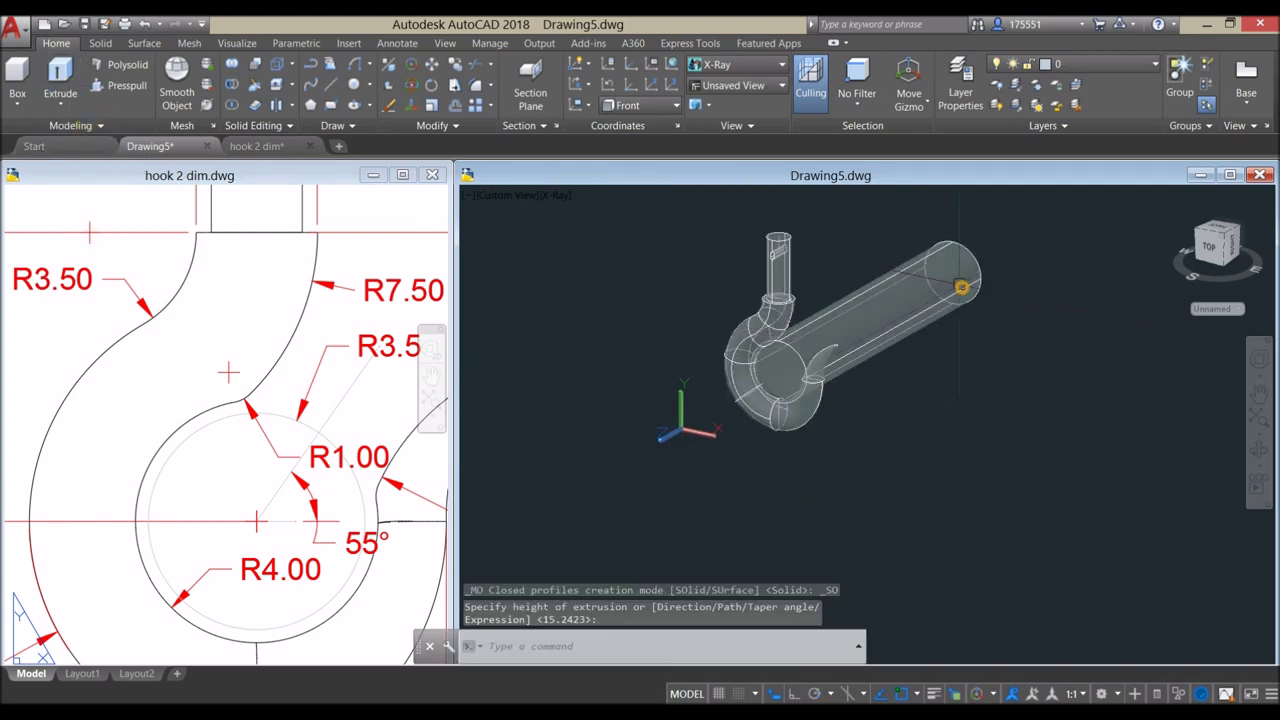
# - Move the extruded cylinder about 17.76 units along positive Z so that it passes completely through the hook
pyautogui.rightClick(1031, 307)
pyautogui.click(1052, 411)
pyautogui.click(930, 470)
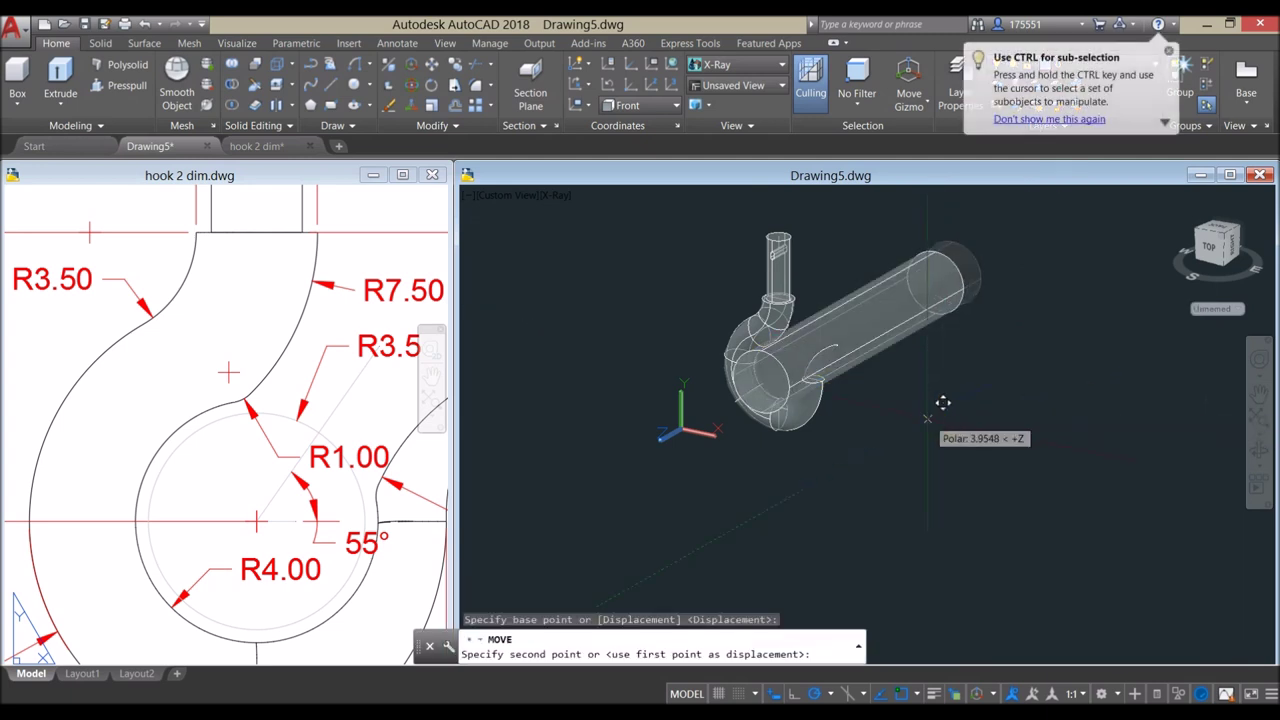
pyautogui.click(870, 455)
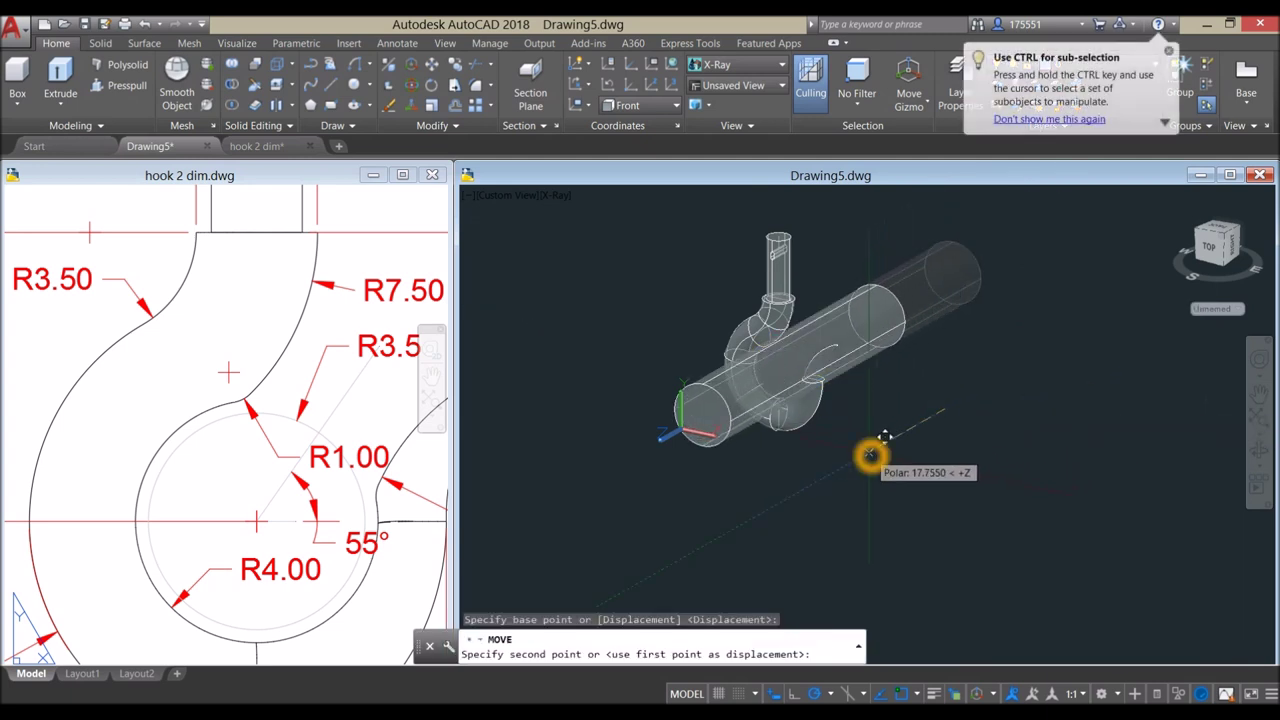
# - Subtract the long cylinder from the hook body and shank to cut the inner curve to radius 4
pyautogui.moveTo(863, 451)
pyautogui.keyDown('shift'); pyautogui.mouseDown(button='middle')
pyautogui.moveTo(937, 455)
pyautogui.moveTo(886, 451)
pyautogui.mouseUp(button='middle'); pyautogui.keyUp('shift')
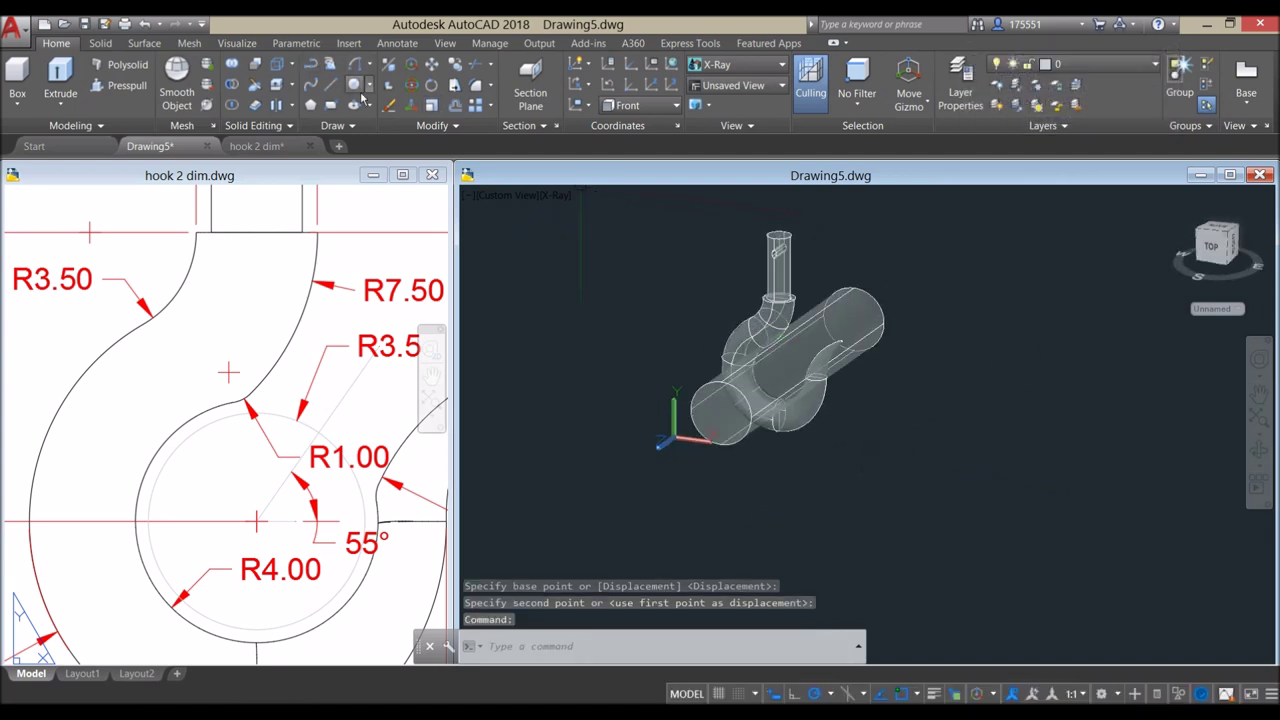
pyautogui.click(234, 90)
pyautogui.scroll(2, 846, 400)
pyautogui.click(808, 411)
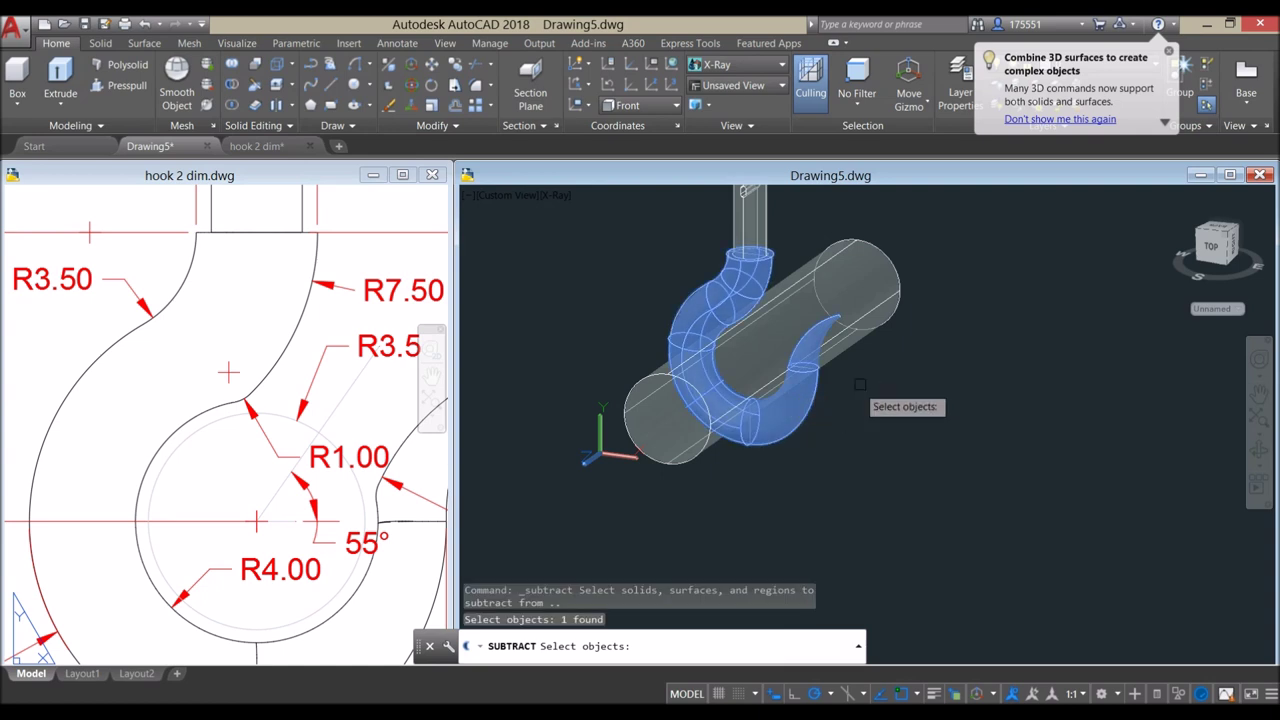
pyautogui.click(760, 218)
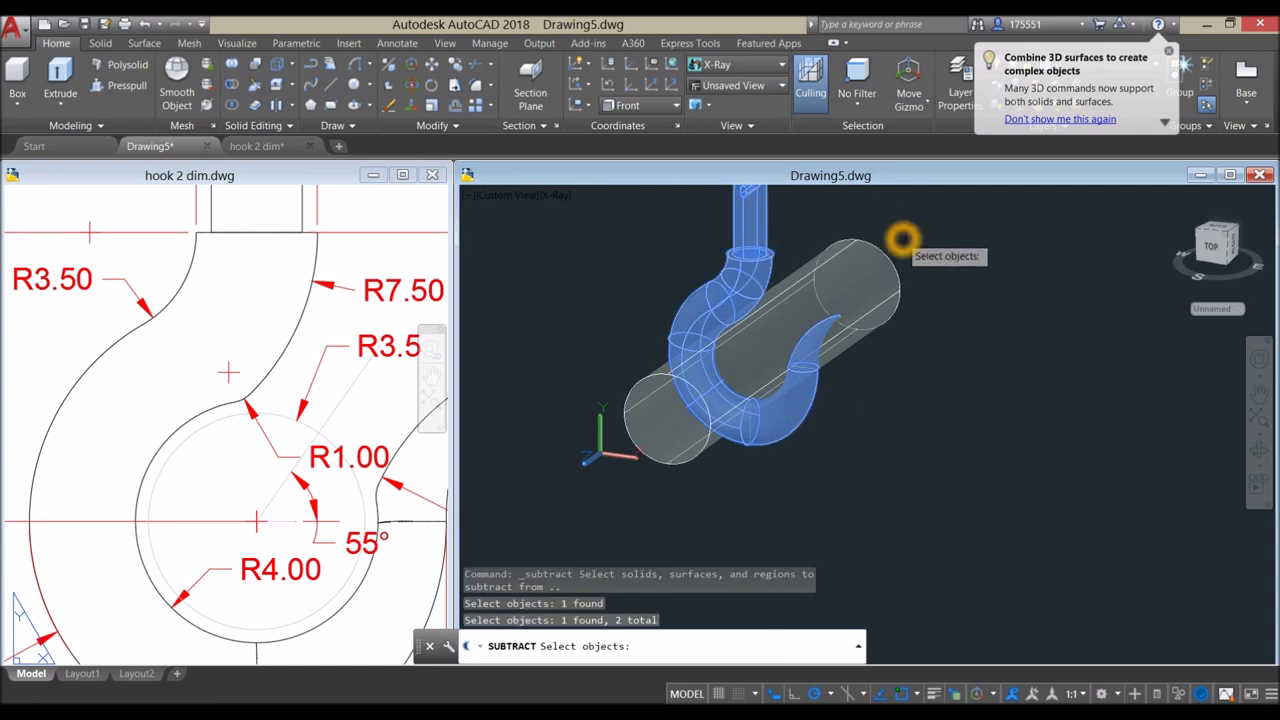
pyautogui.rightClick(902, 238)
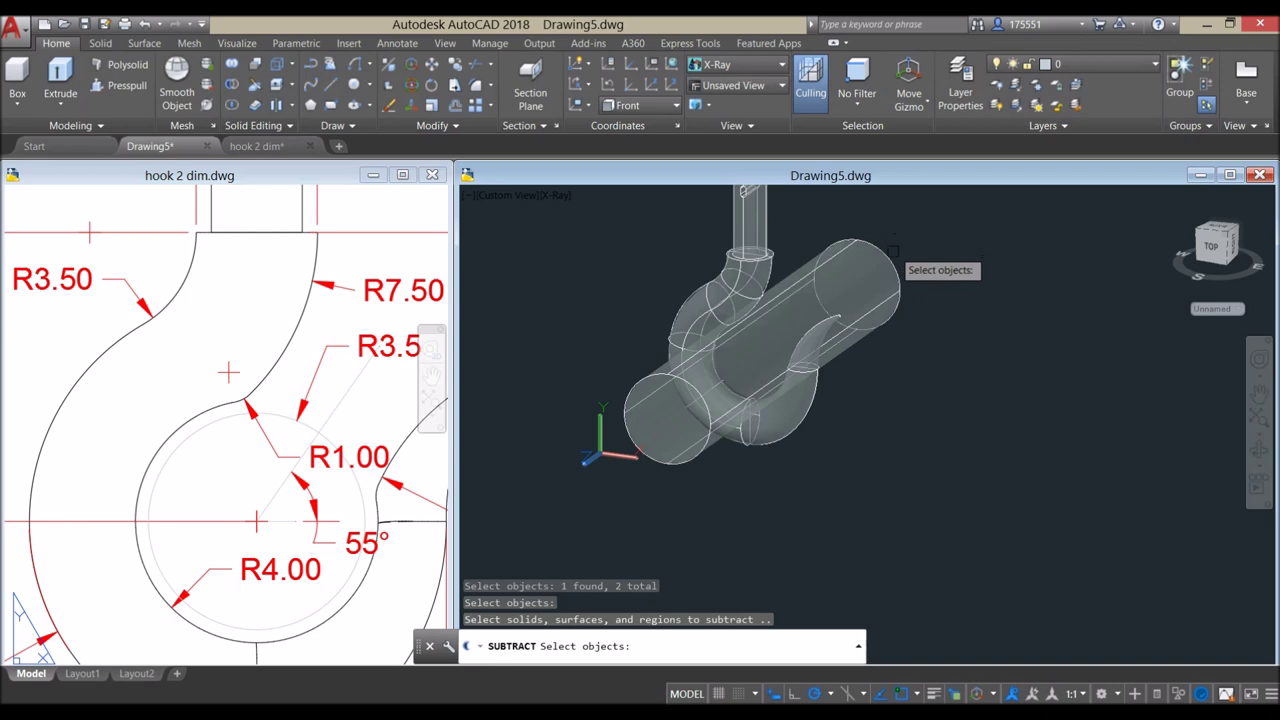
pyautogui.click(888, 261)
pyautogui.rightClick(926, 240)
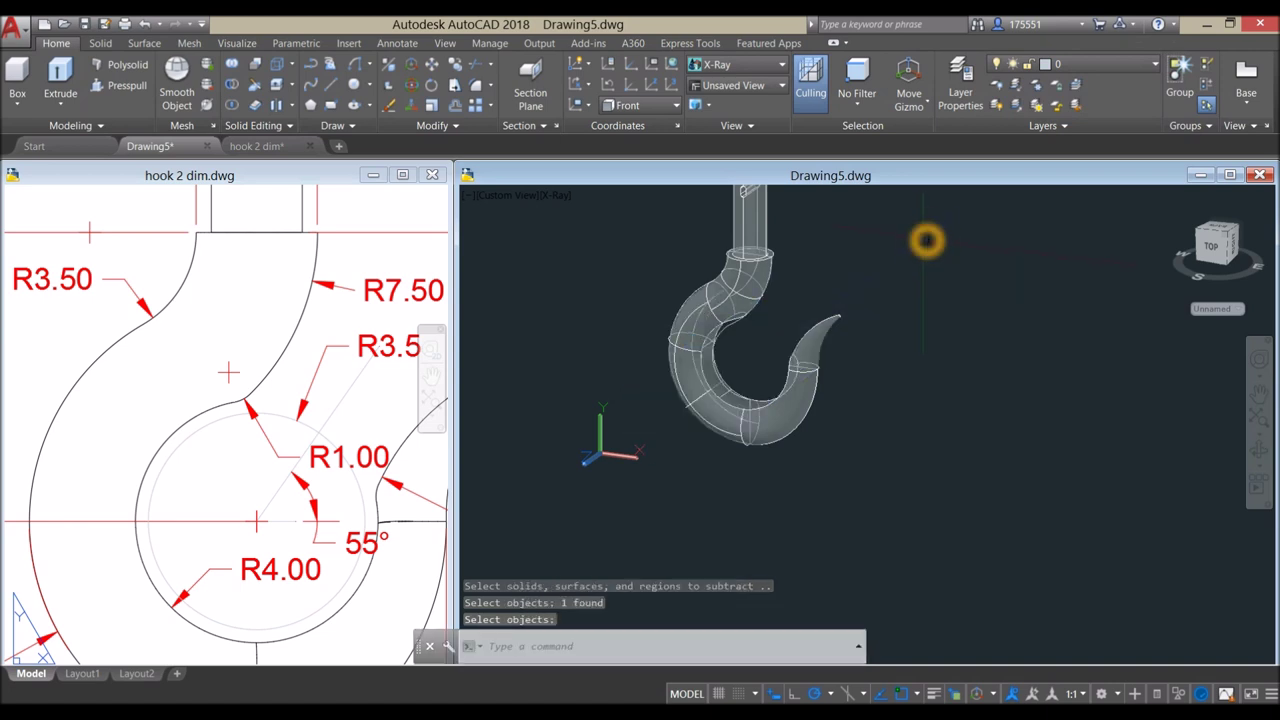
# - Set the visual style to Realistic and inspect the cut inner face of the hook
pyautogui.click(558, 195)
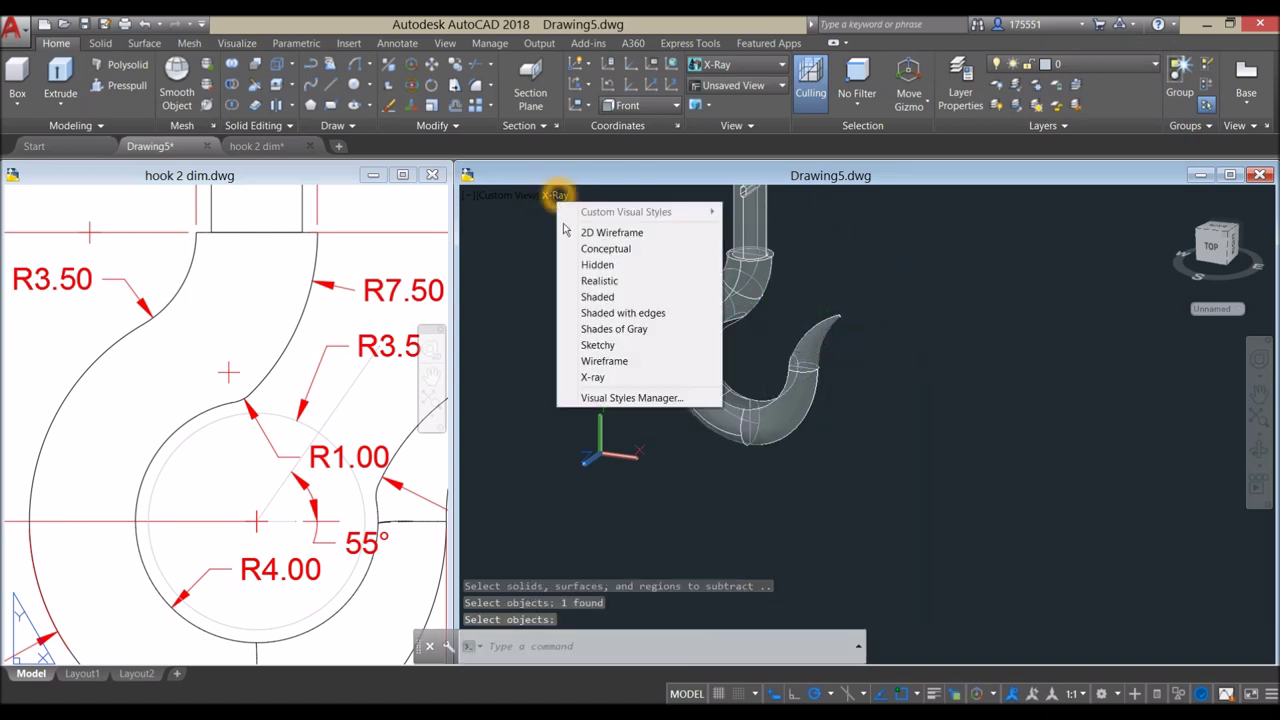
pyautogui.click(620, 281)
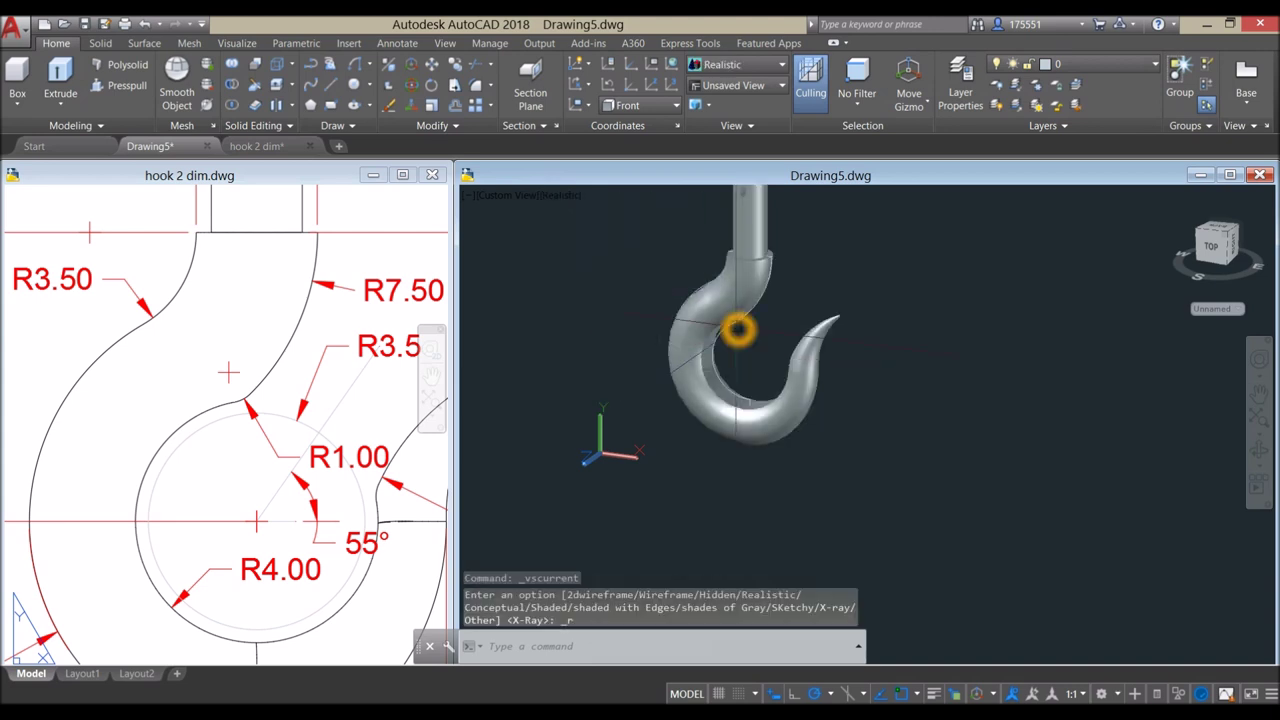
pyautogui.scroll(6, 738, 330)
pyautogui.scroll(-6, 734, 316)
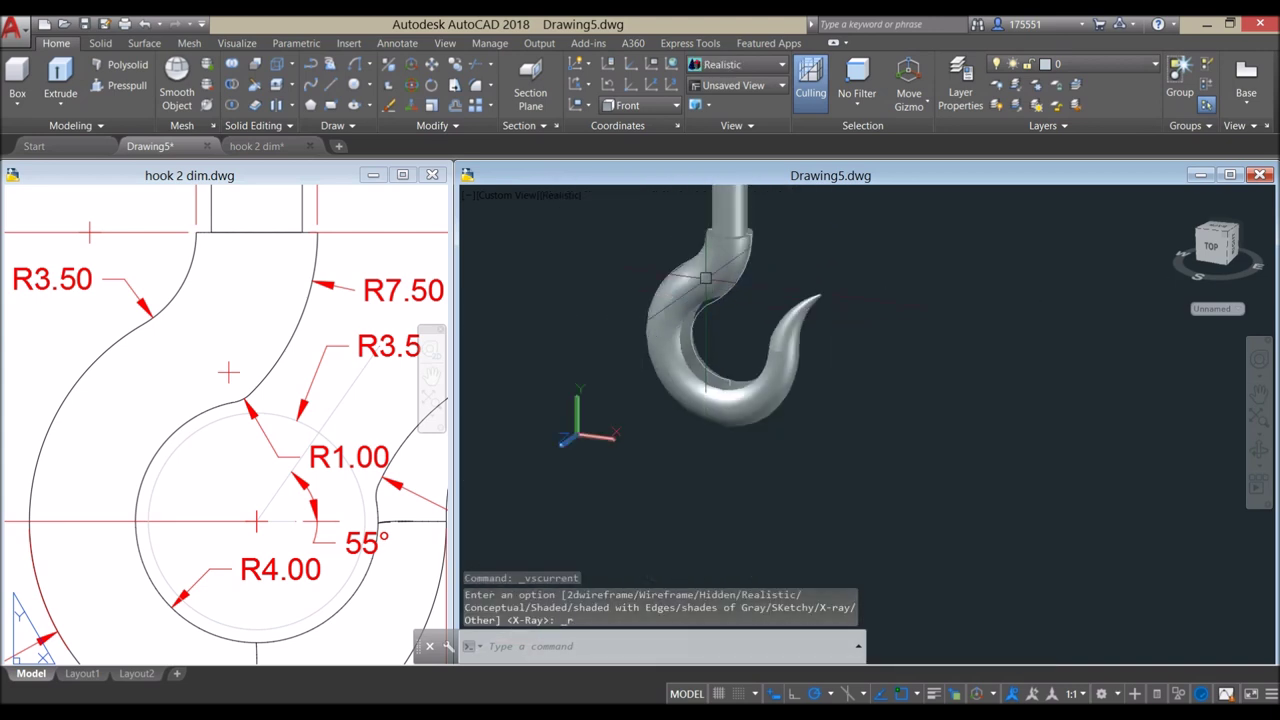
# - Move the solid hook with its shank along positive X, clear of the leftover profile curves
pyautogui.click(748, 255)
pyautogui.rightClick(780, 240)
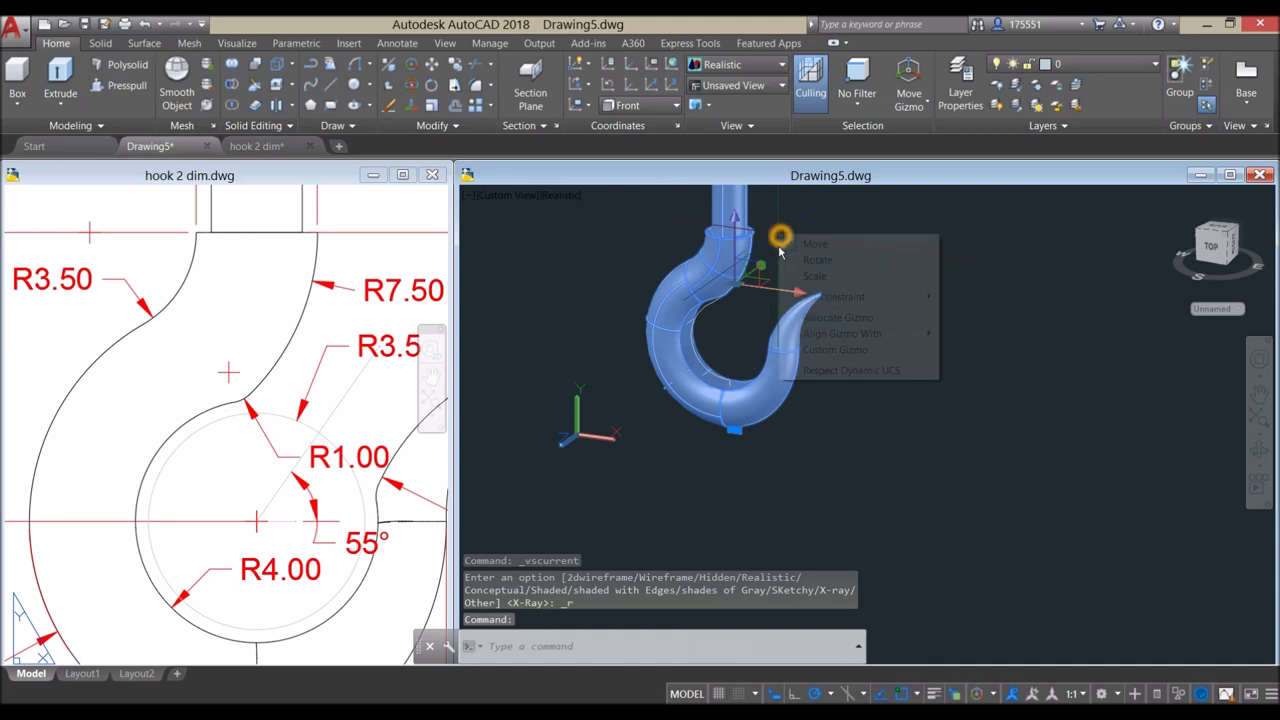
pyautogui.rightClick(870, 214)
pyautogui.click(952, 312)
pyautogui.click(868, 382)
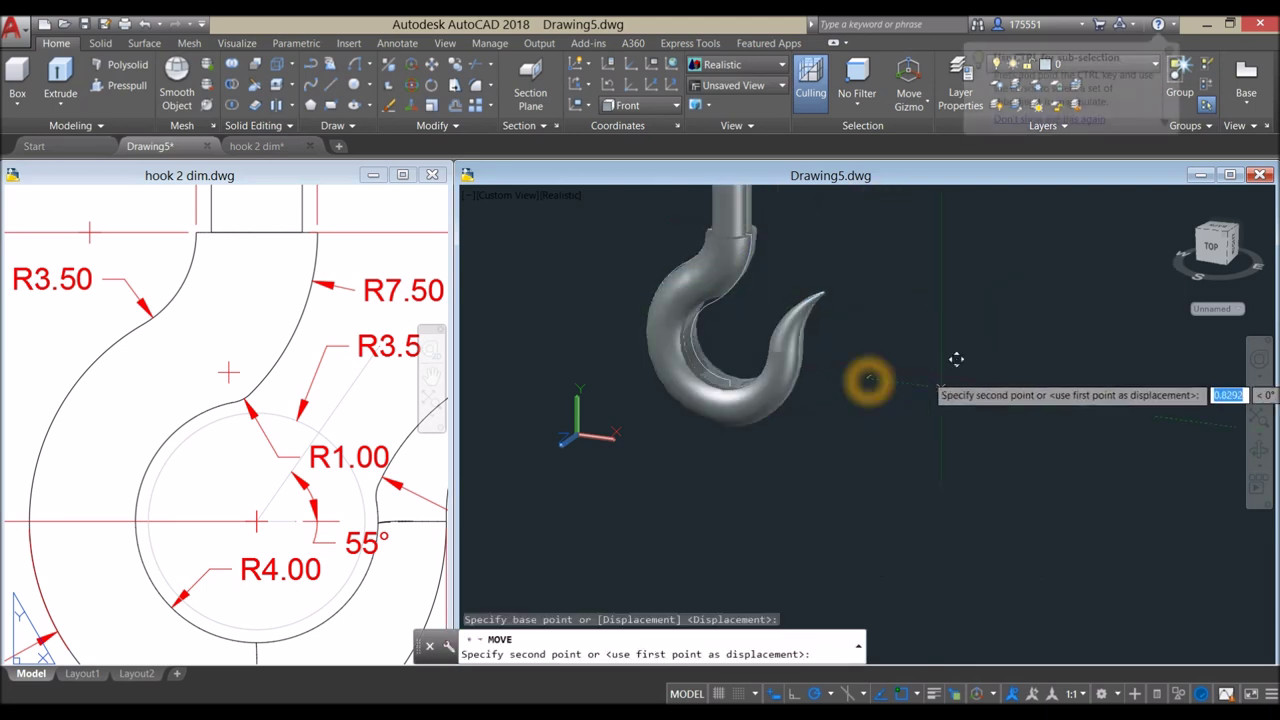
pyautogui.click(1160, 392)
# - Erase the profile curves left at the hook's original location
pyautogui.click(829, 493)
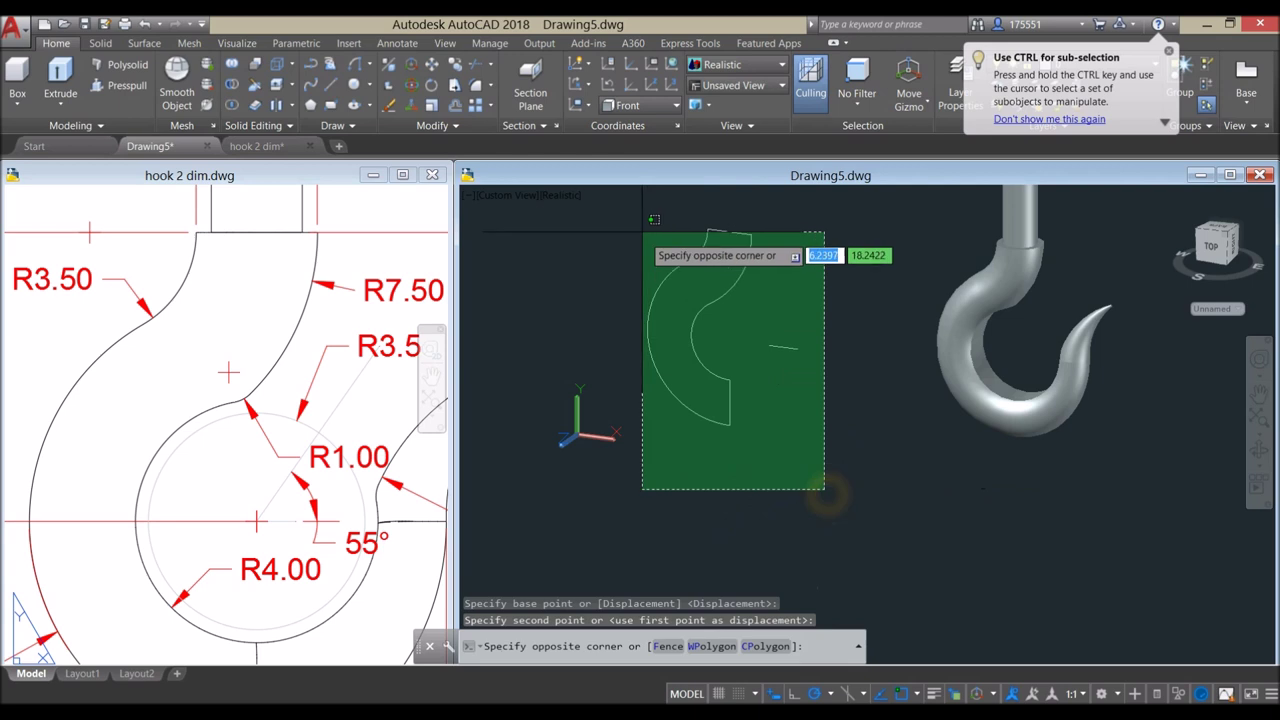
pyautogui.click(622, 207)
pyautogui.press('Delete')
# - Inspect the hook's cut inner edges and examine the R1.00 fillet dimension in hook 2 dim.dwg
pyautogui.scroll(-5, 669, 271)
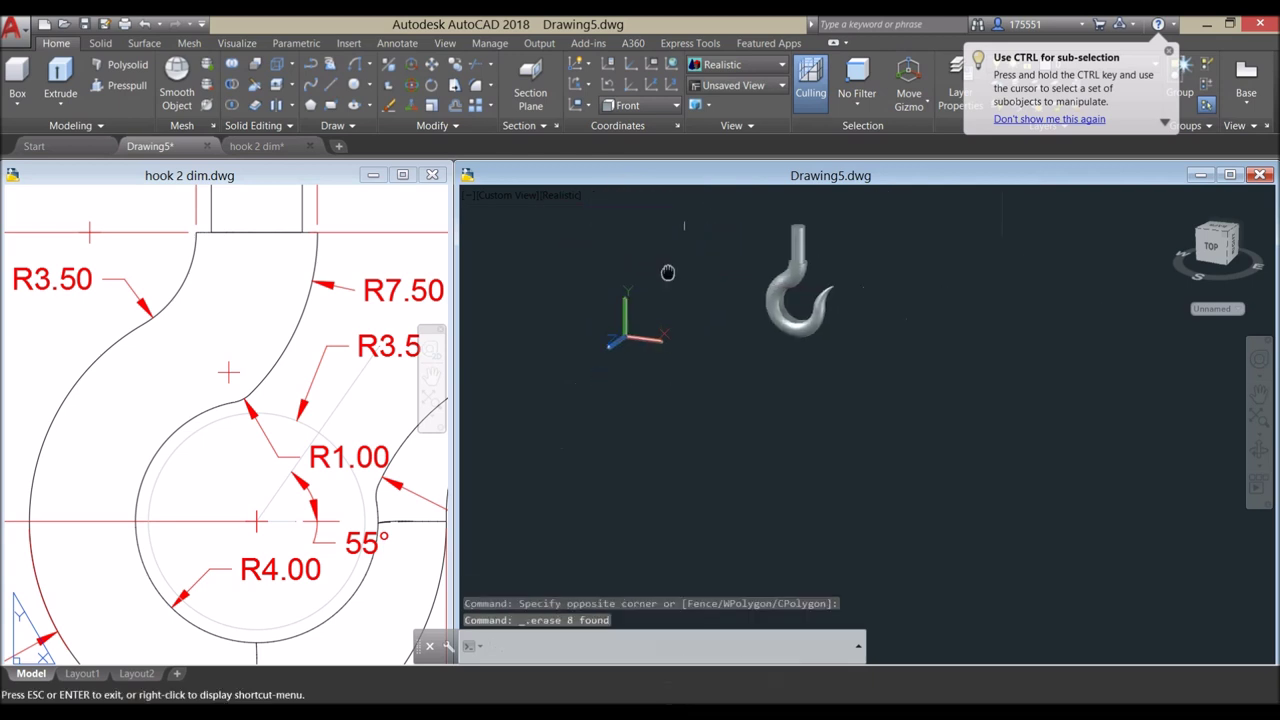
pyautogui.moveTo(669, 271); pyautogui.dragTo(577, 286, button='middle')
pyautogui.scroll(6, 715, 325)
pyautogui.scroll(1, 715, 325)
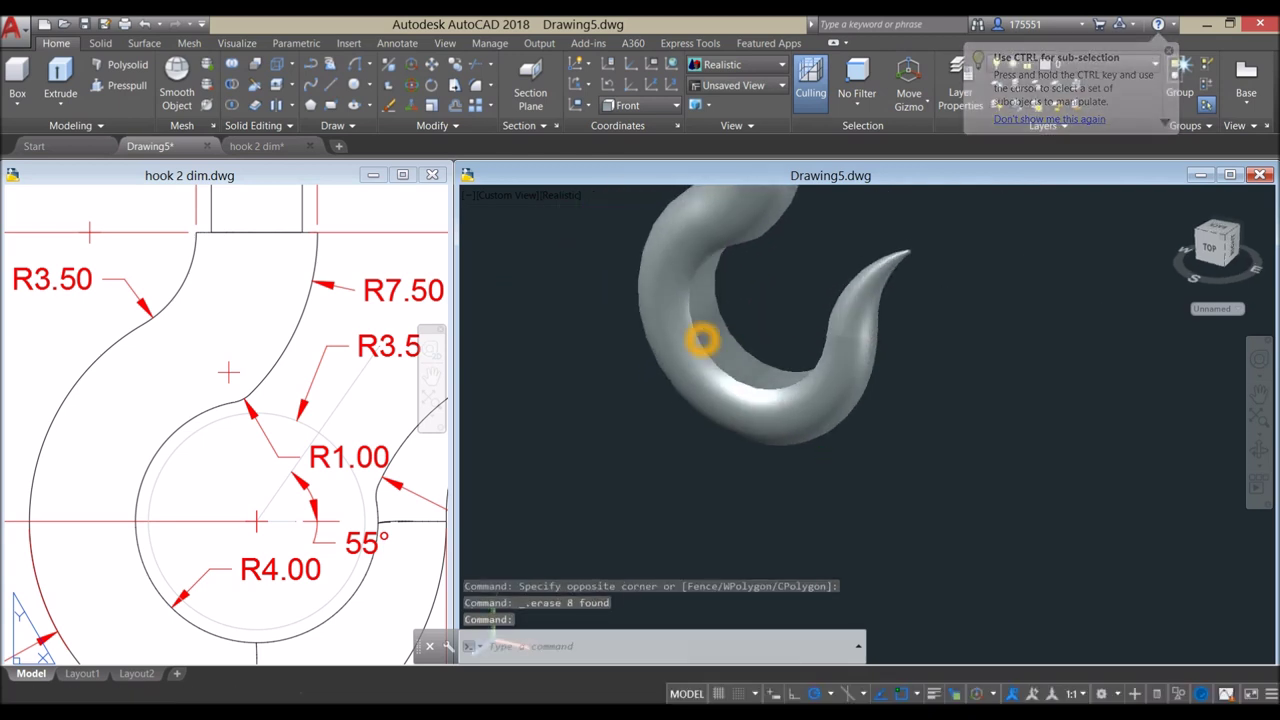
pyautogui.scroll(-3, 700, 343)
pyautogui.click(267, 488)
pyautogui.scroll(-3, 267, 488)
pyautogui.scroll(5, 251, 412)
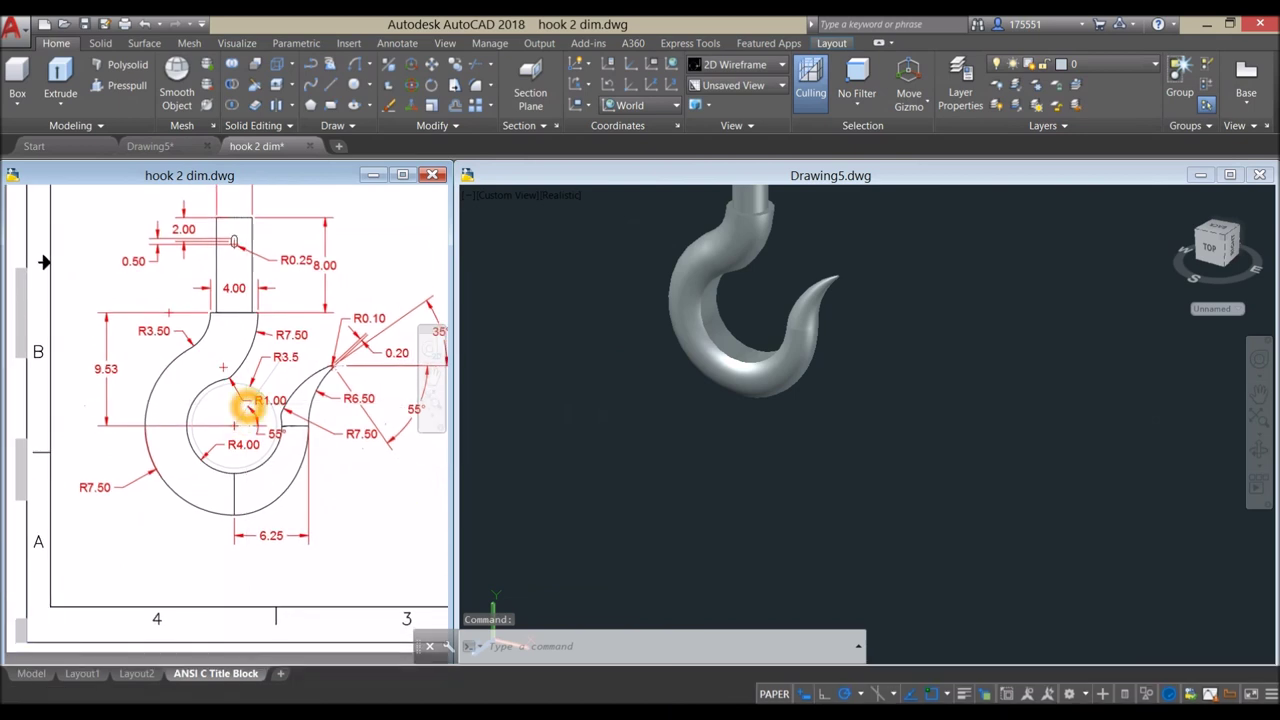
pyautogui.click(206, 374)
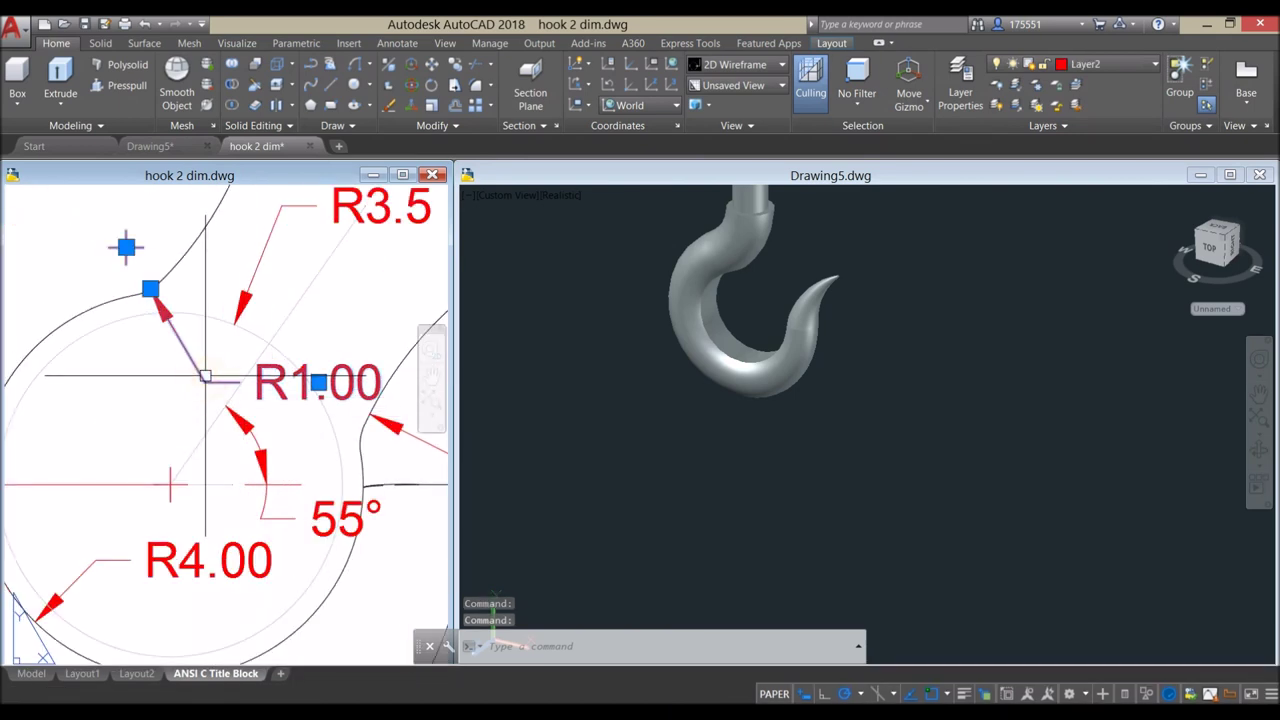
pyautogui.press('Escape')
# - Start a Fillet Edge operation in Drawing5.dwg with radius 1 and chain edge selection
pyautogui.click(650, 415)
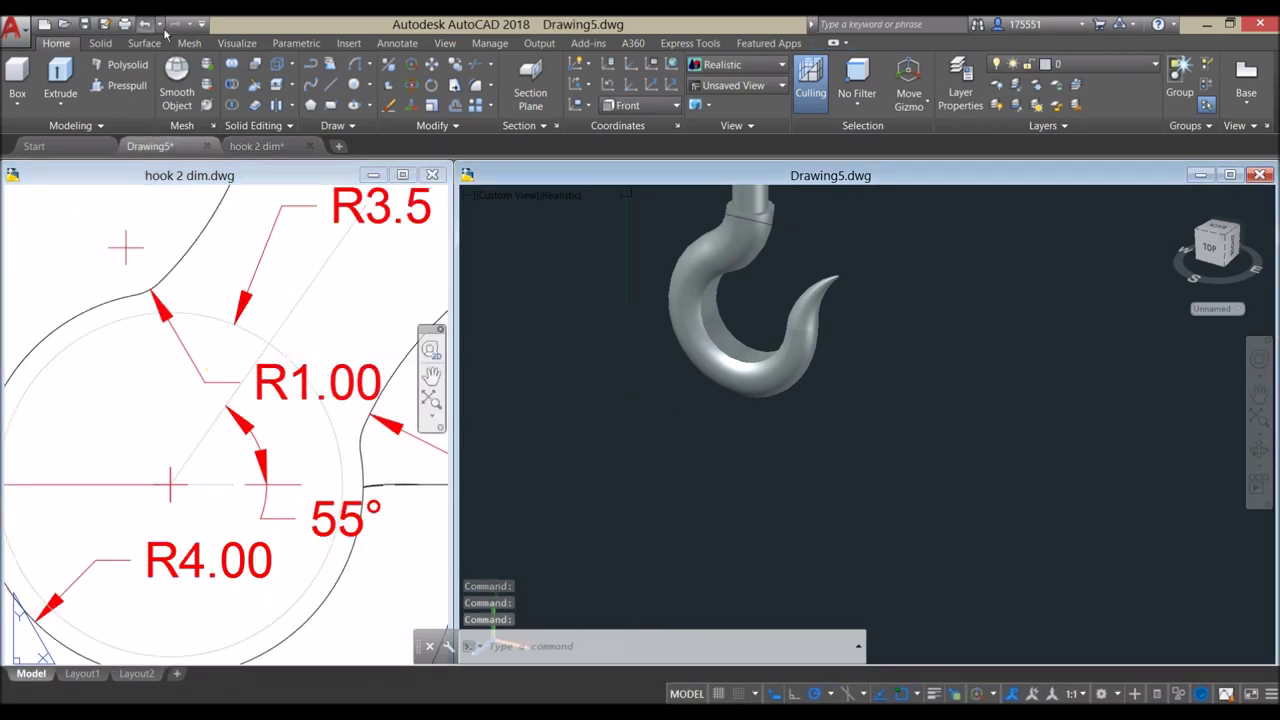
pyautogui.click(100, 43)
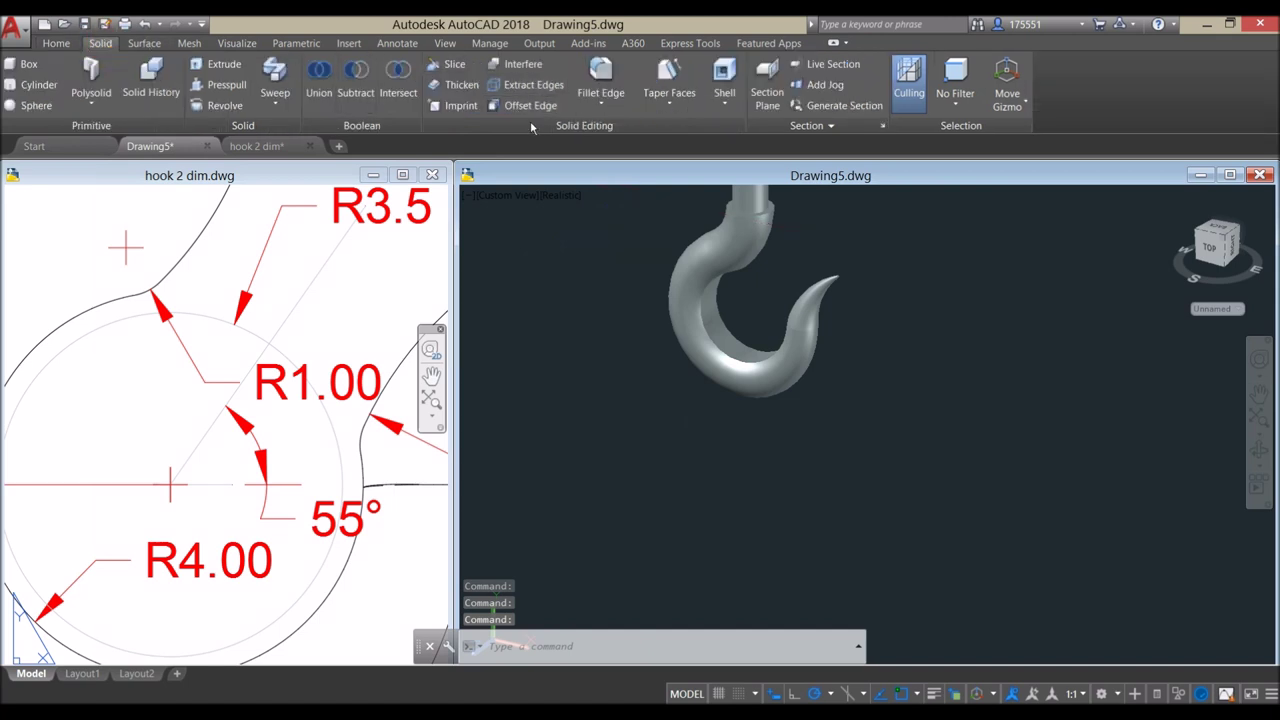
pyautogui.click(605, 73)
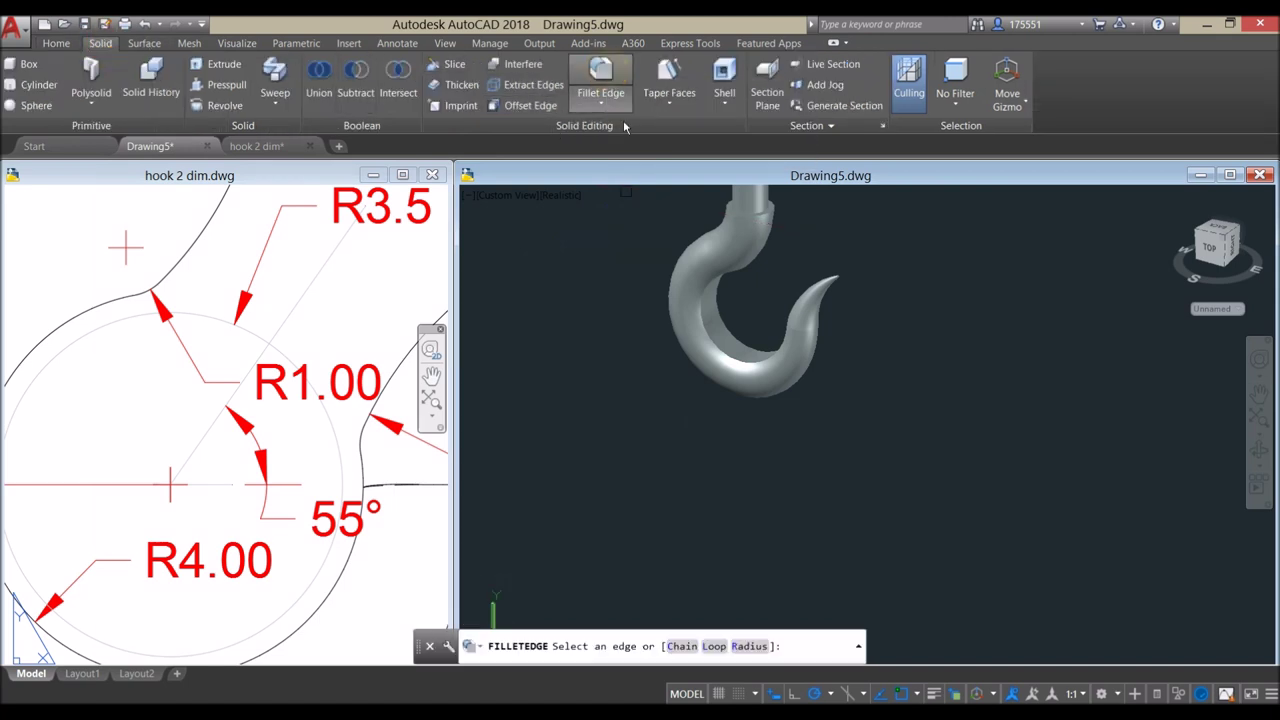
pyautogui.rightClick(859, 353)
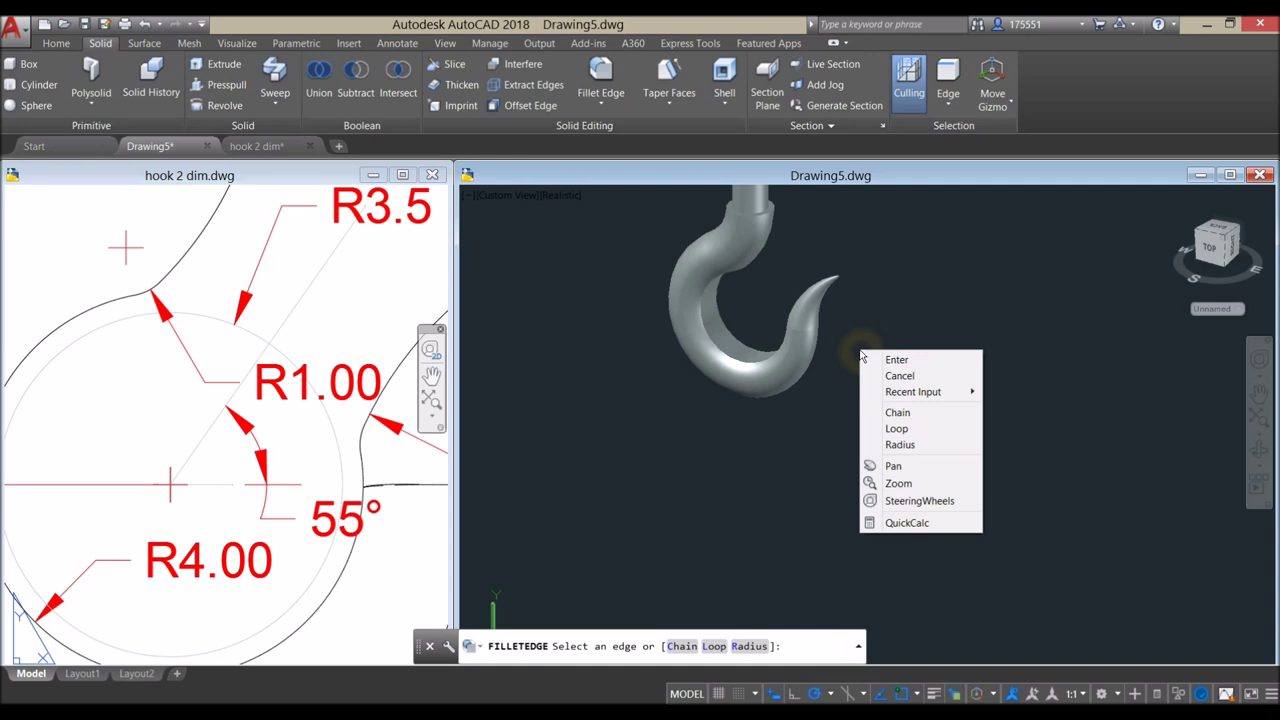
pyautogui.click(899, 444)
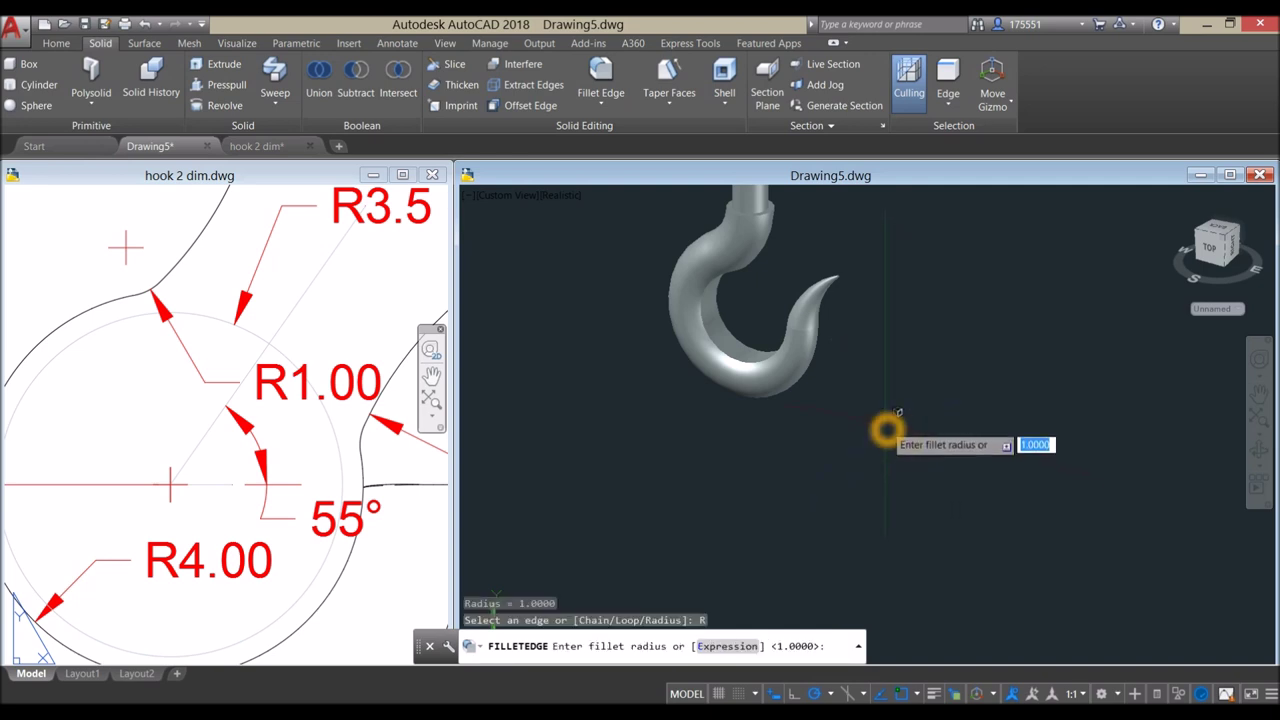
pyautogui.write('1')
pyautogui.press('Return')
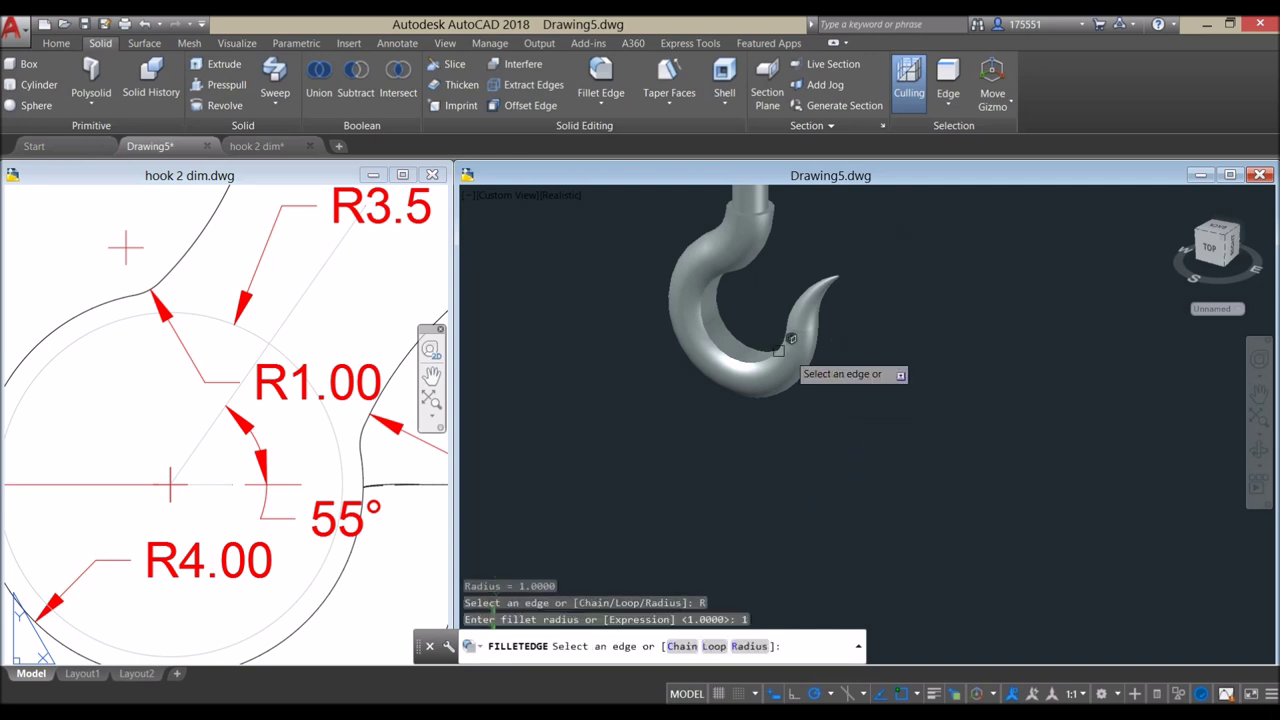
pyautogui.click(906, 341)
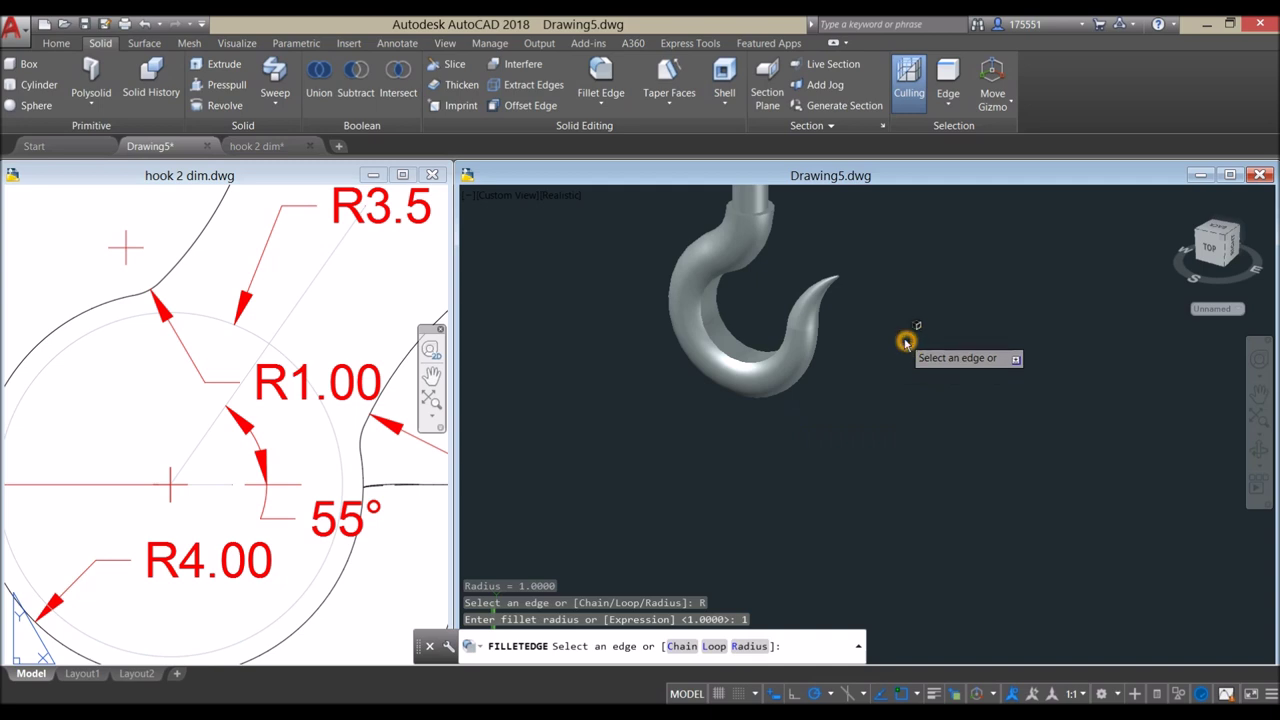
pyautogui.rightClick(906, 343)
pyautogui.click(942, 401)
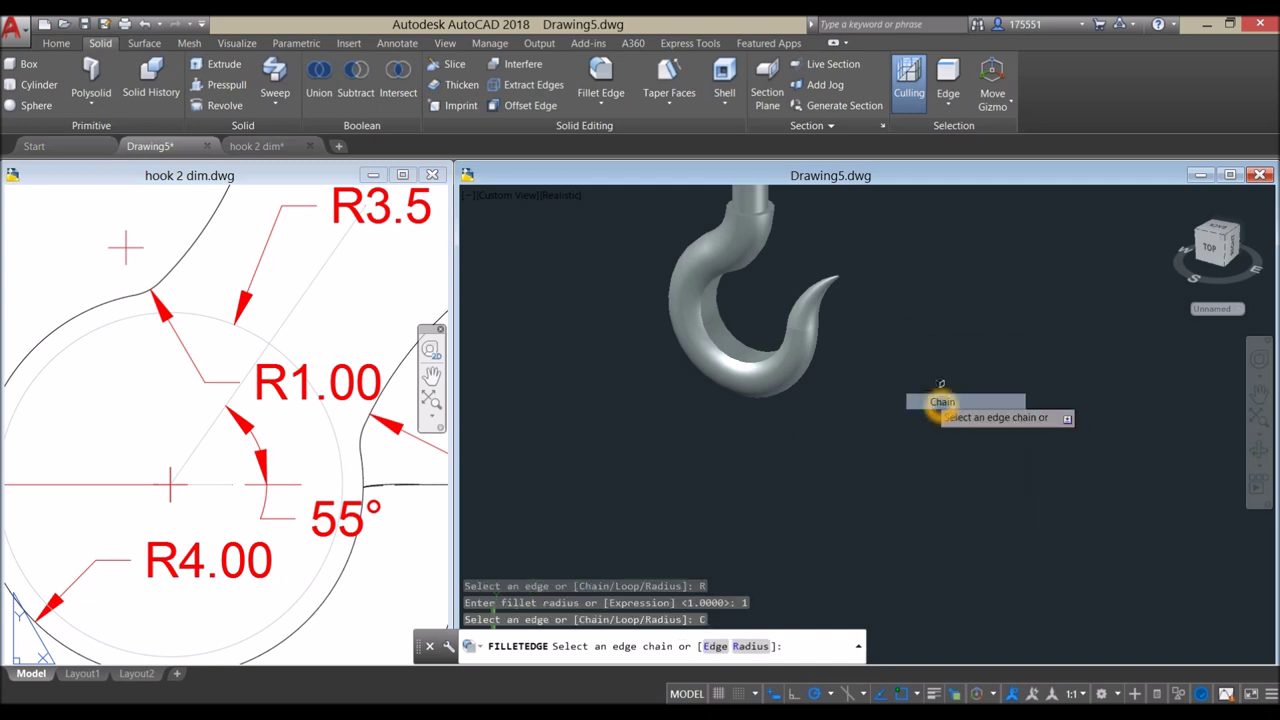
# - Select the edge chains along both sides of the hook's inner cut and apply the fillet to them
pyautogui.scroll(3, 712, 340)
pyautogui.click(712, 340)
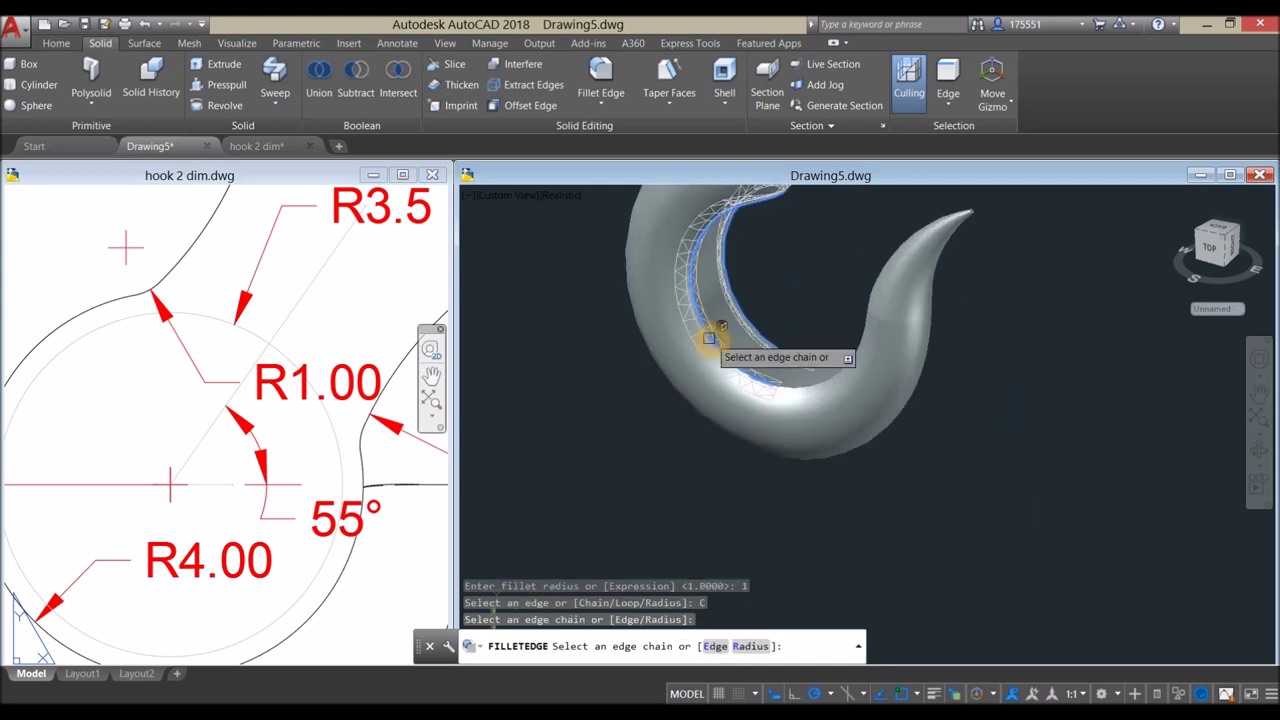
pyautogui.keyDown('shift'); pyautogui.moveTo(857, 466); pyautogui.dragTo(840, 352, button='middle'); pyautogui.keyUp('shift')
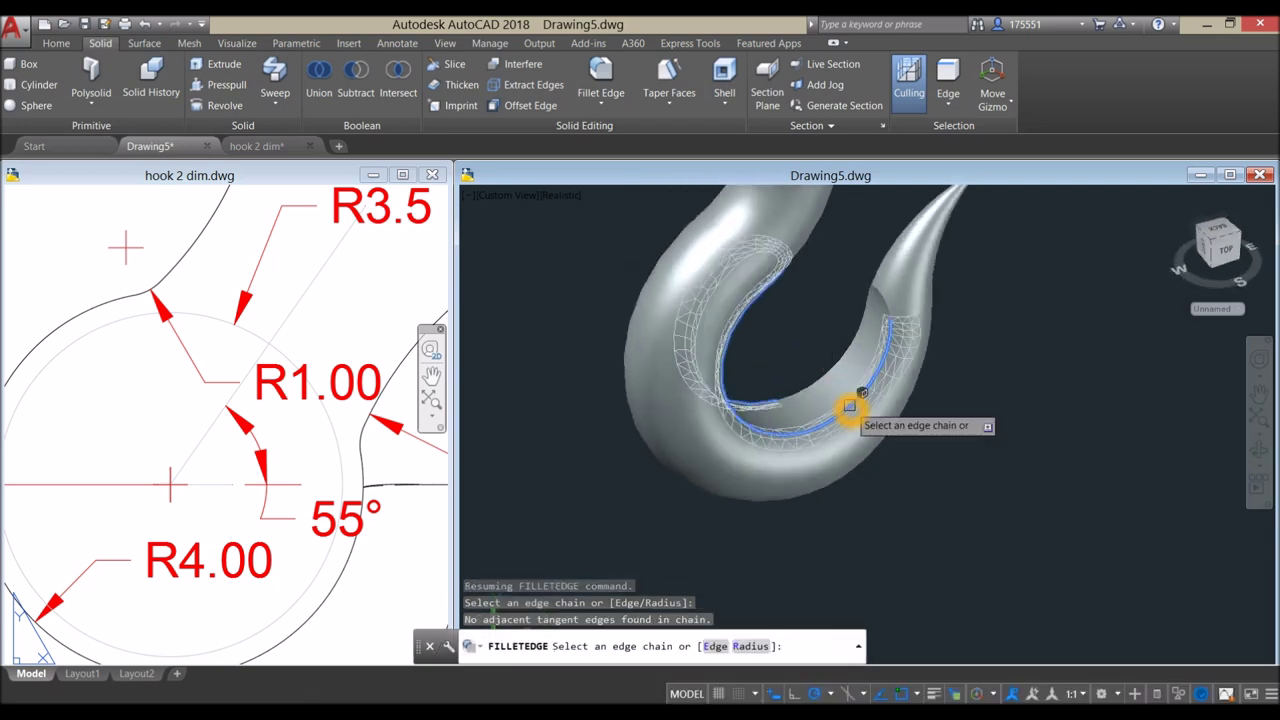
pyautogui.click(825, 362)
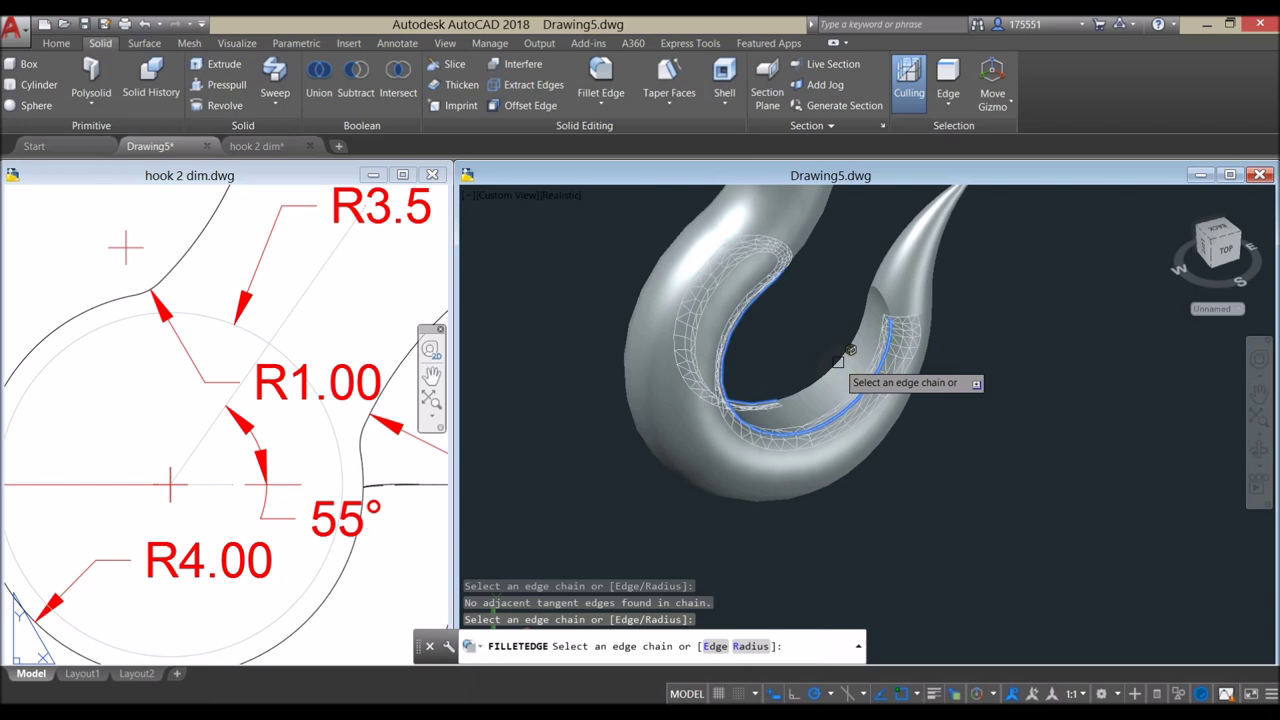
pyautogui.click(841, 352)
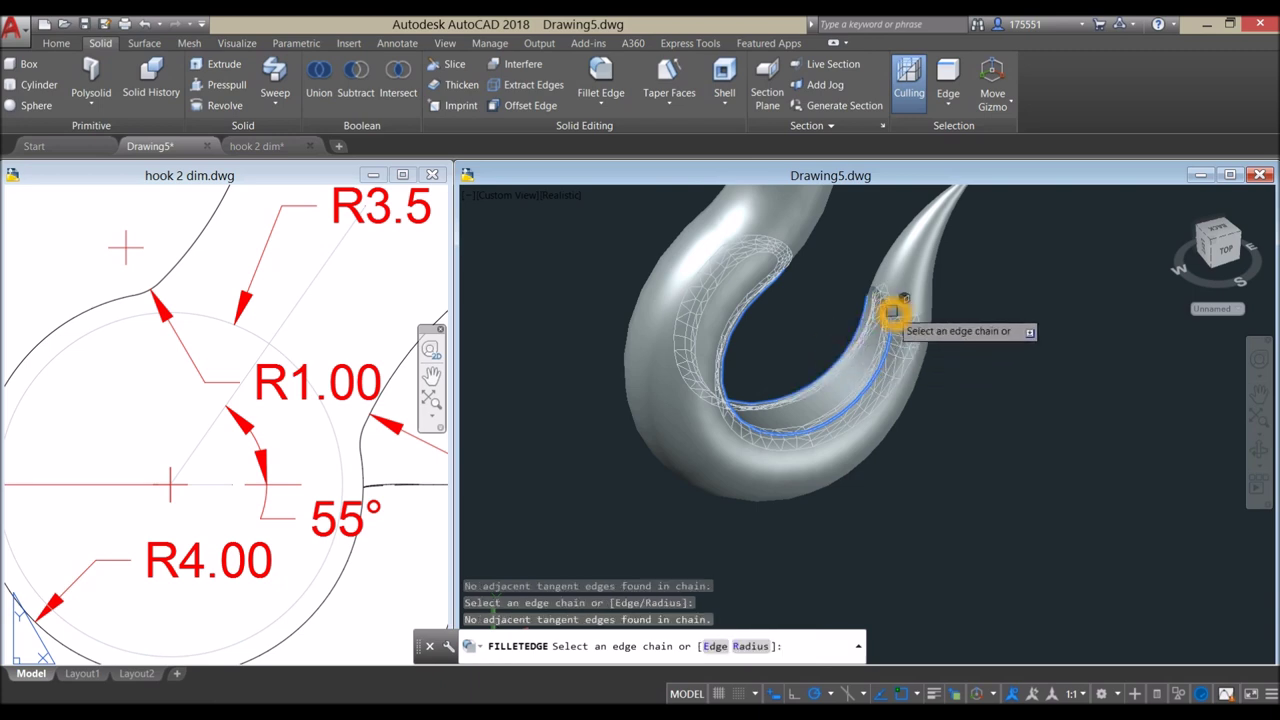
pyautogui.keyDown('shift'); pyautogui.moveTo(891, 312); pyautogui.dragTo(786, 309, button='middle'); pyautogui.keyUp('shift')
pyautogui.rightClick(800, 260)
pyautogui.click(826, 284)
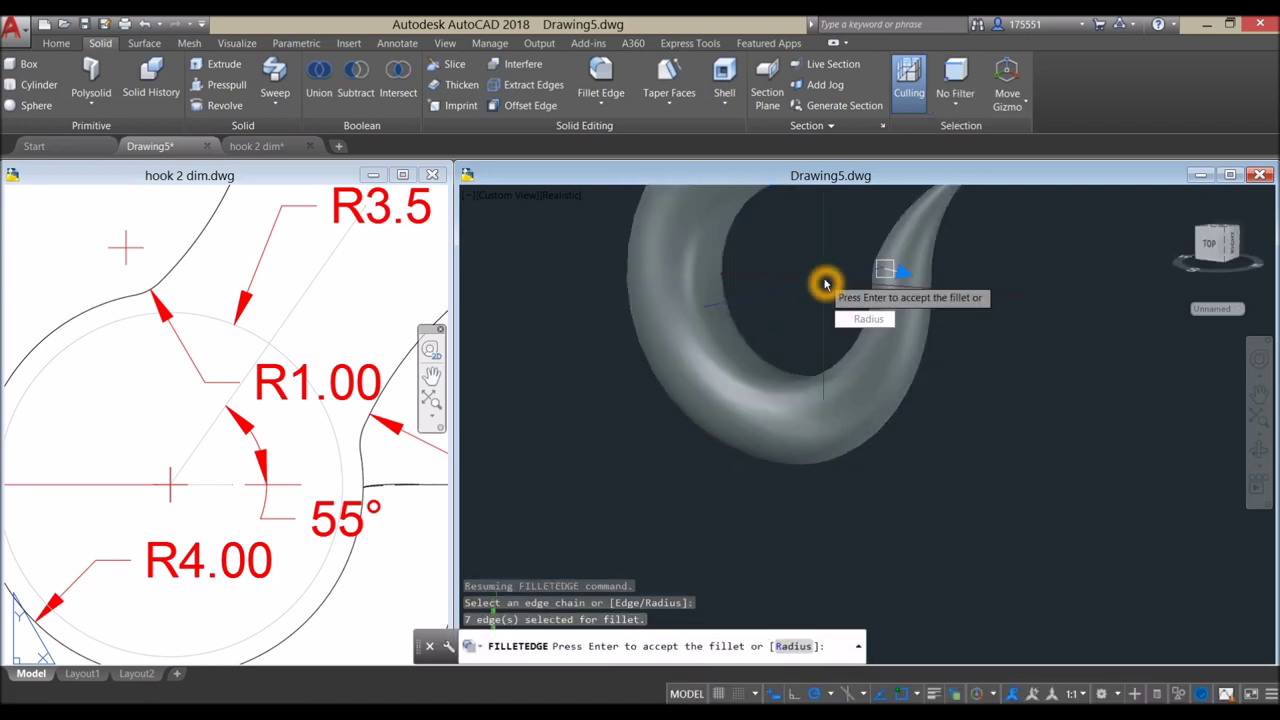
pyautogui.rightClick(825, 284)
pyautogui.click(831, 286)
pyautogui.scroll(-2, 778, 293)
pyautogui.scroll(-2, 778, 293)
pyautogui.press('Return')
# - Erase the small leftover line beside the hook's shank
pyautogui.keyDown('shift'); pyautogui.moveTo(666, 283); pyautogui.dragTo(546, 316, button='middle'); pyautogui.keyUp('shift')
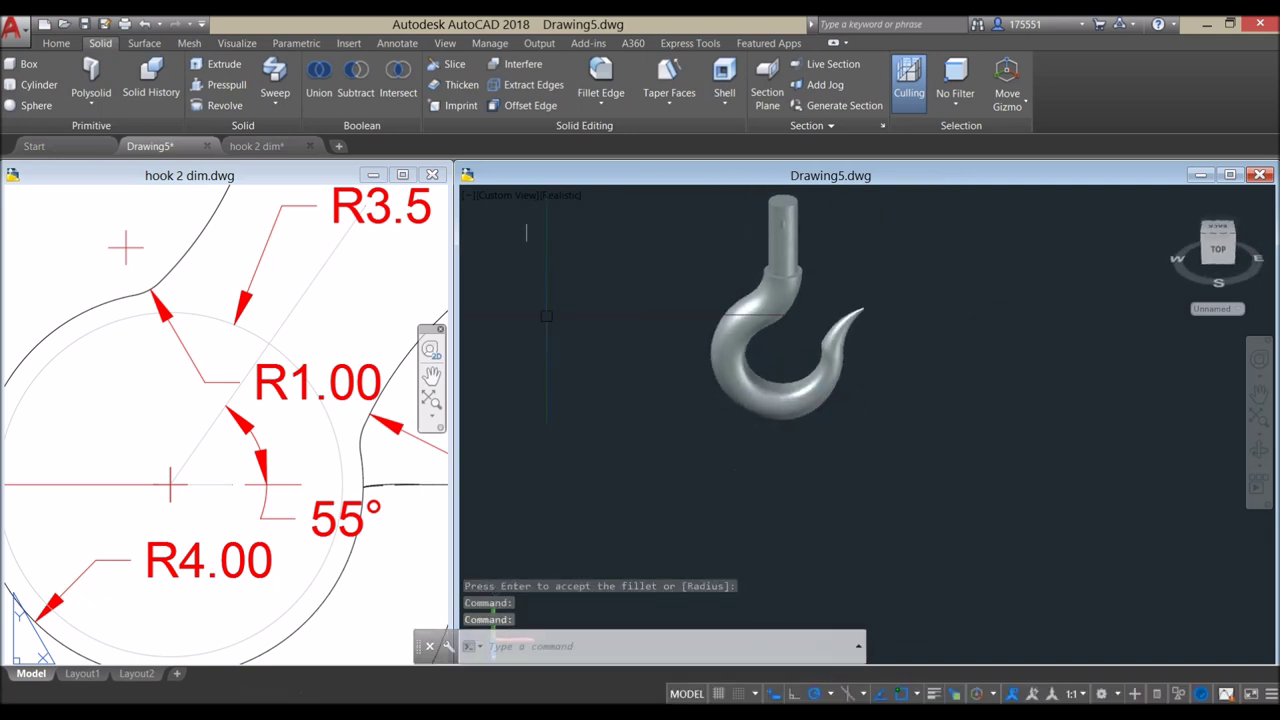
pyautogui.click(541, 316)
pyautogui.press('Delete')
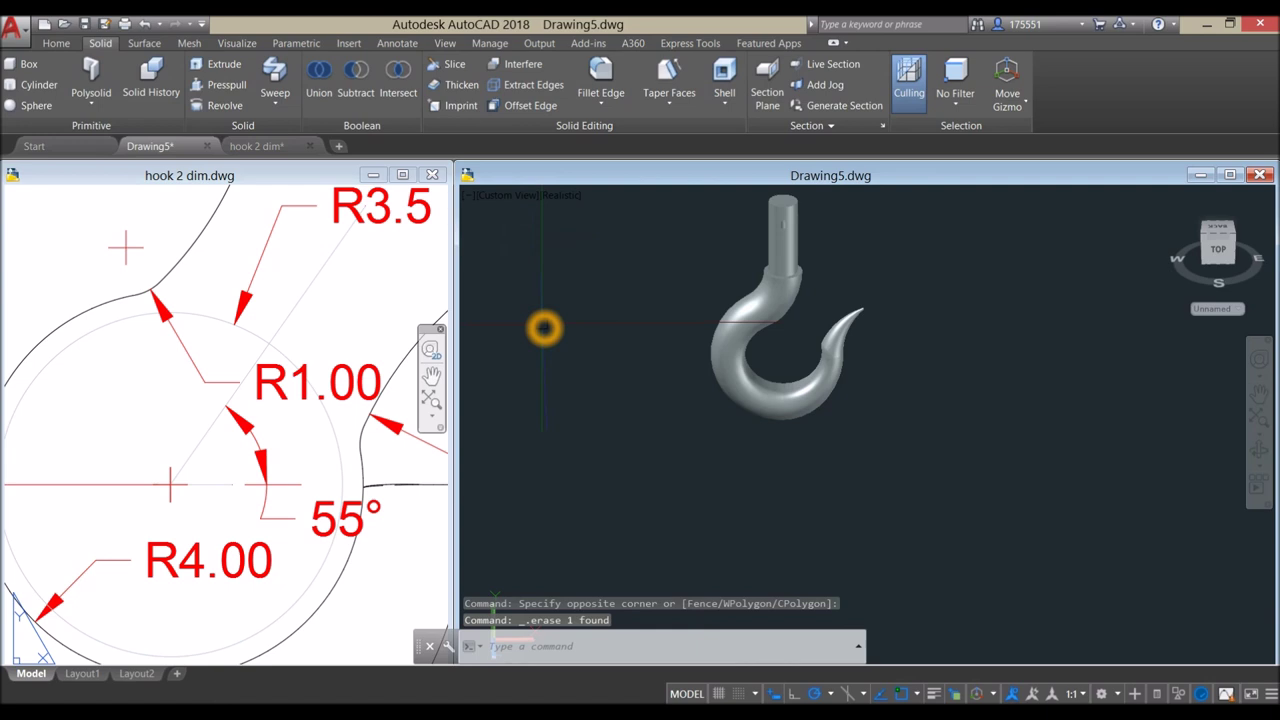
# - Maximize the Drawing5.dwg window and inspect the hook's filleted inner curve and shank
pyautogui.scroll(3, 745, 265)
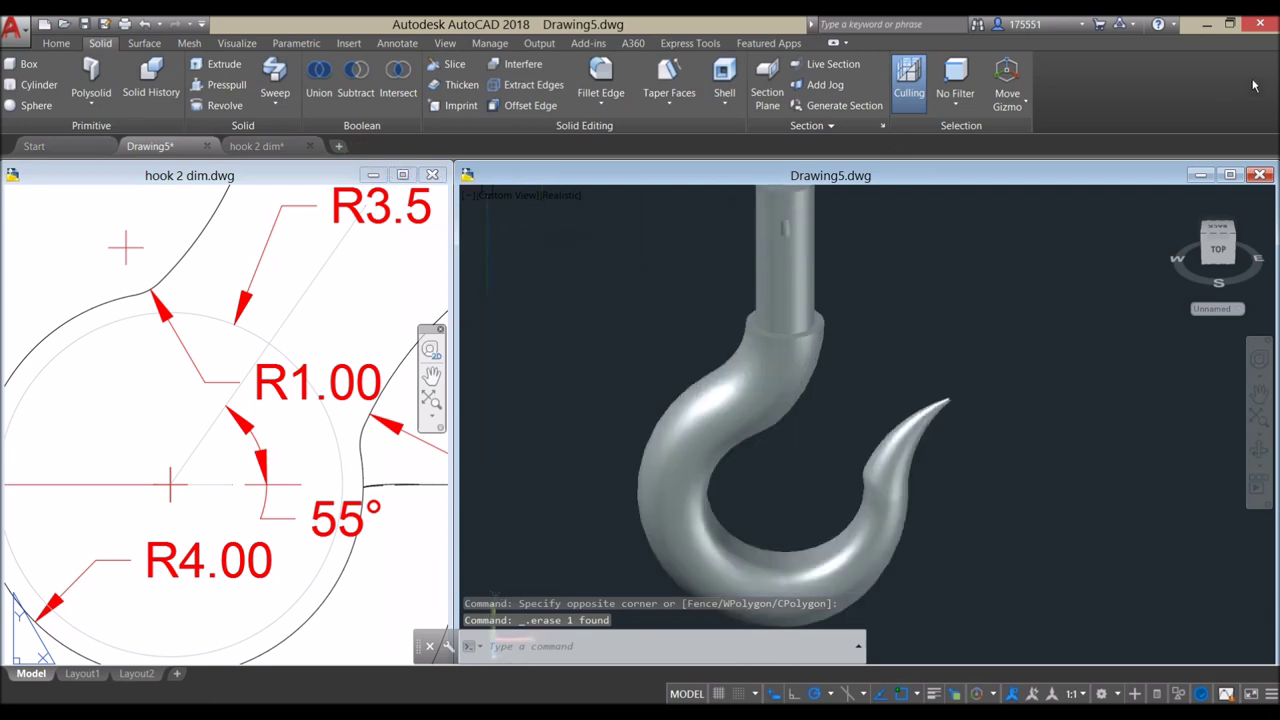
pyautogui.click(1232, 175)
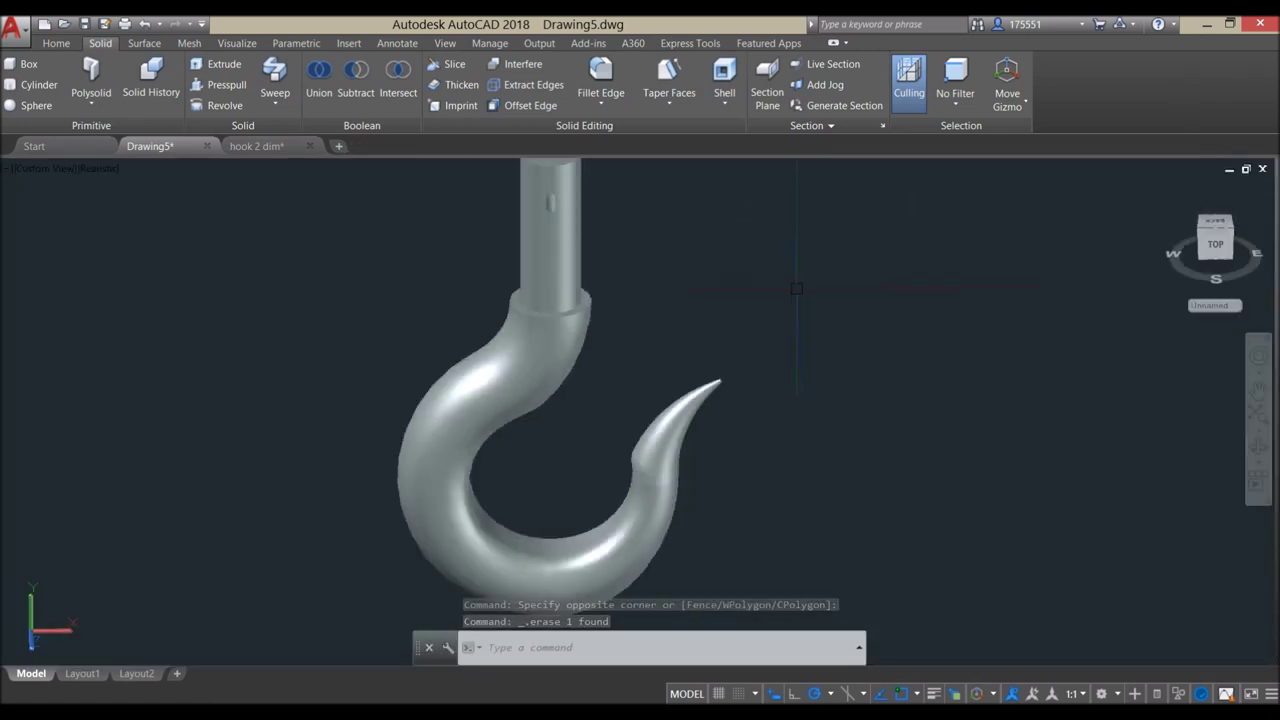
pyautogui.keyDown('shift'); pyautogui.moveTo(766, 300); pyautogui.dragTo(803, 271, button='middle'); pyautogui.keyUp('shift')
pyautogui.scroll(5, 741, 355)
pyautogui.keyDown('shift'); pyautogui.moveTo(638, 420); pyautogui.dragTo(603, 438, button='middle'); pyautogui.keyUp('shift')
pyautogui.scroll(-4, 603, 438)
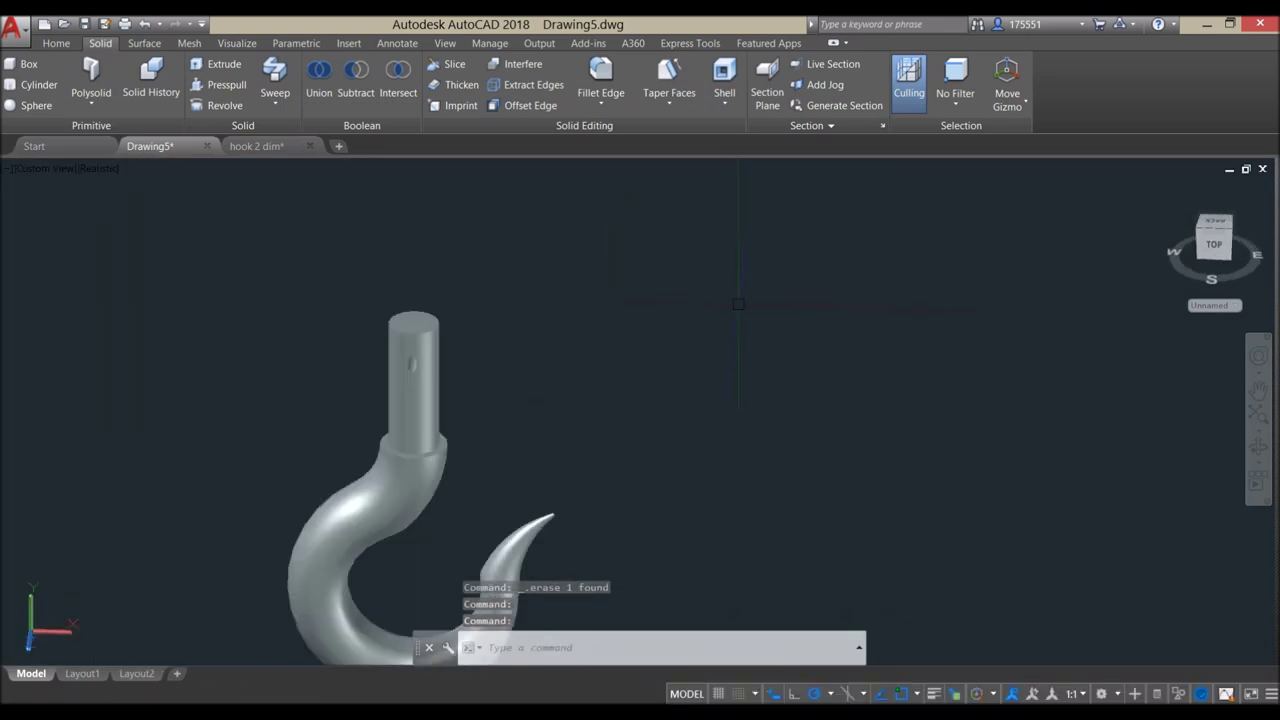
# - Tile both drawings vertically with hook 2 dim.dwg on the left and Drawing5.dwg on the right
pyautogui.click(446, 43)
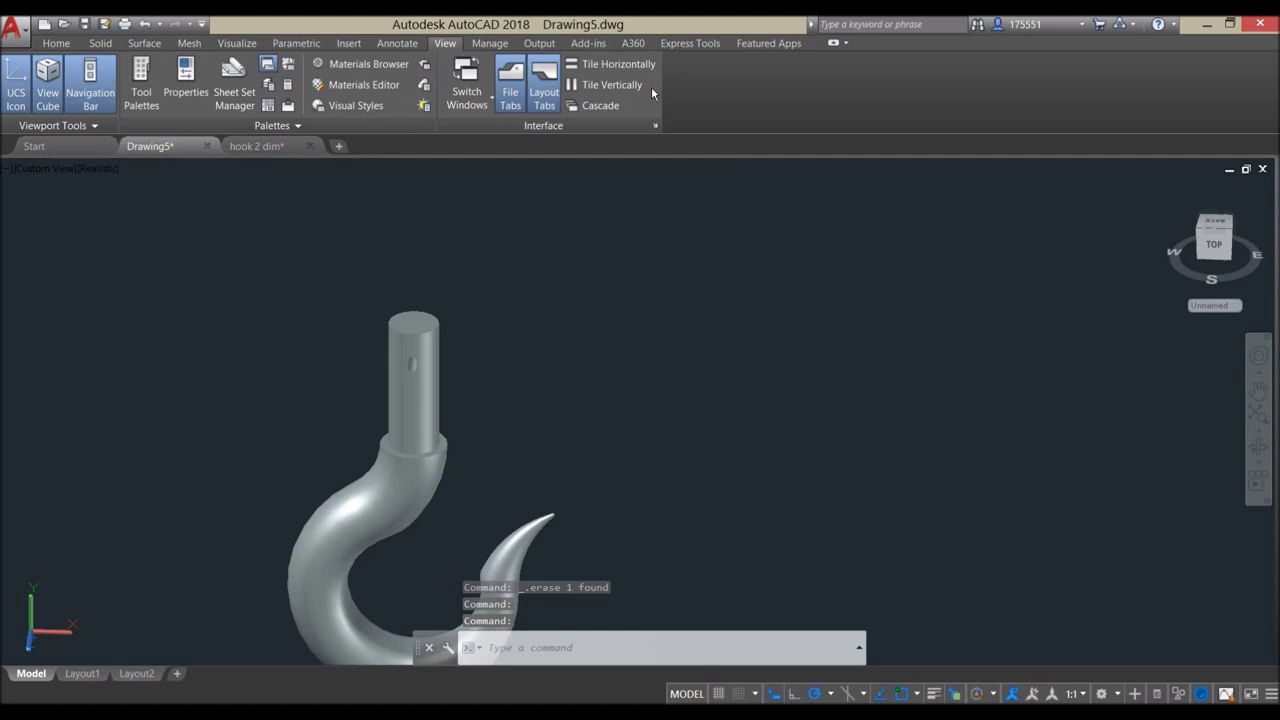
pyautogui.click(611, 85)
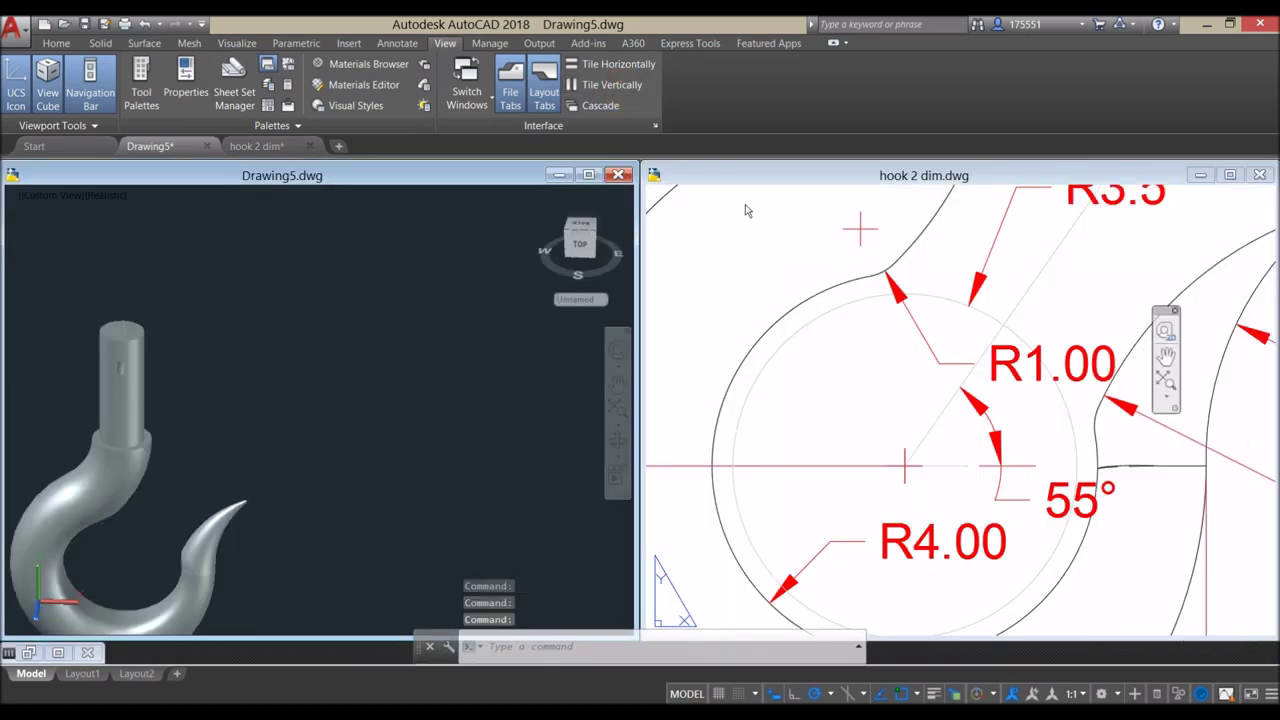
pyautogui.click(745, 210)
pyautogui.click(611, 85)
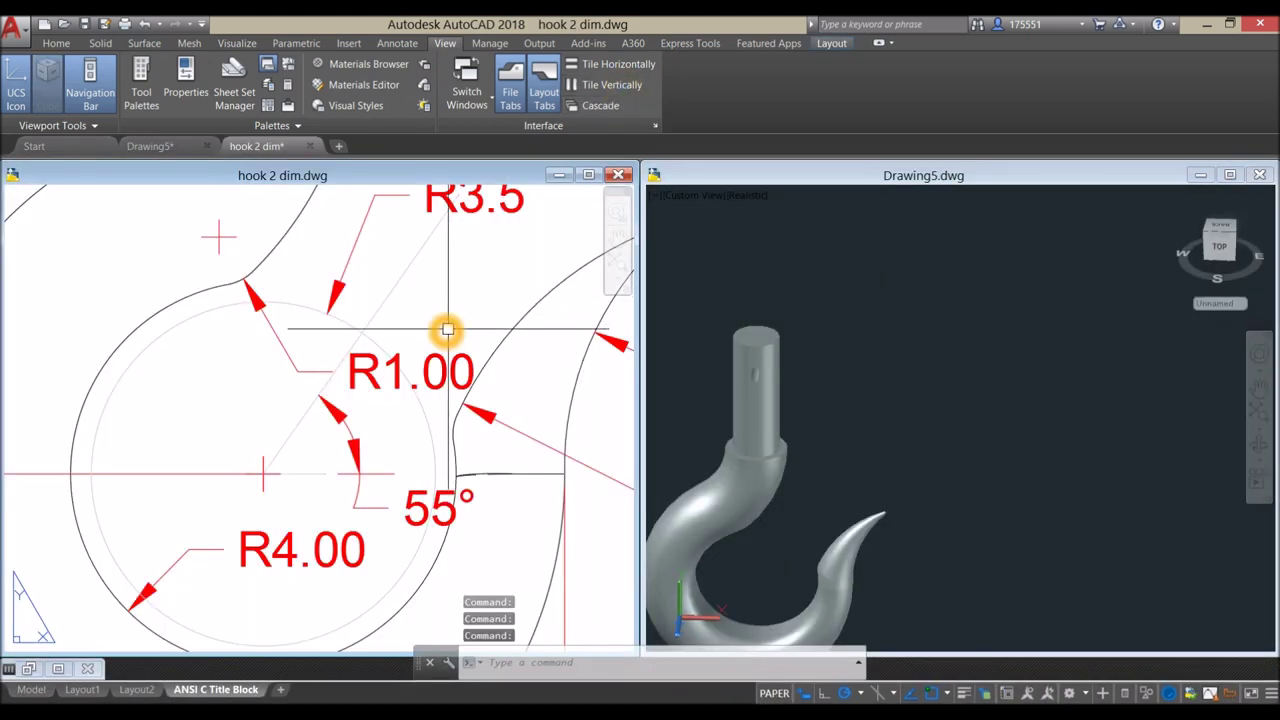
# - Examine the fillet radius dimension at the hook's tip in hook 2 dim.dwg
pyautogui.scroll(-4, 447, 329)
pyautogui.scroll(6, 338, 311)
pyautogui.scroll(-5, 371, 500)
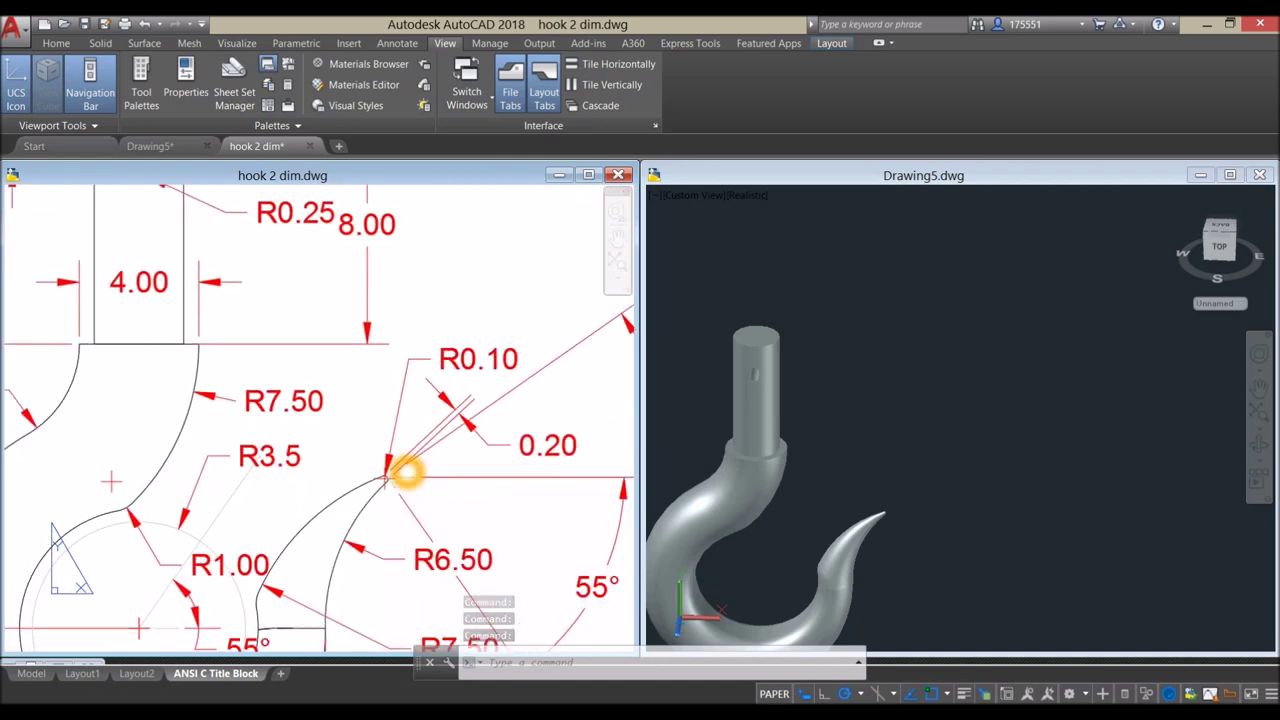
pyautogui.scroll(-2, 405, 473)
pyautogui.click(409, 420)
pyautogui.press('Escape')
# - Fillet the circular end edge of the hook's tip in Drawing5.dwg with radius 0.1
pyautogui.click(840, 313)
pyautogui.scroll(5, 898, 544)
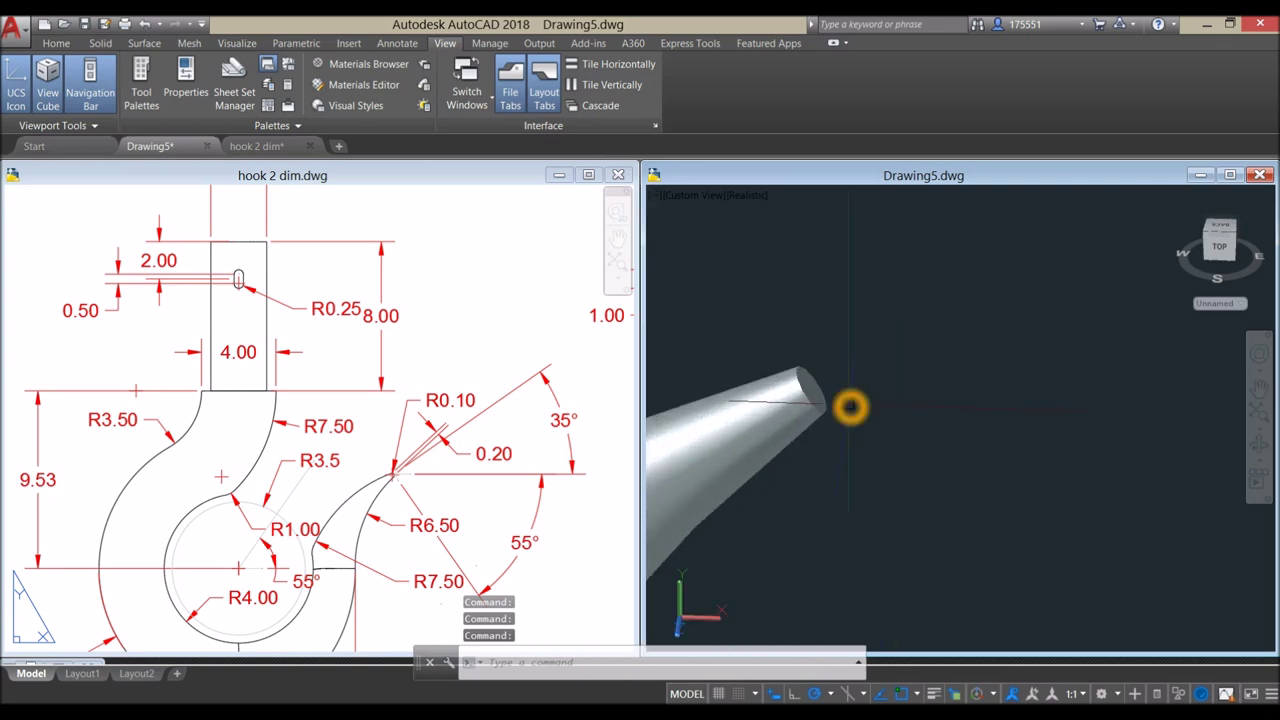
pyautogui.click(57, 43)
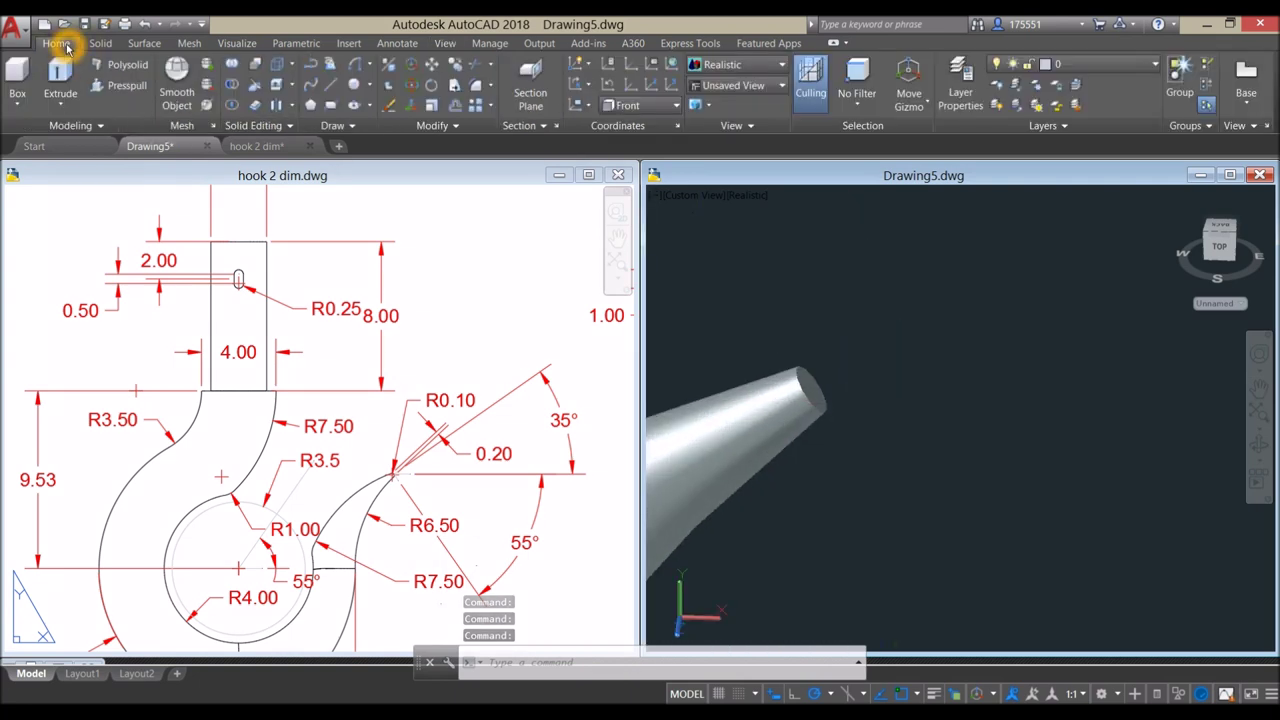
pyautogui.click(99, 44)
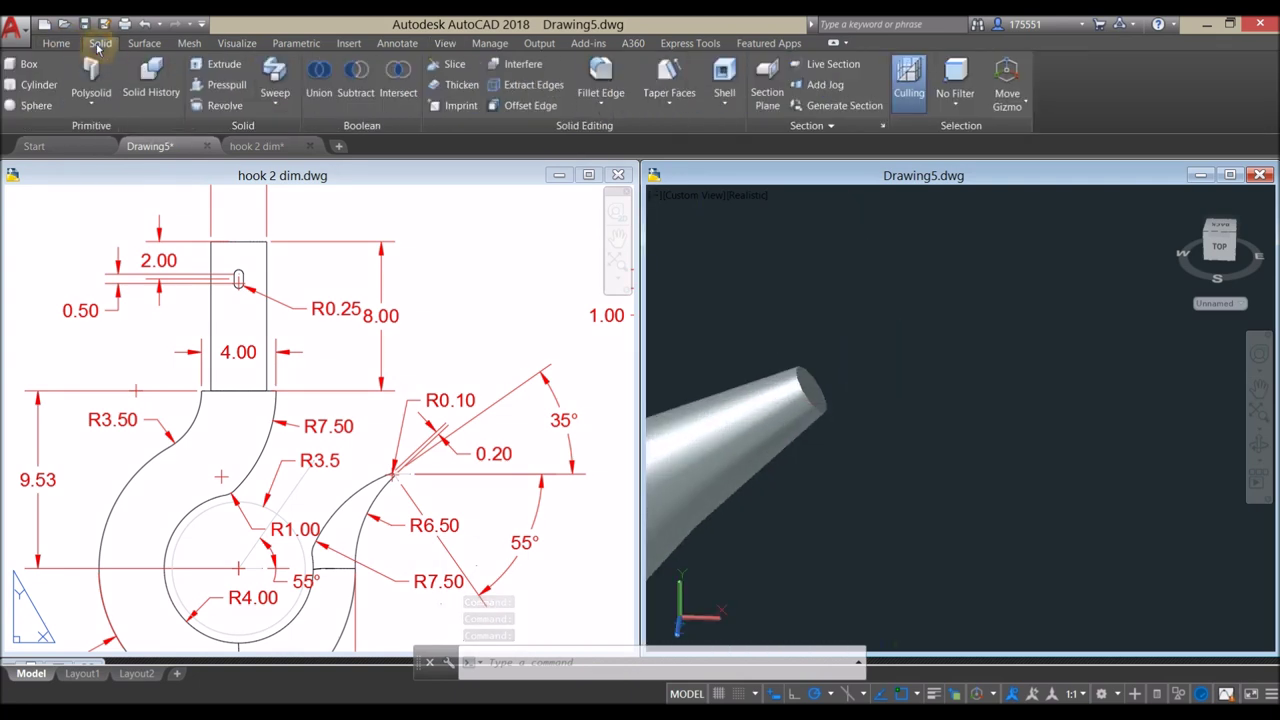
pyautogui.click(600, 80)
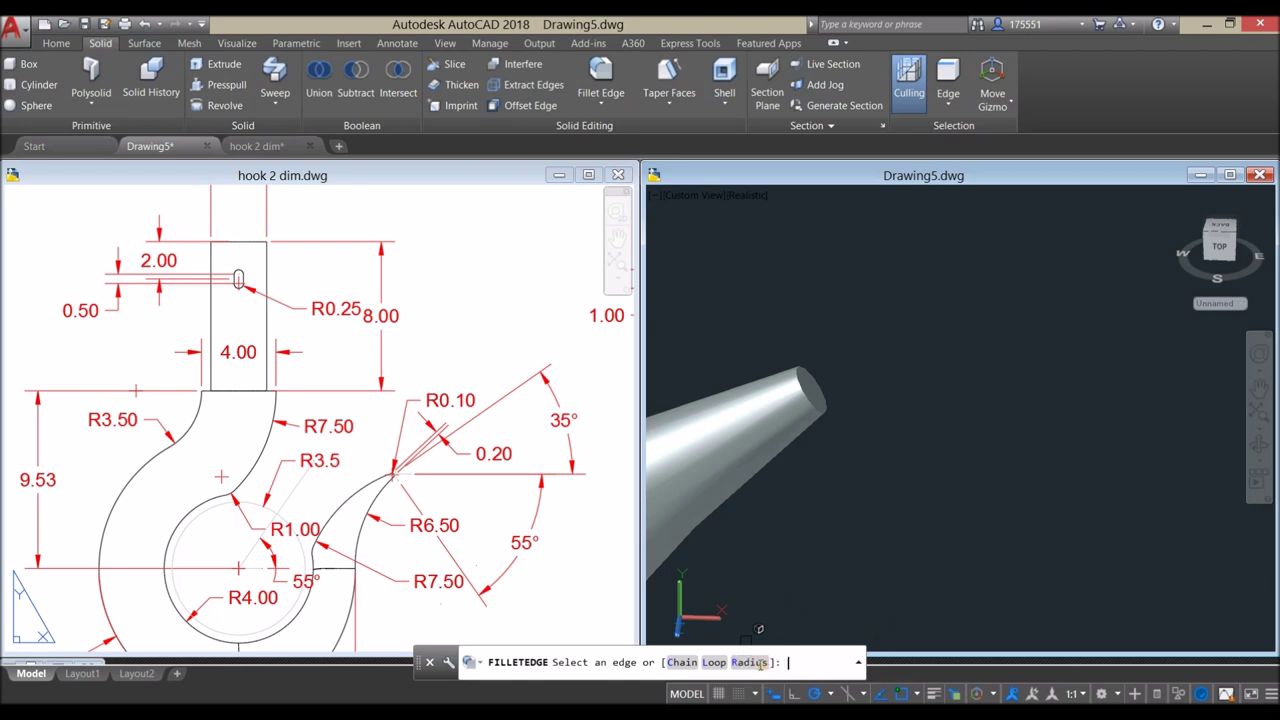
pyautogui.click(749, 662)
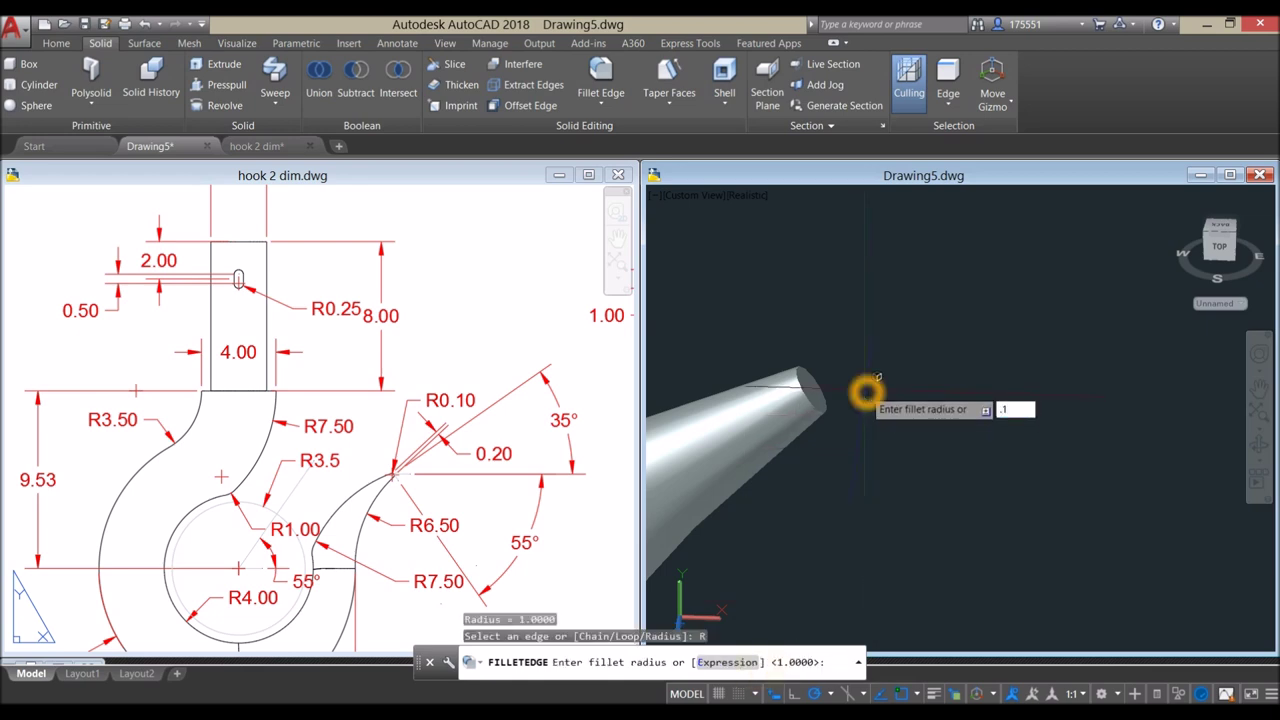
pyautogui.press('Return')
pyautogui.scroll(1, 805, 400)
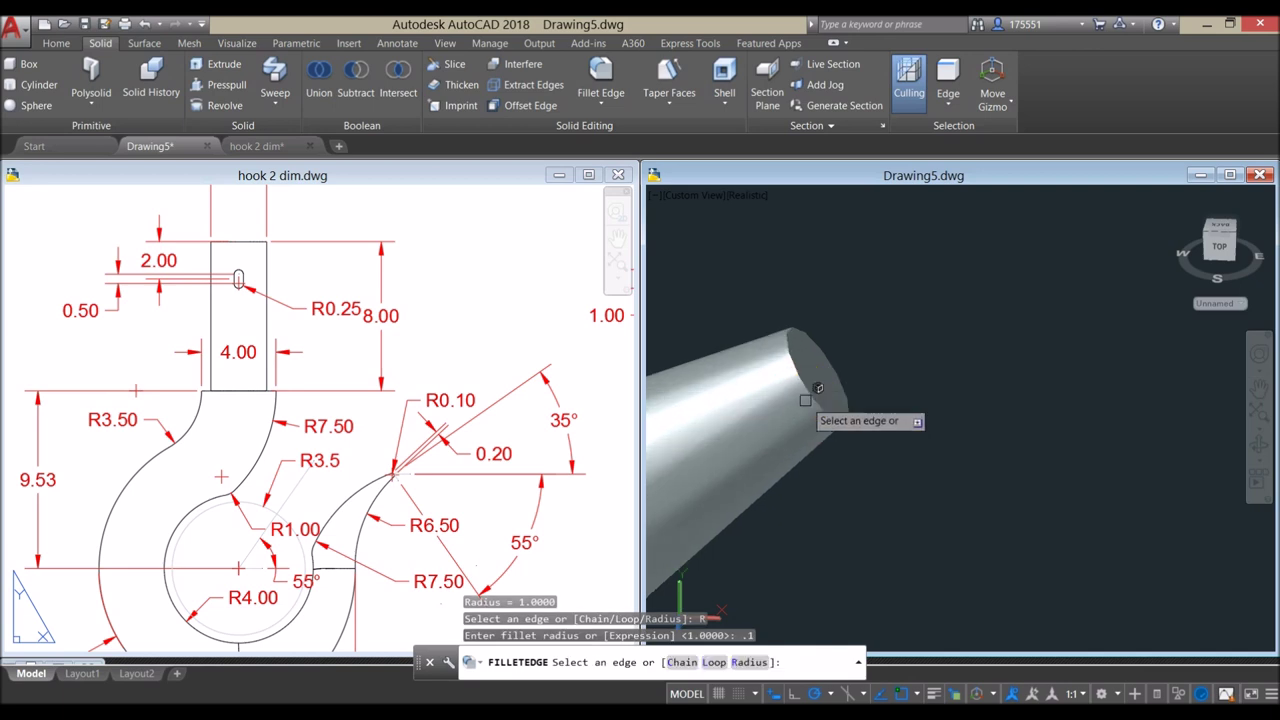
pyautogui.click(807, 401)
pyautogui.rightClick(871, 294)
pyautogui.click(900, 301)
pyautogui.rightClick(892, 296)
pyautogui.click(906, 303)
# - Minimize hook 2 dim.dwg, maximize Drawing5.dwg and inspect the rounded tip and the complete hook
pyautogui.click(559, 175)
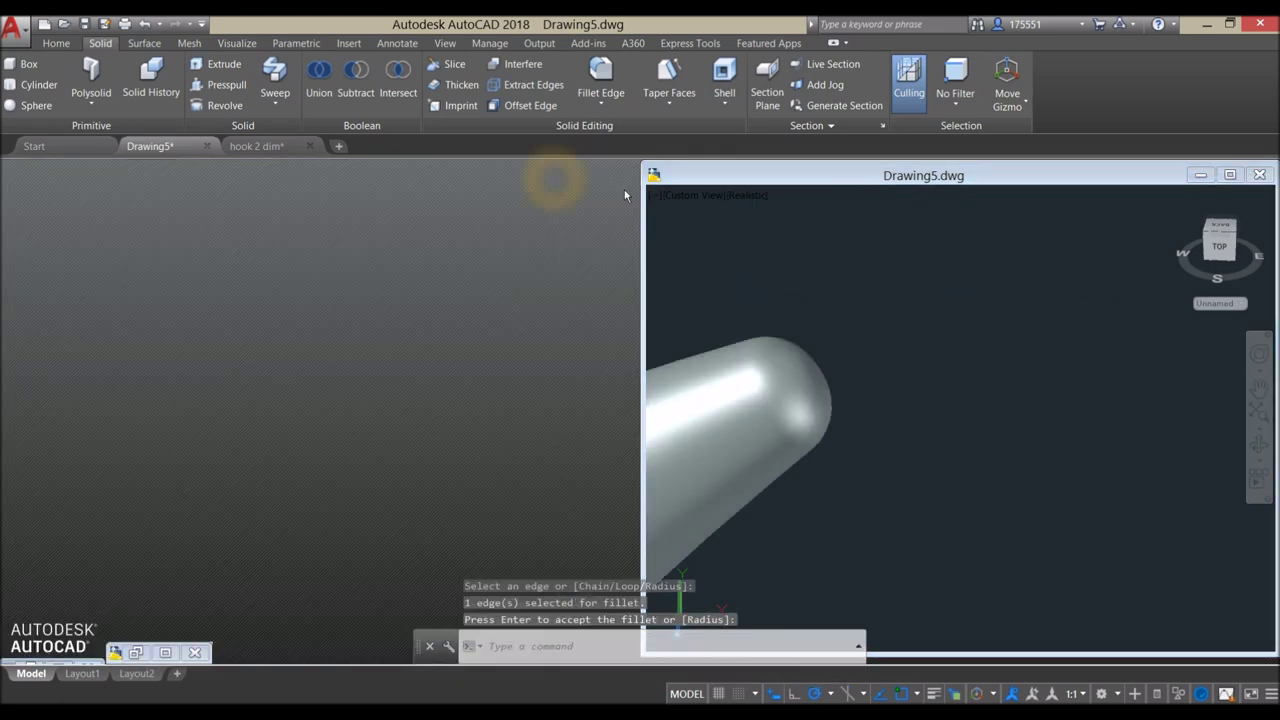
pyautogui.click(1229, 175)
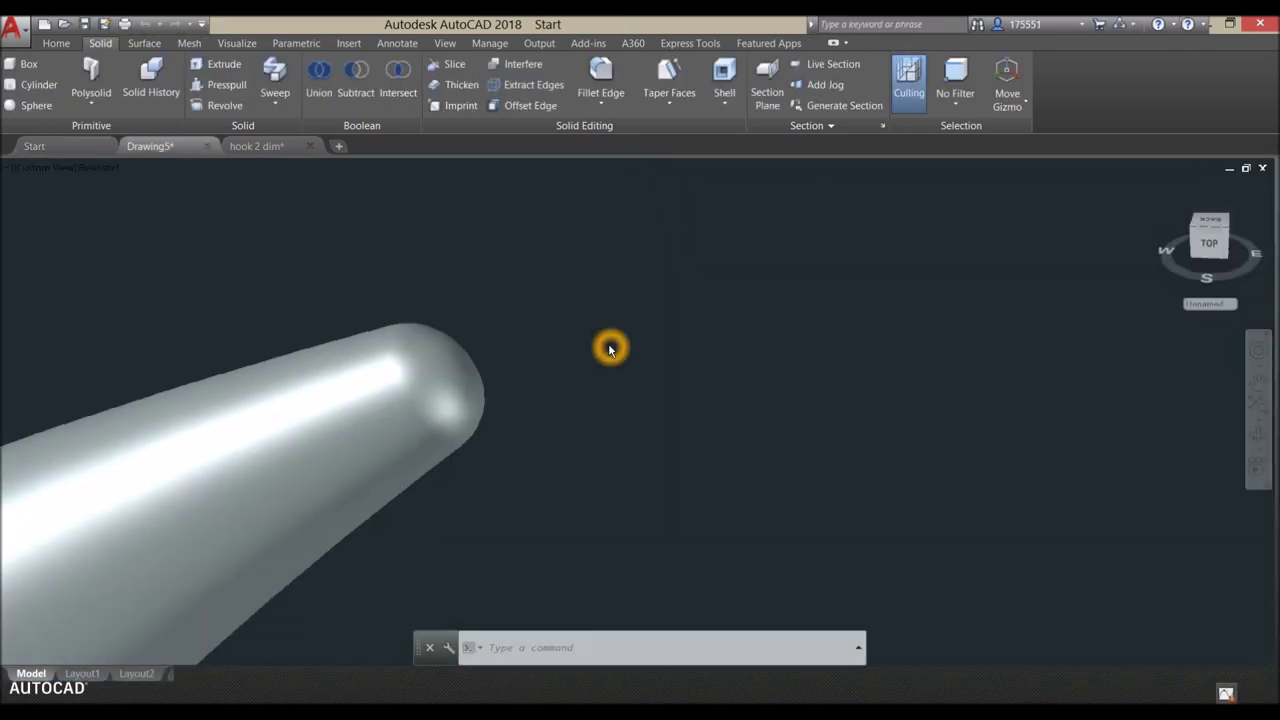
pyautogui.scroll(-4, 608, 346)
pyautogui.scroll(-3, 608, 346)
pyautogui.moveTo(608, 346)
pyautogui.keyDown('shift'); pyautogui.mouseDown(button='middle')
pyautogui.moveTo(569, 403)
pyautogui.moveTo(559, 369)
pyautogui.moveTo(669, 317)
pyautogui.moveTo(791, 323)
pyautogui.moveTo(605, 366)
pyautogui.mouseUp(button='middle'); pyautogui.keyUp('shift')
pyautogui.keyDown('shift'); pyautogui.middleClick(587, 345); pyautogui.keyUp('shift')
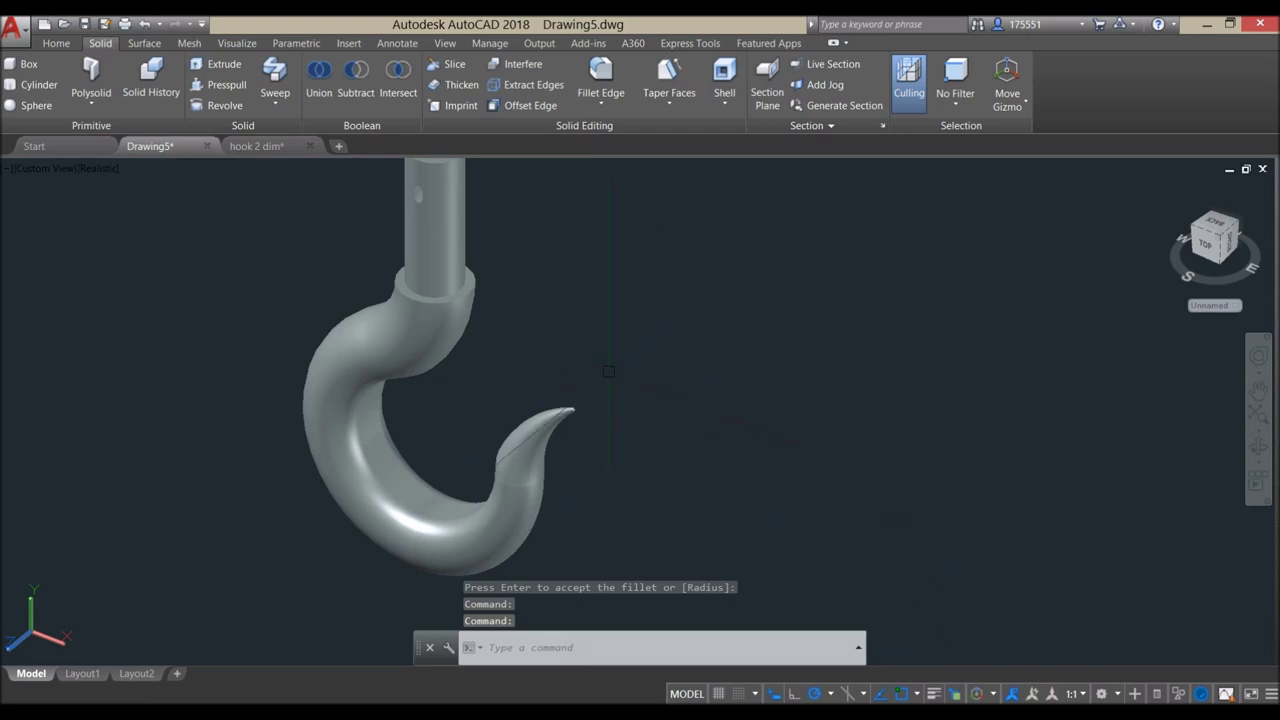
pyautogui.click(614, 373)
pyautogui.click(760, 332)
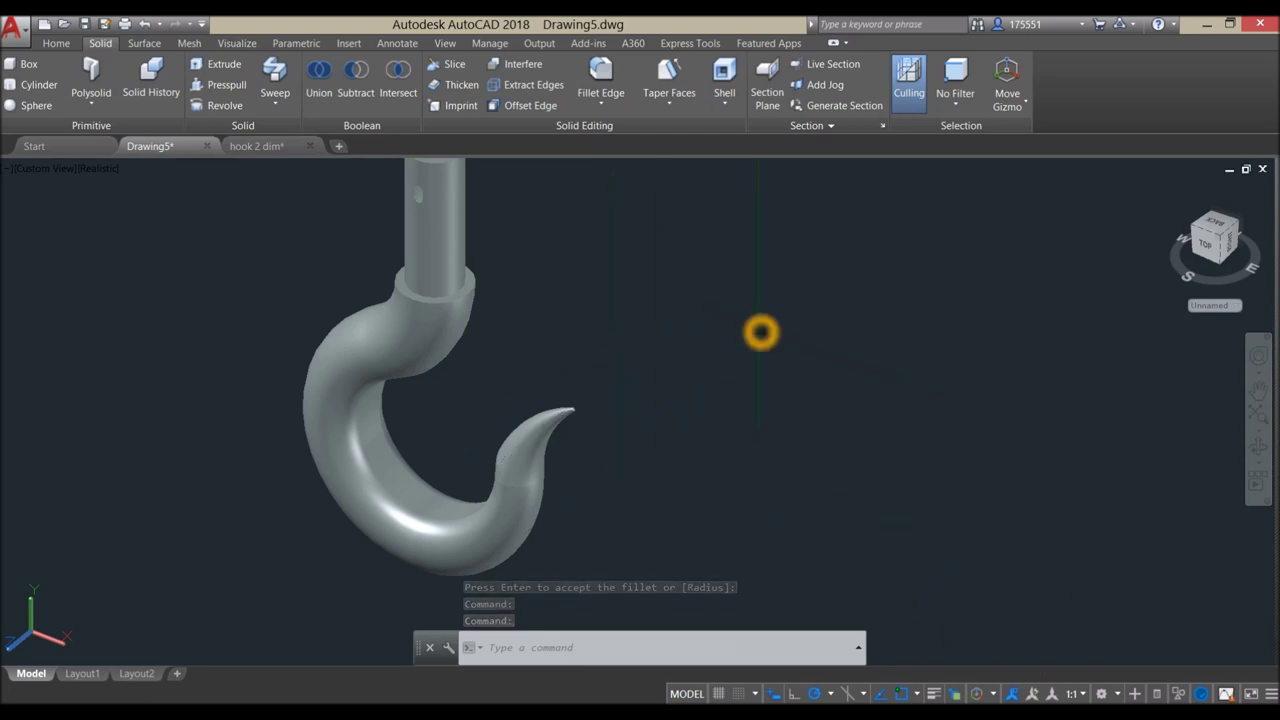
pyautogui.click(712, 322)
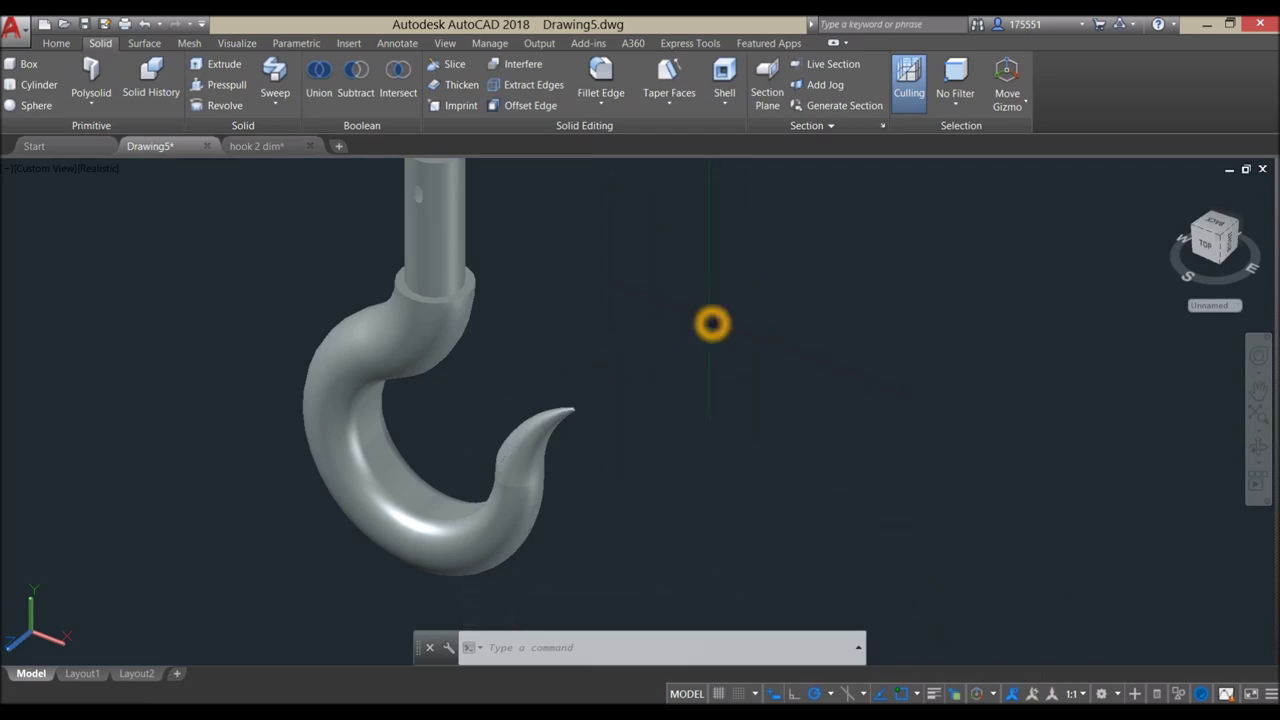